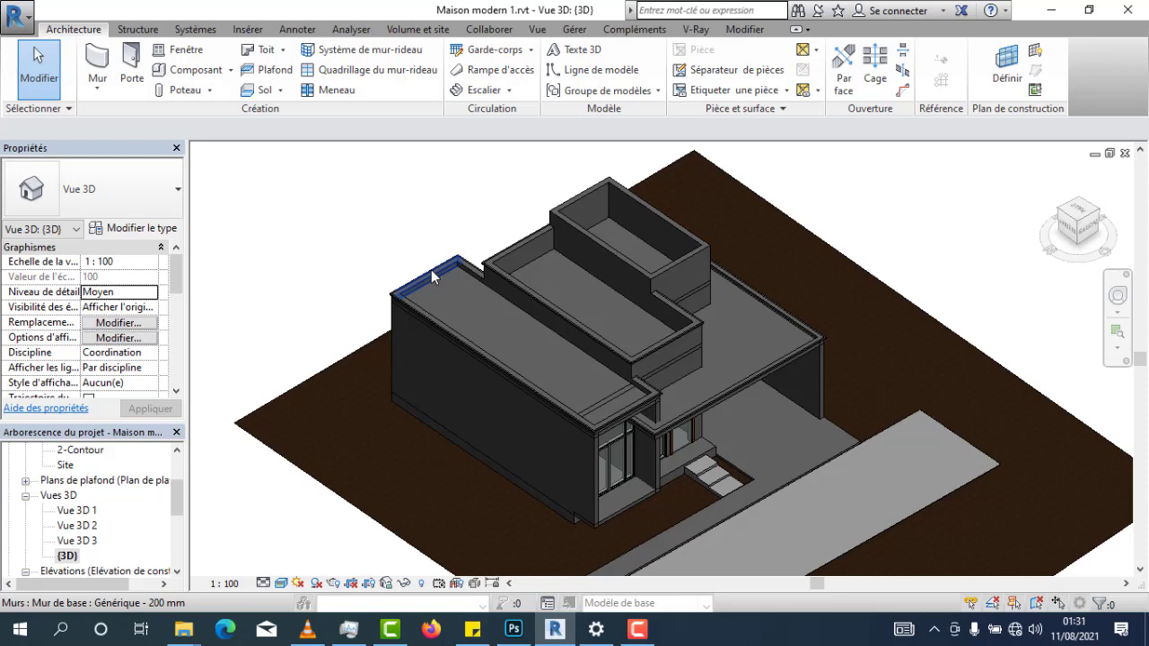
Open the structure of the Générique - 200 mm wall type and choose Mur par défaut as its load-bearing layer's material
scroll(497, 345, up, 5)
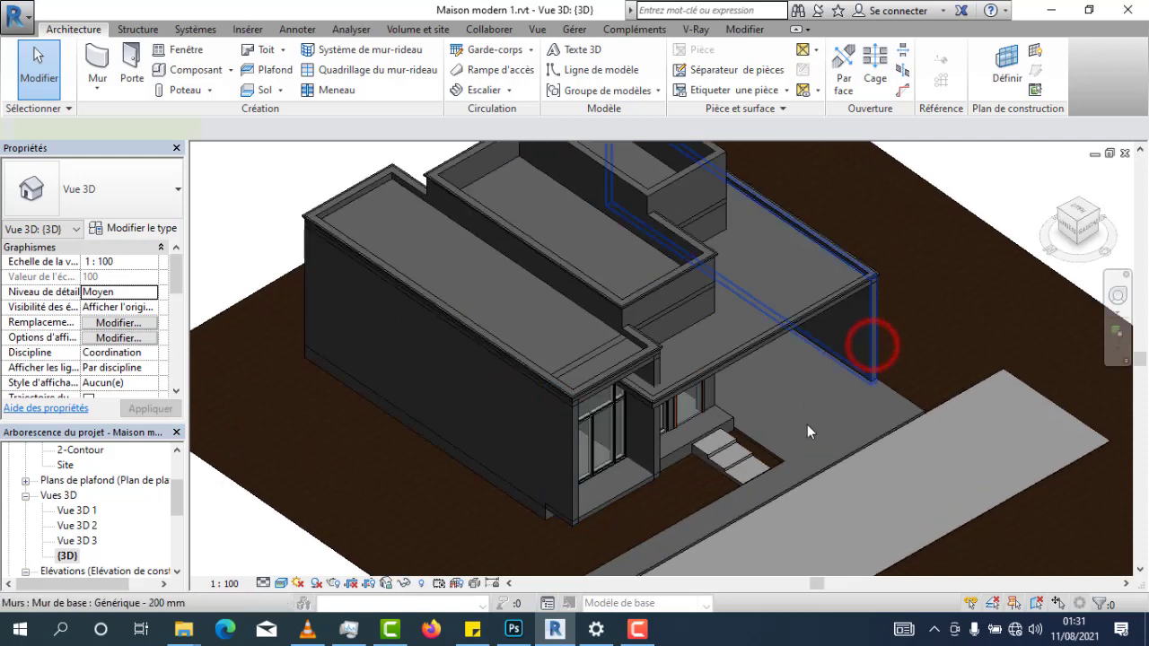
click(868, 399)
middle_drag(811, 441, 786, 464)
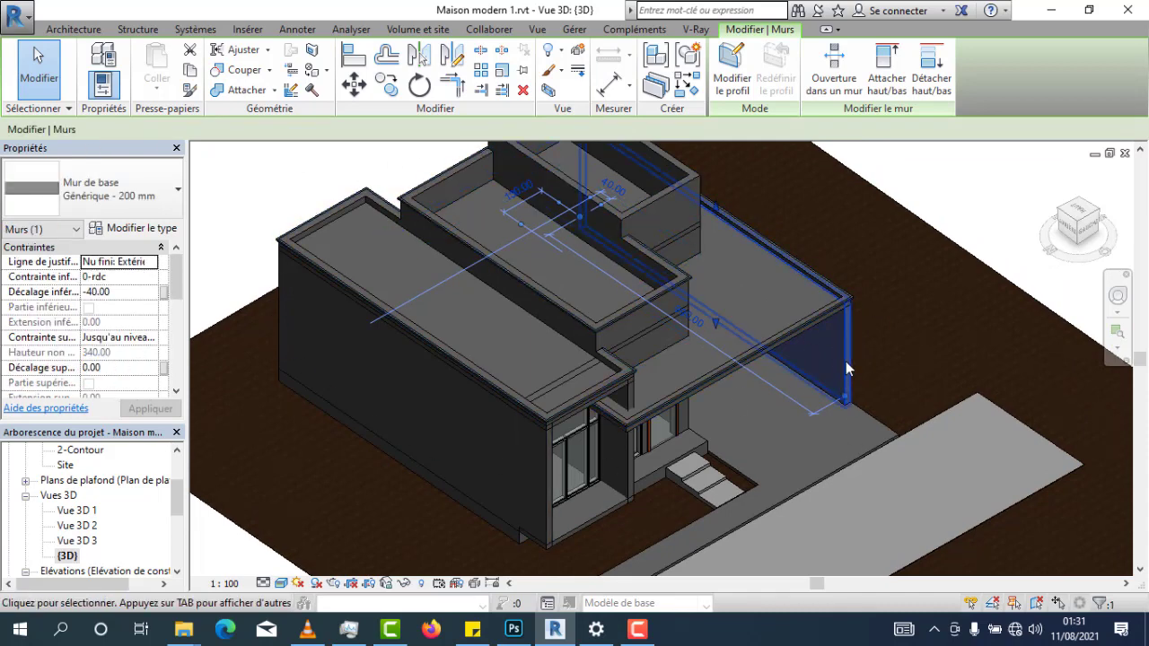
click(137, 228)
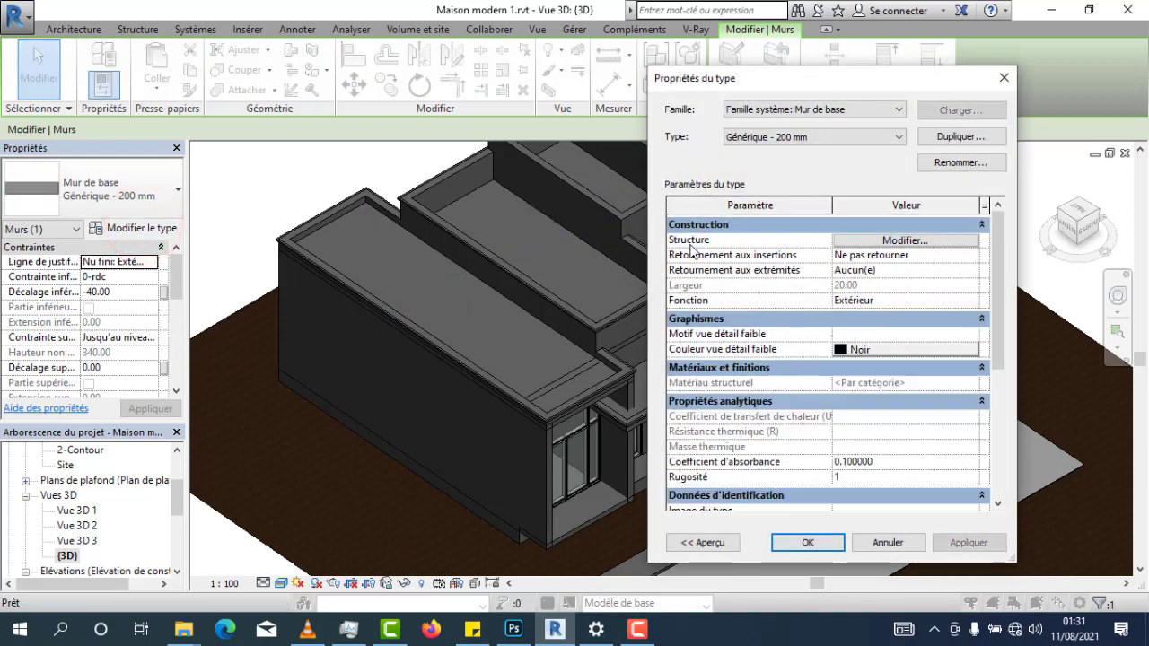
click(888, 245)
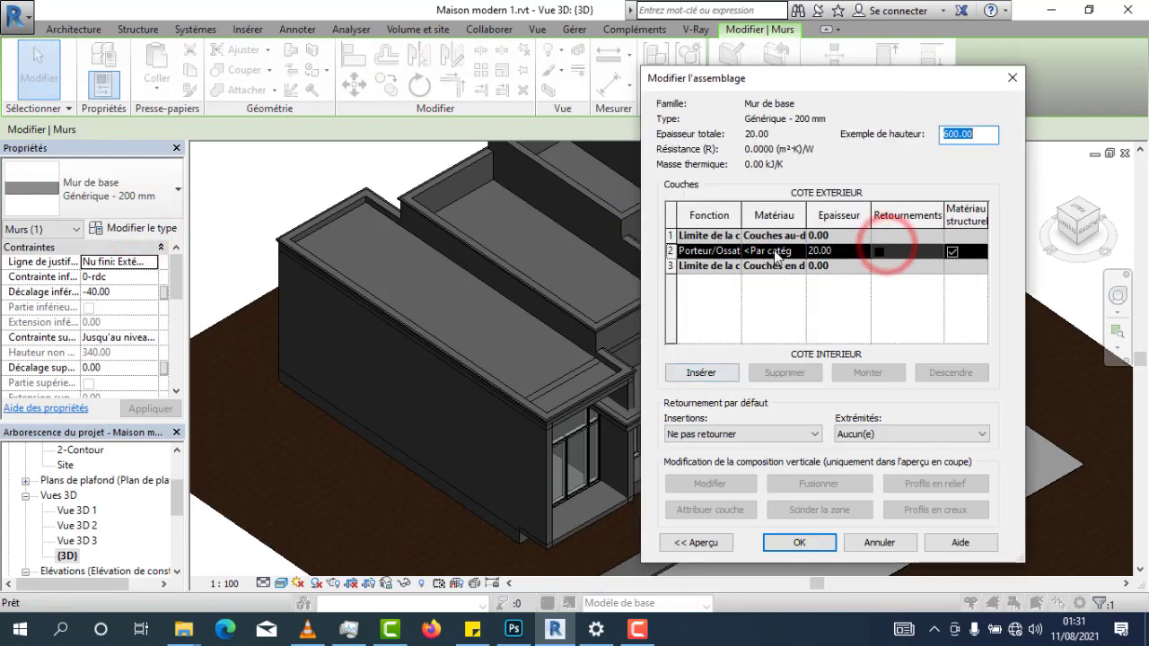
click(800, 252)
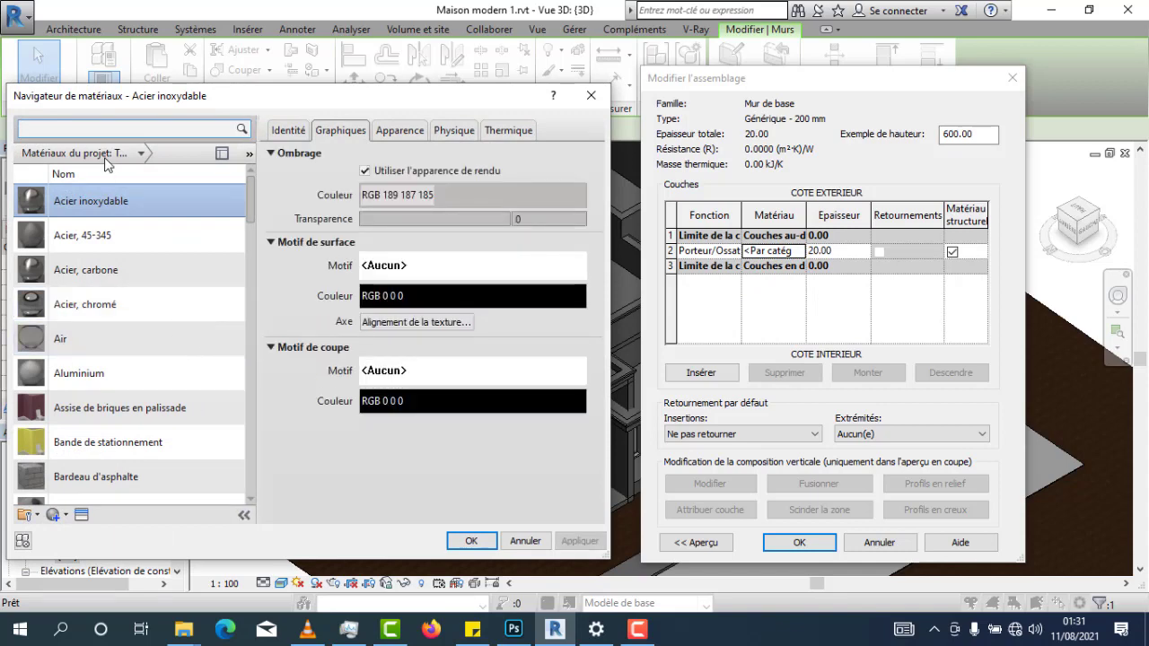
text(mur)
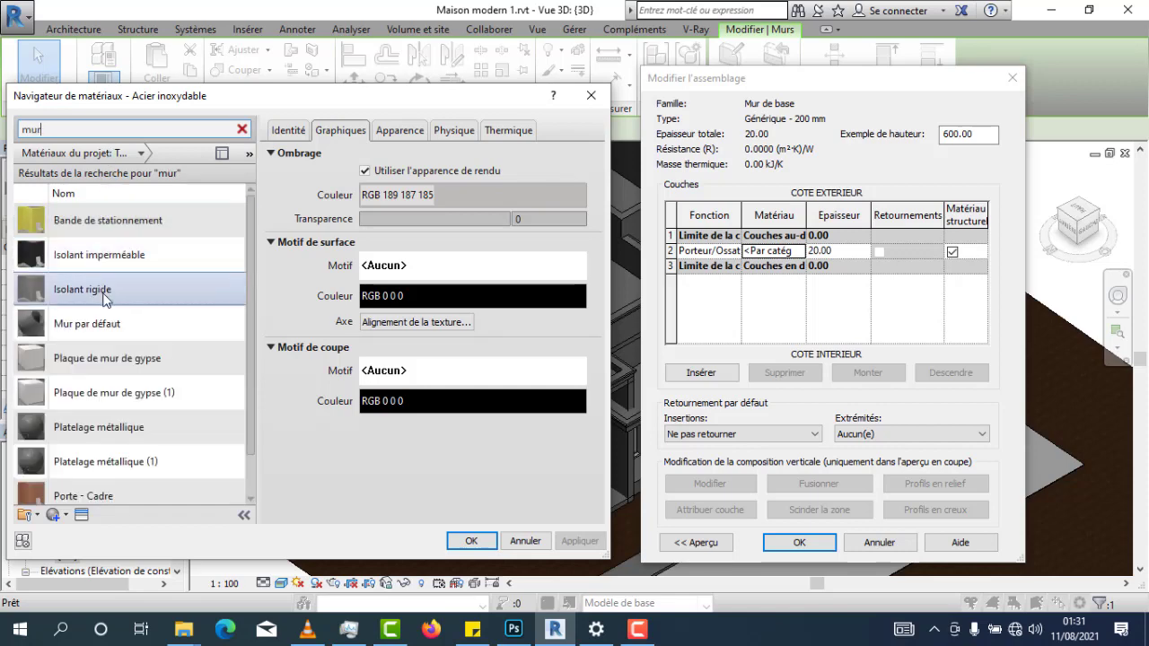
click(137, 335)
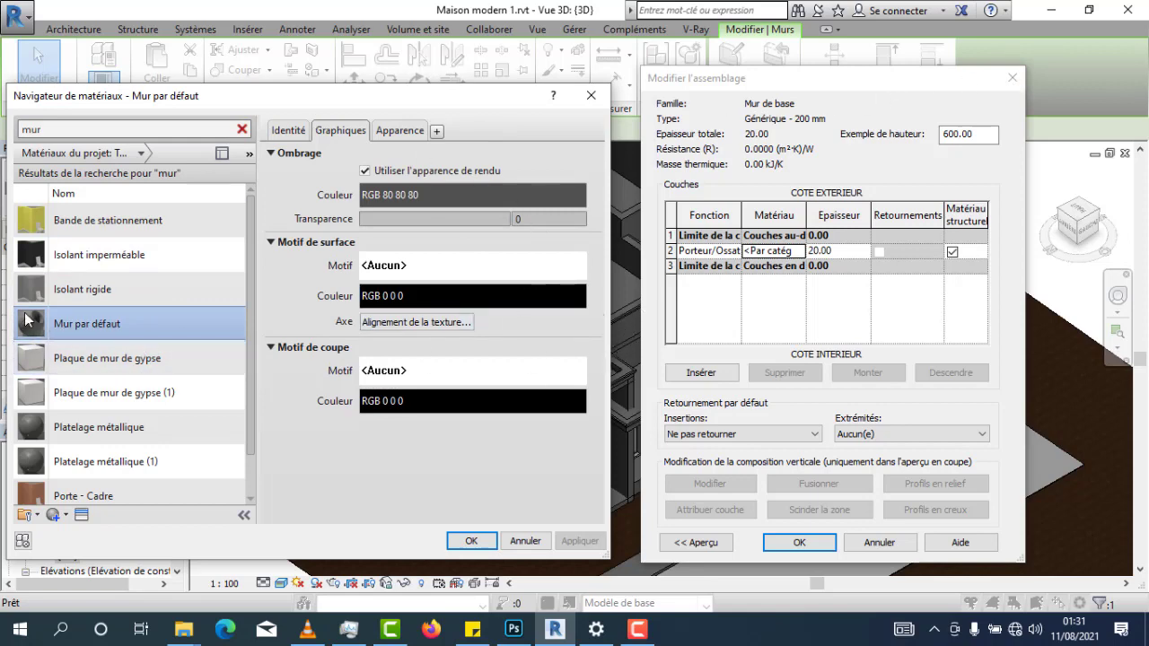
Set the appearance colour of the Mur par défaut material to light grey RGB 209 209 209 and apply it
click(412, 132)
click(504, 315)
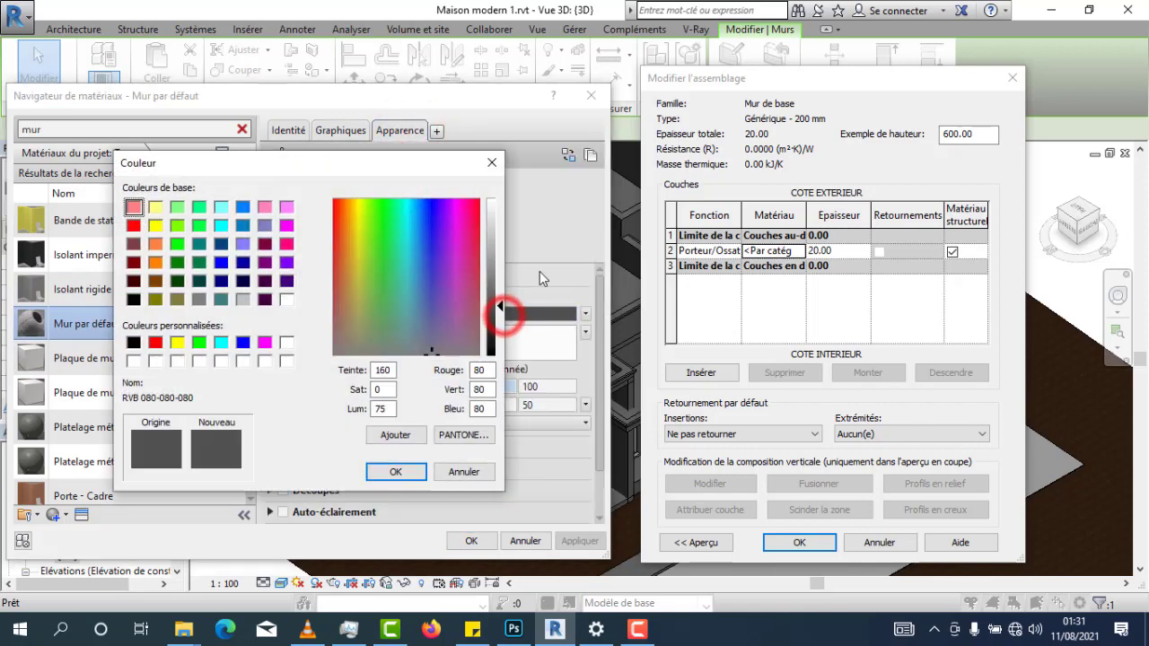
drag(495, 288, 496, 224)
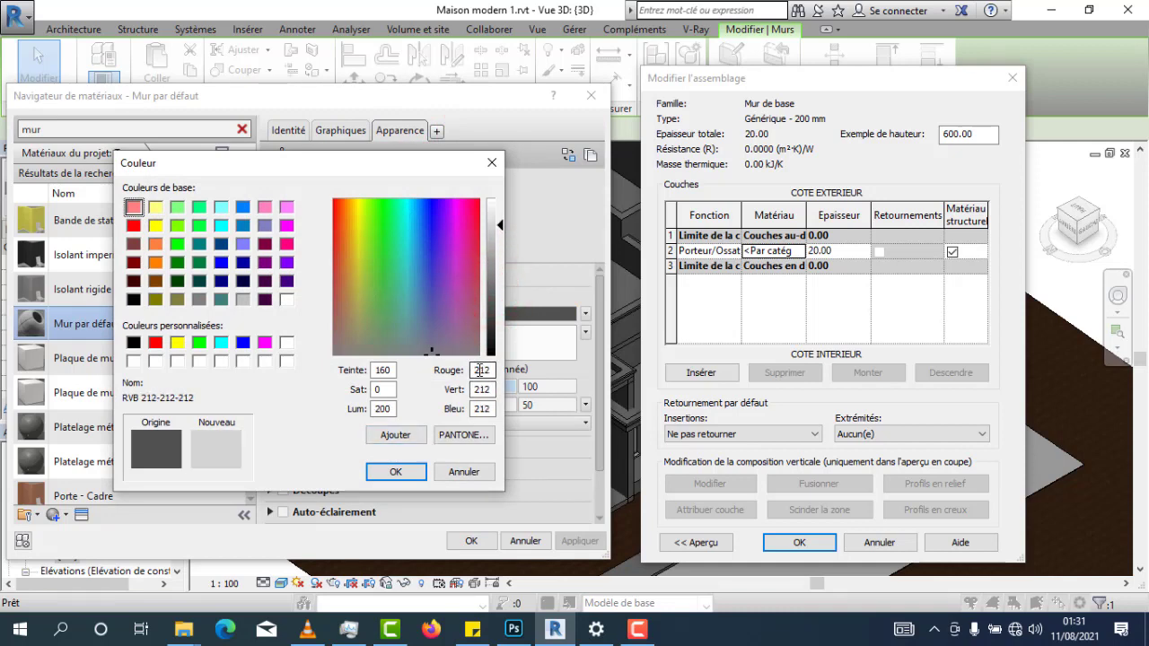
click(480, 369)
drag(499, 224, 500, 229)
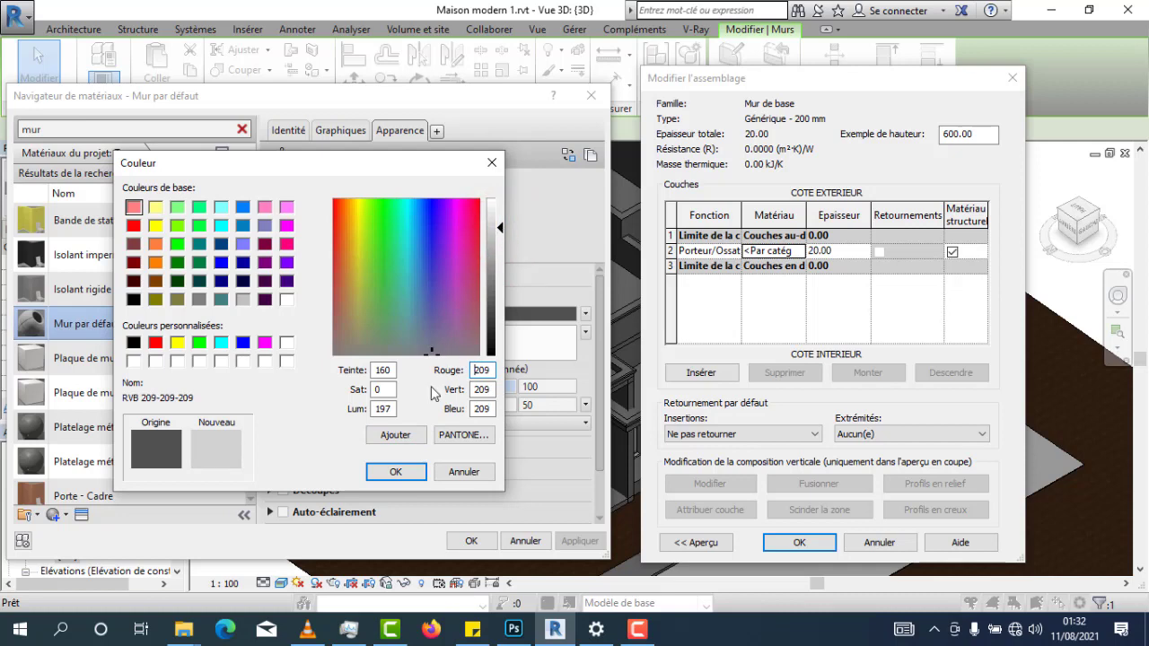
click(396, 471)
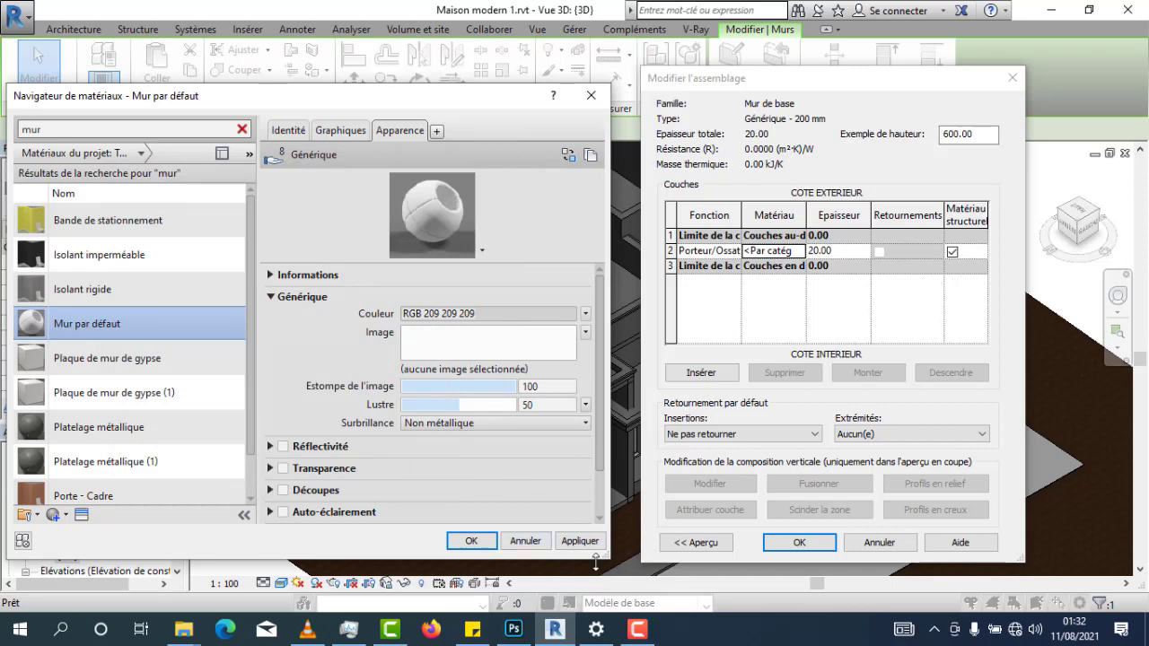
click(580, 541)
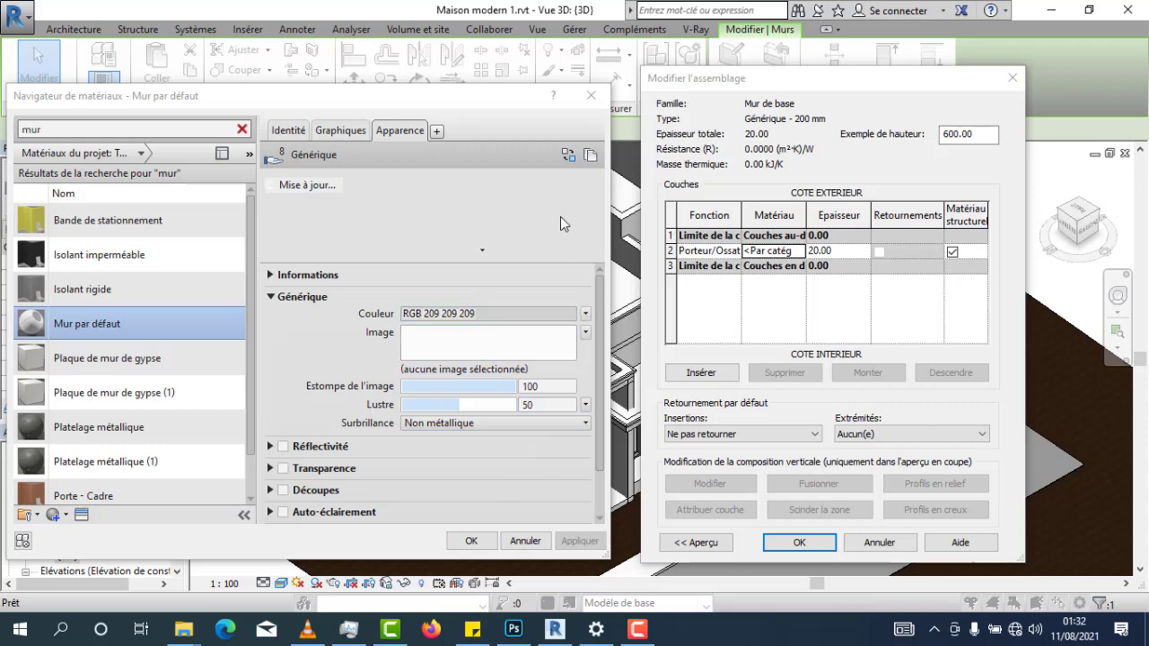
Confirm the layer material and apply the updated structure to the Générique - 200 mm wall type
click(474, 541)
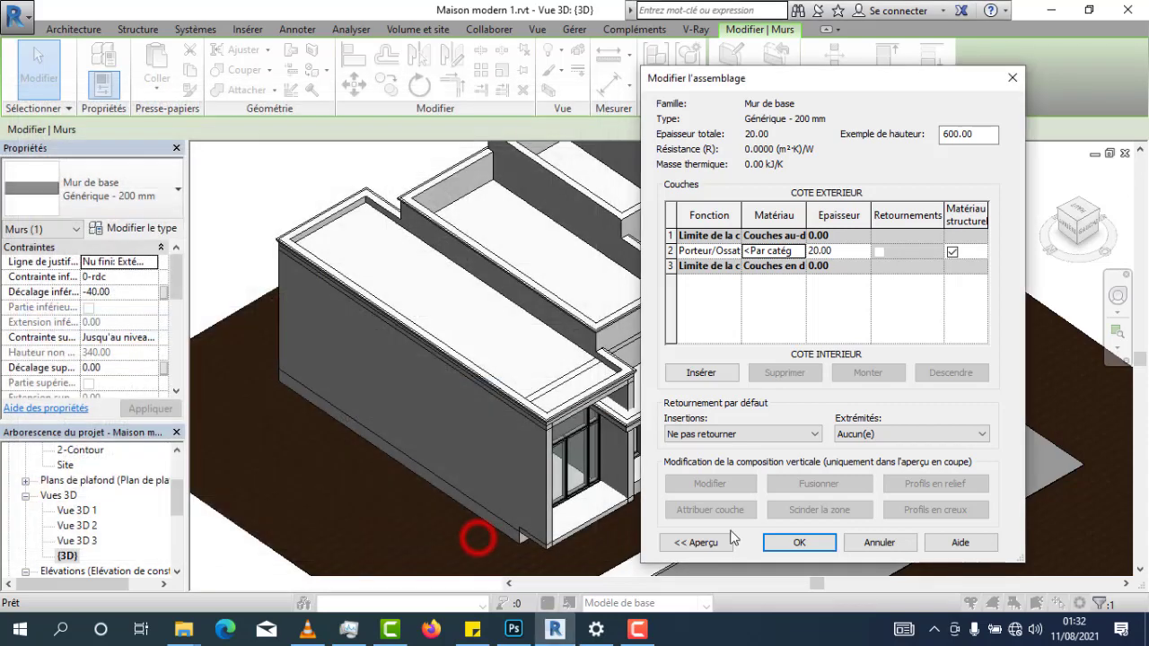
click(799, 542)
click(966, 543)
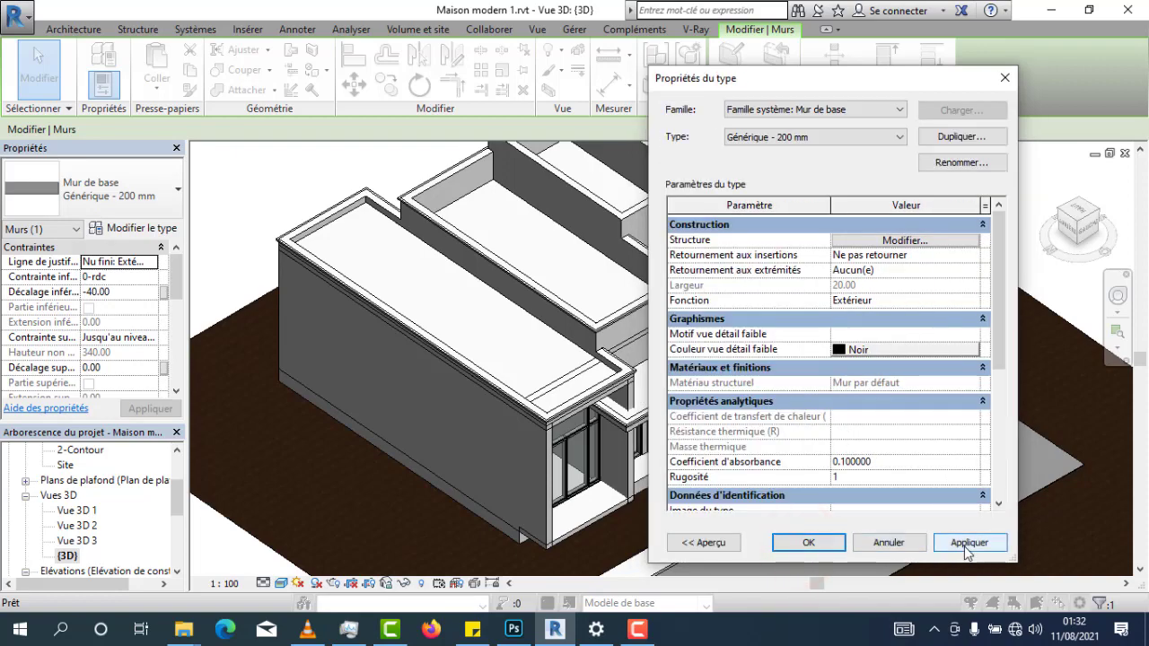
click(808, 542)
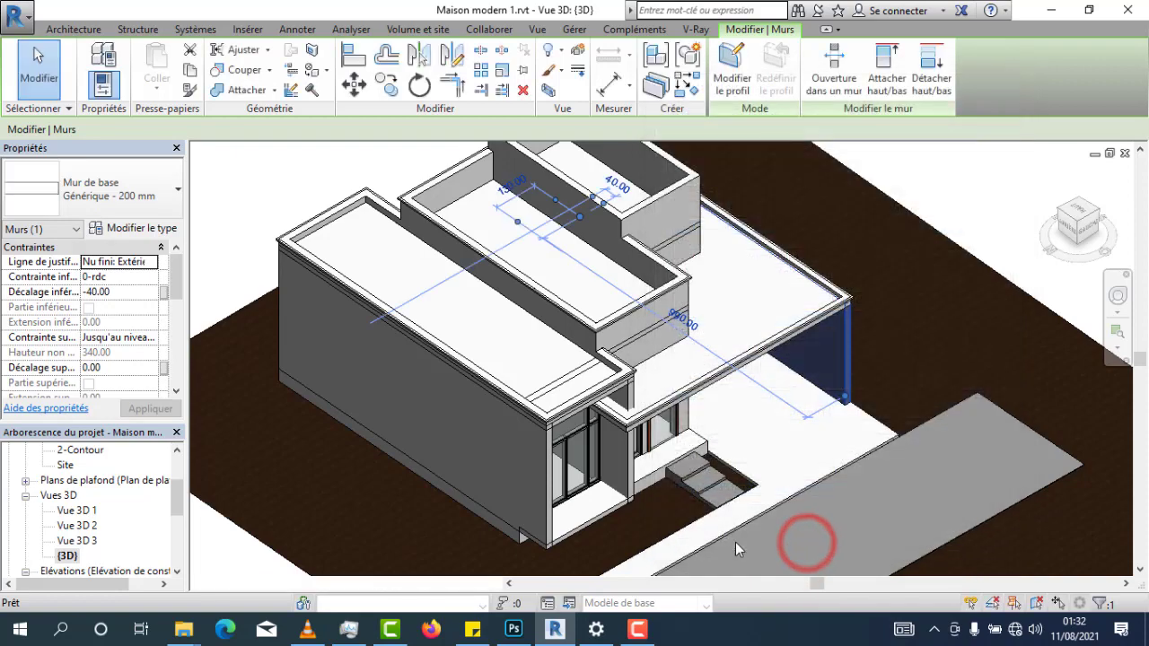
Deselect the wall and examine the recoloured walls and roof parapets from the other side of the house
click(920, 379)
shift+middle_drag(917, 380, 550, 369)
scroll(539, 369, up, 1)
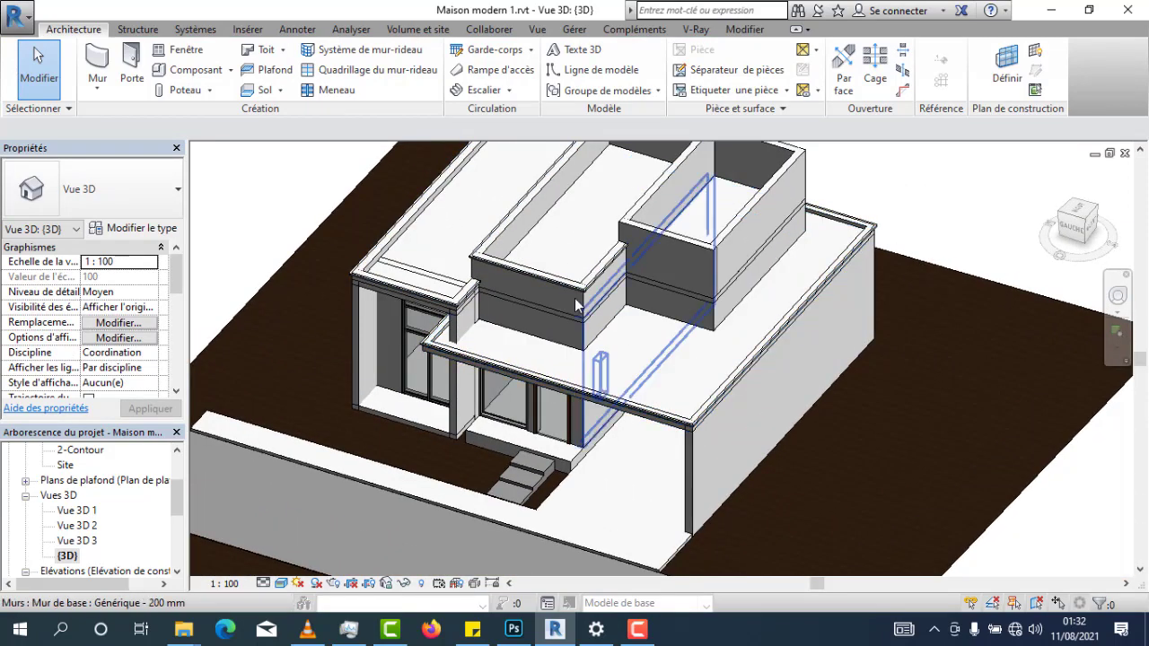
middle_drag(641, 347, 618, 367)
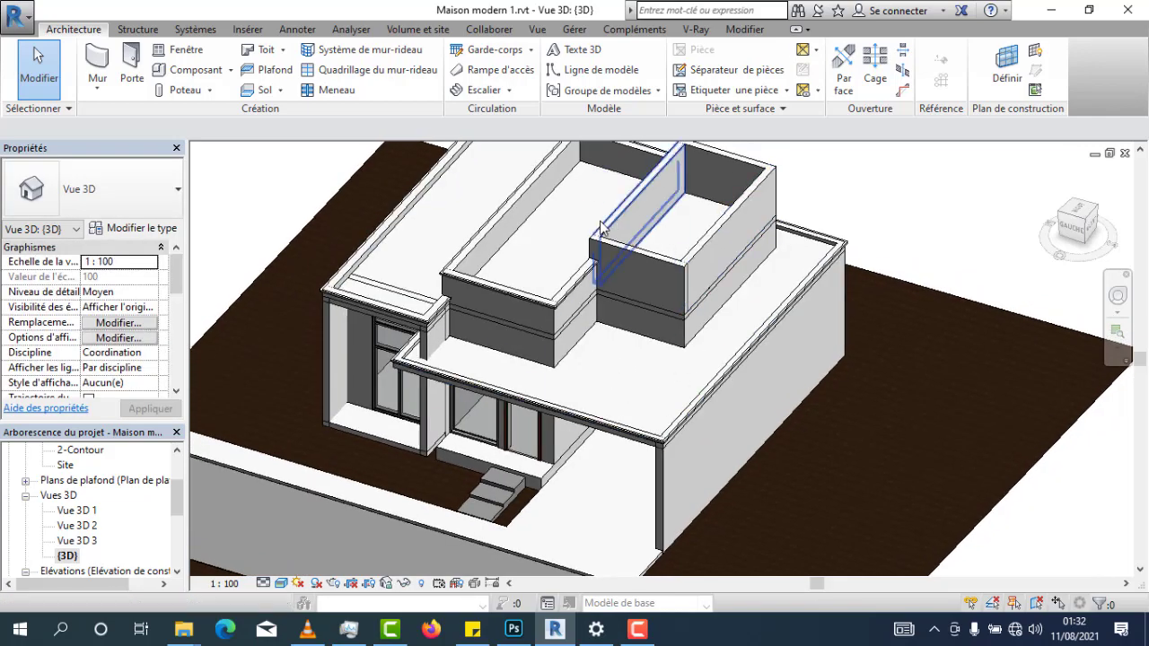
middle_drag(487, 361, 500, 386)
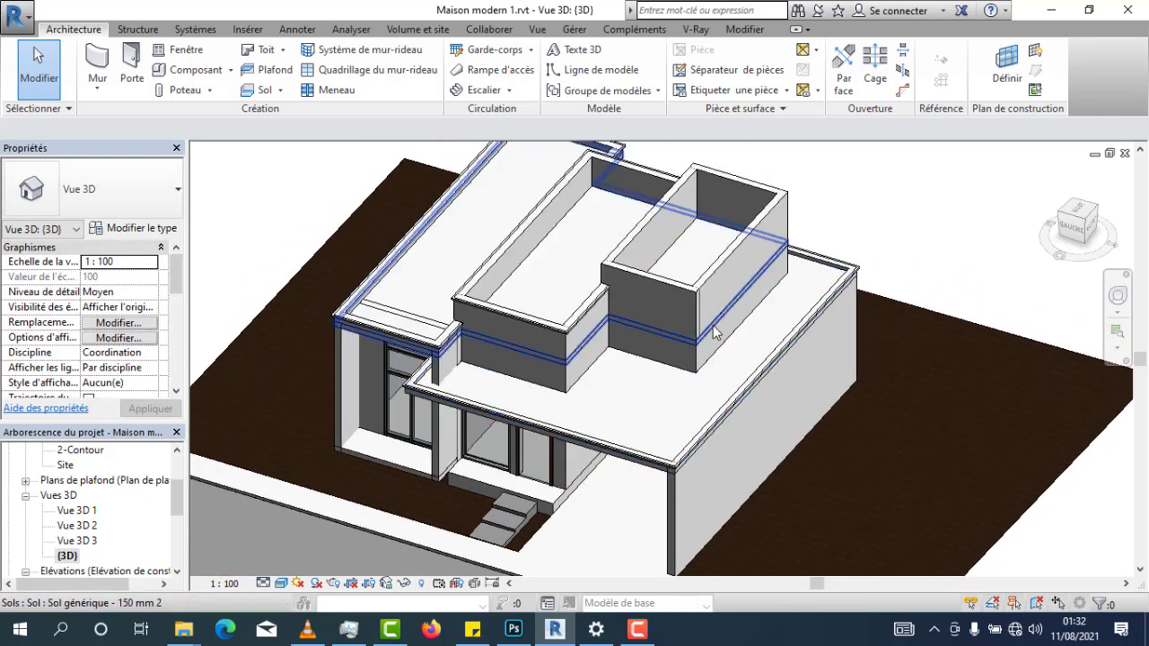
scroll(713, 333, down, 1)
middle_drag(541, 296, 543, 315)
scroll(544, 292, up, 1)
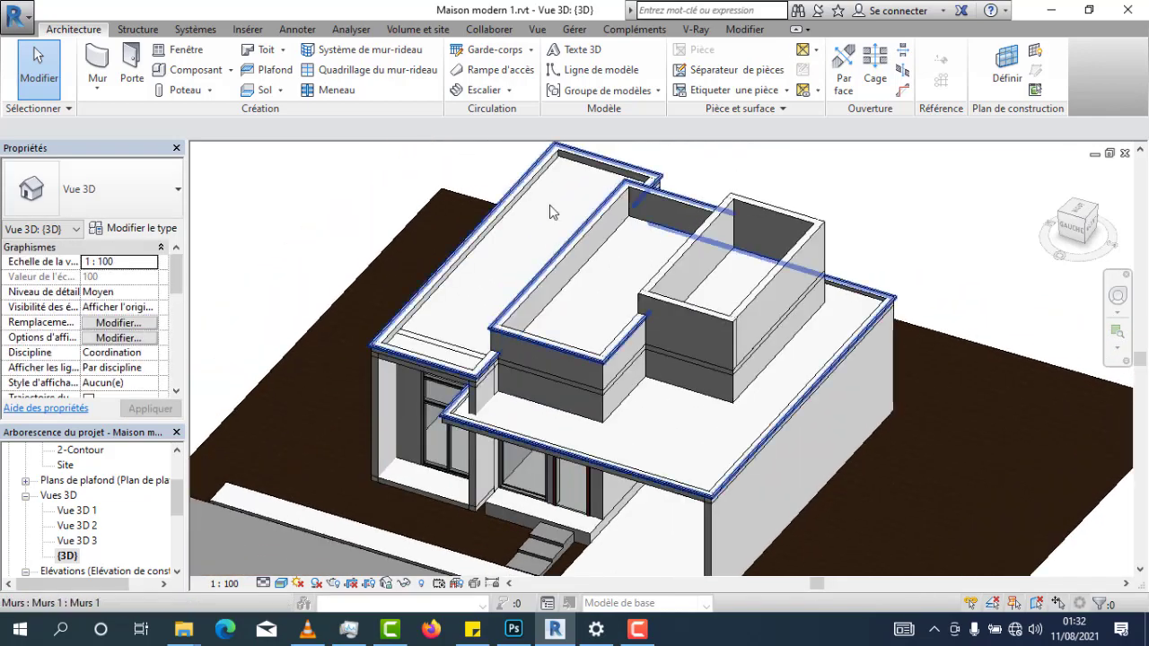
Duplicate the Mur par défaut material in the project materials and name the copy Mur gris
click(574, 29)
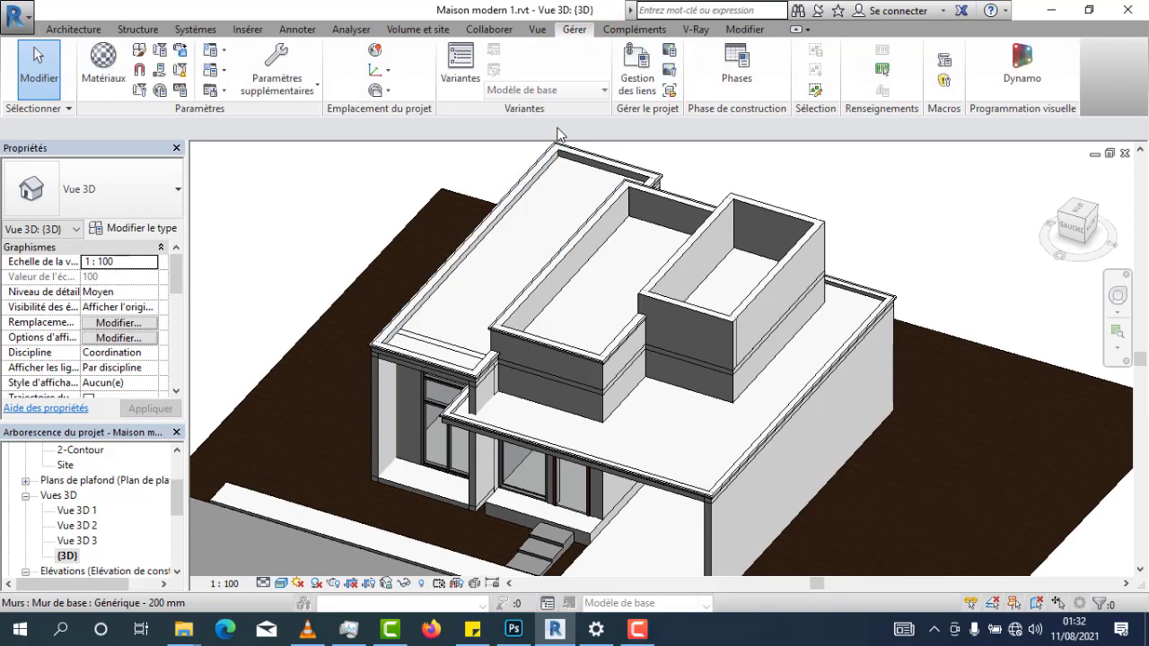
click(122, 59)
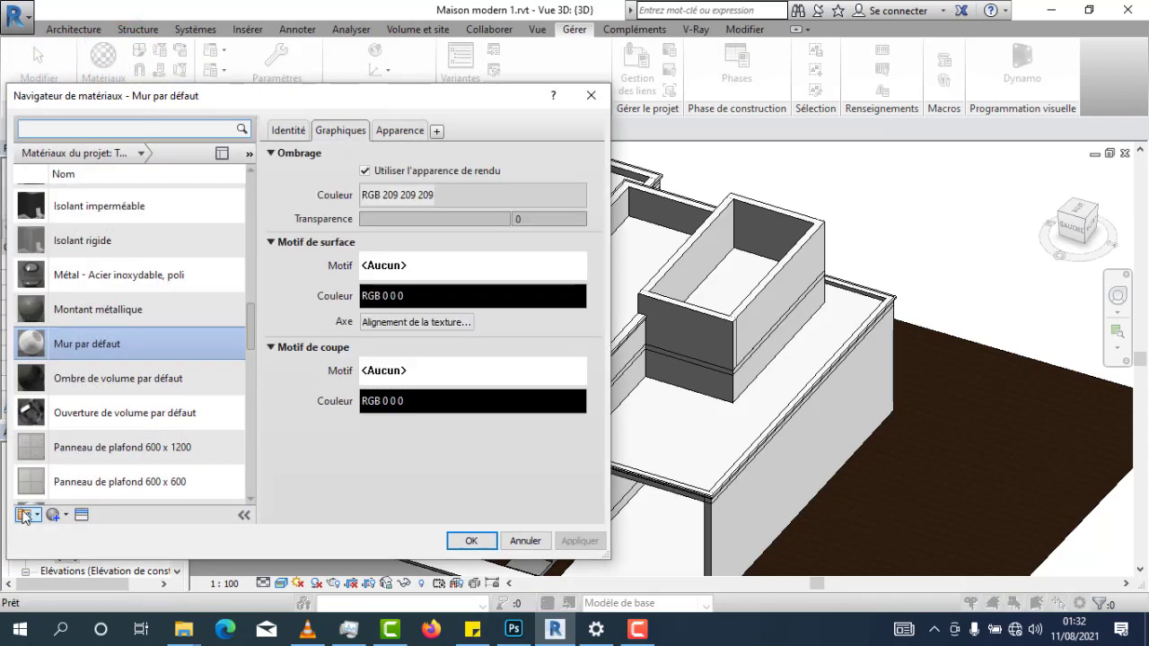
scroll(116, 457, down, 1)
right_click(151, 330)
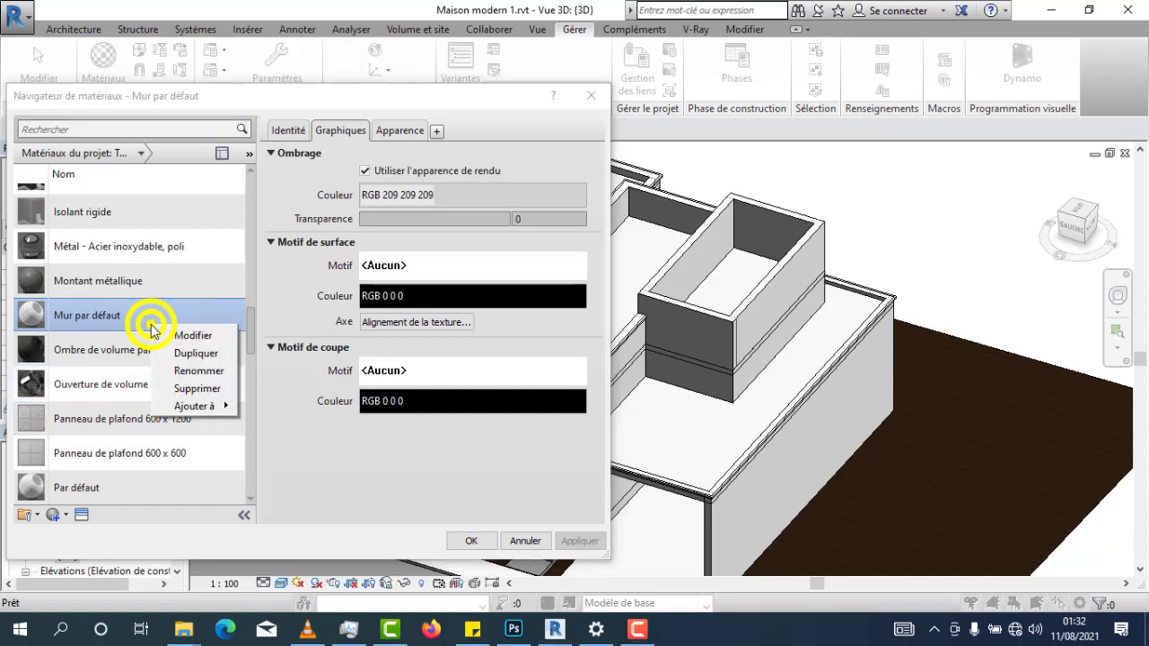
click(225, 355)
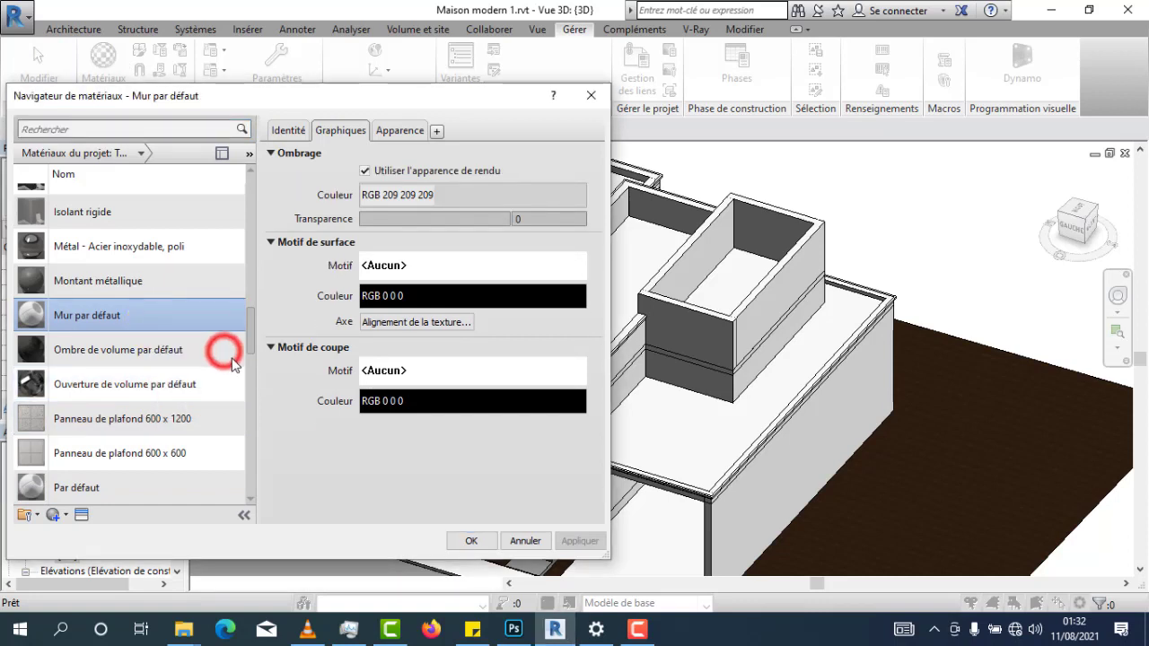
click(74, 344)
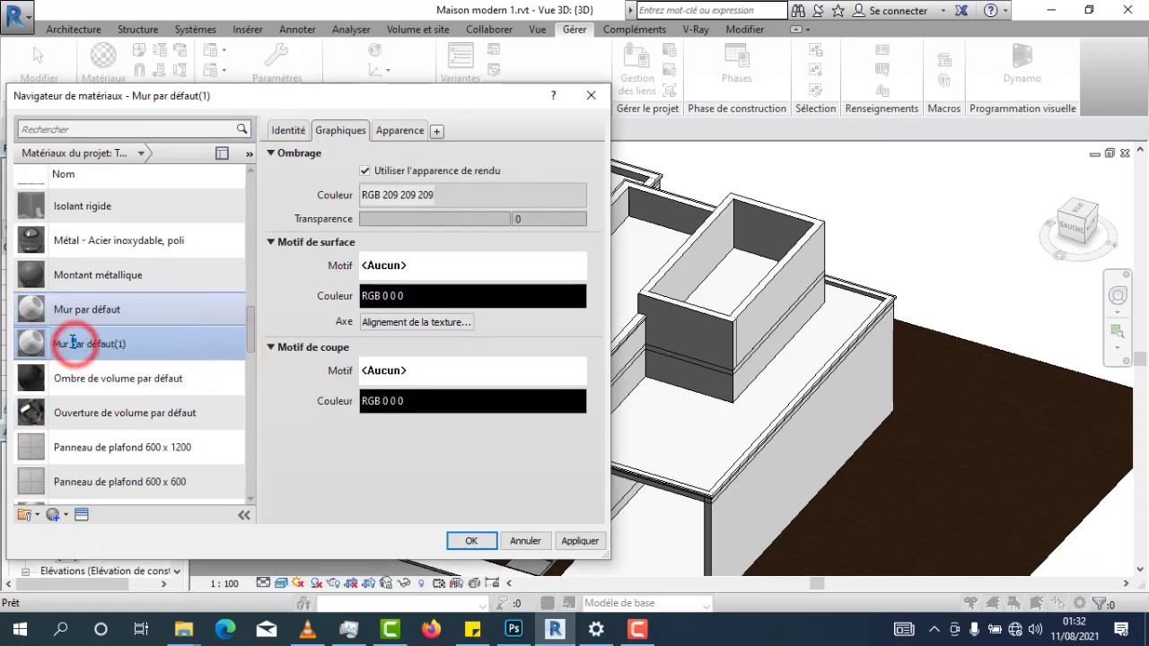
drag(74, 344, 230, 346)
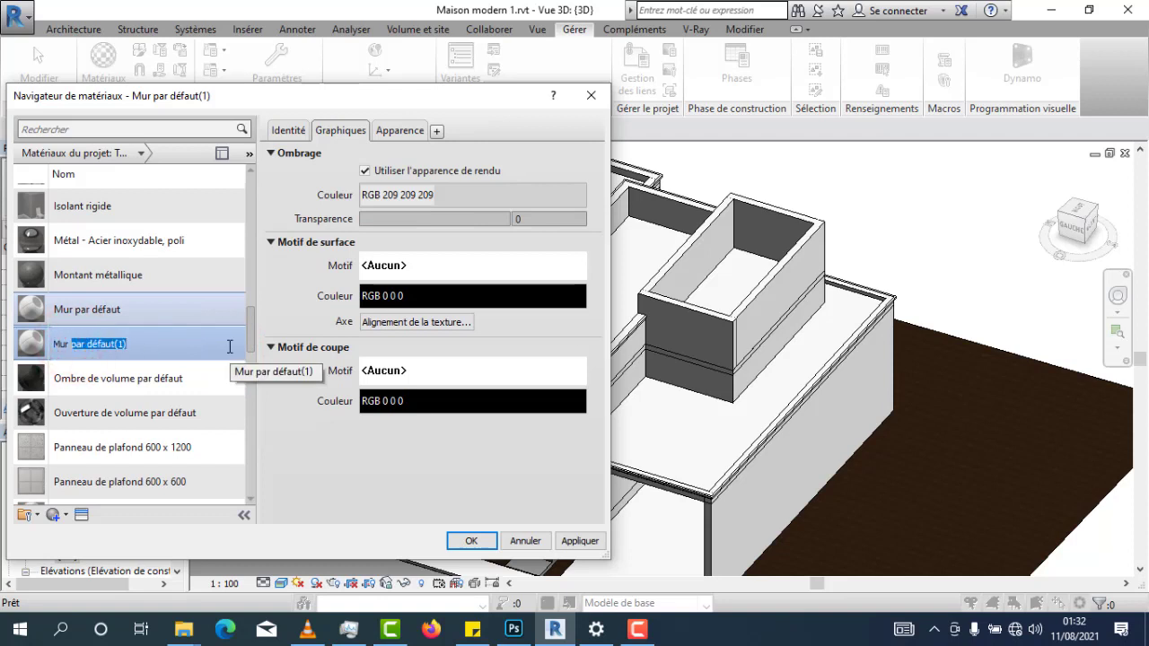
text(gris)
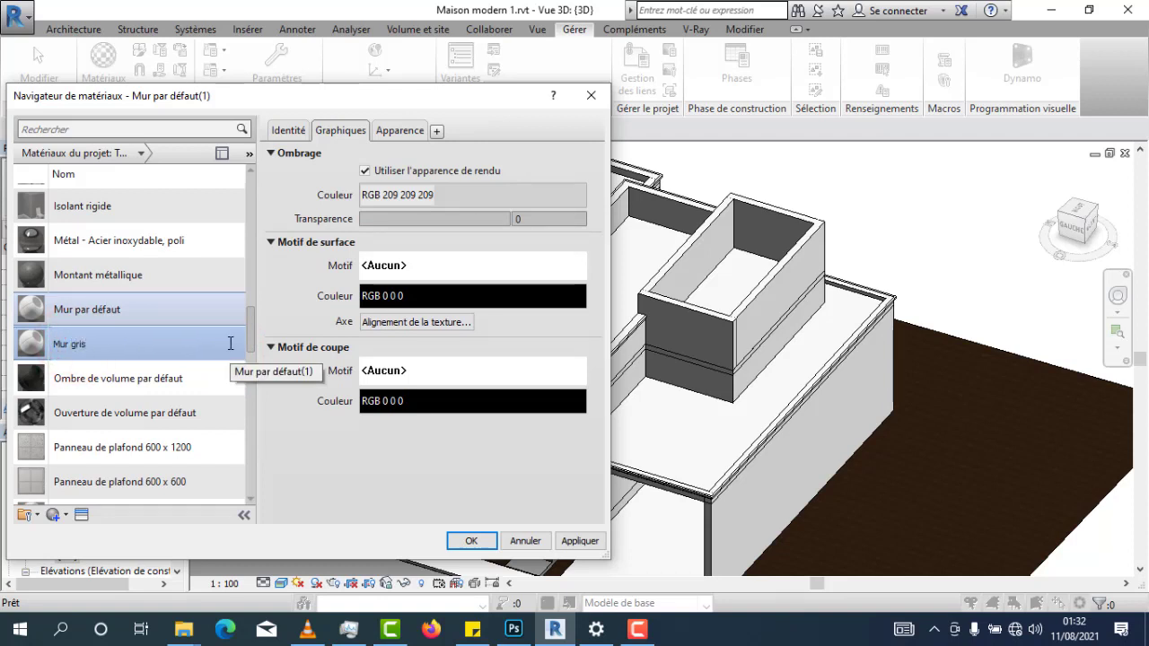
Set the appearance colour of the Mur gris material to dark grey RGB 29 29 29
click(410, 134)
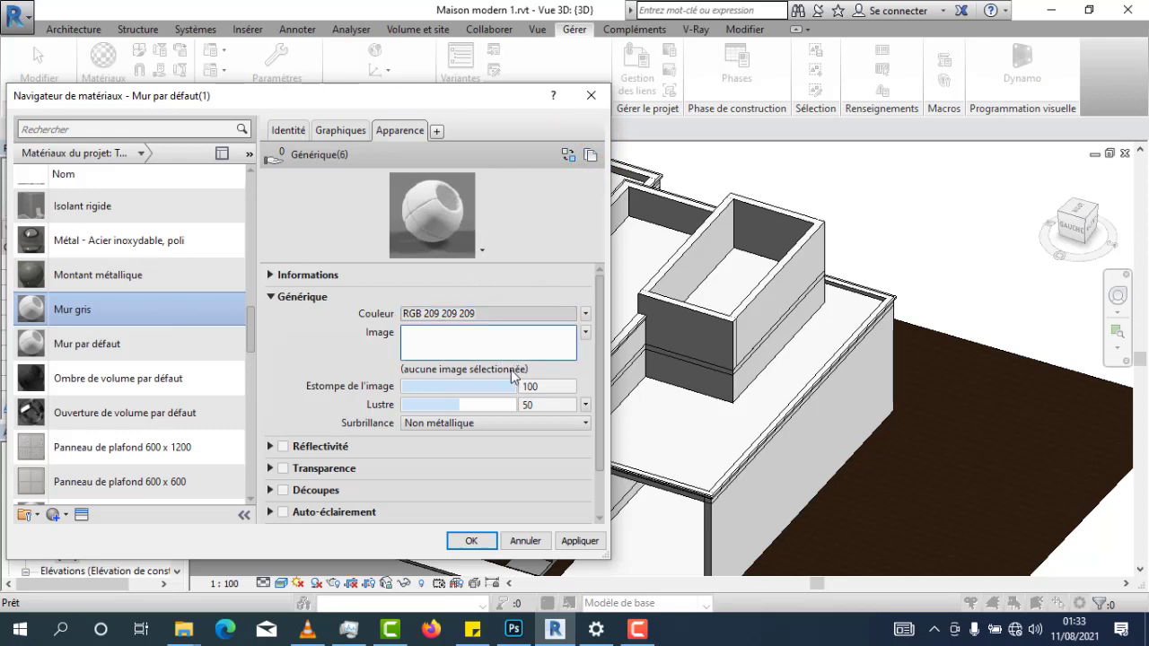
click(506, 315)
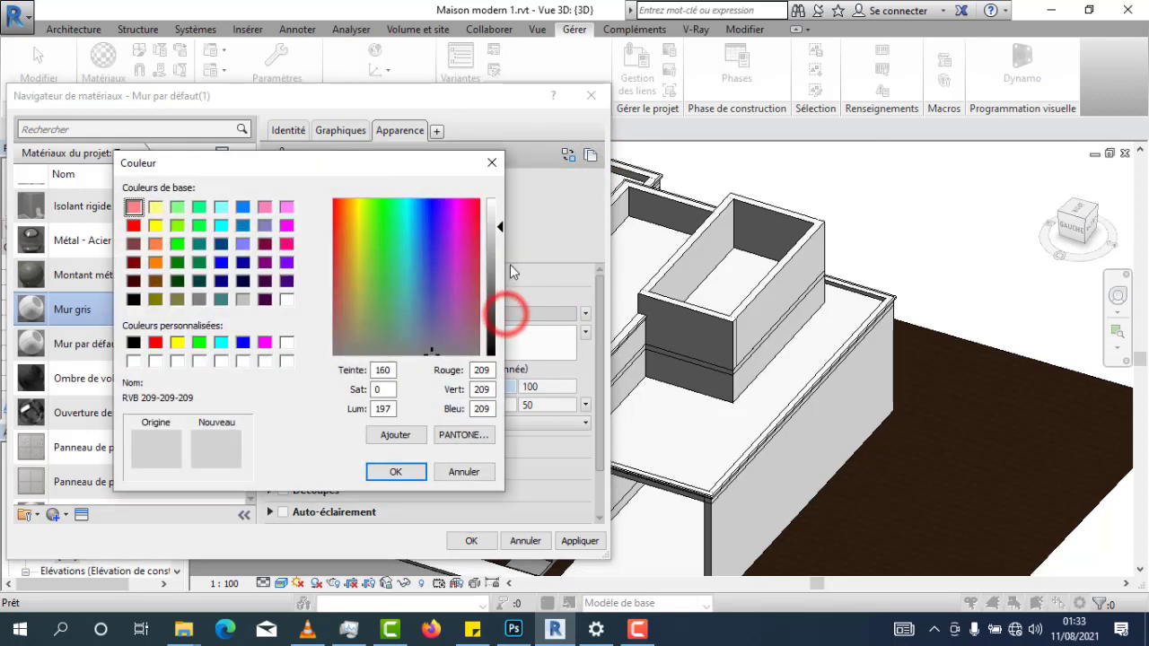
drag(493, 251, 499, 330)
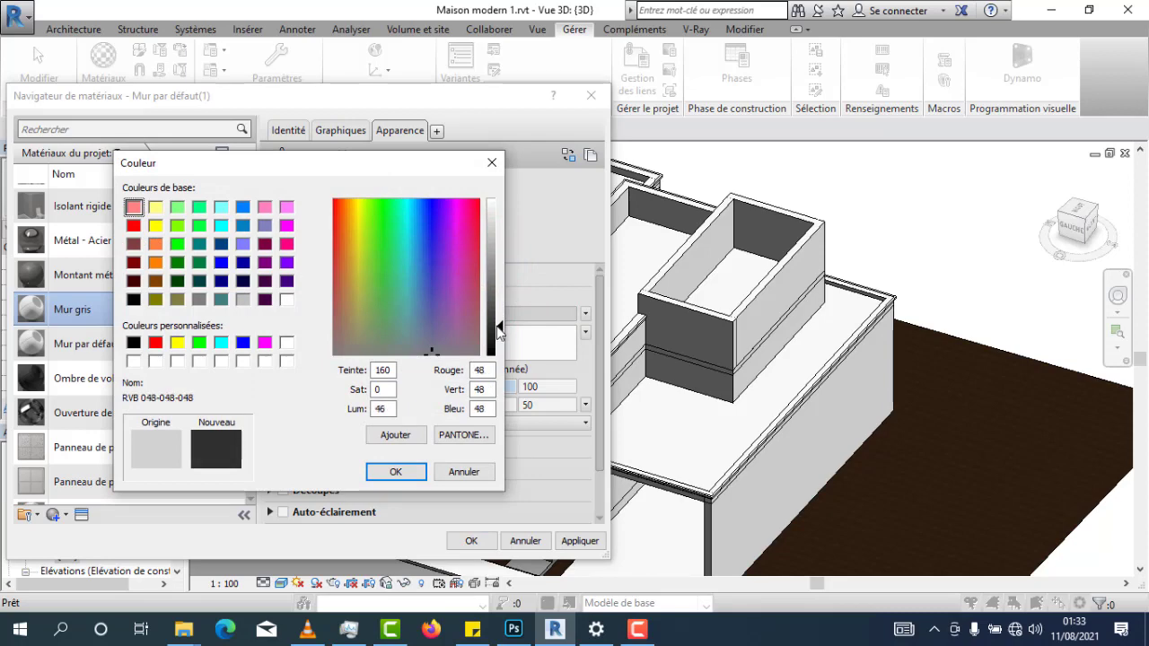
click(402, 471)
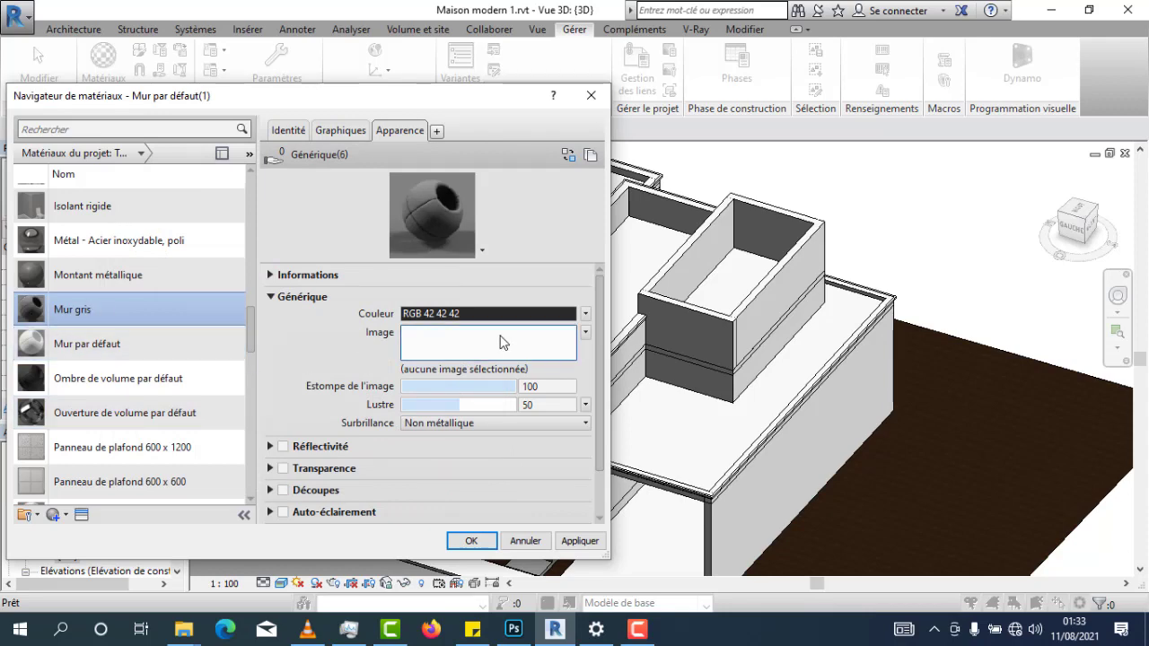
click(525, 316)
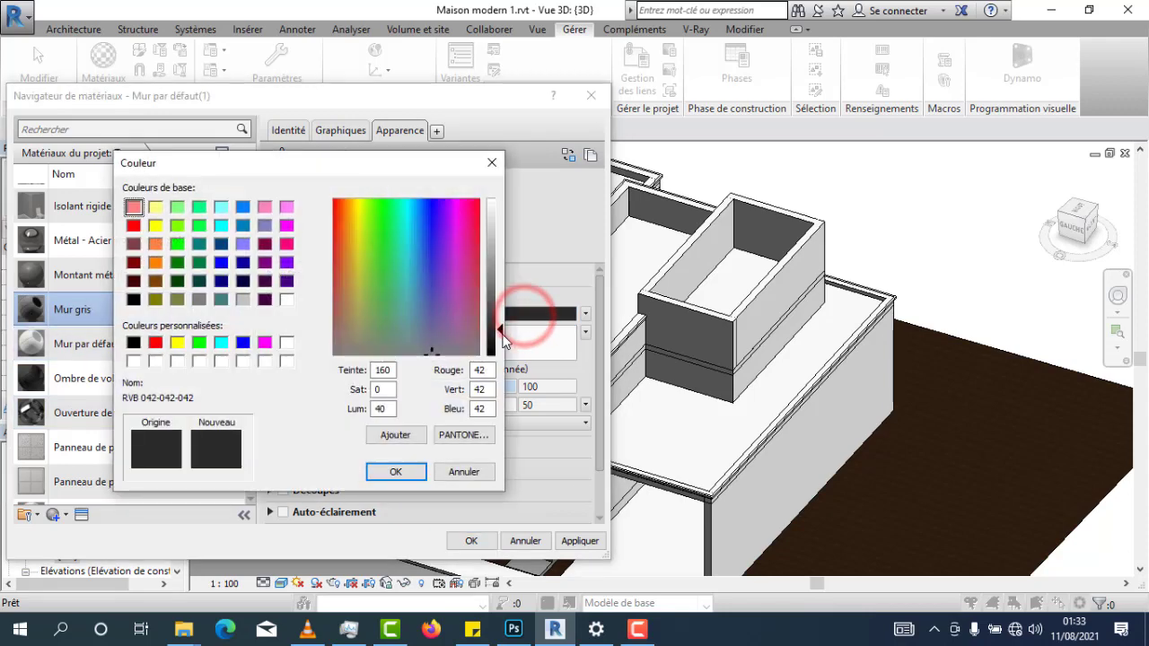
drag(499, 329, 497, 337)
click(395, 471)
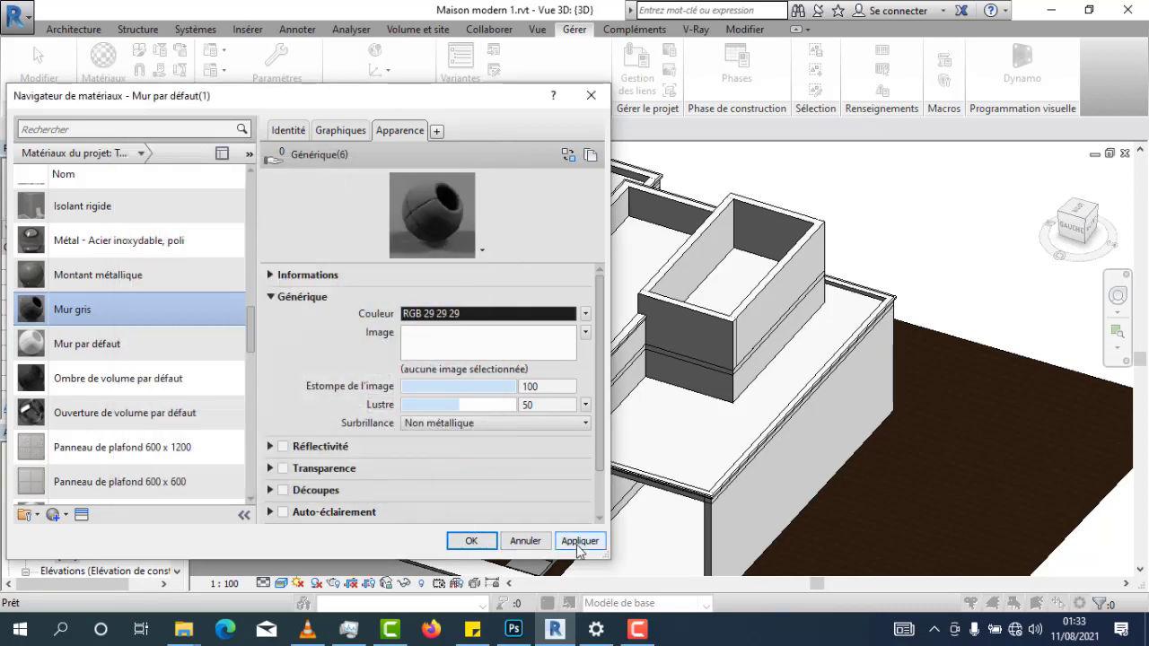
Duplicate the Mur gris material and name the copy Mur noir
right_click(126, 305)
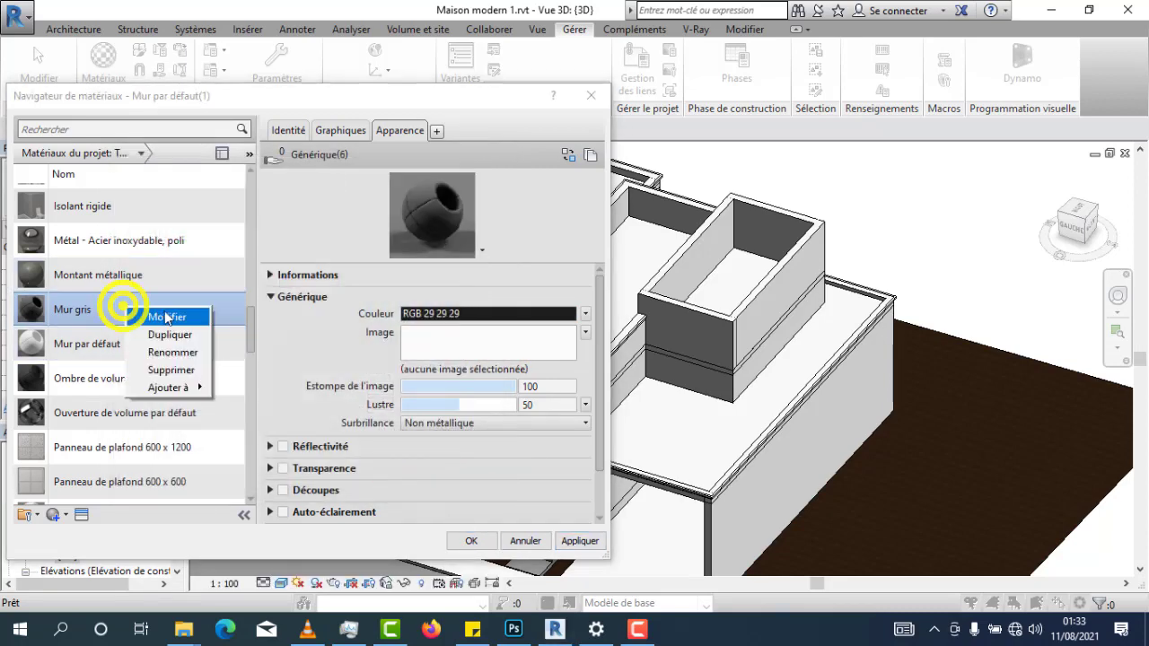
click(174, 331)
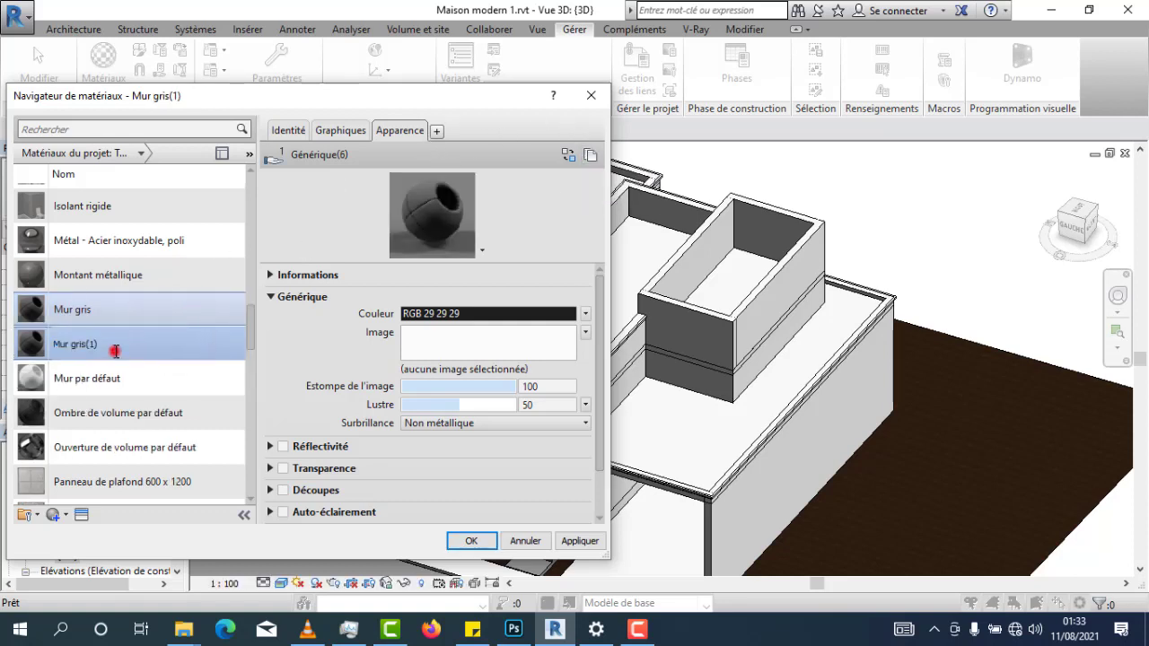
drag(115, 342, 75, 349)
text(noir)
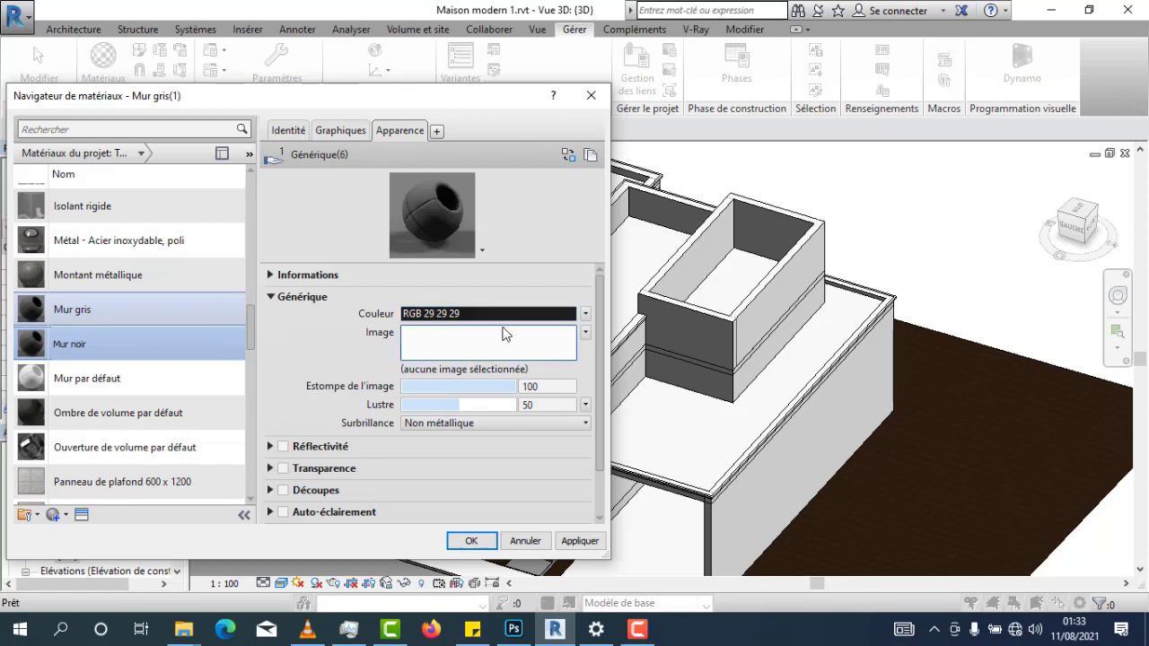
Set the appearance colour of the Mur noir material to black RGB 0 0 0 and apply it
click(508, 313)
drag(501, 310, 497, 354)
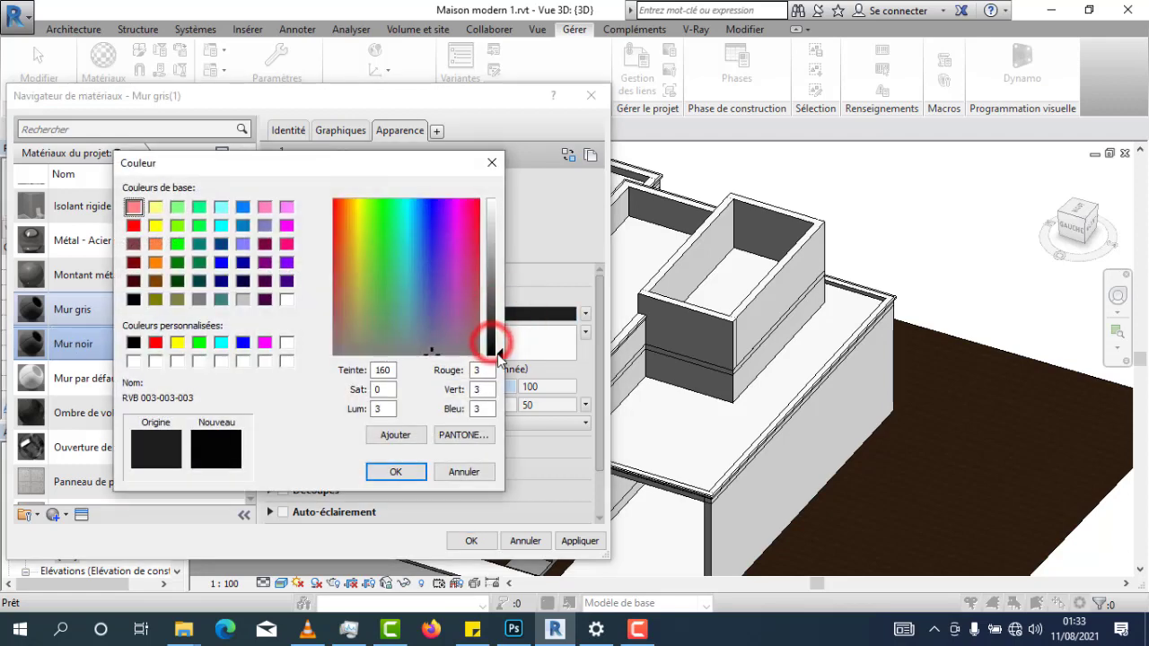
click(418, 473)
click(579, 540)
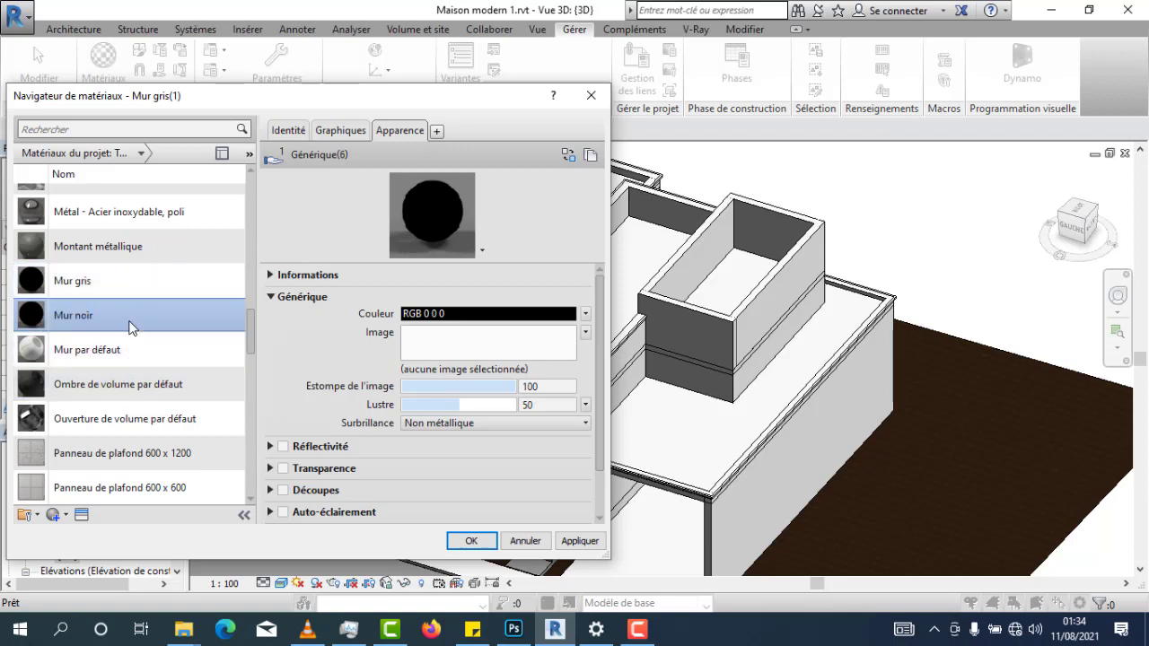
Duplicate the appearance asset of the Mur gris material and set its colour to dark grey RGB 49 49 49
click(139, 285)
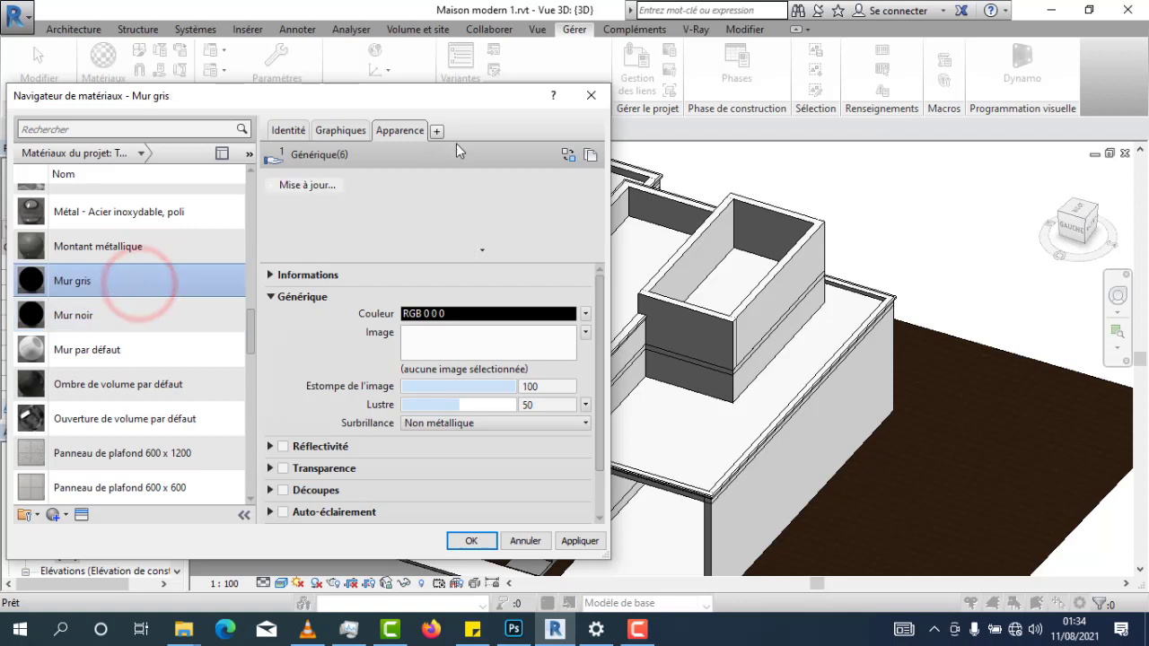
click(591, 155)
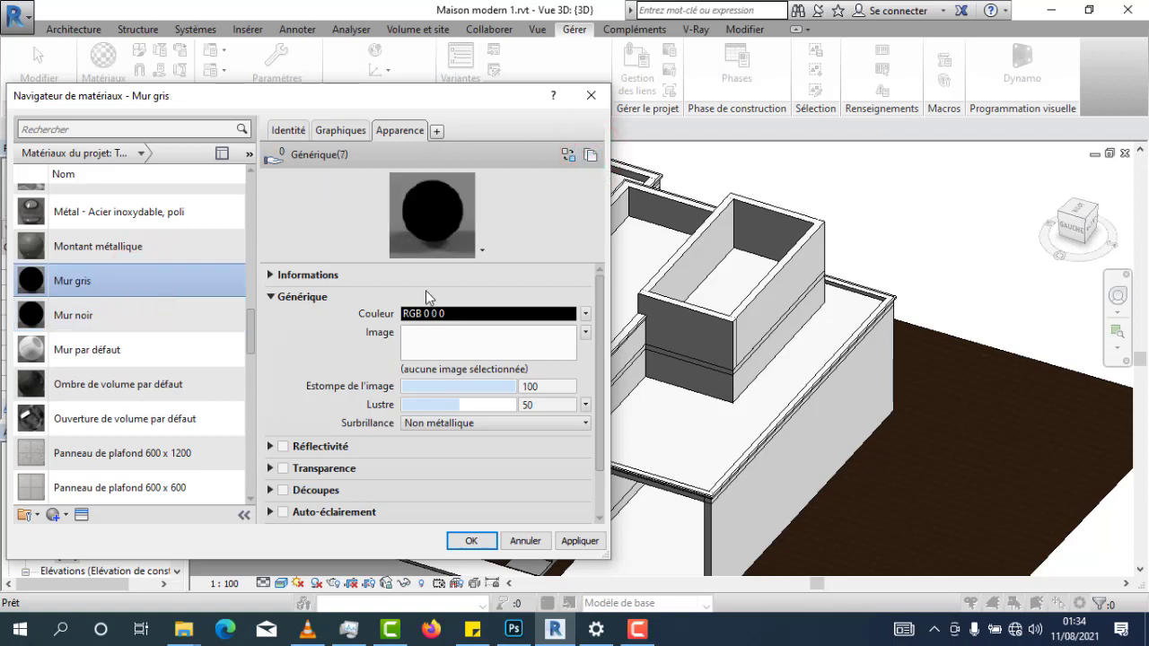
click(453, 314)
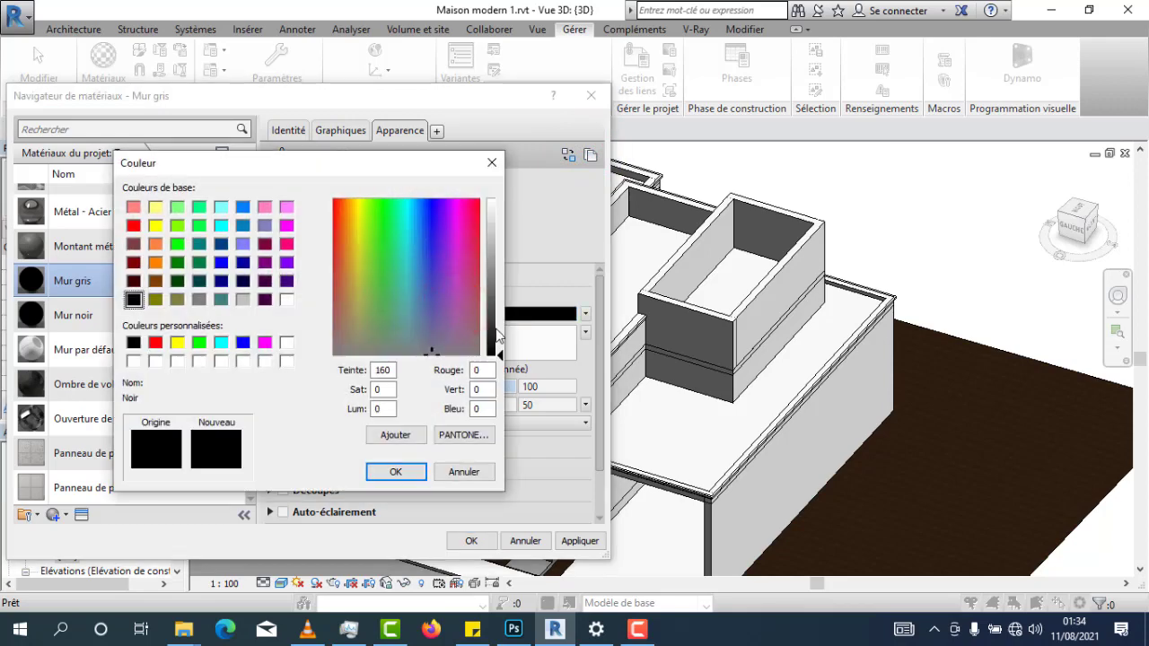
mouse_move(498, 335)
mouse_down()
mouse_move(494, 317)
mouse_move(499, 330)
mouse_up()
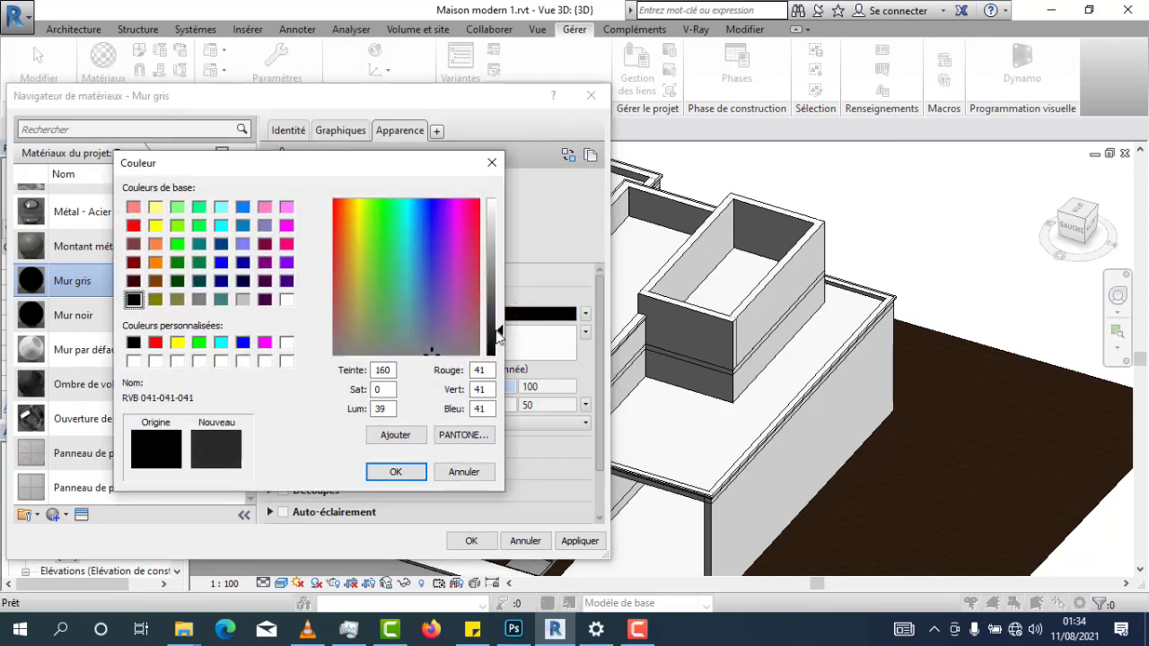
click(395, 471)
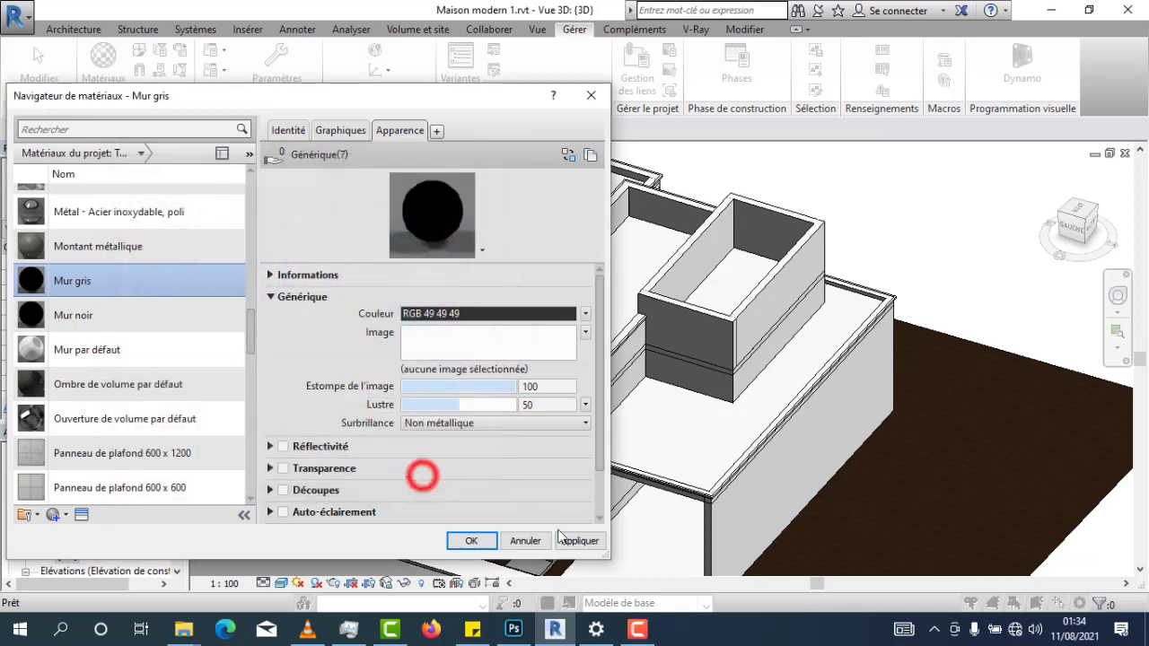
click(591, 542)
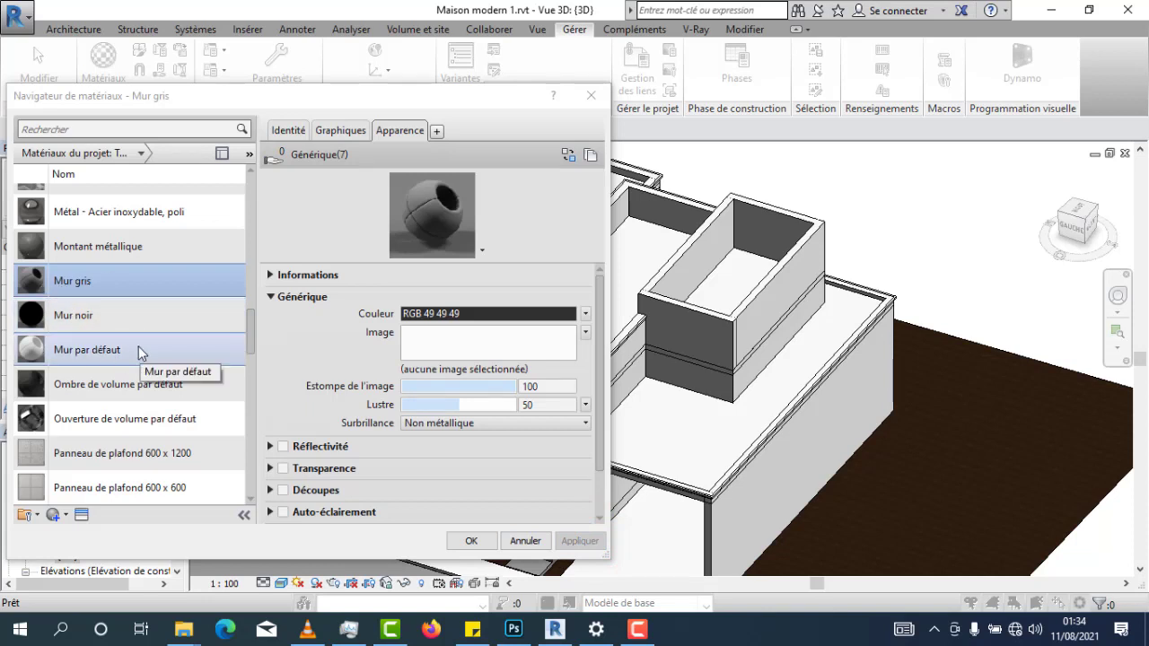
Darken the Mur gris appearance colour to RGB 40 40 40 and apply the change
click(483, 315)
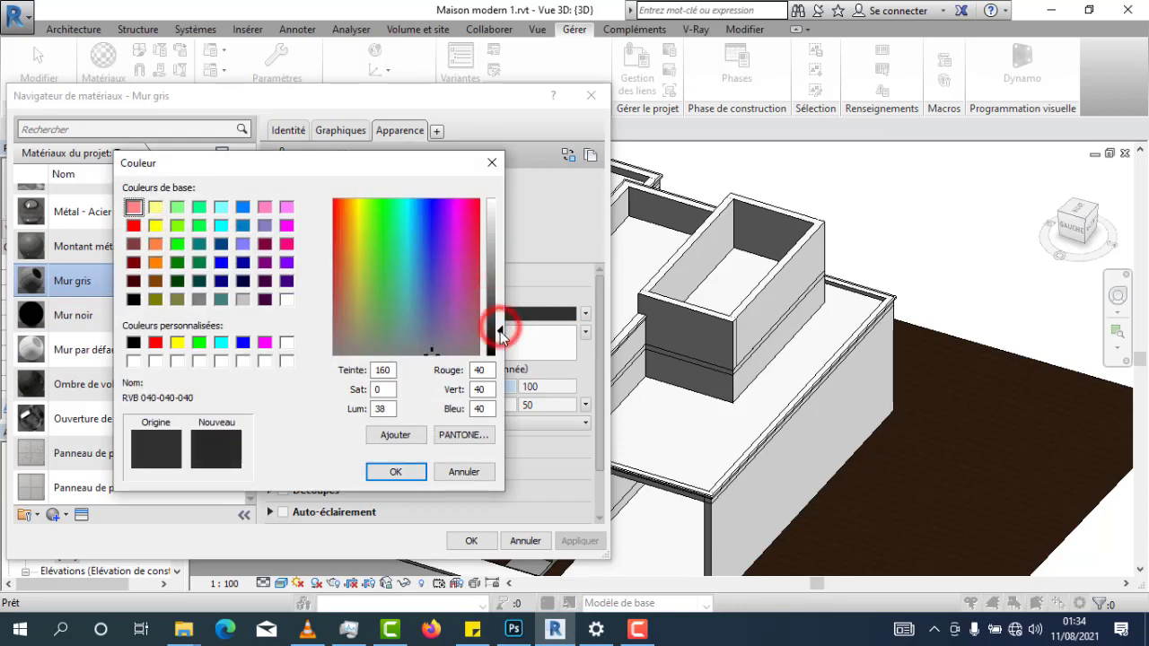
click(396, 472)
click(579, 540)
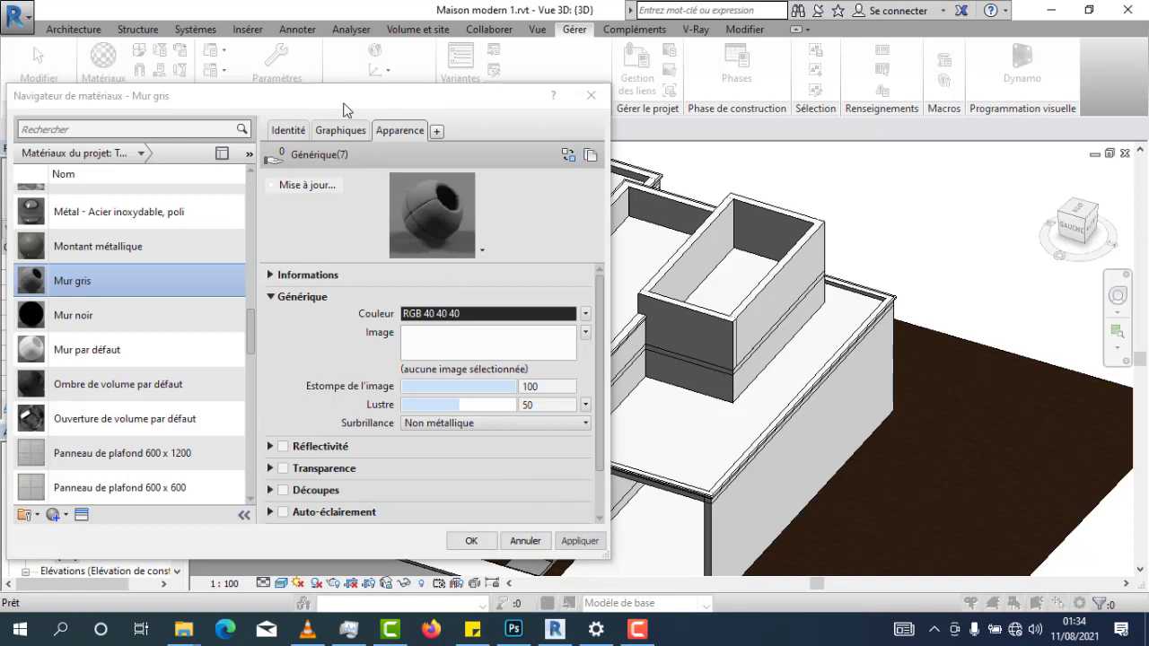
Select the Plancher en chêne material in the project materials and close the material browser, keeping the changes
drag(344, 104, 878, 157)
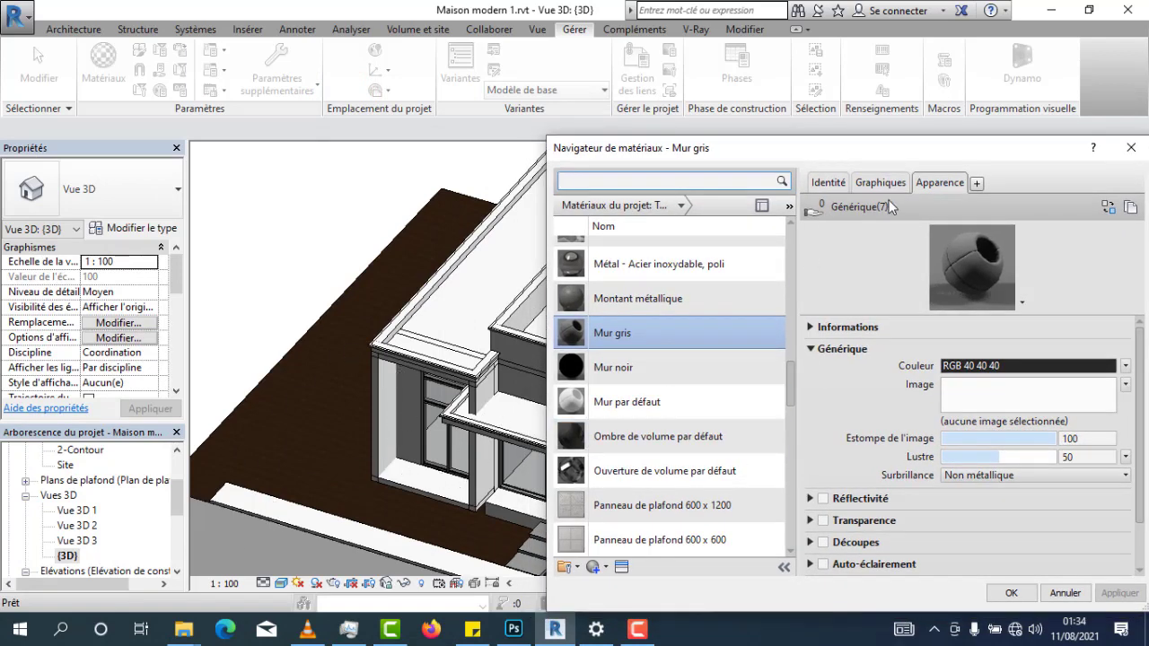
drag(887, 151, 645, 131)
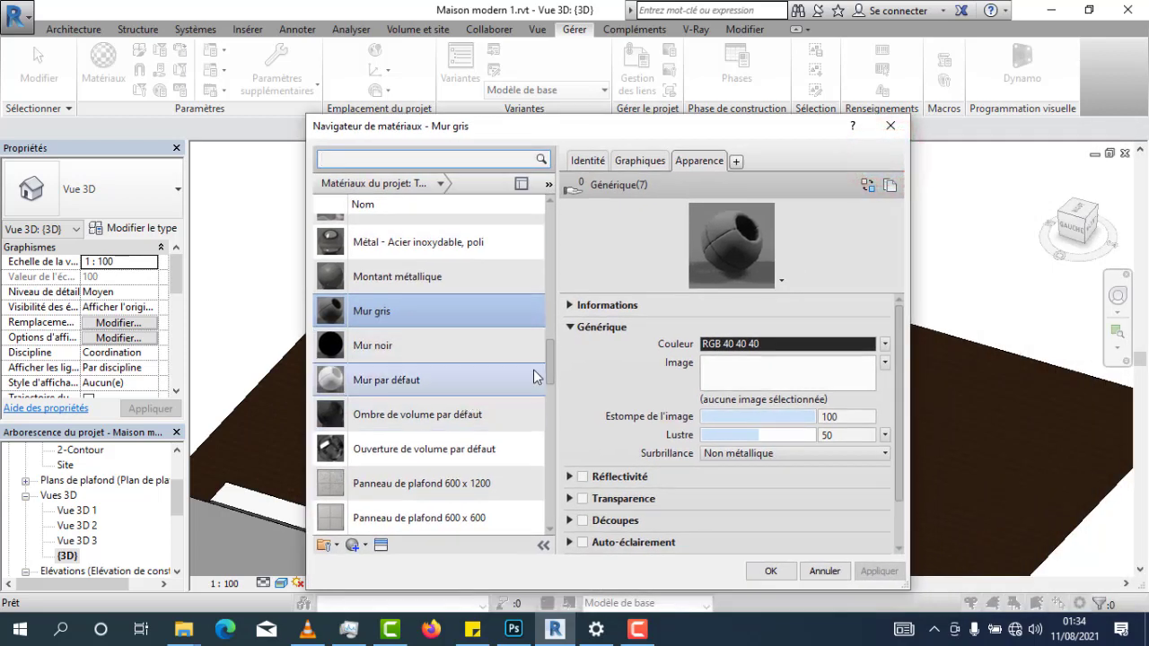
drag(551, 360, 548, 431)
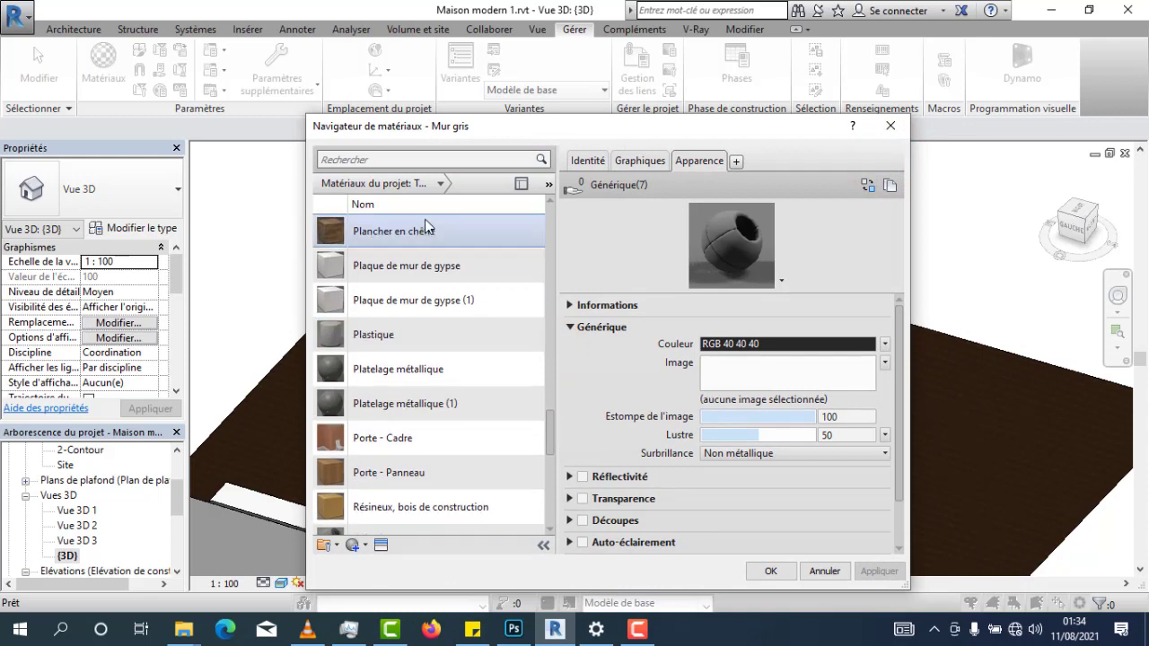
click(447, 241)
right_click(447, 239)
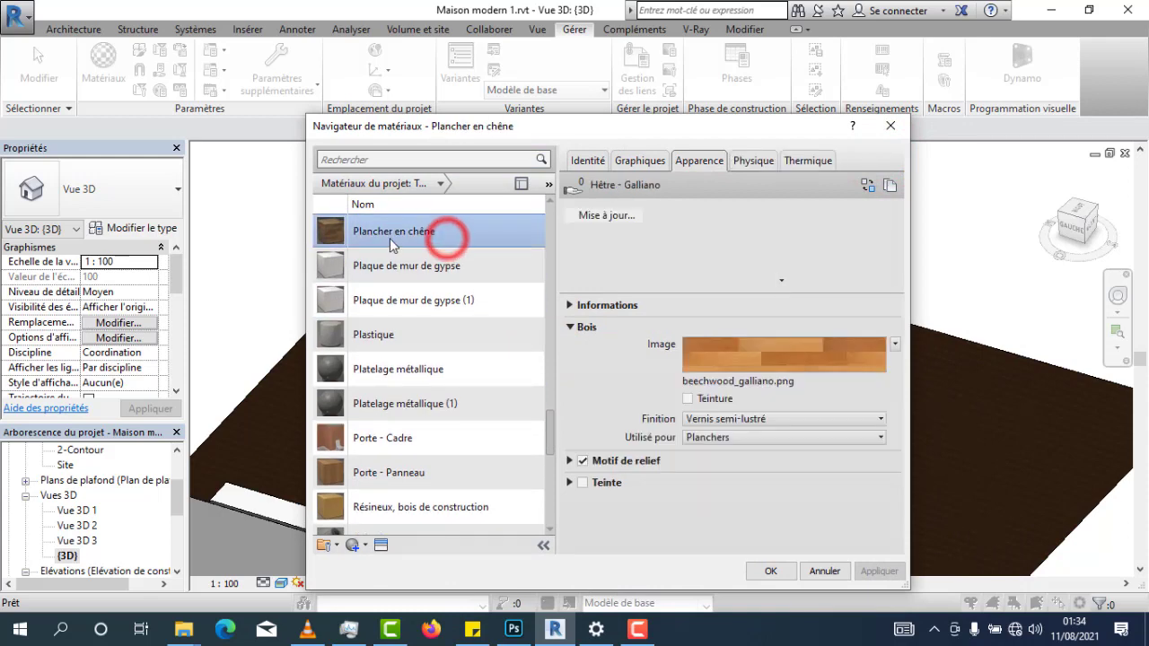
click(779, 568)
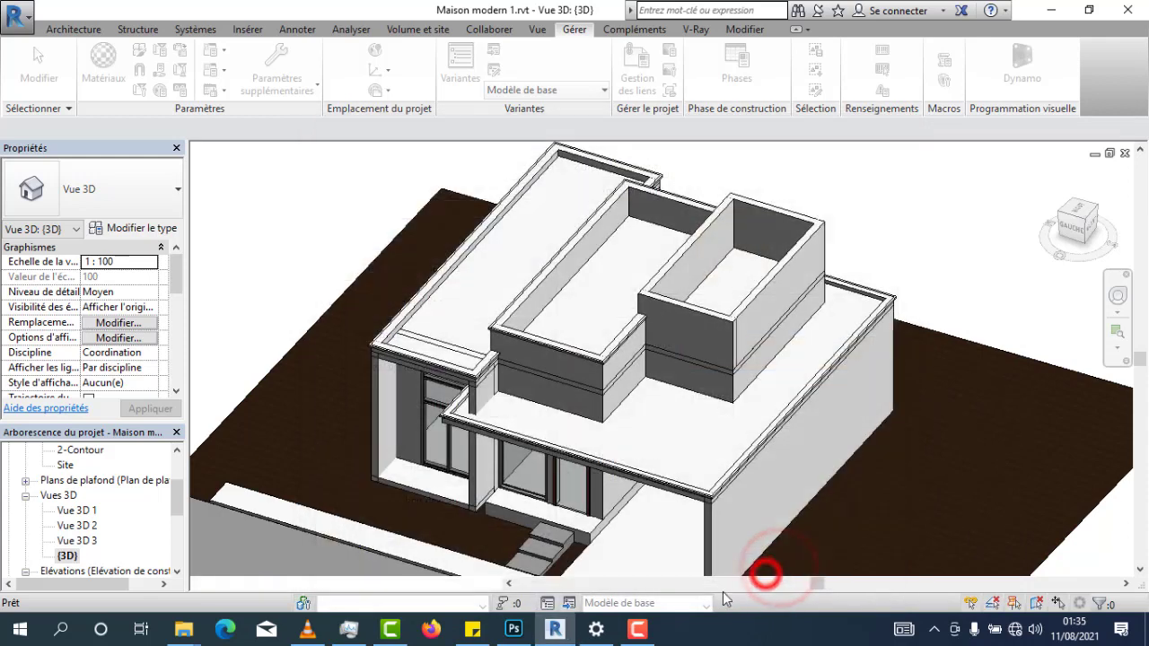
Paint the upper front and adjoining side faces of the lower roof block with the Mur gris material
scroll(586, 395, down, 2)
scroll(595, 437, up, 3)
middle_drag(593, 456, 563, 444)
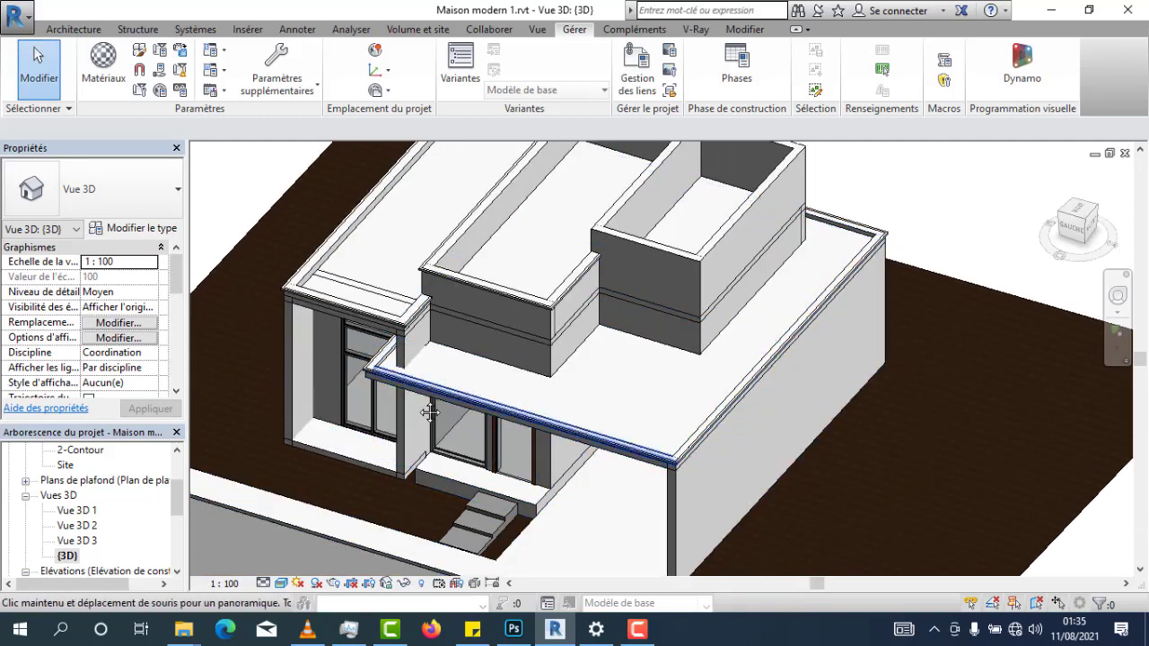
middle_drag(468, 364, 474, 410)
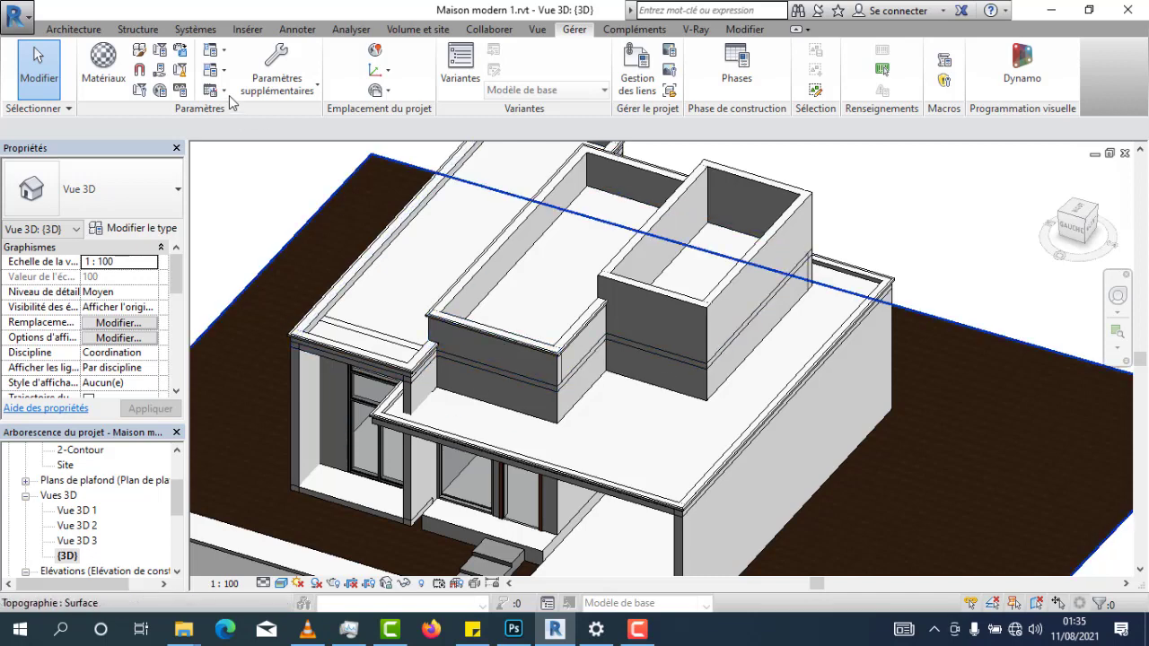
click(748, 30)
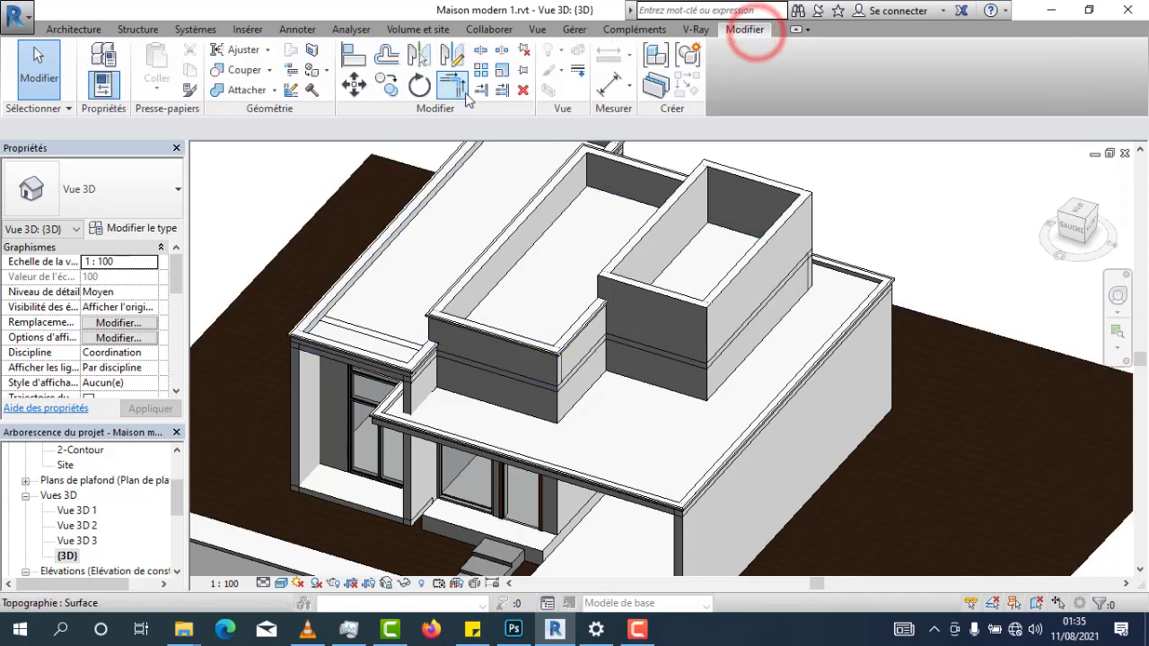
click(309, 71)
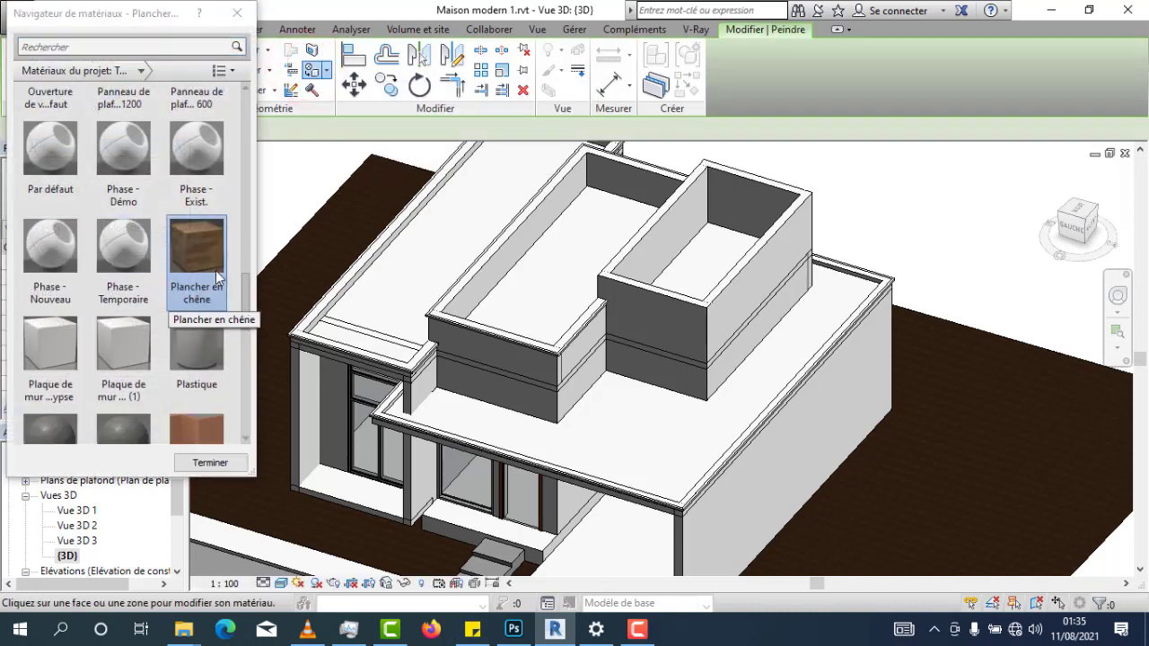
drag(247, 314, 247, 242)
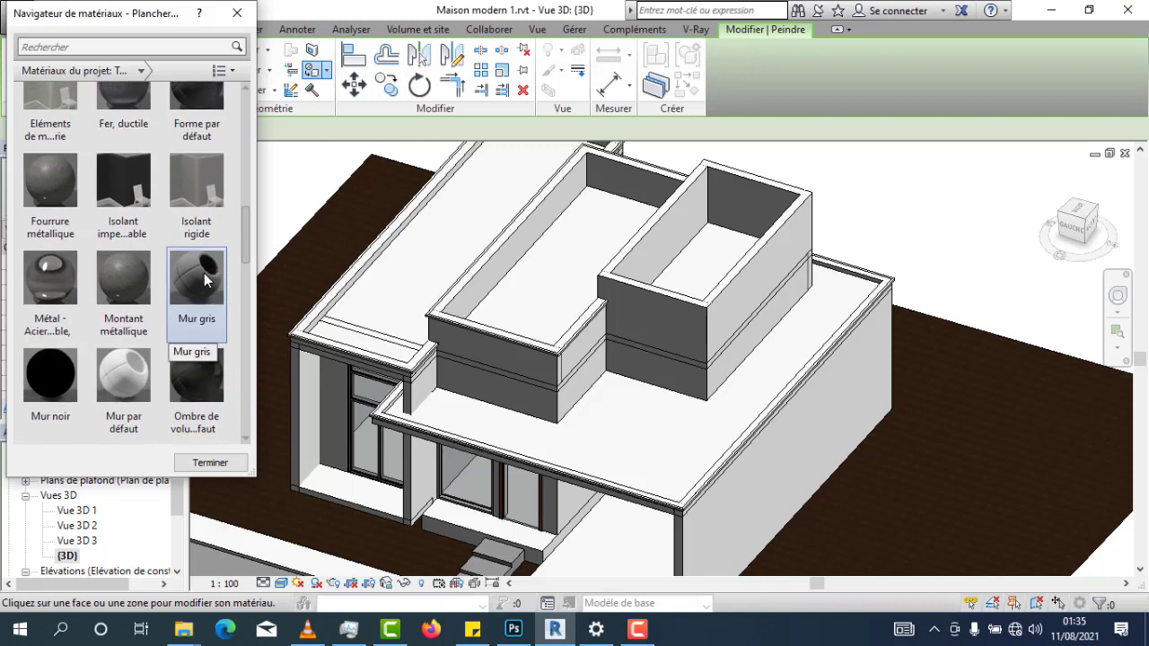
click(509, 362)
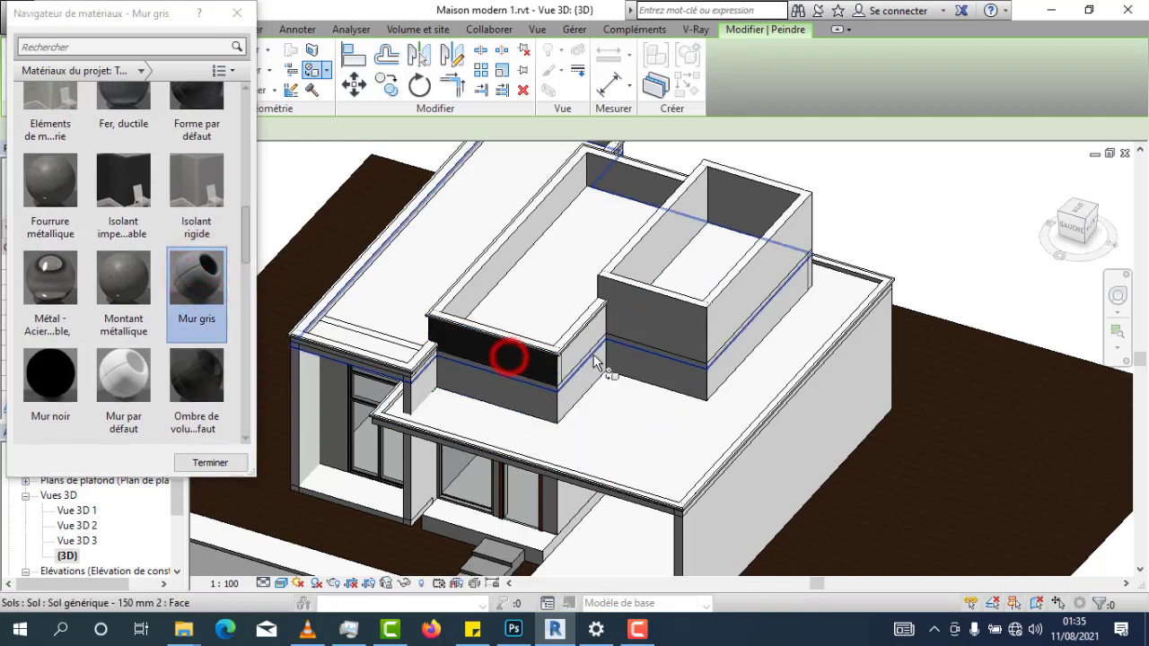
scroll(590, 345, up, 3)
click(588, 341)
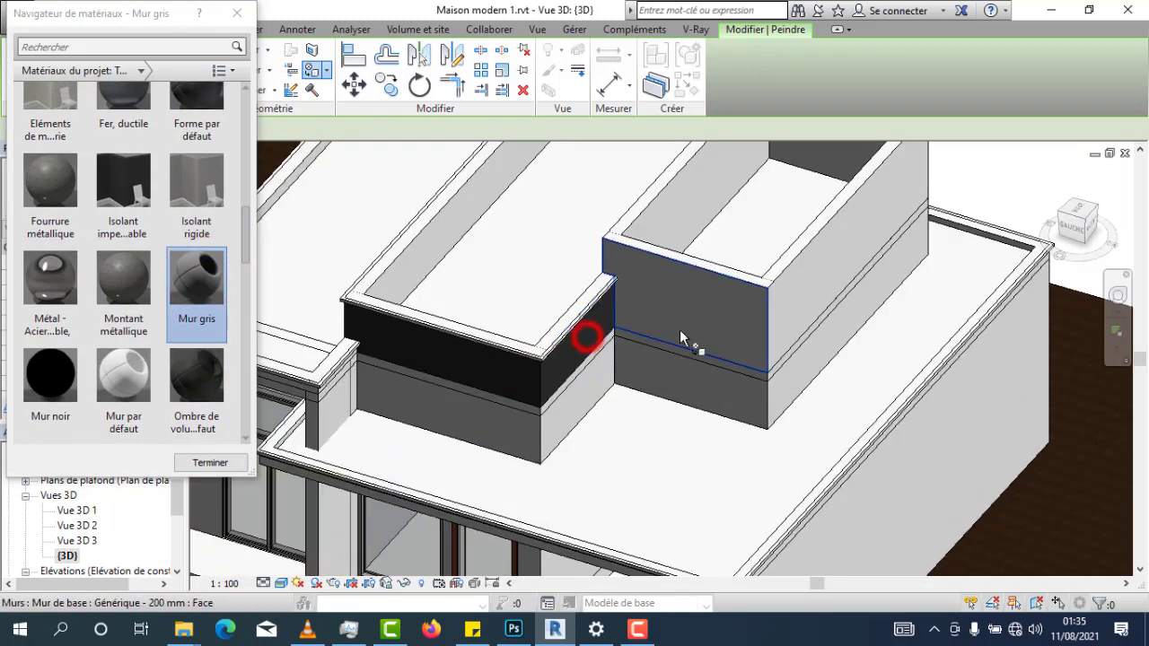
Paint the front, long side and rear outer faces of the taller roof block with Mur gris
click(679, 328)
click(786, 335)
scroll(787, 335, down, 5)
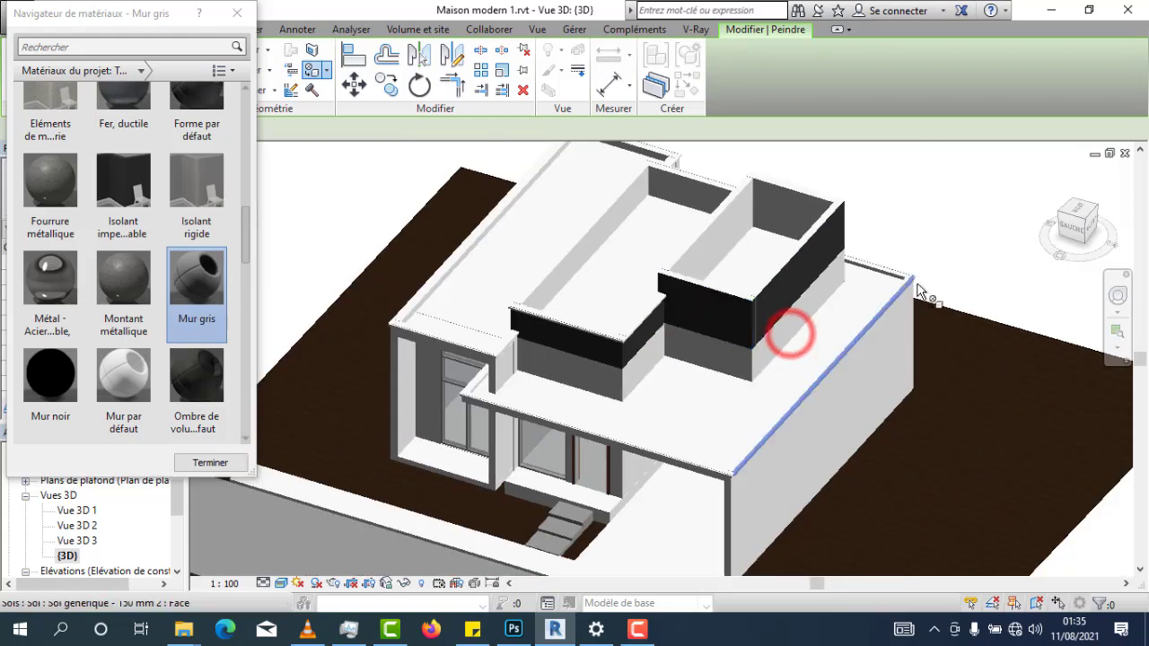
click(1077, 224)
drag(1081, 229, 1009, 199)
middle_drag(681, 431, 602, 346)
click(641, 395)
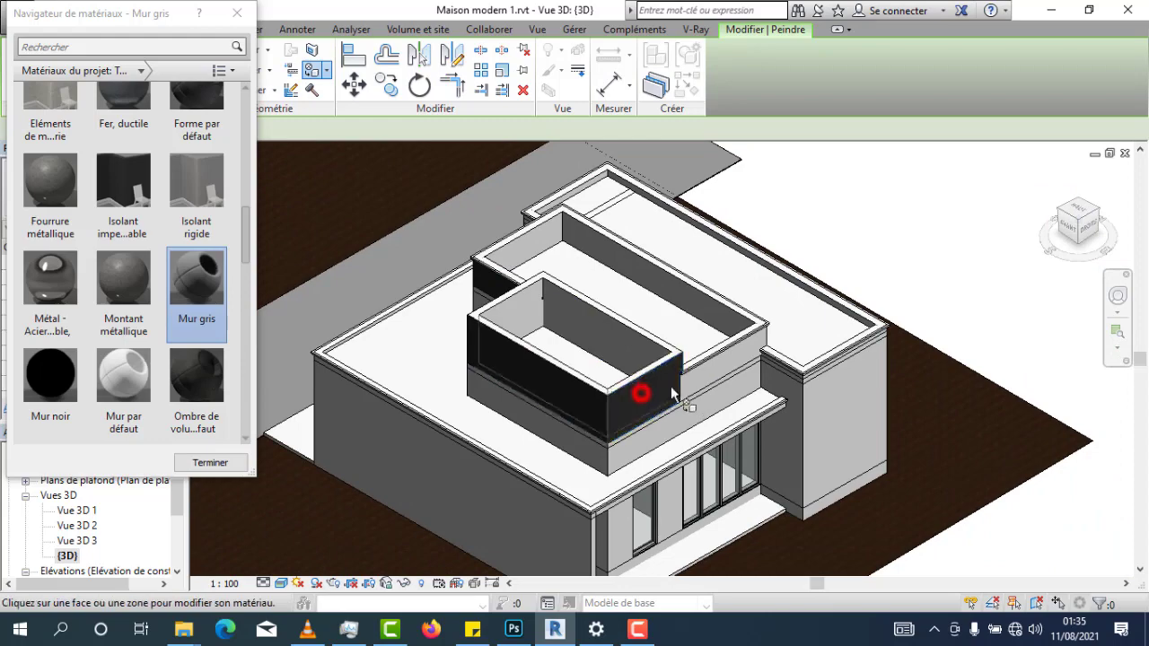
Paint the rear and far long outer faces of the lower roof block with Mur gris
click(702, 374)
mouse_move(810, 366)
shift+middle_down()
mouse_move(834, 372)
mouse_move(428, 324)
shift+middle_up()
click(432, 310)
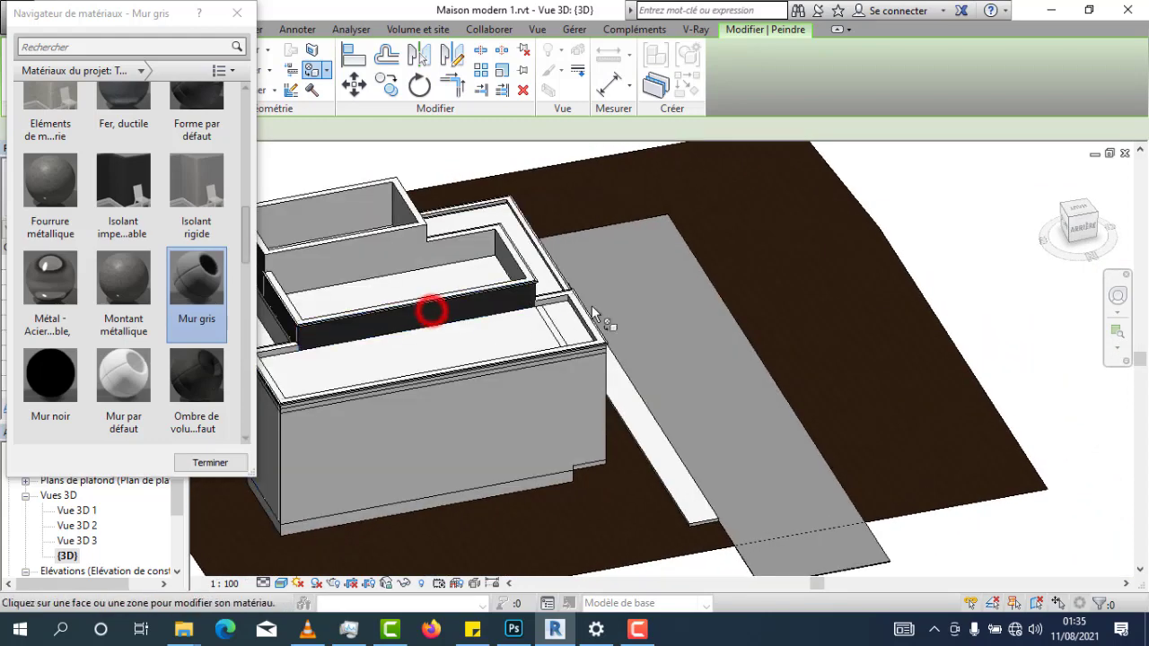
Paint the slab edge band beneath the lower roof block's front and side walls with Mur gris
mouse_move(591, 305)
shift+middle_down()
mouse_move(488, 320)
mouse_move(445, 285)
shift+middle_up()
scroll(451, 272, up, 3)
shift+middle_drag(610, 305, 501, 313)
scroll(529, 323, up, 2)
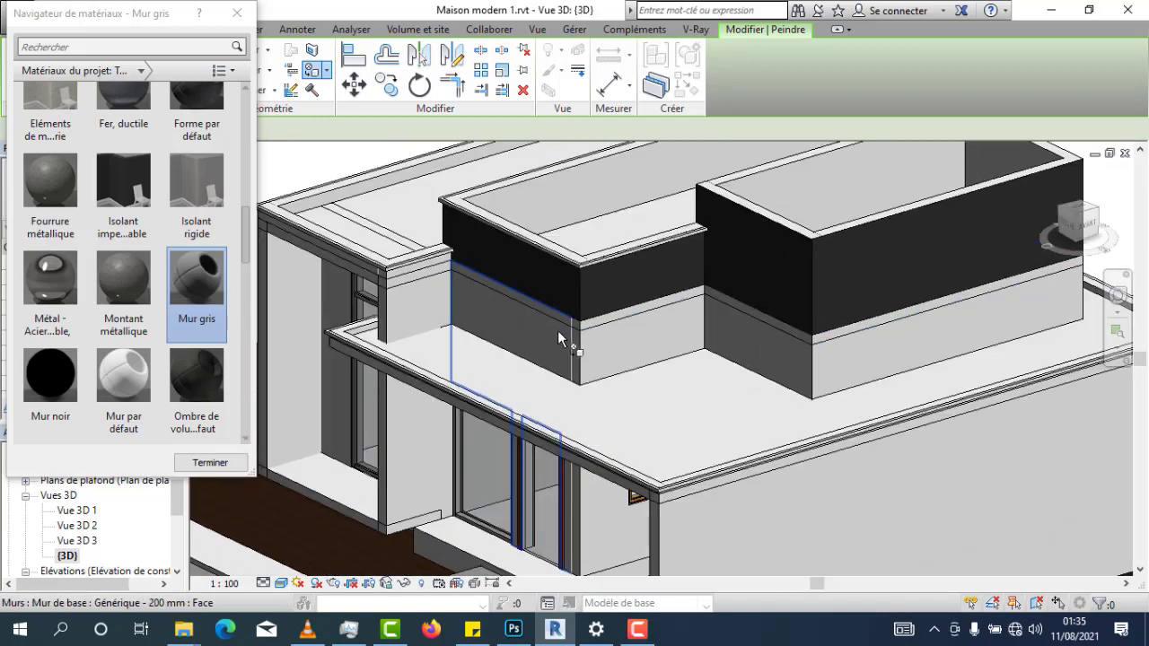
scroll(546, 325, up, 3)
click(546, 327)
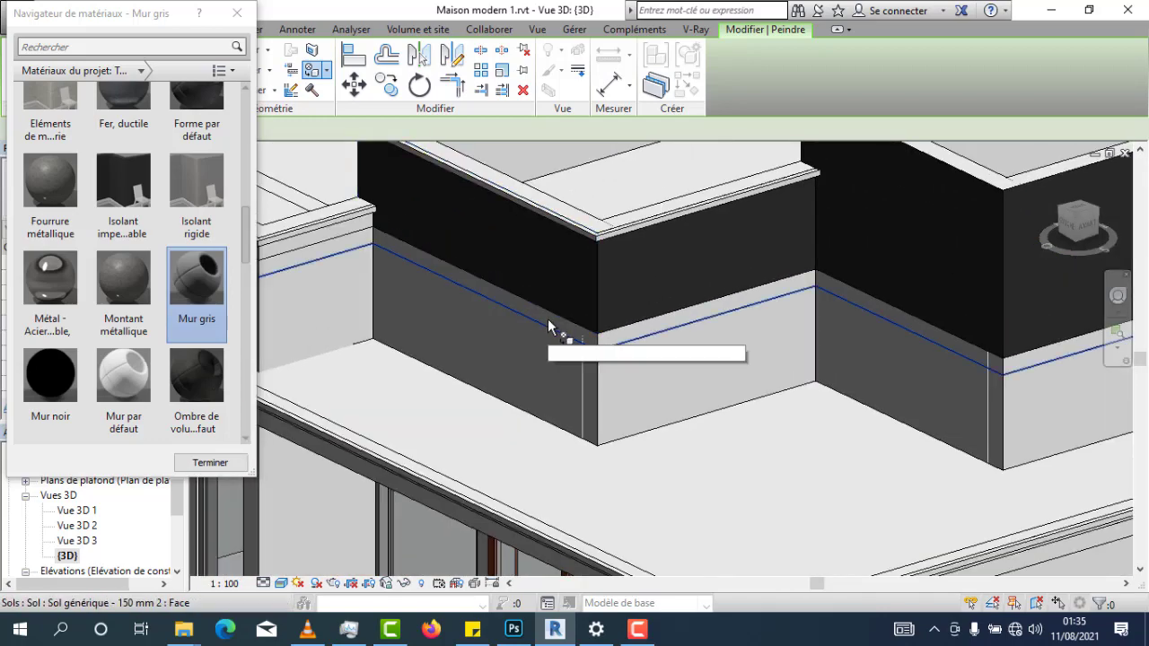
scroll(550, 319, up, 3)
click(550, 316)
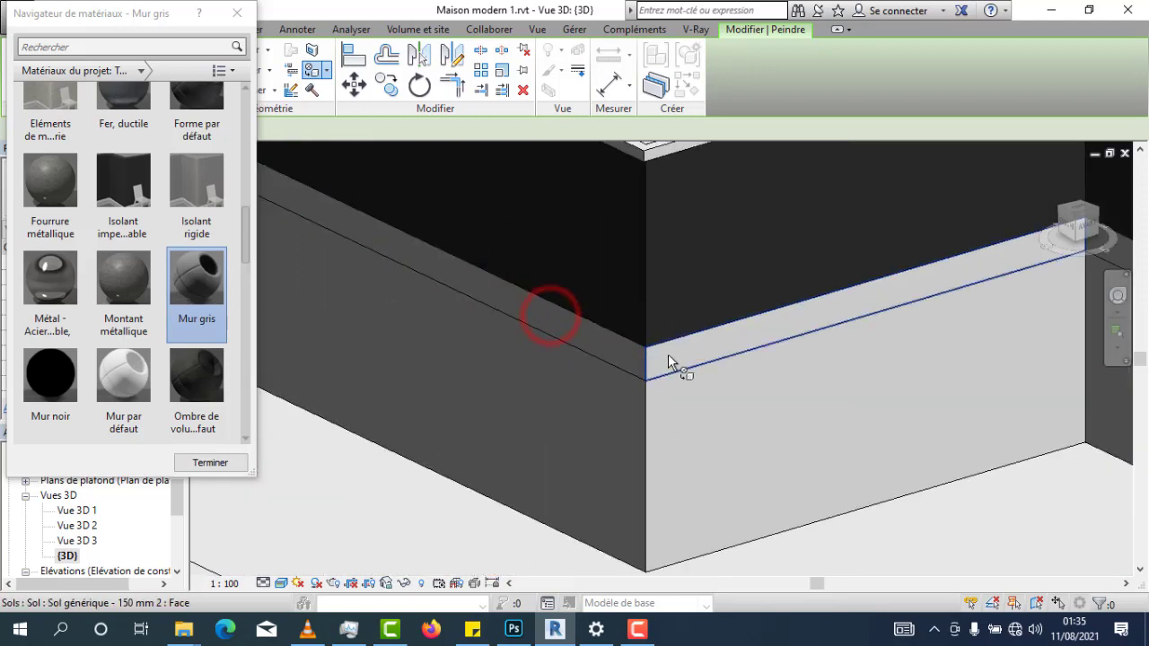
click(656, 359)
scroll(629, 363, down, 2)
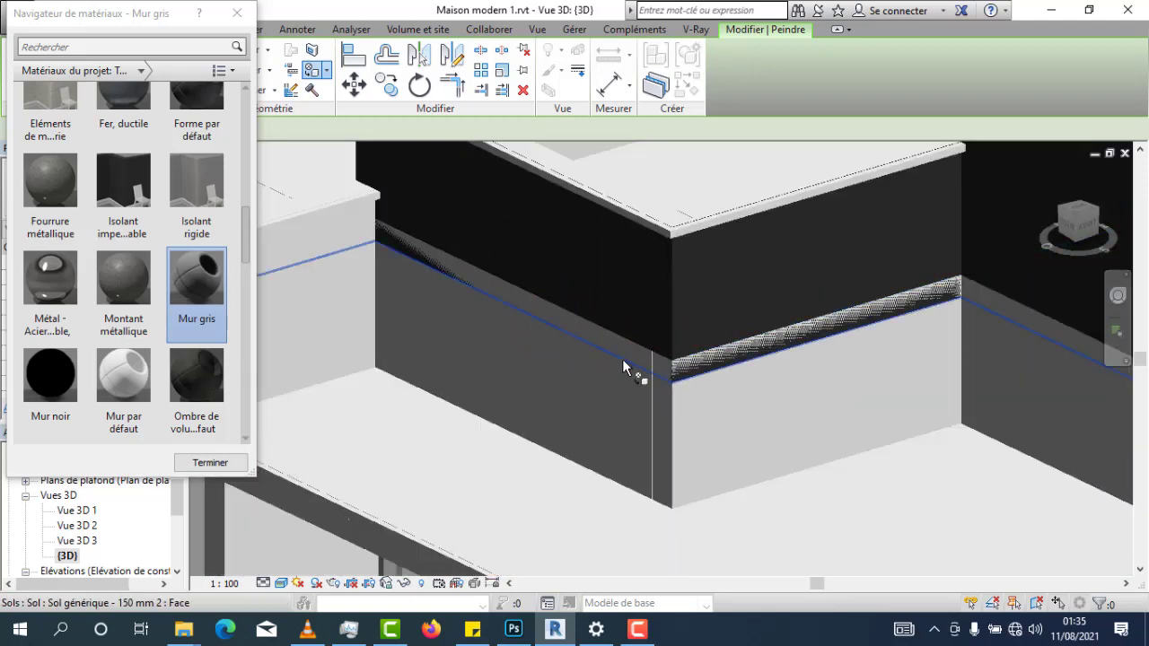
Paint the slab edge band beneath the taller roof block with Mur gris and inspect the painted bands on both blocks
scroll(625, 352, down, 3)
scroll(763, 377, up, 5)
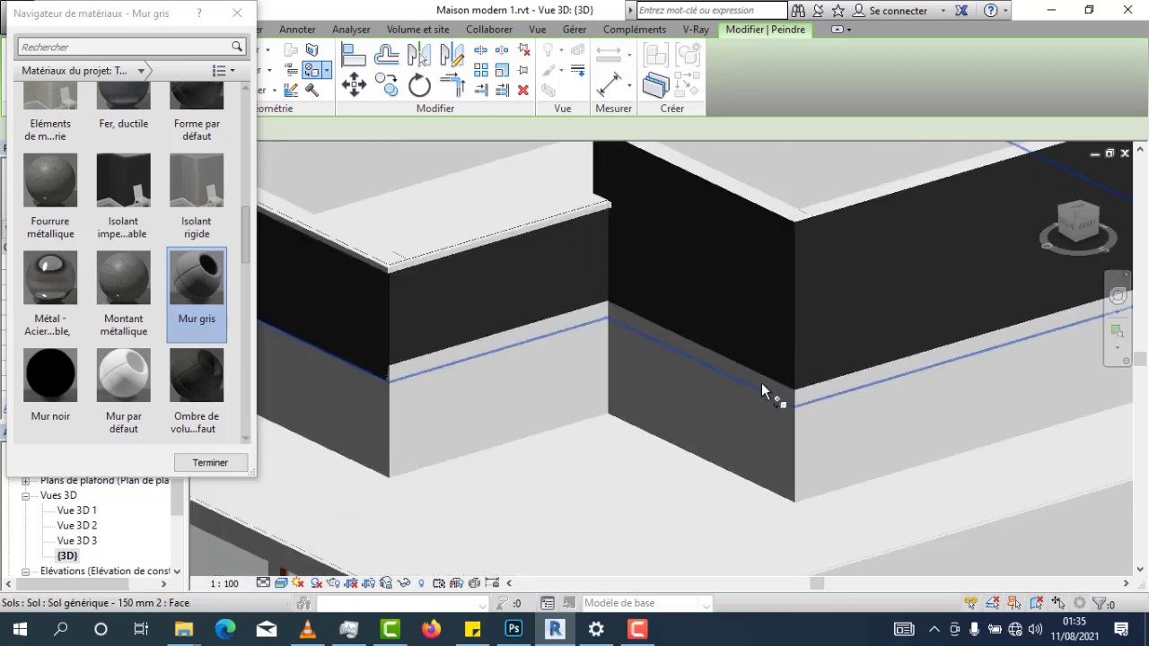
scroll(765, 383, up, 2)
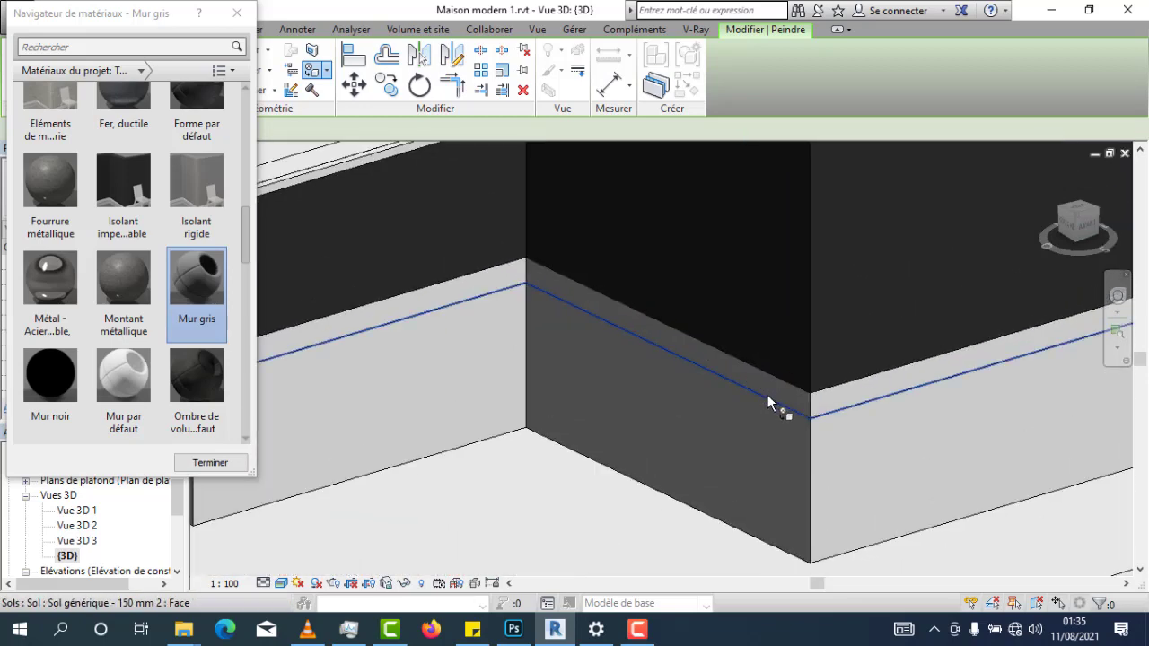
click(769, 388)
click(841, 400)
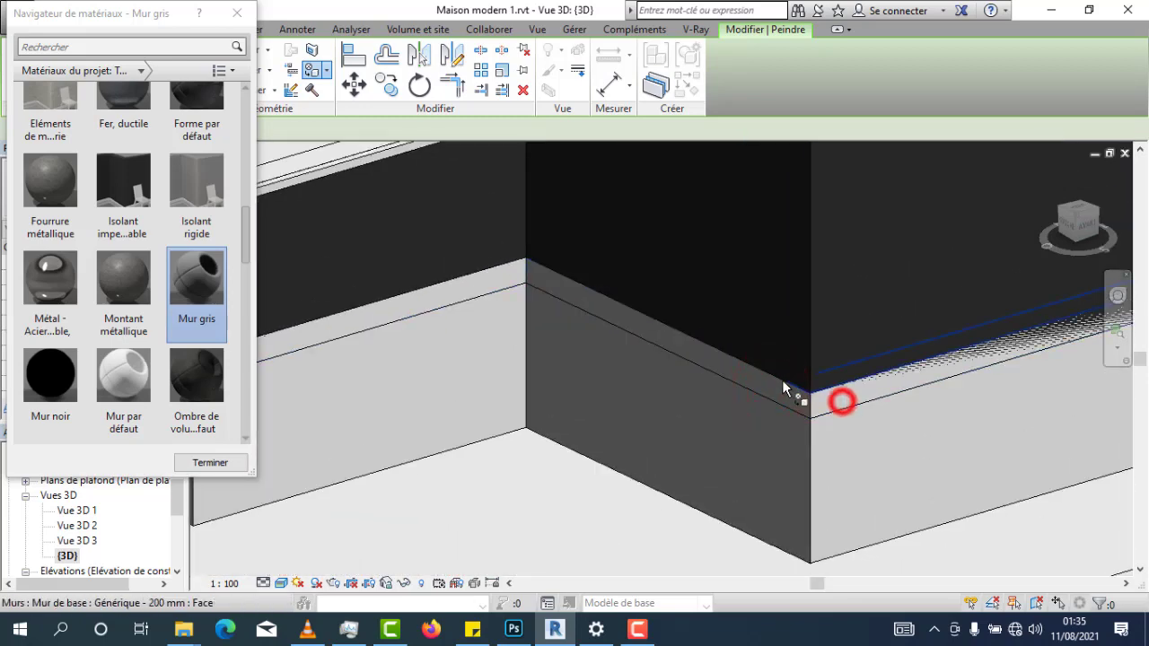
scroll(808, 386, down, 3)
scroll(804, 377, down, 1)
shift+middle_drag(802, 378, 860, 424)
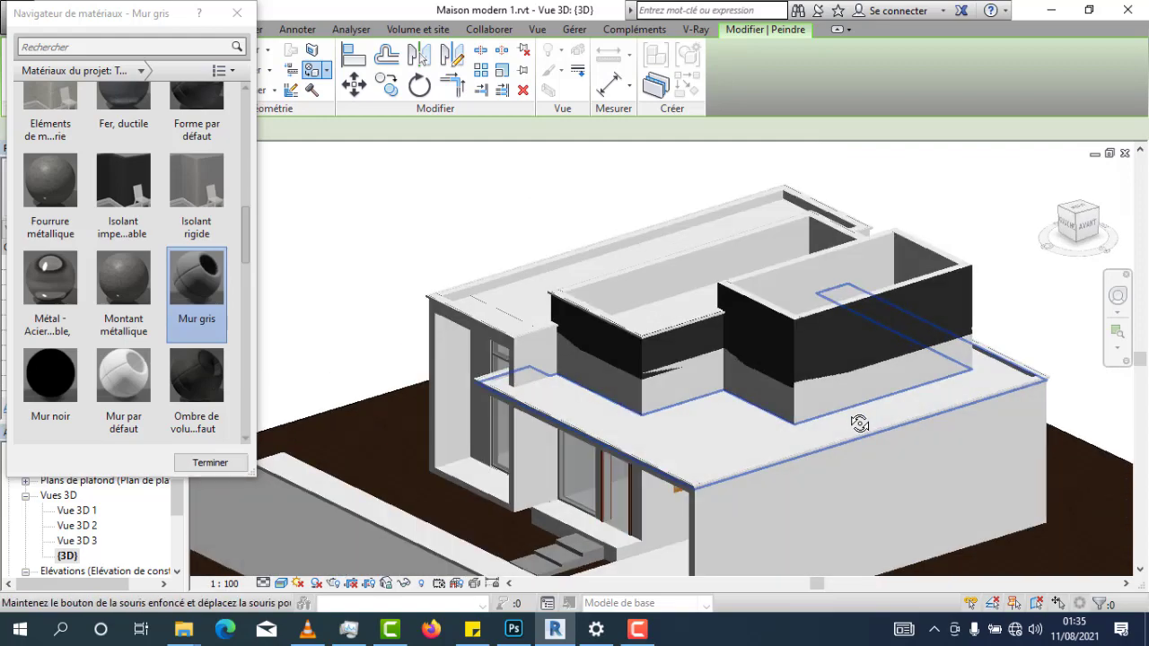
shift+middle_drag(588, 414, 655, 427)
scroll(629, 400, up, 6)
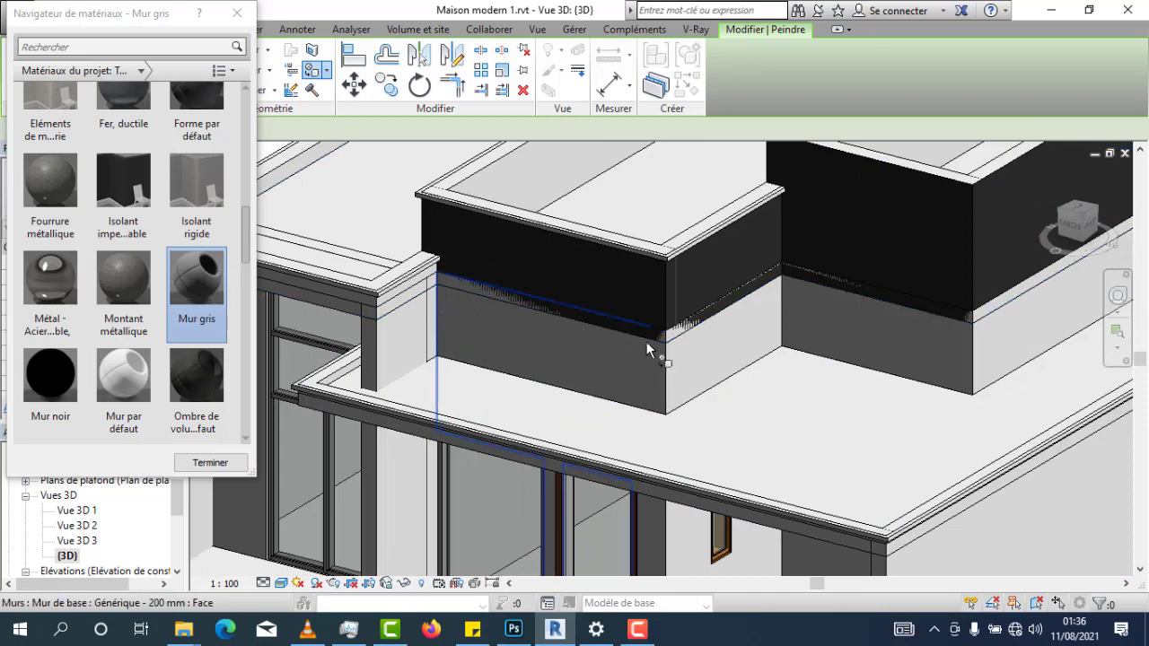
scroll(648, 368, down, 2)
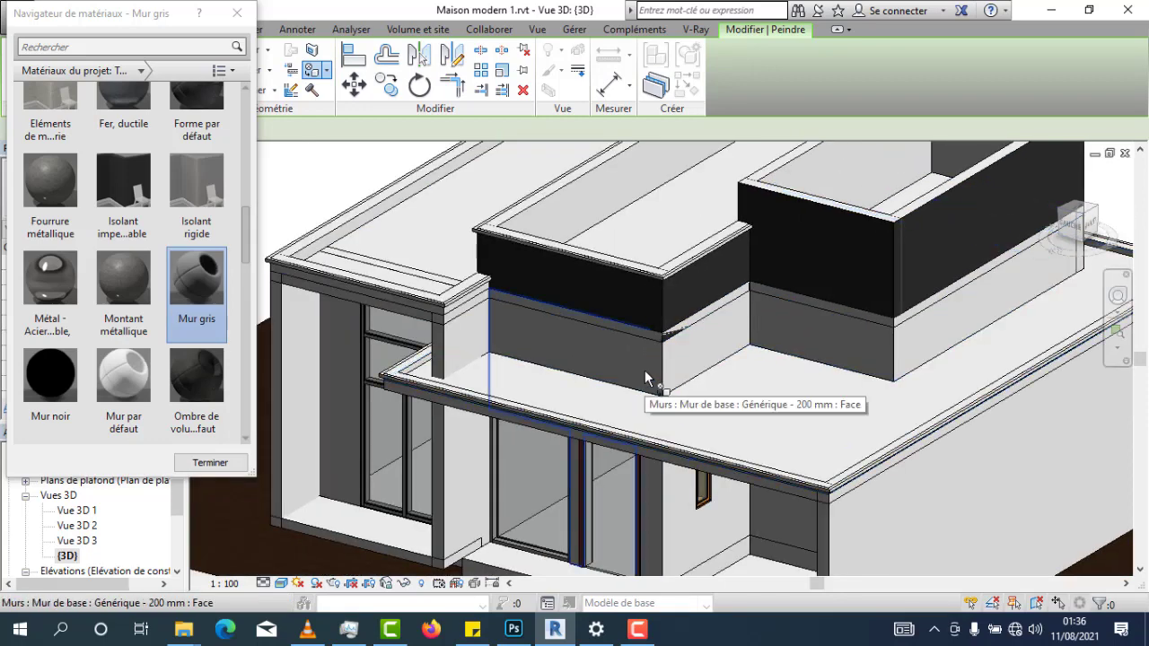
Try painting the lower roof block's entire front wall face beneath the slab band with Mur gris
click(645, 370)
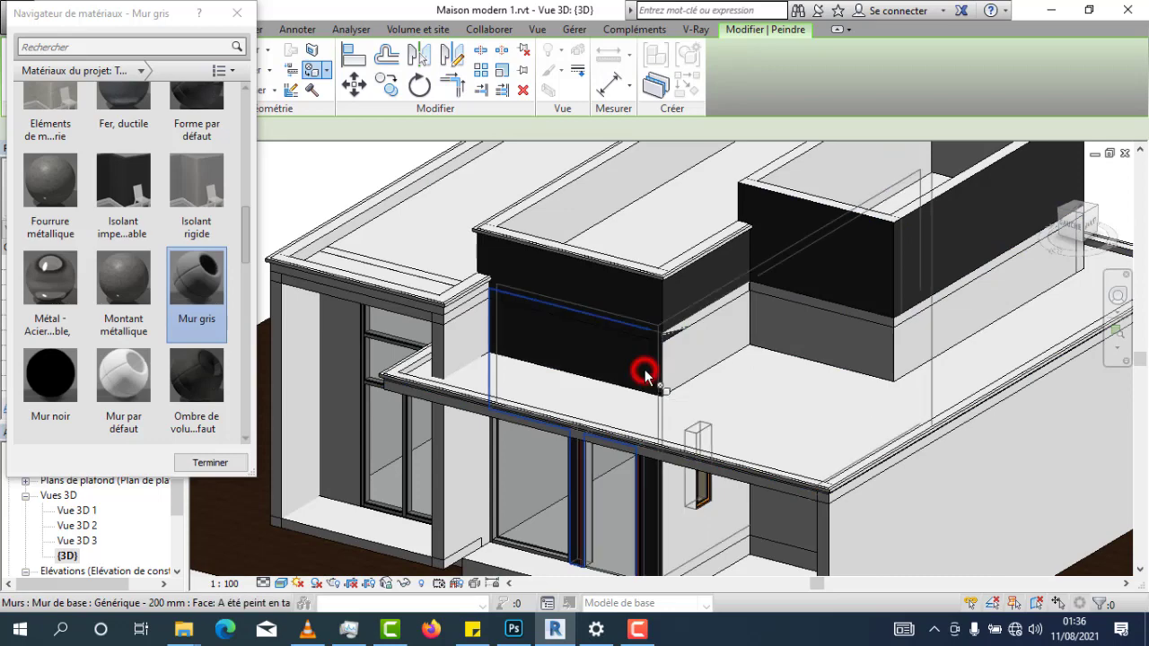
scroll(713, 435, down, 1)
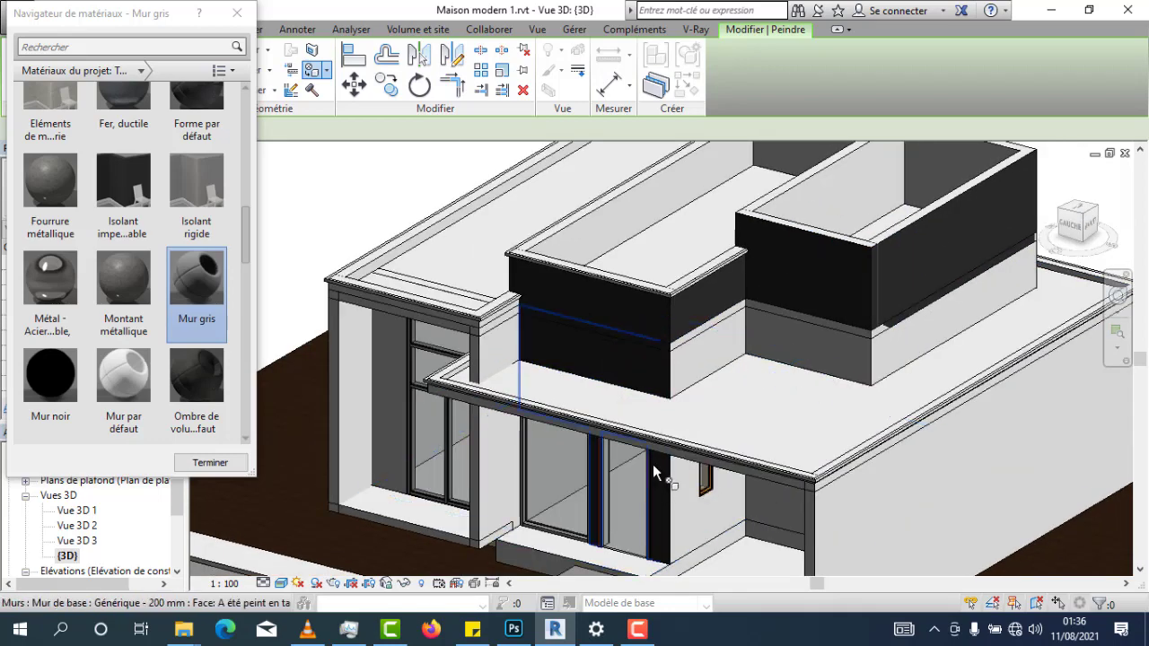
shift+middle_drag(672, 470, 639, 450)
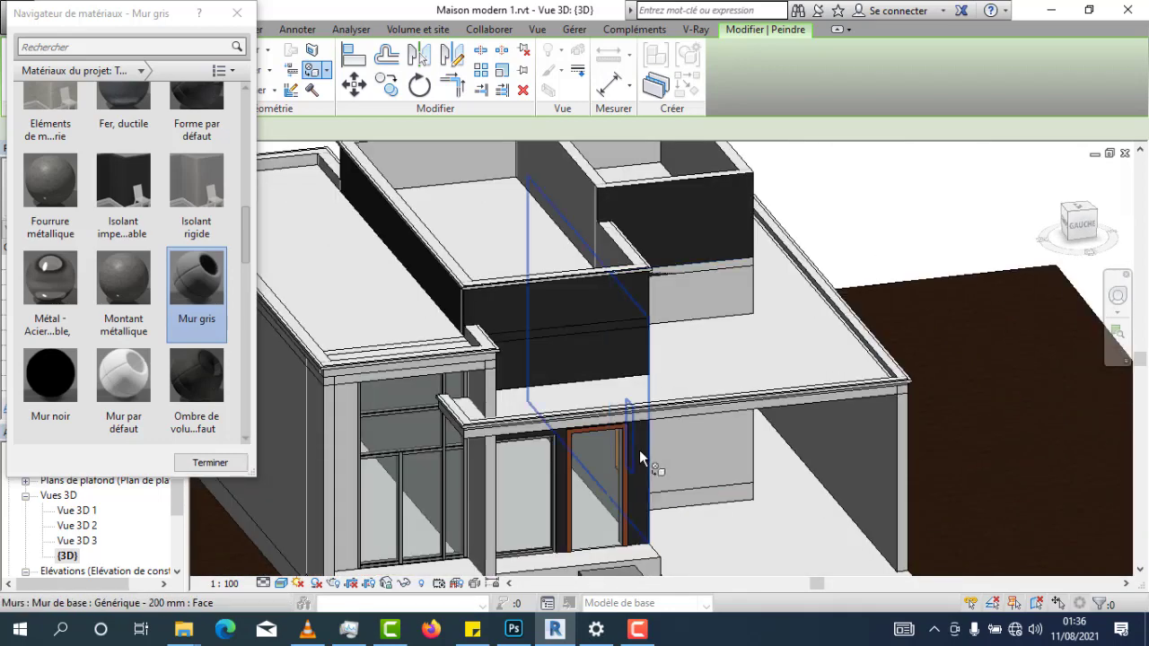
scroll(675, 382, up, 2)
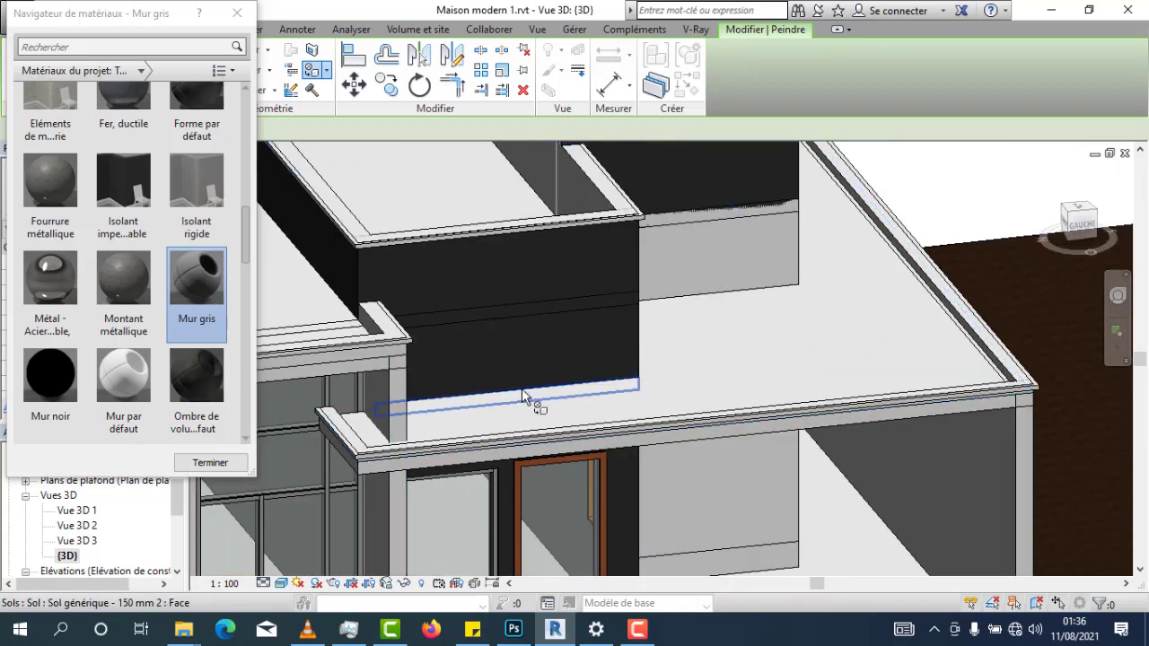
click(235, 18)
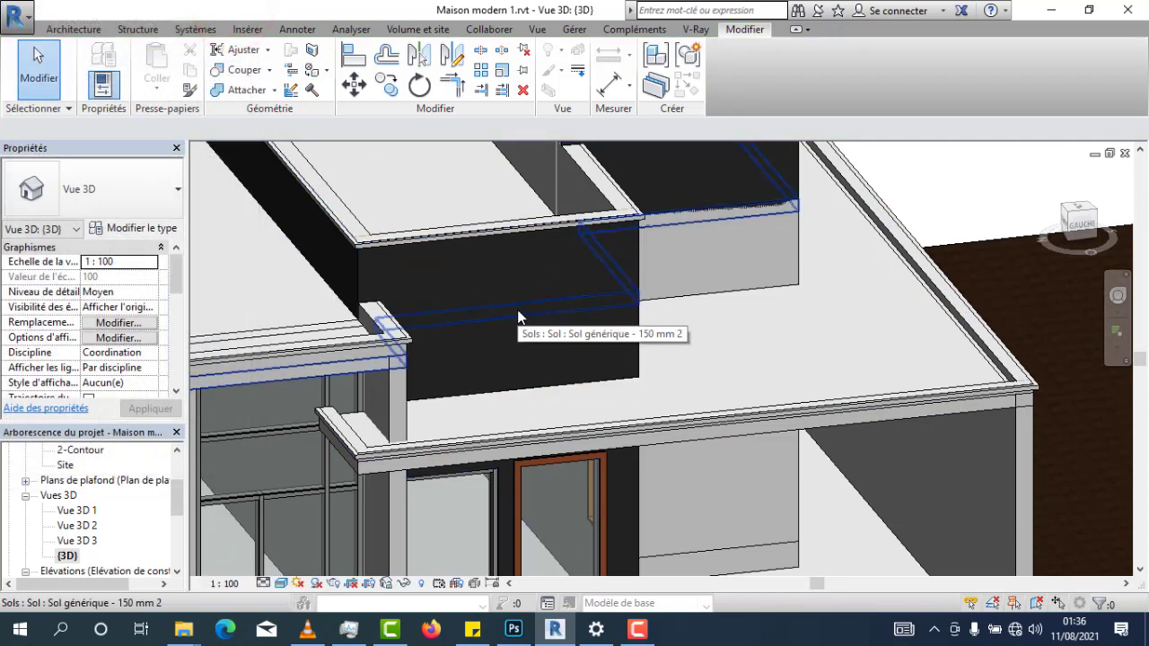
scroll(518, 318, down, 2)
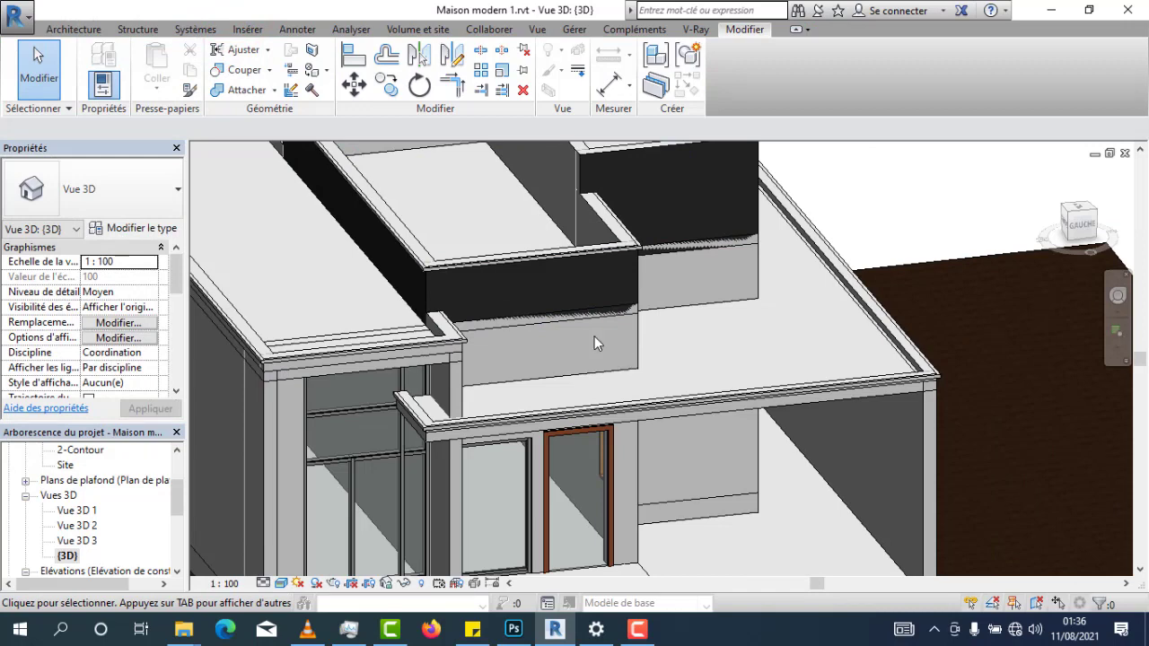
Split the lower block's front wall face with a line along its junction with the flat roof
scroll(594, 338, up, 2)
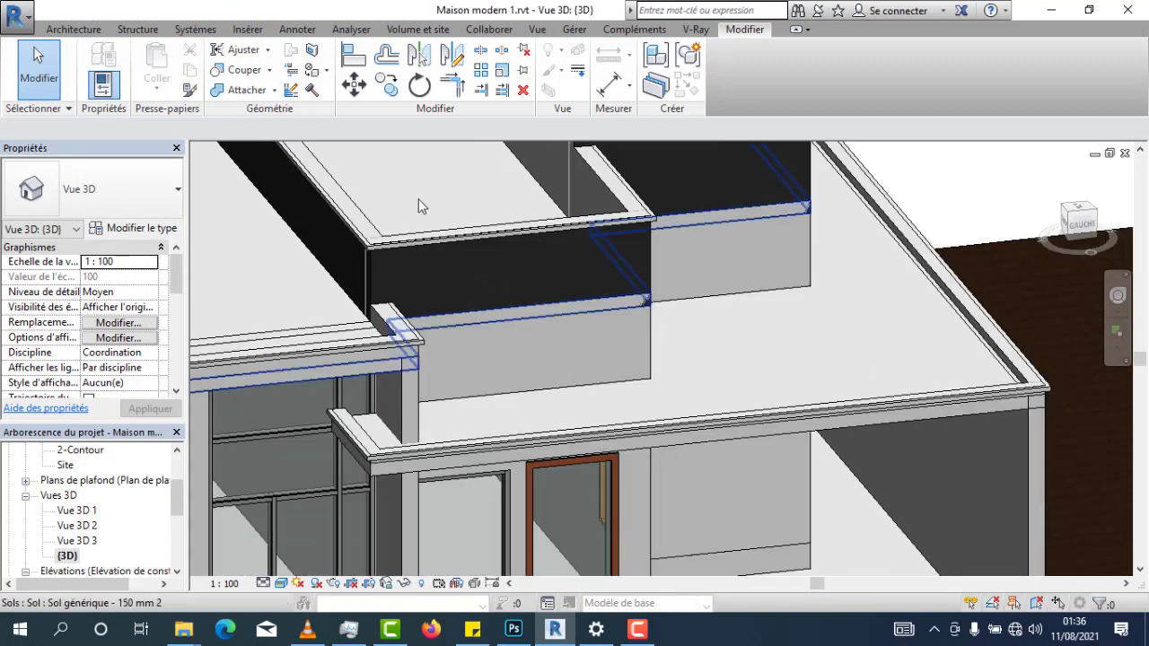
click(313, 51)
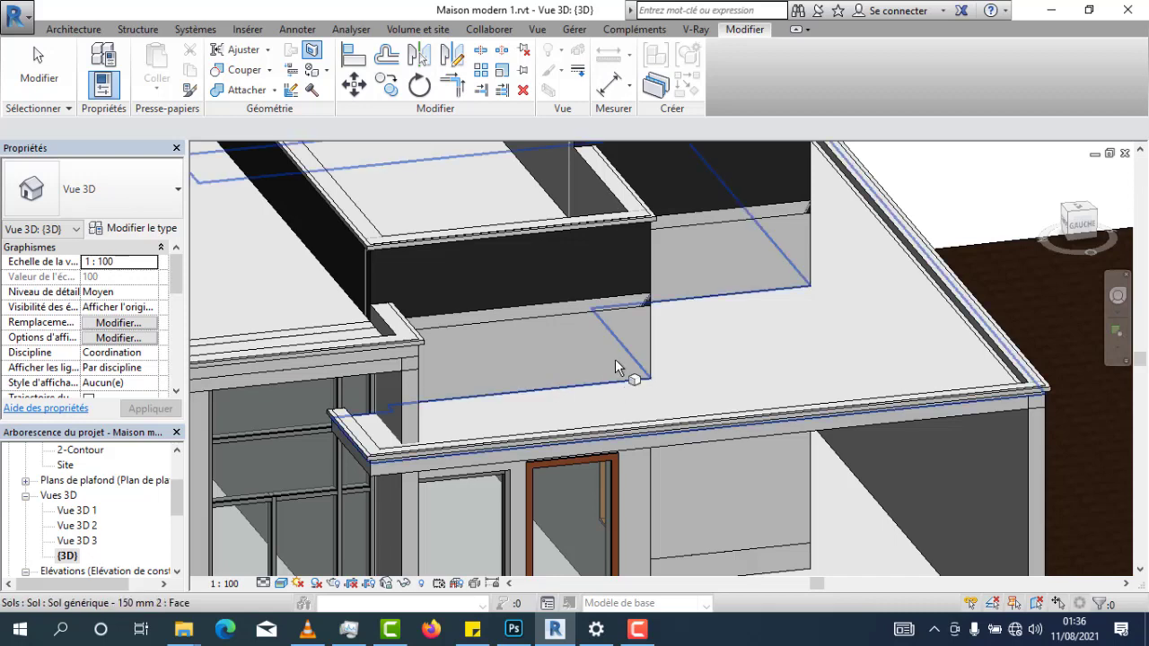
shift+middle_drag(653, 348, 660, 492)
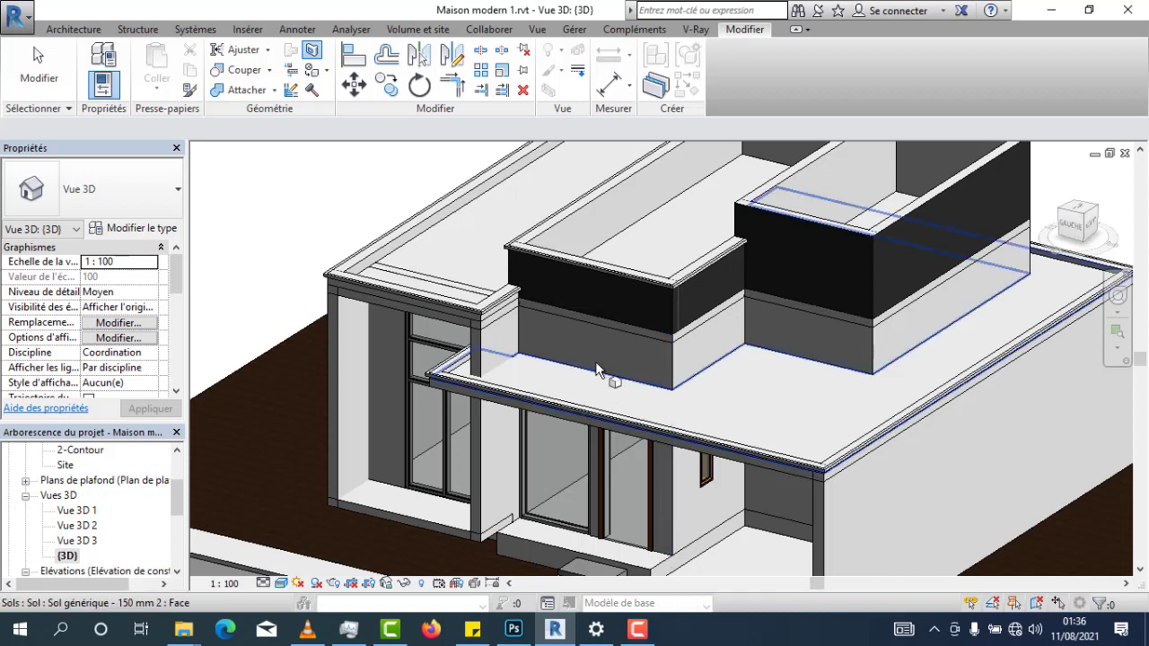
scroll(579, 515, up, 2)
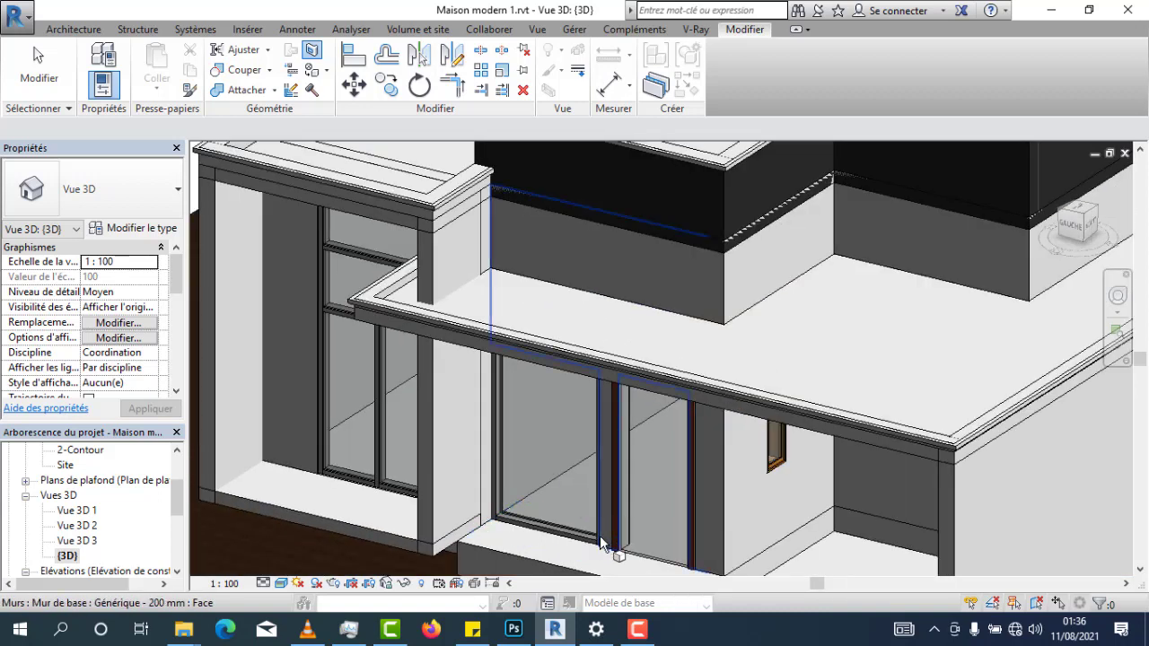
click(665, 249)
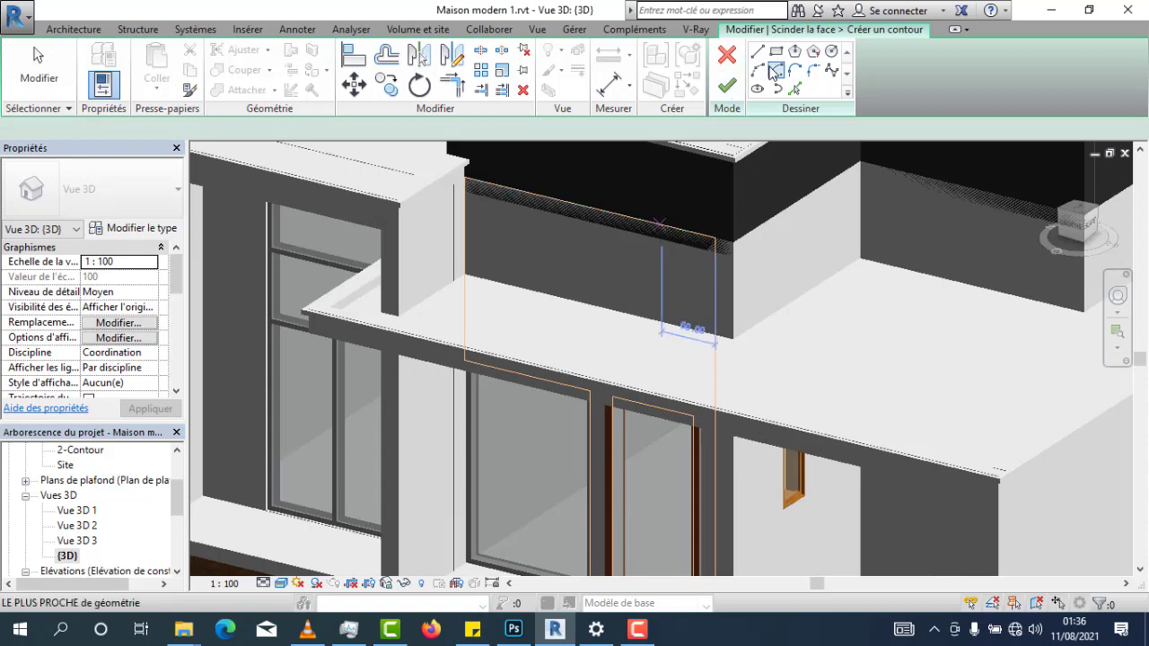
click(756, 51)
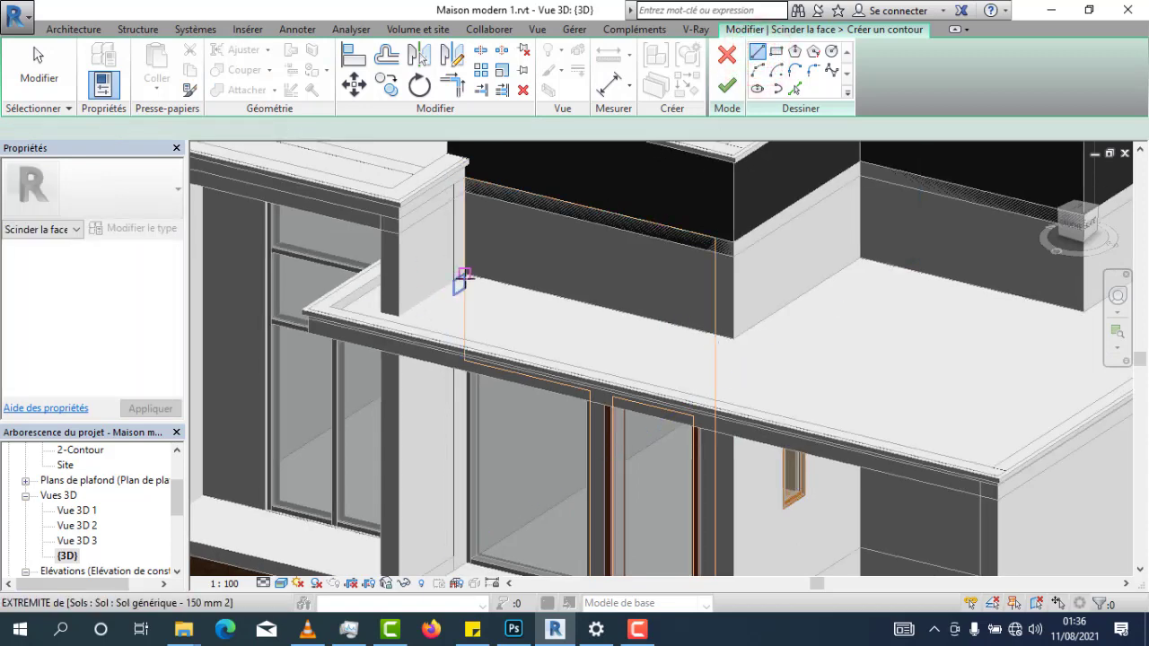
click(463, 273)
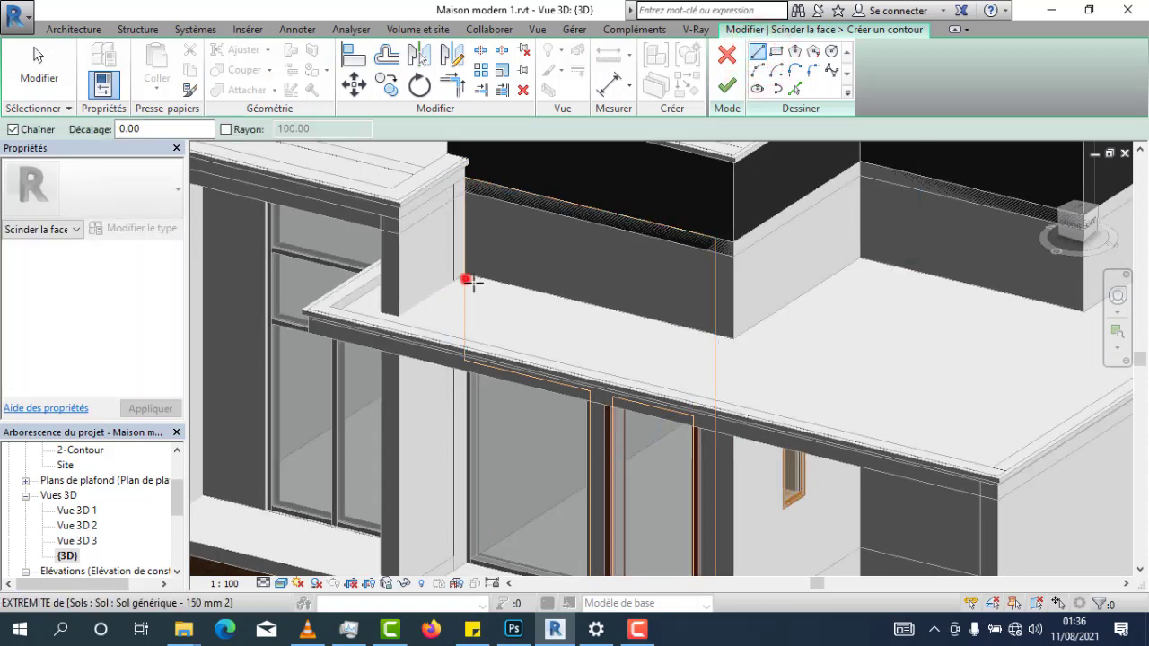
click(715, 333)
click(728, 86)
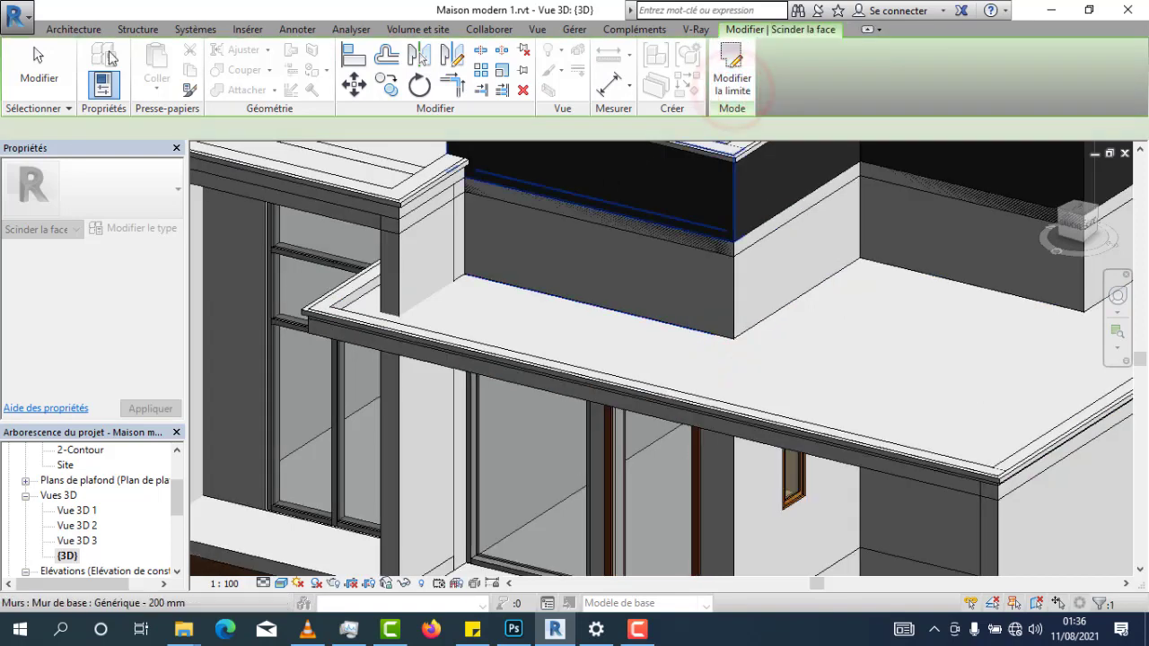
Paint the lower block's front wall region above the flat roof with Mur gris
click(74, 29)
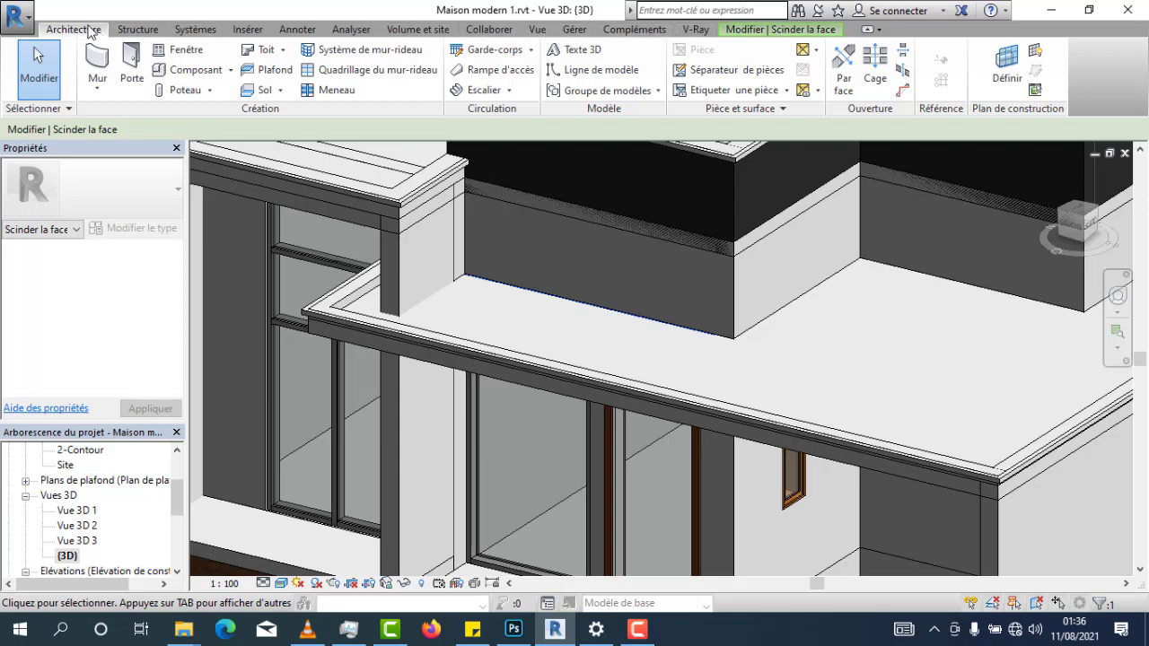
click(806, 32)
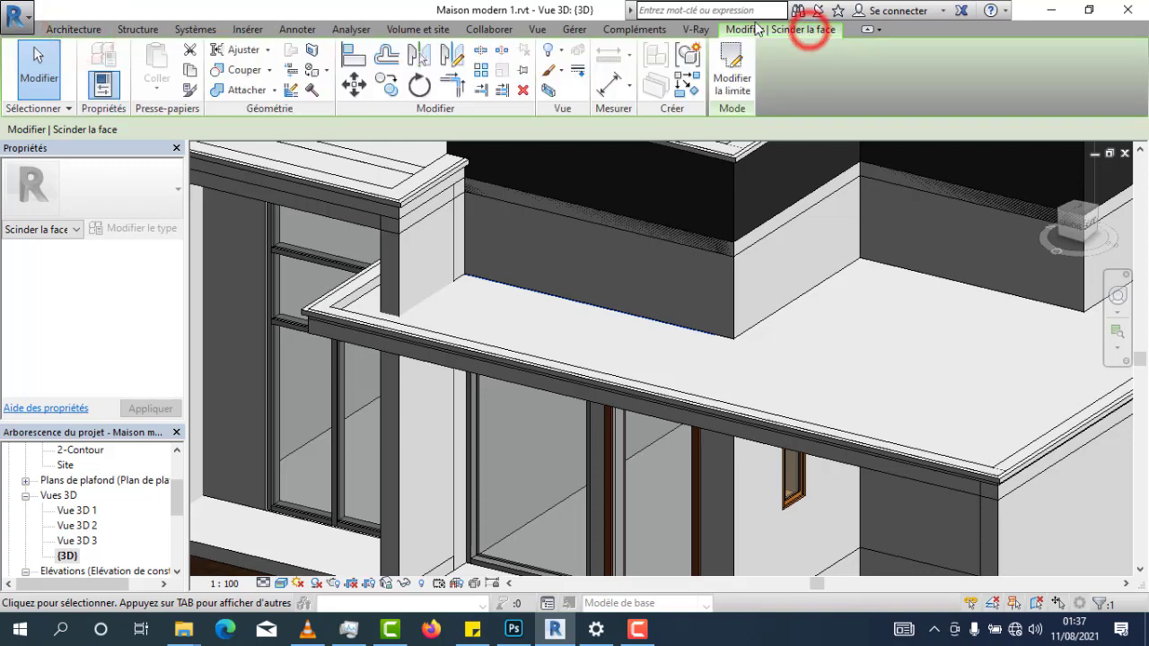
click(316, 74)
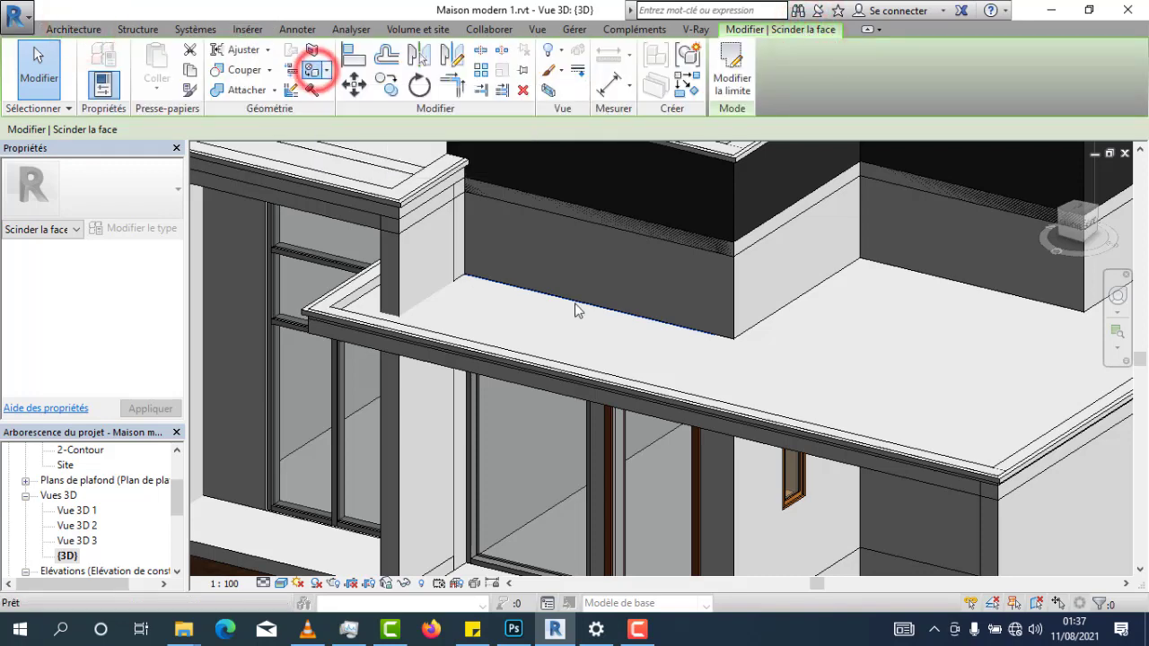
click(594, 236)
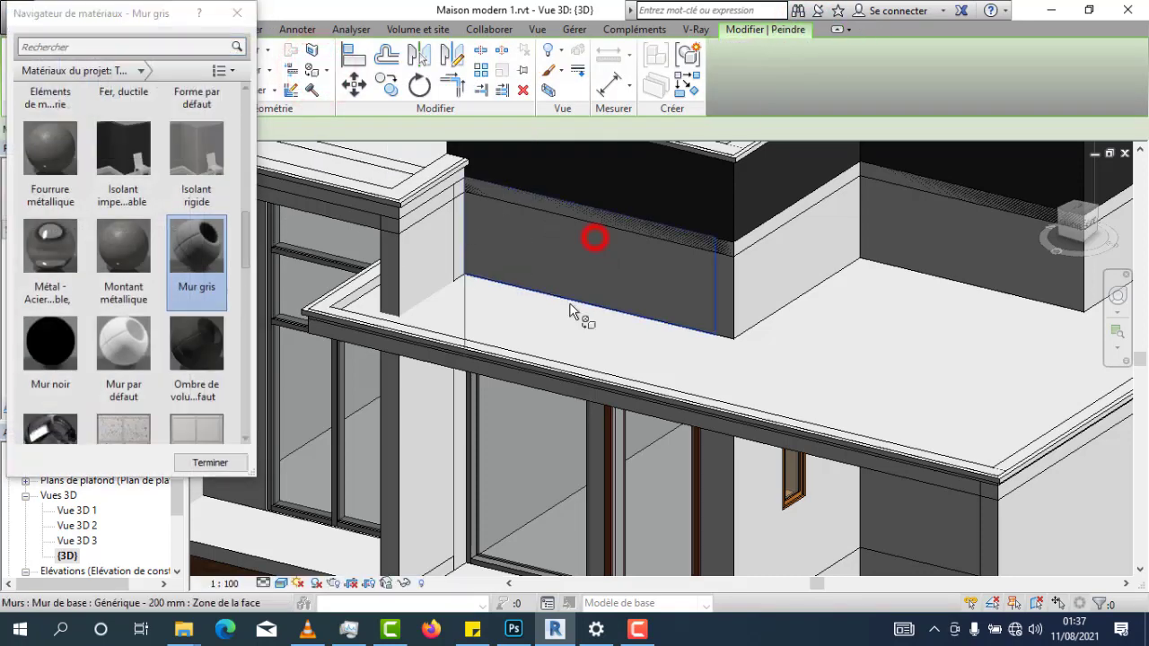
mouse_move(684, 299)
shift+middle_down()
mouse_move(730, 328)
mouse_move(711, 419)
shift+middle_up()
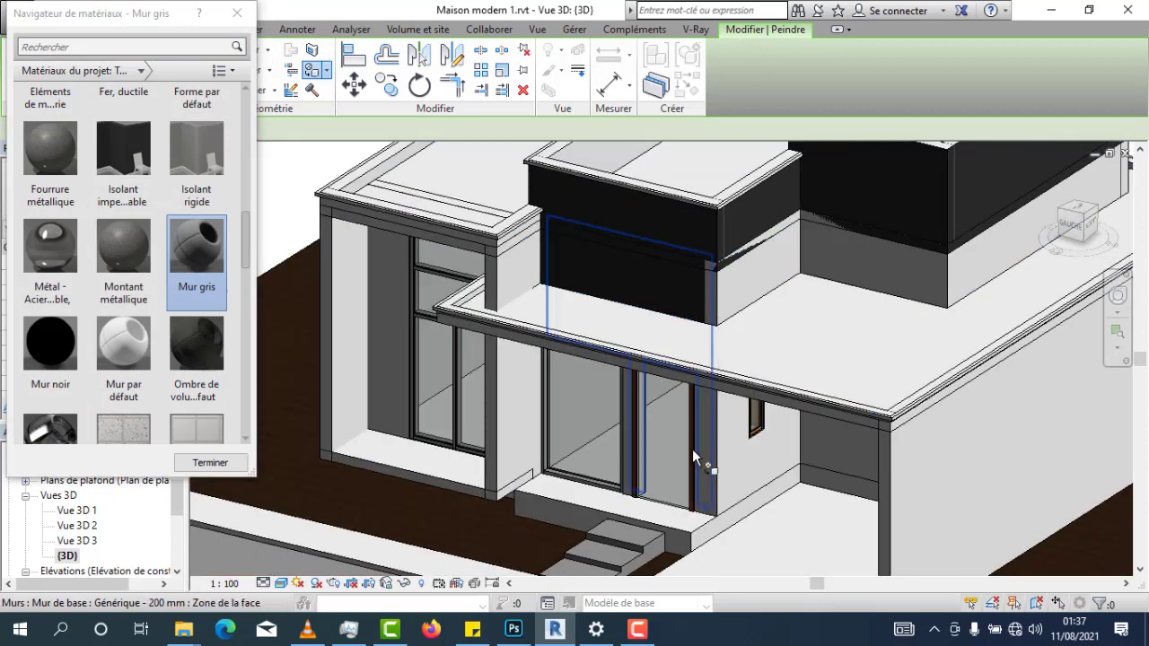
Split the narrow strip face at the lower block's front corner with a line at flat-roof level
middle_drag(744, 289, 634, 320)
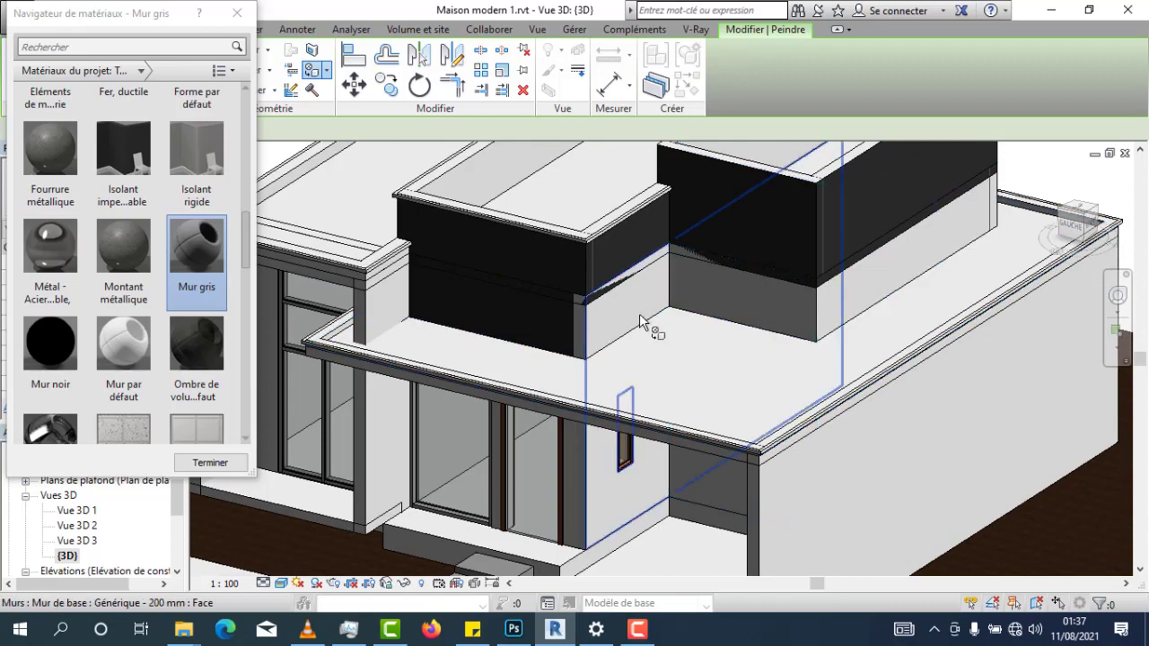
scroll(630, 302, up, 5)
click(313, 52)
scroll(649, 374, down, 4)
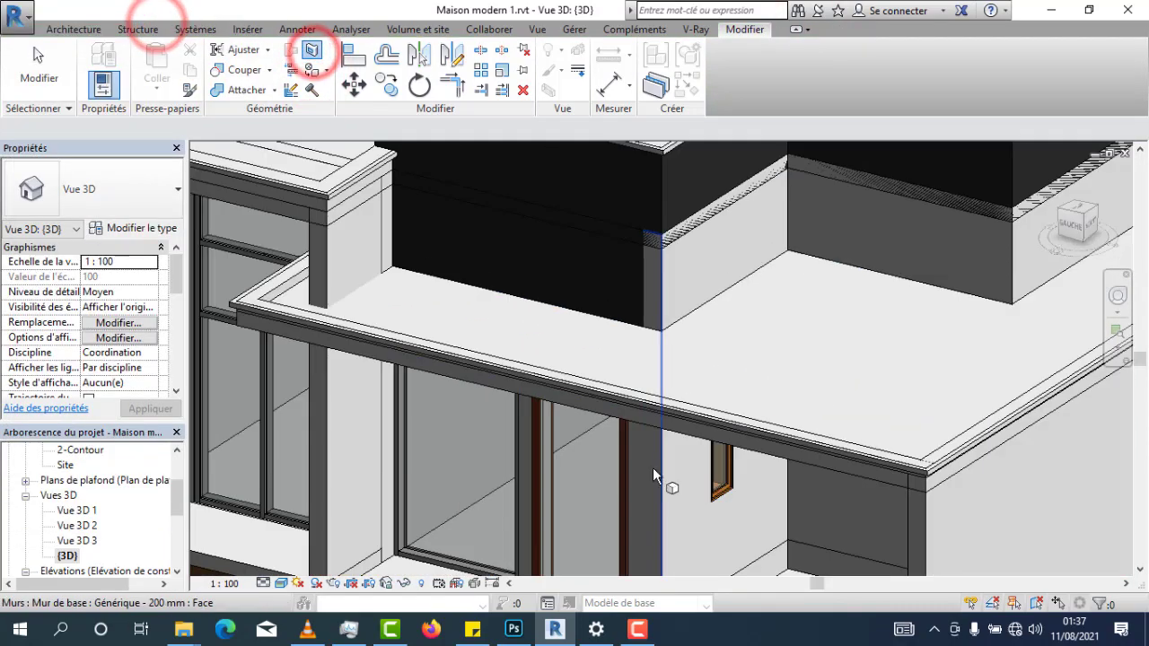
click(660, 469)
click(759, 52)
click(610, 404)
click(657, 422)
click(729, 91)
Split the lower block's side wall face with a line along its junction with the flat roof
click(318, 55)
click(515, 541)
click(757, 51)
click(429, 353)
click(684, 187)
click(729, 87)
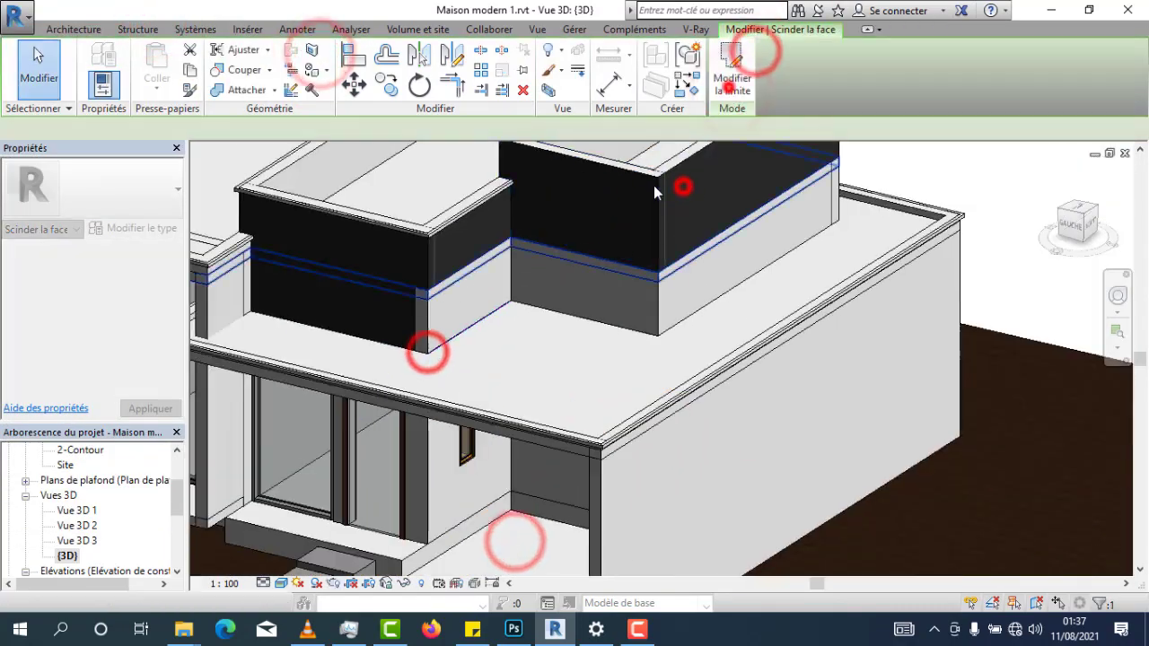
Paint the lower block's corner strip and side wall above the flat roof with Mur gris
click(316, 65)
click(382, 375)
click(413, 374)
scroll(619, 332, down, 3)
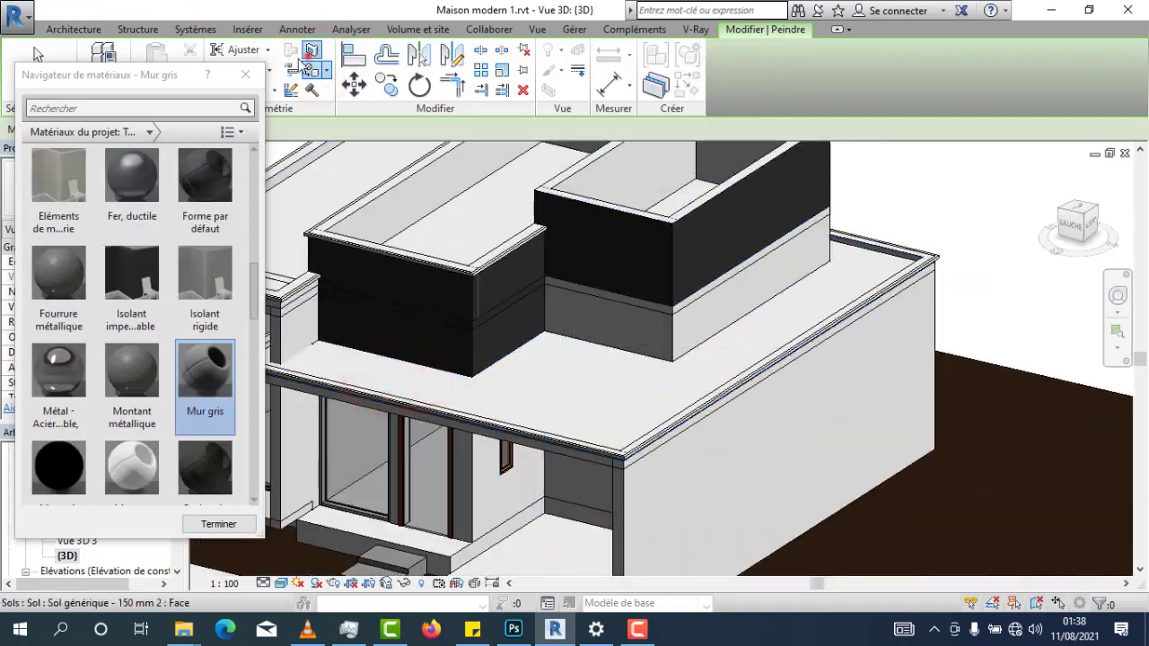
Split the taller block's front wall face along the flat roof and paint its upper region with Mur gris
click(309, 53)
scroll(553, 319, up, 5)
click(550, 321)
scroll(553, 322, up, 1)
click(763, 55)
click(523, 354)
click(837, 426)
click(733, 94)
click(313, 73)
click(577, 347)
Split the narrow strip face at the taller block's front corner with a line at flat-roof level
click(310, 50)
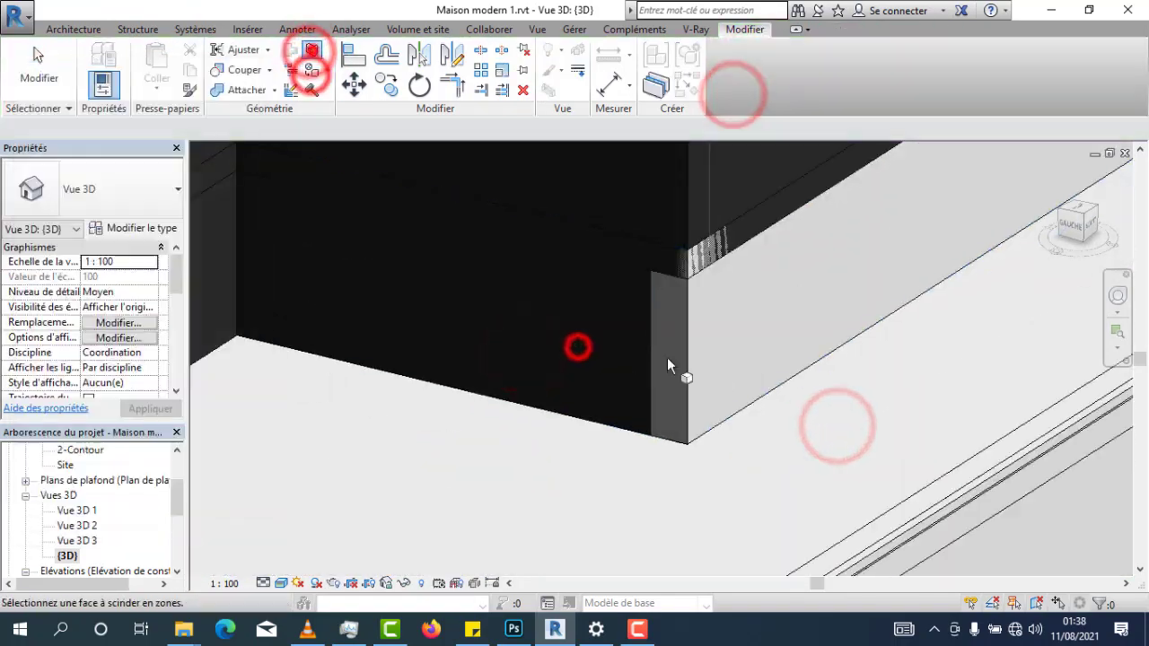
scroll(619, 352, down, 5)
shift+middle_drag(512, 334, 583, 325)
click(570, 325)
scroll(574, 323, up, 3)
click(604, 281)
click(623, 282)
click(736, 87)
Paint the taller block's front corner strip above the flat roof with Mur gris and finish painting
click(764, 29)
click(311, 51)
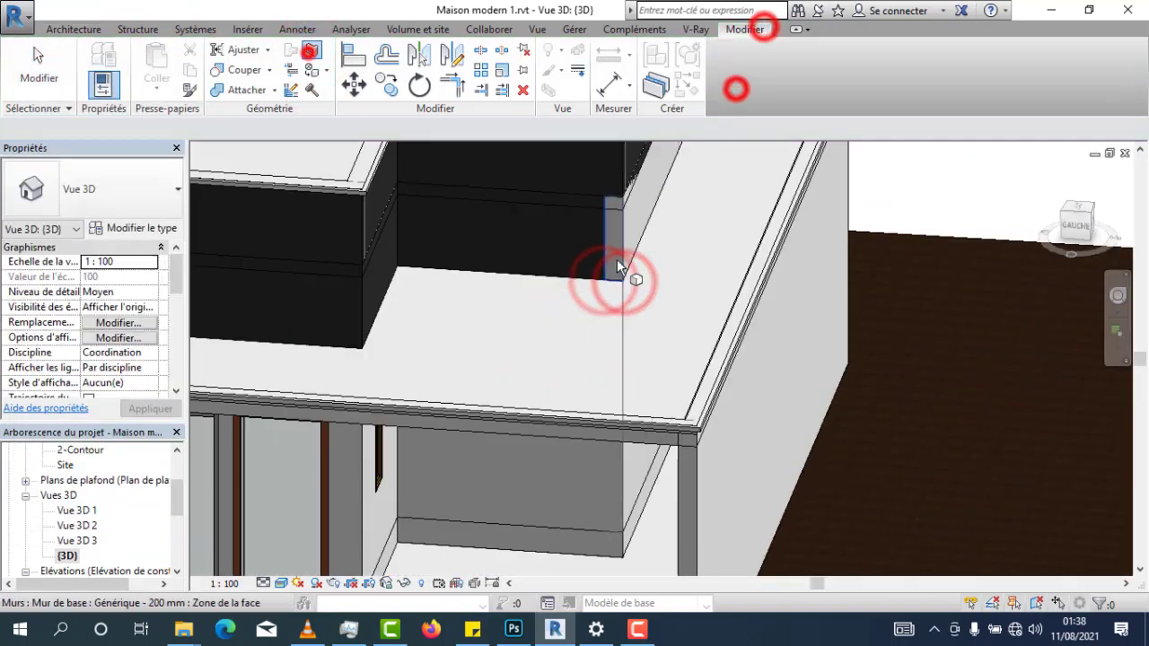
click(615, 260)
click(733, 62)
click(312, 72)
scroll(540, 441, up, 5)
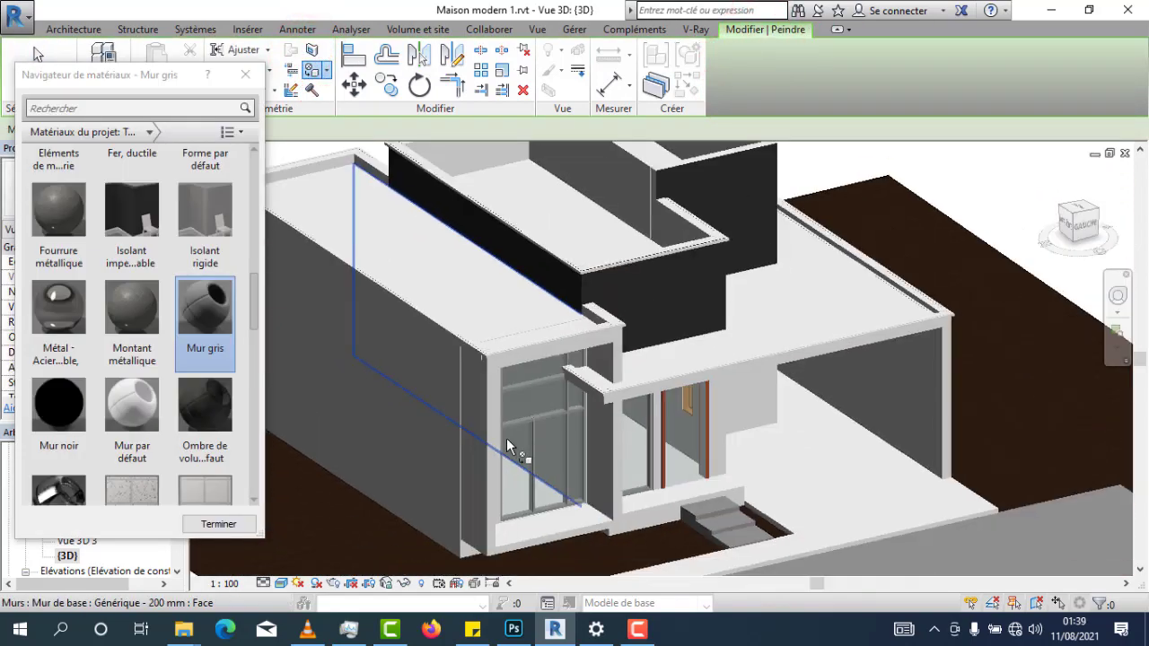
scroll(130, 511, down, 2)
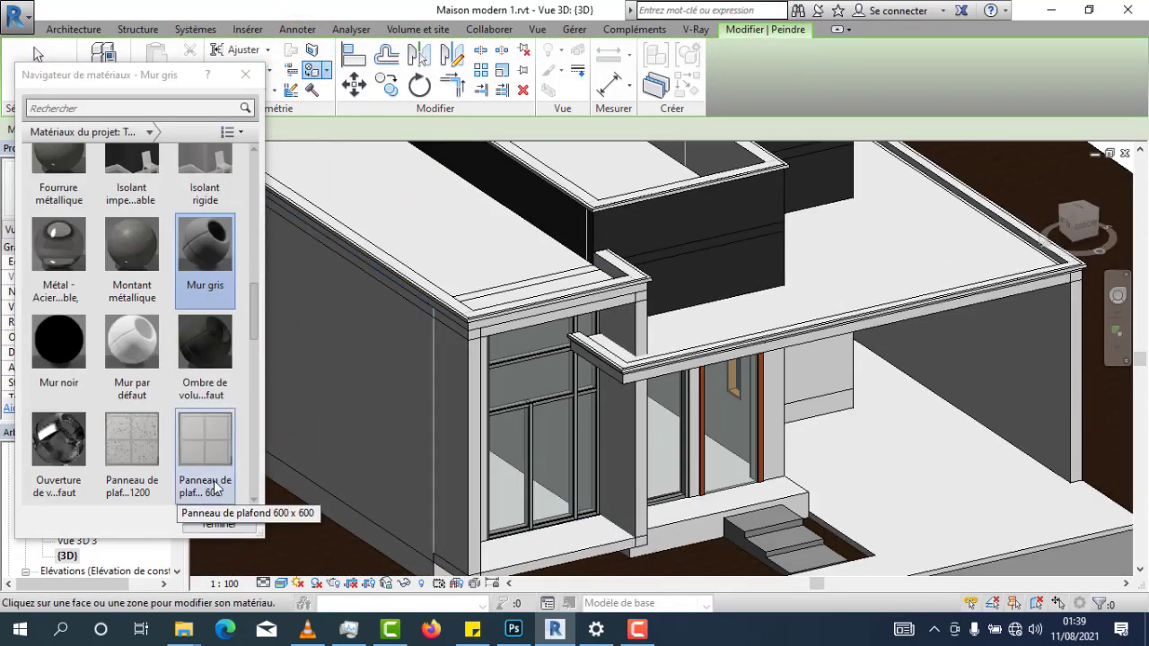
click(234, 531)
Examine the painted roof blocks and their roof-edge mouldings from several angles
scroll(664, 329, down, 2)
middle_drag(703, 377, 672, 445)
scroll(662, 329, down, 3)
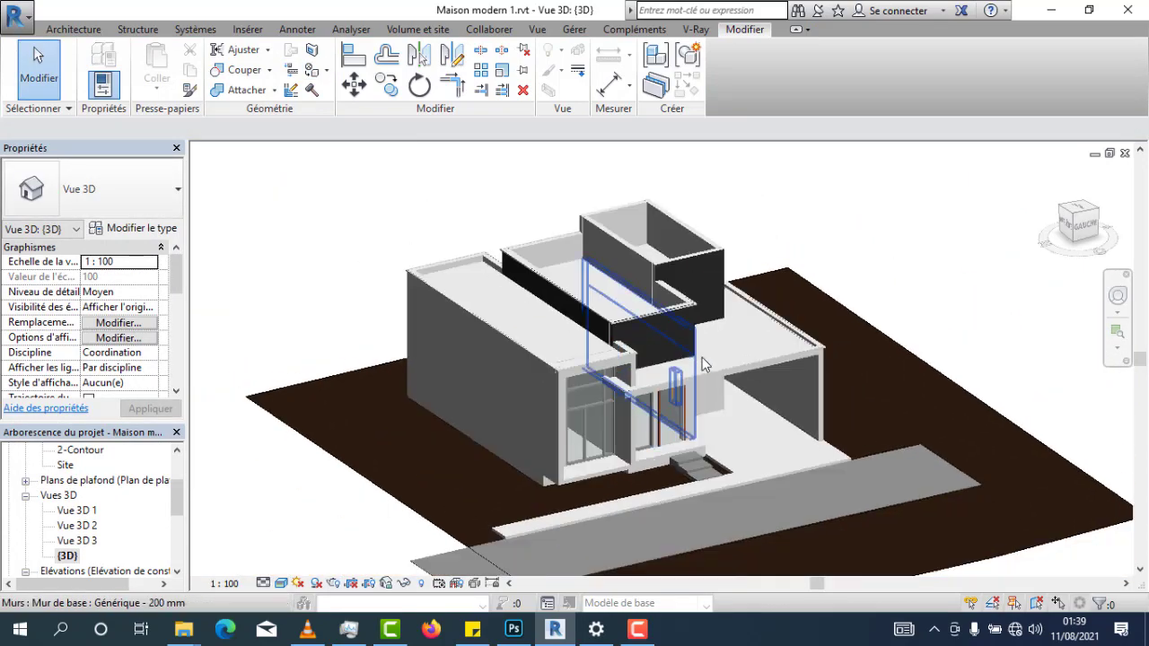
shift+middle_drag(668, 398, 754, 404)
scroll(759, 405, up, 1)
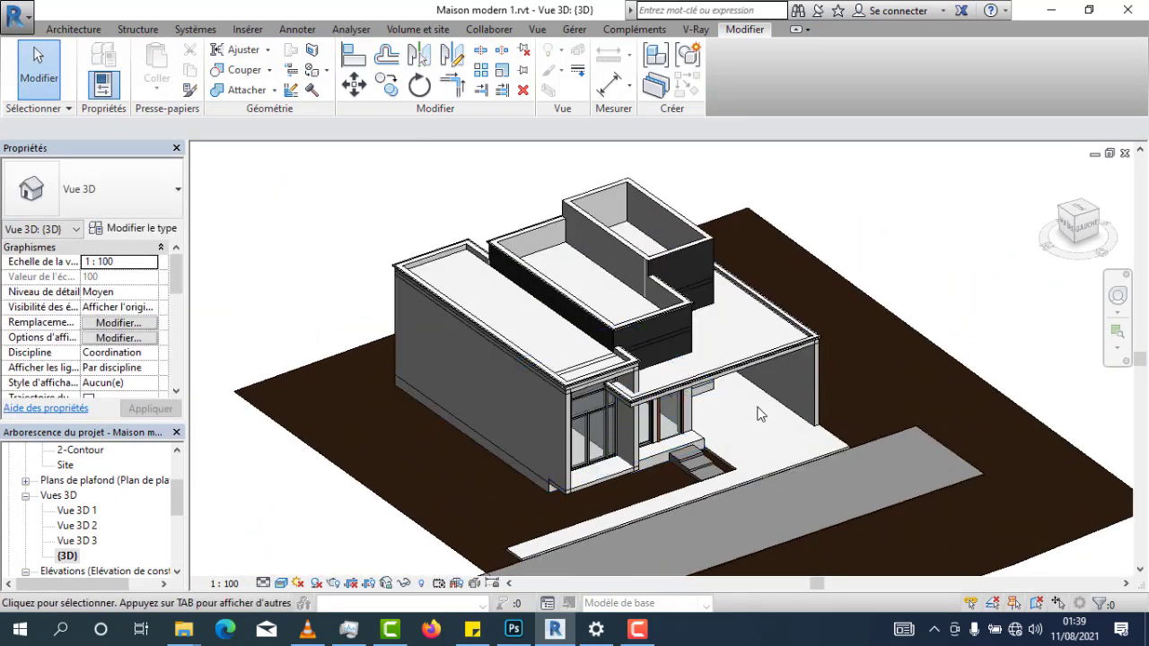
scroll(627, 434, up, 2)
scroll(626, 433, down, 3)
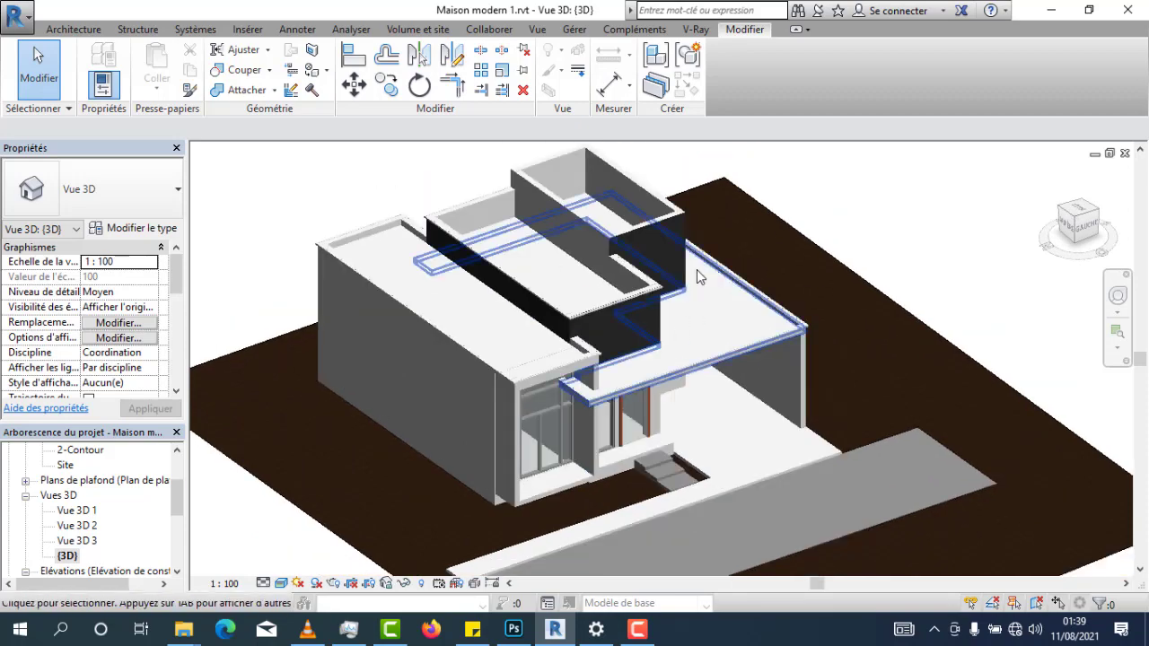
scroll(646, 409, up, 2)
middle_drag(611, 388, 579, 471)
scroll(593, 311, up, 2)
scroll(679, 383, up, 2)
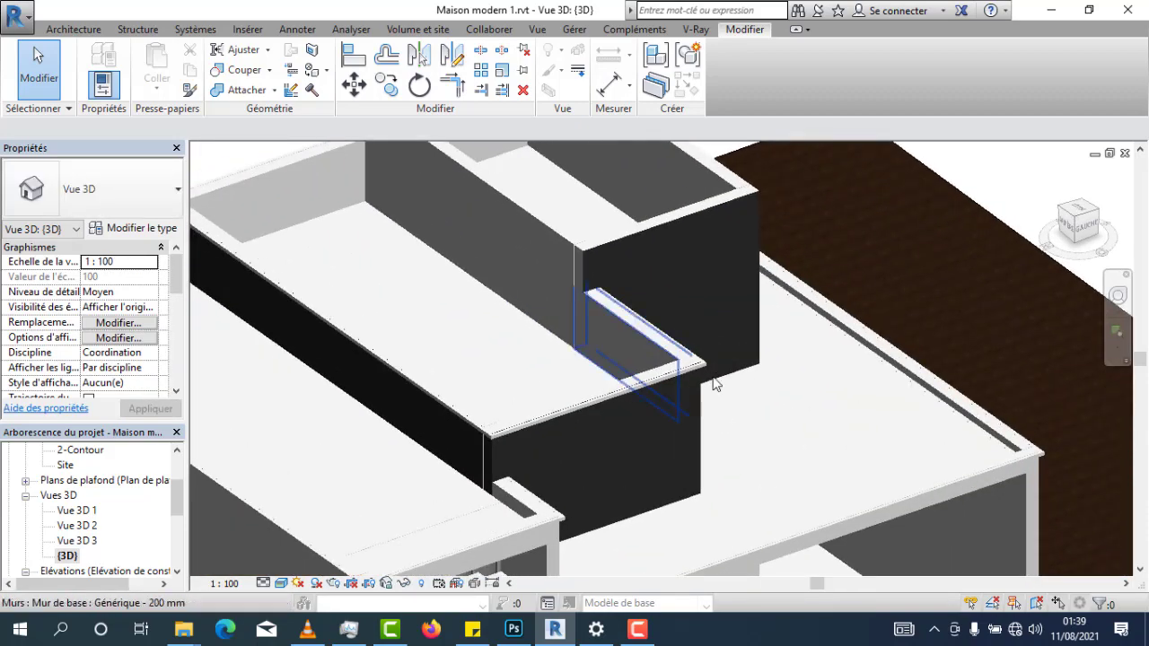
scroll(687, 370, up, 3)
scroll(734, 449, down, 2)
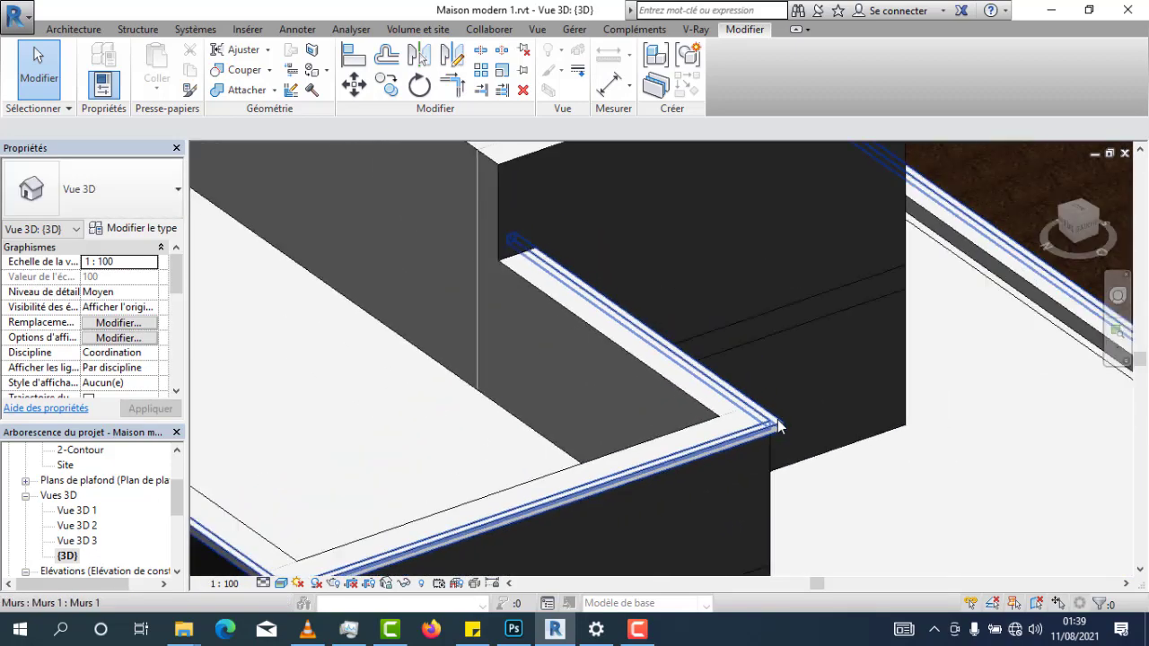
Open the in-place wall moulding that runs along the roof edges for in-place editing
click(776, 419)
scroll(660, 328, down, 4)
scroll(740, 328, up, 3)
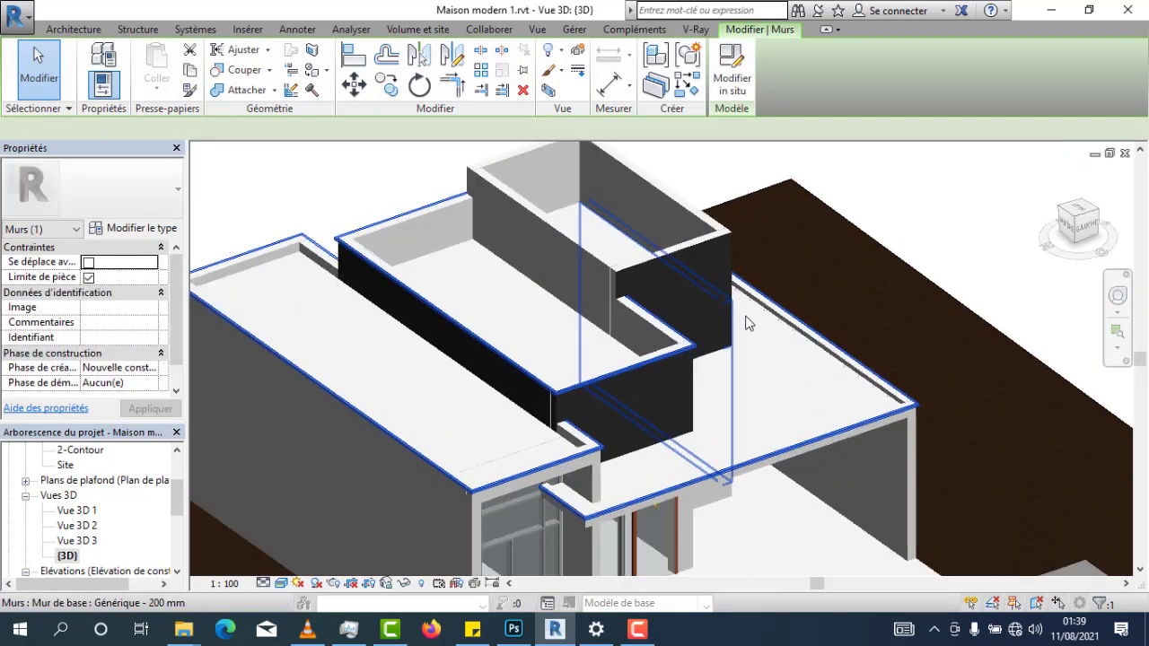
scroll(696, 308, up, 3)
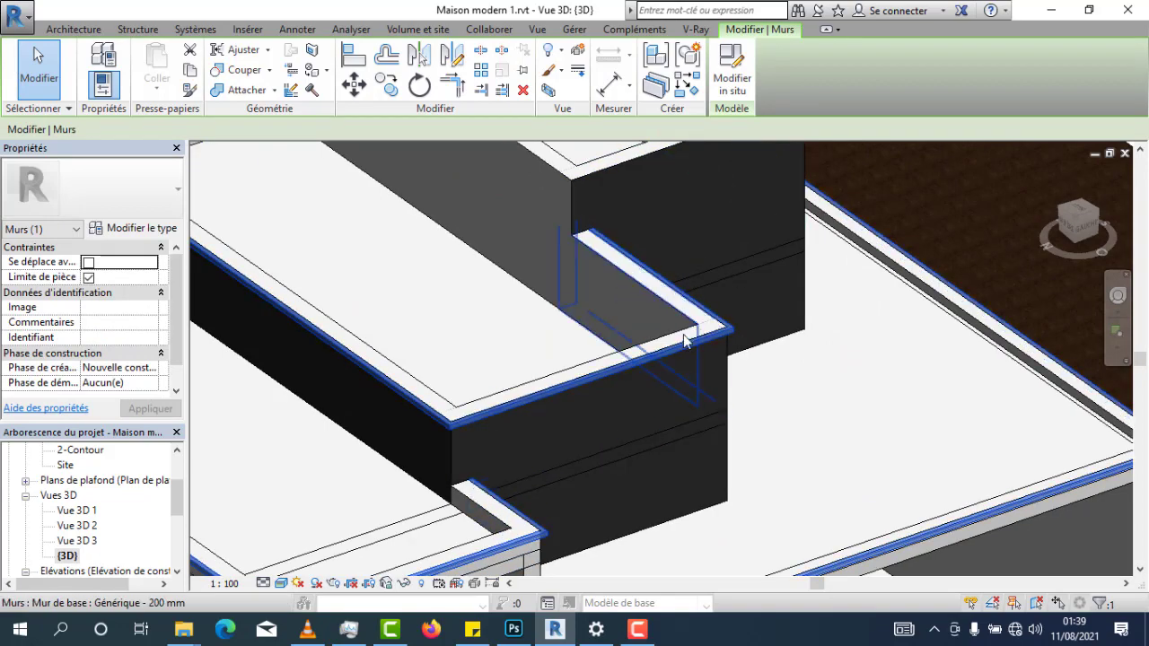
scroll(646, 353, down, 5)
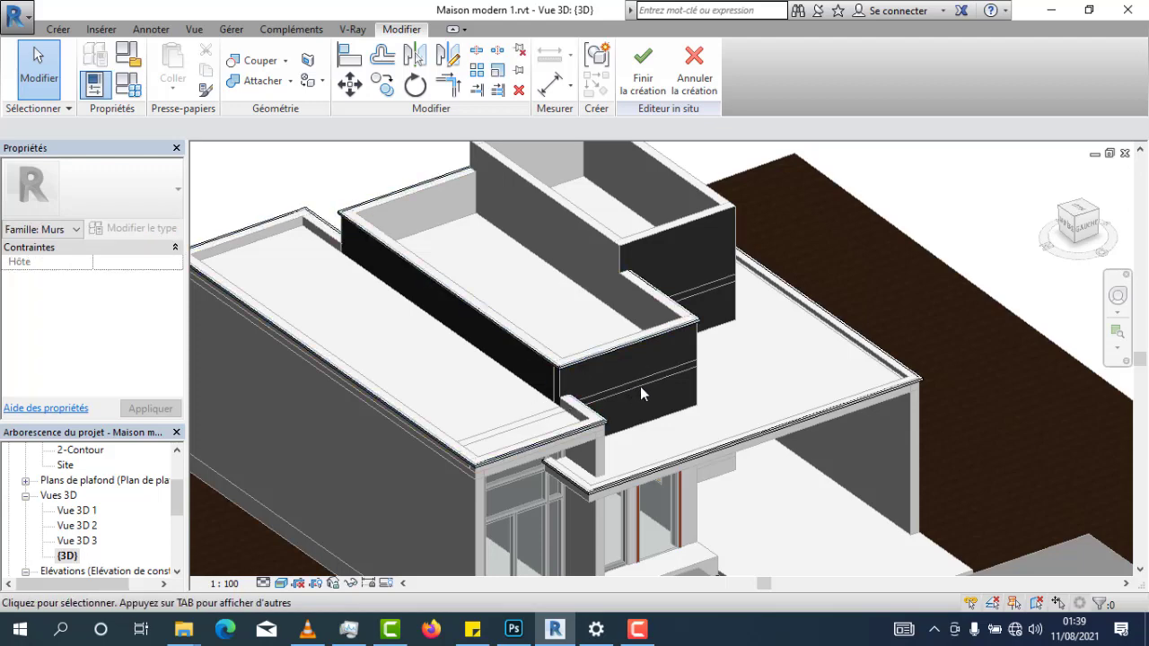
Assign the Mur noir material to the three roof-edge sweeps of the in-place wall moulding
scroll(640, 386, down, 5)
drag(902, 220, 343, 491)
drag(475, 355, 476, 359)
scroll(502, 377, up, 4)
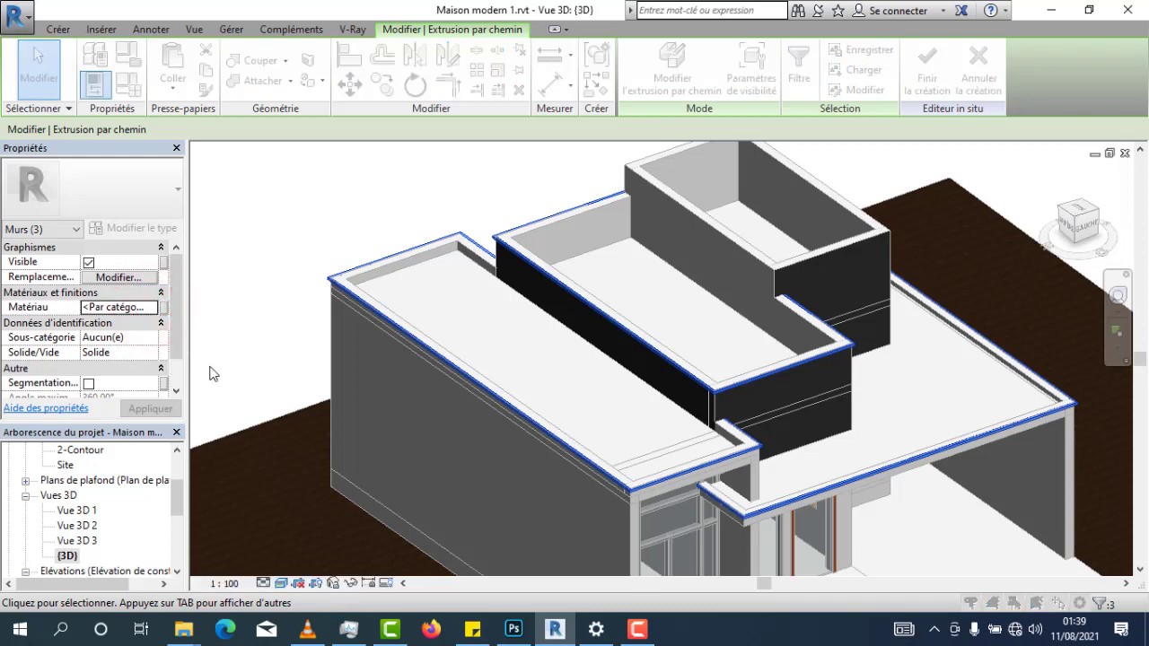
scroll(413, 469, down, 8)
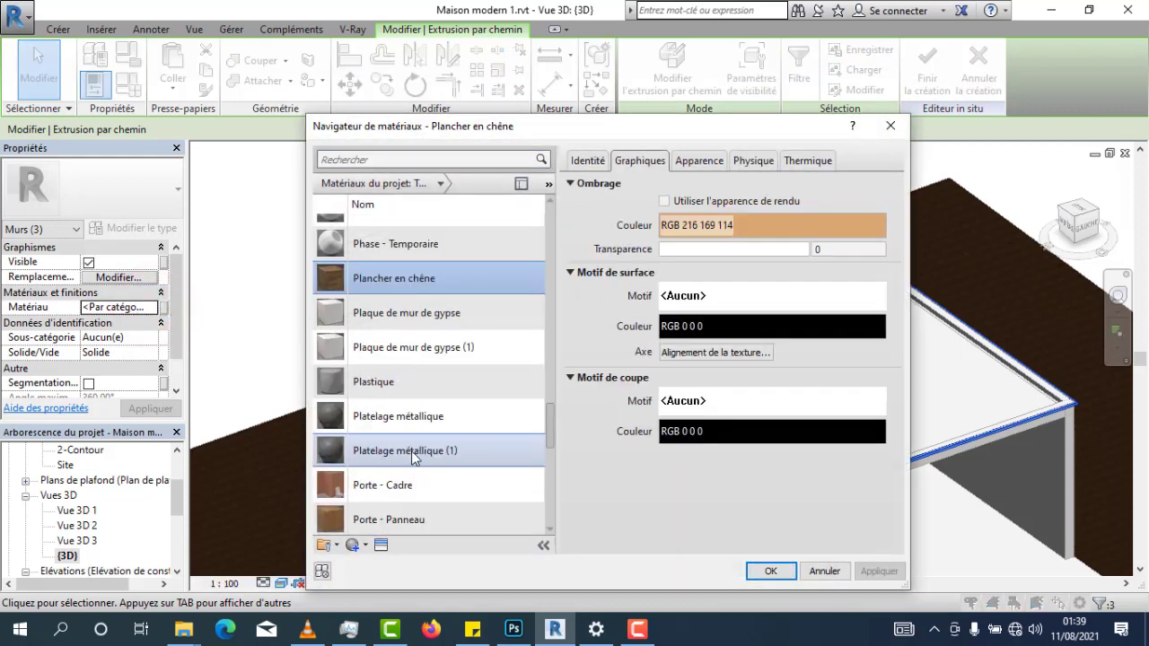
scroll(405, 404, up, 12)
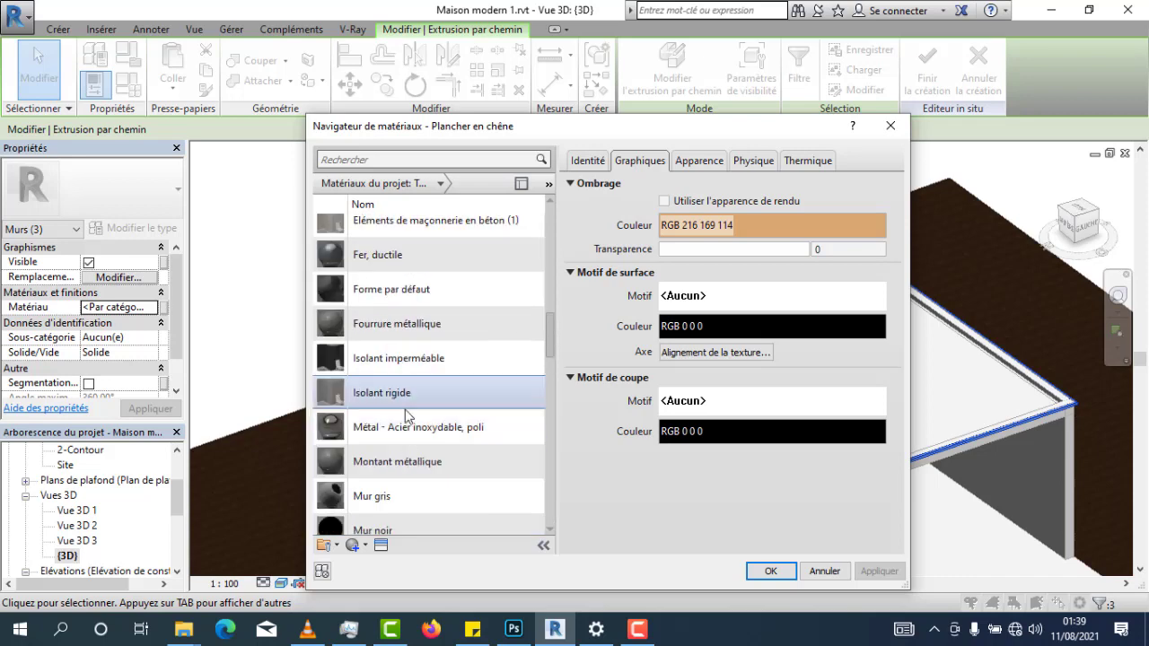
scroll(405, 364, down, 3)
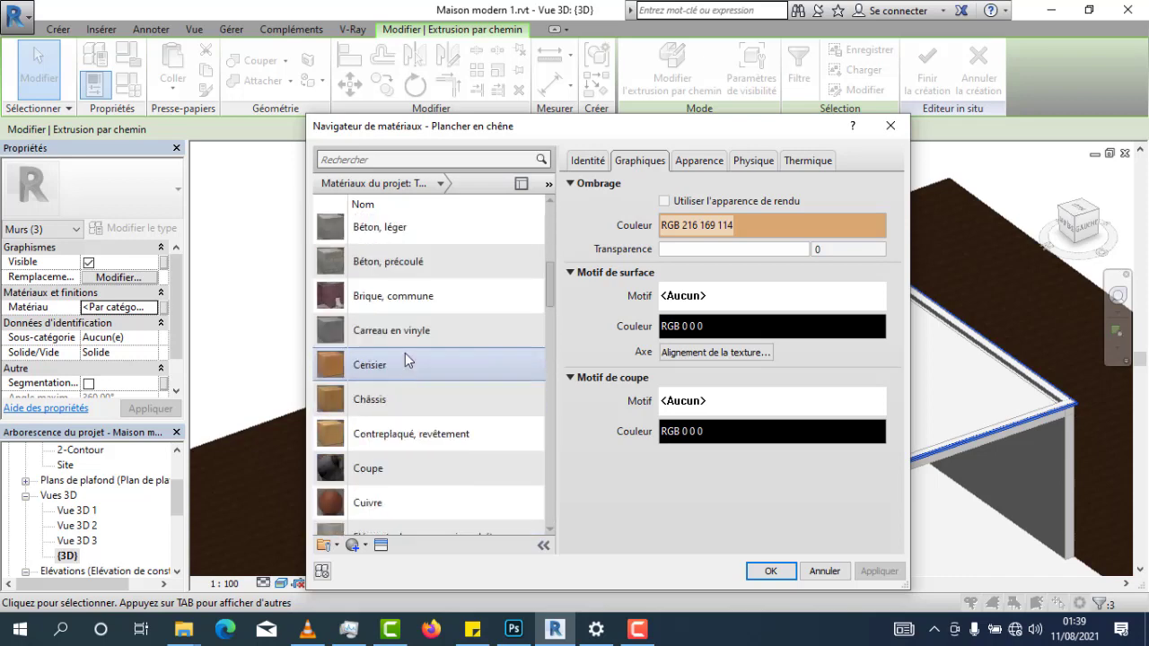
click(390, 158)
text(mur)
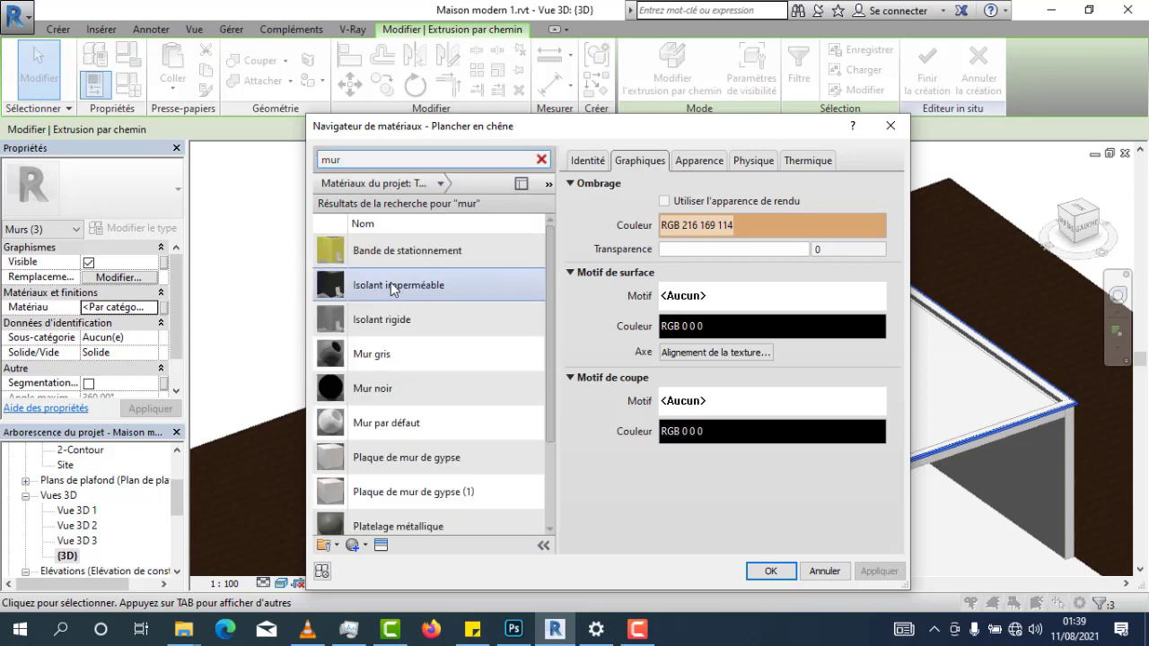
click(404, 389)
click(770, 571)
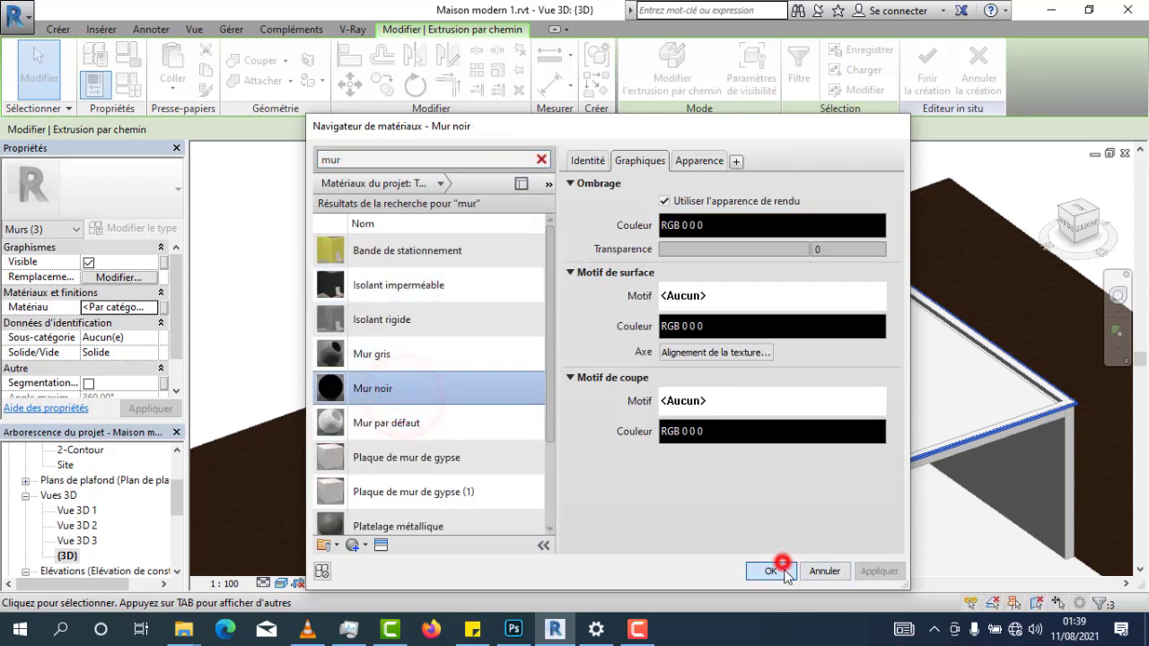
click(828, 428)
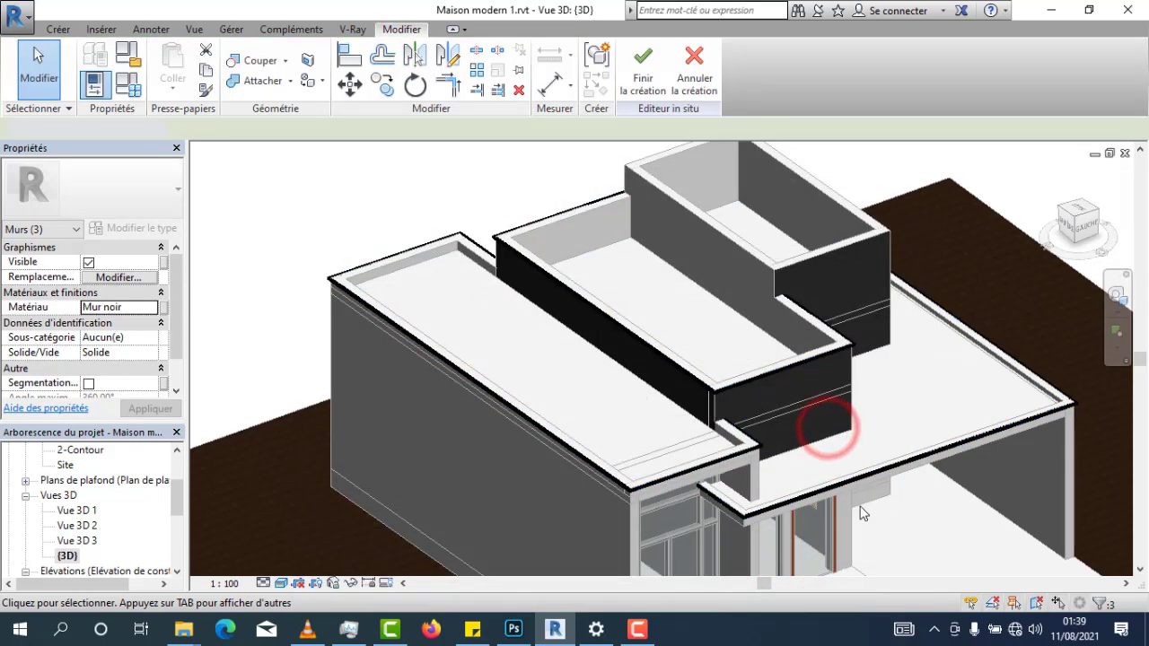
Check the roof-edge mouldings and finish the in-place editing
scroll(584, 480, up, 2)
scroll(566, 471, down, 4)
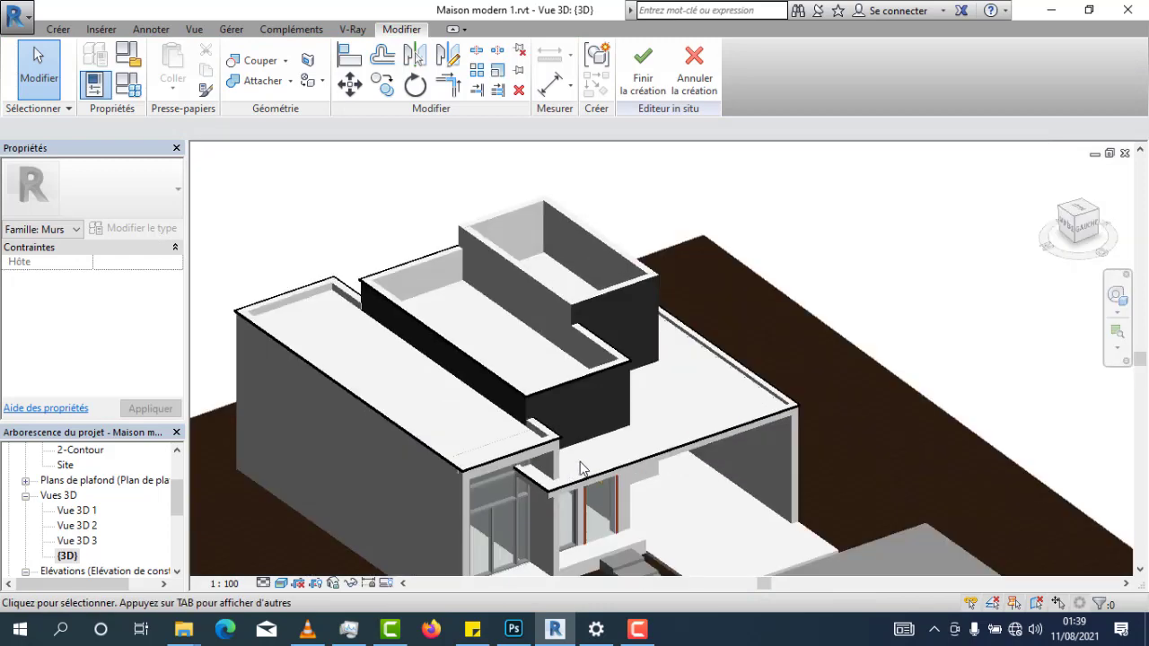
click(636, 81)
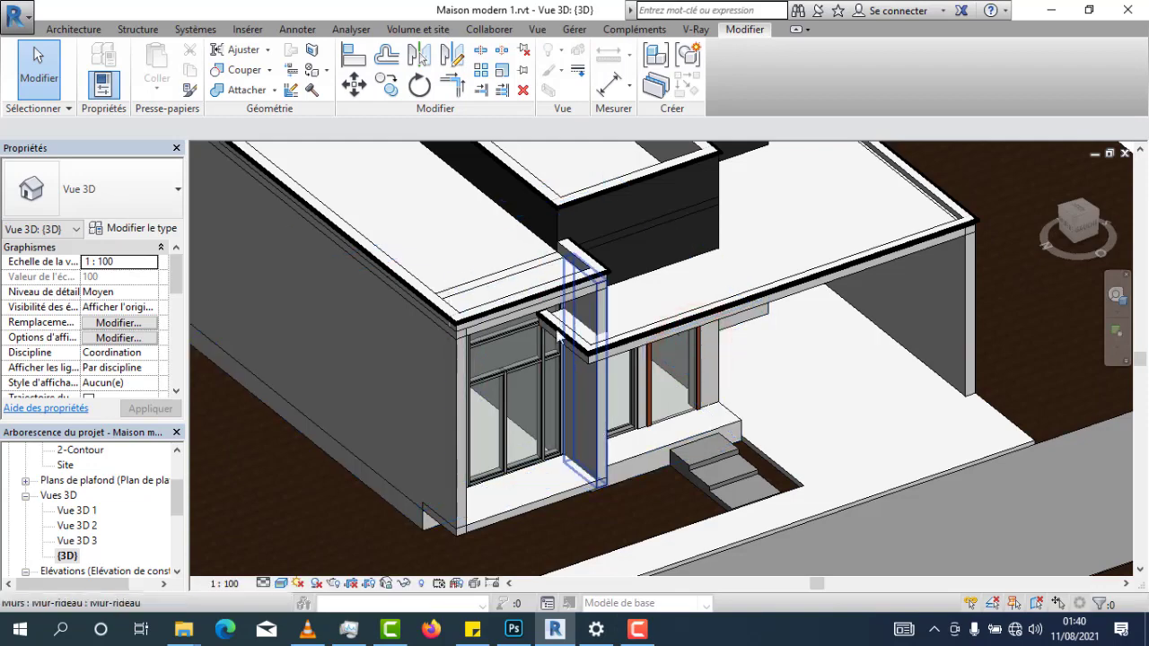
Open the appearance settings of the Porte - Panneau material in the project's material browser
shift+middle_drag(606, 413, 513, 344)
scroll(645, 366, up, 4)
scroll(650, 389, down, 3)
scroll(512, 344, up, 3)
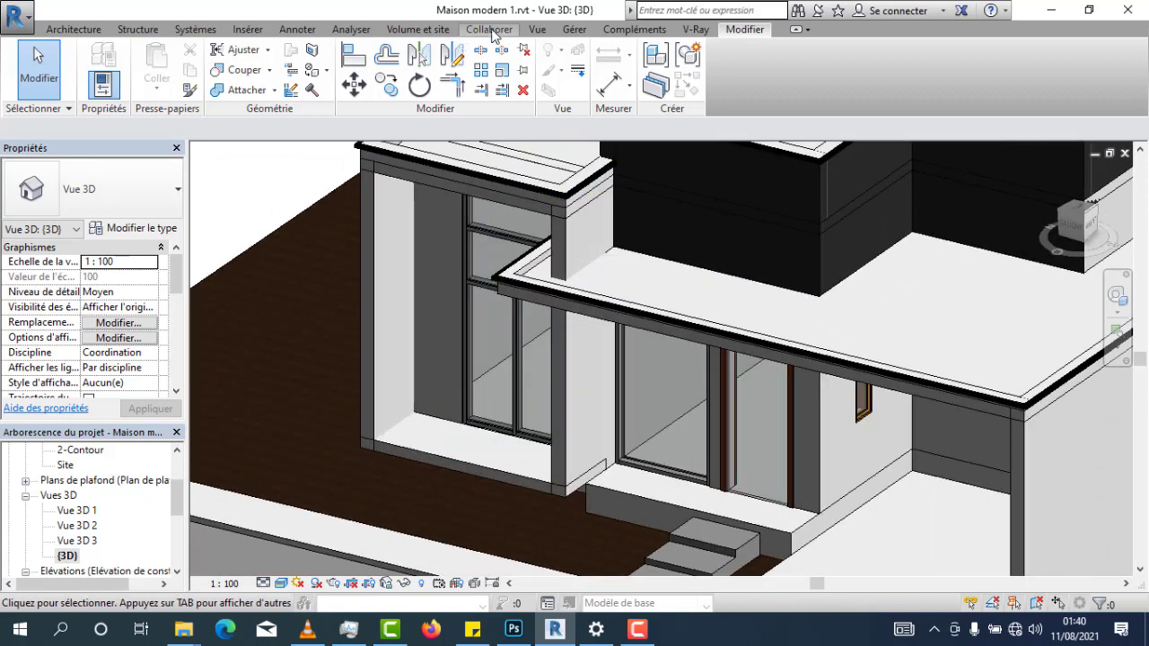
click(586, 32)
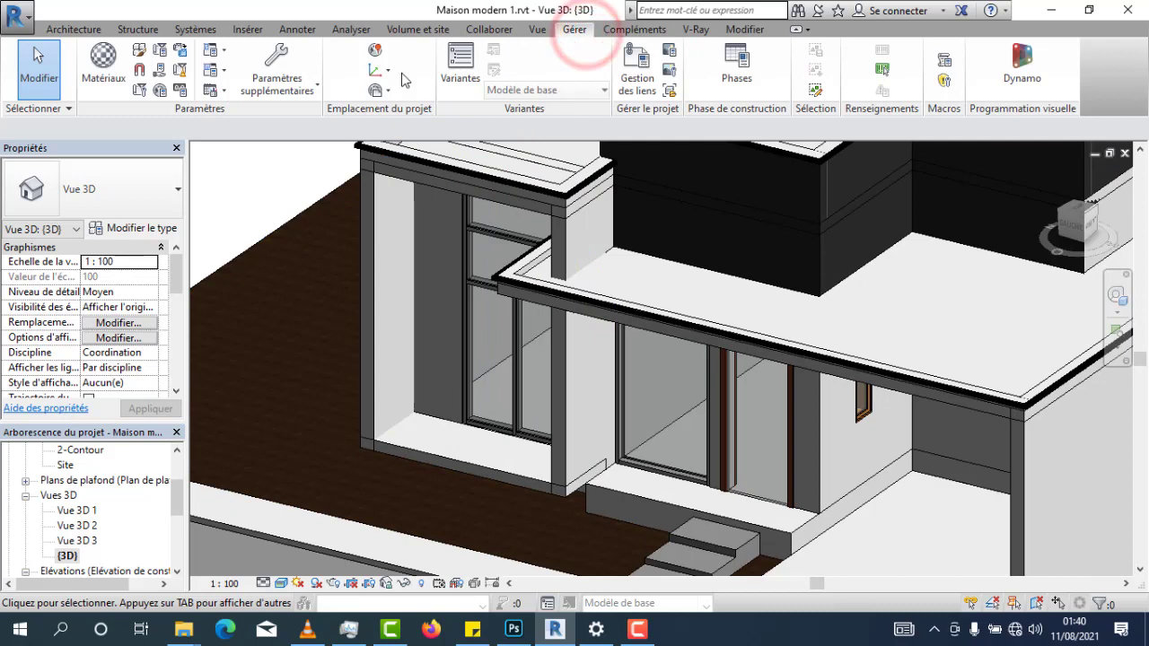
click(91, 73)
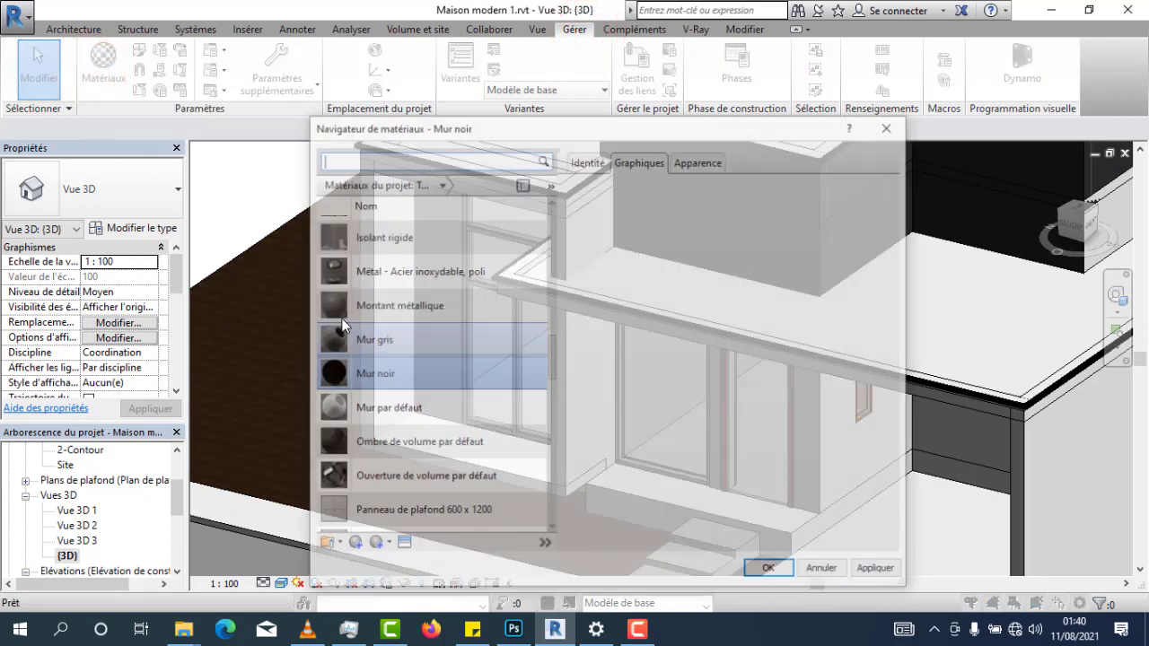
scroll(488, 418, down, 7)
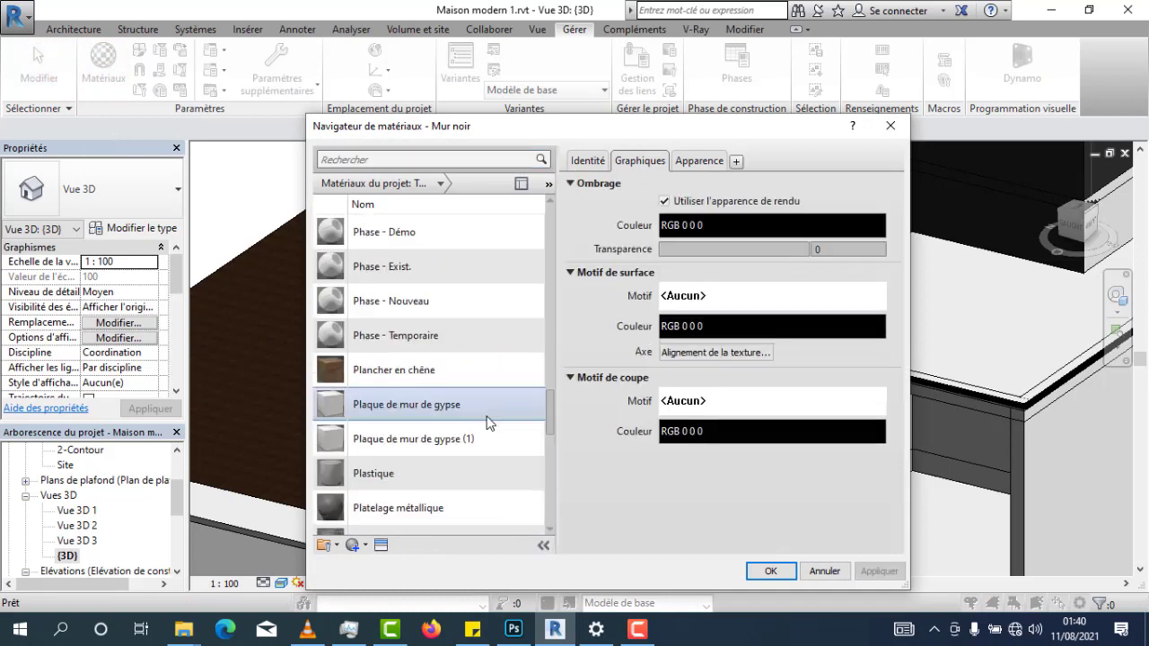
click(462, 229)
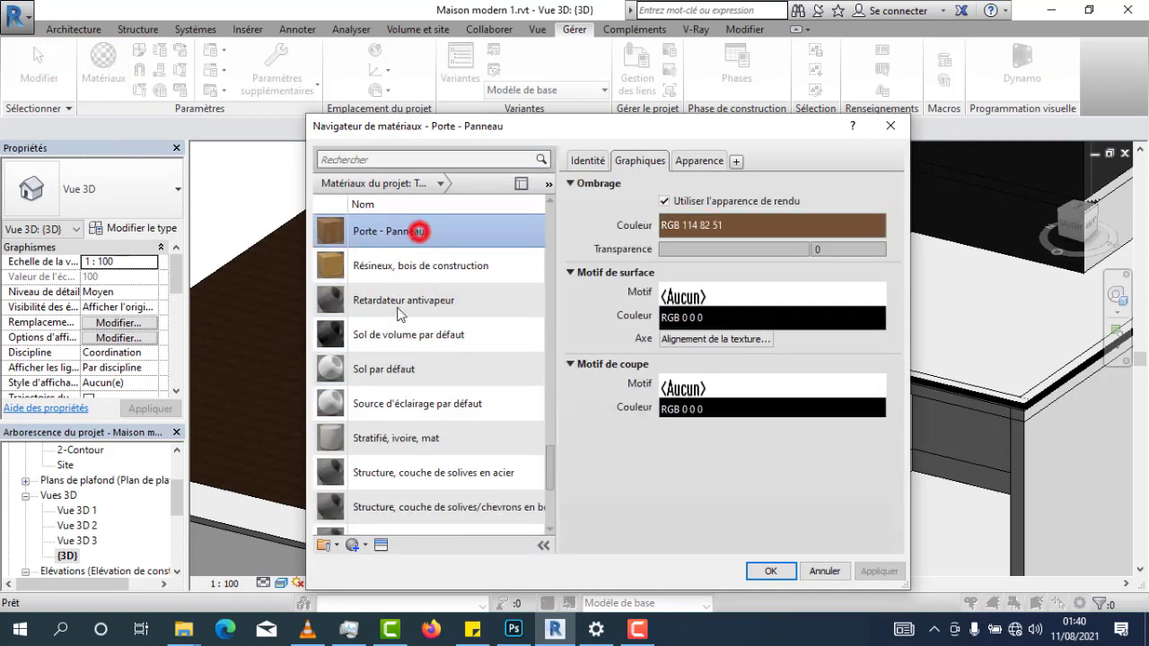
click(700, 165)
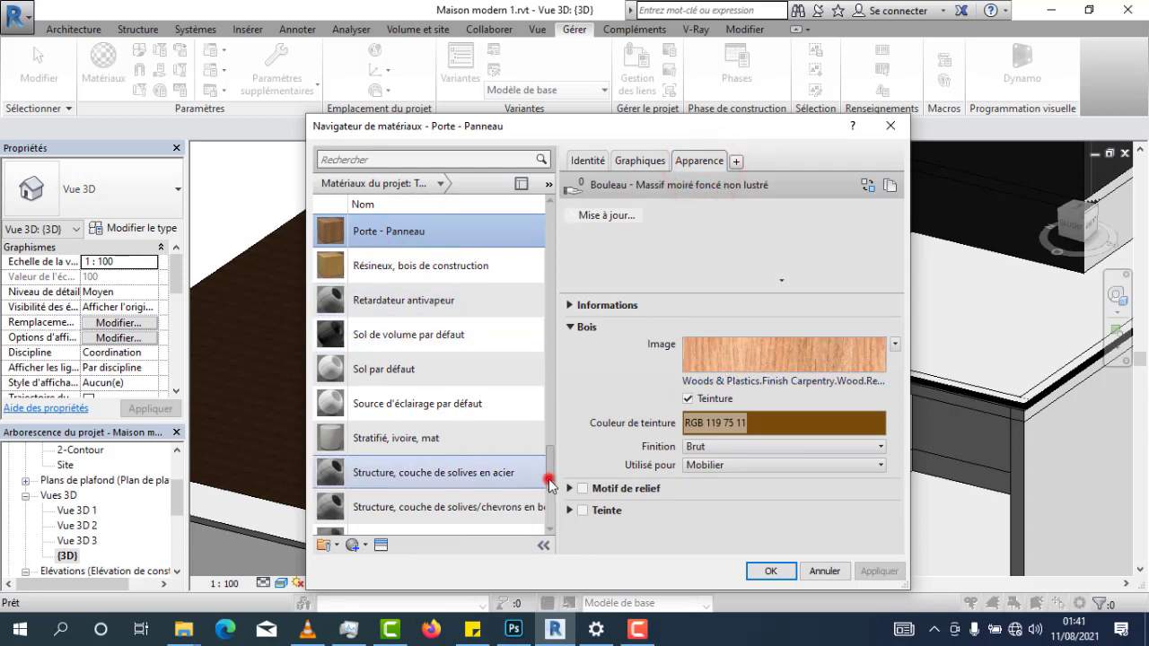
Duplicate the Porte - Panneau material and name the copy Panneau bois
drag(550, 484, 471, 474)
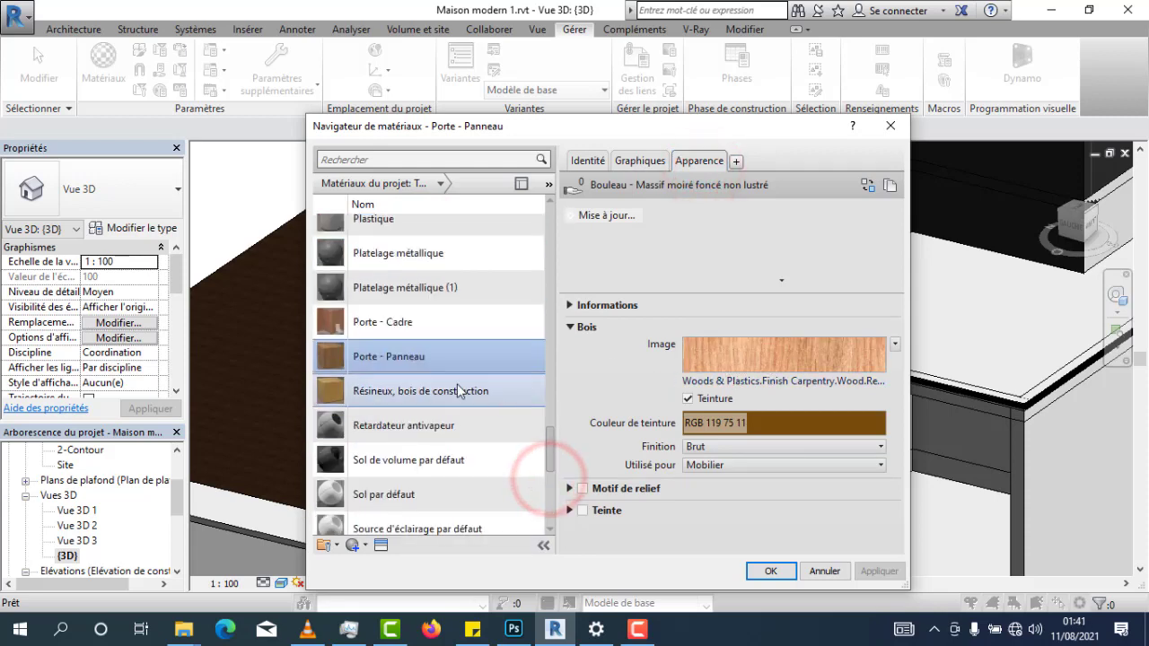
right_click(392, 357)
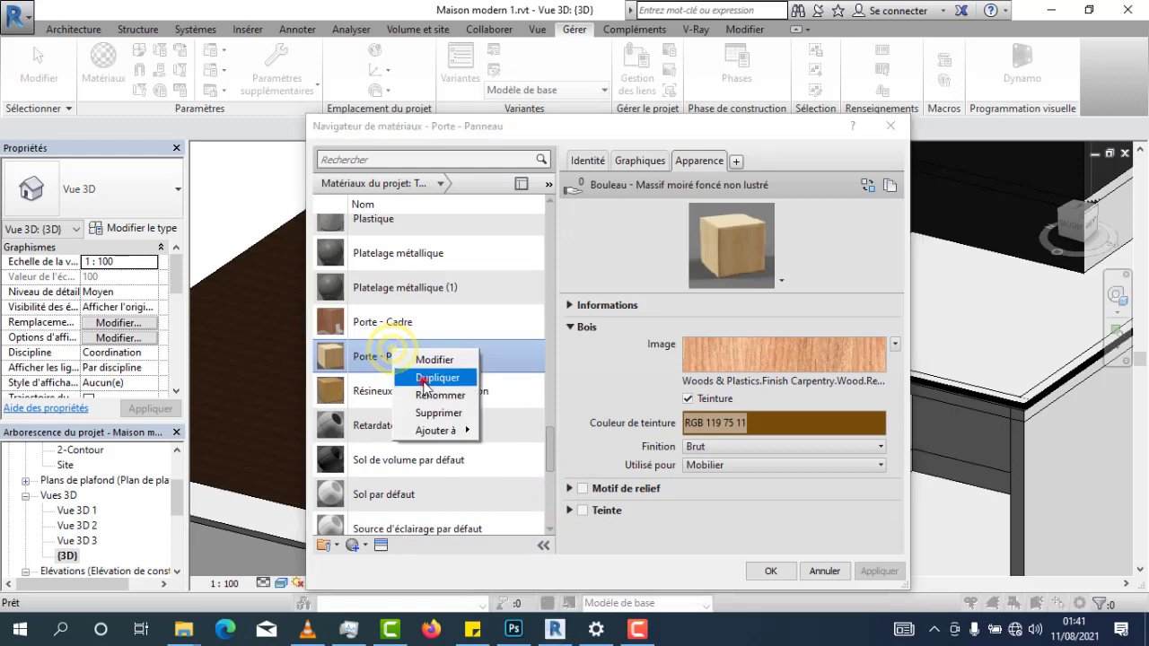
click(415, 379)
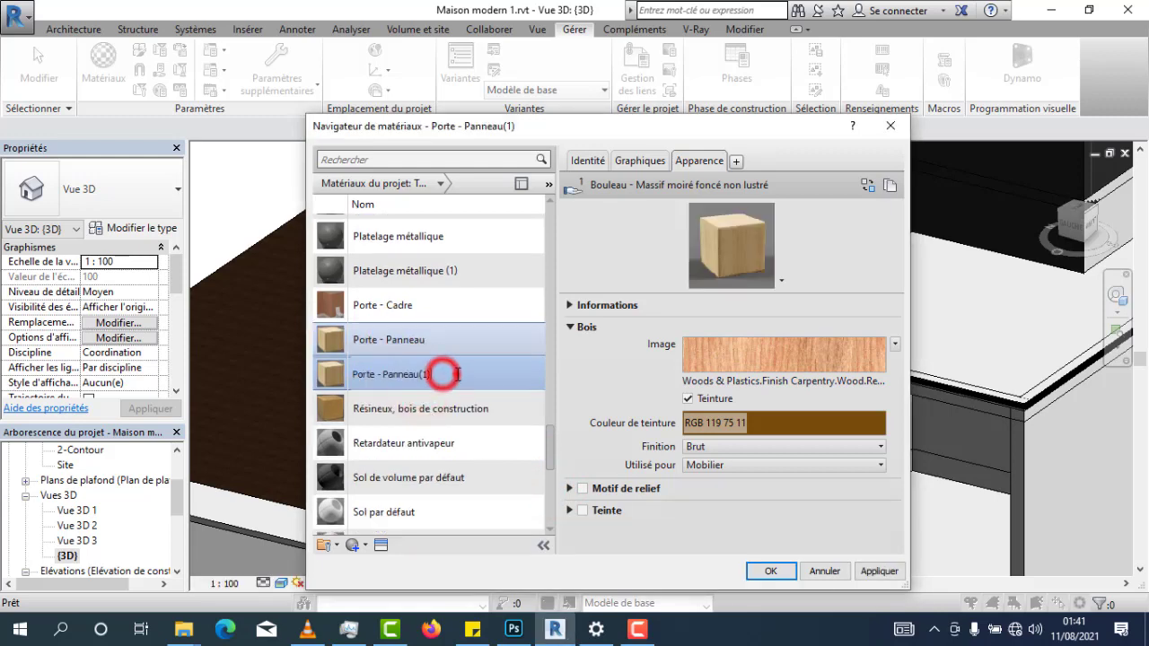
drag(444, 375, 343, 372)
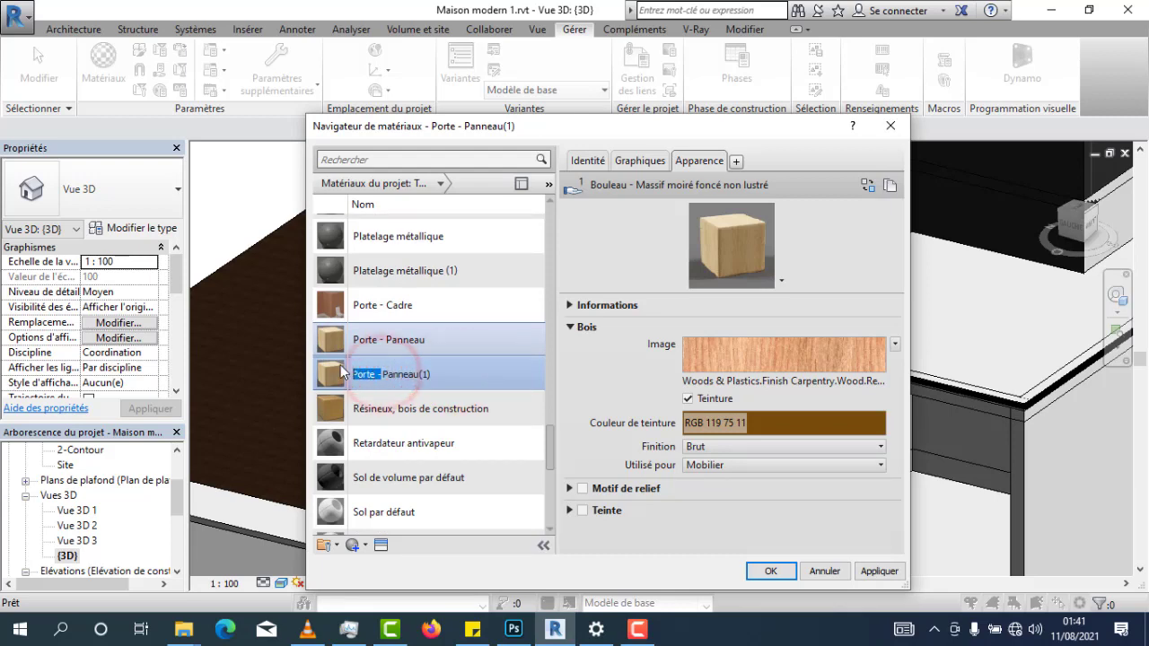
key(BackSpace)
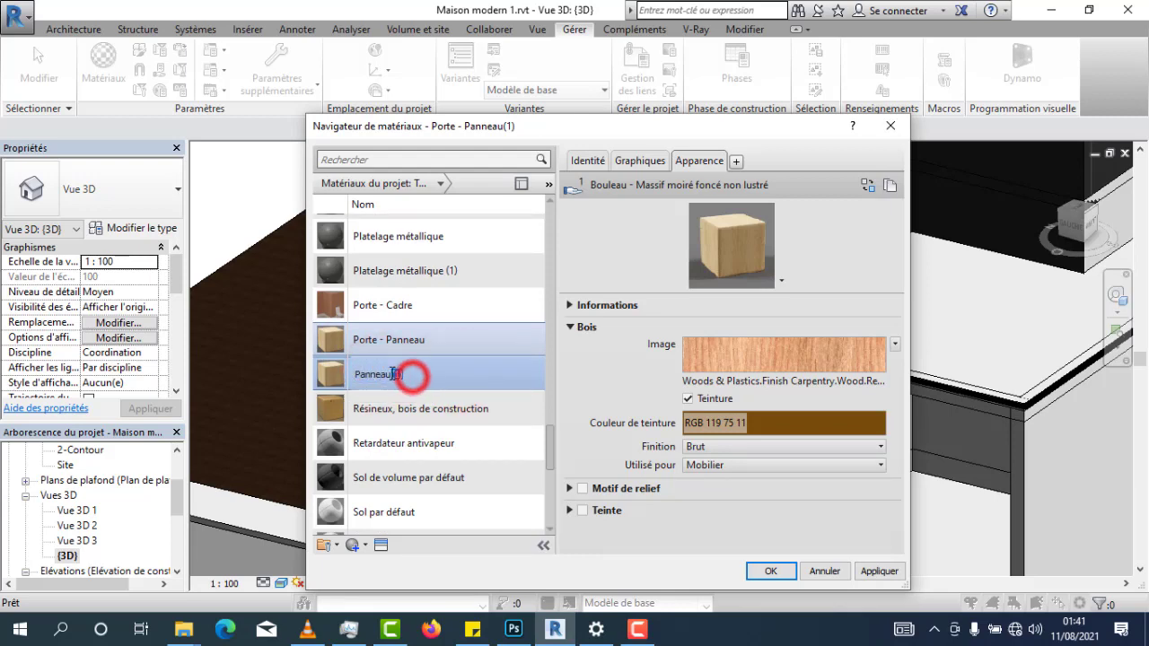
drag(393, 373, 388, 375)
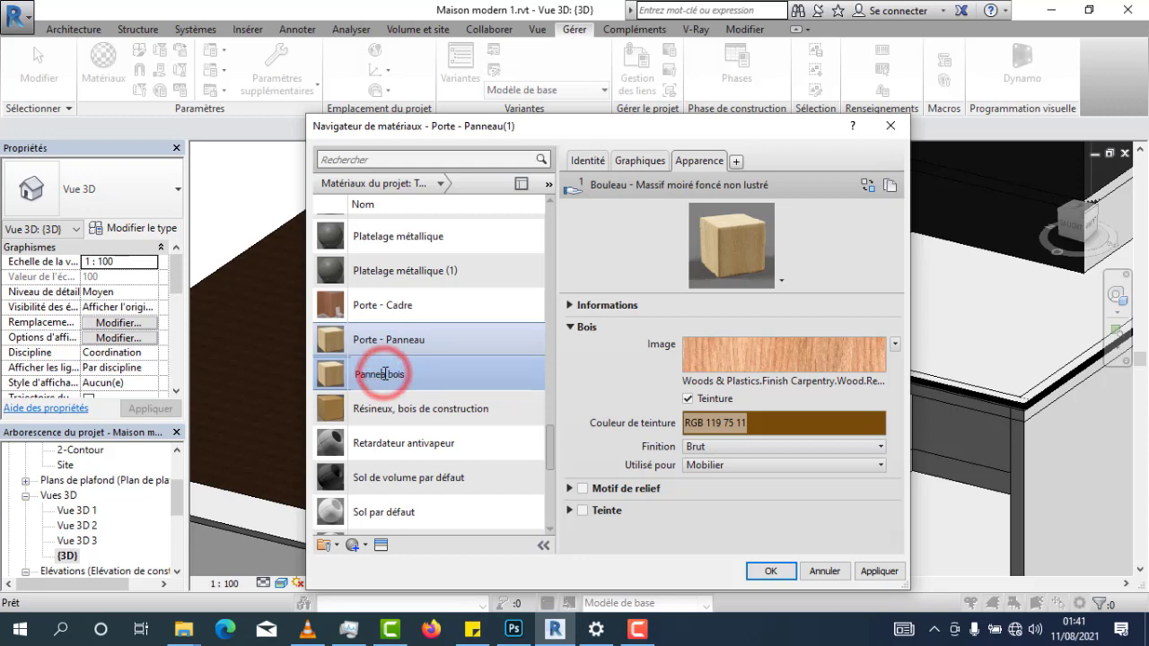
click(385, 374)
text(u)
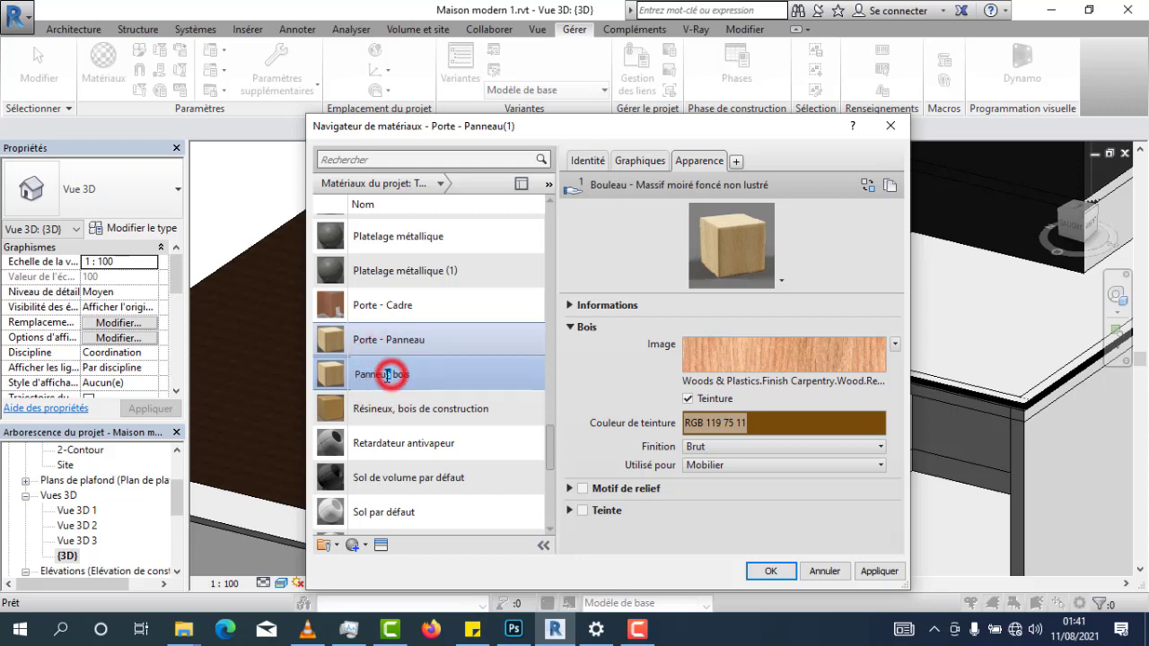
drag(388, 376, 383, 377)
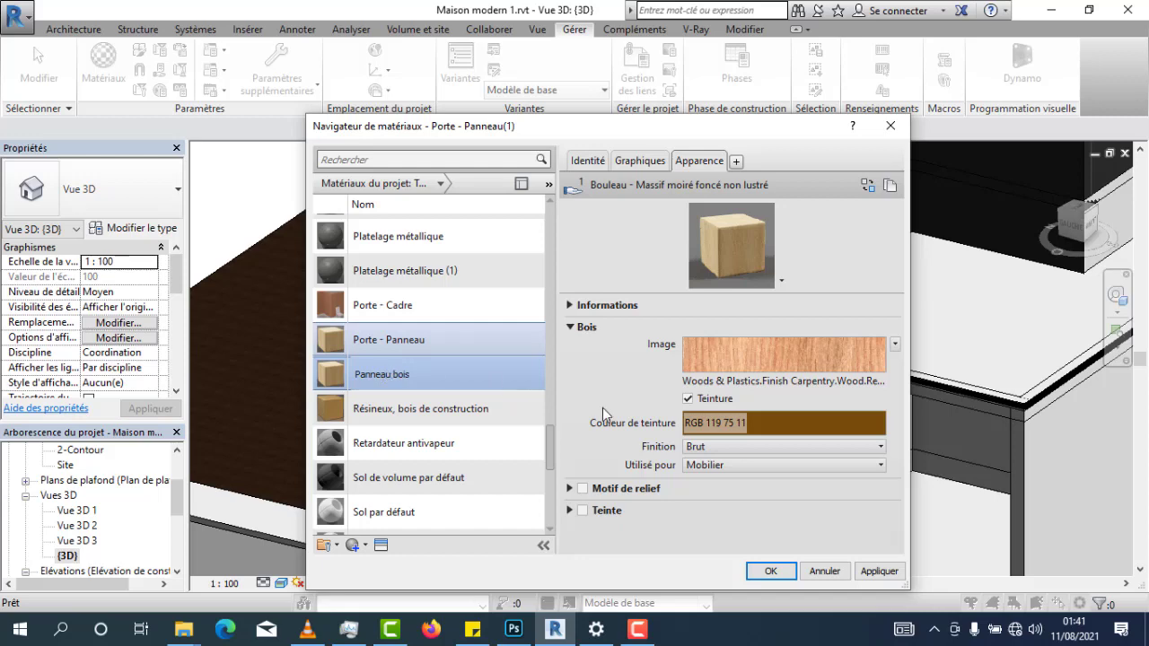
Duplicate the appearance asset of Panneau bois to make it independent of the original door panel material
click(787, 345)
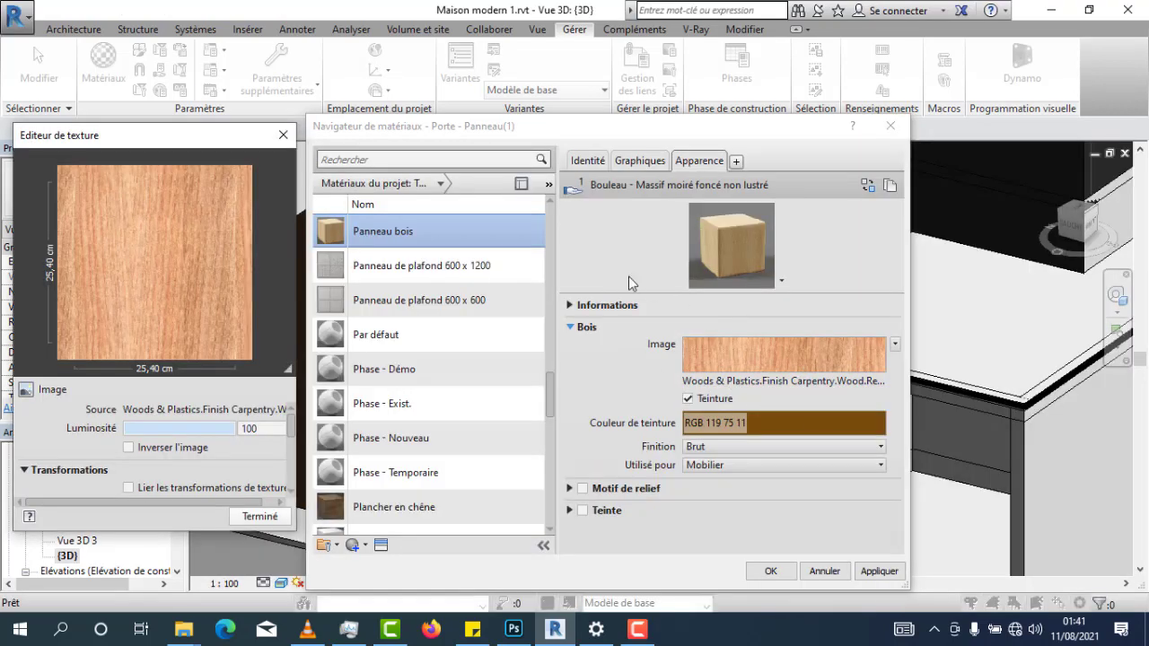
drag(549, 395, 552, 372)
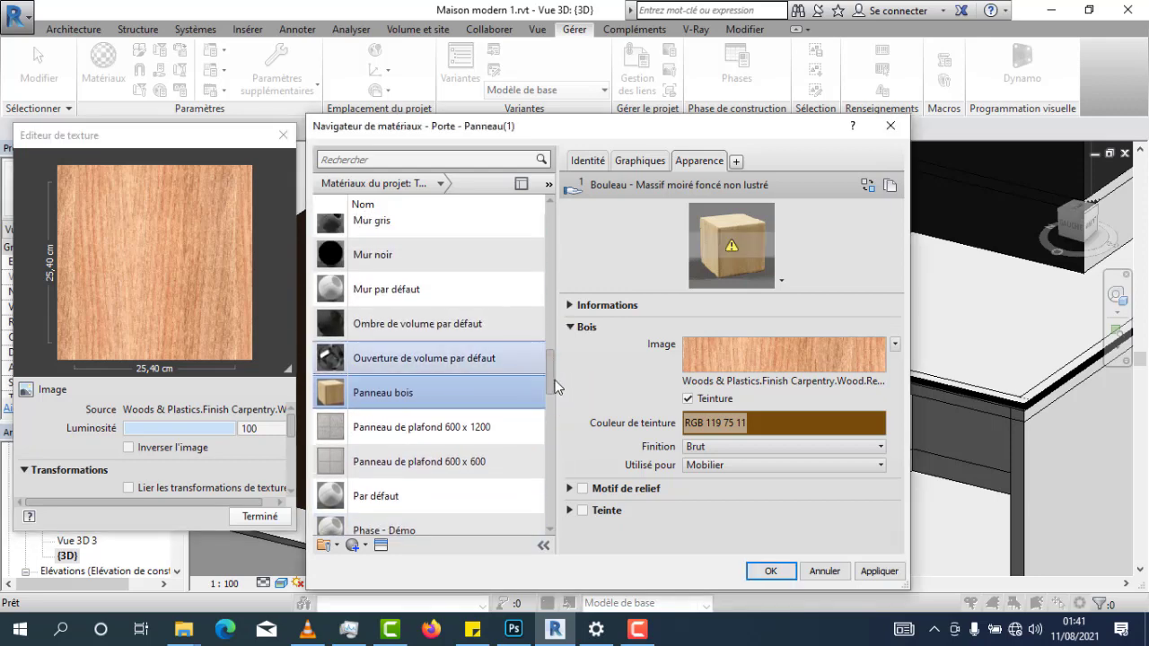
click(888, 187)
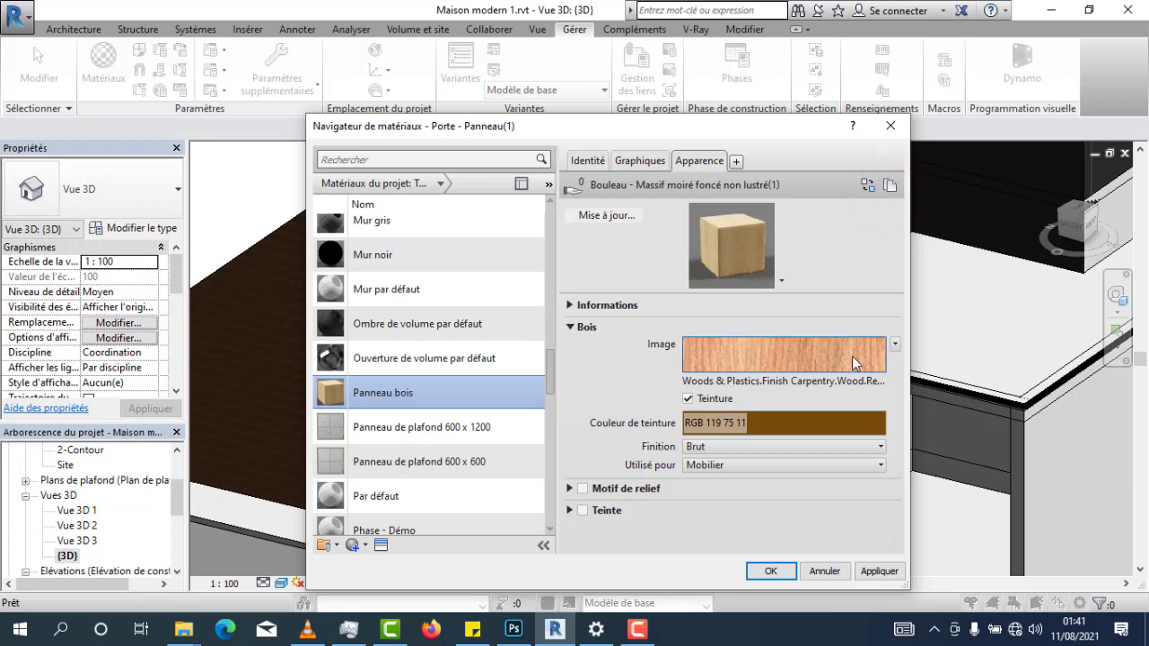
Replace the wood image of Panneau bois with beechwood_cherry.png from the Mats texture folder
click(823, 358)
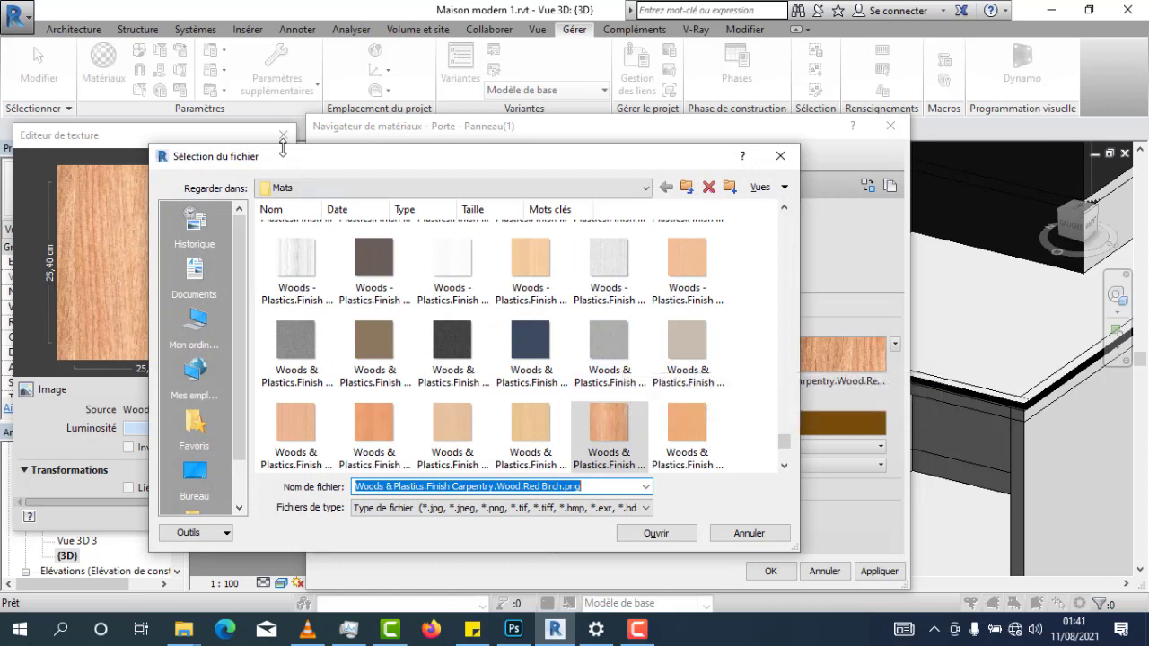
drag(299, 156, 492, 164)
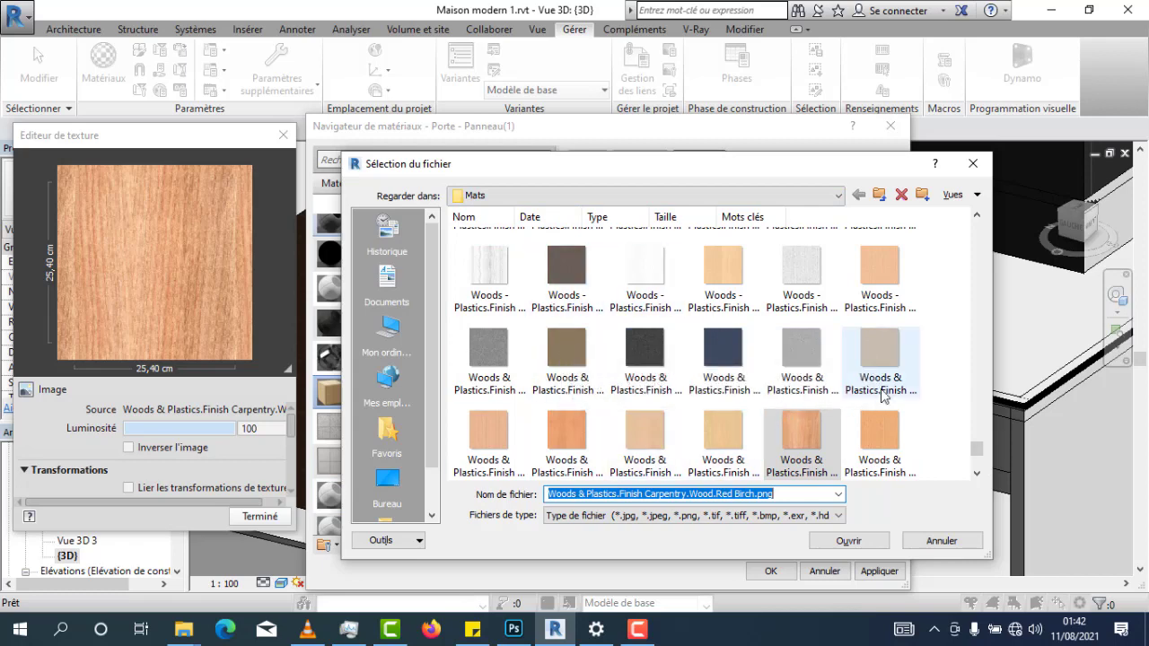
click(598, 197)
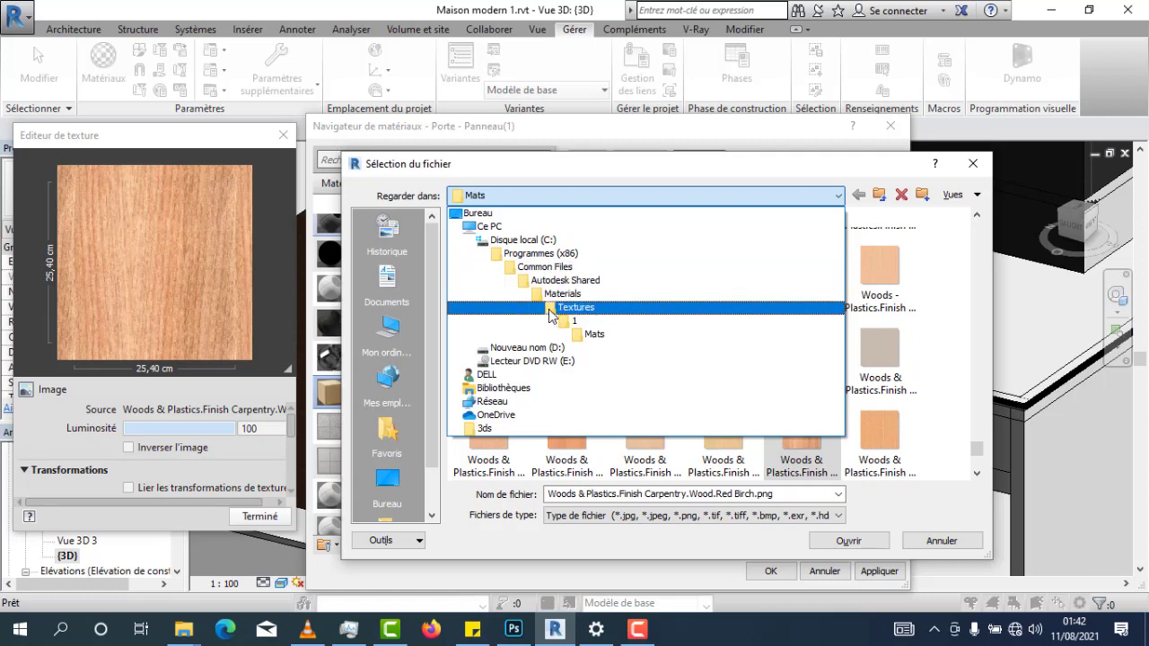
click(599, 333)
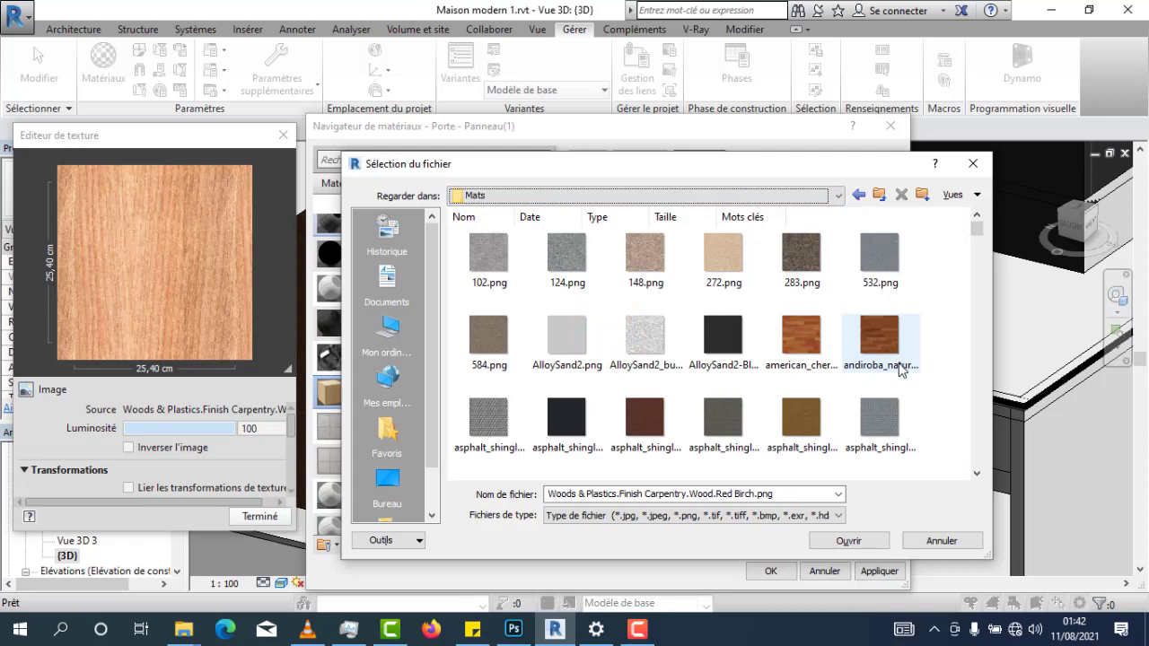
click(807, 337)
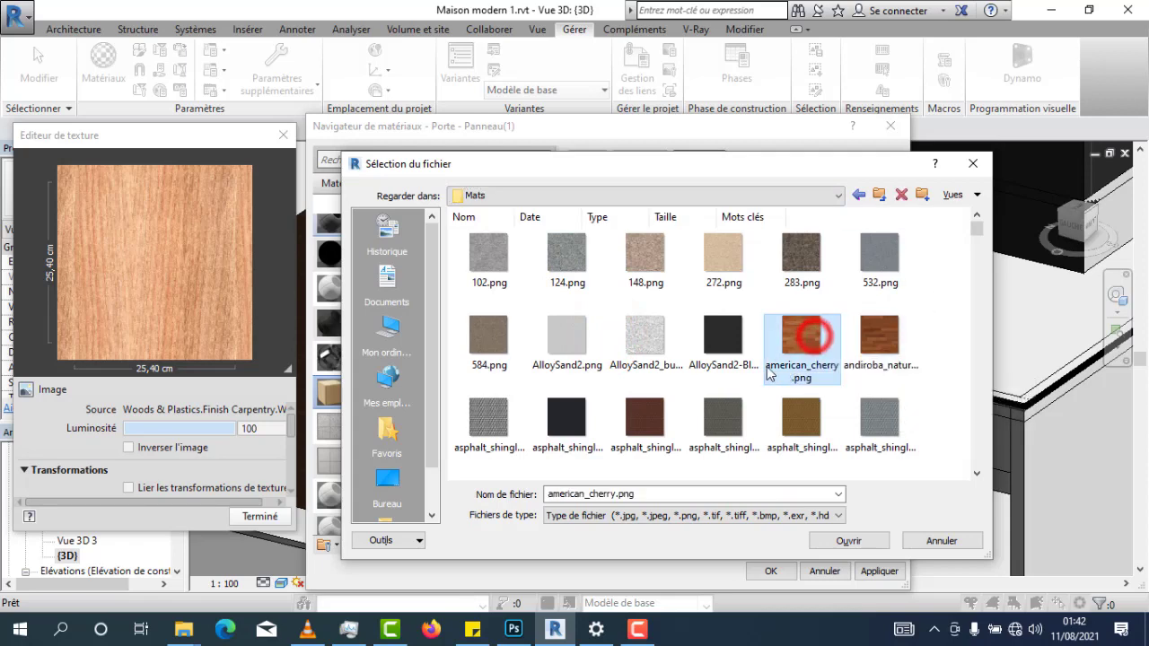
scroll(768, 375, down, 5)
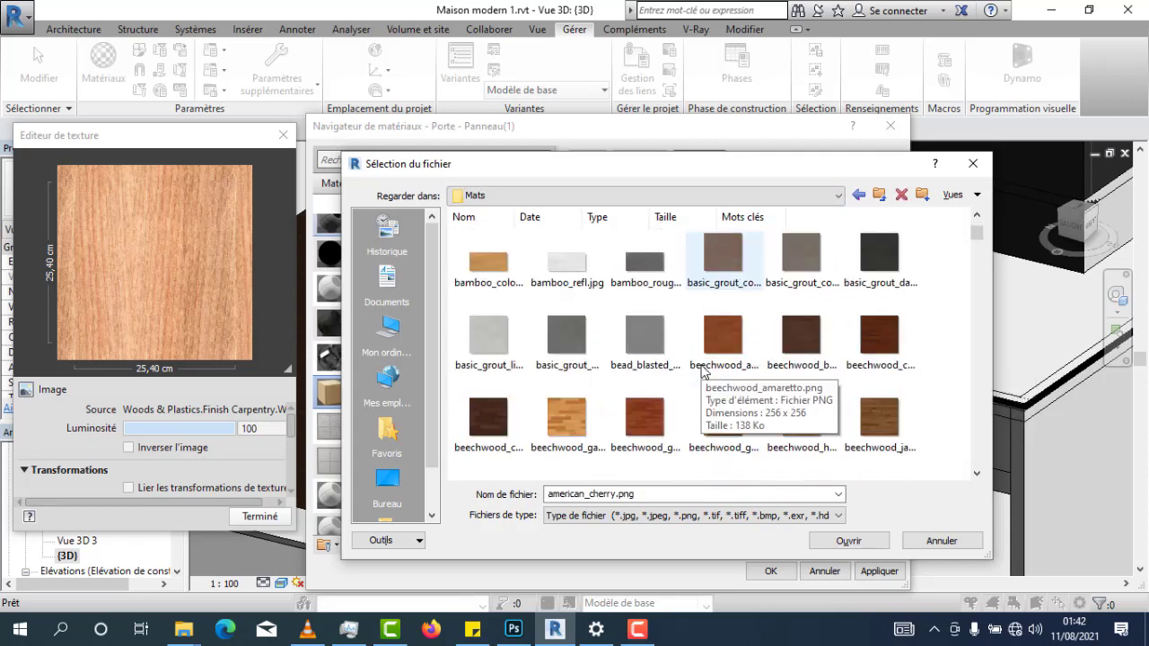
click(891, 353)
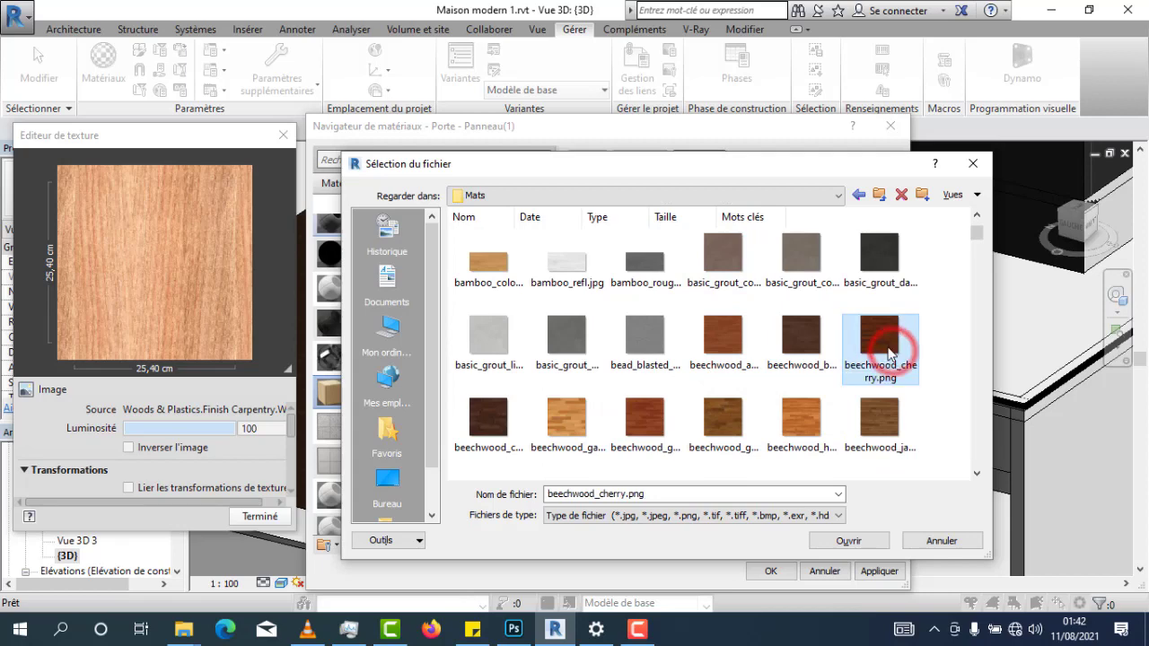
double_click(889, 350)
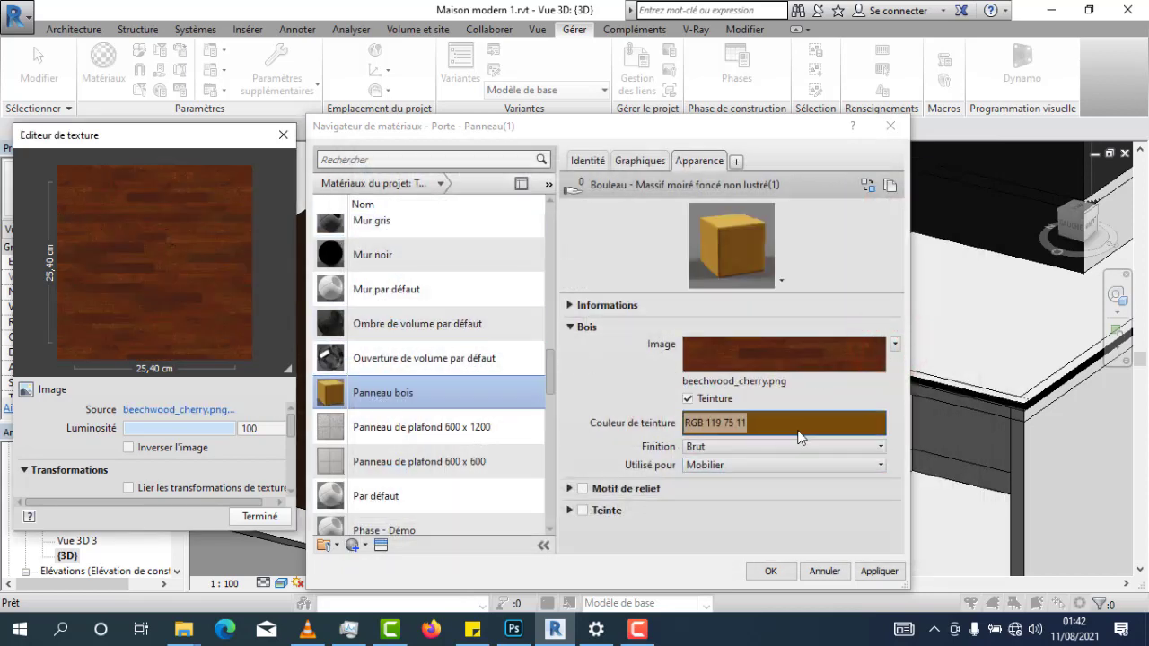
click(725, 425)
click(790, 192)
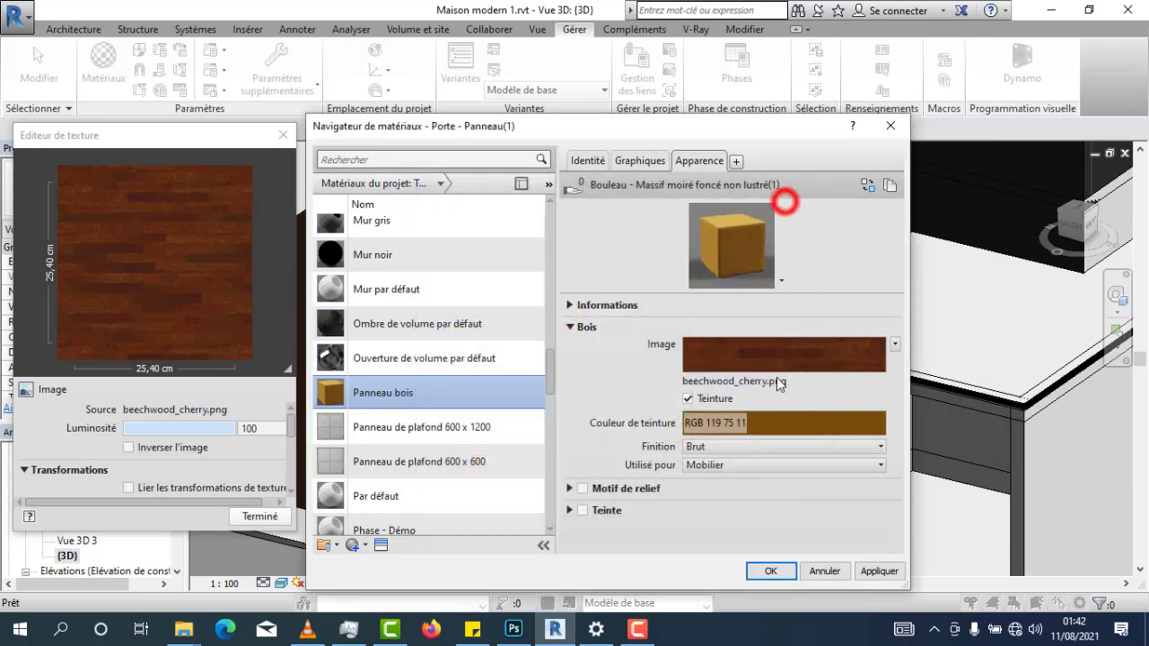
Set the tint colour of the Panneau bois appearance to reddish brown RGB 166 54 17 and apply the material changes
click(790, 425)
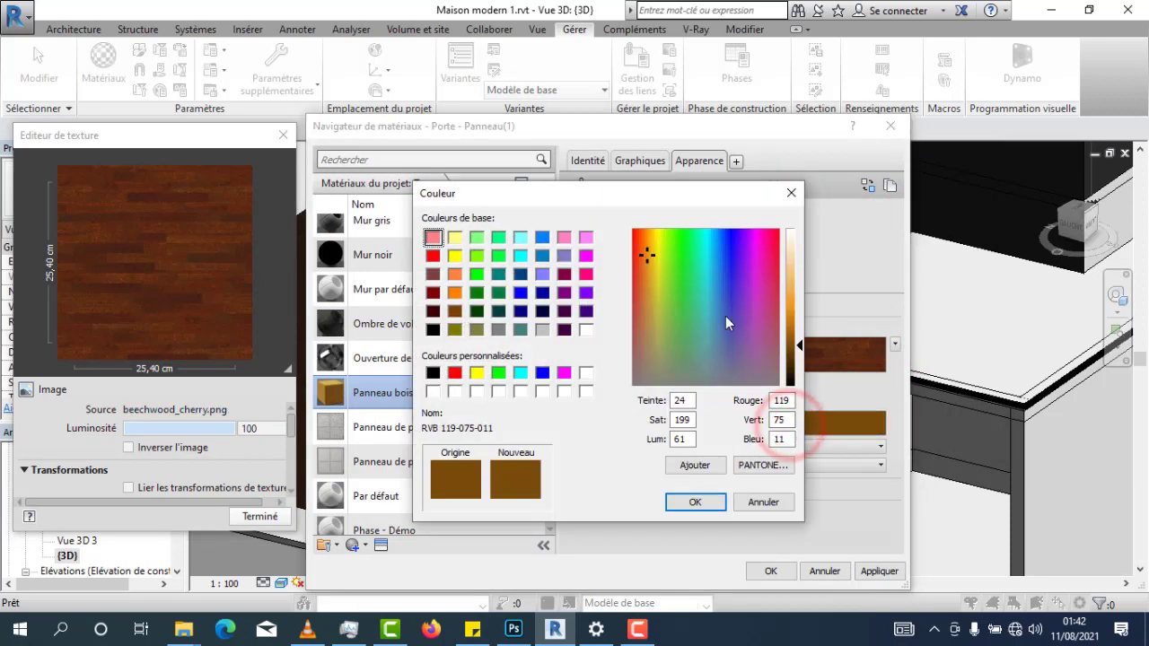
drag(648, 260, 639, 259)
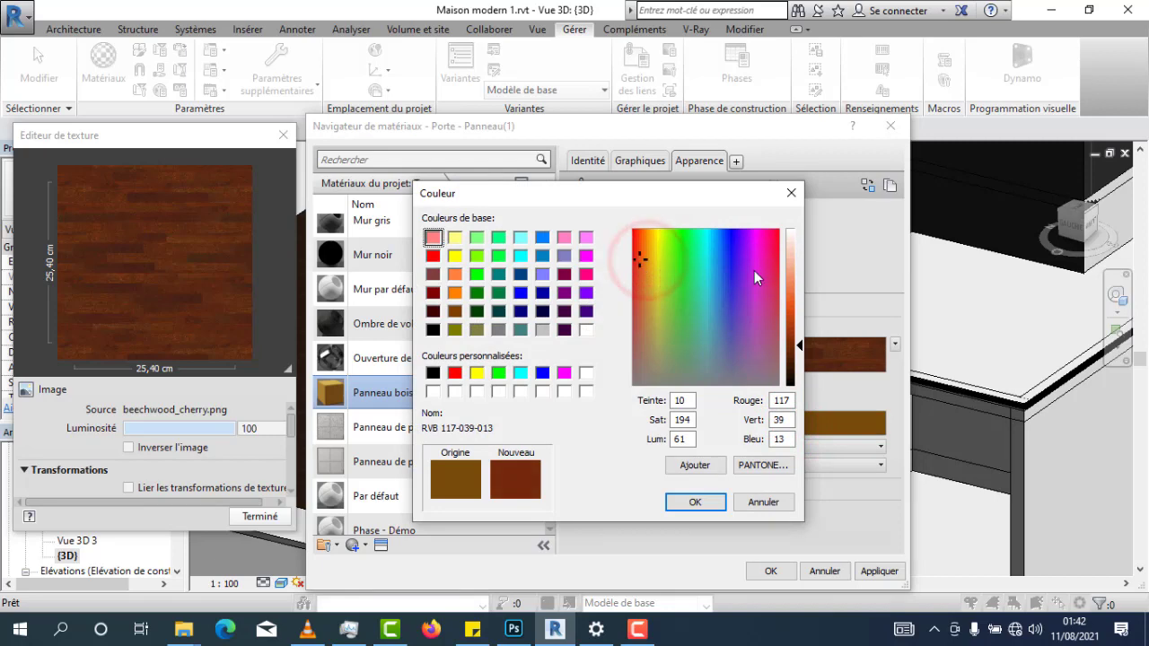
drag(794, 329, 800, 325)
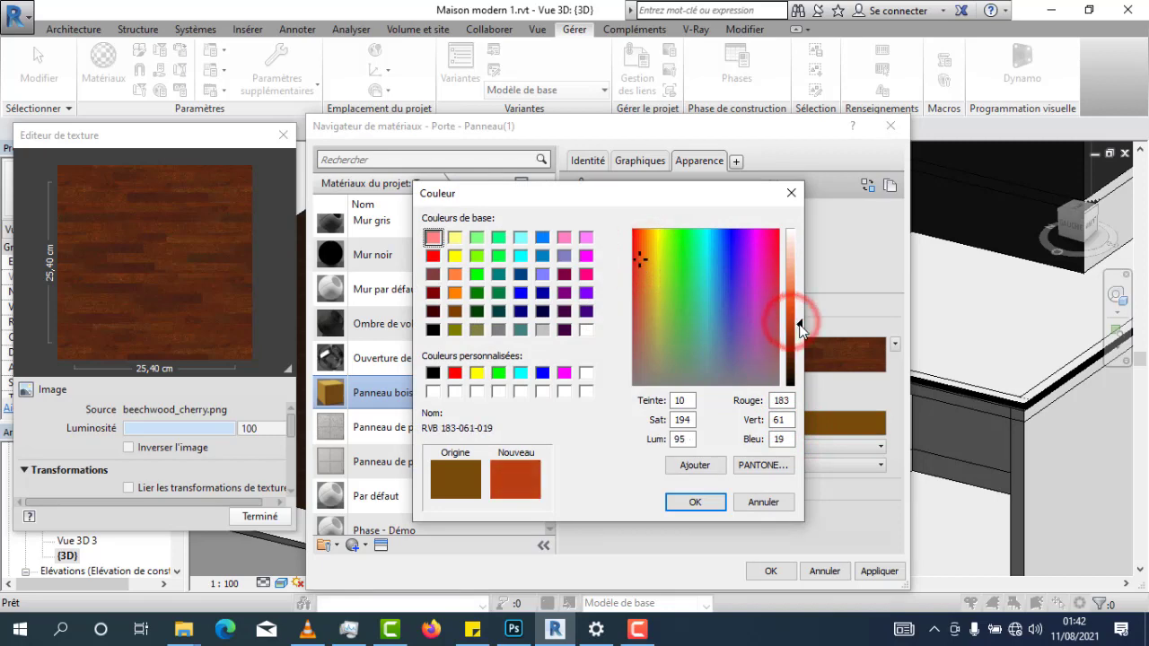
click(692, 502)
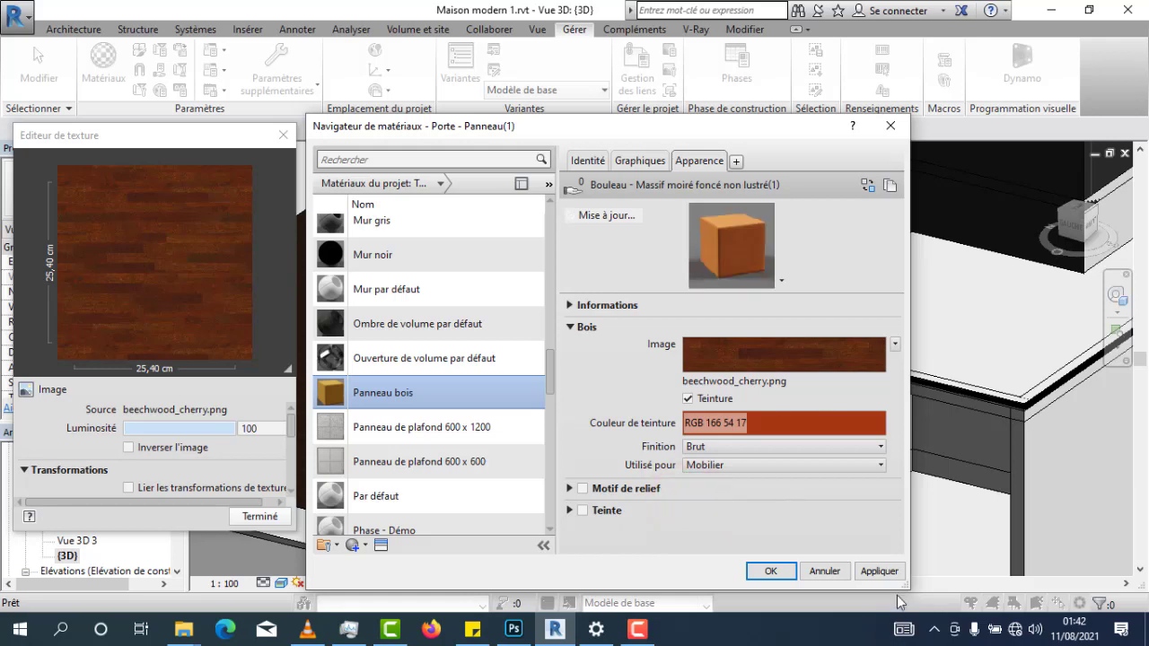
click(877, 572)
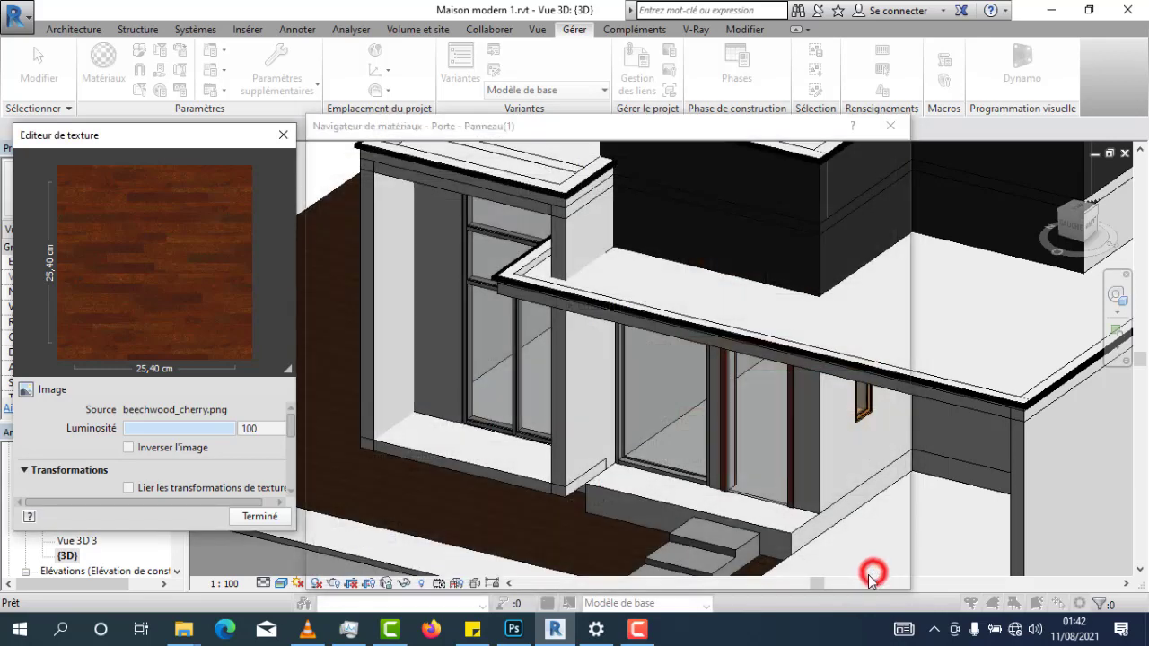
click(770, 571)
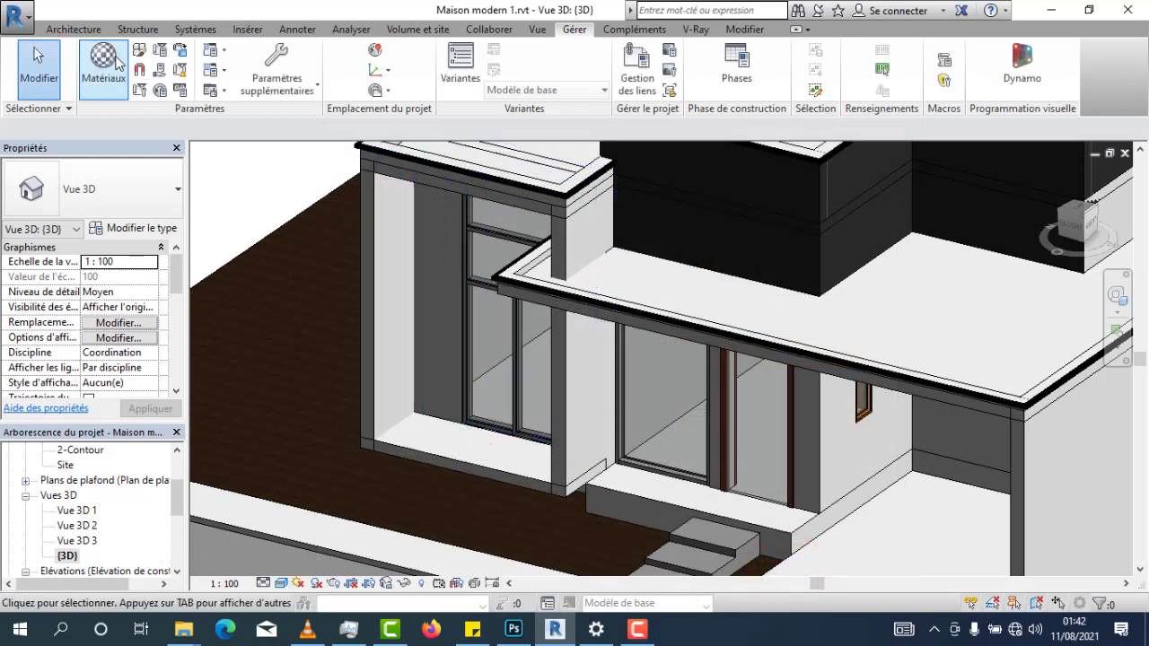
Paint the recessed wall face beside the tall front window with the Panneau bois material
click(741, 32)
click(310, 70)
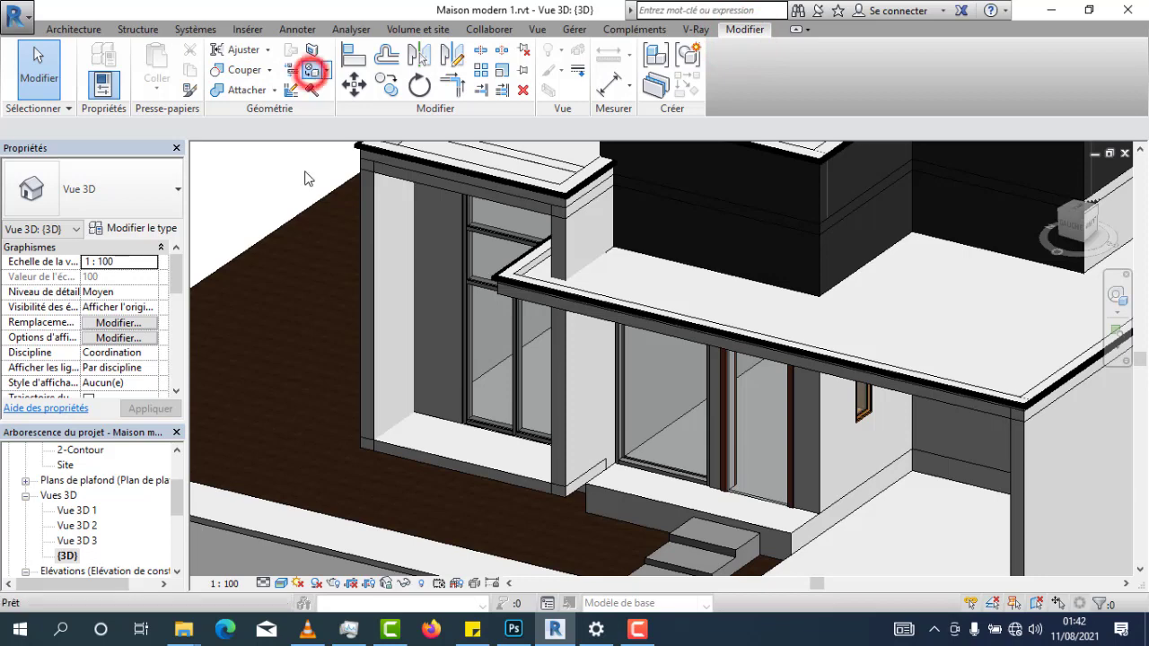
scroll(143, 399, down, 6)
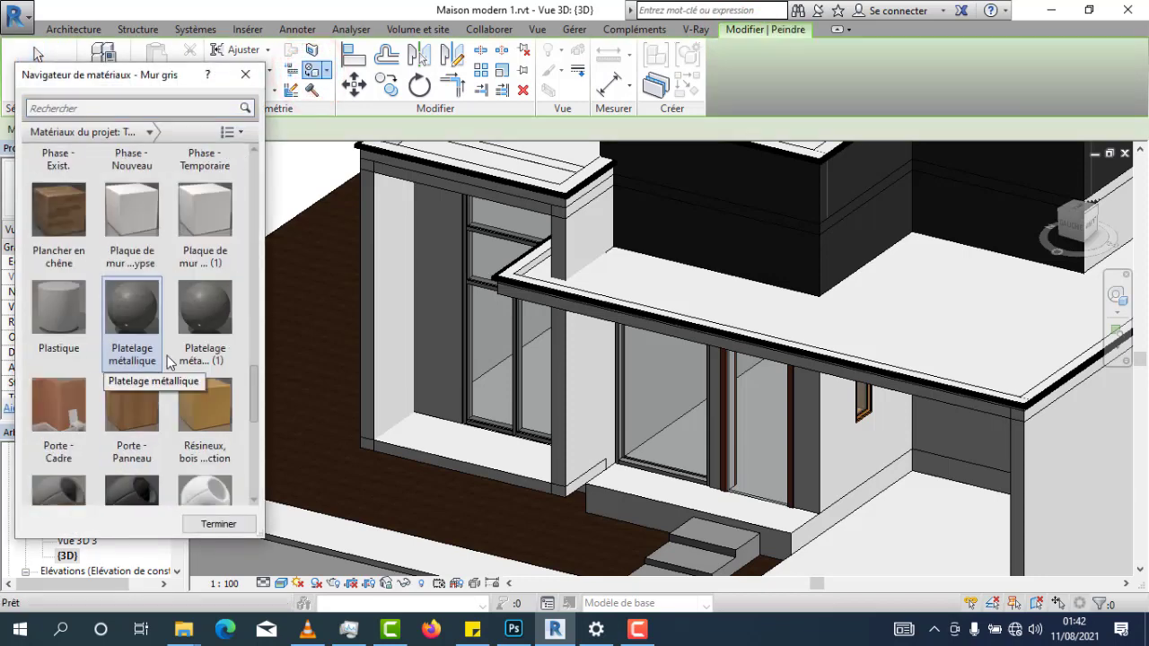
scroll(167, 355, up, 4)
click(151, 284)
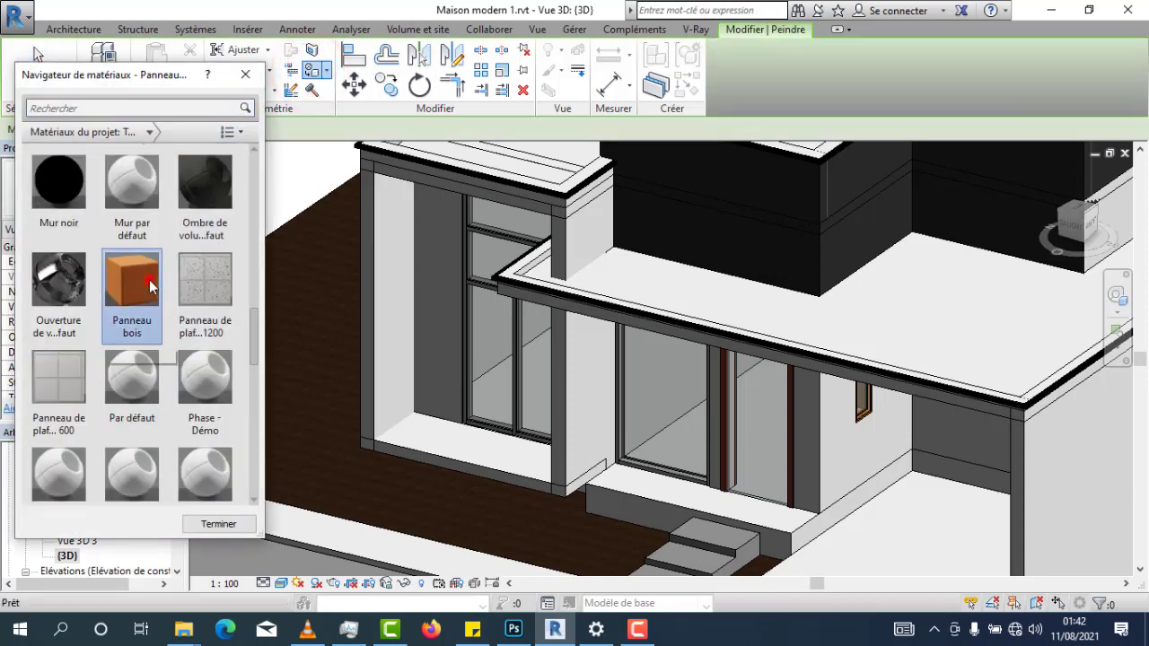
click(433, 398)
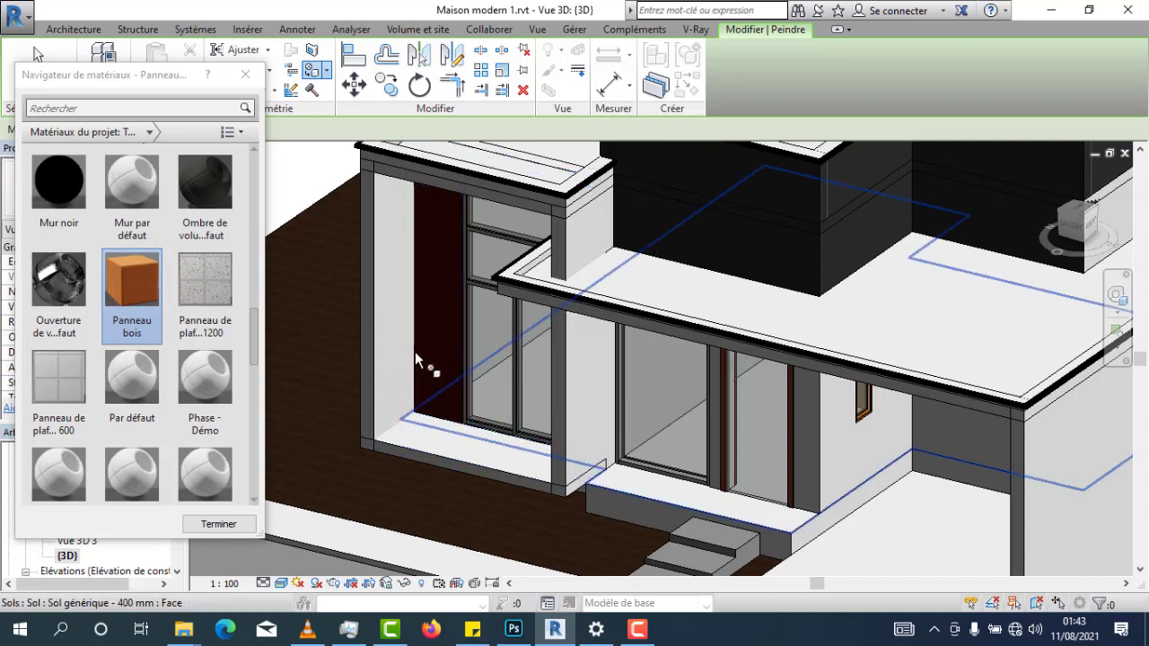
Paint the back wall of the covered parking area and the floor-slab edge beneath it with Panneau bois
scroll(415, 351, up, 6)
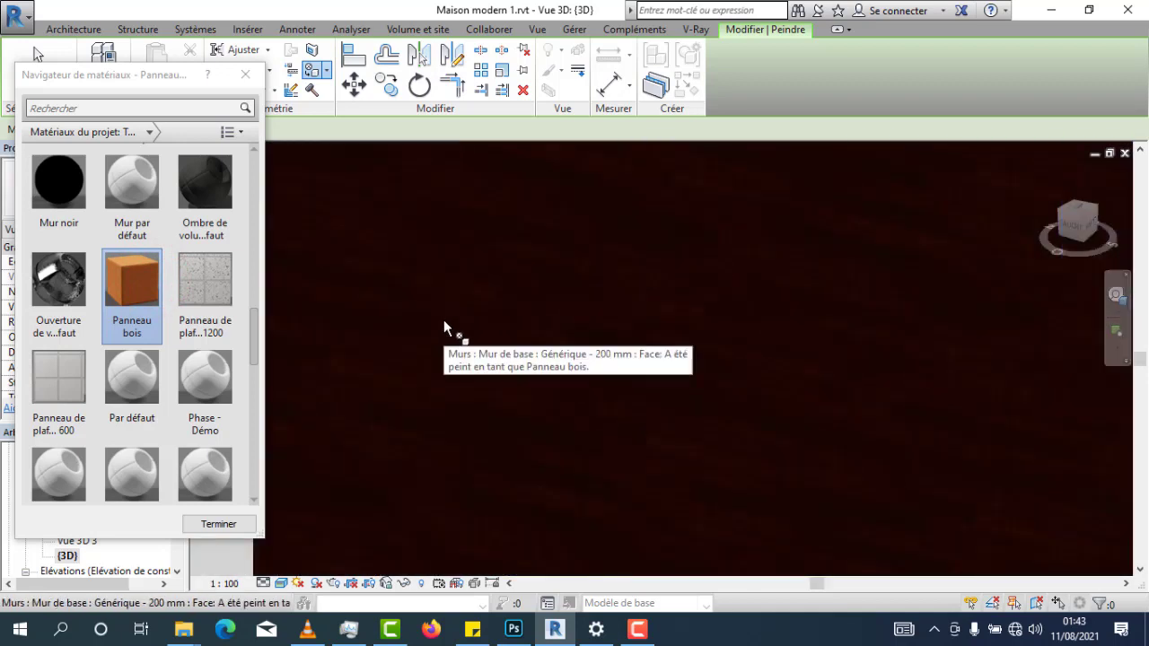
scroll(538, 373, down, 4)
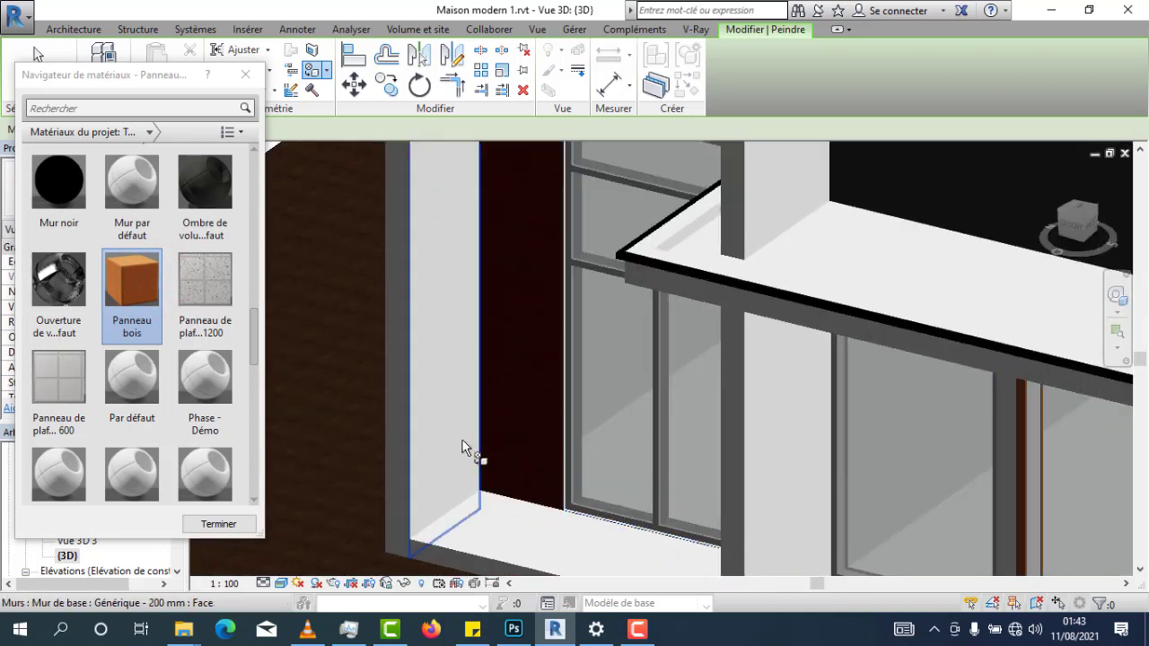
scroll(462, 447, down, 4)
scroll(495, 424, up, 6)
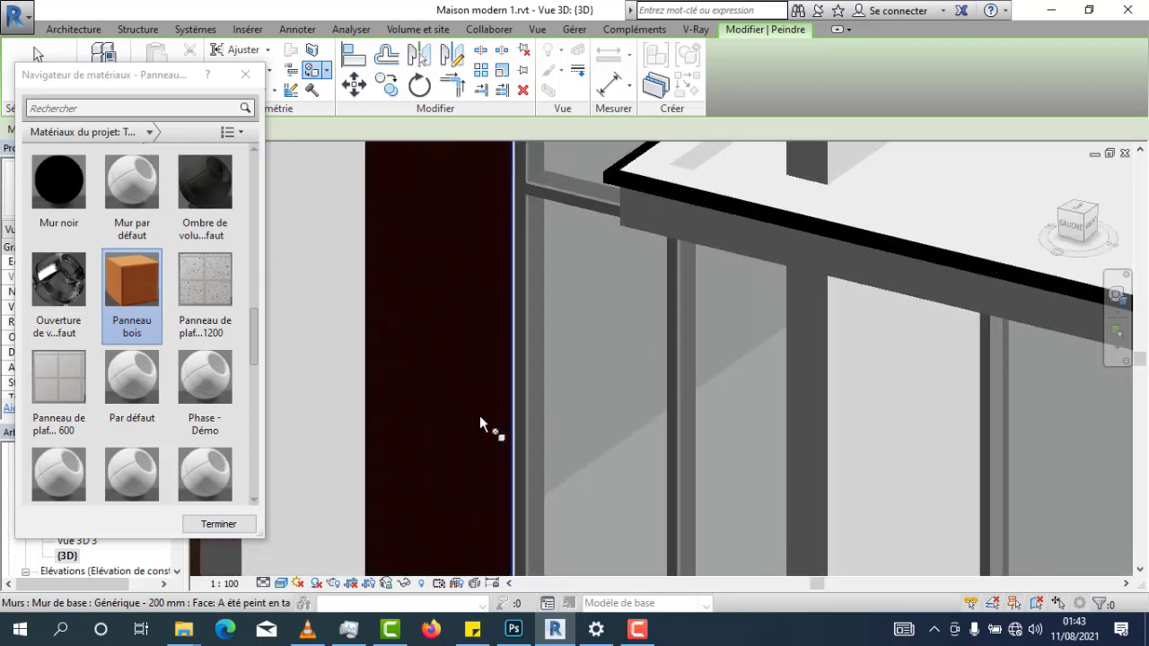
scroll(437, 372, up, 4)
middle_drag(385, 371, 500, 380)
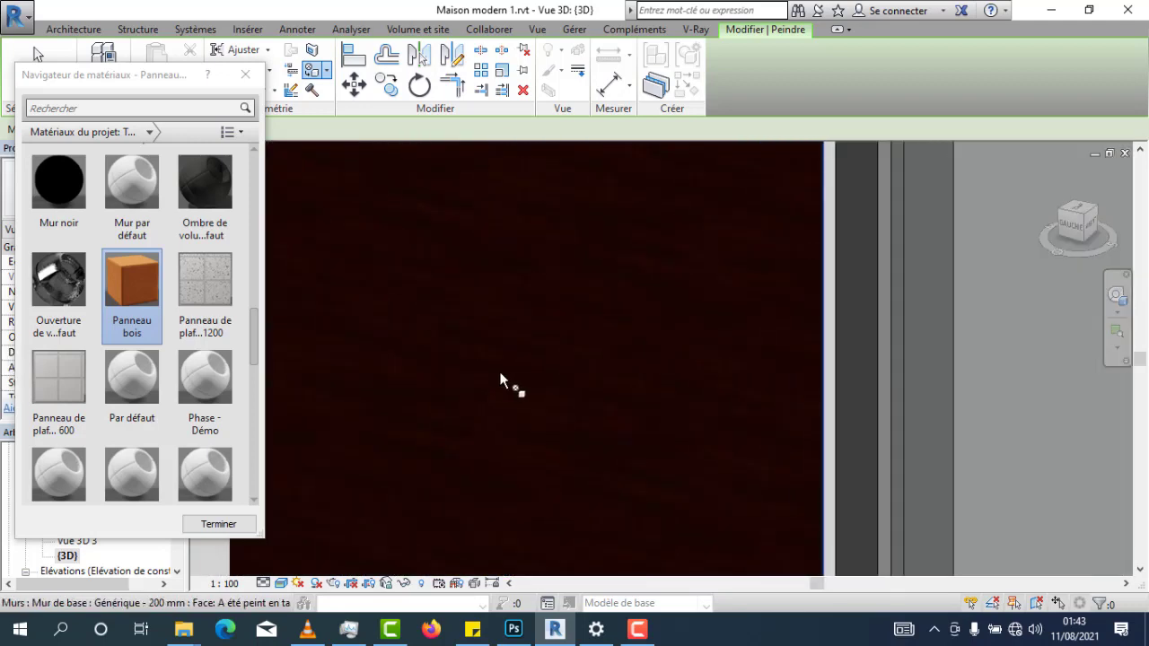
scroll(503, 377, down, 7)
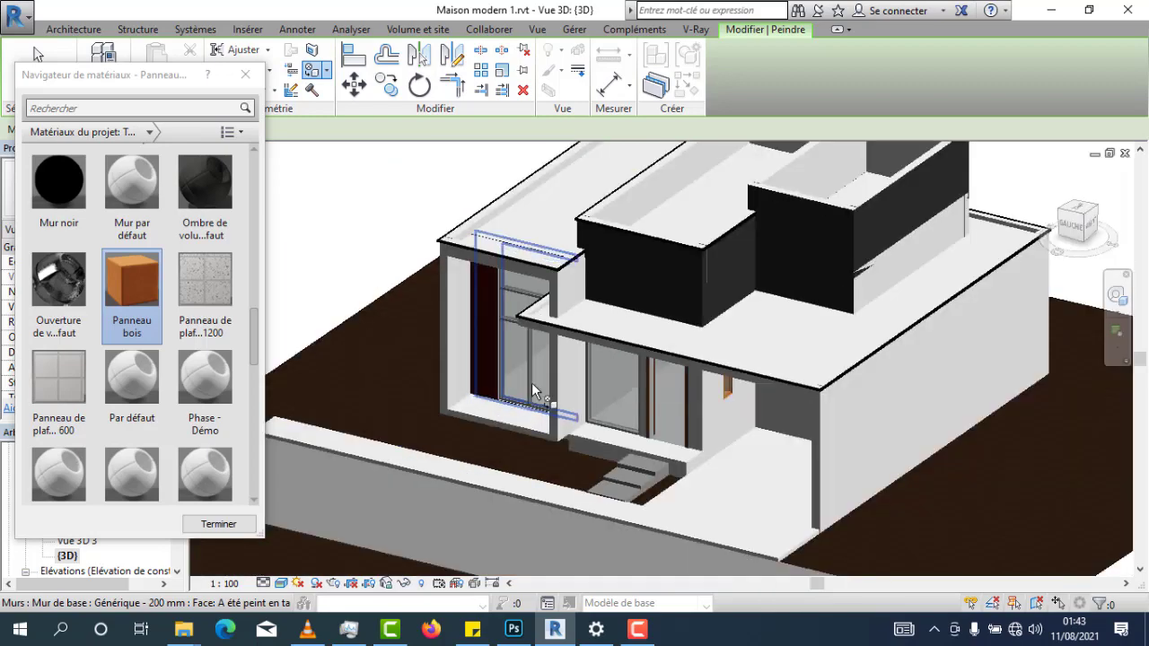
scroll(532, 391, up, 6)
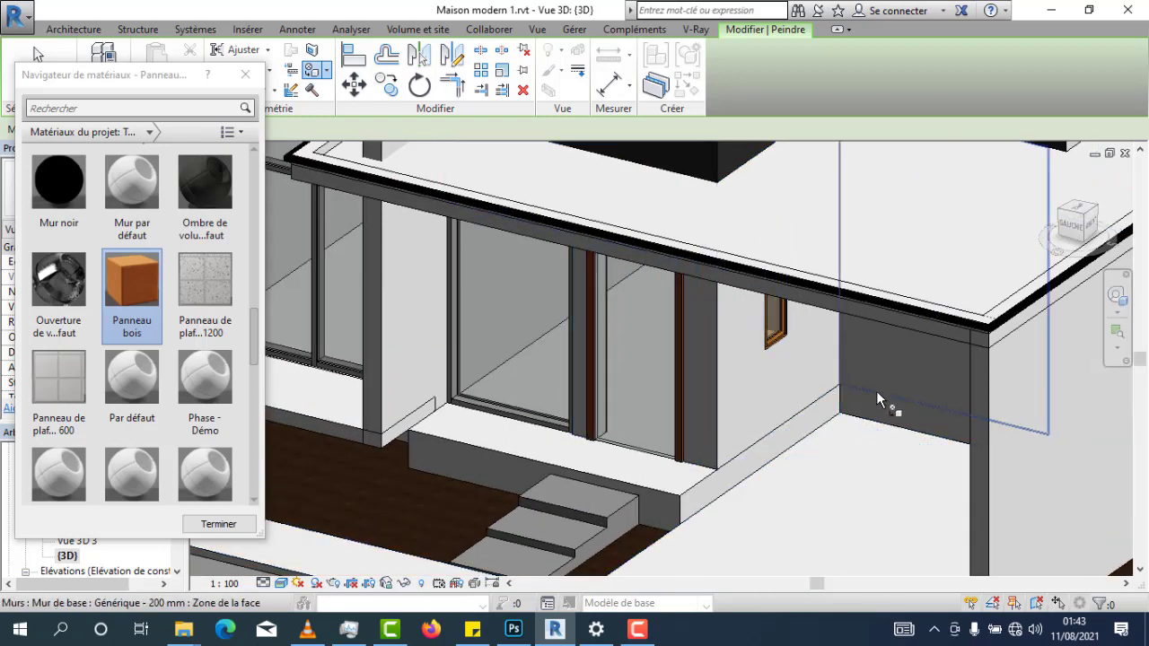
click(880, 385)
click(877, 411)
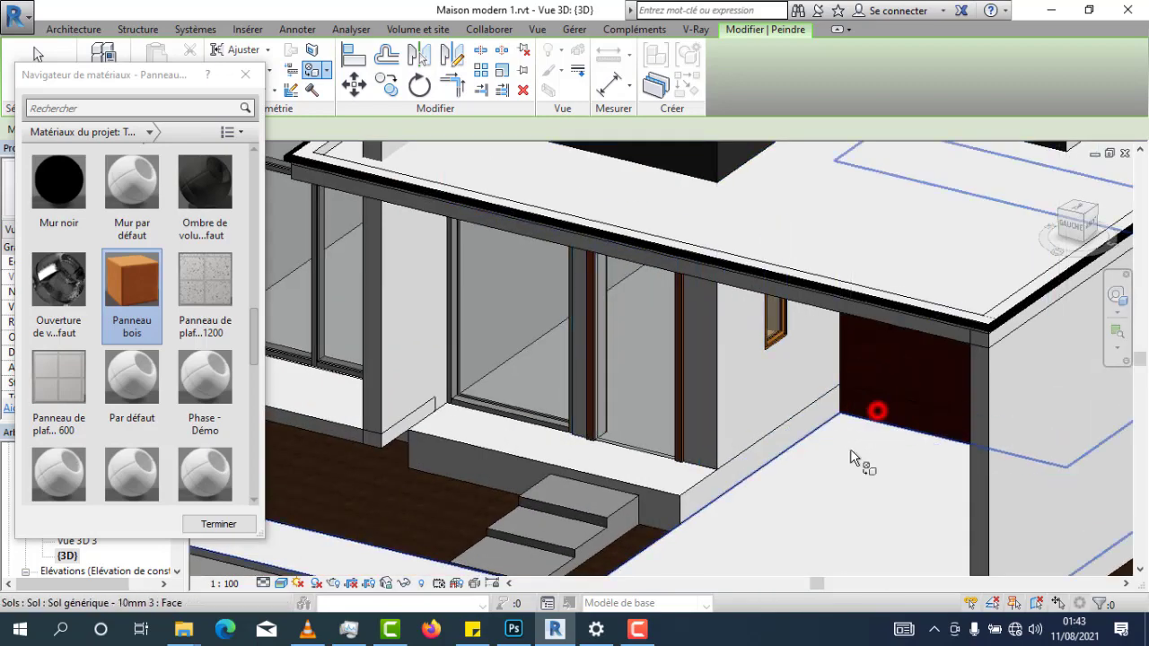
Paint the inner side wall of the covered parking area and the slab edge below it with Panneau bois
scroll(831, 452, down, 3)
shift+middle_drag(829, 451, 877, 401)
scroll(936, 415, up, 5)
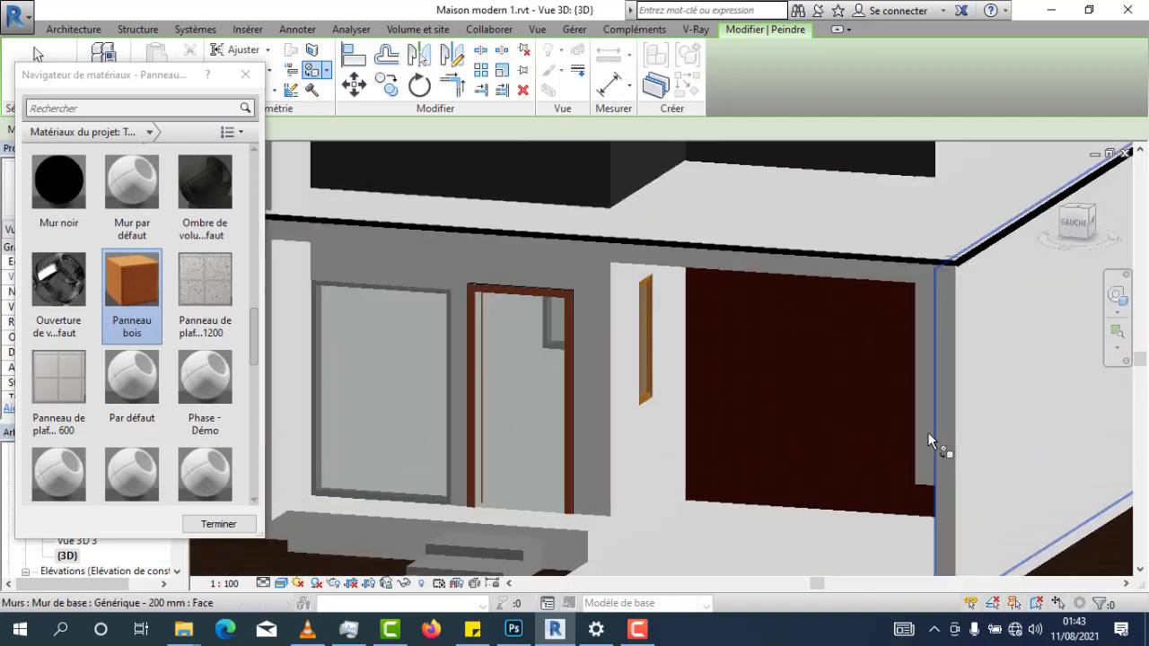
click(926, 433)
mouse_move(868, 493)
shift+middle_down()
mouse_move(924, 416)
mouse_move(880, 457)
mouse_move(870, 495)
shift+middle_up()
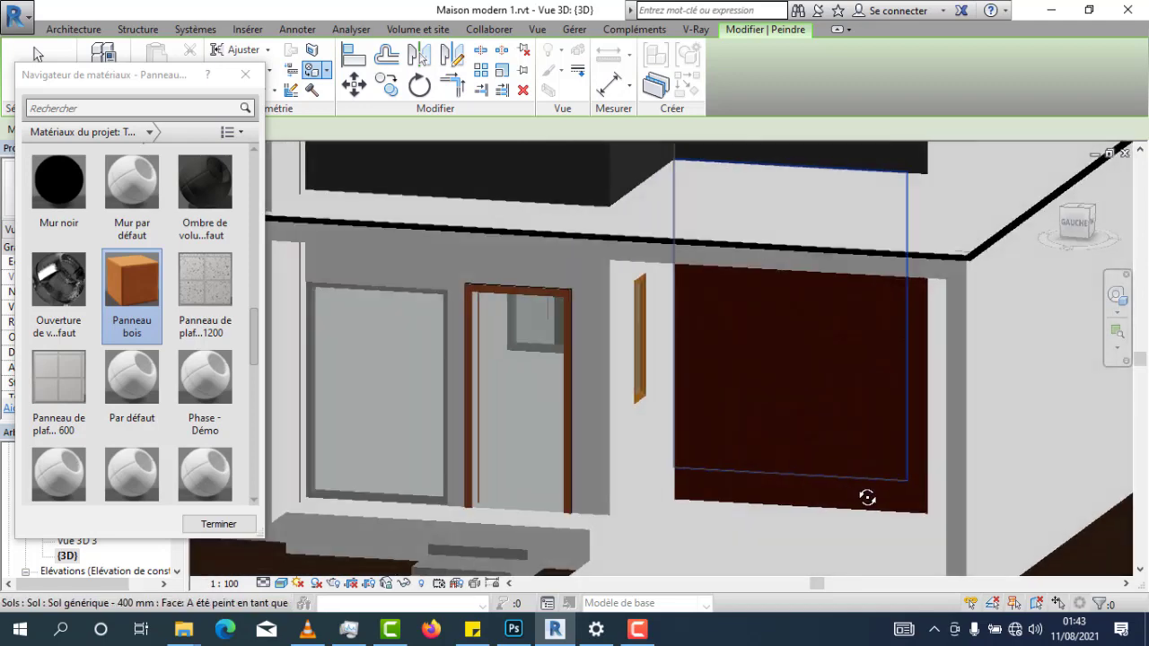
click(939, 446)
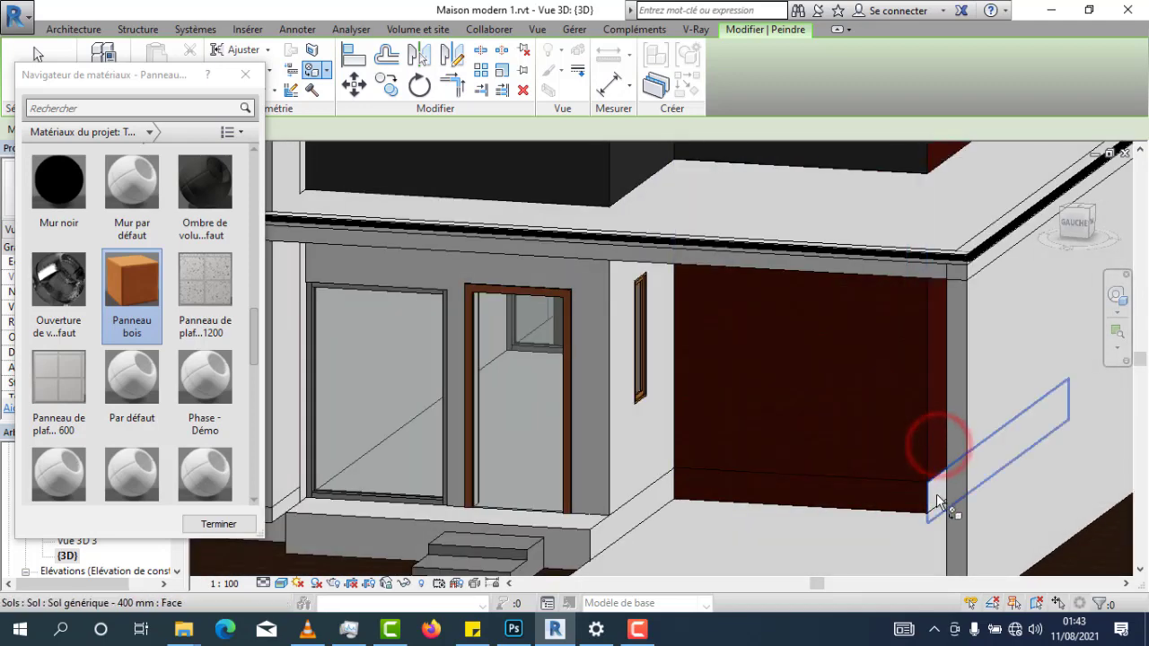
click(937, 496)
Examine the Panneau bois texture settings and the wood grain on the painted wall beside the tall window, and leave the Paint command
scroll(877, 431, down, 3)
shift+middle_drag(873, 431, 716, 498)
scroll(774, 371, up, 3)
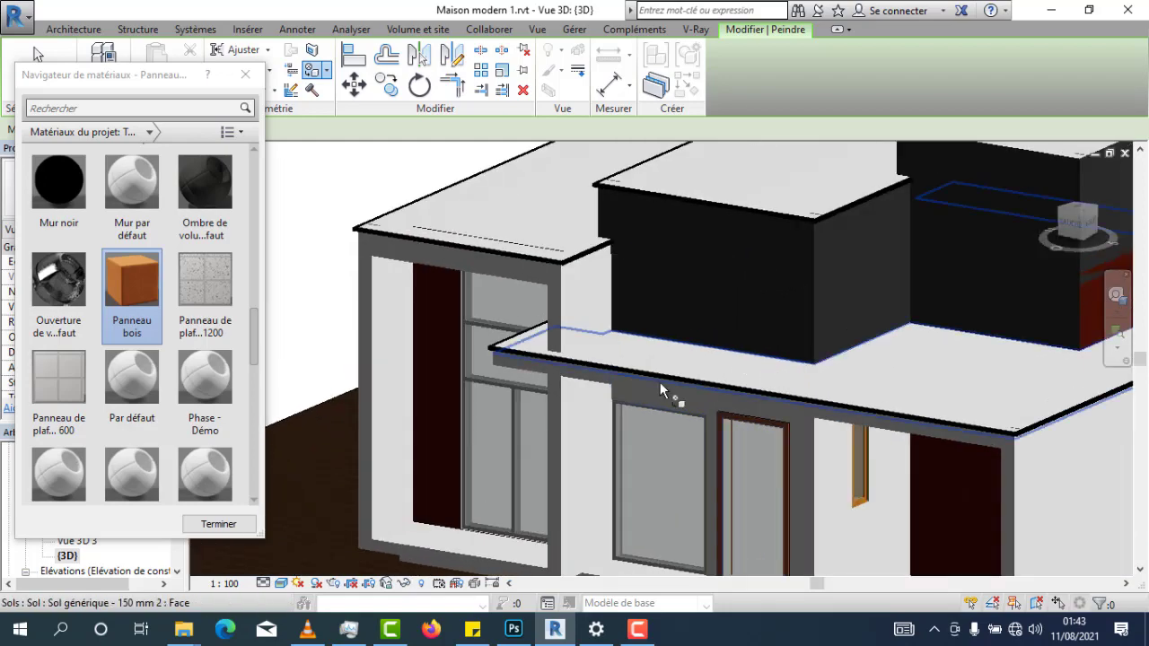
scroll(648, 384, down, 2)
scroll(575, 372, up, 3)
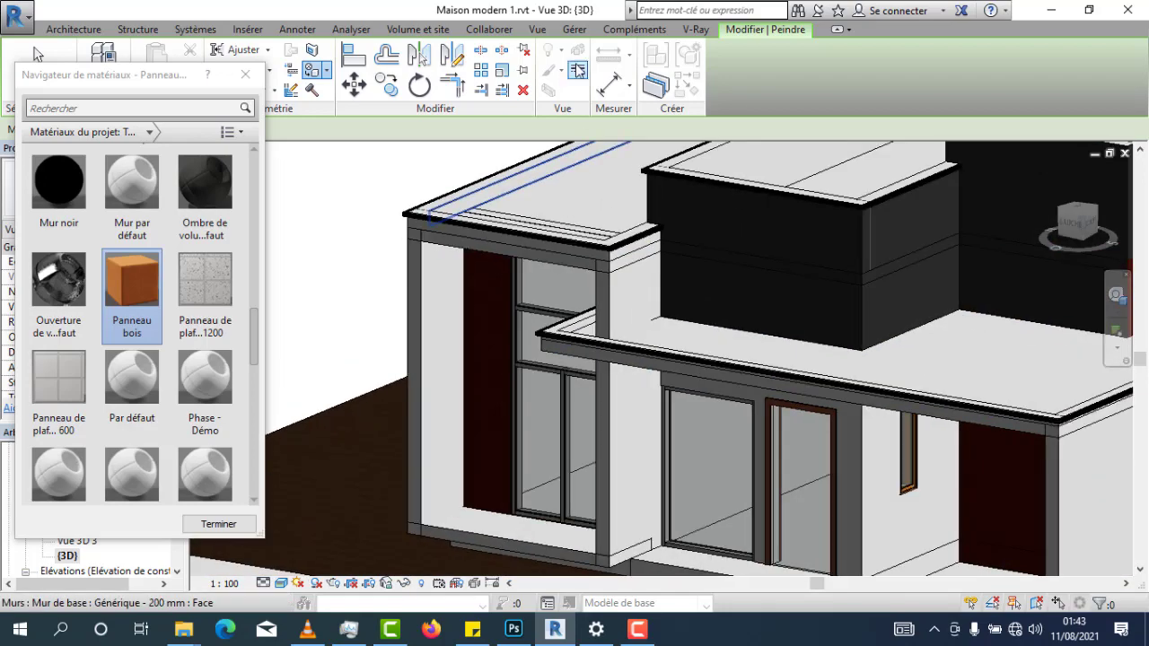
click(579, 30)
click(103, 55)
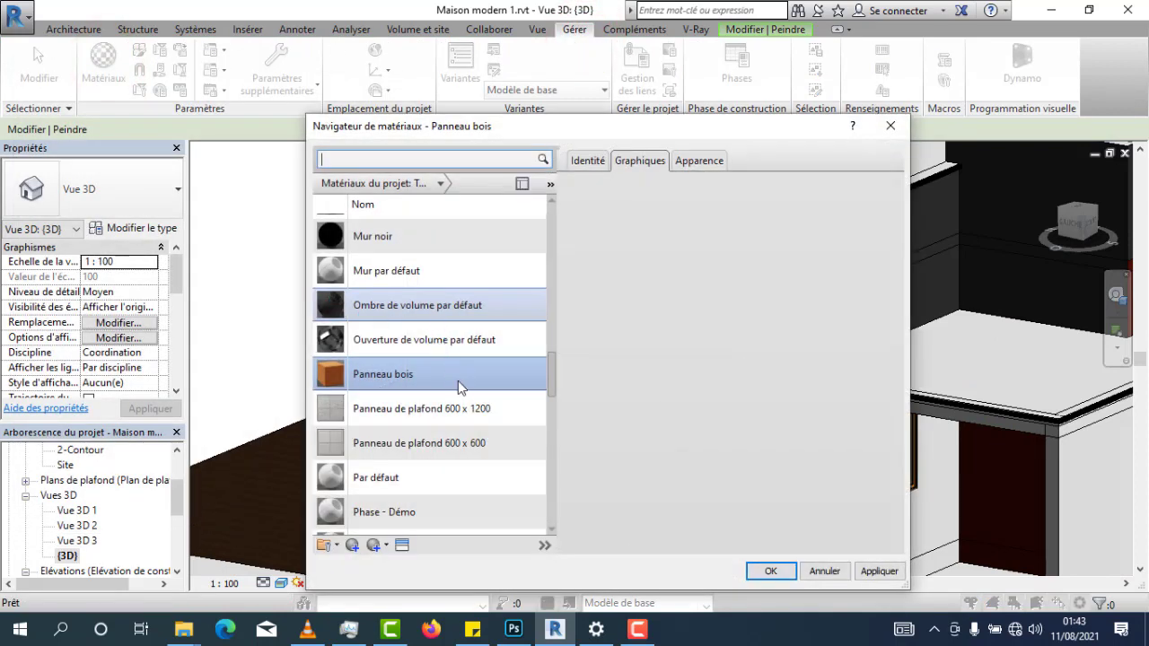
click(699, 160)
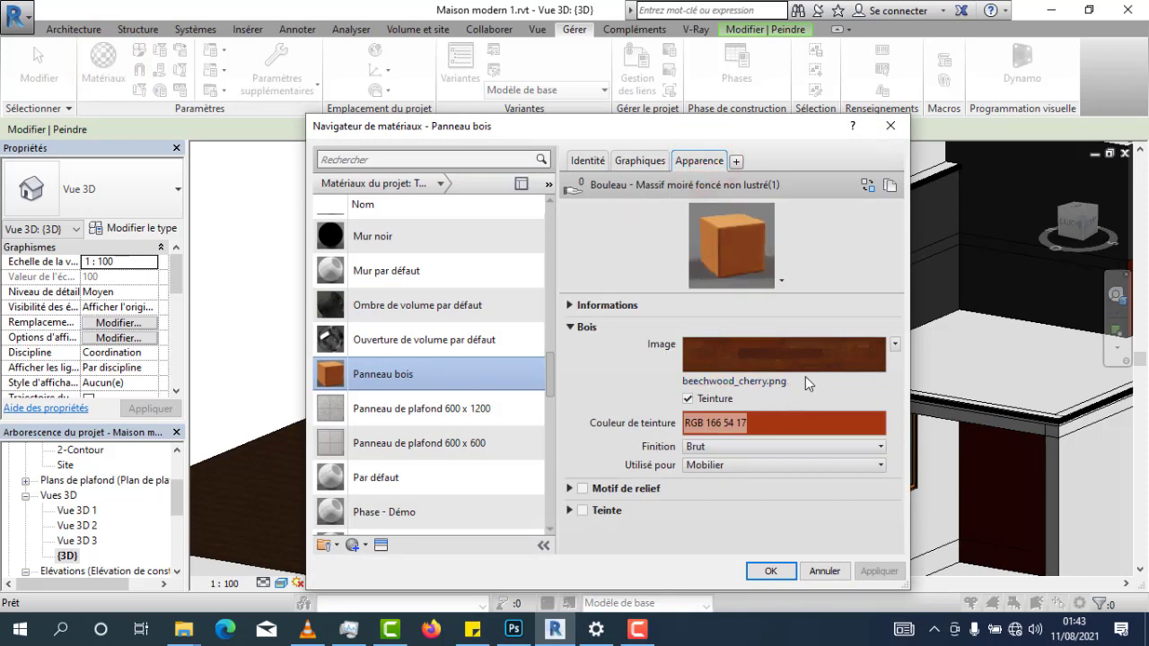
click(750, 362)
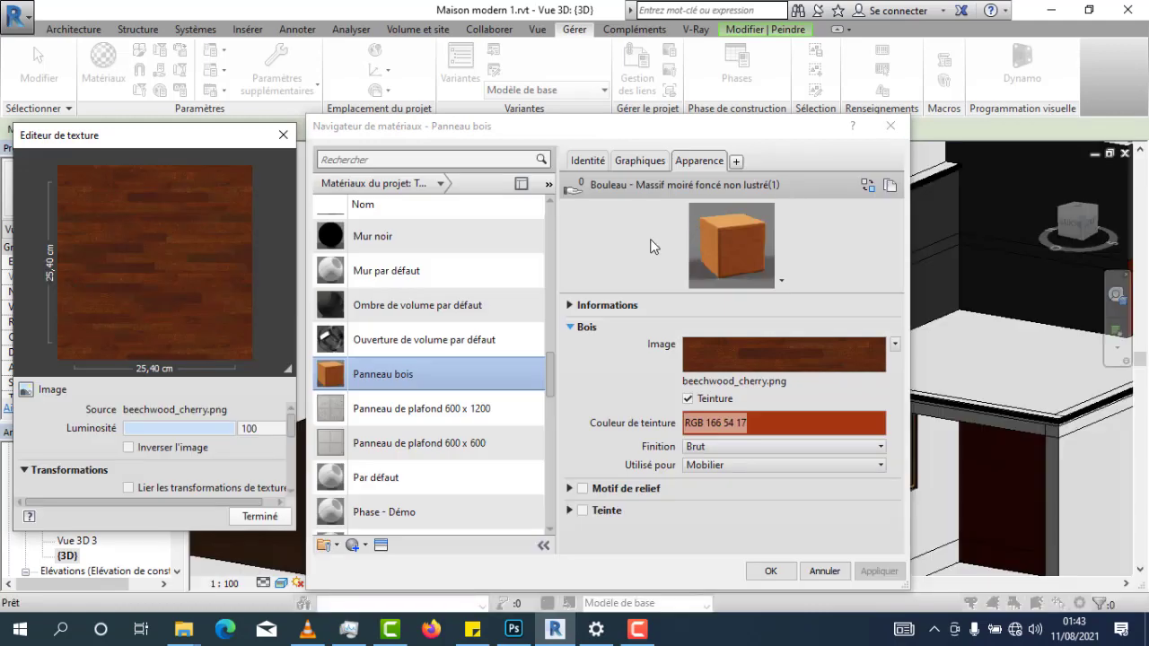
click(889, 126)
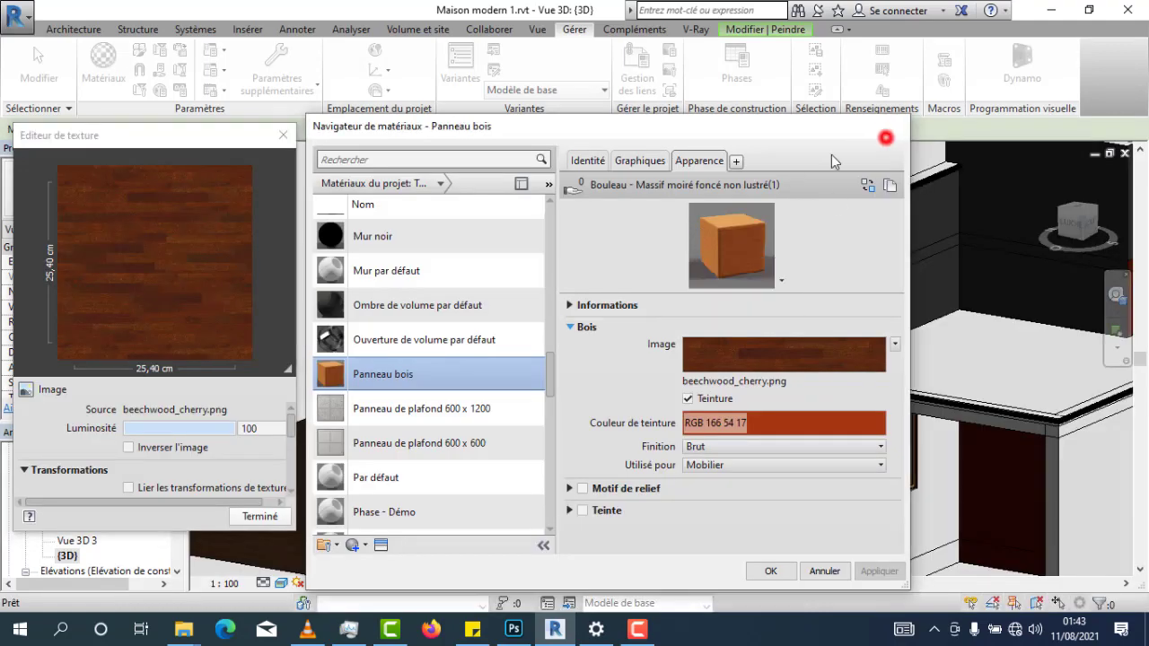
scroll(514, 460, up, 10)
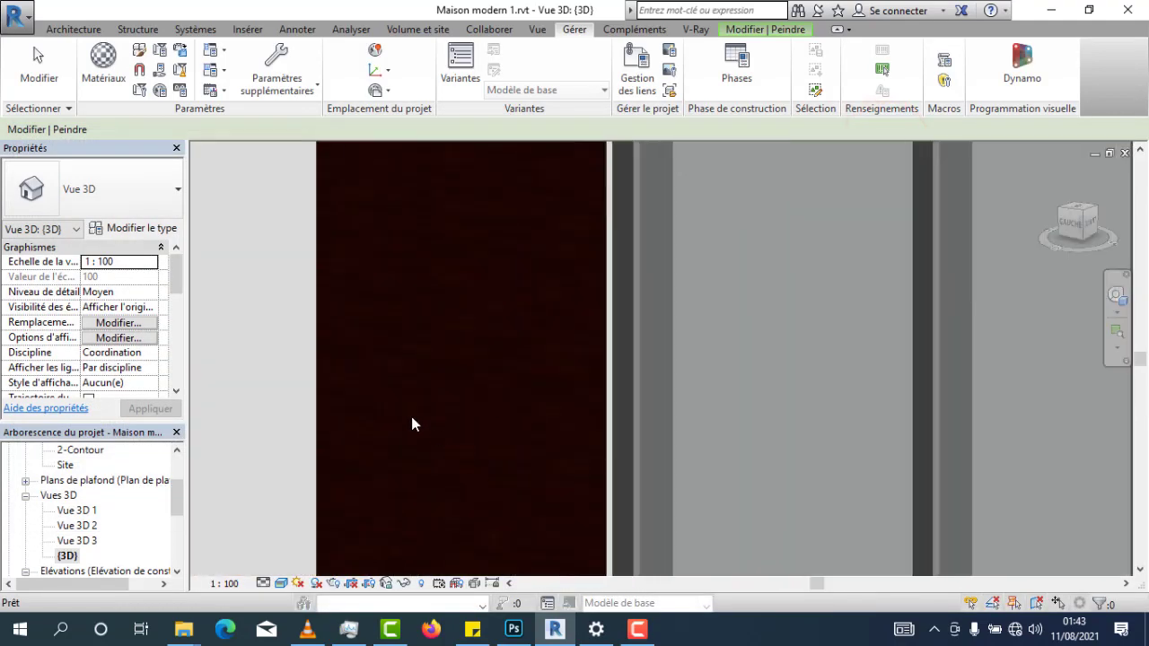
key(Escape)
scroll(664, 332, down, 2)
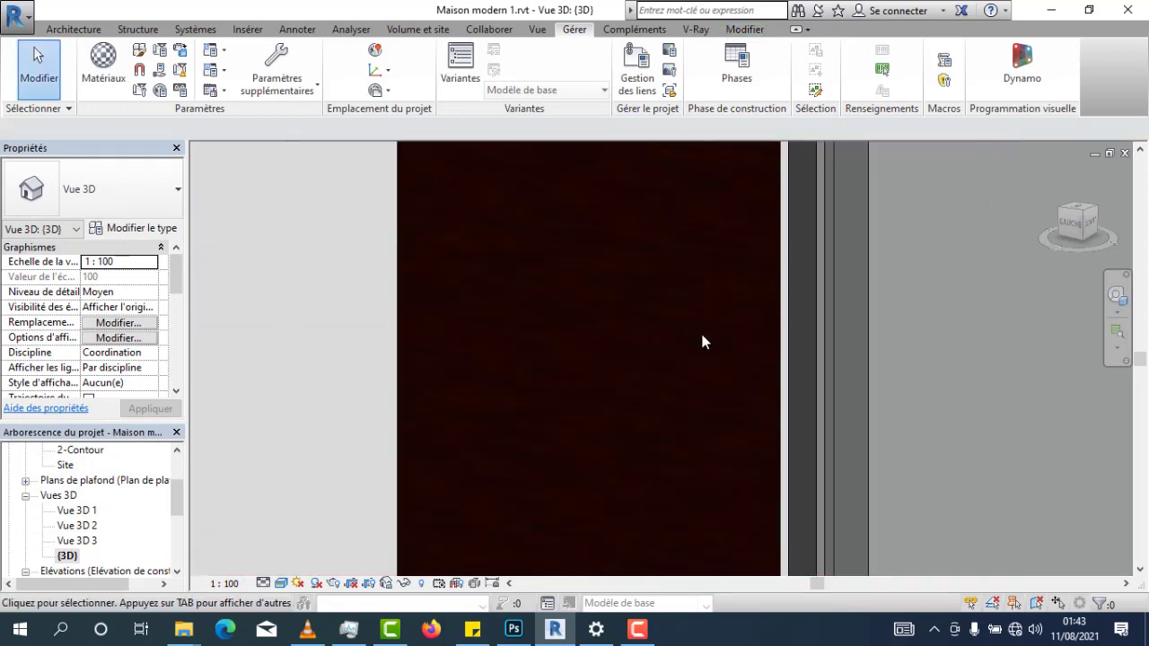
scroll(585, 368, down, 5)
scroll(624, 377, up, 3)
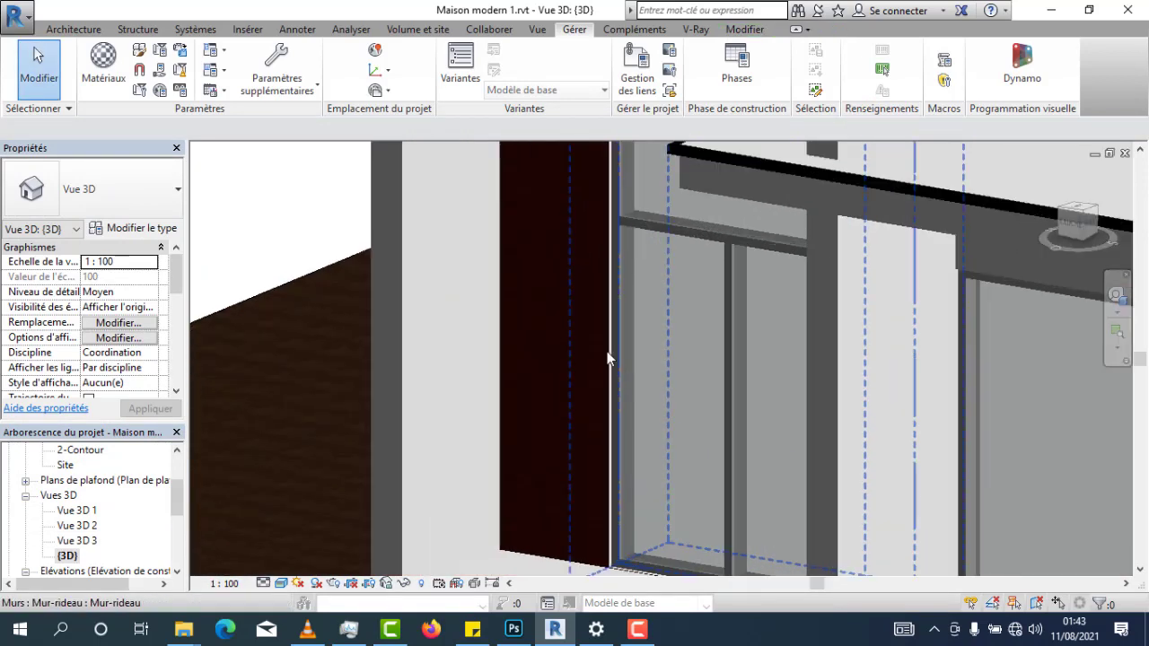
Set the sample width of the Panneau bois material's wood image to 100 cm, keeping width and height linked, and accept the material
click(102, 61)
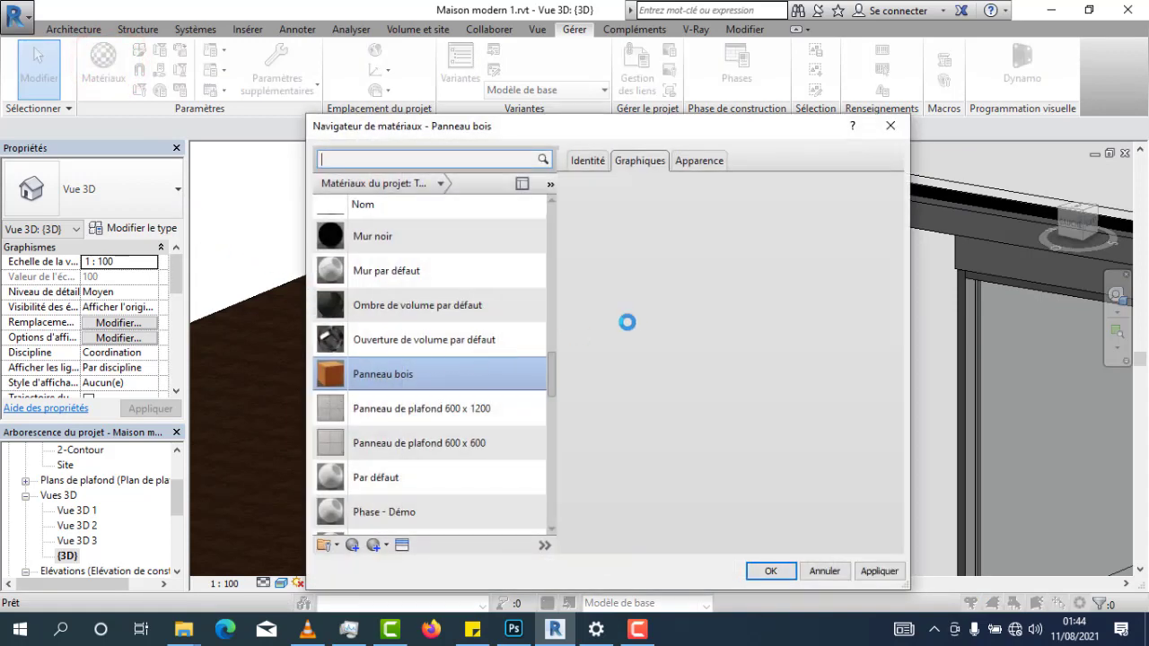
click(700, 161)
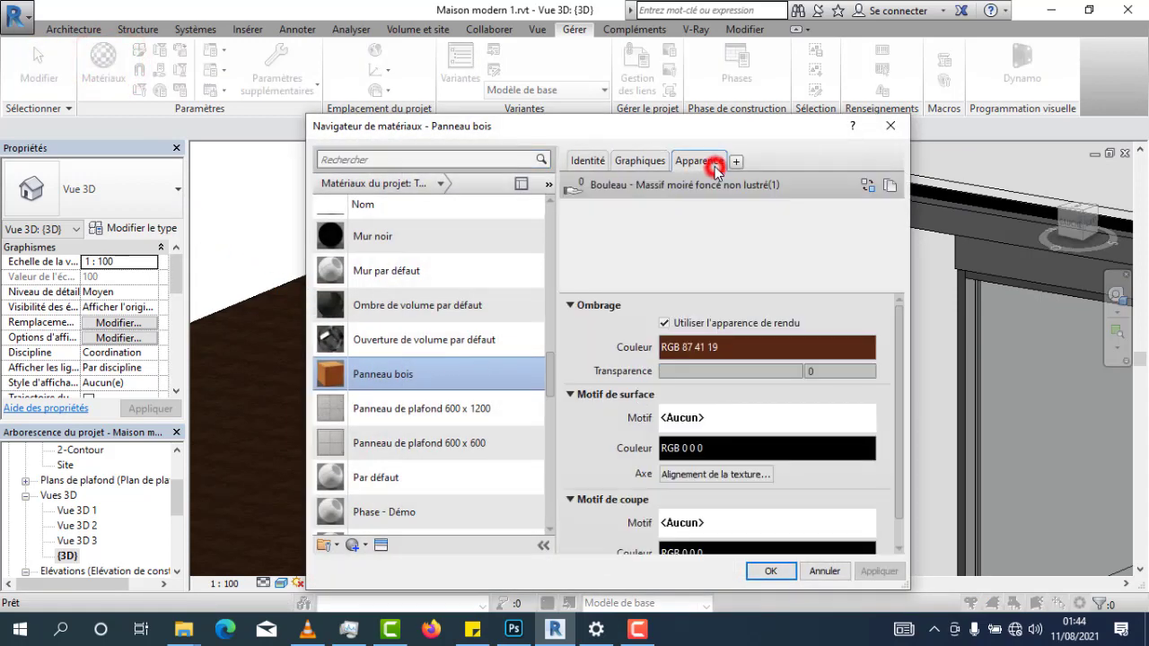
click(781, 358)
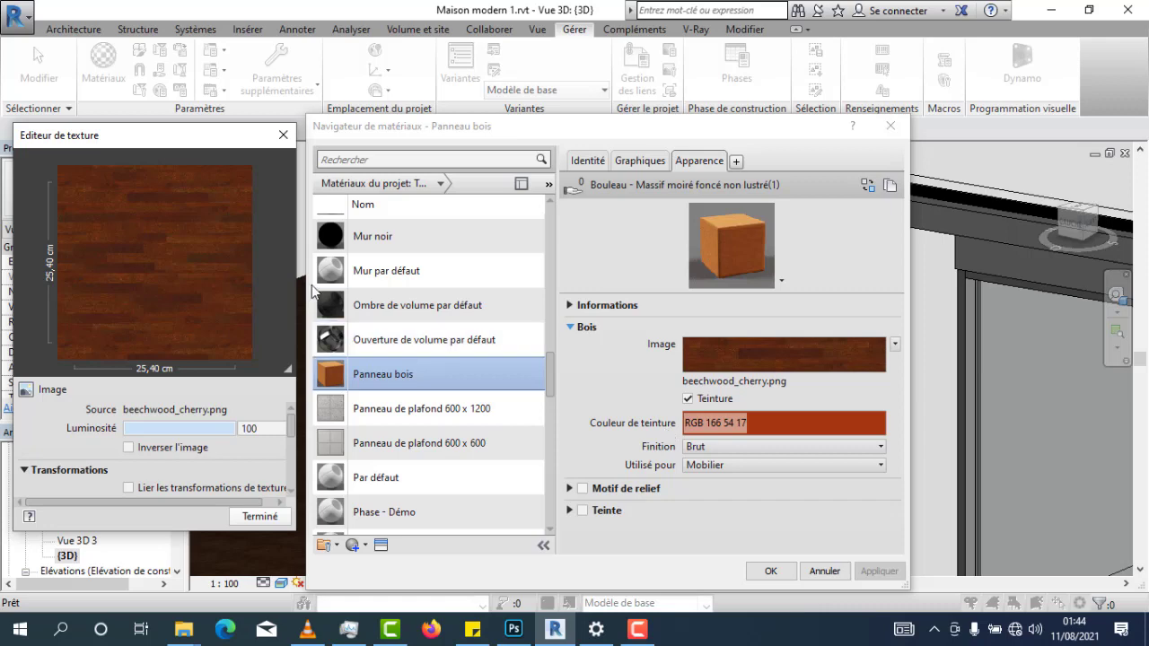
click(266, 429)
scroll(247, 471, down, 3)
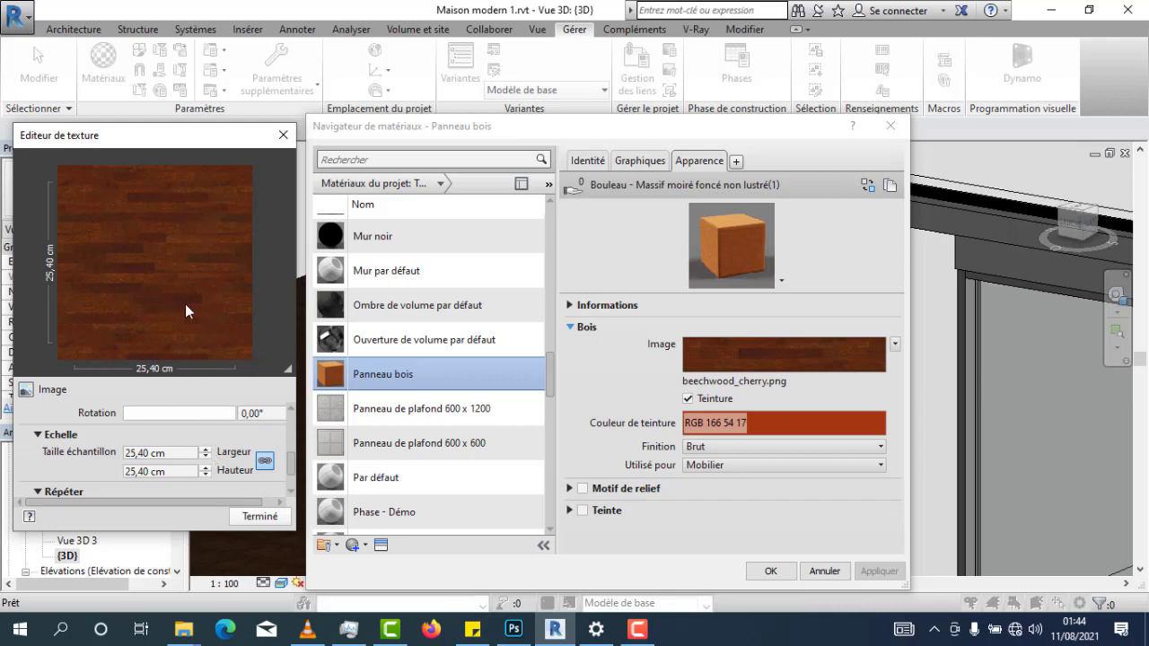
double_click(185, 454)
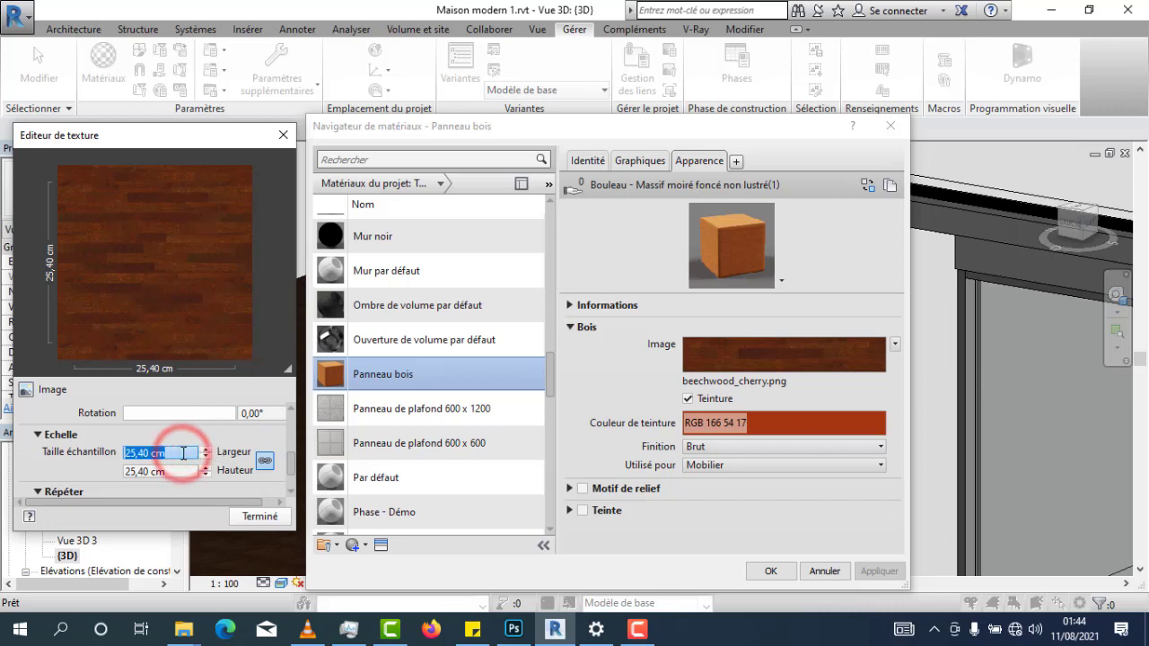
text(1)
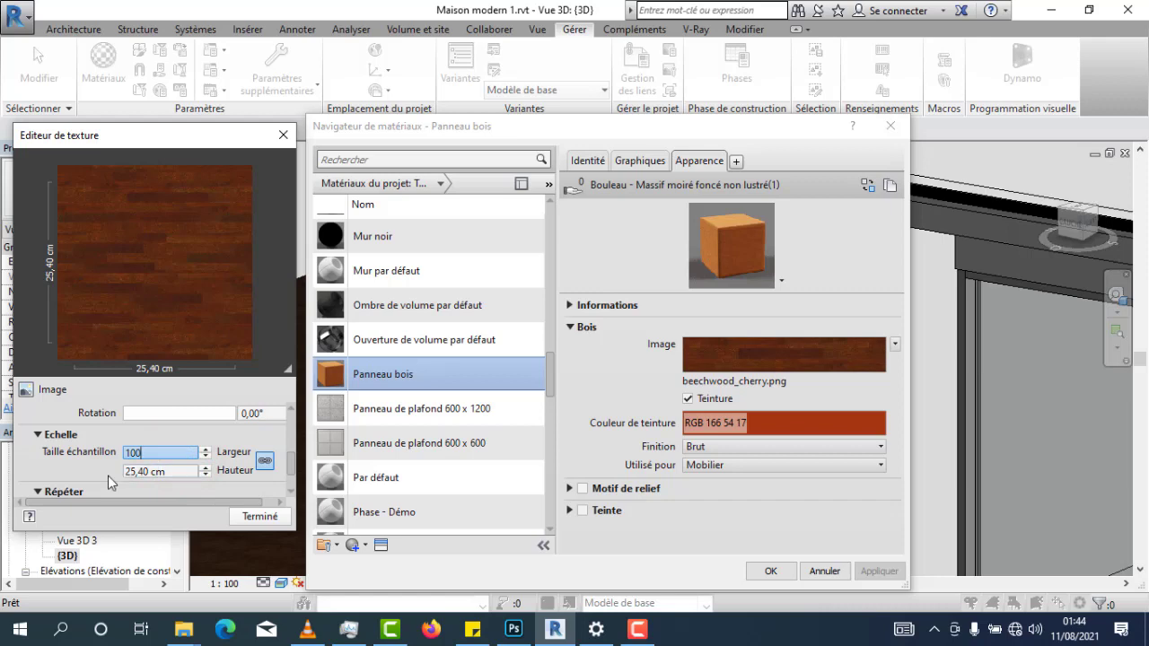
text(00)
click(108, 476)
click(260, 516)
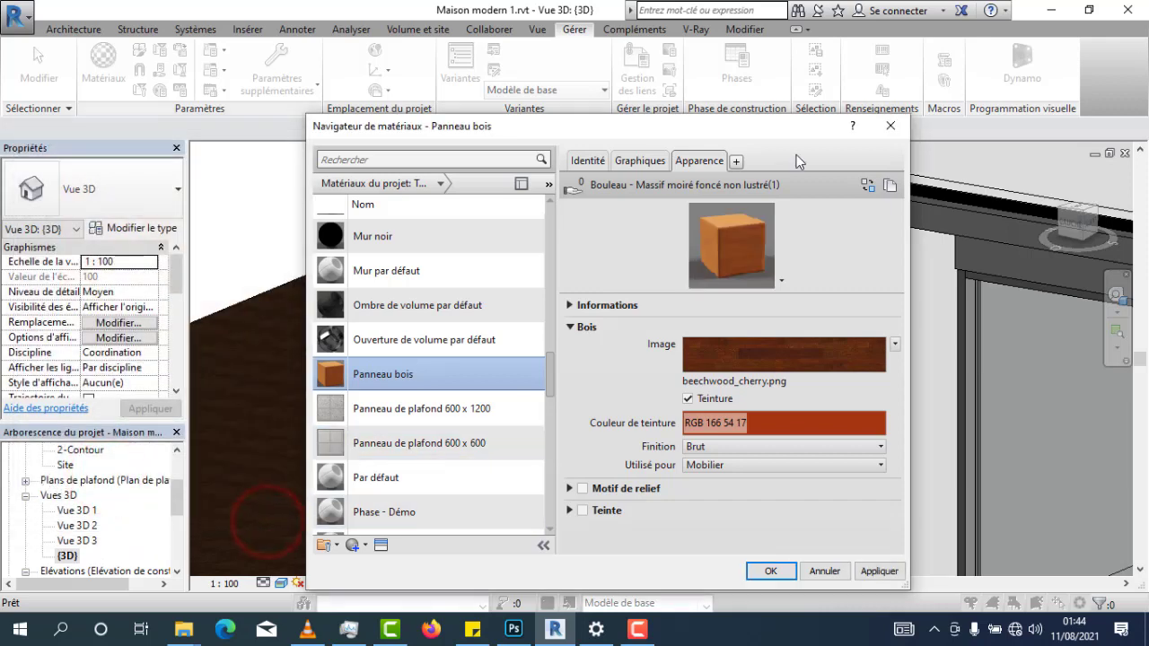
click(775, 569)
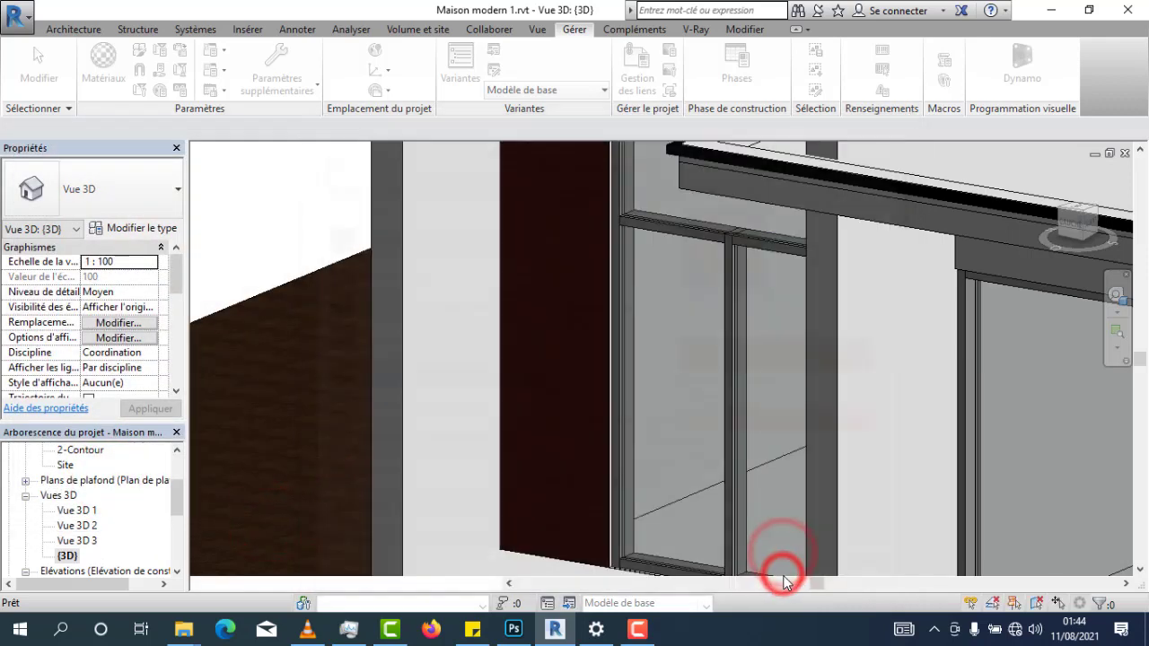
Examine the rescaled wood grain on the wall beside the tall window and on the covered parking wall
scroll(520, 377, up, 5)
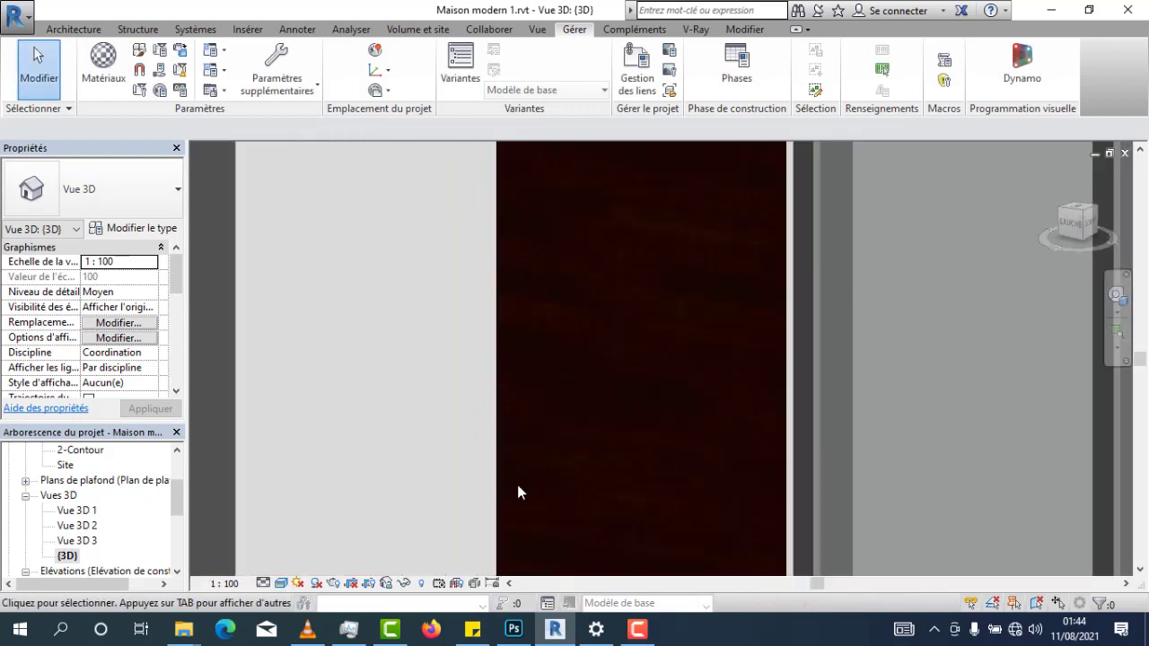
scroll(592, 388, down, 3)
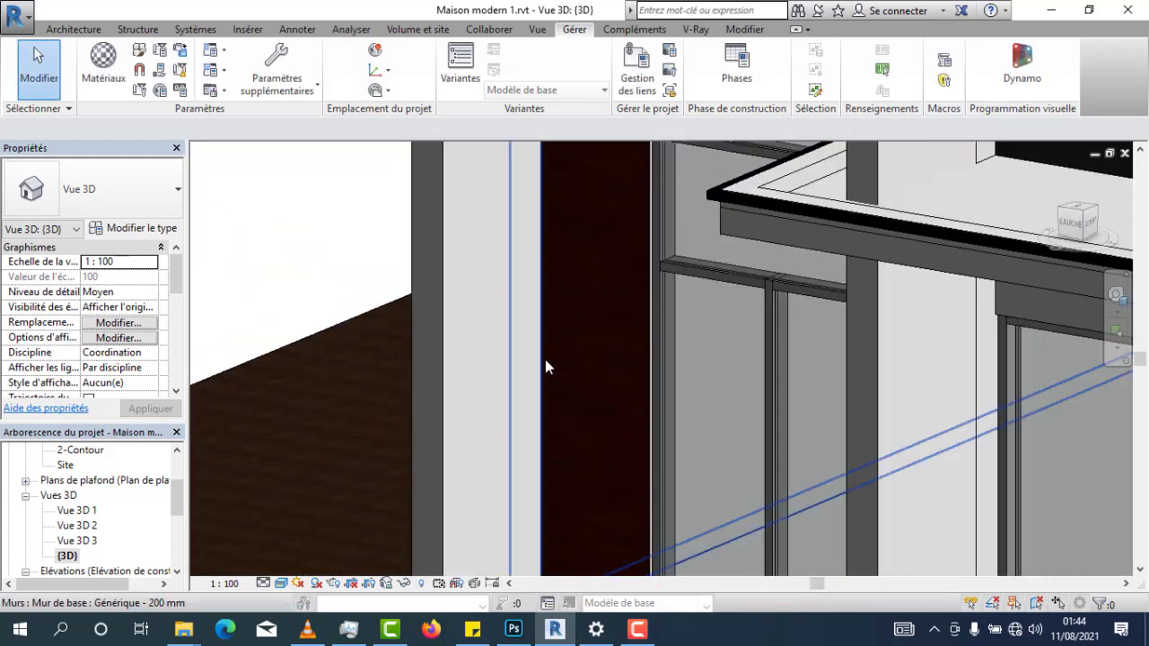
shift+middle_drag(545, 364, 570, 355)
scroll(620, 386, down, 5)
shift+middle_drag(667, 413, 801, 427)
scroll(801, 427, up, 5)
scroll(790, 379, down, 5)
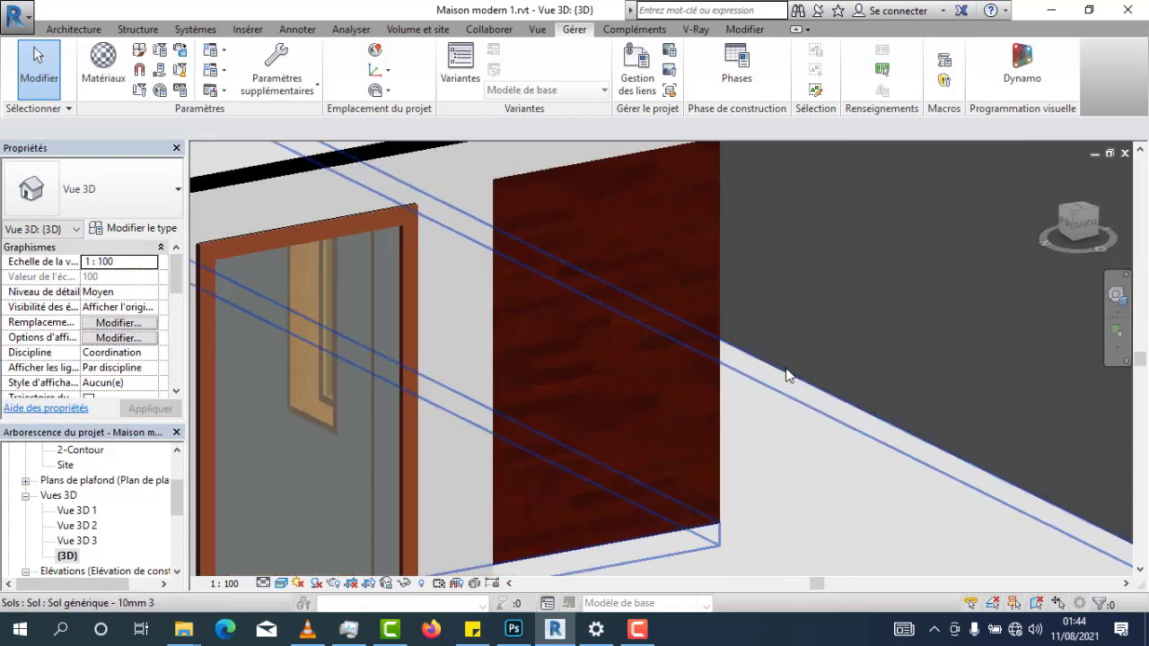
shift+middle_drag(790, 378, 643, 472)
Set the door material of the front entrance door's type, 090 x 210mm 2, to Panneau bois
scroll(642, 473, up, 4)
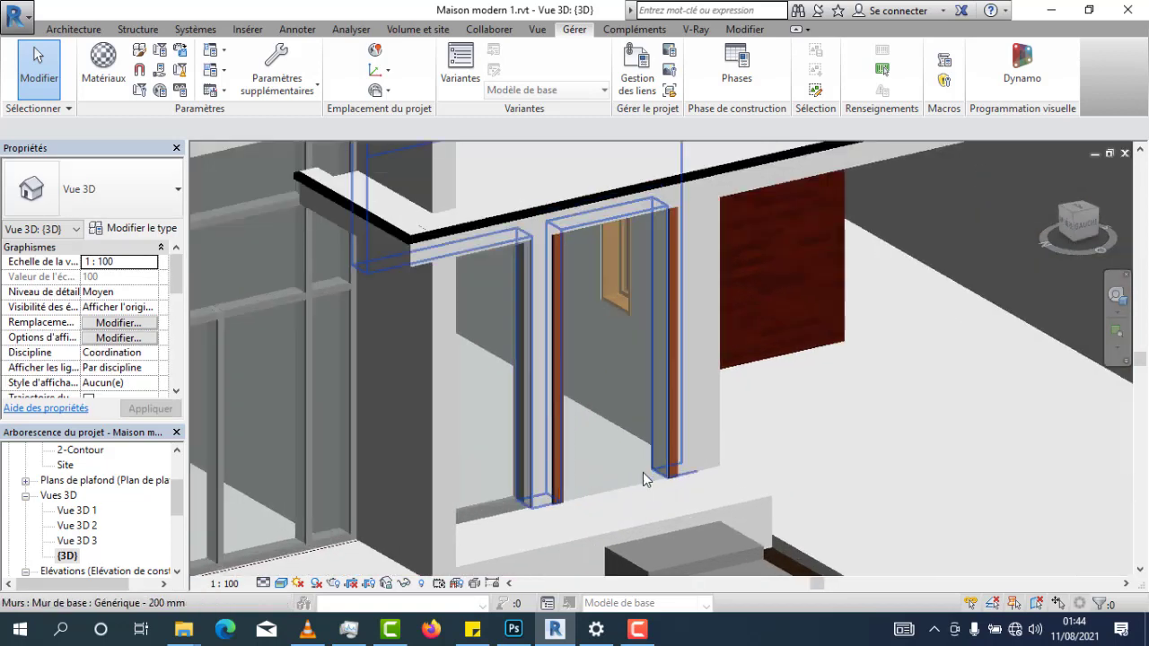
click(643, 472)
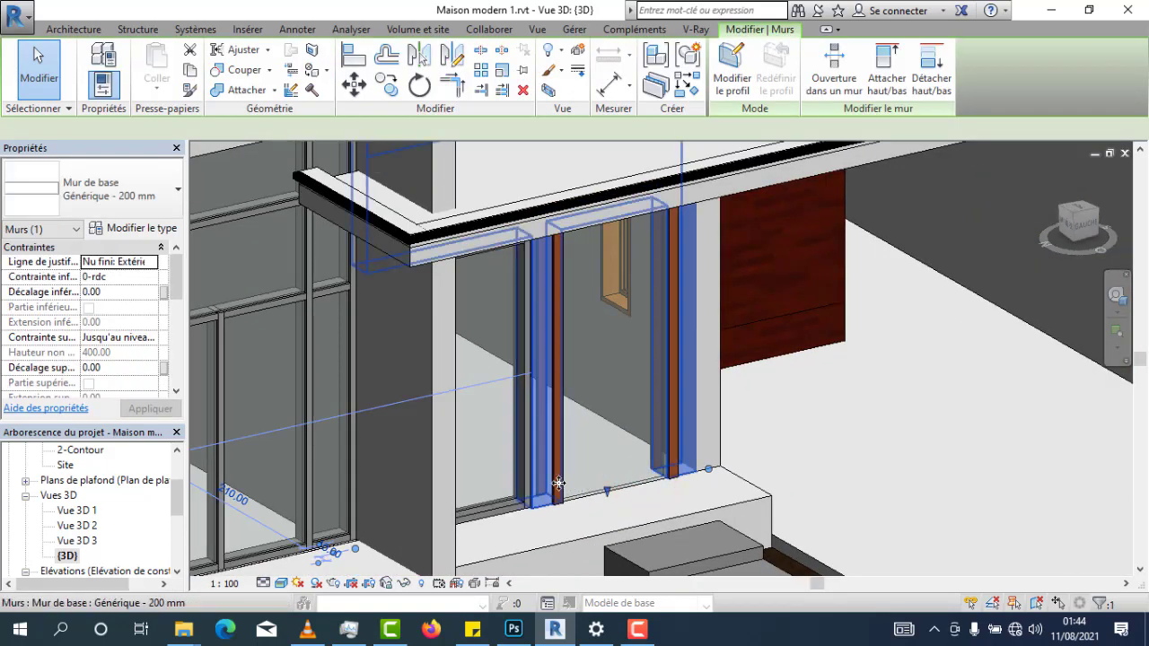
click(628, 485)
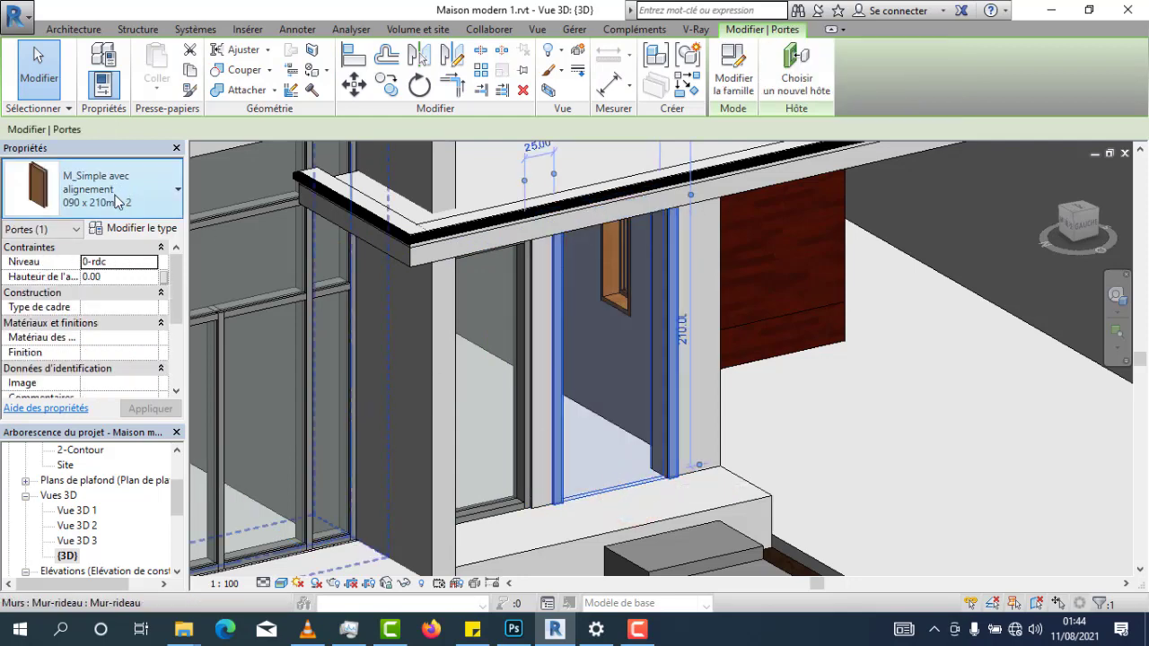
click(135, 229)
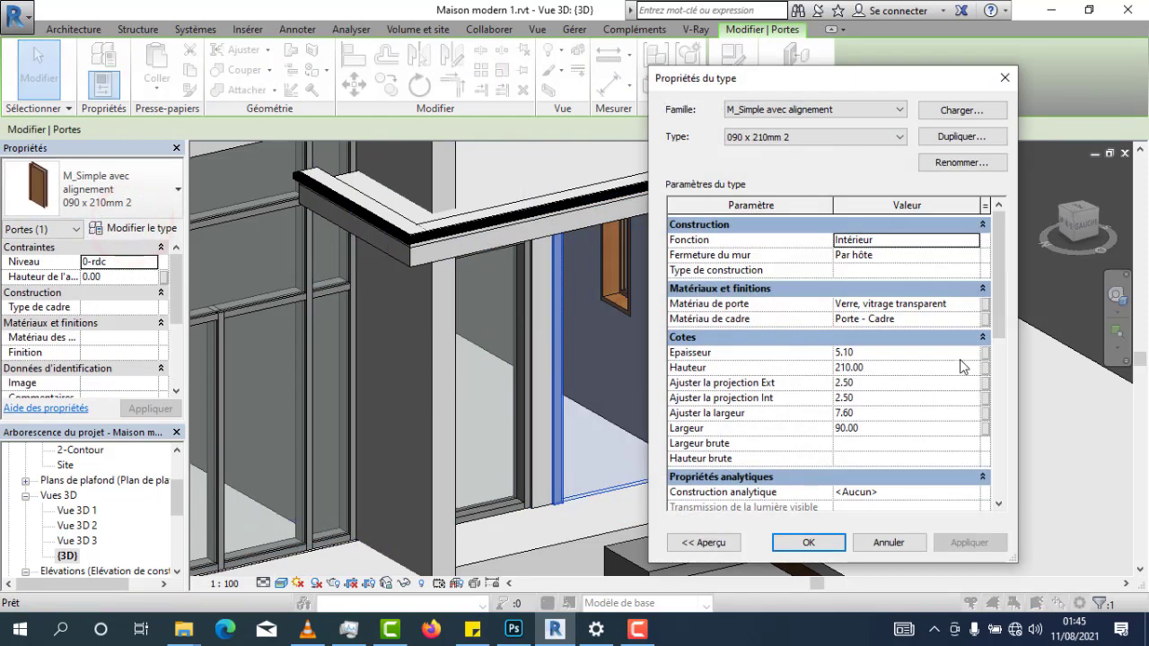
click(971, 307)
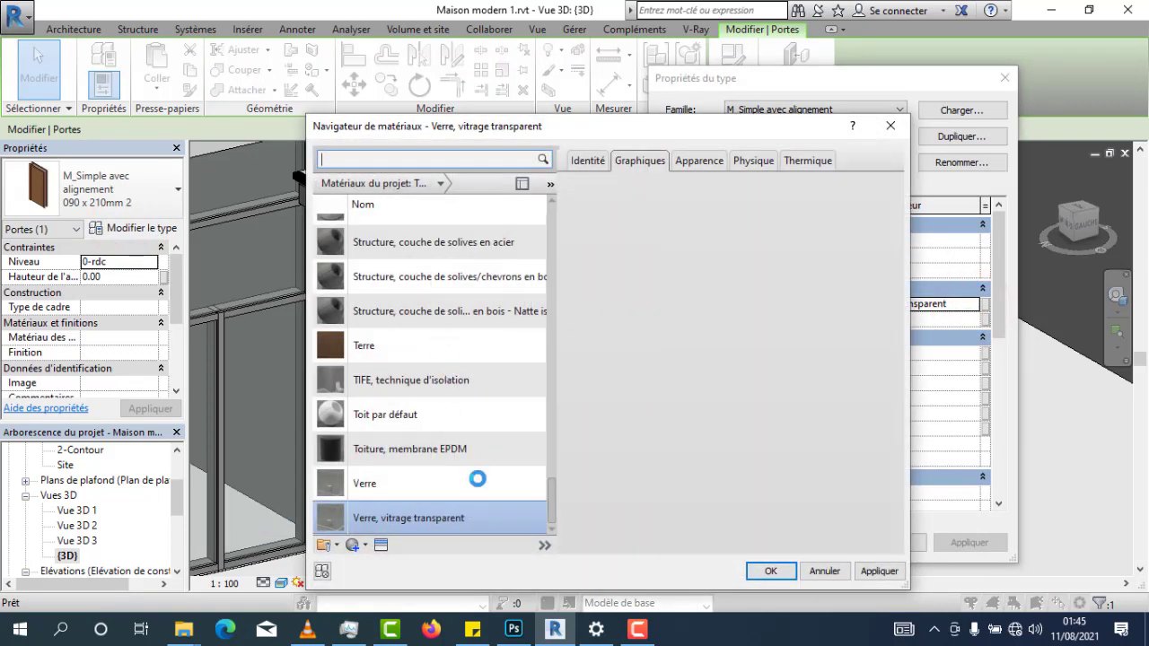
scroll(472, 457, up, 10)
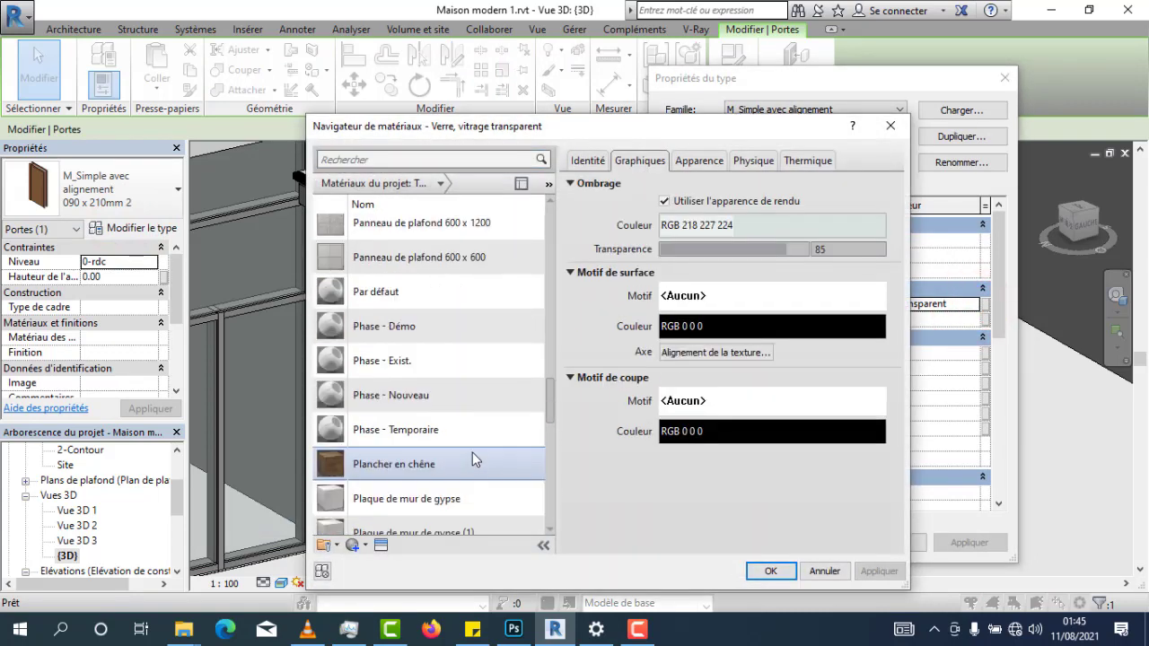
scroll(472, 453, up, 9)
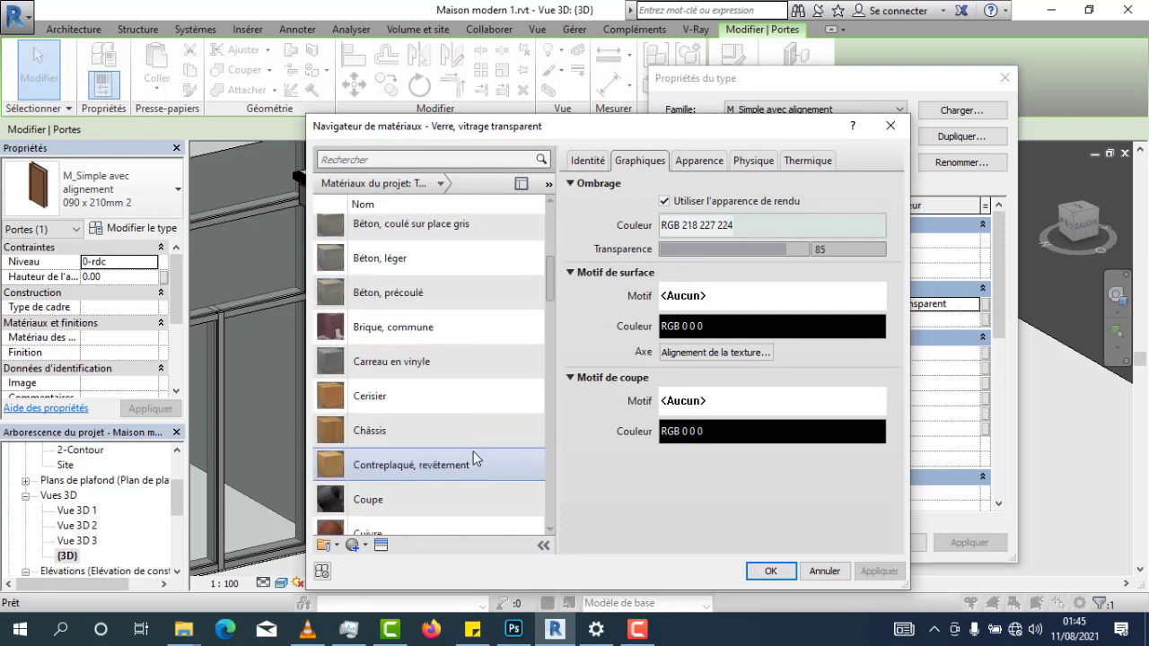
scroll(474, 448, down, 1)
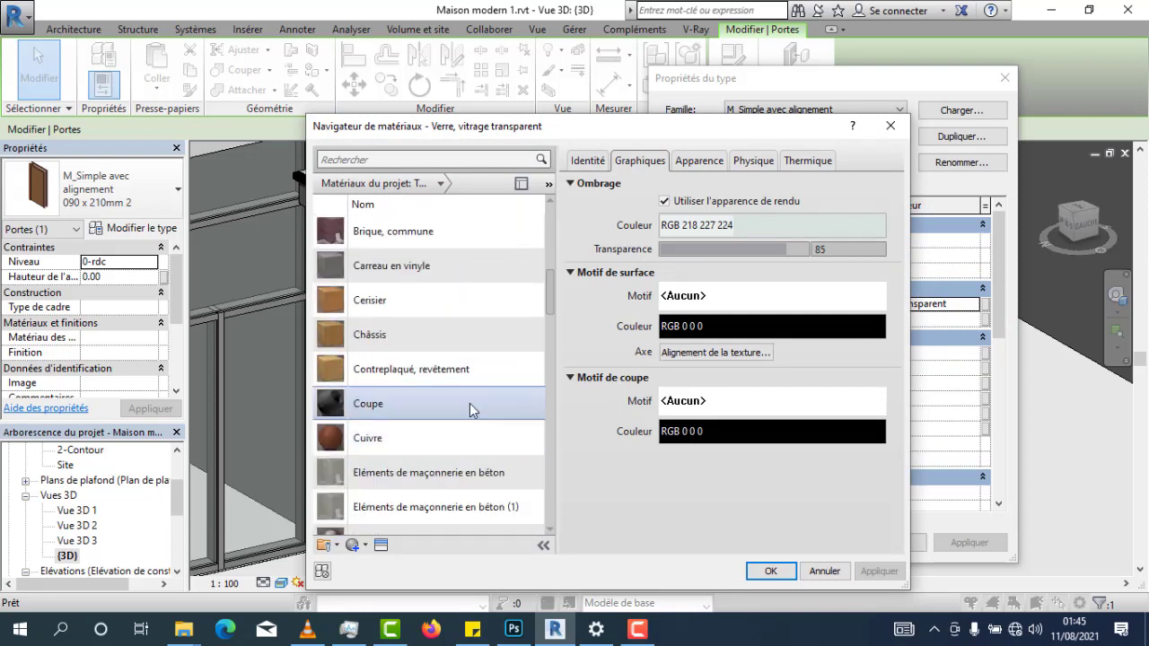
scroll(470, 402, up, 1)
scroll(467, 409, up, 1)
scroll(464, 412, up, 2)
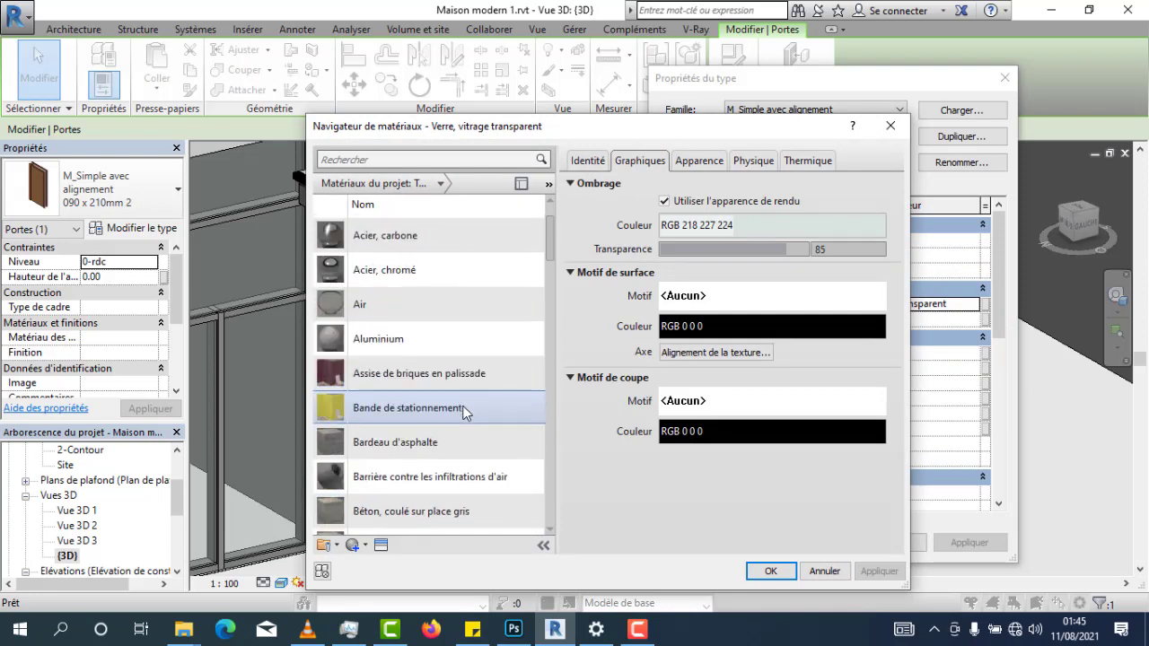
scroll(462, 413, down, 10)
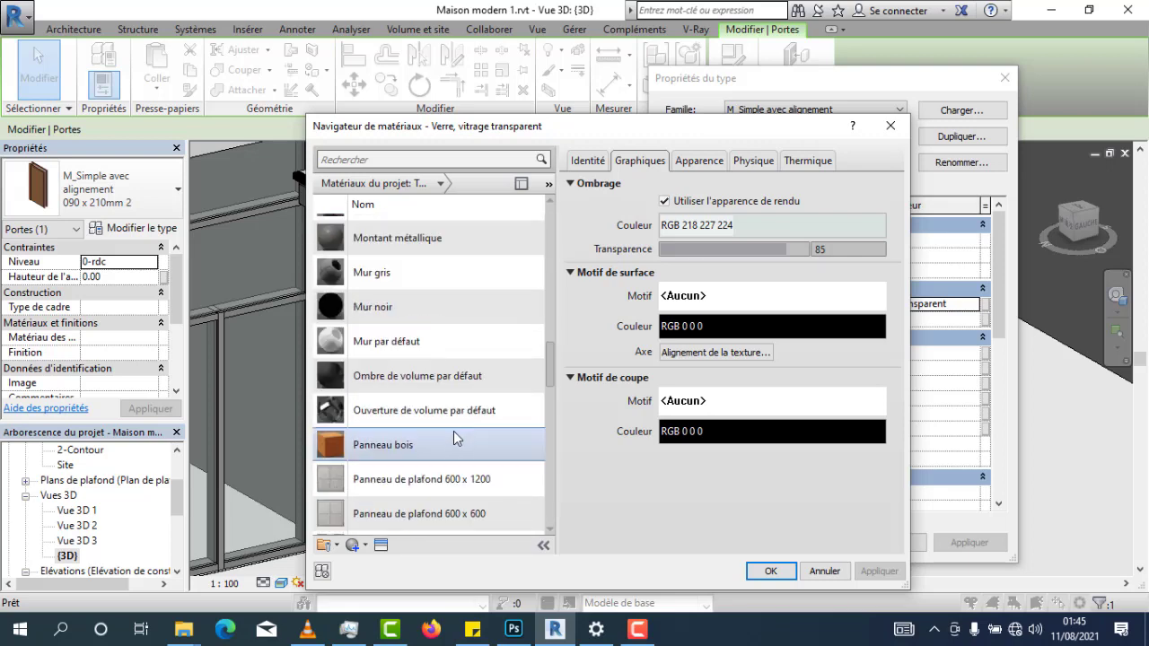
scroll(454, 431, down, 2)
click(403, 254)
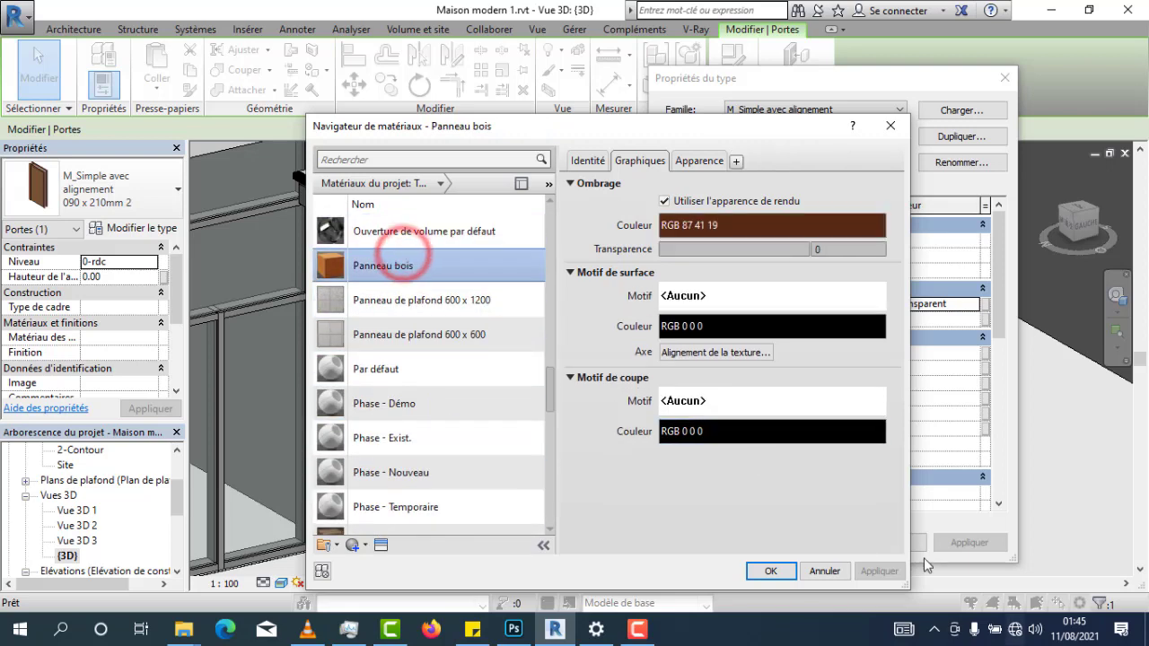
click(777, 570)
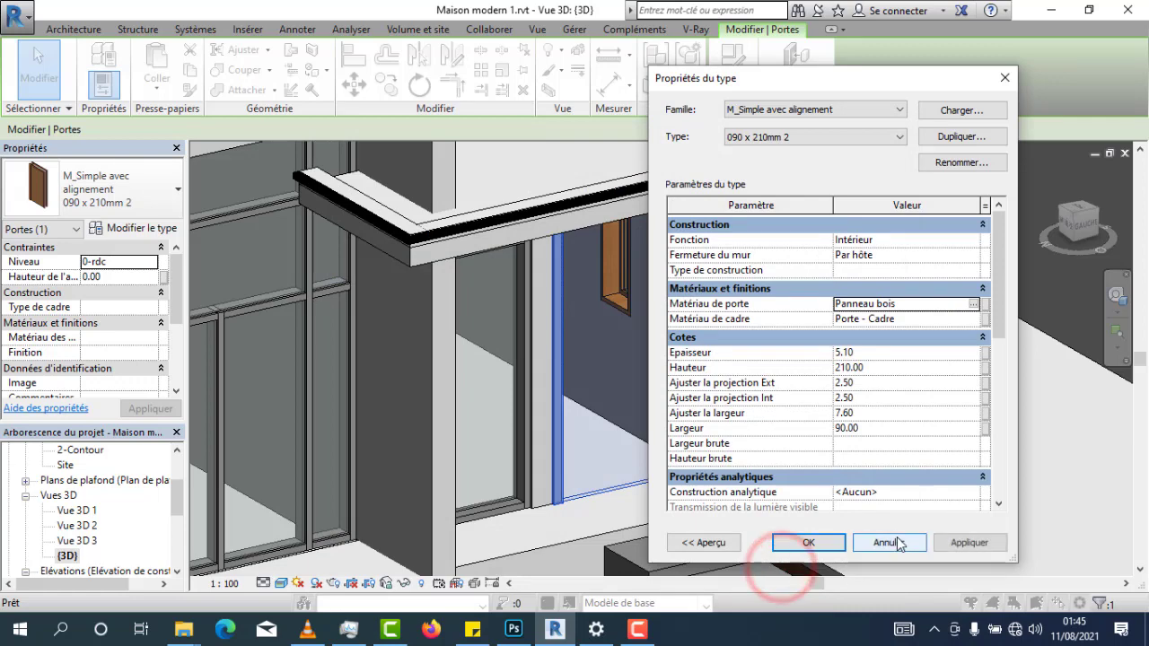
click(967, 543)
click(816, 544)
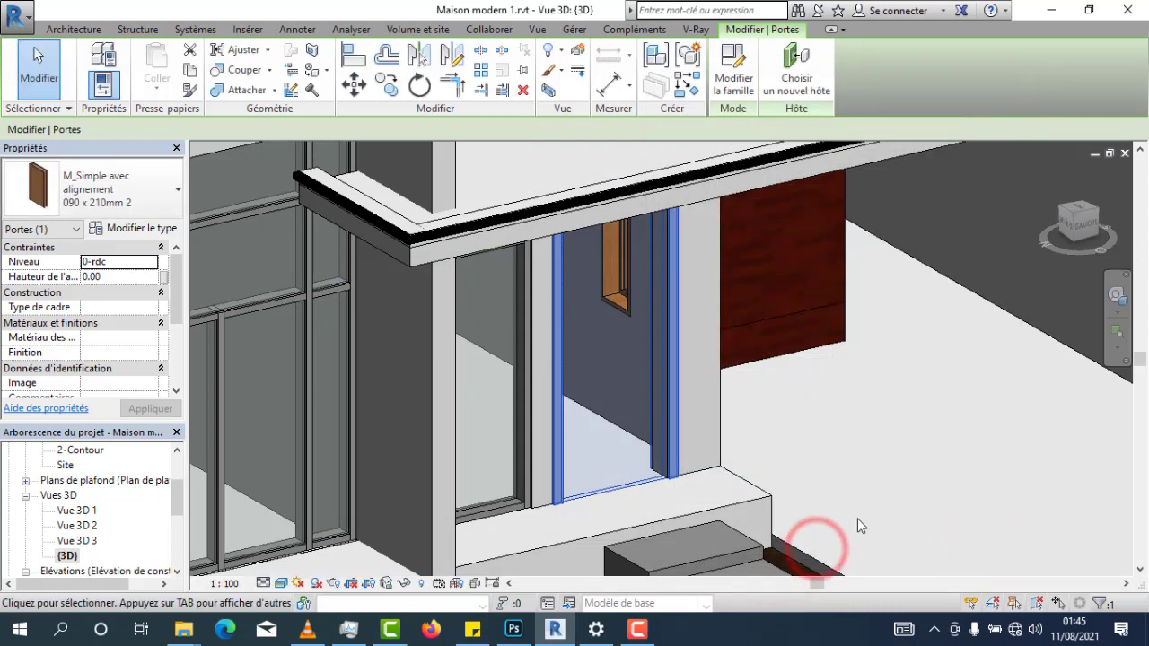
click(874, 510)
Examine the front door and wood cladding on the facade in the {3D} view and in the Vue 3D 3 perspective
scroll(774, 442, down, 5)
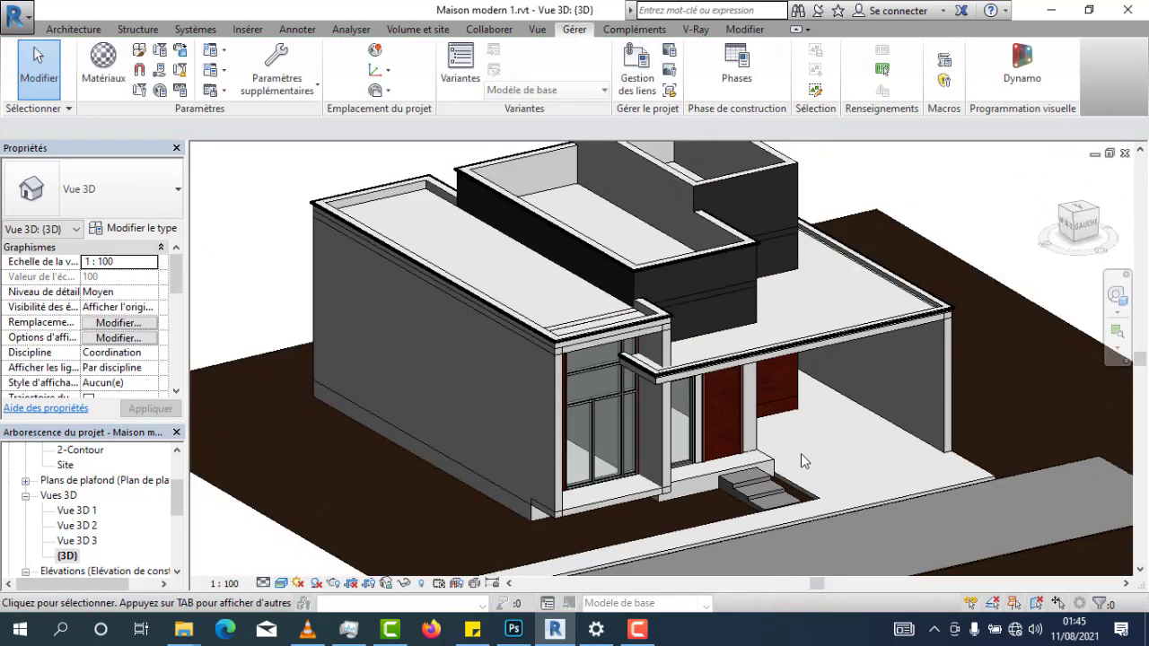
shift+middle_drag(801, 453, 875, 509)
scroll(876, 507, up, 4)
scroll(697, 473, up, 2)
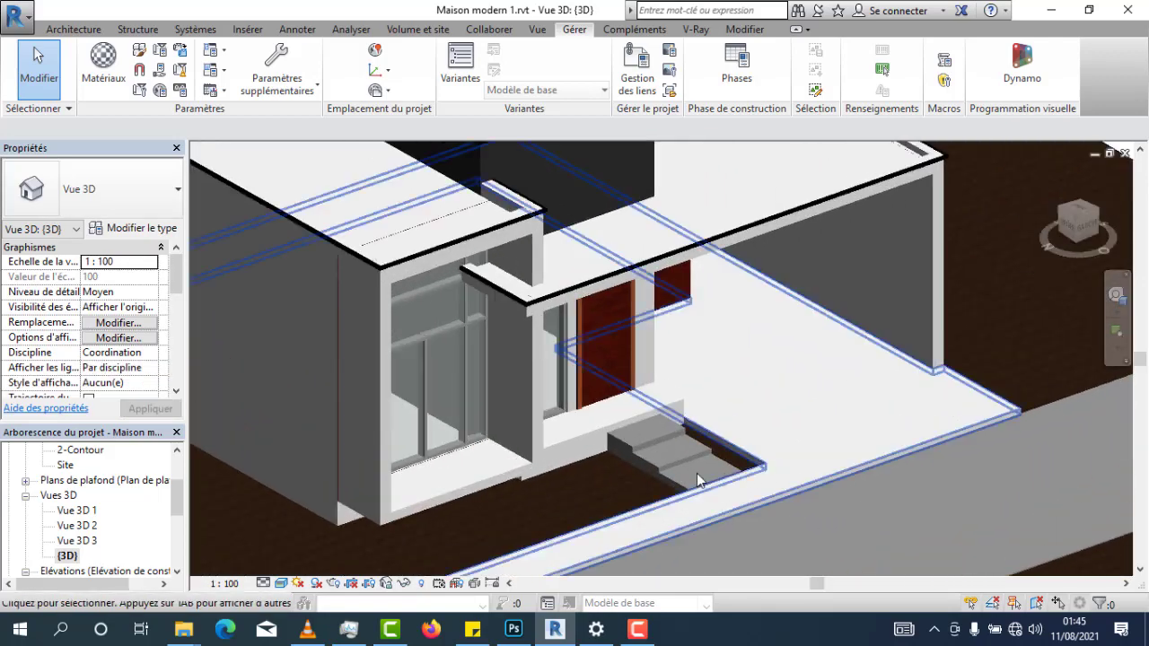
scroll(696, 473, down, 6)
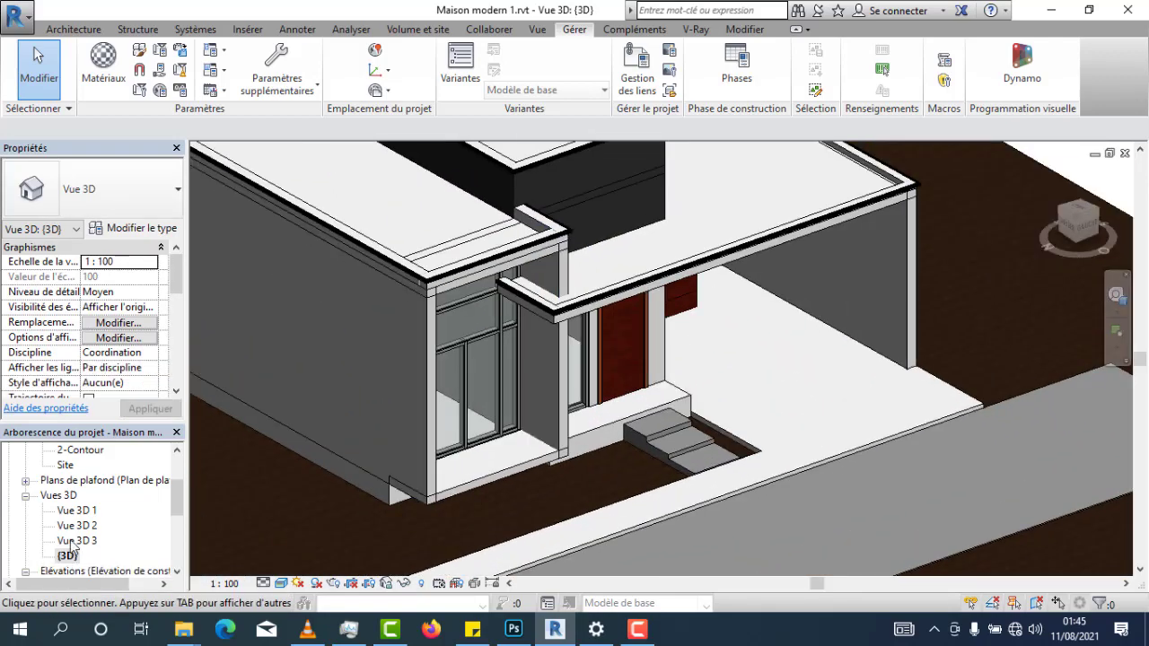
double_click(77, 540)
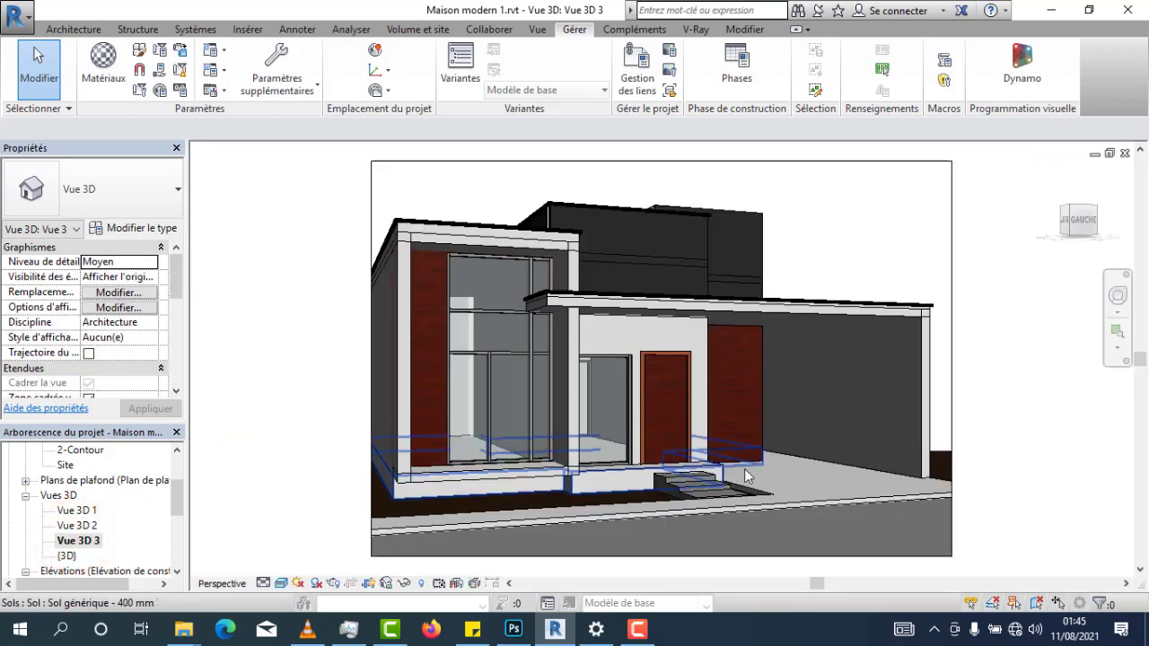
scroll(798, 468, up, 3)
scroll(719, 467, down, 2)
scroll(710, 473, down, 3)
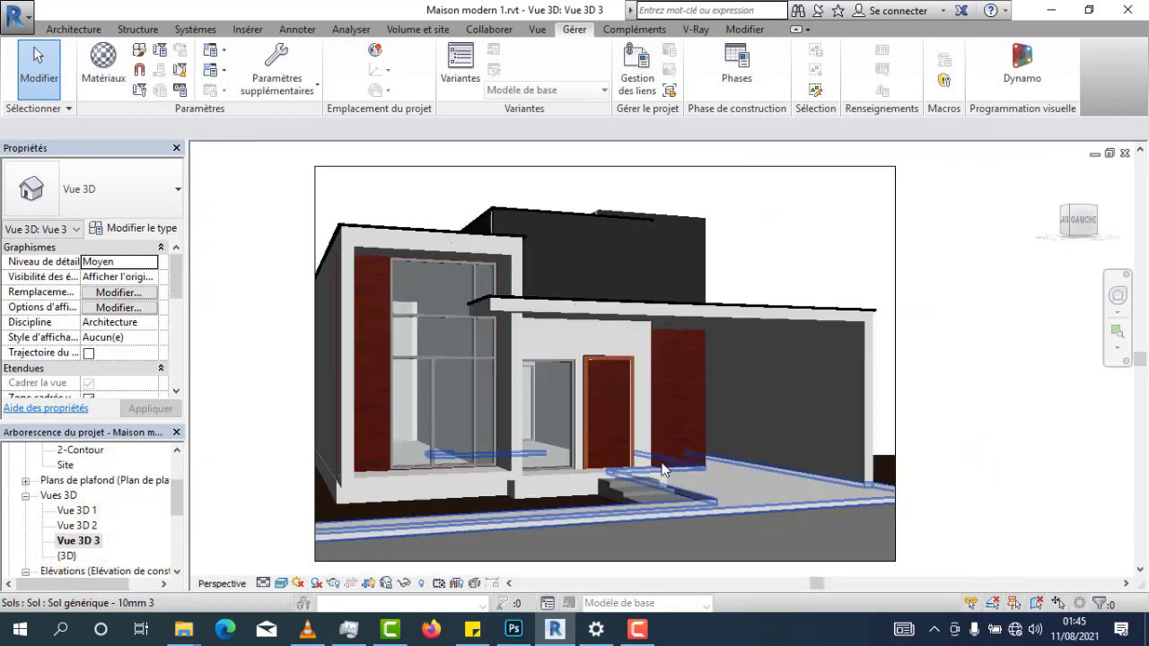
scroll(677, 501, up, 1)
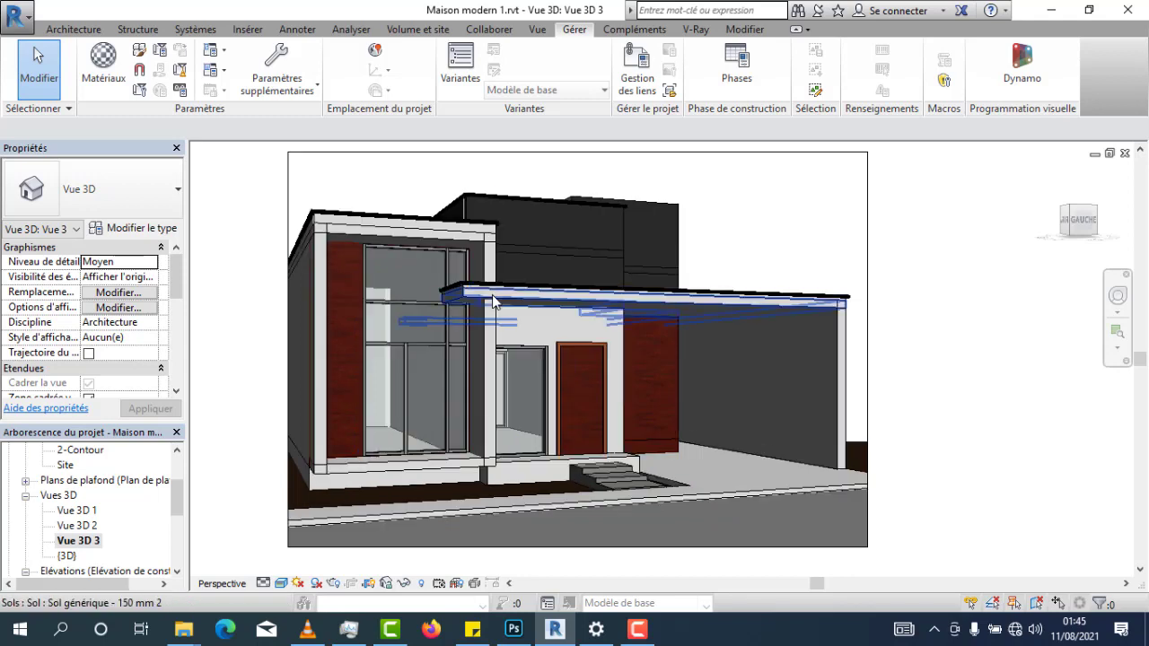
scroll(494, 298, down, 2)
scroll(579, 333, up, 2)
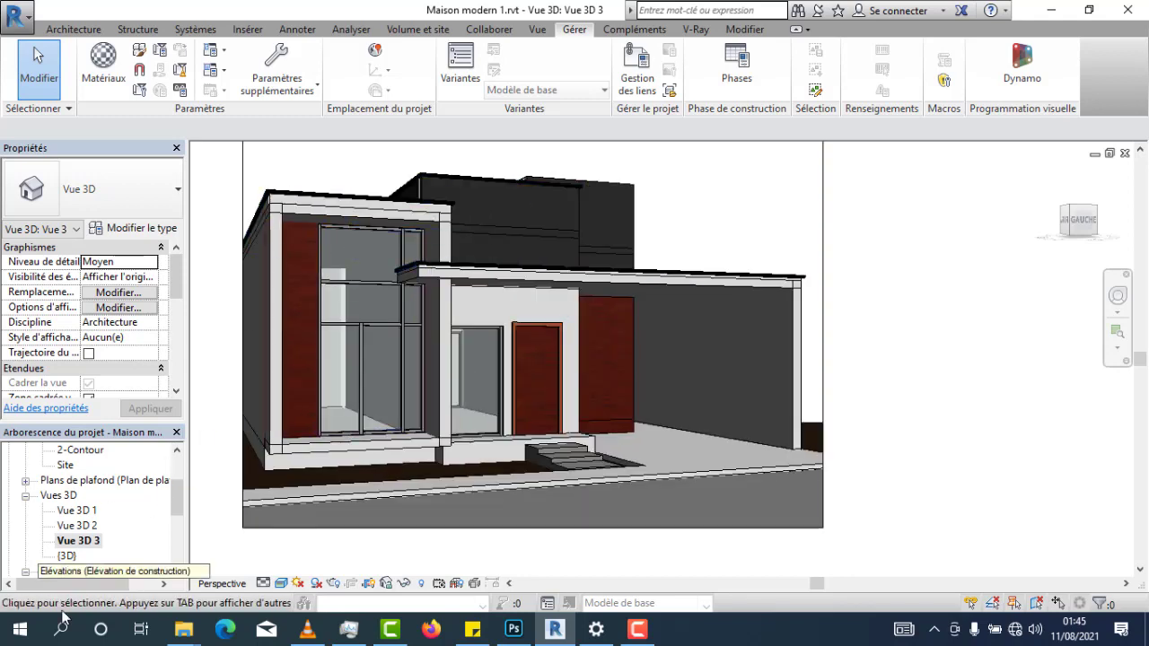
Return to the {3D} view and inspect the road slab, the parking floor and the entrance stairs
double_click(70, 558)
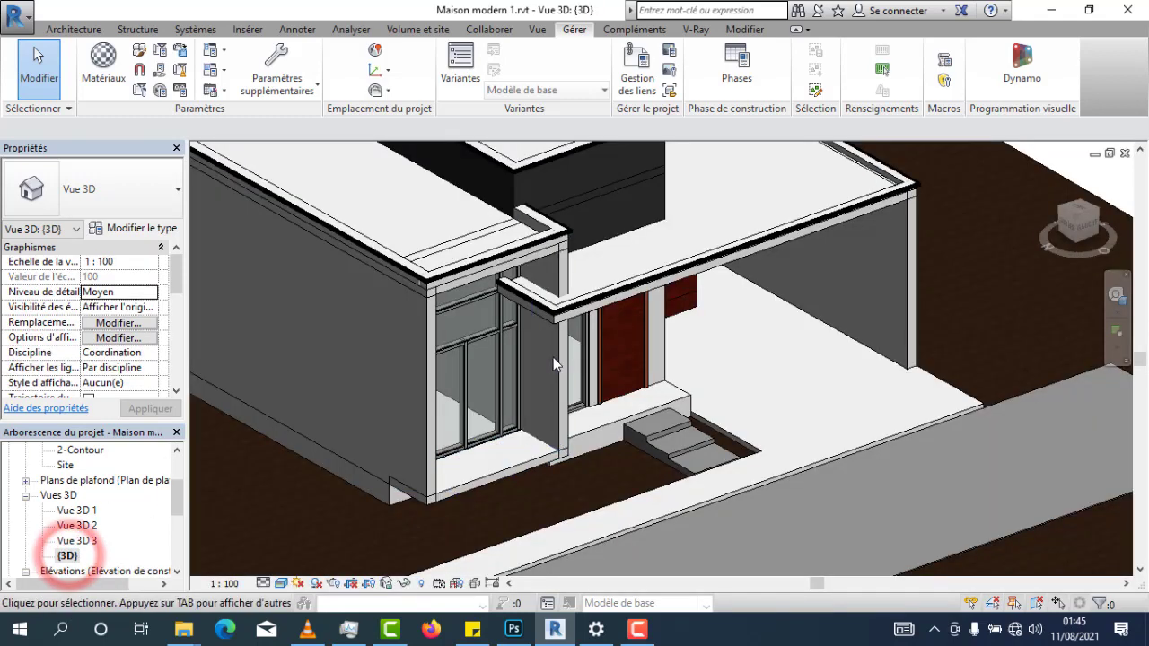
scroll(553, 365, down, 2)
shift+middle_drag(601, 435, 685, 431)
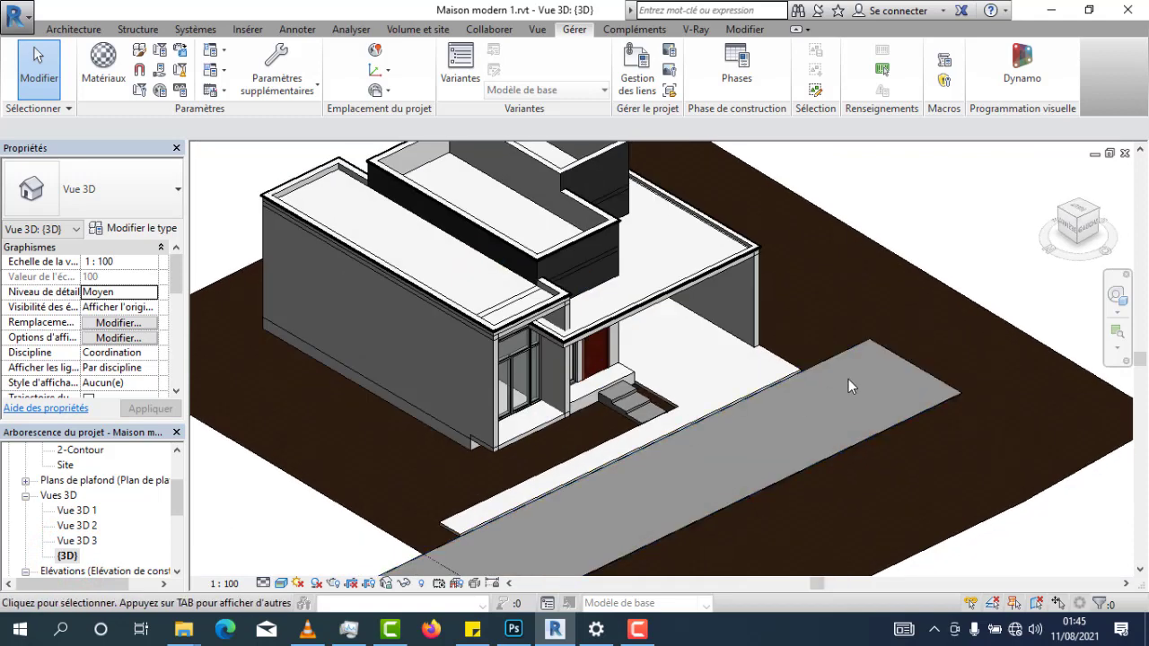
click(868, 341)
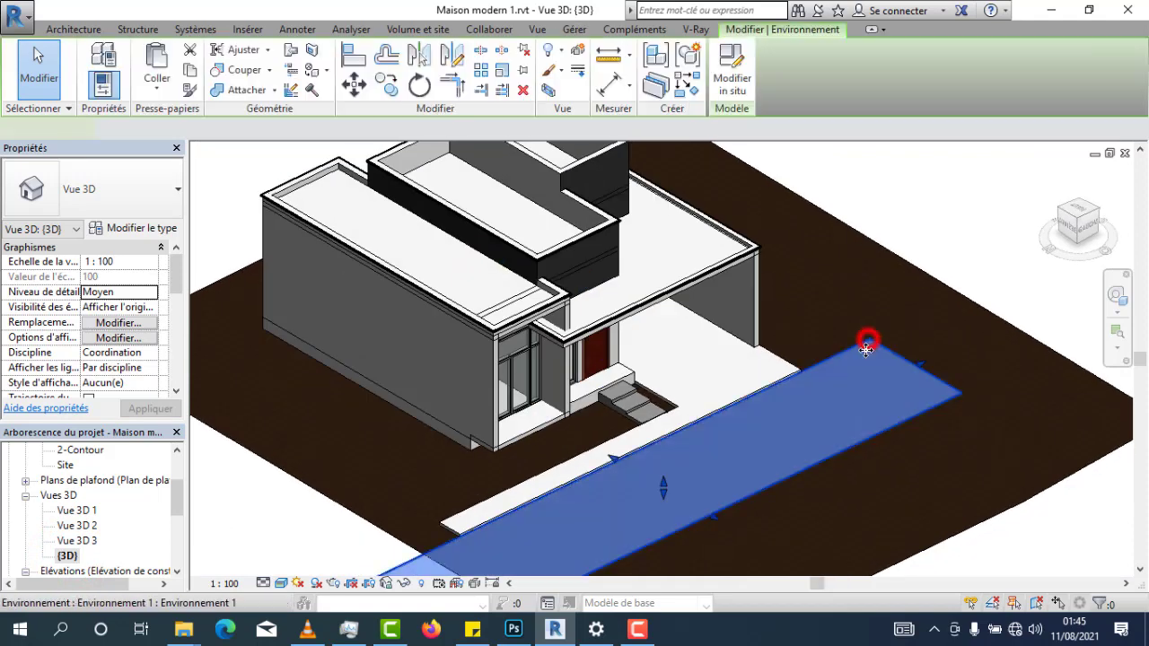
click(774, 358)
scroll(709, 382, up, 3)
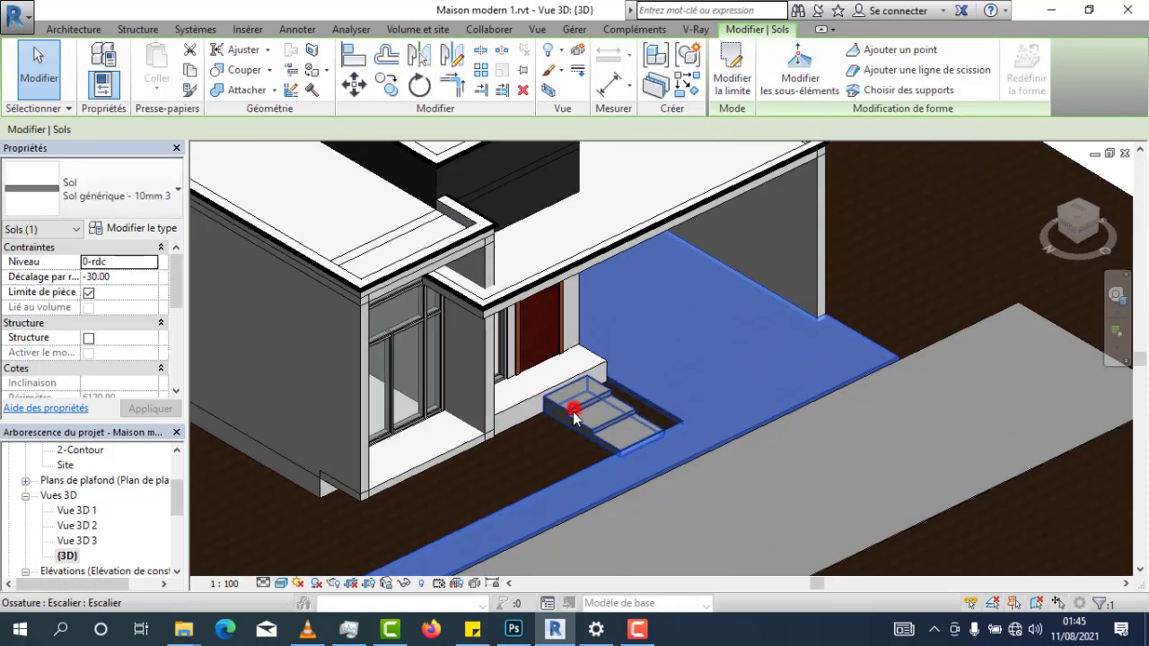
click(563, 425)
scroll(564, 425, down, 4)
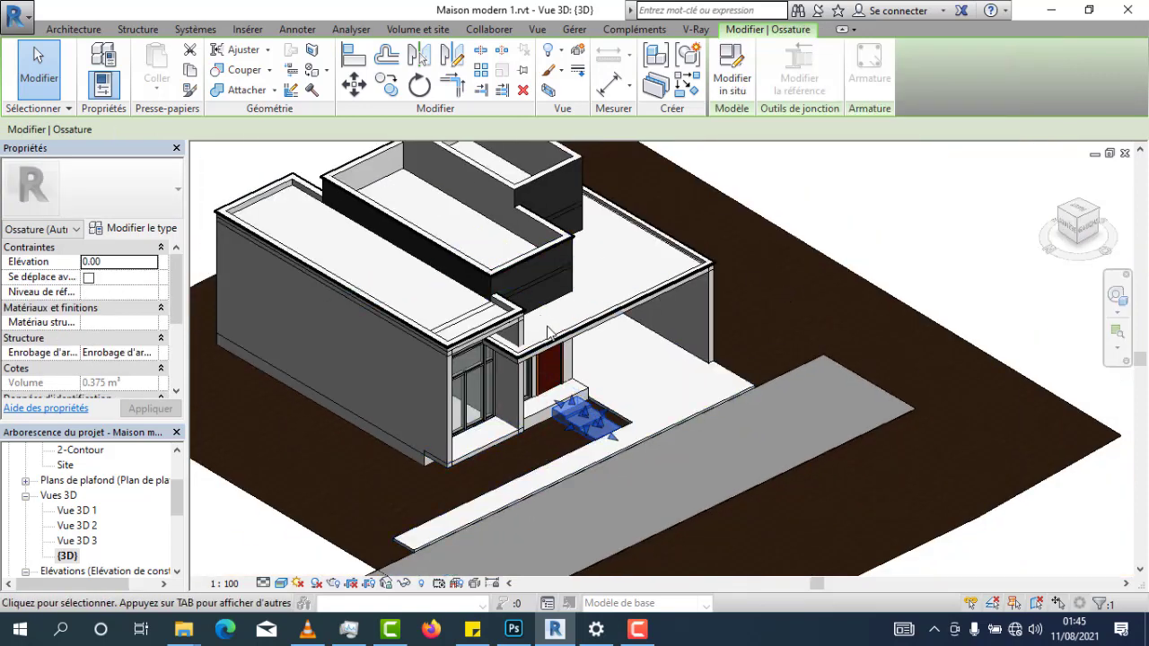
middle_drag(590, 345, 644, 341)
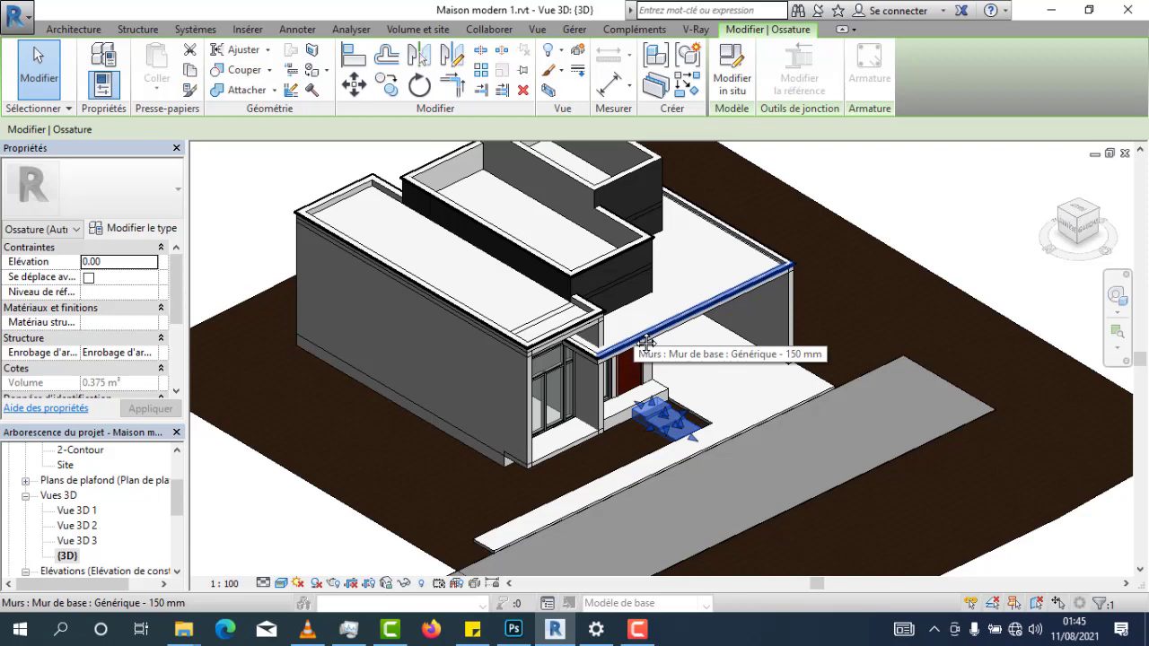
Open the material browser and look through the project materials for one suited to the road
click(575, 28)
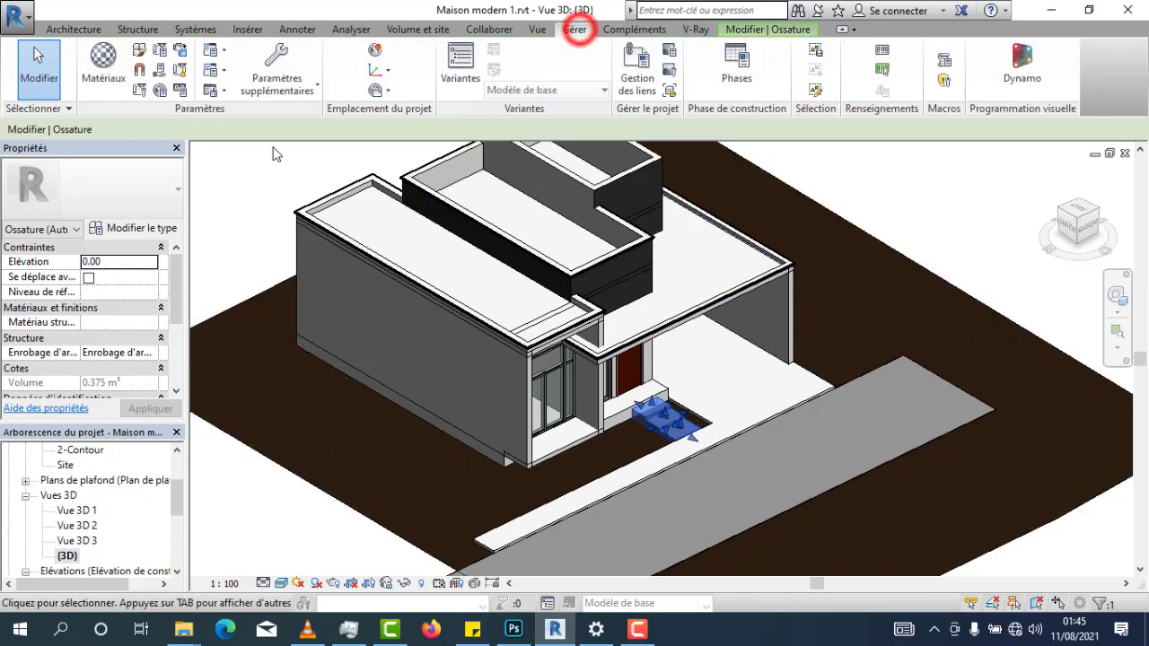
click(103, 55)
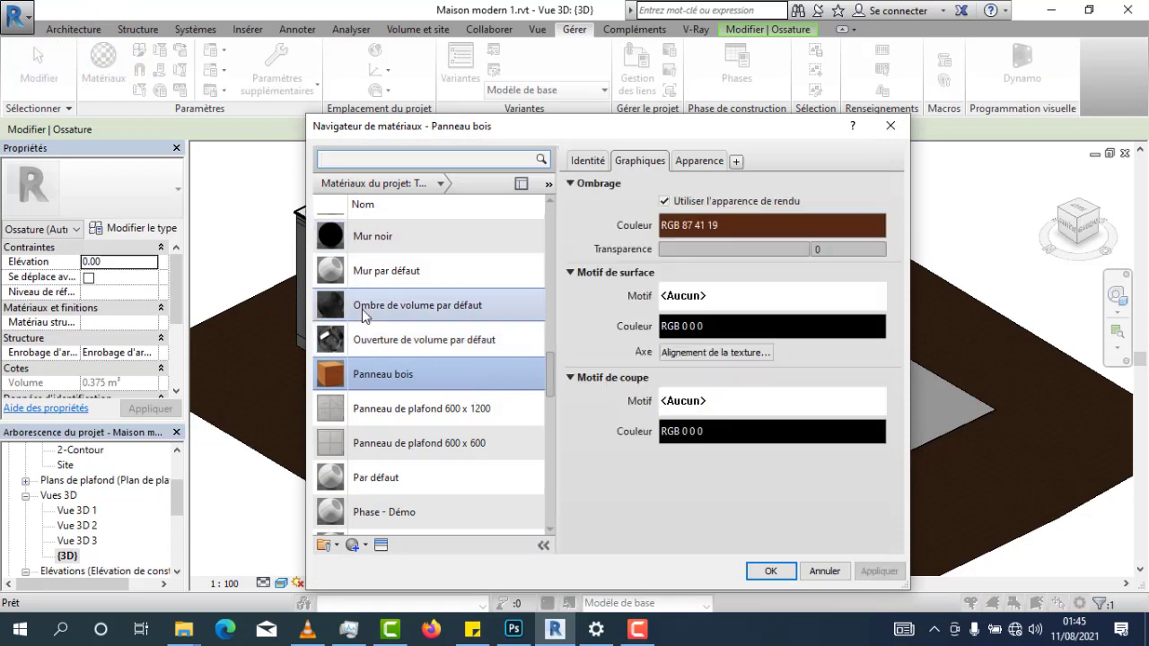
scroll(413, 335, up, 10)
scroll(413, 336, up, 2)
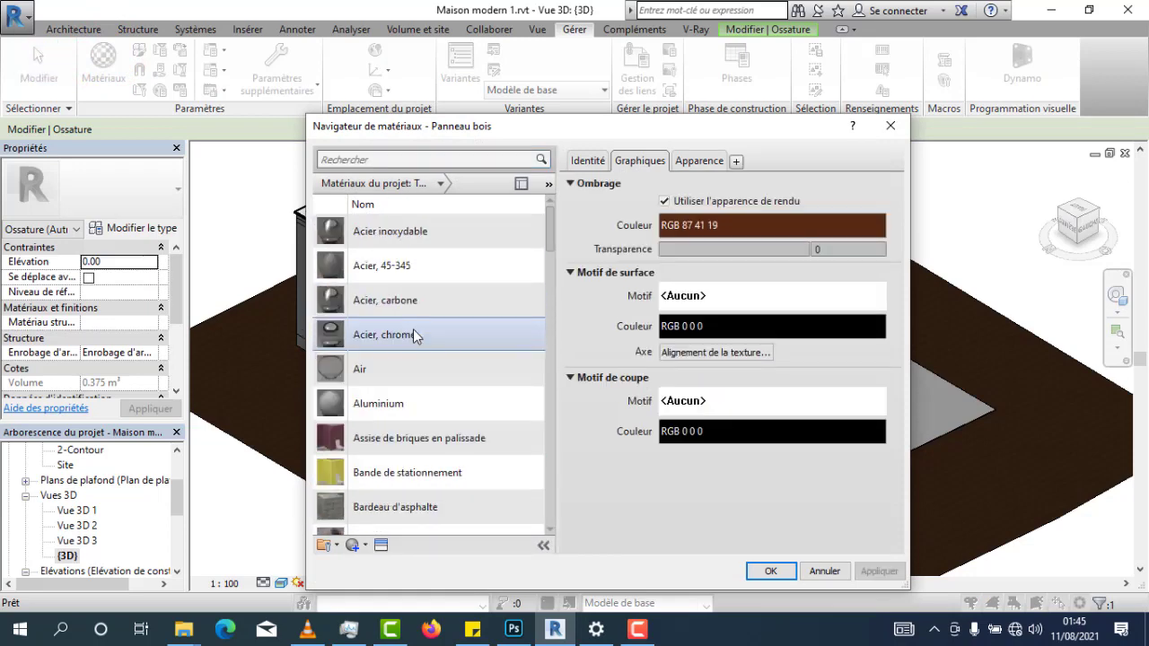
scroll(413, 374, down, 5)
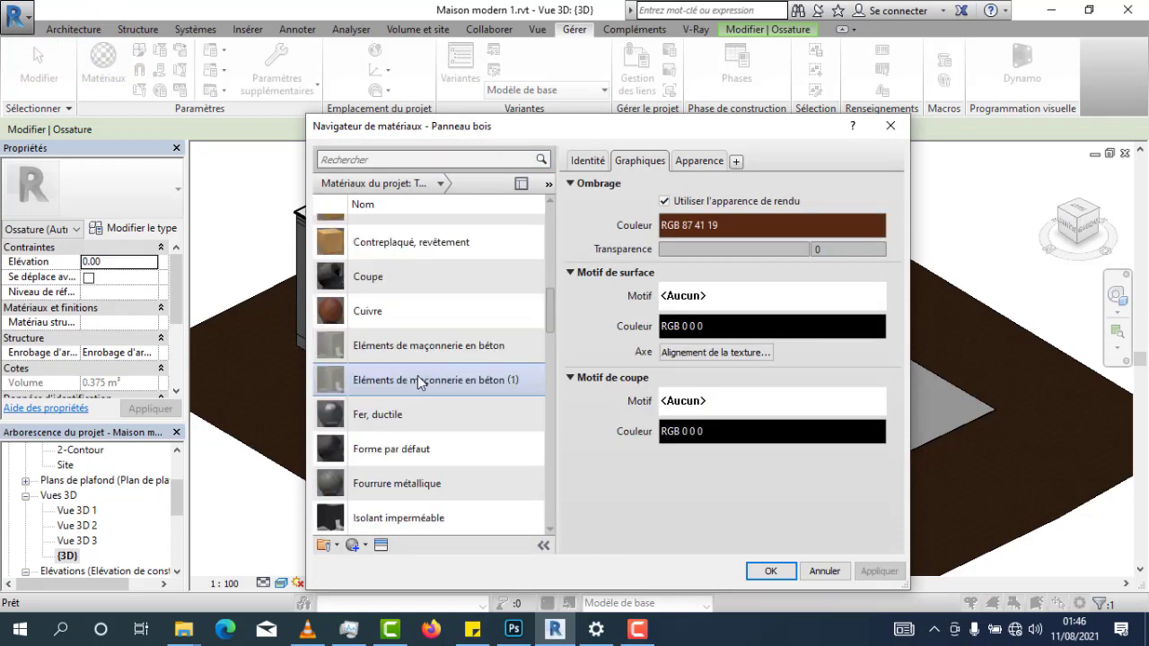
click(419, 380)
key(a)
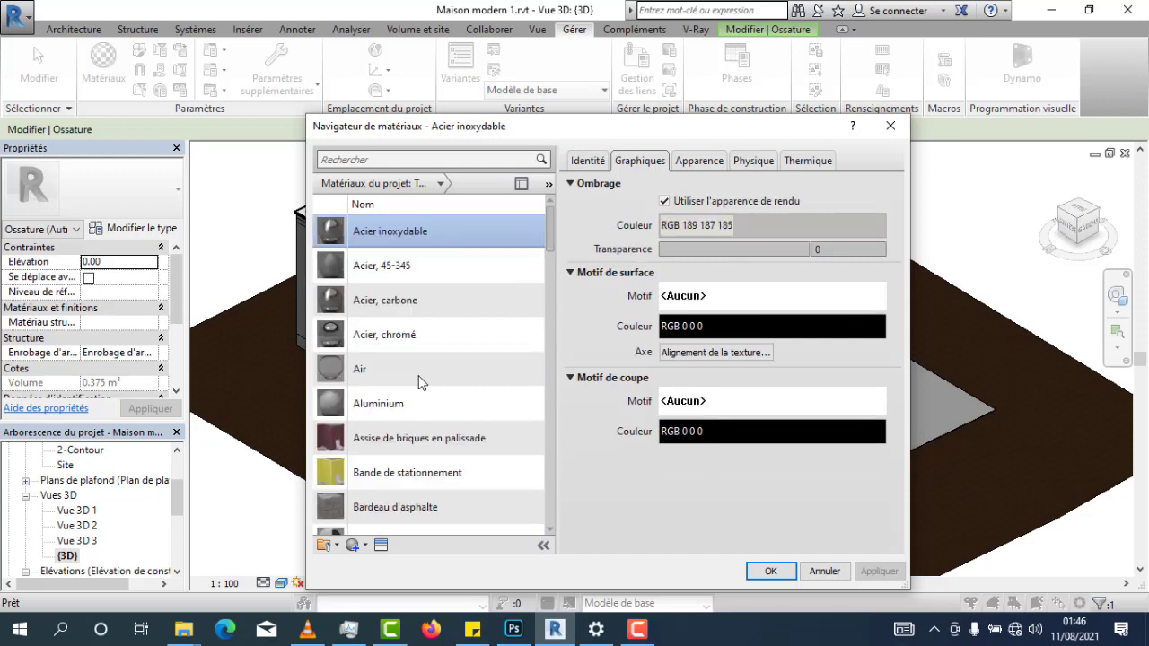
key(s)
scroll(392, 201, up, 1)
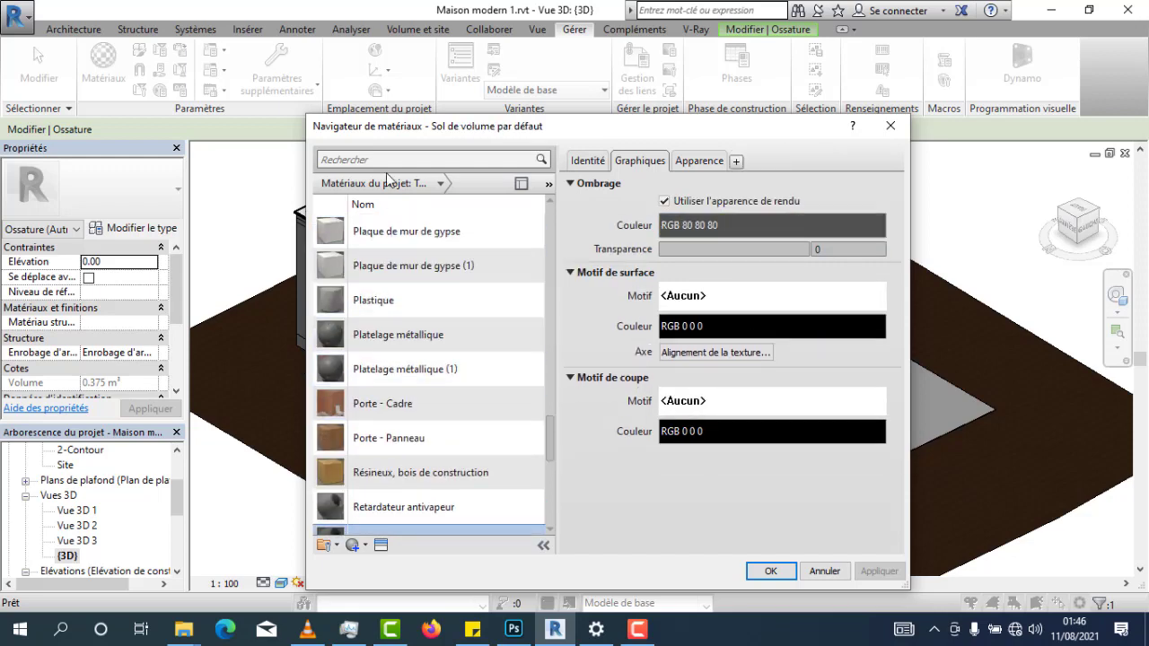
Search the project materials for "asph" and select Bardeau d'asphalte
click(388, 162)
text(asph)
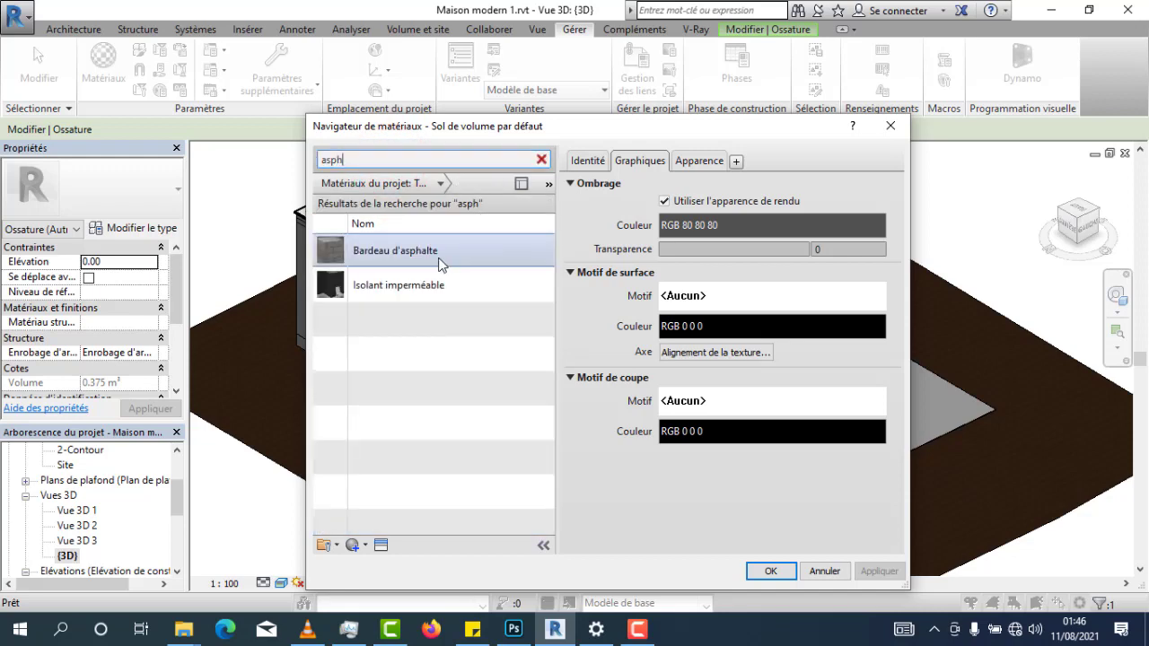
click(439, 258)
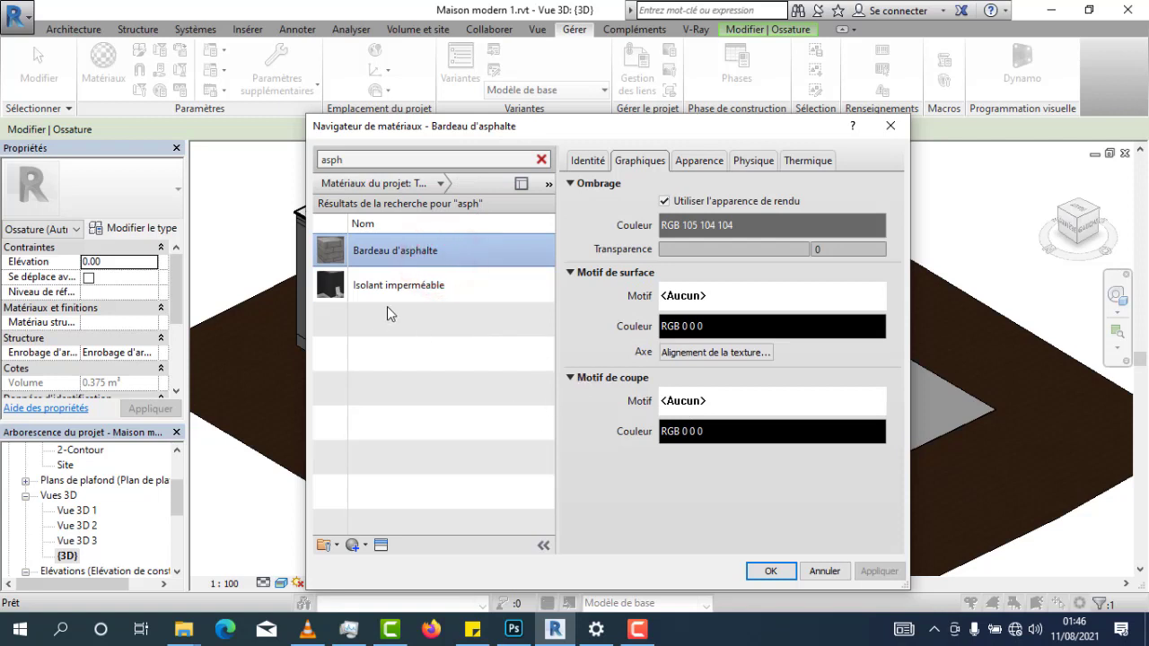
click(431, 297)
click(410, 261)
Duplicate the Bardeau d'asphalte material, name the copy asphalte and show its appearance settings
right_click(397, 252)
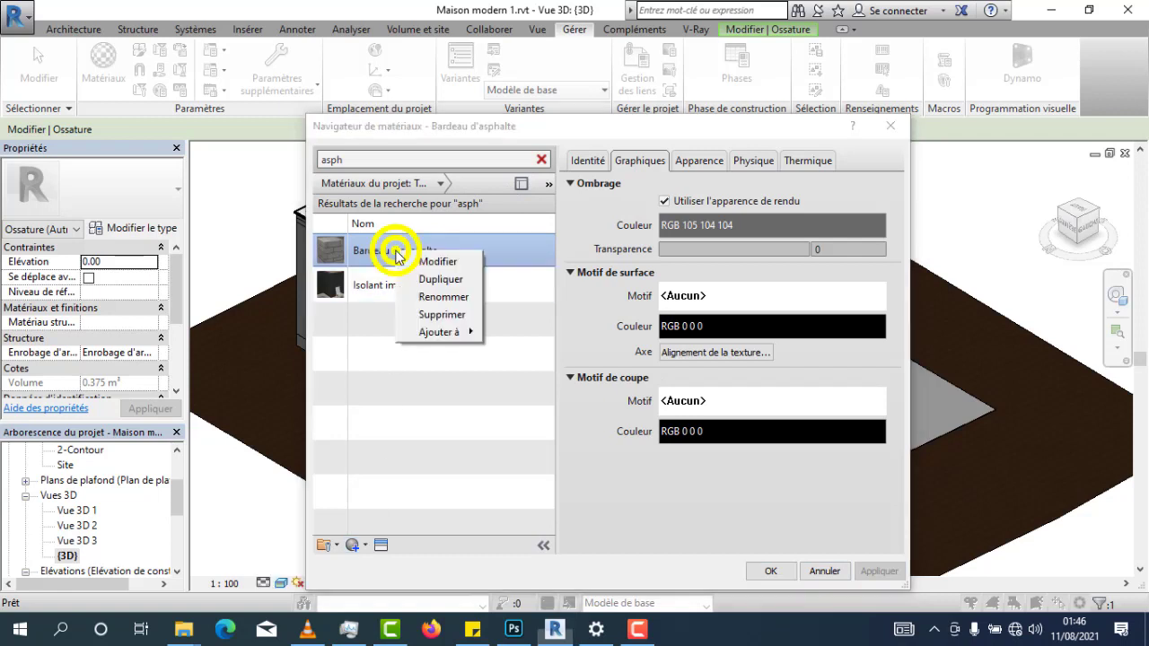
click(444, 280)
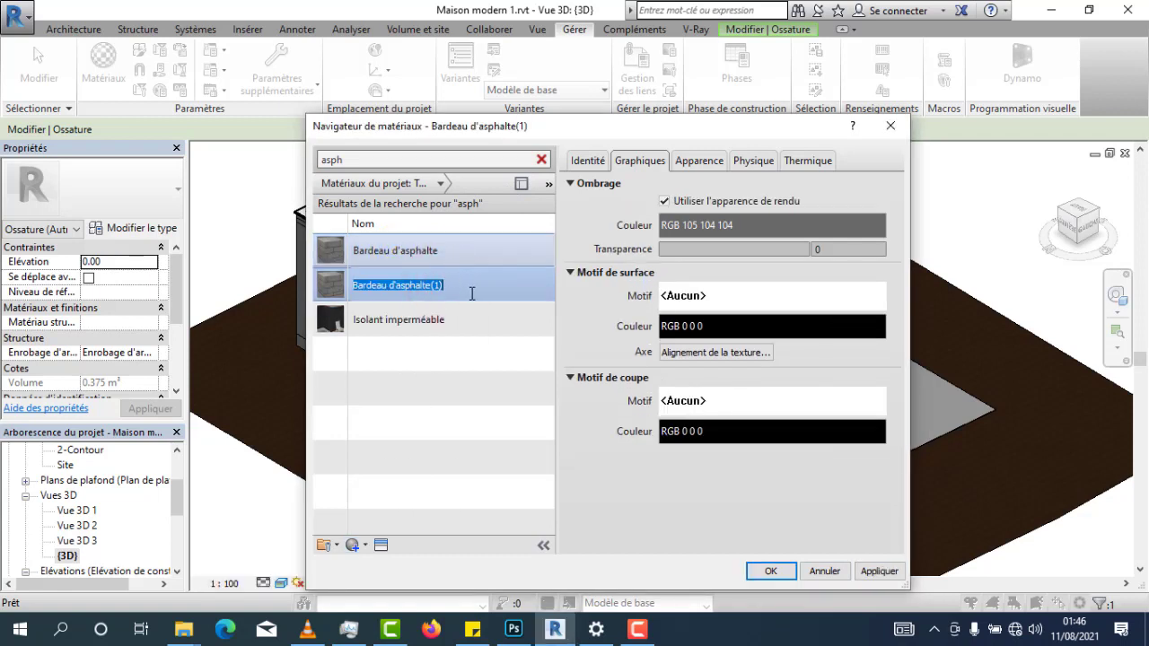
click(471, 293)
drag(395, 284, 350, 283)
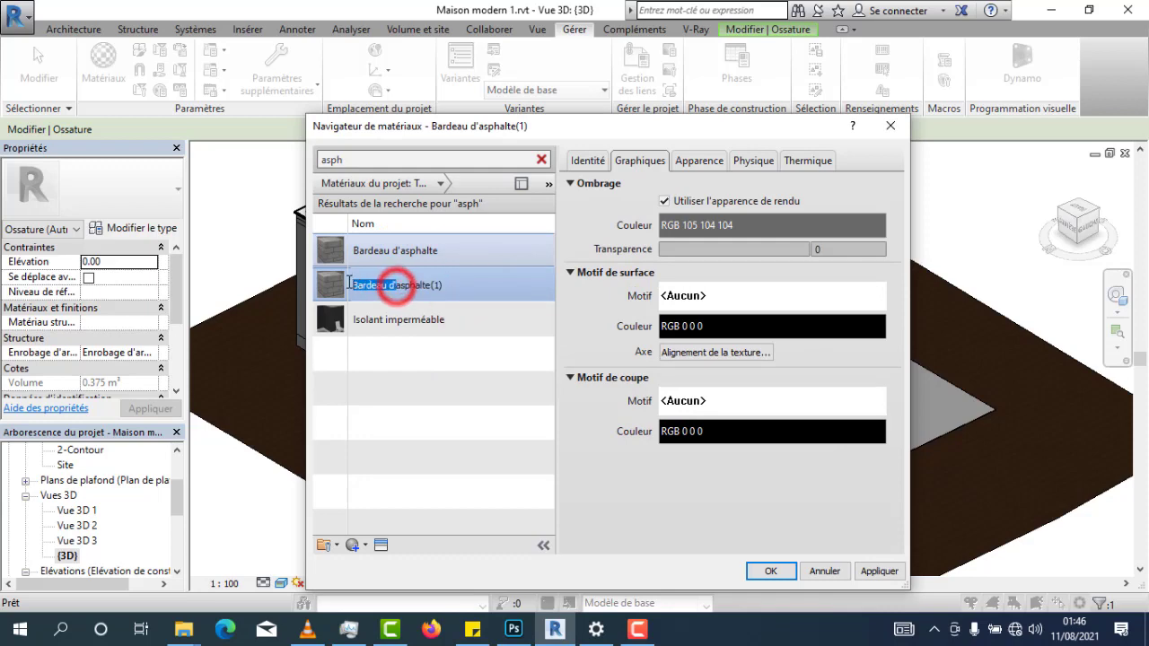
key(BackSpace)
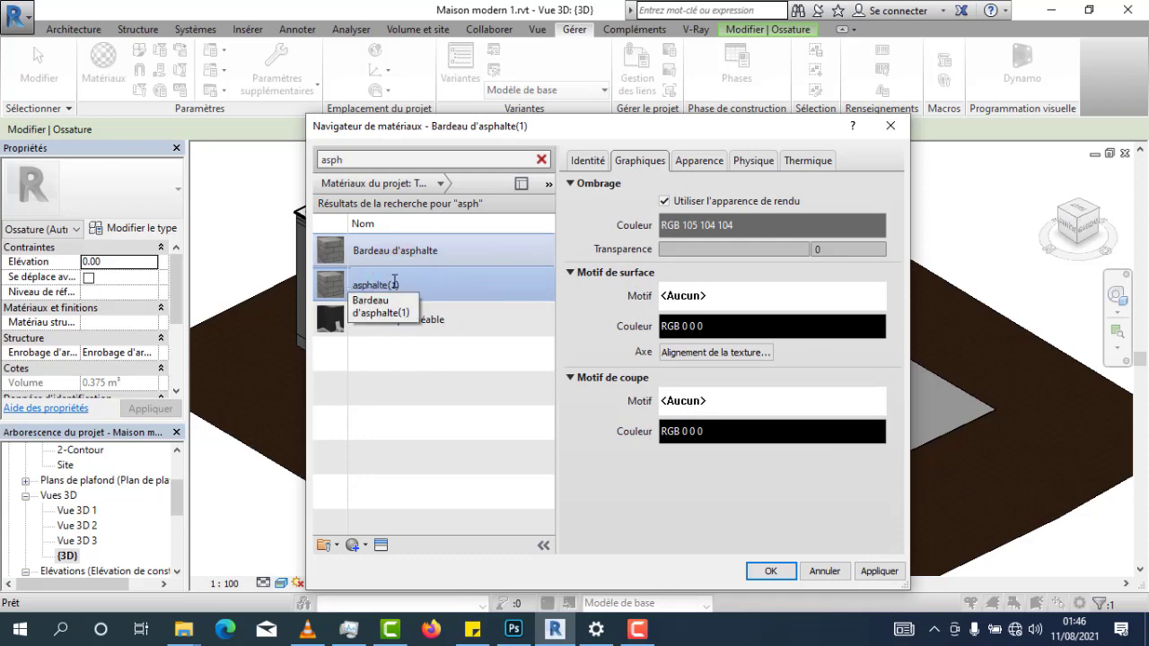
drag(410, 285, 389, 285)
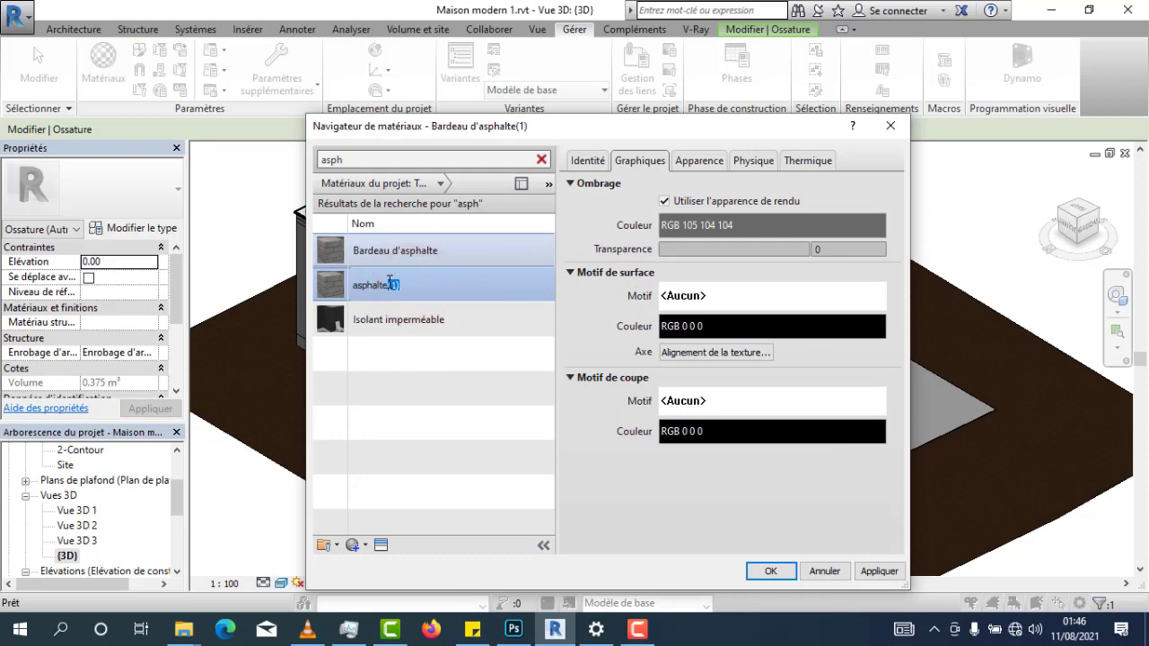
click(699, 161)
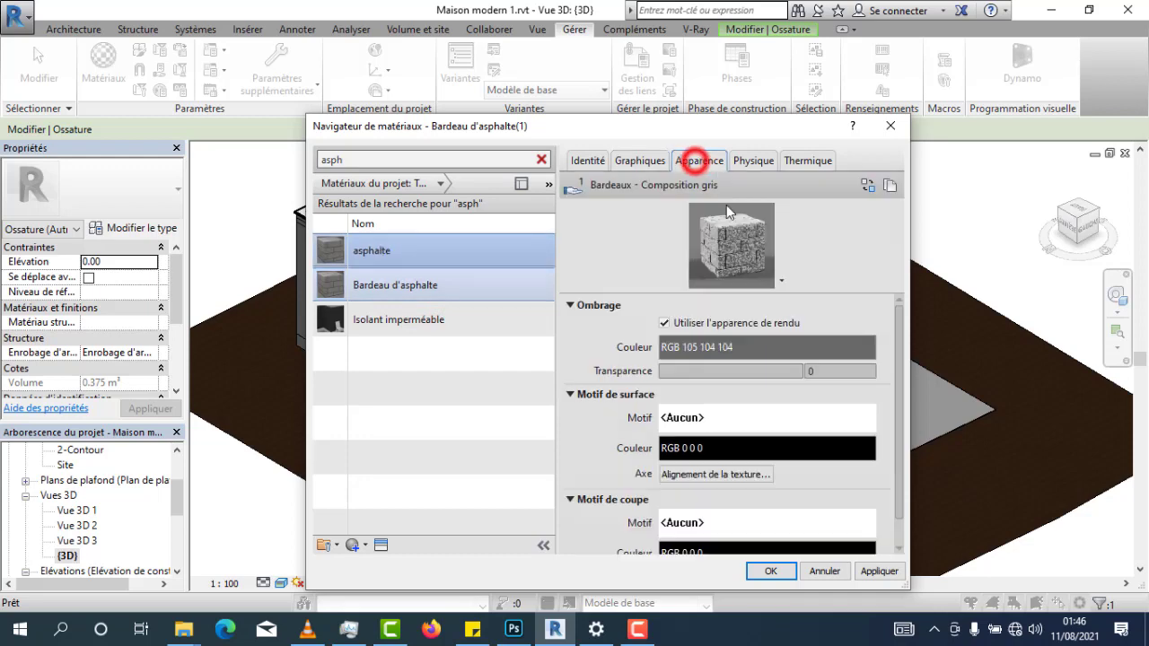
click(806, 374)
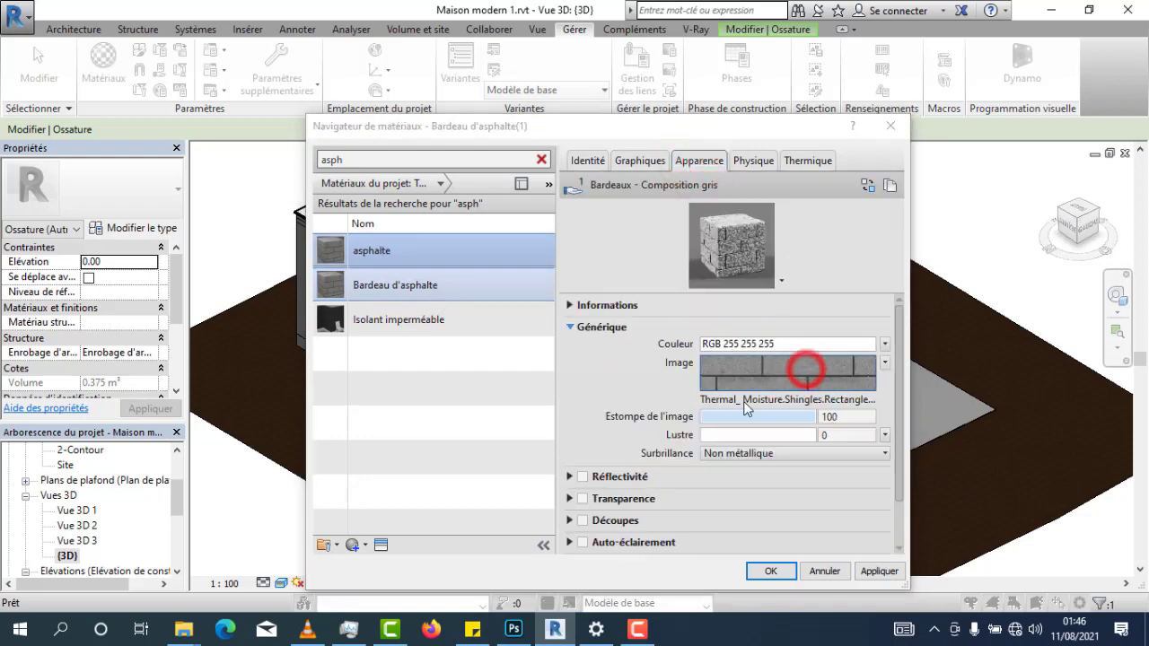
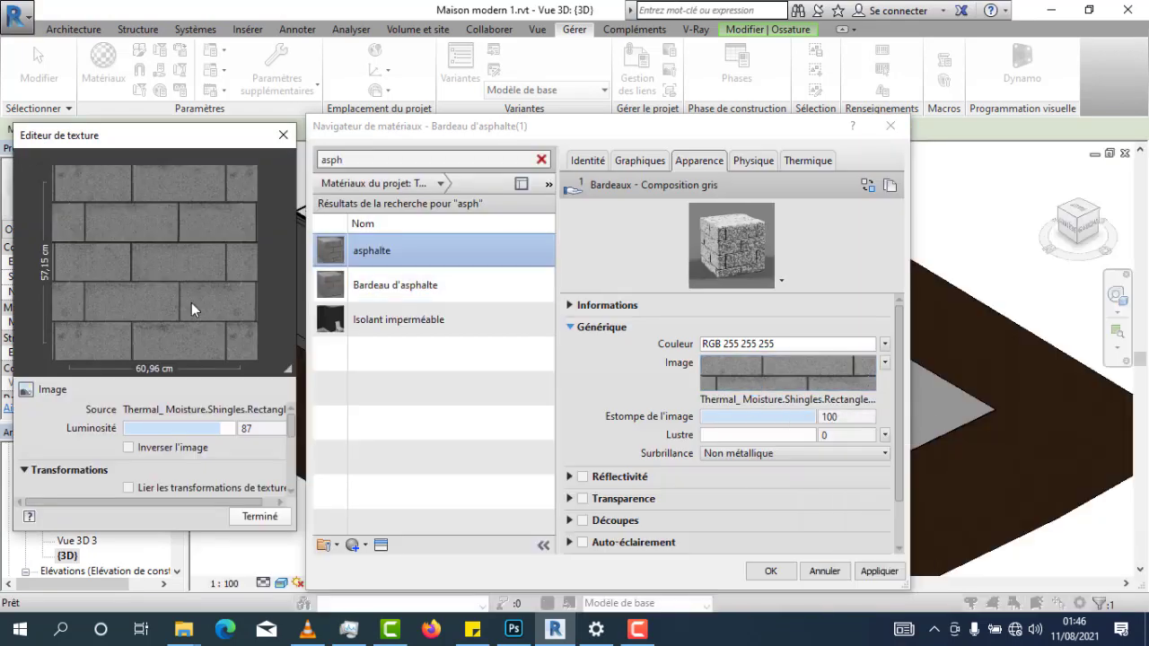
click(189, 413)
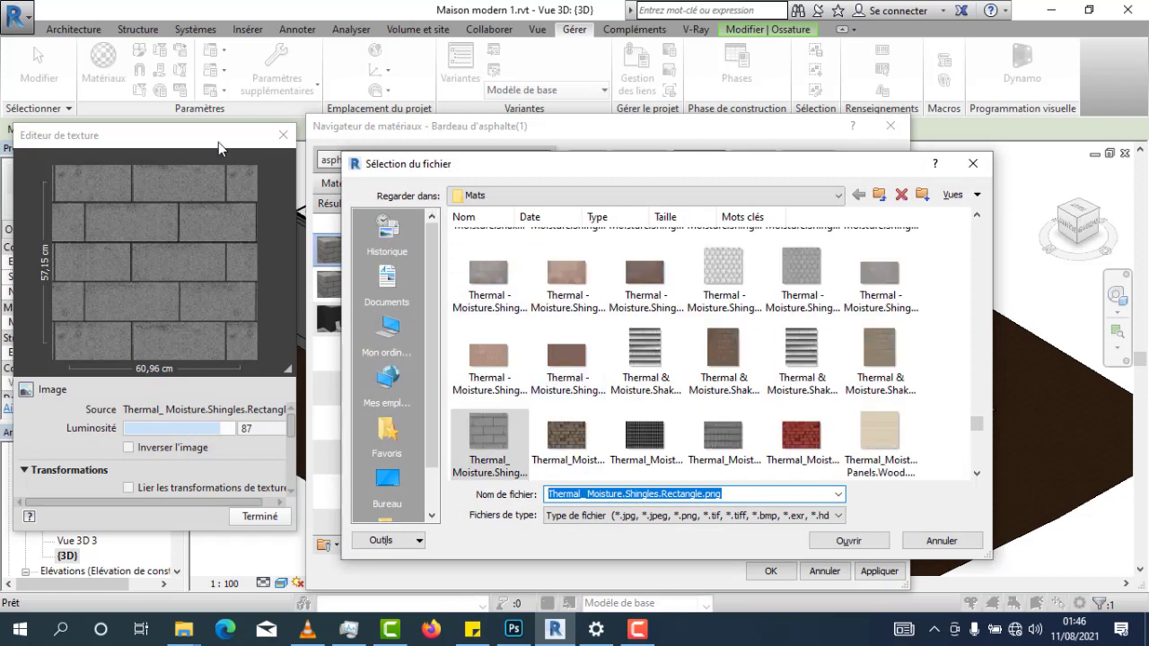
click(974, 162)
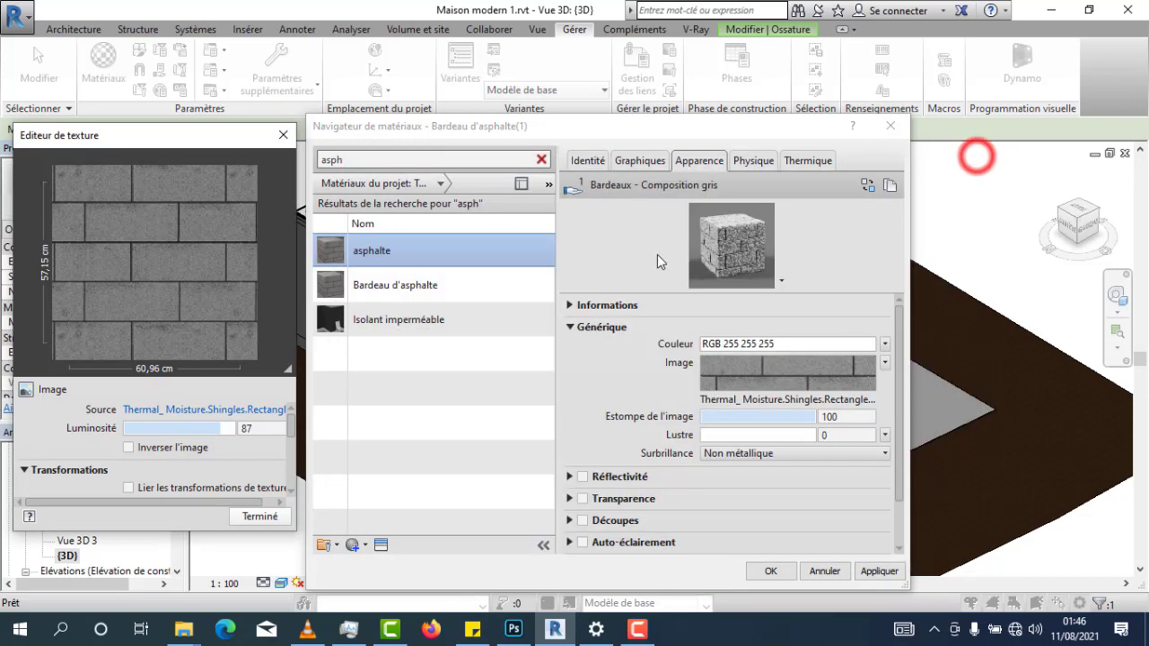
click(282, 138)
Duplicate the asphalte material's appearance asset and replace its image with asphalt_uniform_color_dark.jpg from the Mats folder
click(889, 186)
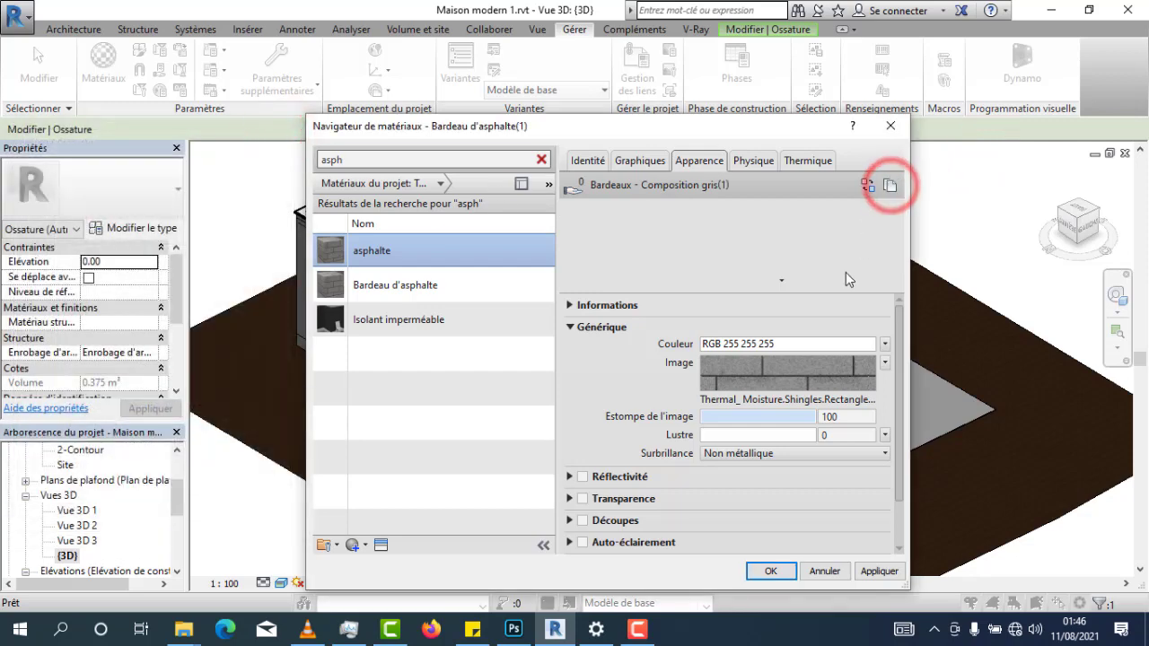
click(814, 362)
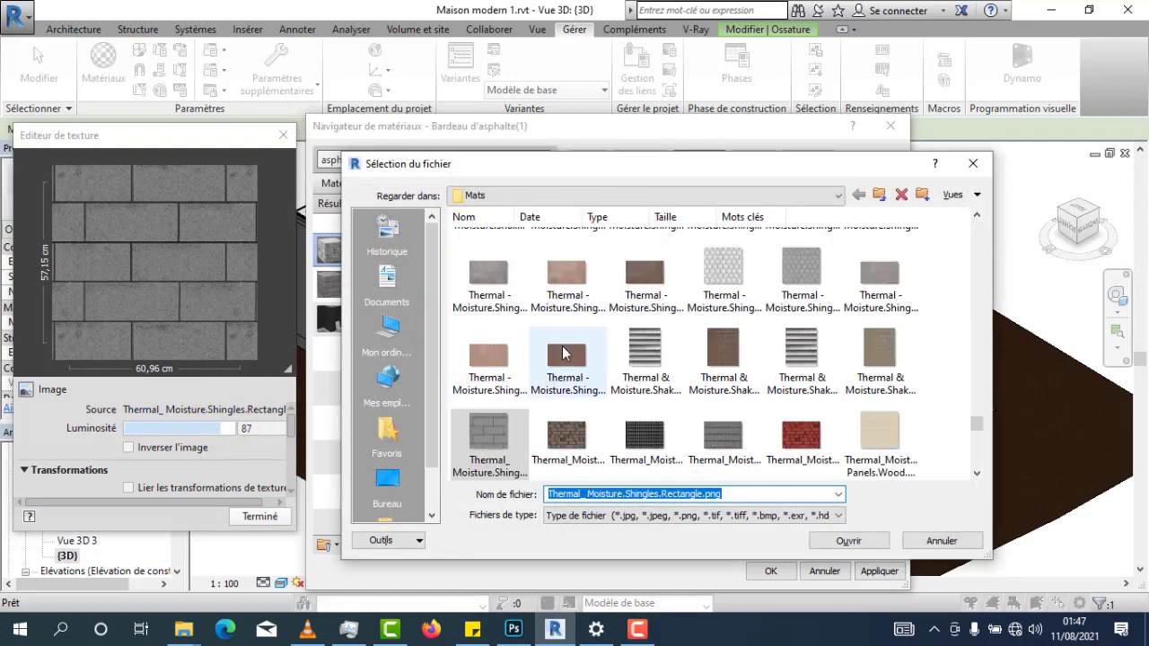
scroll(566, 355, up, 15)
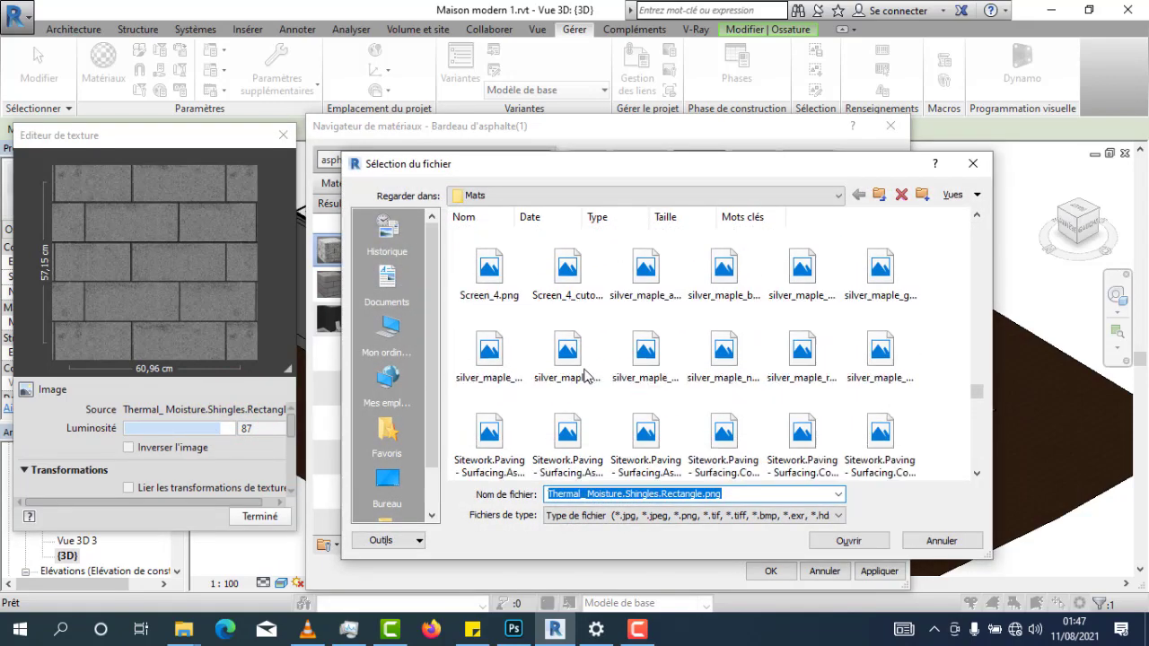
scroll(588, 375, up, 10)
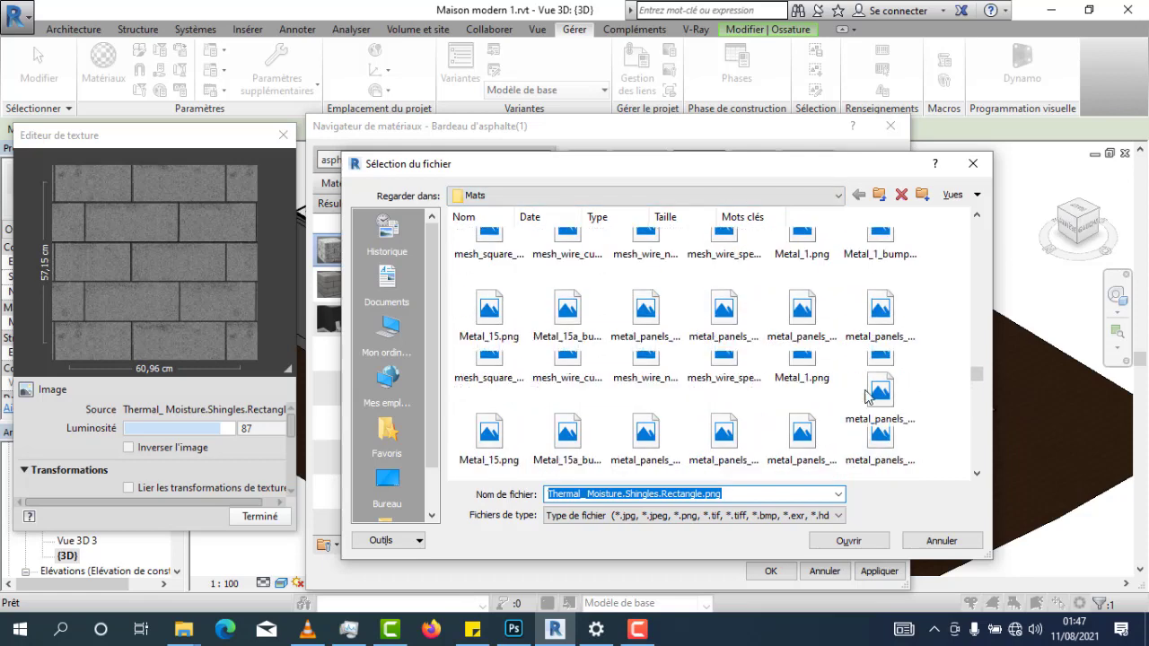
click(703, 440)
key(a)
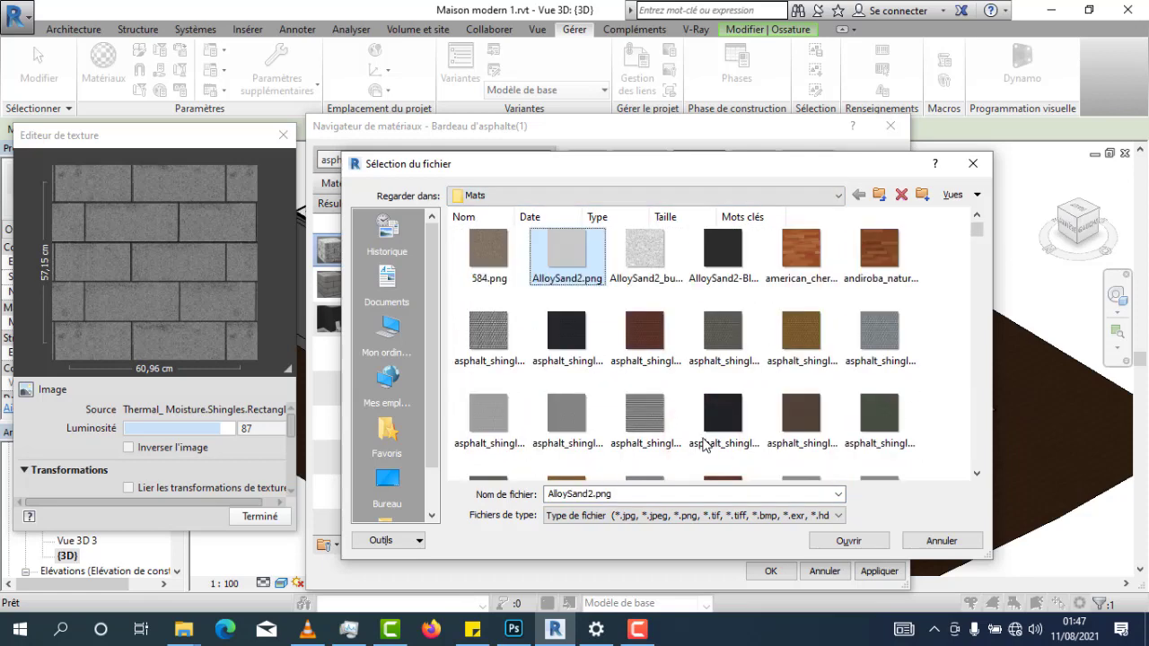
click(501, 424)
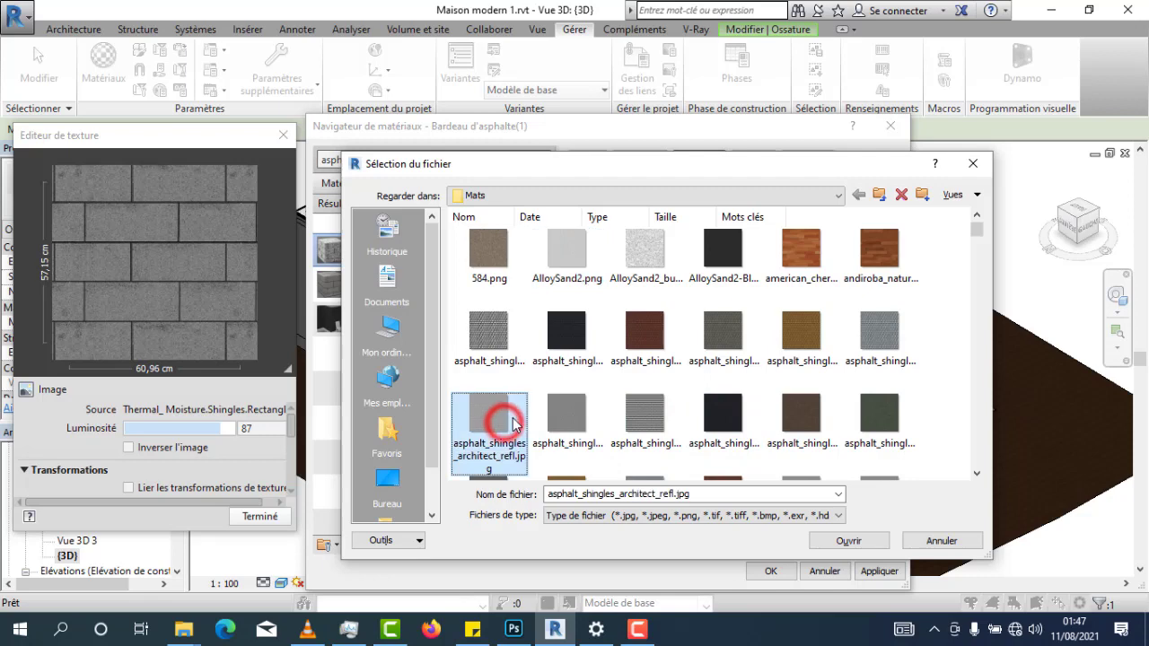
scroll(503, 411, down, 2)
click(502, 398)
scroll(500, 387, down, 2)
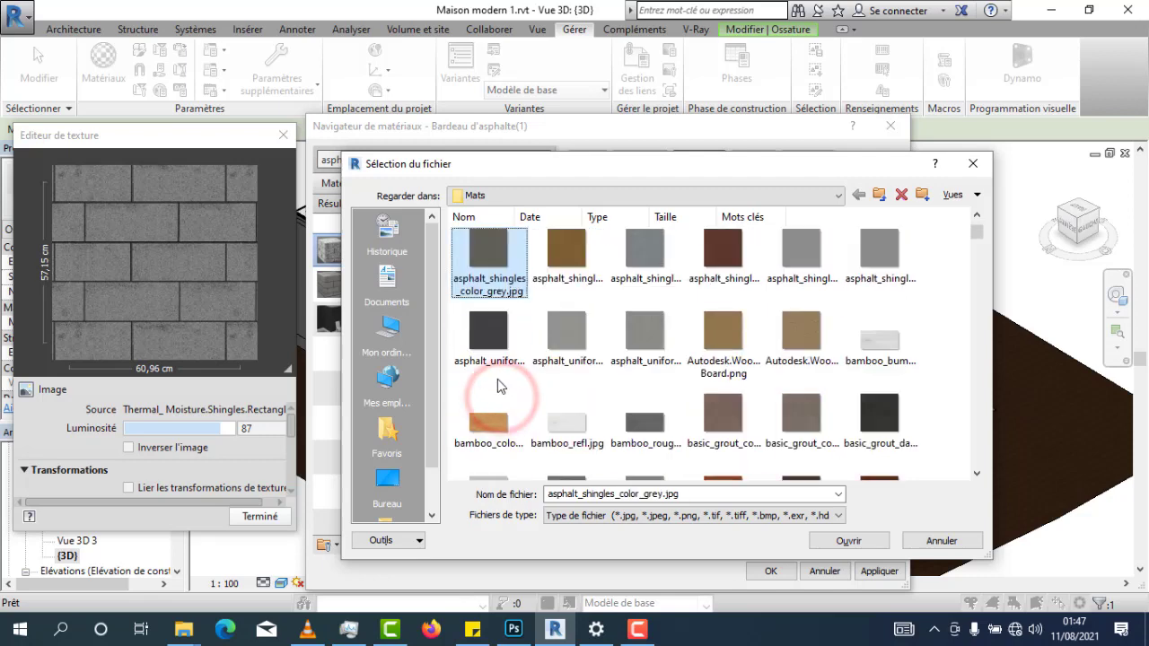
click(496, 361)
double_click(496, 350)
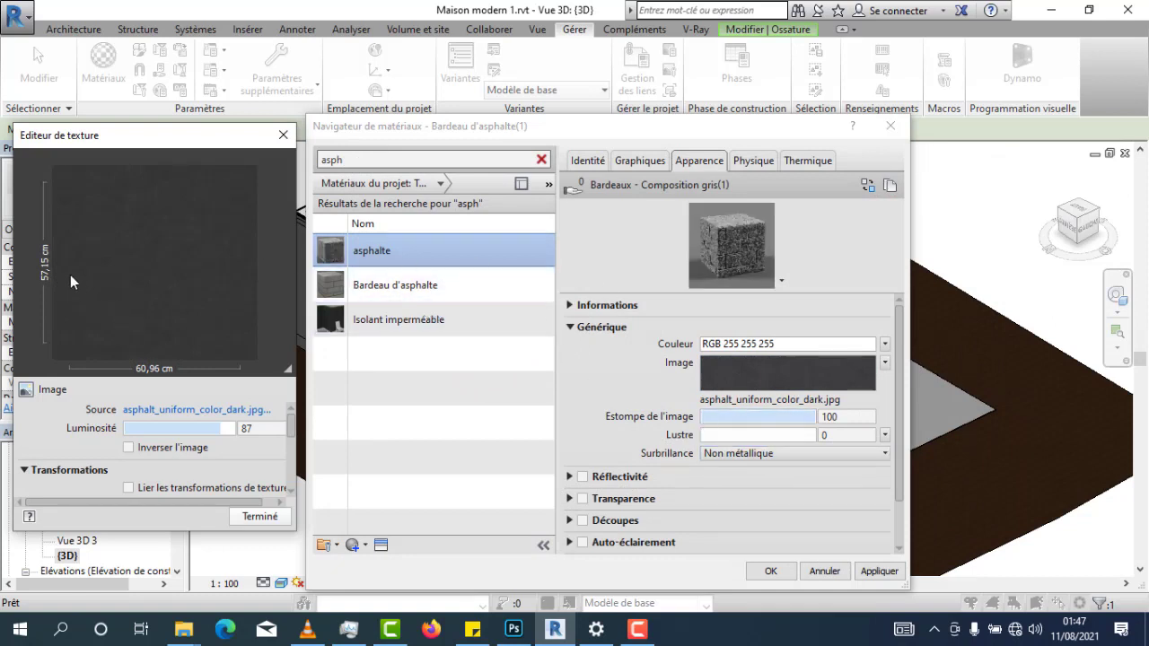
Set the asphalt image's sample width to 100 cm with width and height linked, and turn off the material's relief
drag(292, 428, 292, 469)
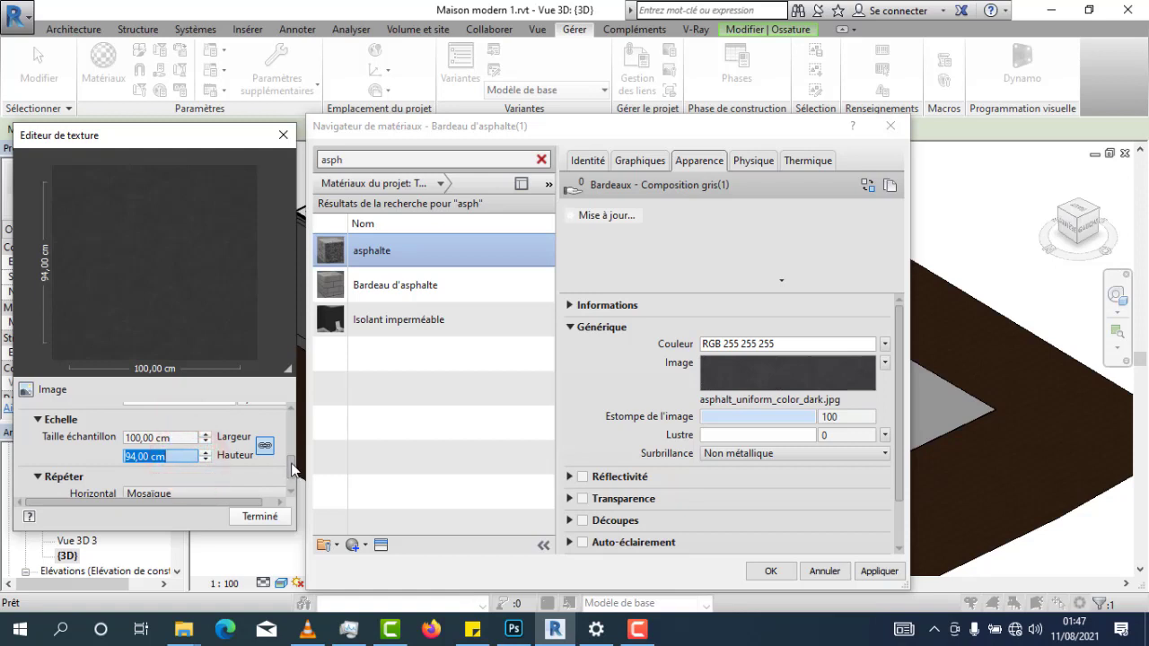
mouse_move(293, 466)
mouse_down()
mouse_move(293, 480)
mouse_move(293, 425)
mouse_move(307, 483)
mouse_up()
scroll(722, 516, down, 2)
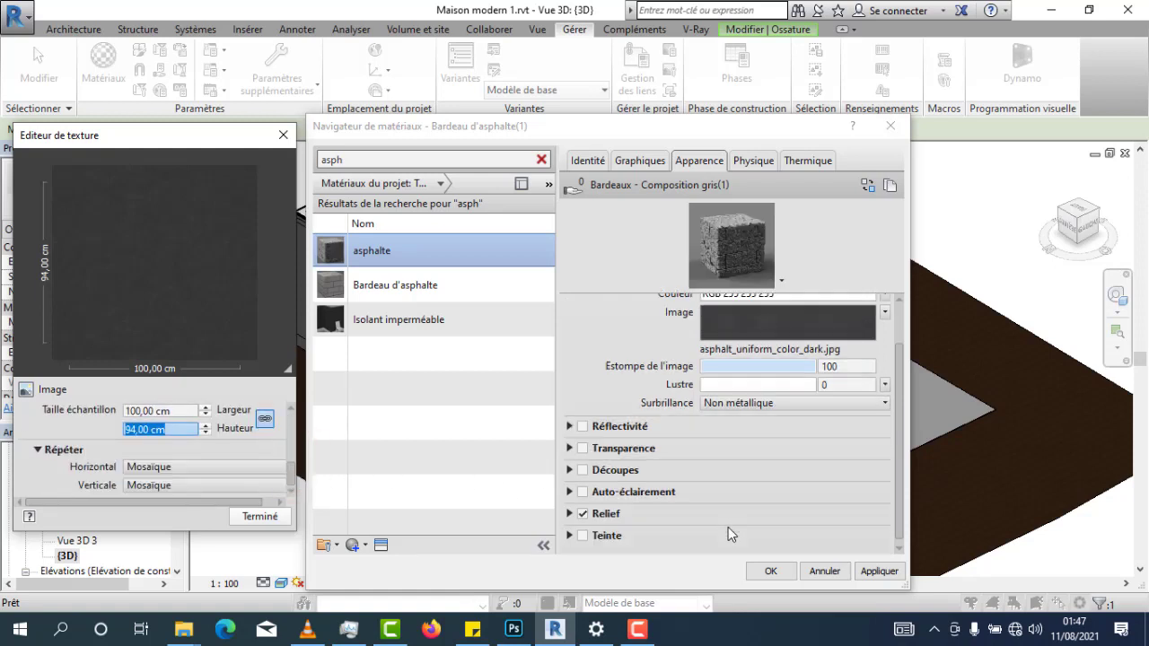
click(582, 513)
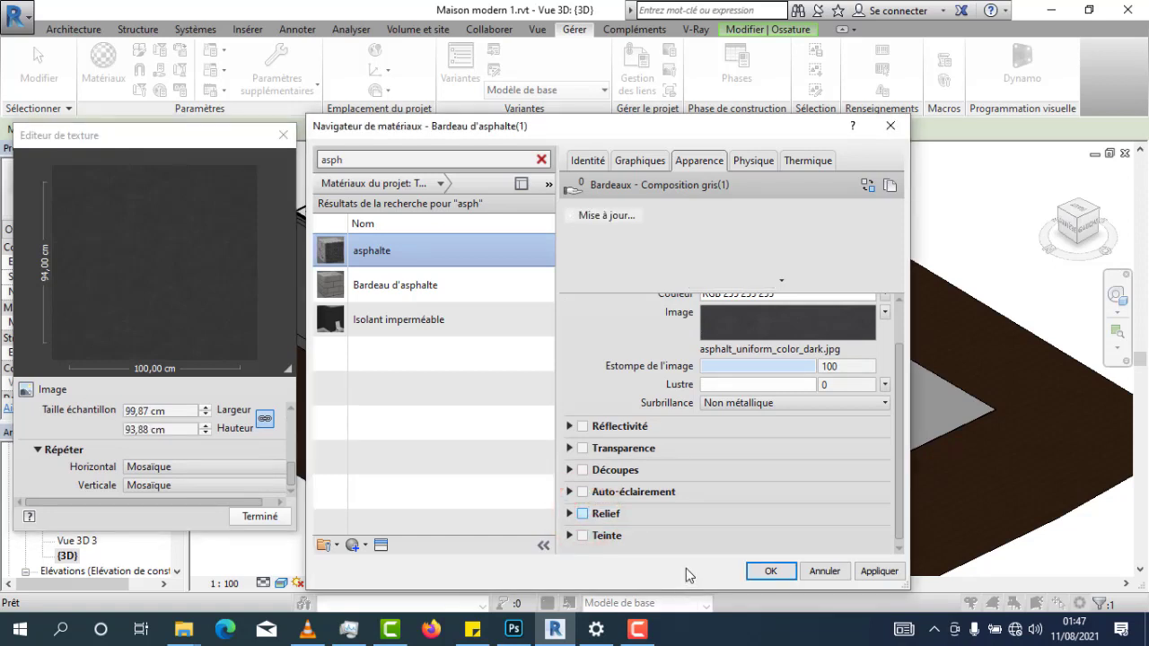
Apply the changes to the asphalte material and close the material browser
click(868, 572)
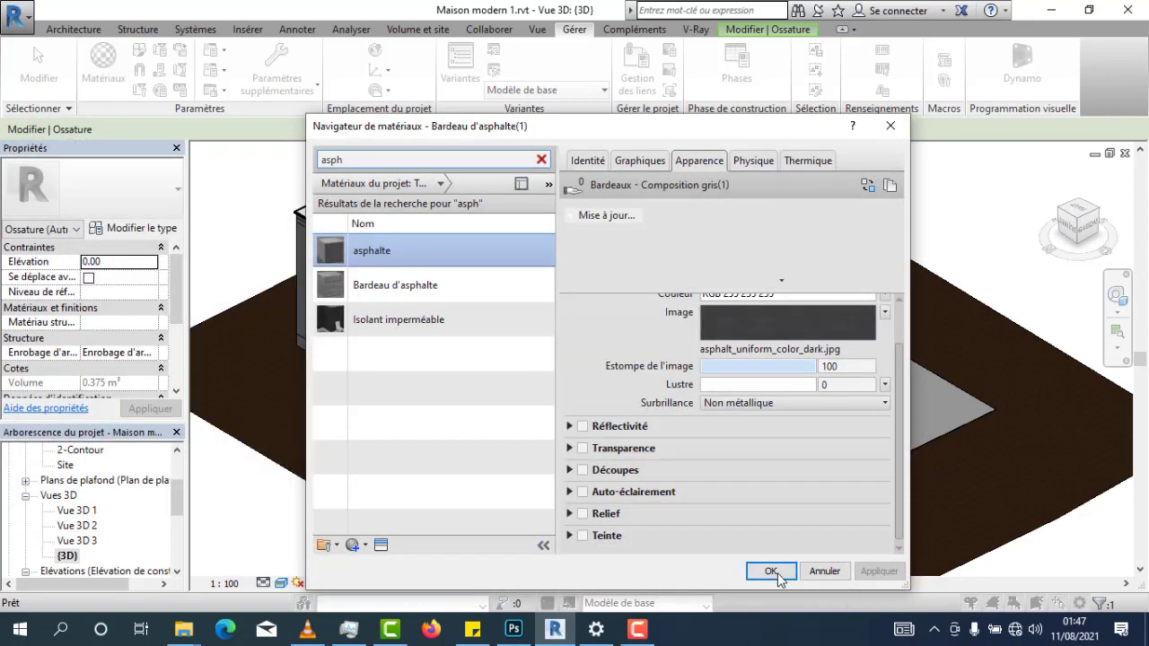
click(775, 573)
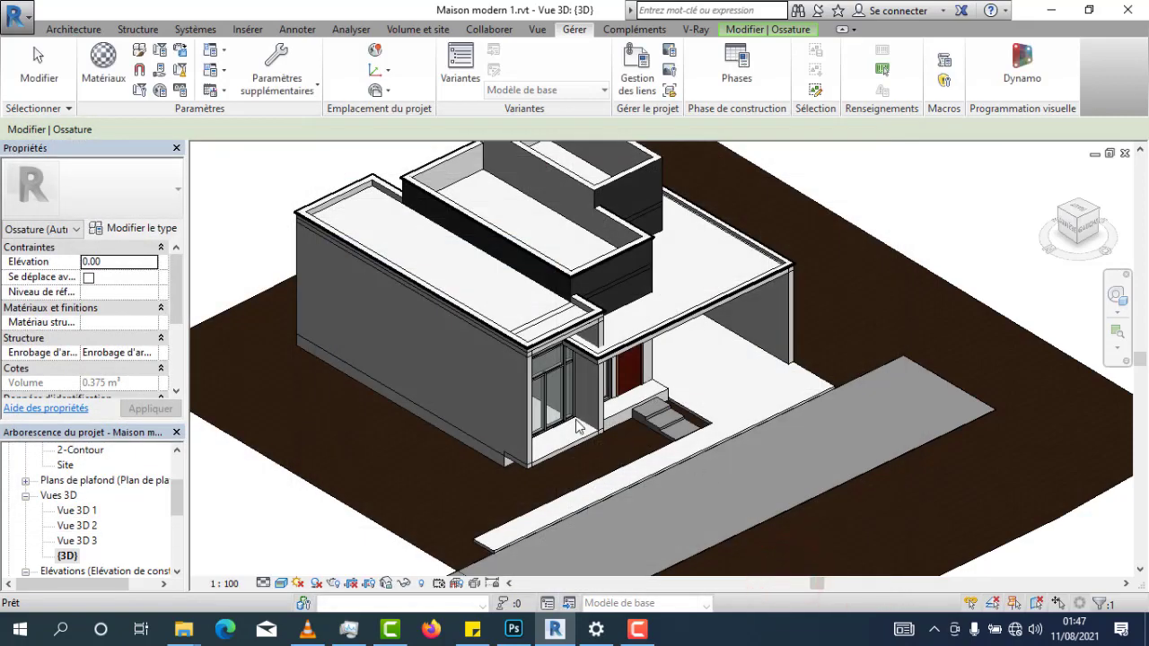
Edit the road's in-place model and assign the asphalte material to its extrusion
scroll(980, 417, up, 3)
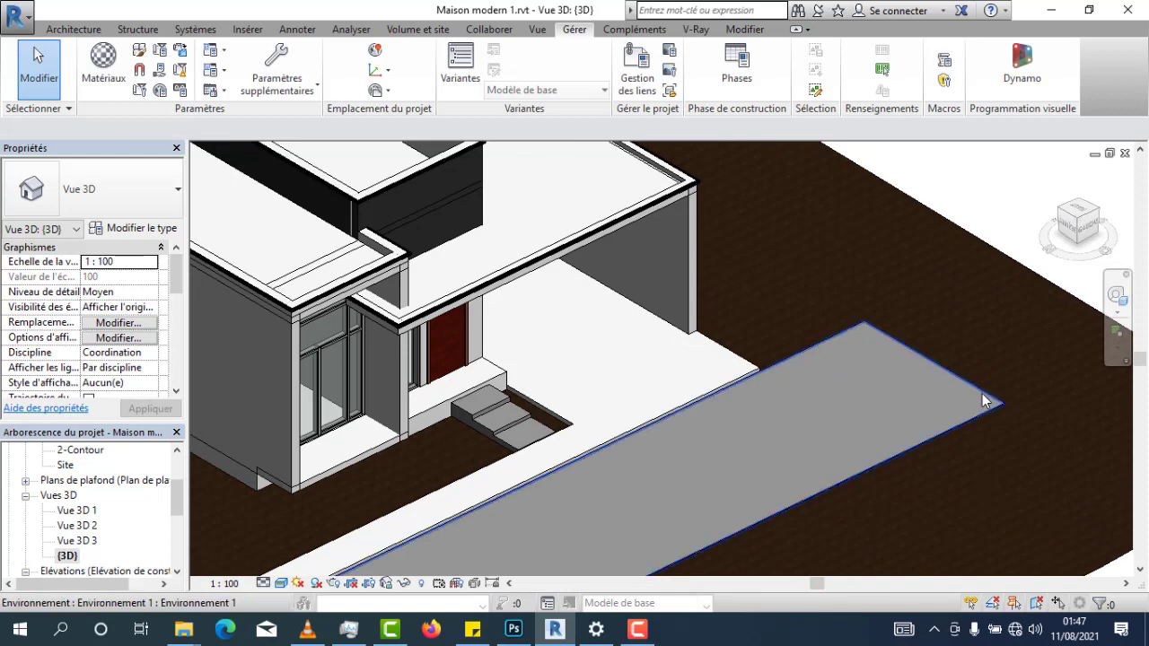
click(982, 393)
click(714, 61)
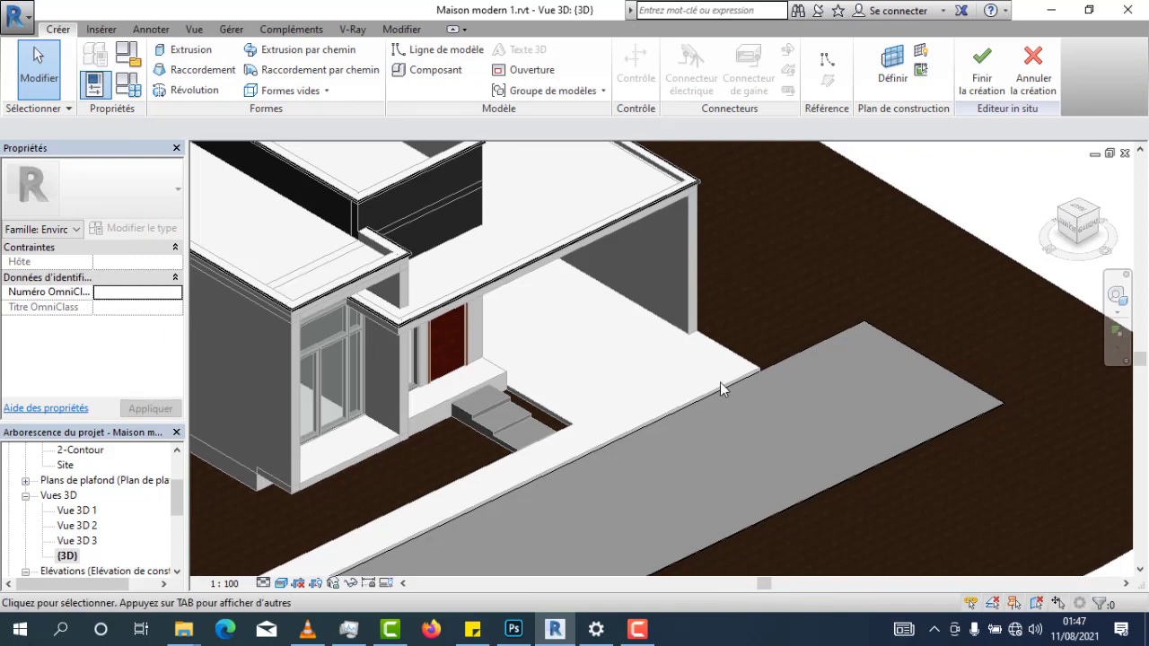
click(796, 354)
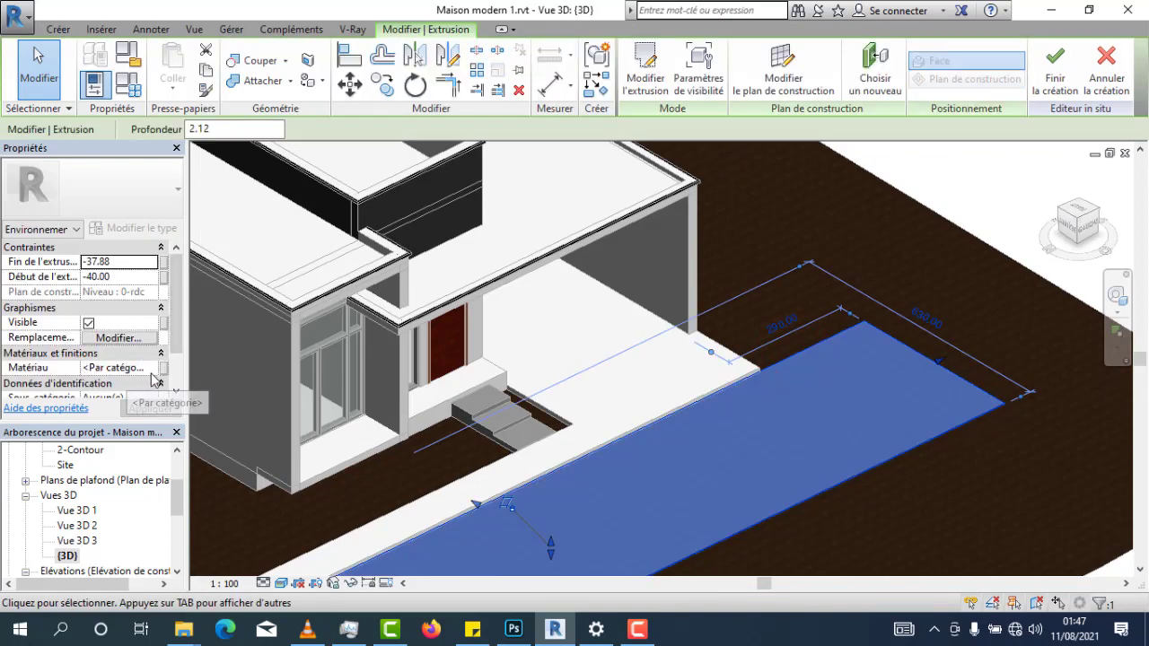
click(154, 369)
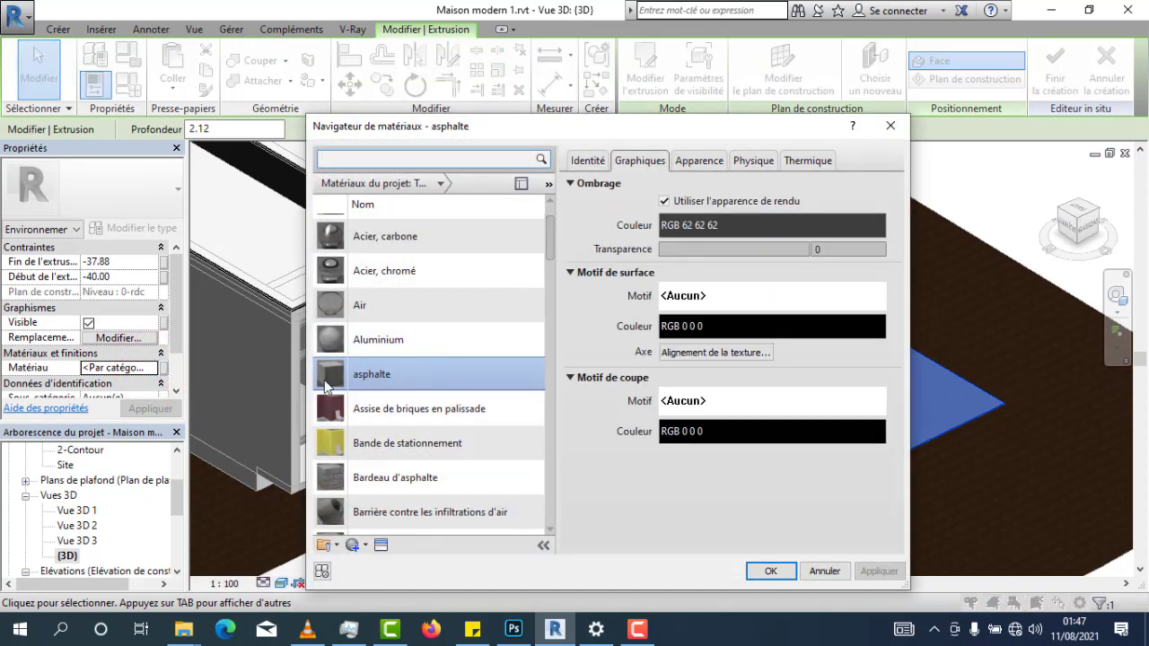
double_click(370, 380)
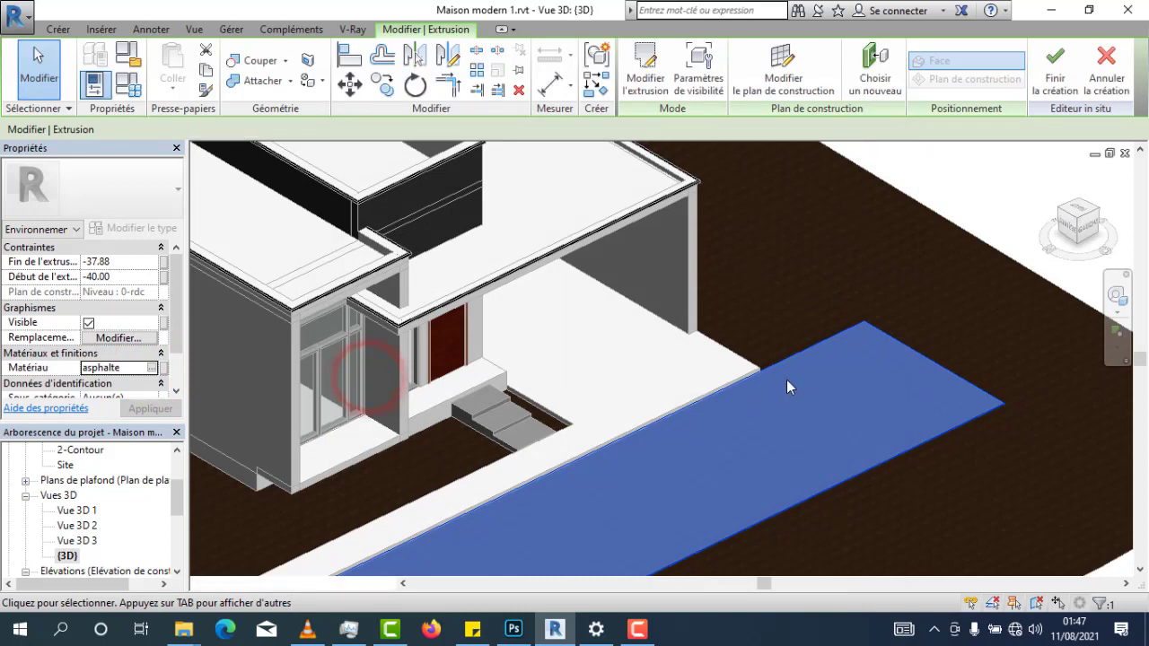
Inspect the asphalt texture on the road surface and finish the in-place model edit
click(787, 322)
scroll(1016, 407, up, 5)
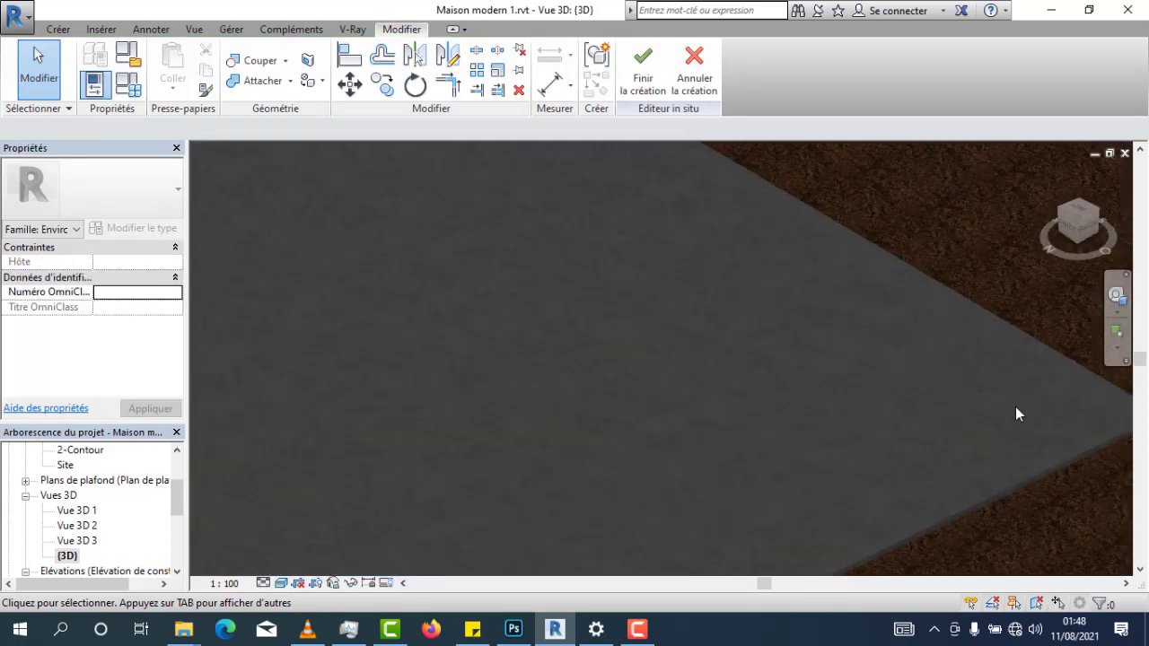
scroll(1004, 409, down, 6)
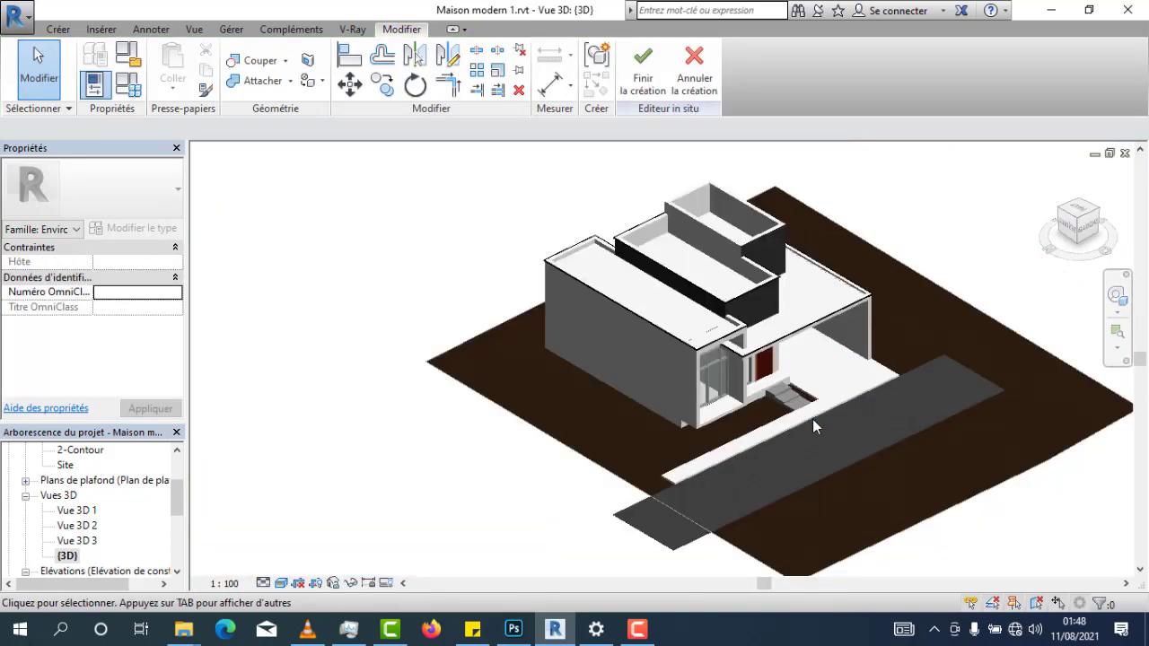
scroll(812, 420, up, 4)
middle_drag(957, 304, 761, 312)
scroll(761, 312, up, 3)
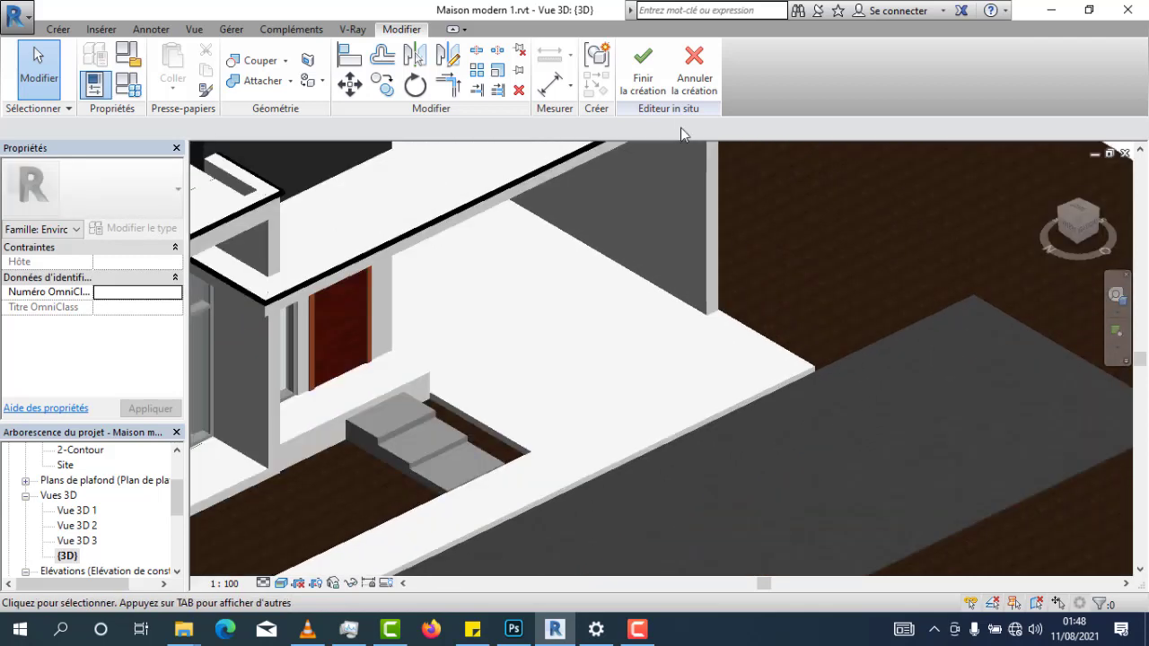
click(642, 75)
Select the floor slab between the house and the road, open the project materials and select Bardeau d'asphalte
scroll(761, 333, down, 2)
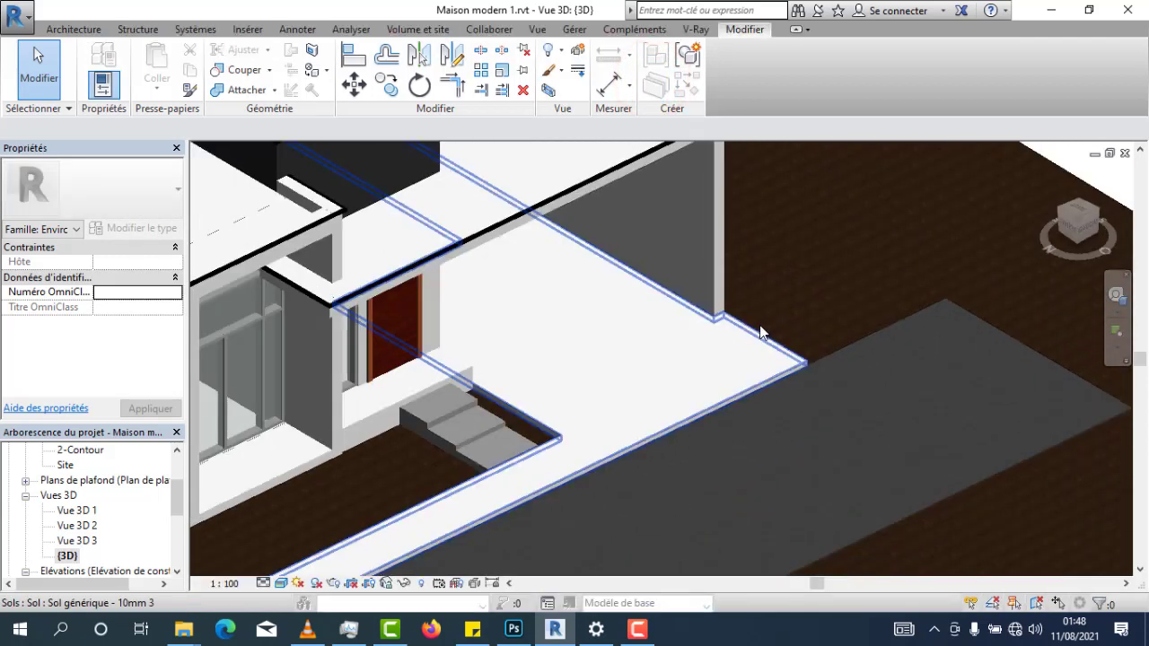
click(759, 347)
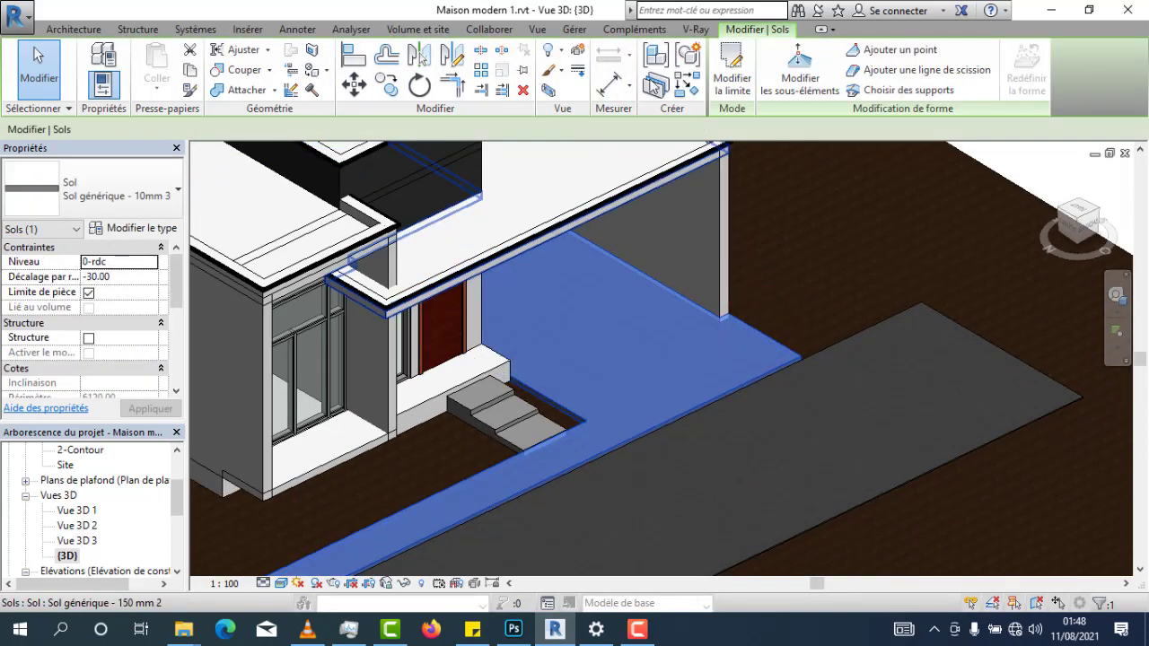
click(580, 50)
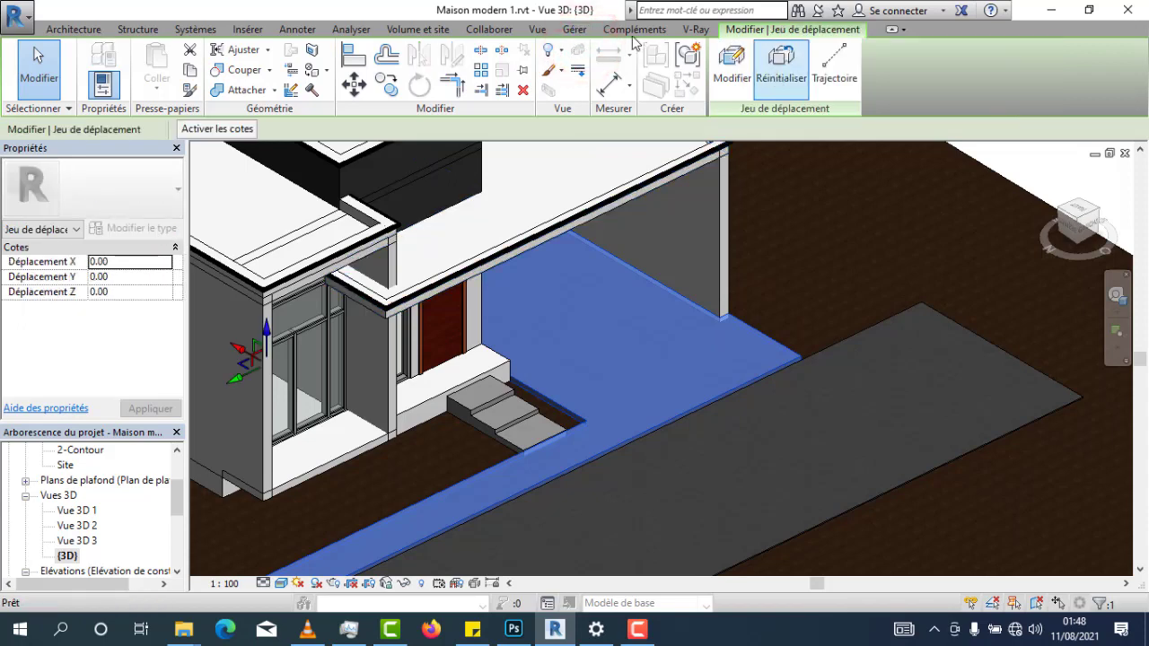
click(575, 30)
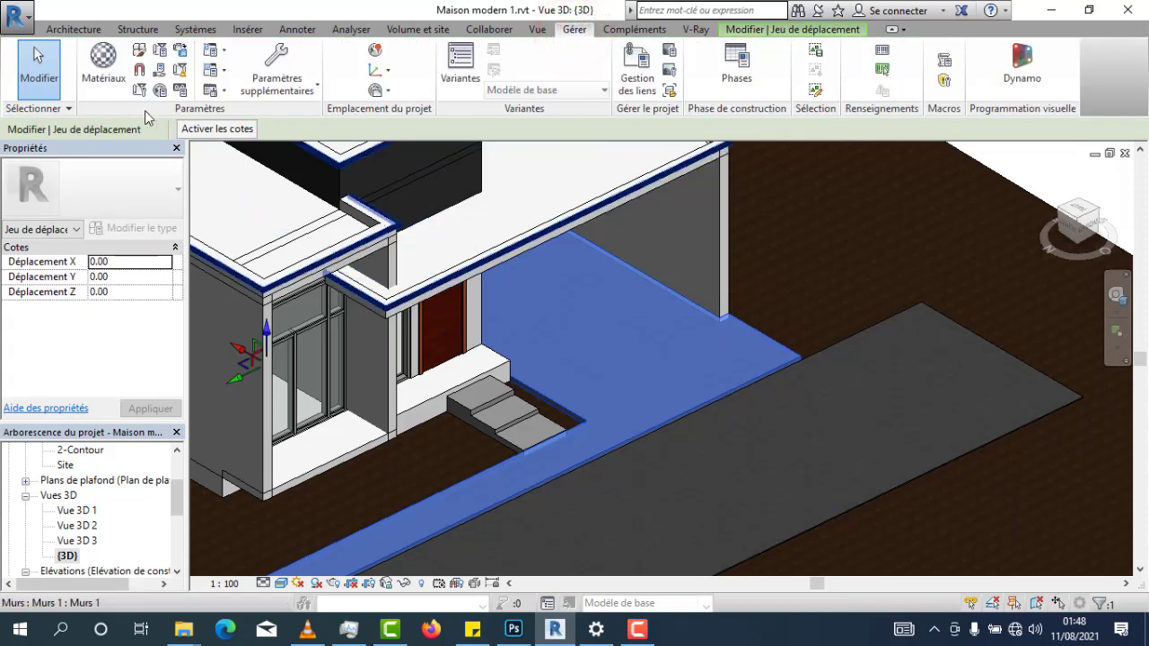
click(106, 59)
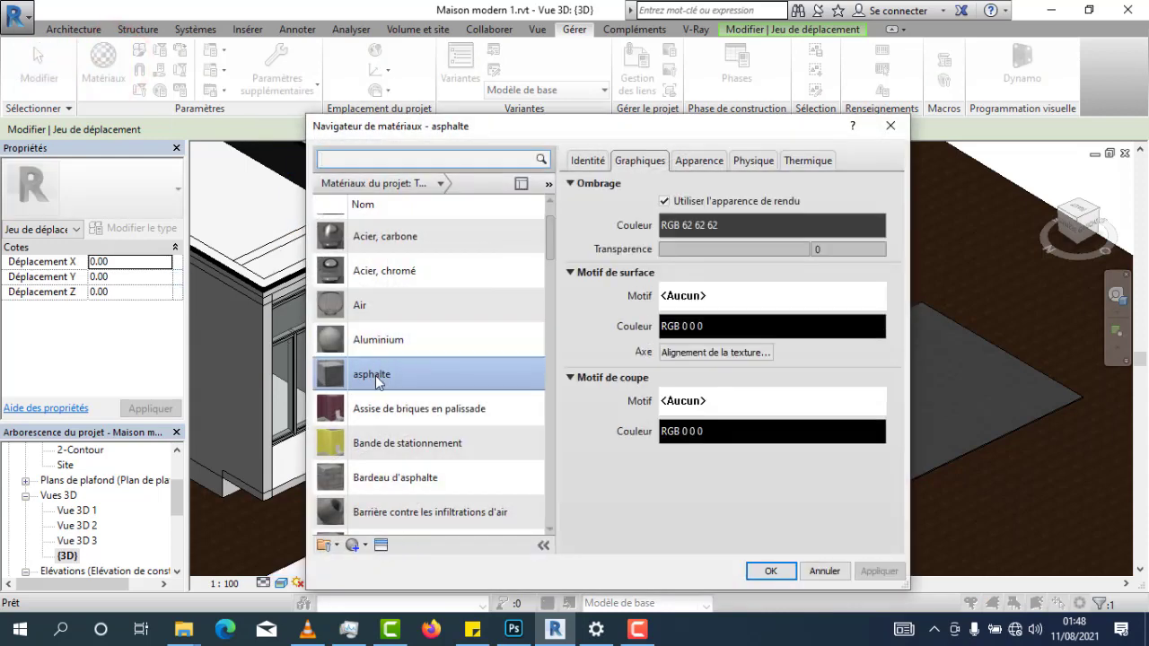
scroll(411, 359, down, 3)
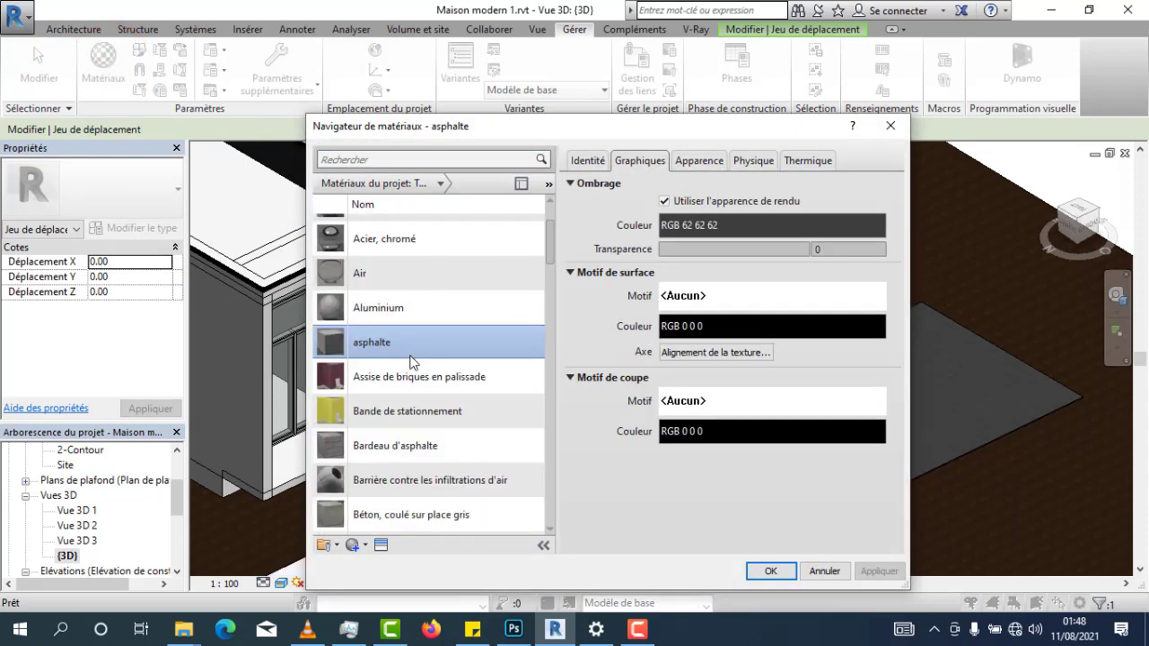
click(399, 361)
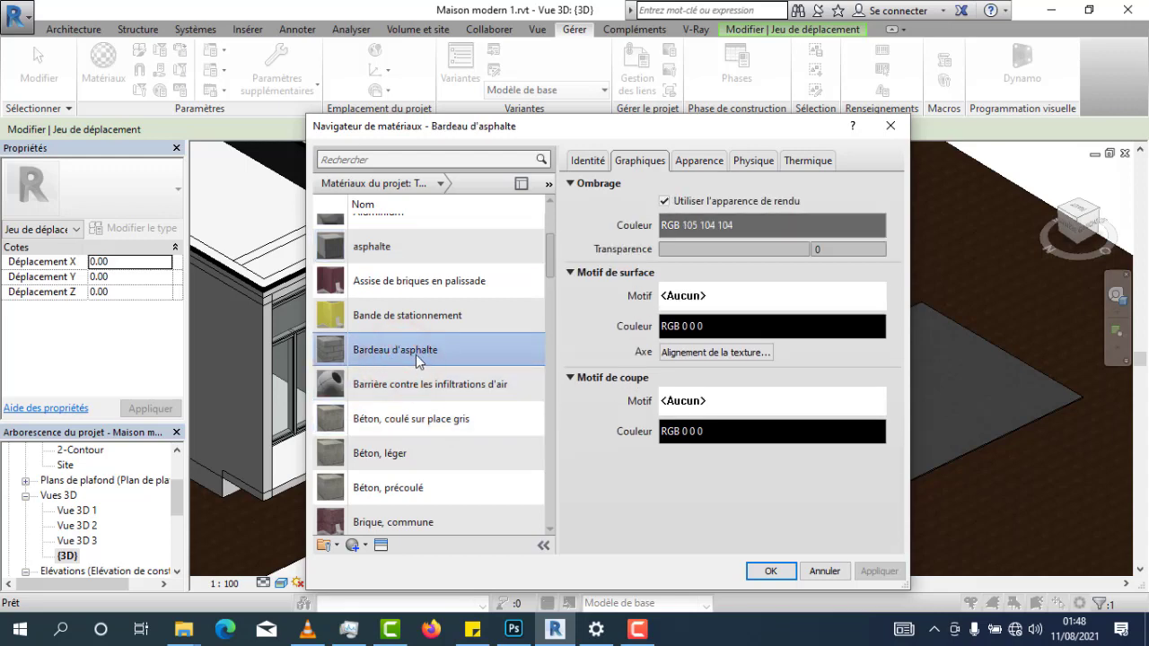
Accept the Bardeau d'asphalte material in the material browser and clear the displacement set selection
click(770, 571)
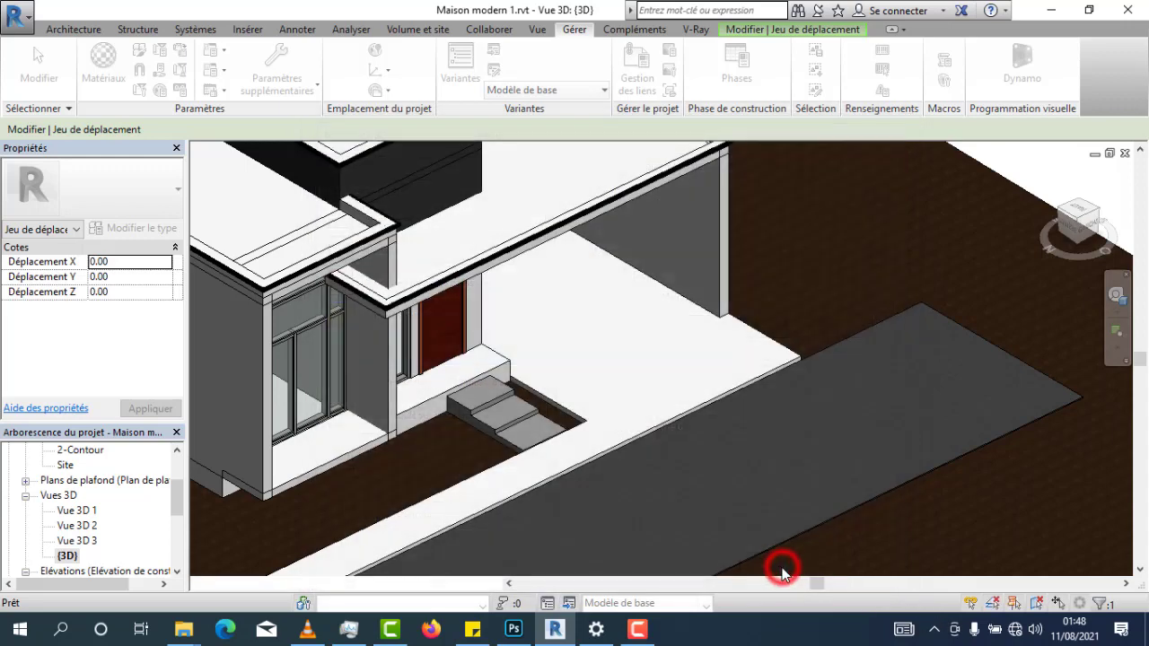
click(777, 343)
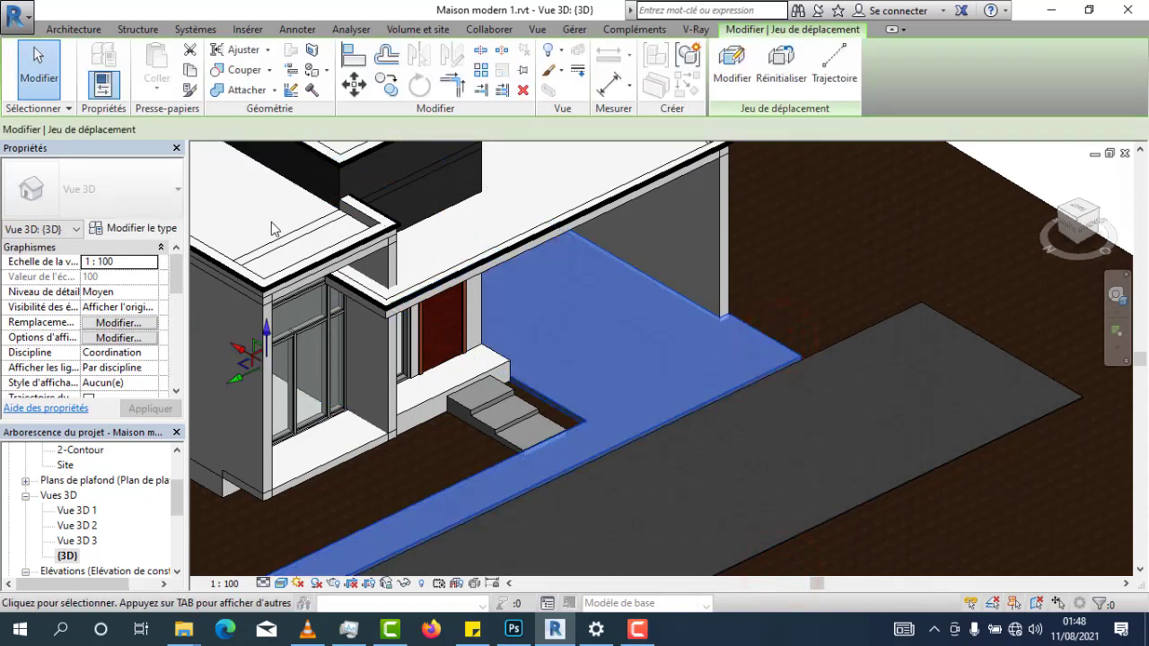
middle_drag(642, 320, 685, 330)
key(Escape)
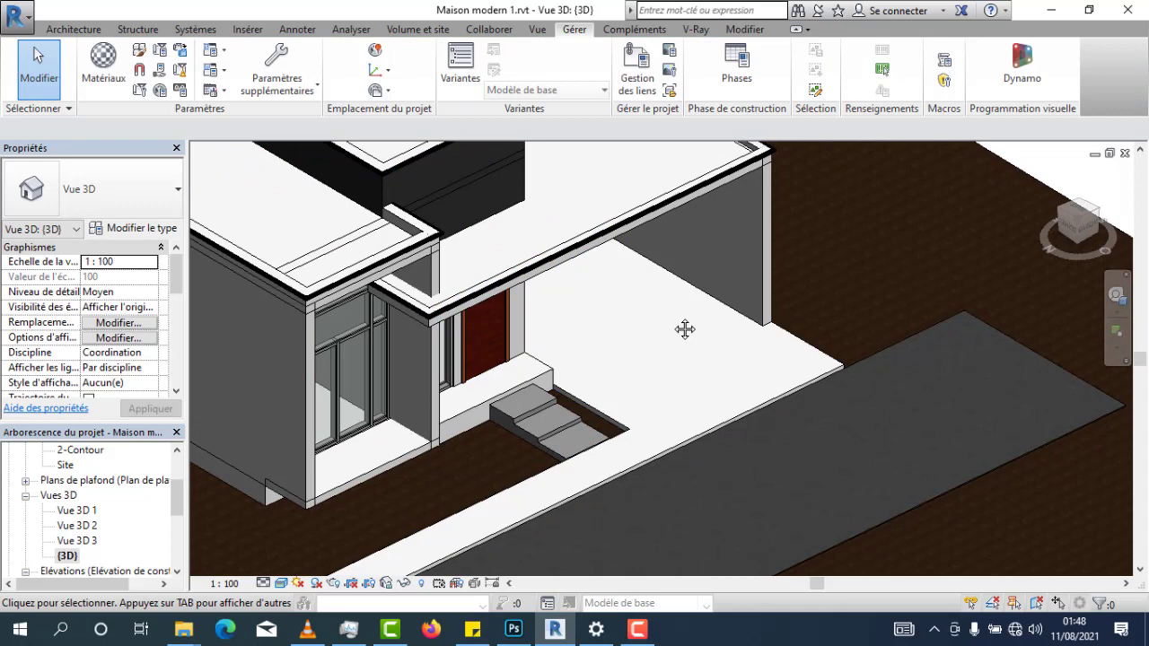
Paint the top face of the white floor slab beside the driveway with the Bardeau d'asphalte material
click(787, 354)
scroll(773, 355, up, 3)
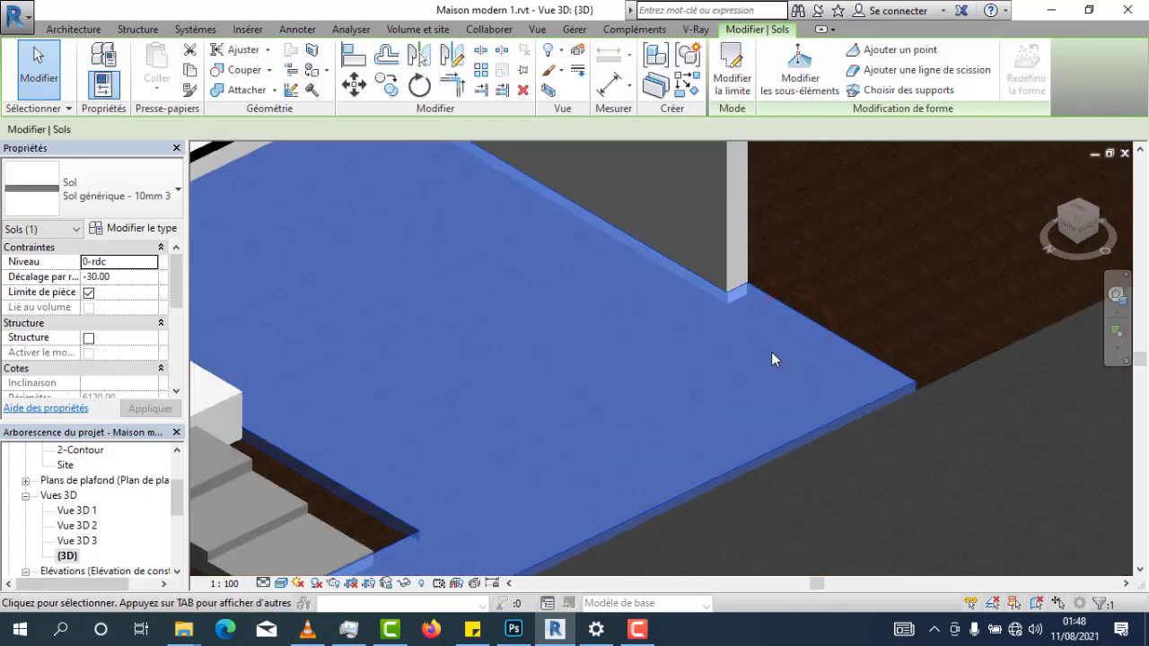
scroll(136, 316, down, 1)
scroll(151, 273, up, 1)
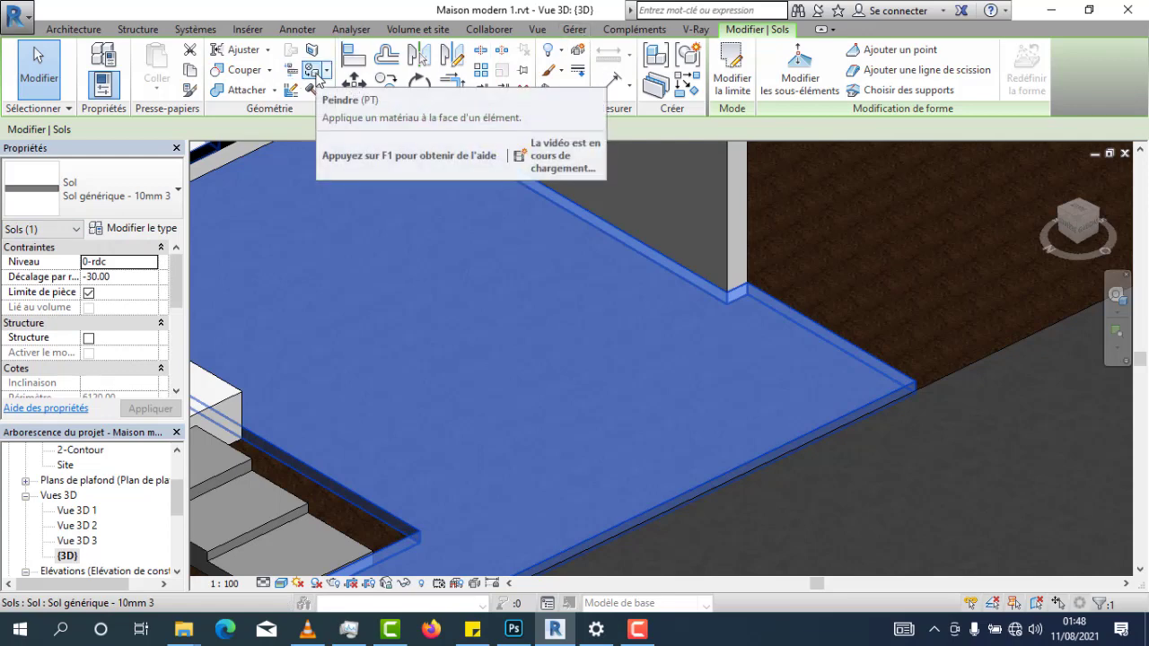
click(314, 75)
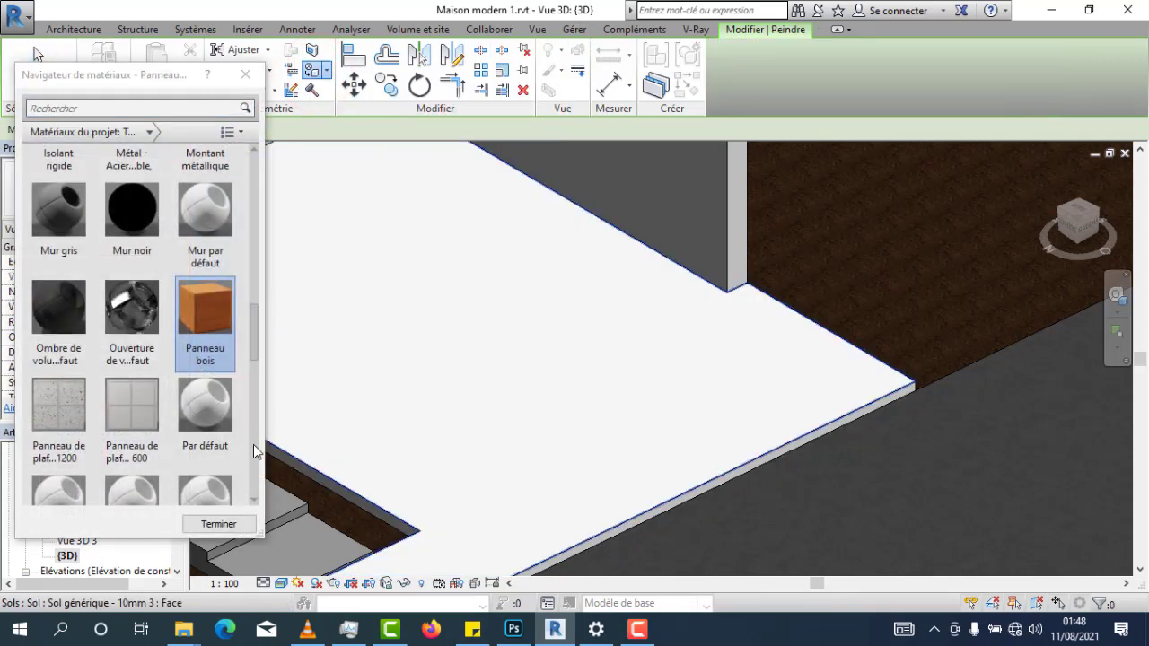
scroll(136, 395, down, 6)
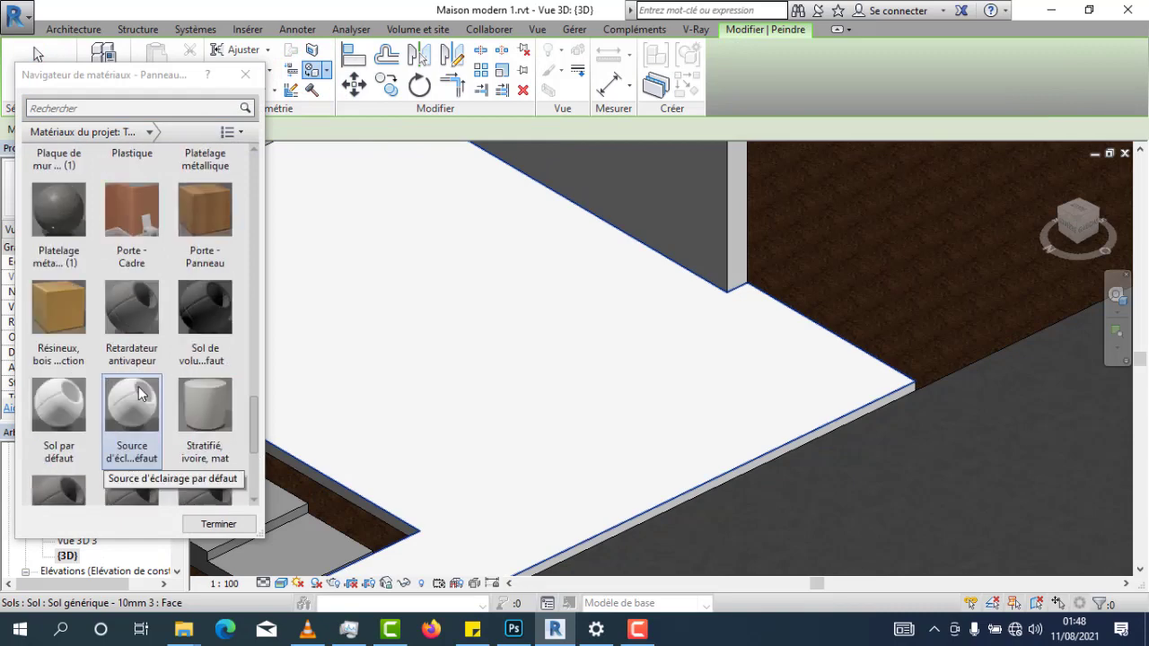
click(136, 393)
key(b)
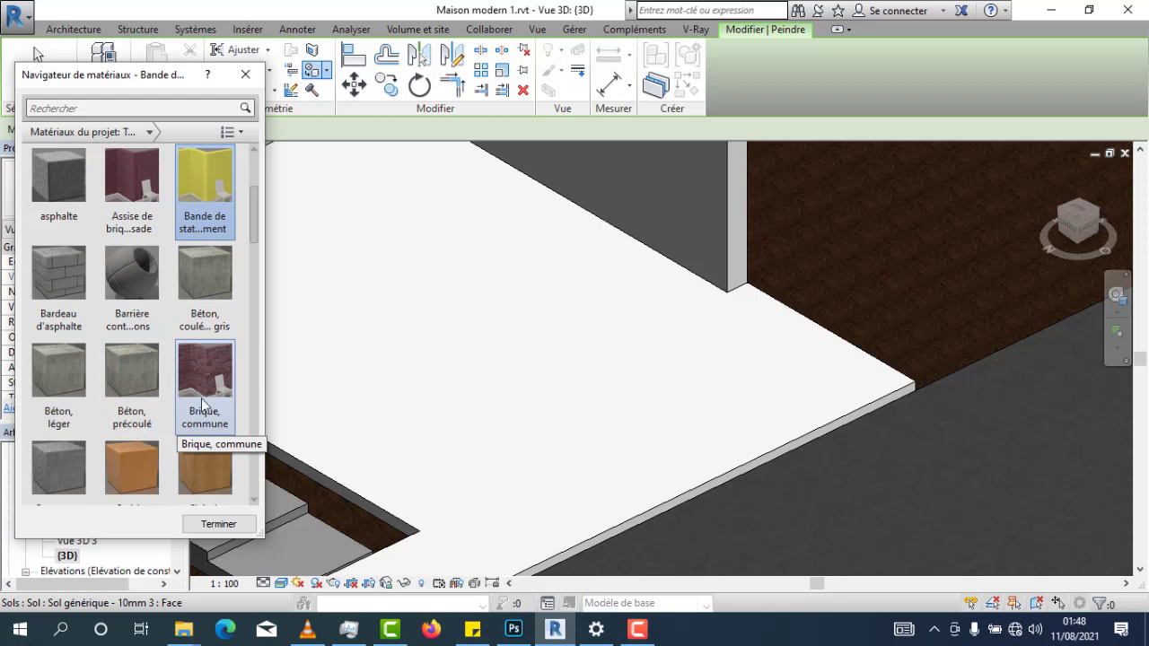
scroll(80, 400, down, 3)
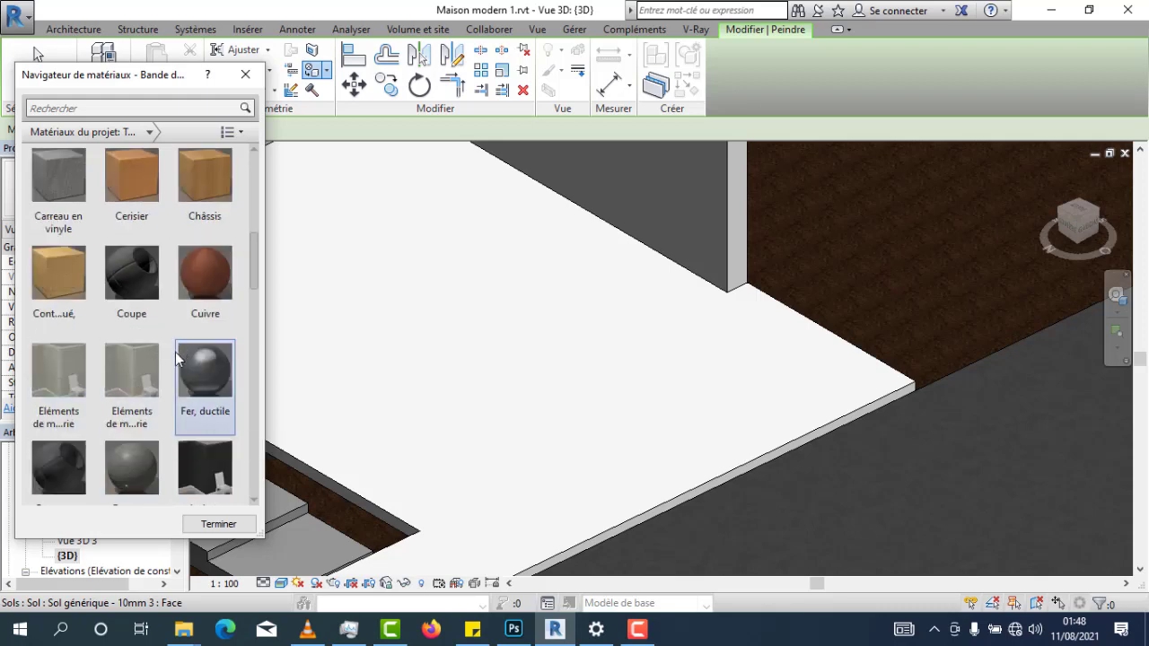
scroll(177, 359, down, 8)
scroll(144, 352, up, 11)
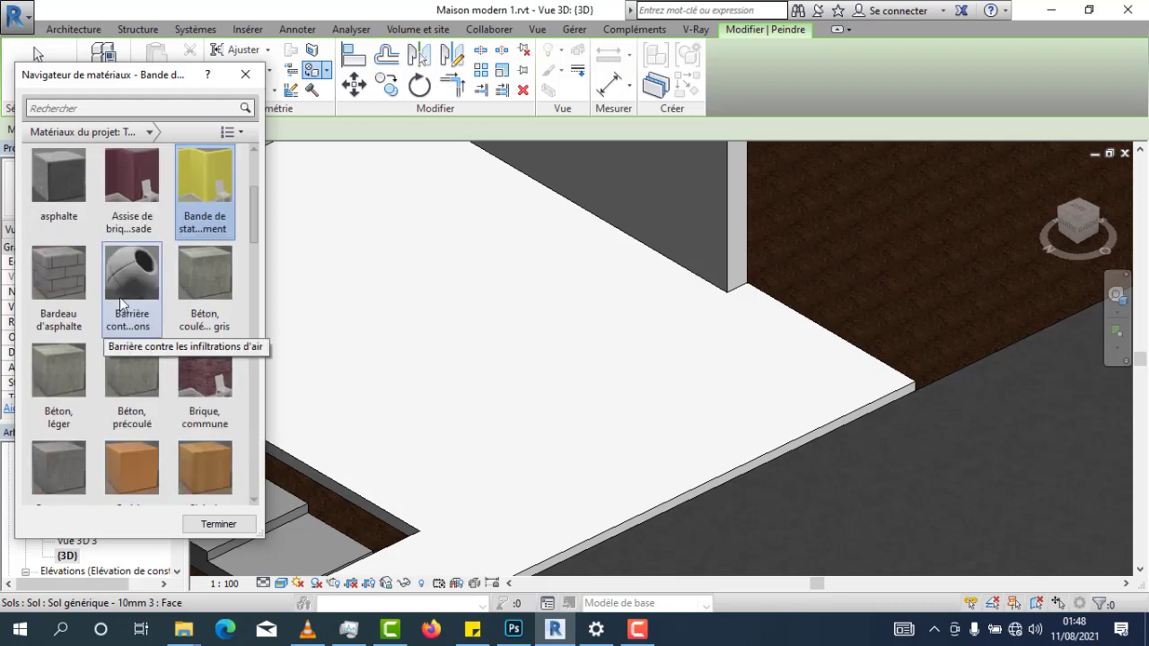
click(47, 262)
click(779, 327)
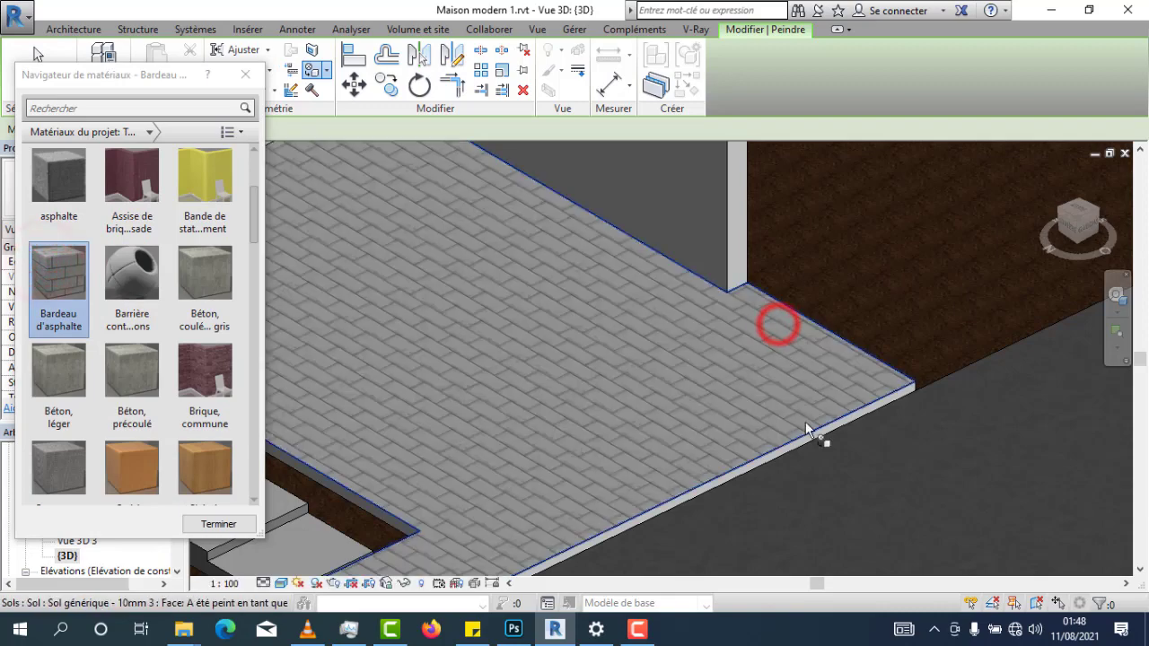
Paint the floor slab's side face along the driveway with Bardeau d'asphalte as well
scroll(913, 399, up, 4)
click(894, 319)
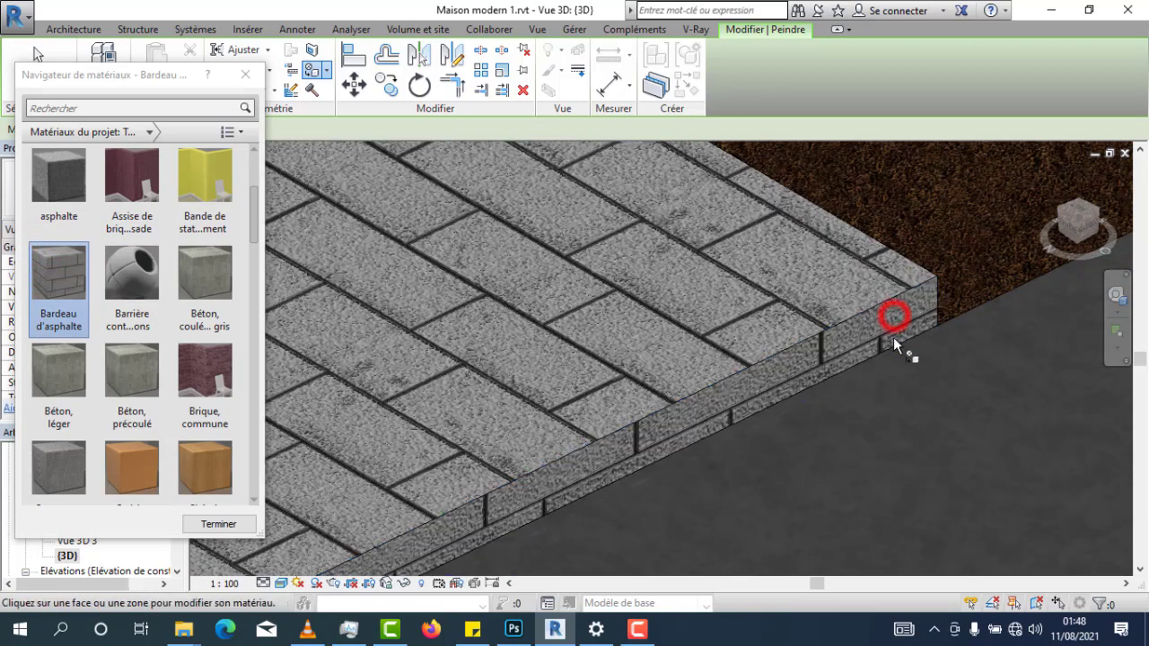
scroll(891, 340, down, 8)
scroll(853, 353, up, 6)
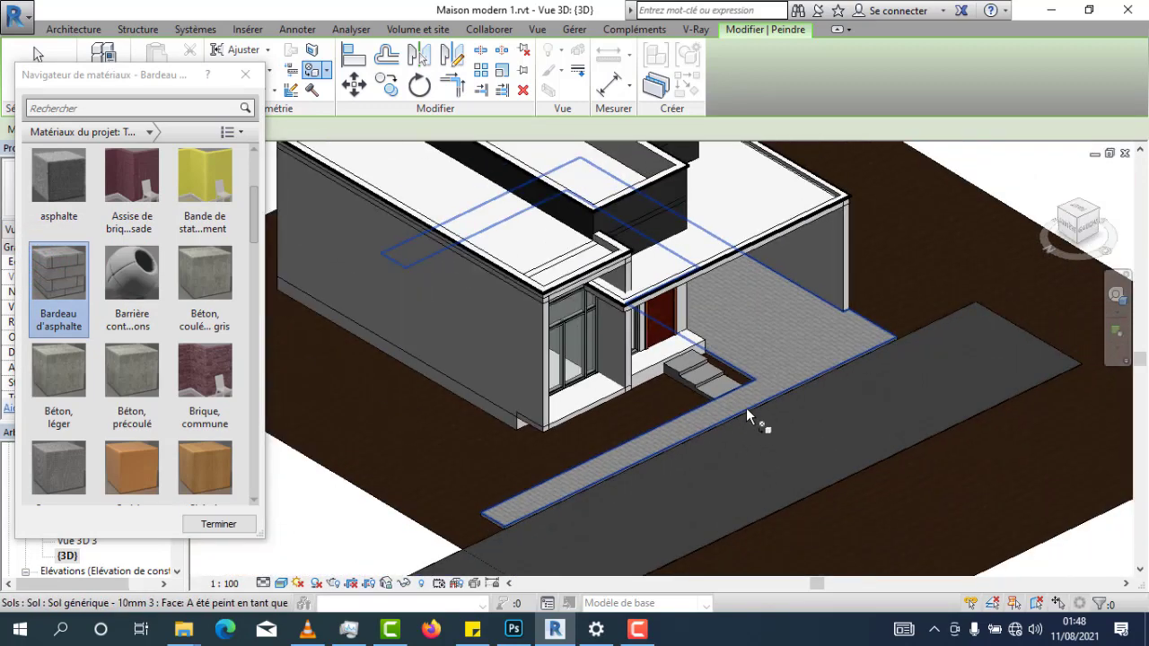
scroll(876, 360, down, 4)
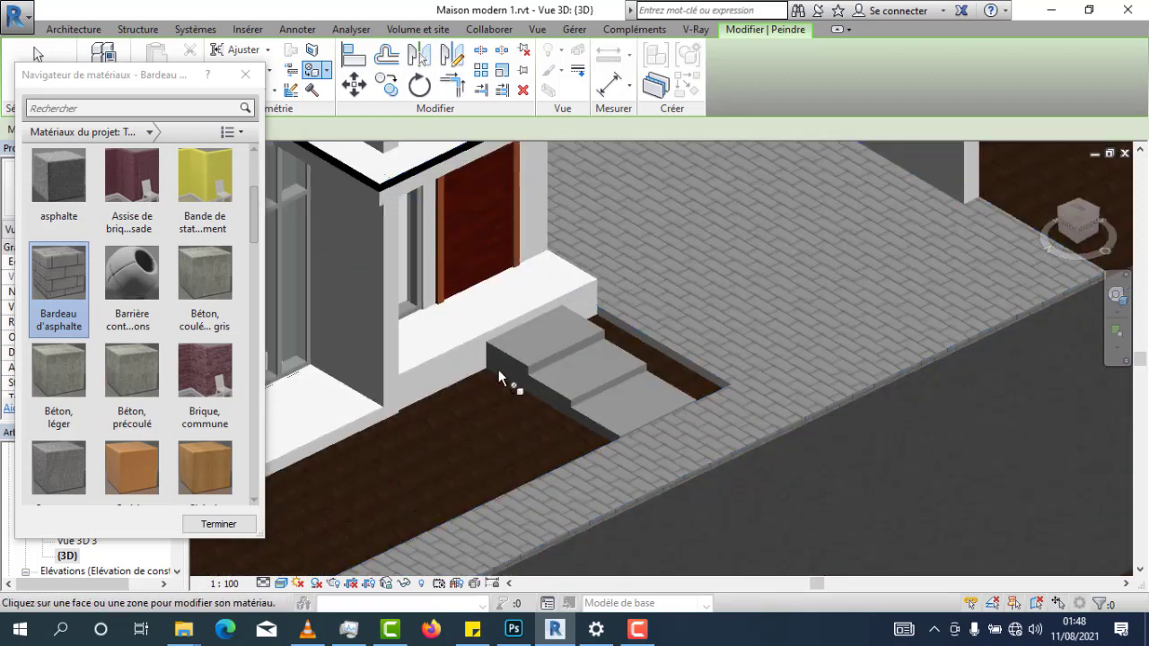
scroll(498, 368, up, 2)
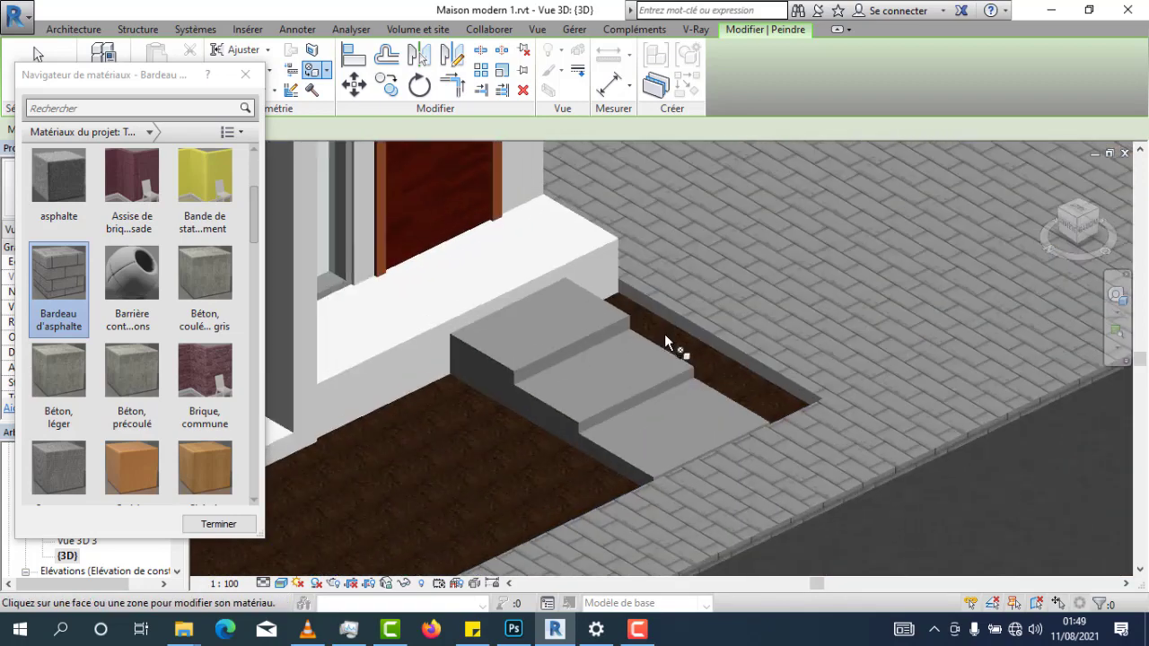
click(205, 279)
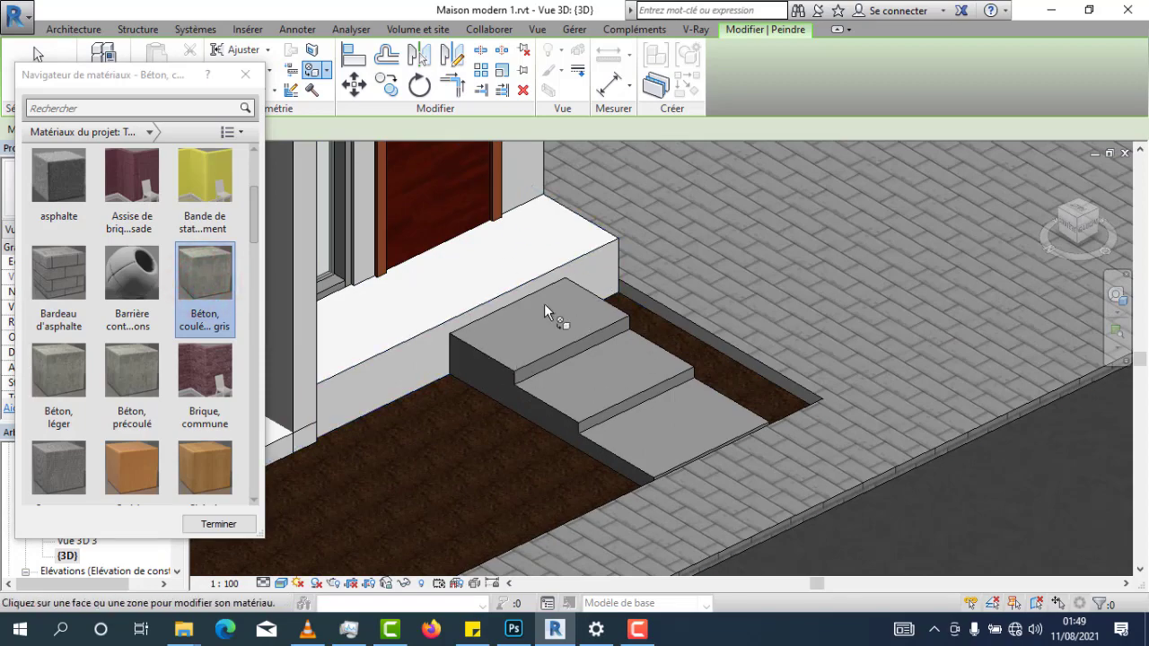
click(238, 79)
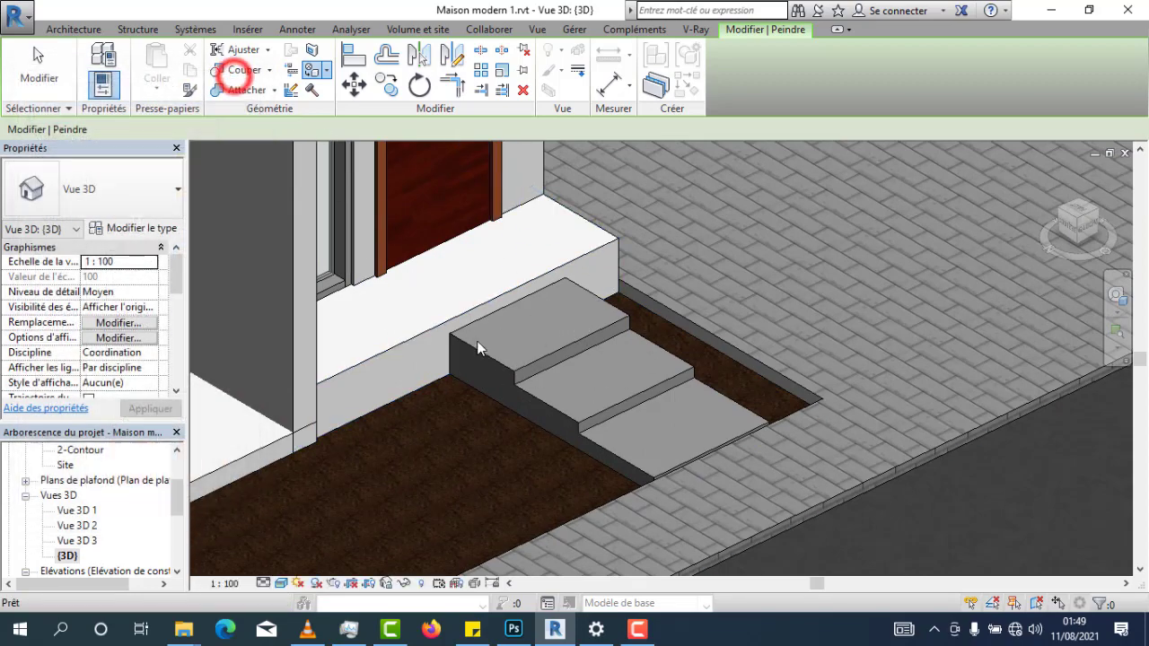
scroll(510, 327, down, 3)
right_click(498, 388)
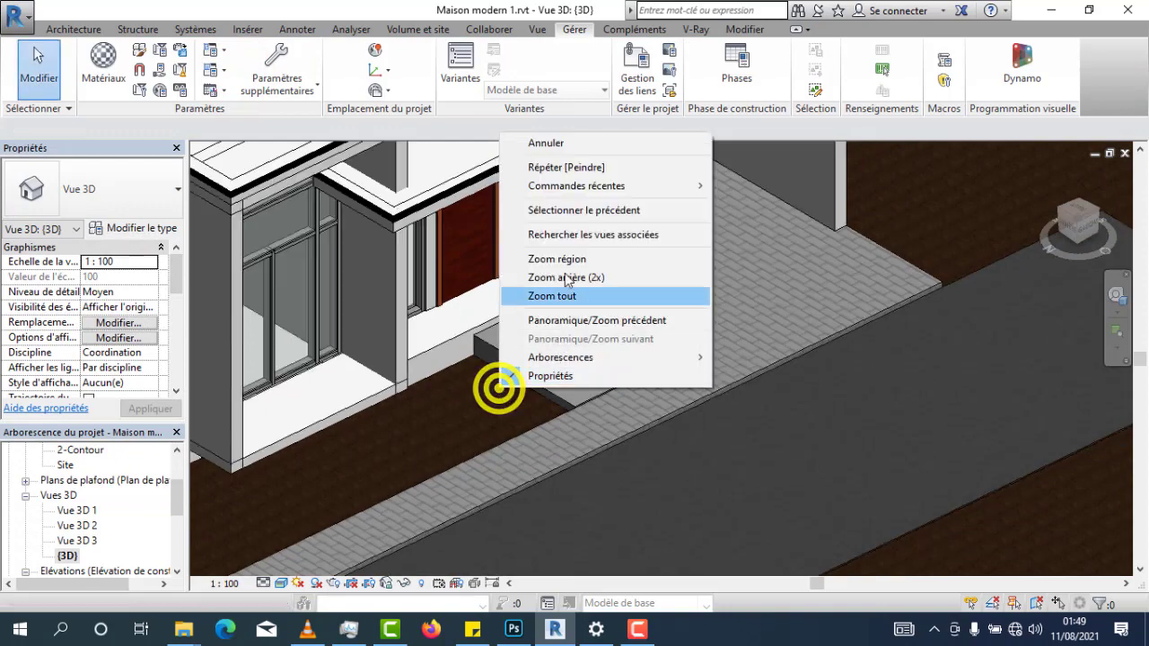
click(538, 141)
scroll(549, 336, up, 3)
Open the entrance steps for in-place editing and select their extrusion
click(549, 337)
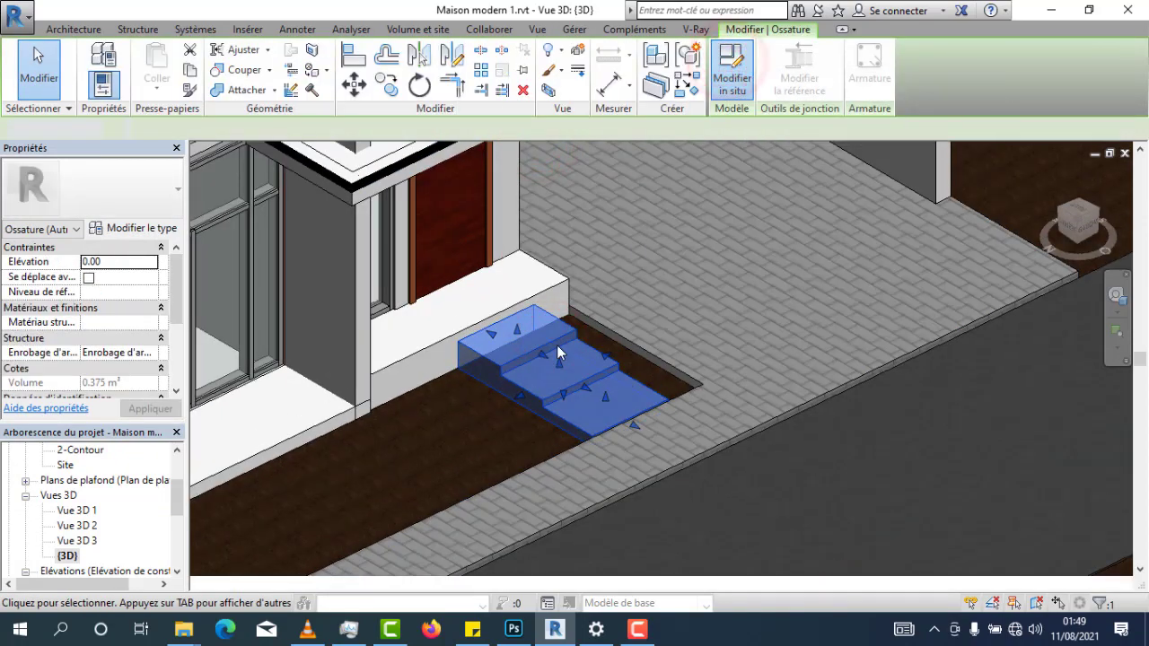
scroll(586, 330, down, 1)
click(550, 334)
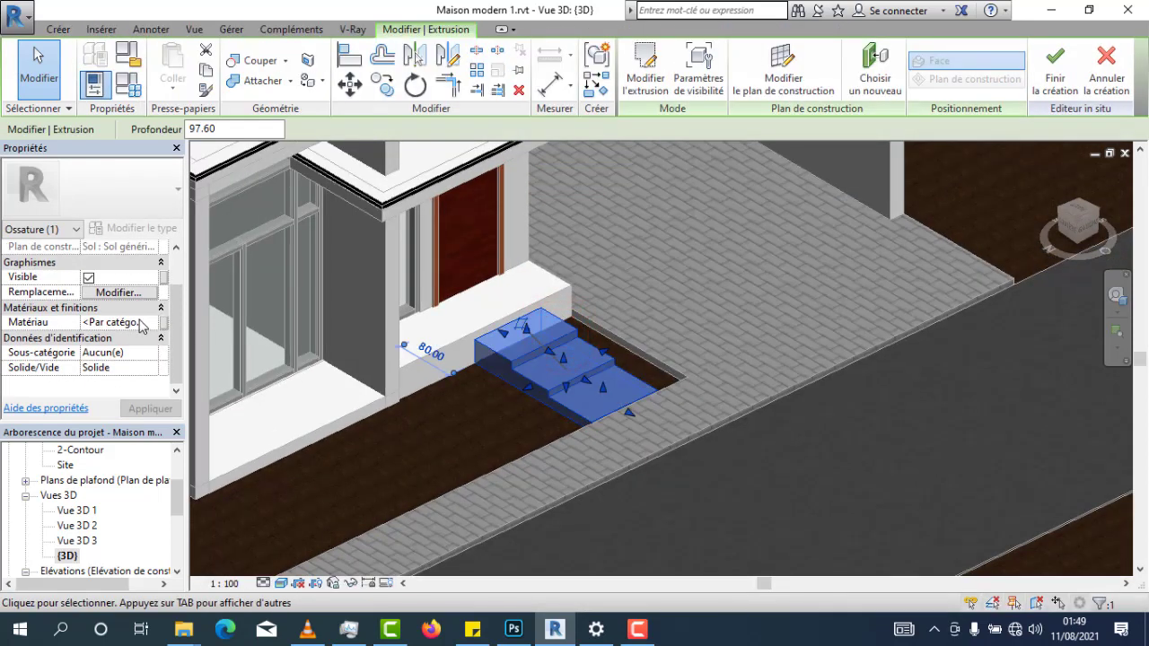
Compare the concrete materials and assign Béton, coulé sur place gris to the steps' extrusion
click(146, 322)
click(162, 322)
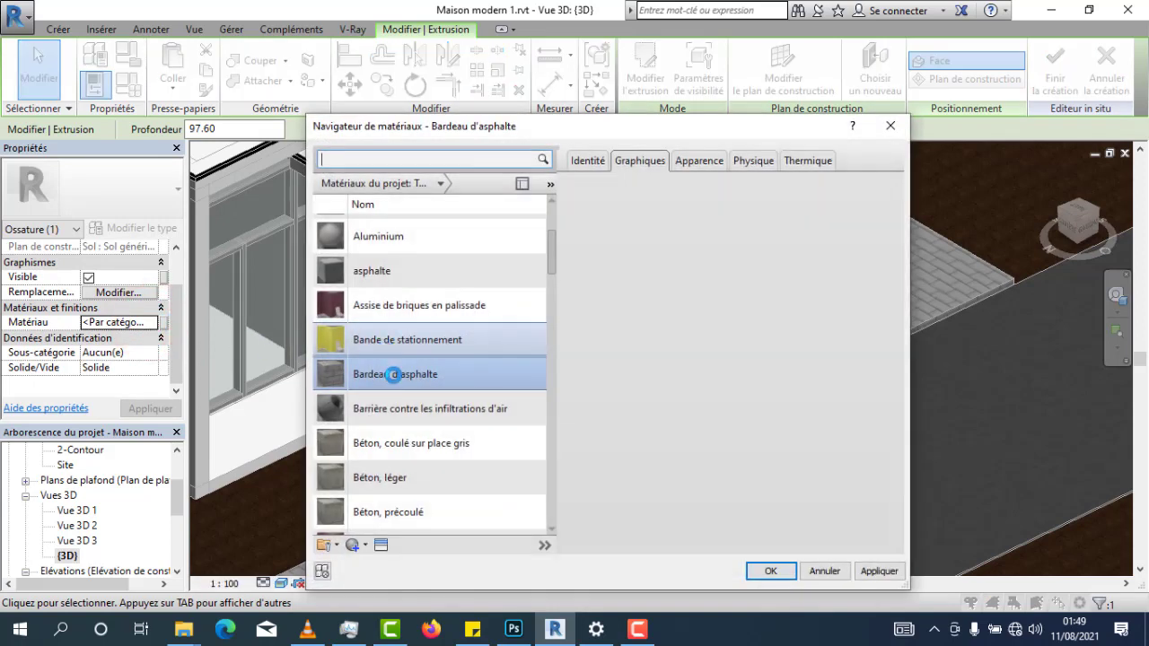
click(393, 374)
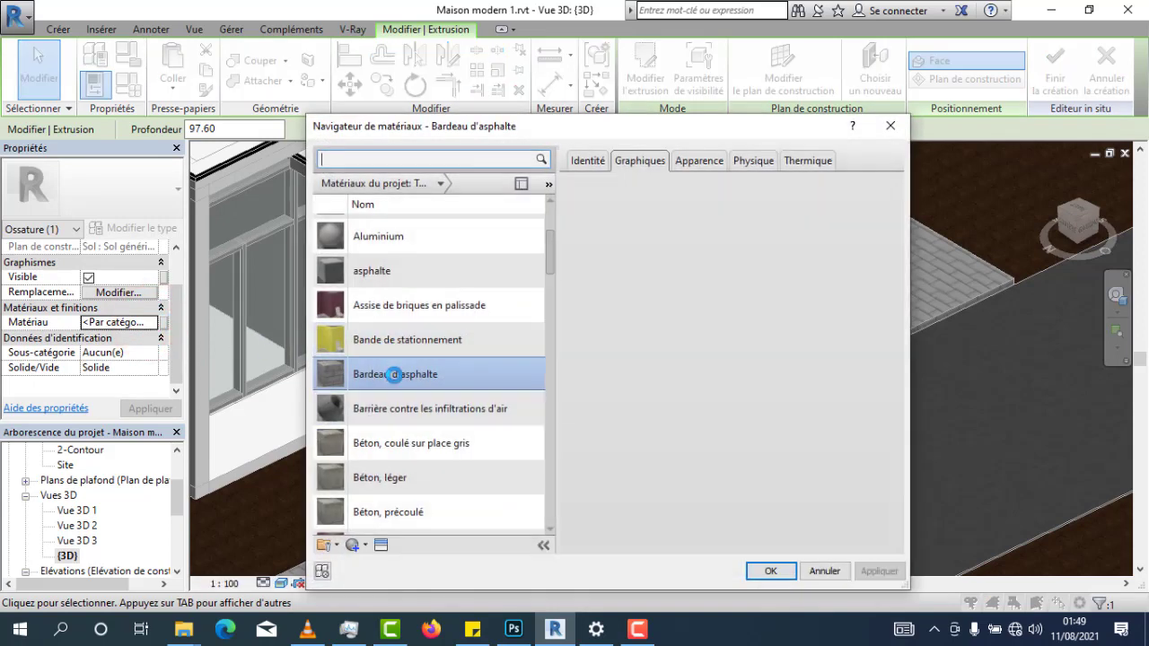
scroll(395, 377, down, 1)
click(411, 385)
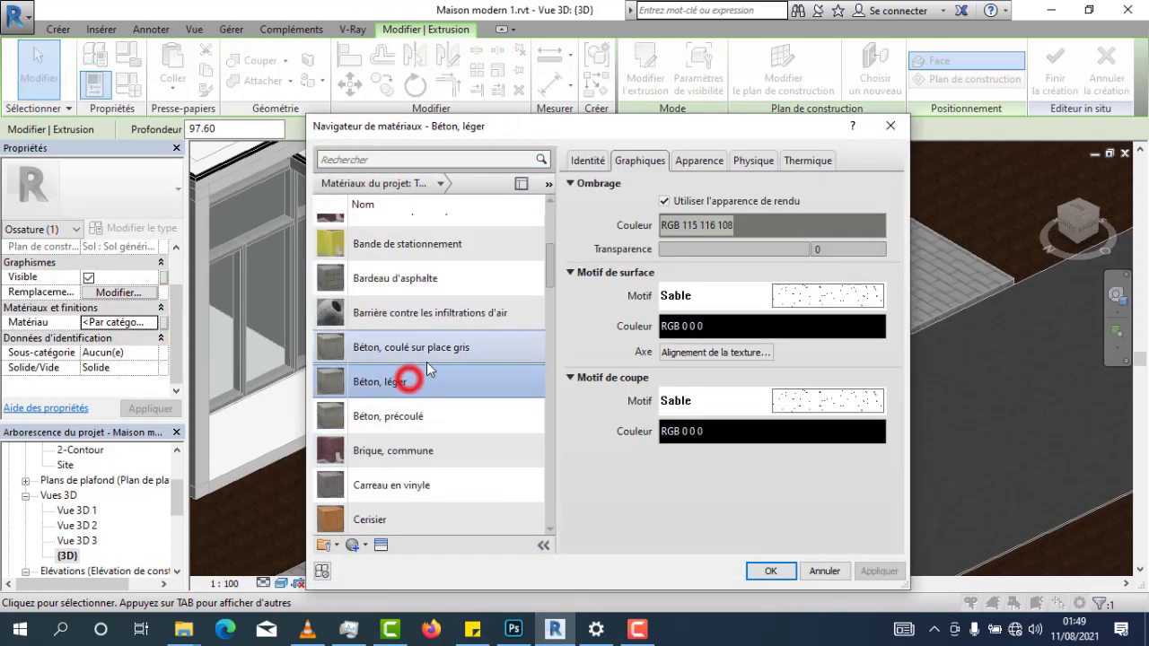
click(434, 356)
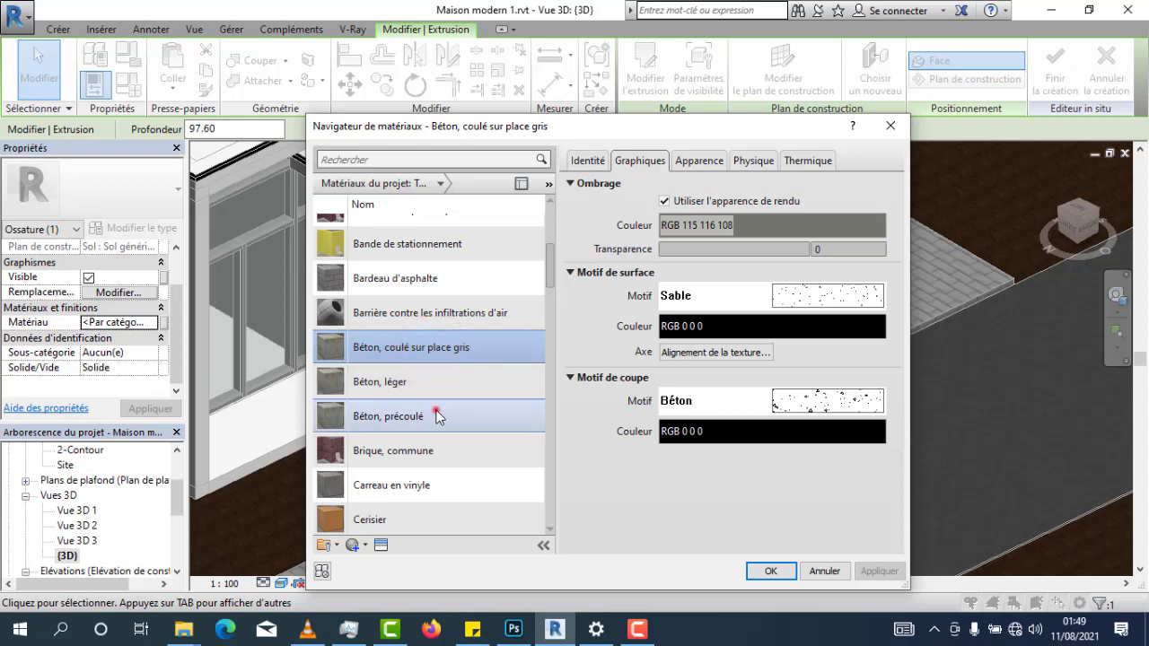
click(437, 416)
click(429, 383)
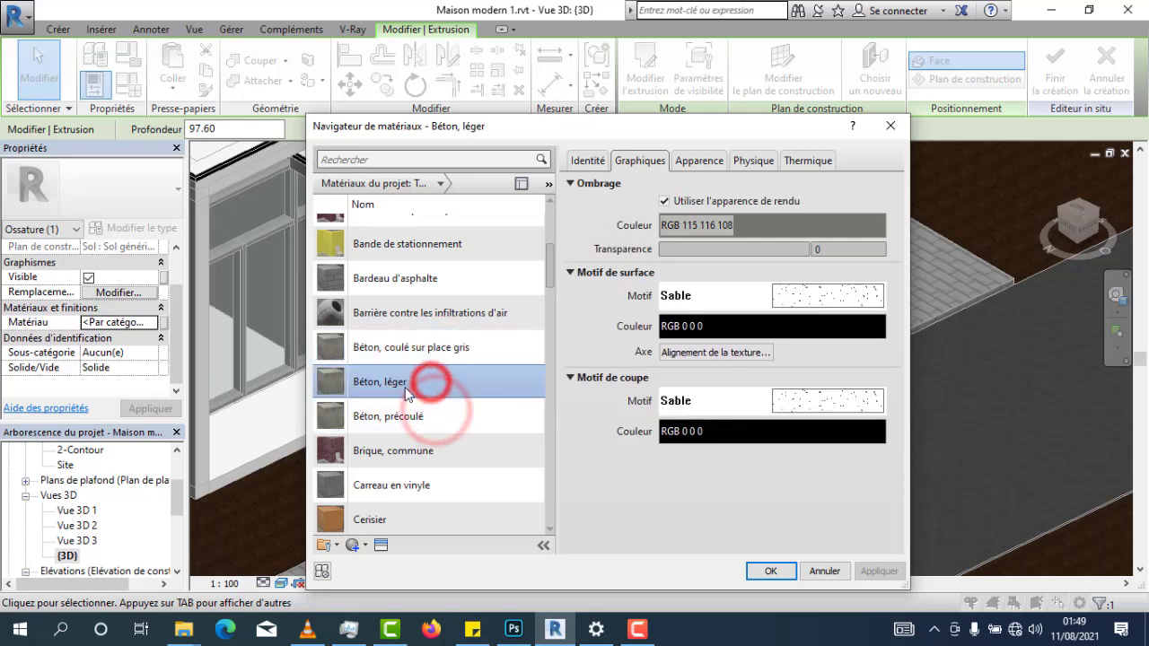
click(448, 353)
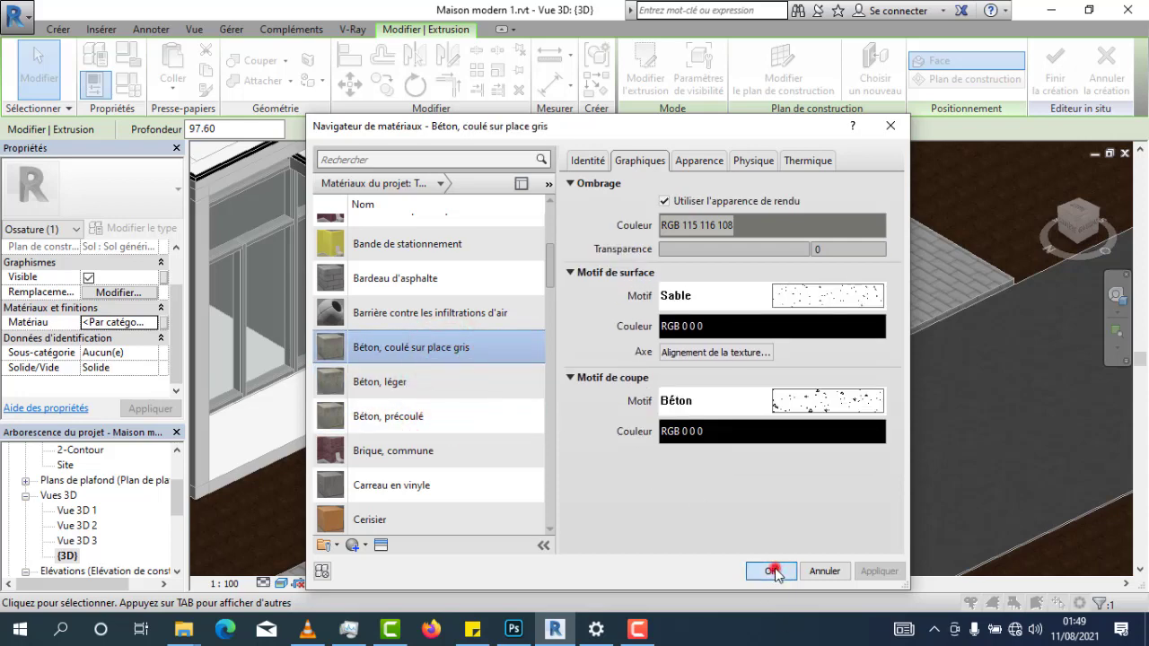
click(774, 572)
Deselect the extrusion, check the concrete texture on the steps, and finish the in-place model
click(436, 359)
scroll(467, 444, up, 2)
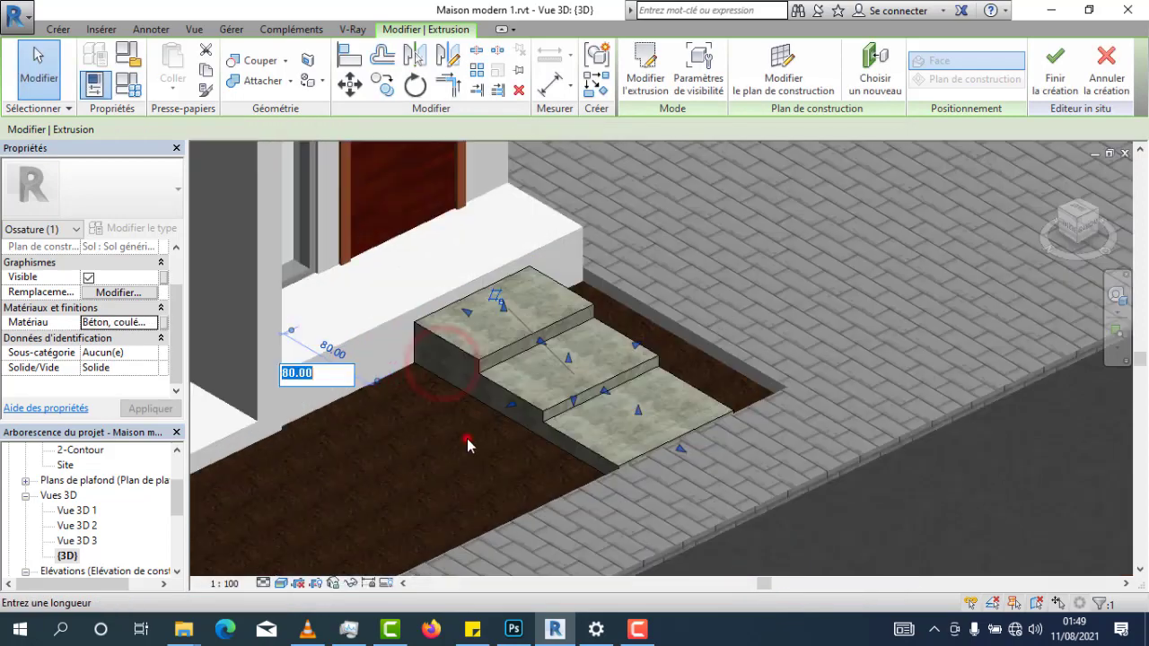
click(465, 440)
scroll(440, 462, up, 2)
click(429, 476)
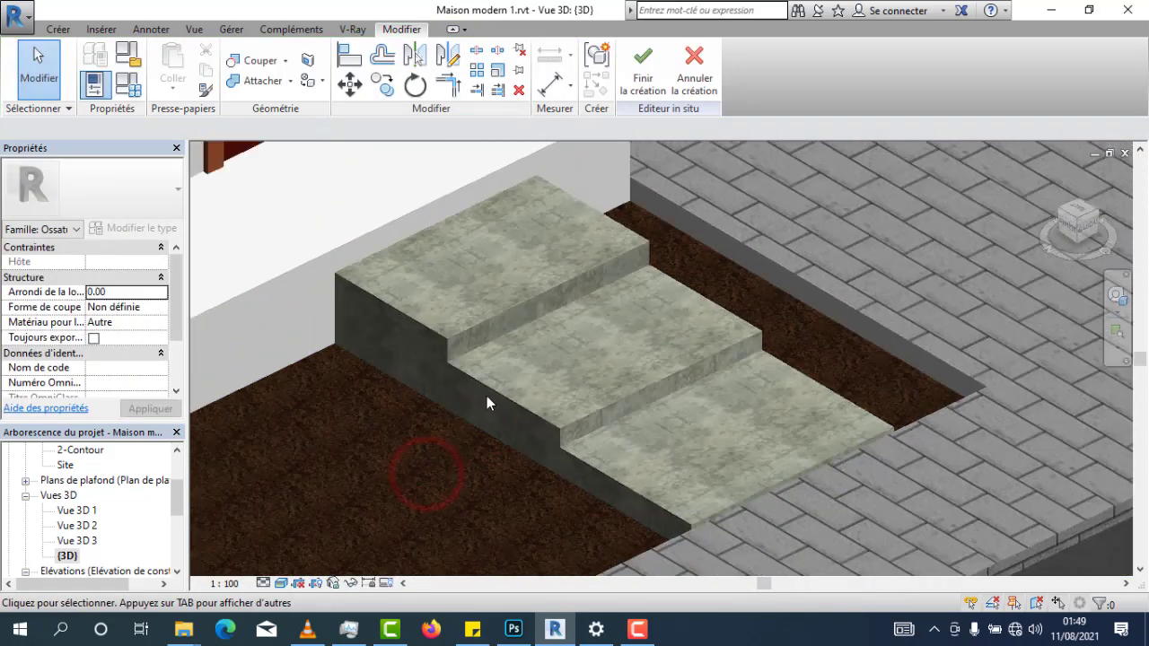
scroll(487, 402, down, 5)
click(641, 83)
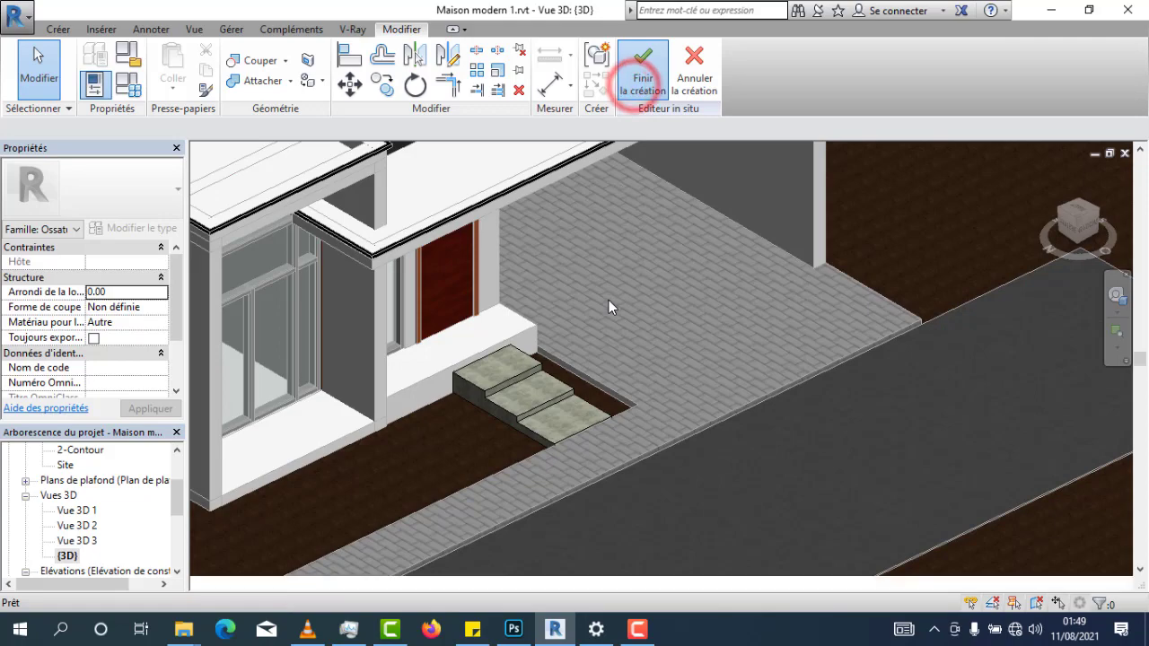
Examine the entrance, porch floors and front facade of the house from the opposite corner
scroll(583, 306, down, 3)
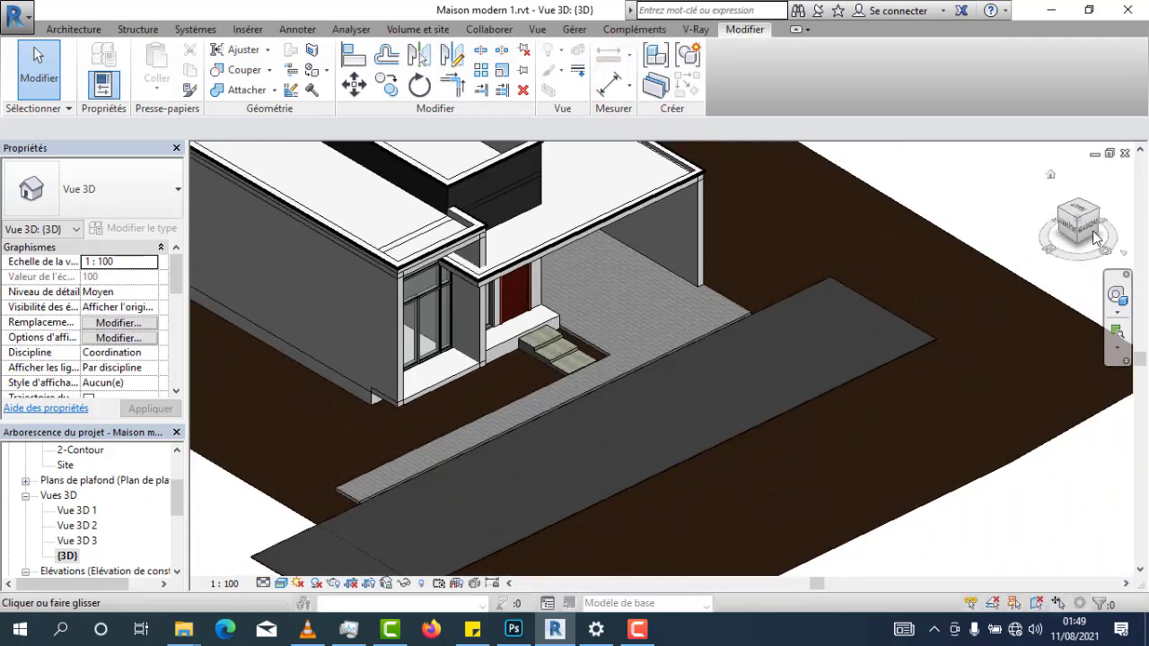
drag(1090, 229, 1000, 235)
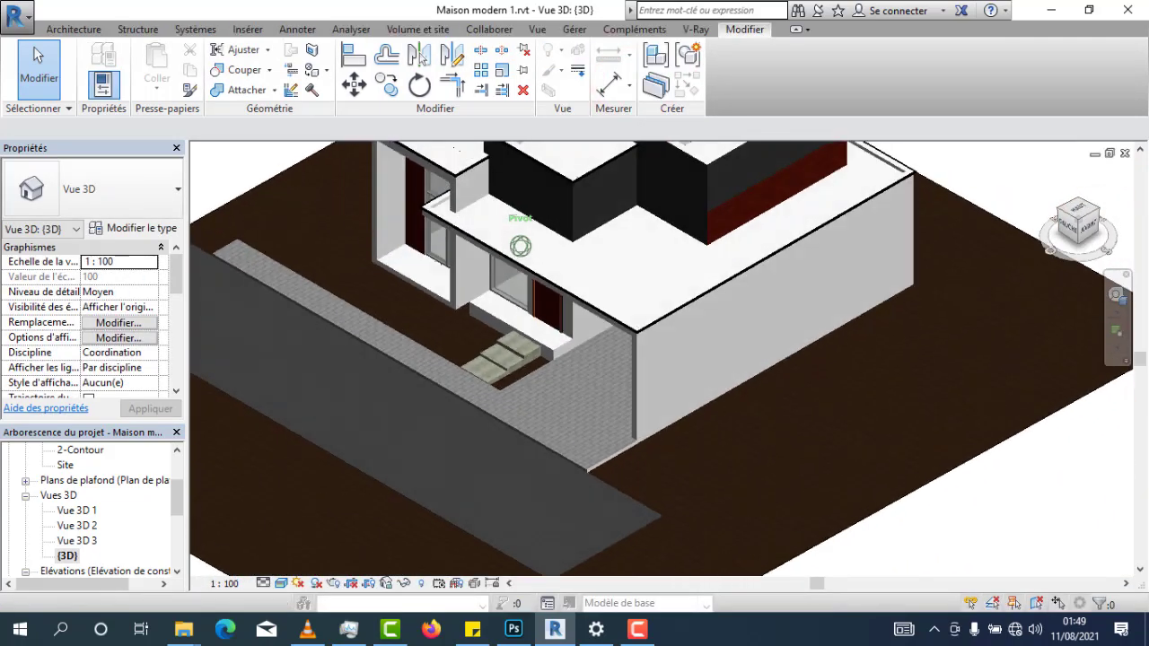
scroll(564, 283, up, 3)
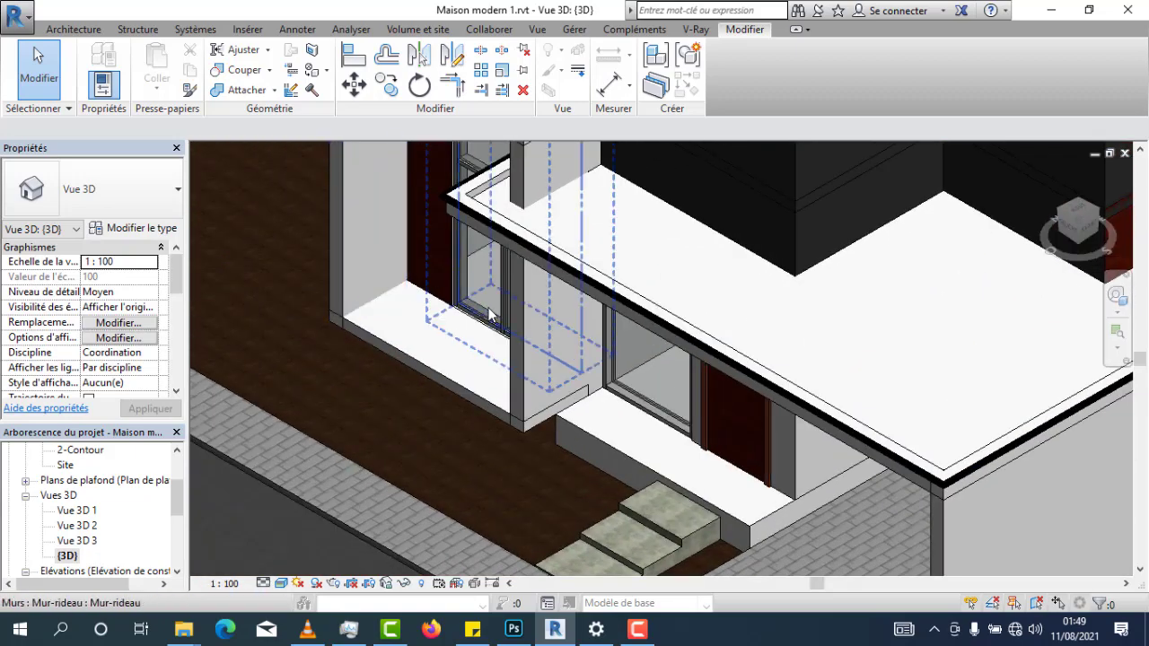
scroll(499, 356, down, 2)
scroll(585, 423, up, 4)
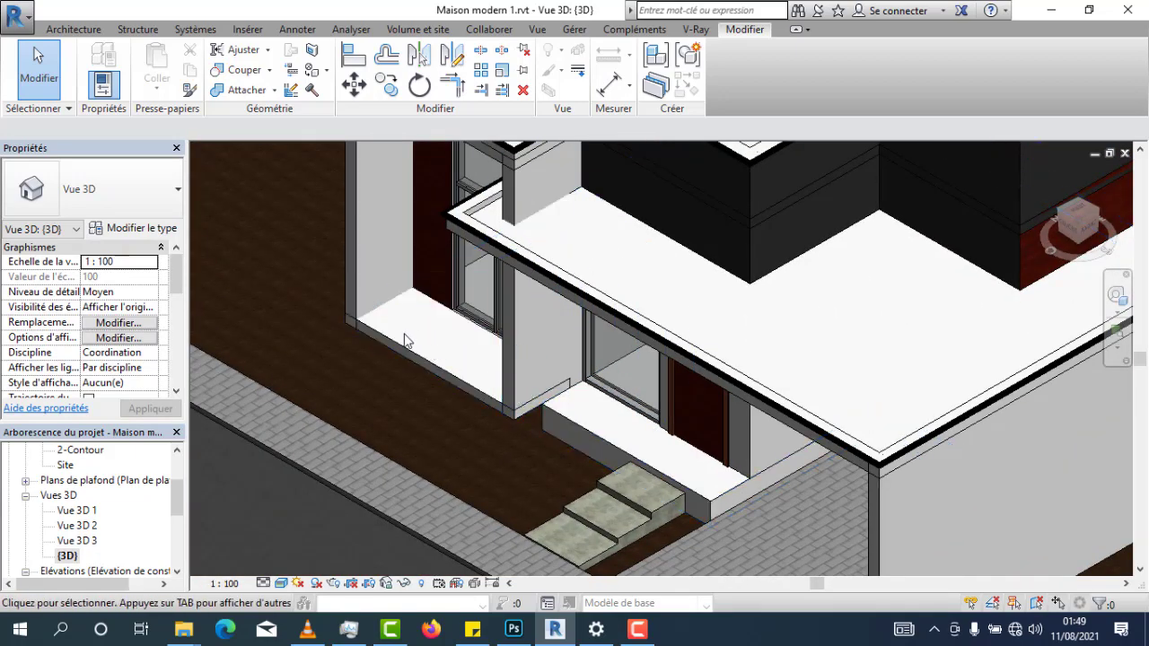
middle_drag(581, 433, 585, 459)
middle_drag(418, 399, 465, 415)
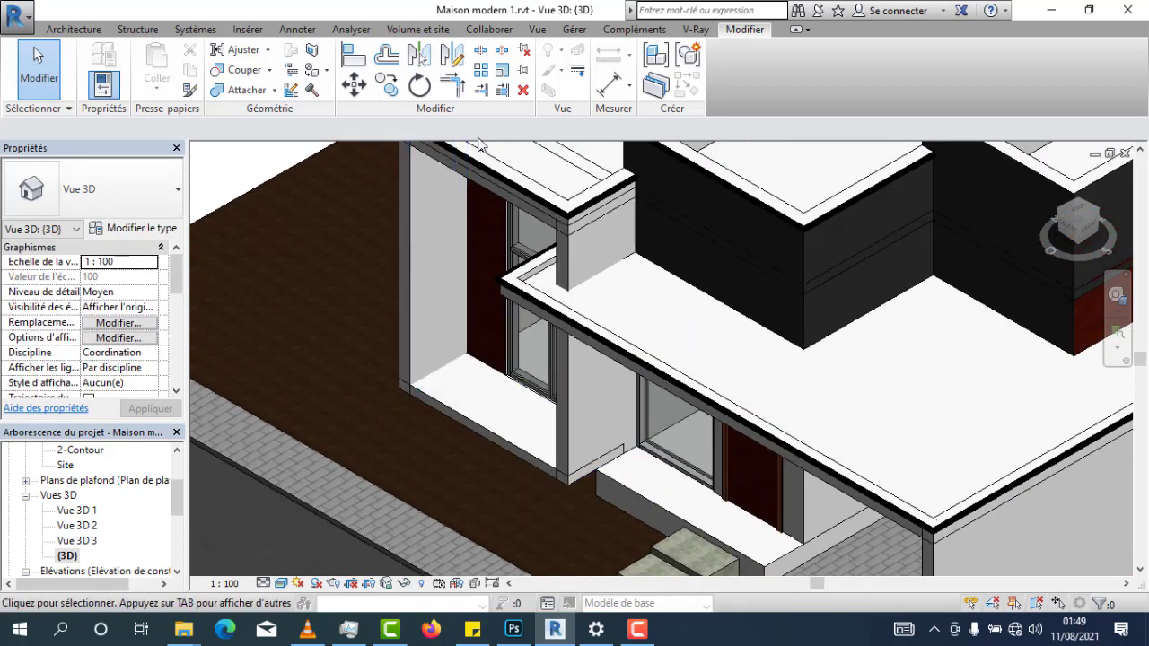
Browse the project materials, look at the Plancher en chêne material, and close the material browser
click(573, 30)
click(160, 72)
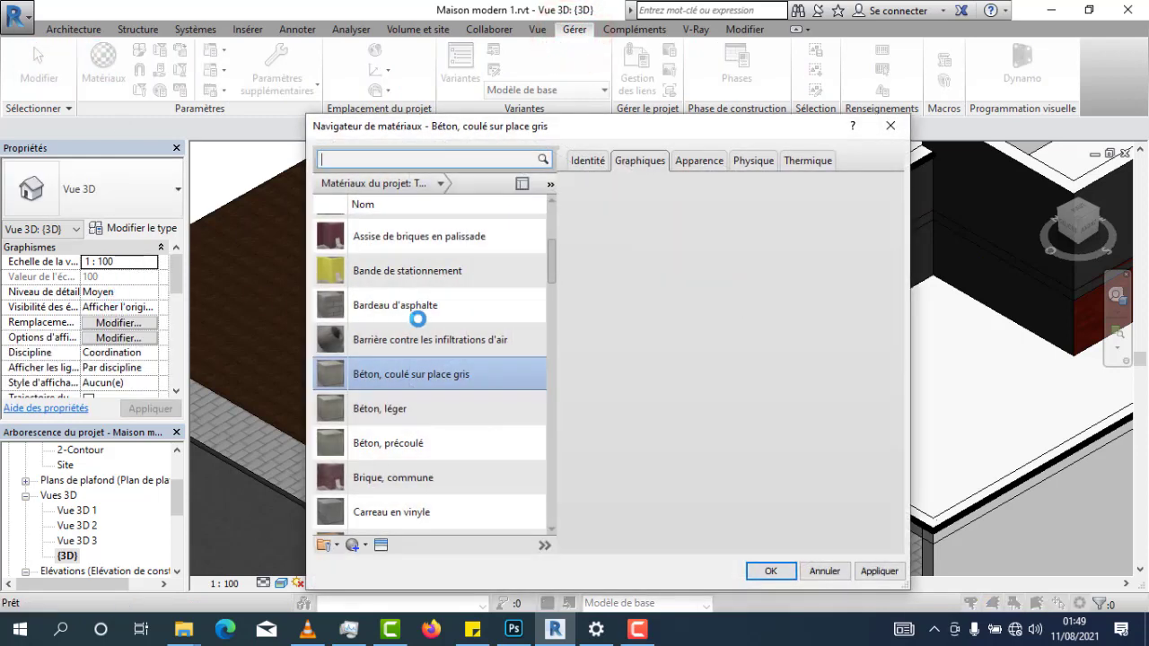
scroll(386, 341, down, 10)
scroll(399, 368, up, 6)
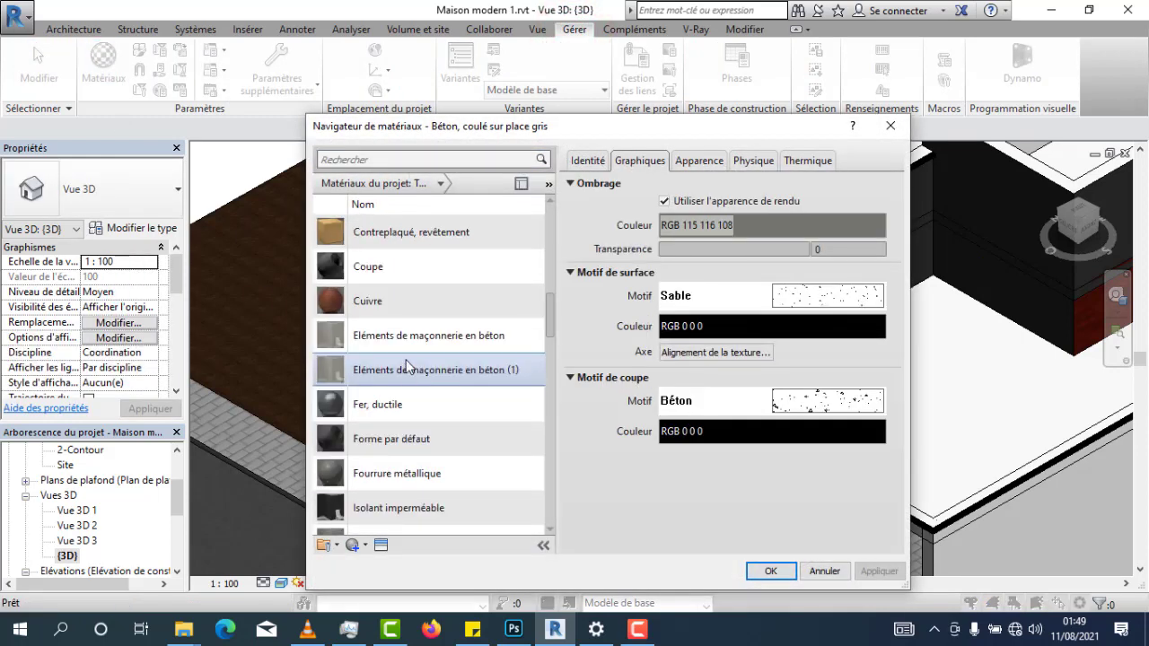
scroll(401, 400, down, 5)
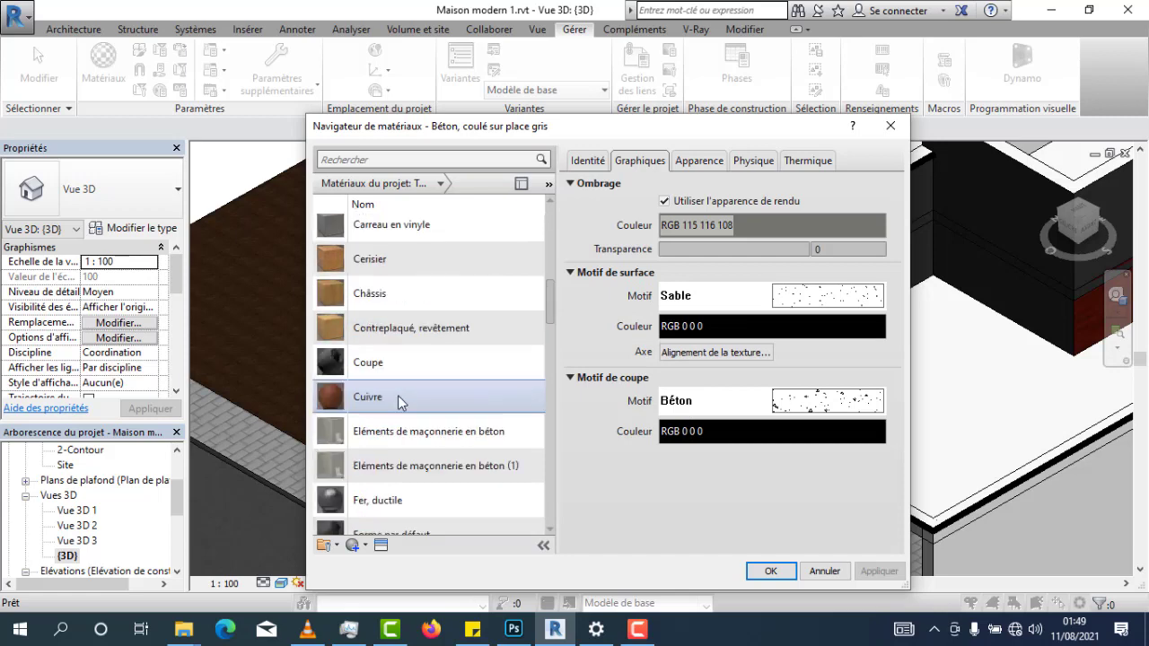
scroll(405, 389, down, 2)
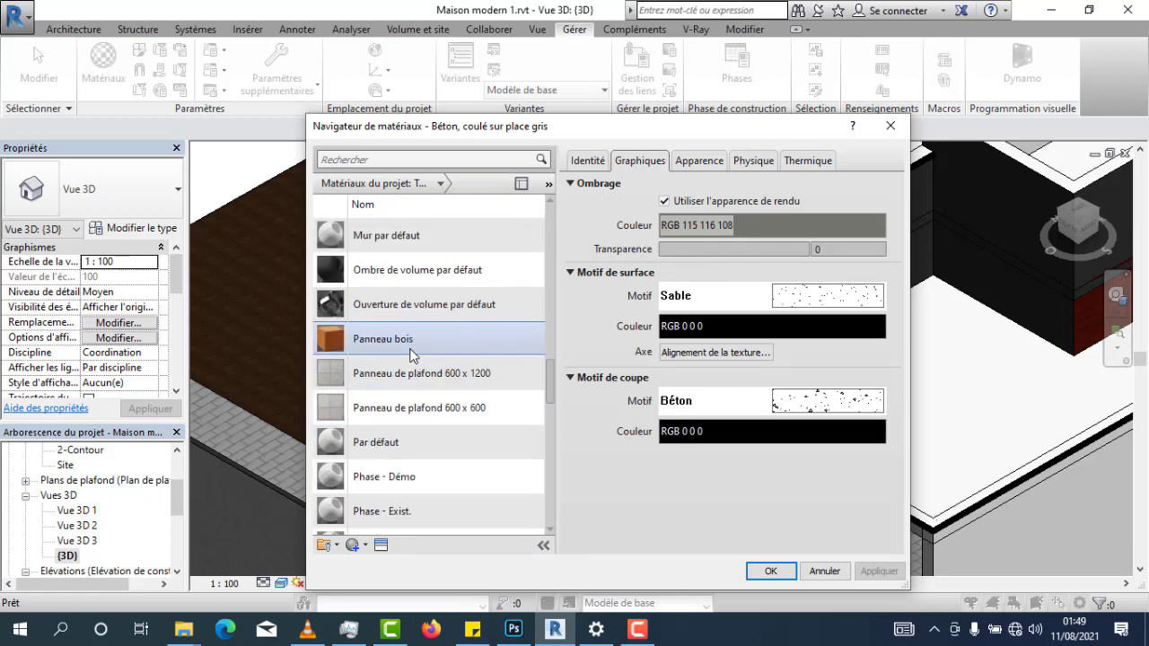
scroll(417, 360, down, 1)
scroll(423, 363, down, 1)
click(443, 429)
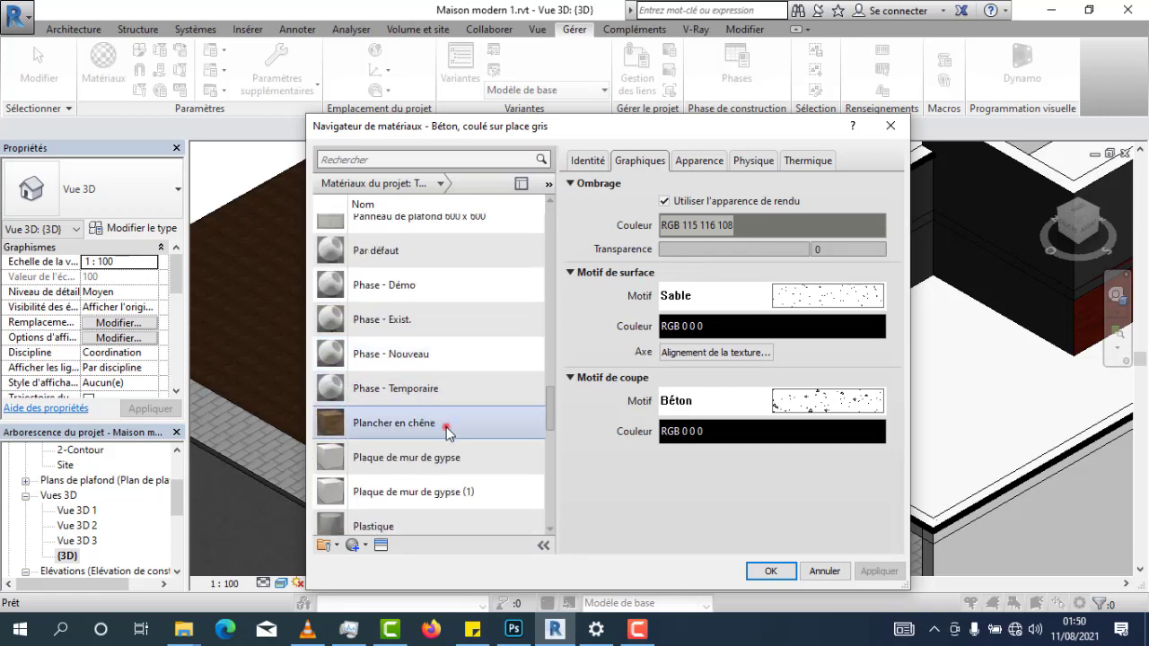
drag(576, 133, 982, 177)
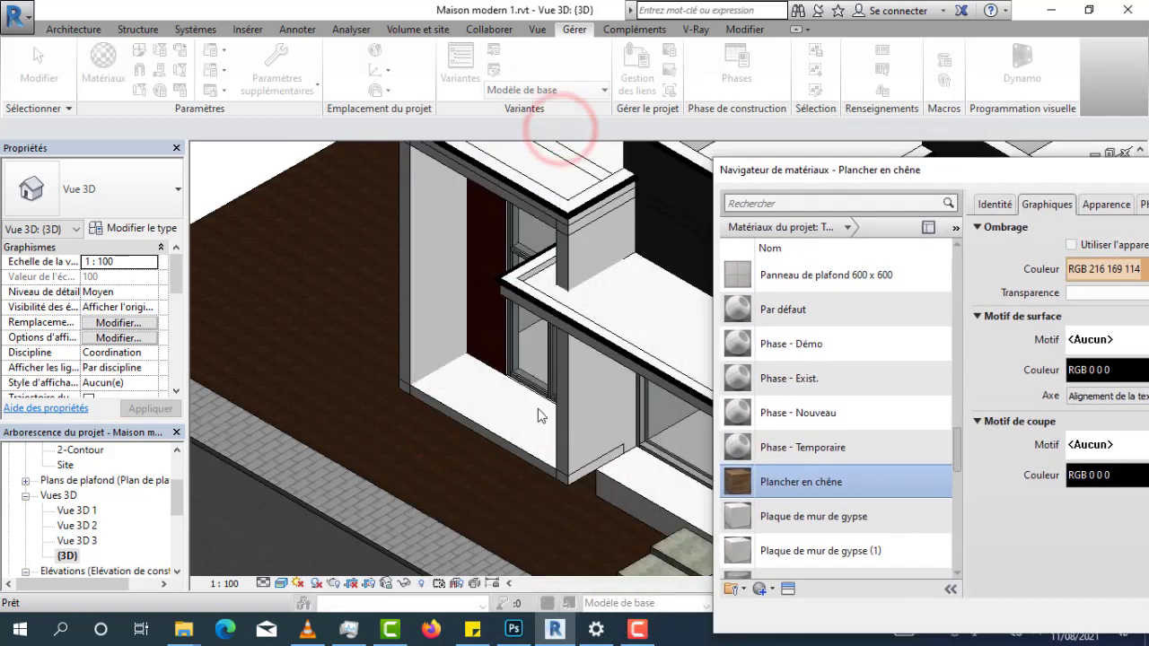
drag(1076, 161, 606, 87)
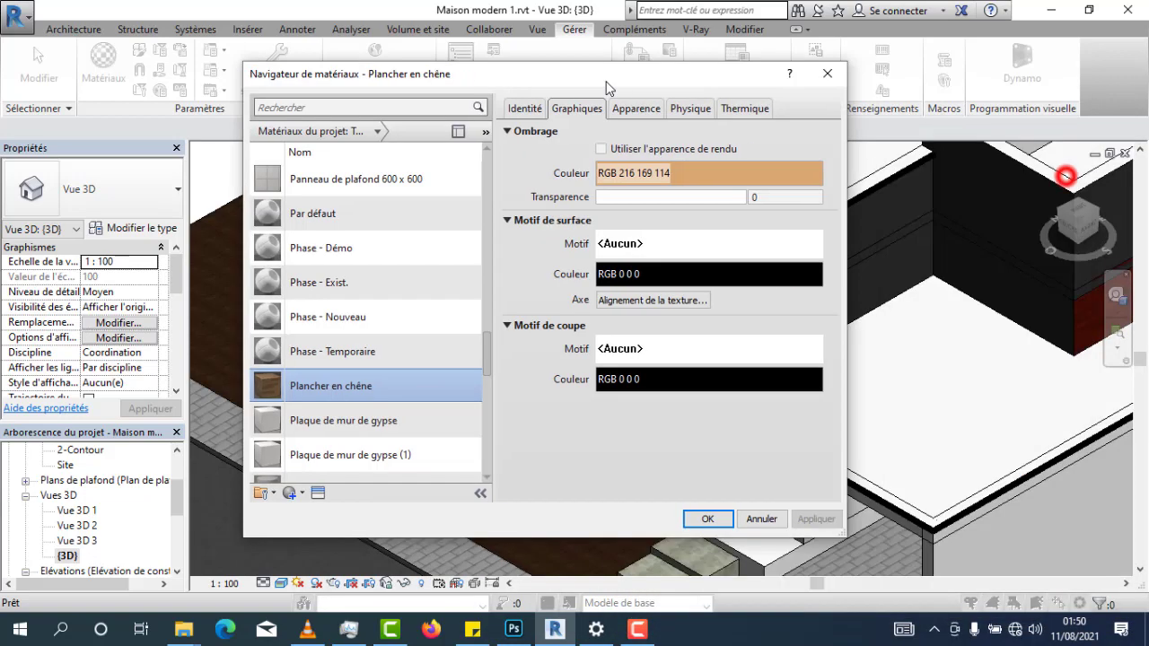
click(826, 73)
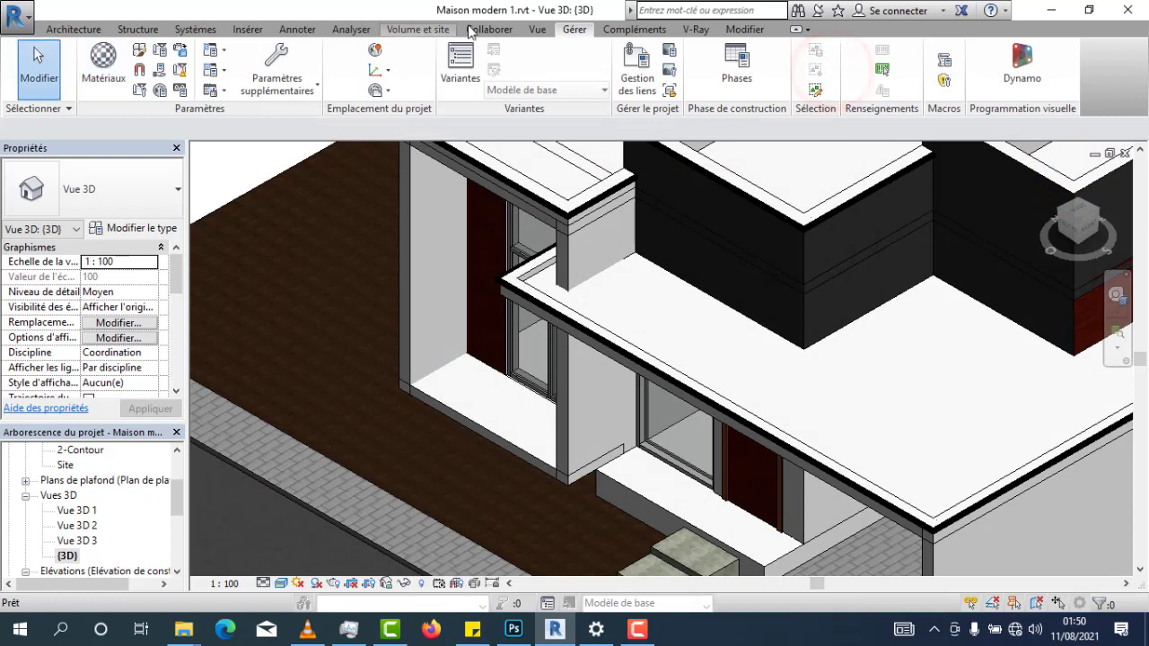
Paint the two raised porch floors at the front of the house with the Plancher en chêne material
click(744, 29)
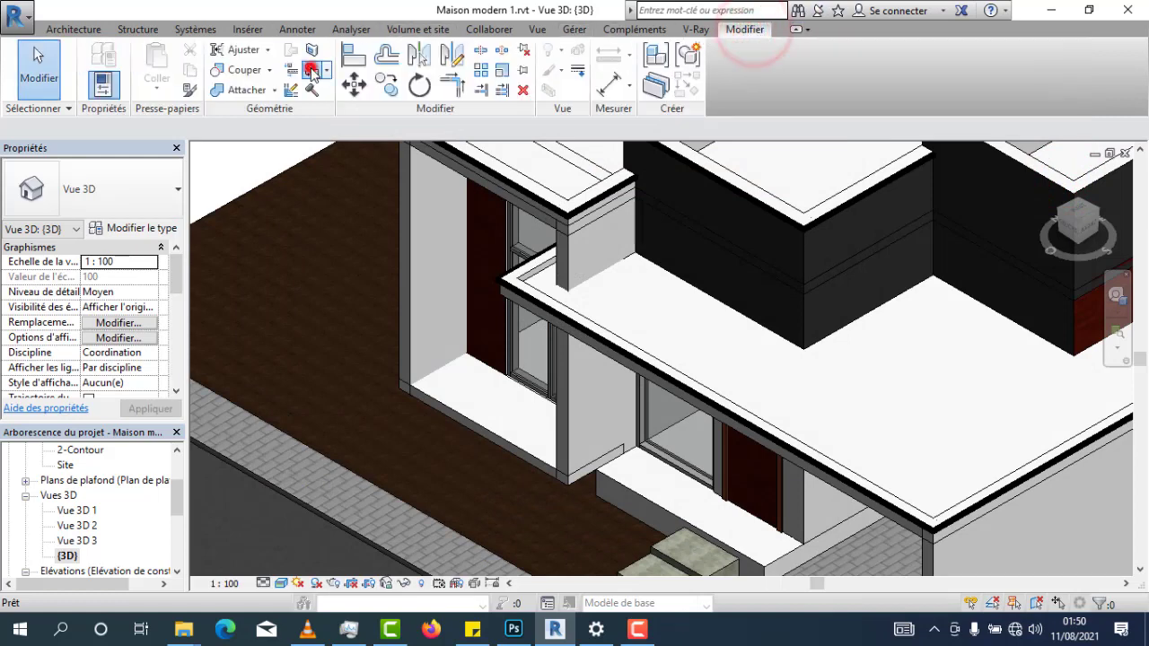
scroll(153, 381, down, 10)
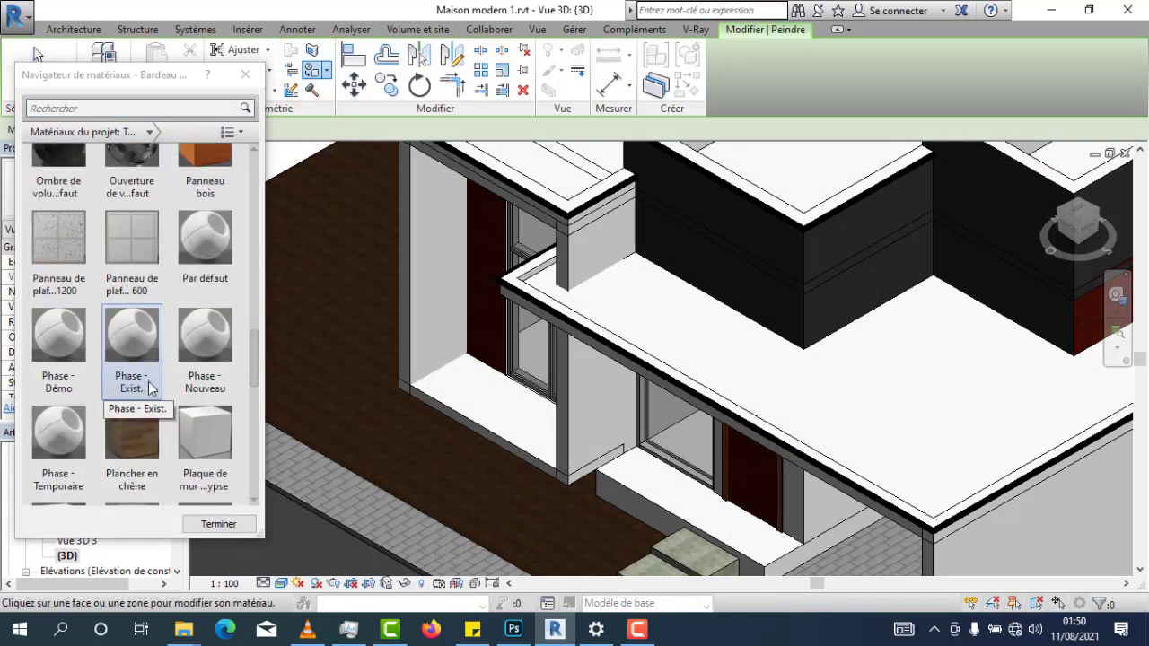
scroll(152, 382, down, 4)
scroll(154, 373, up, 8)
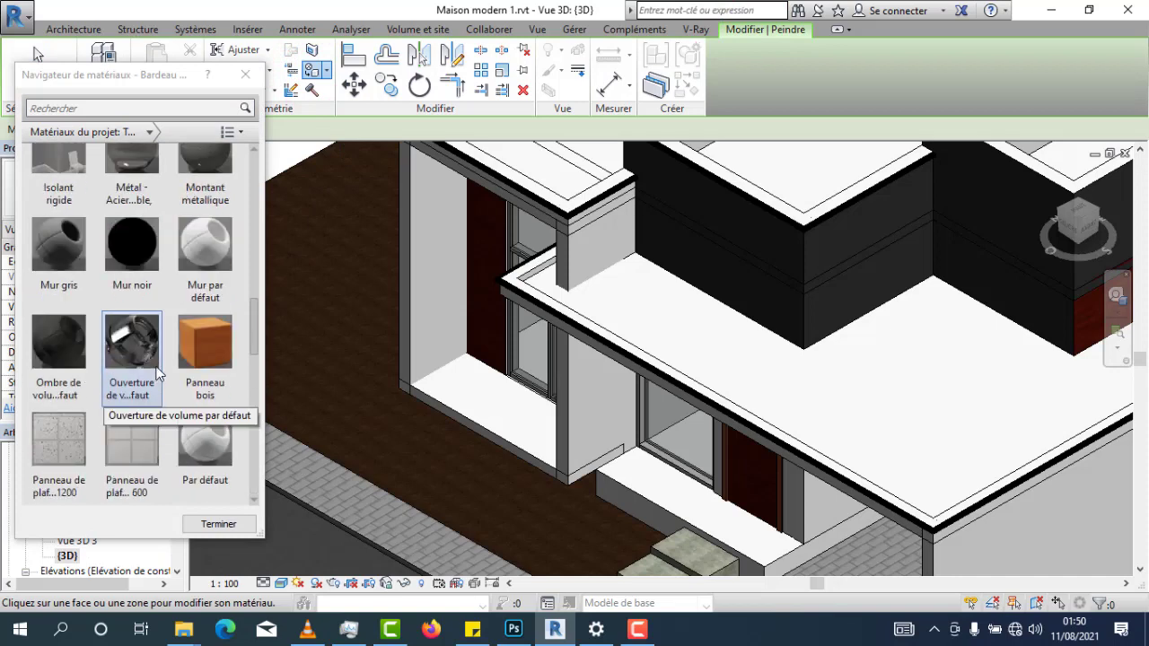
scroll(199, 352, down, 6)
scroll(200, 347, up, 4)
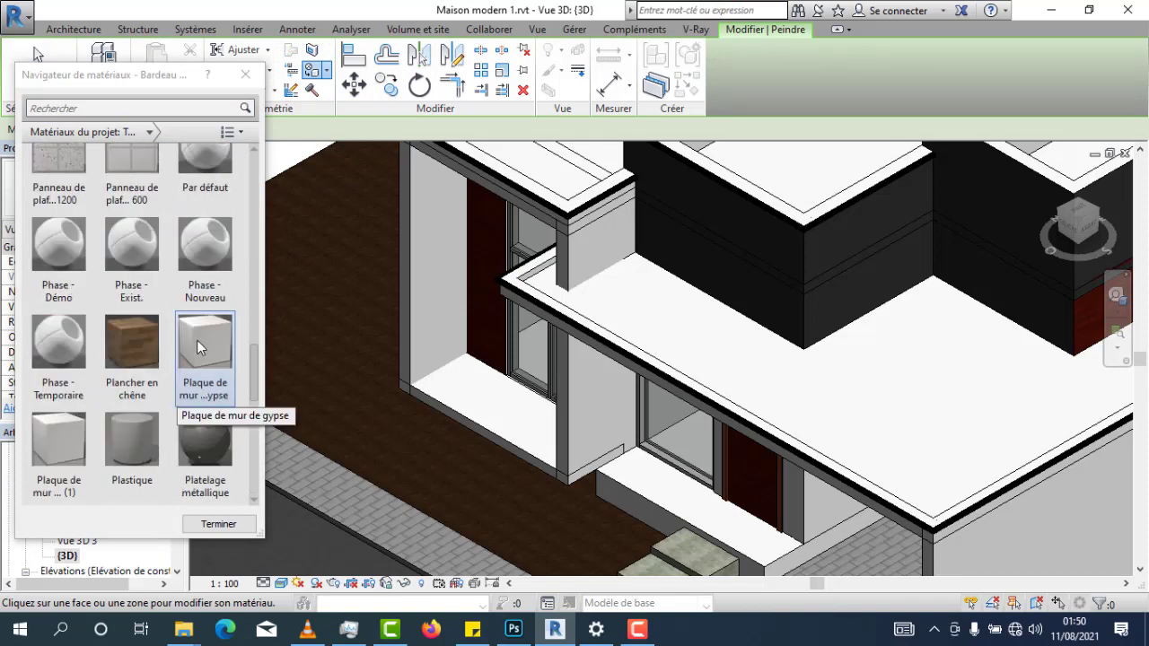
click(137, 337)
click(478, 410)
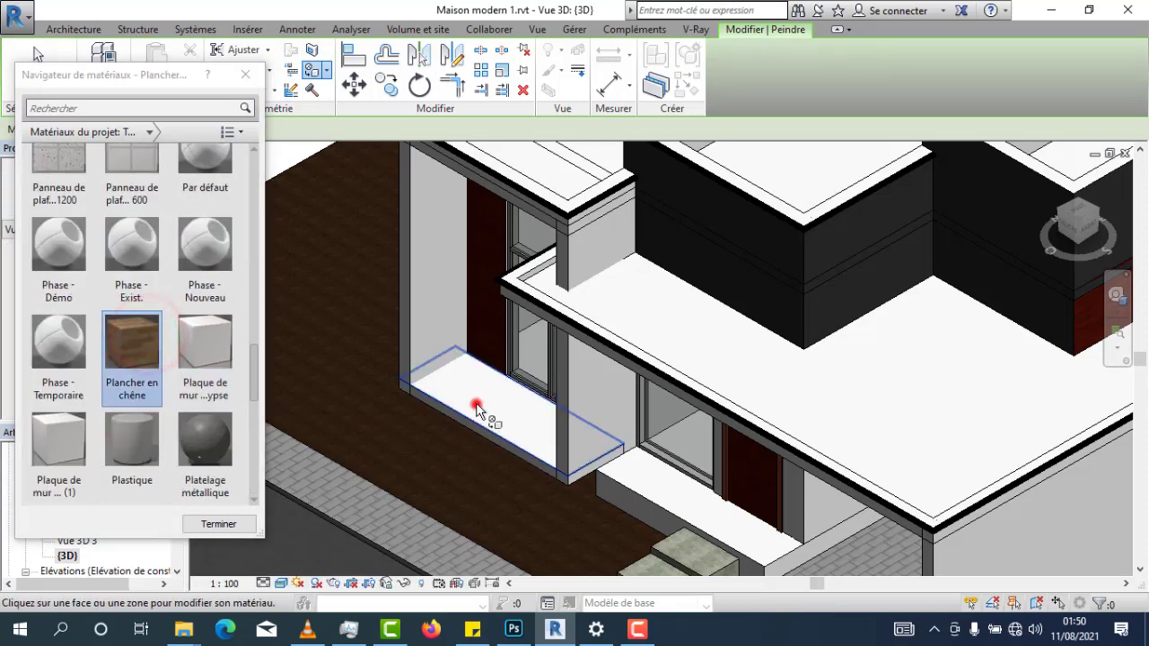
click(638, 491)
Examine the painted porch floors and entrance from the other front corner of the house, and leave the Paint tool
scroll(612, 454, down, 5)
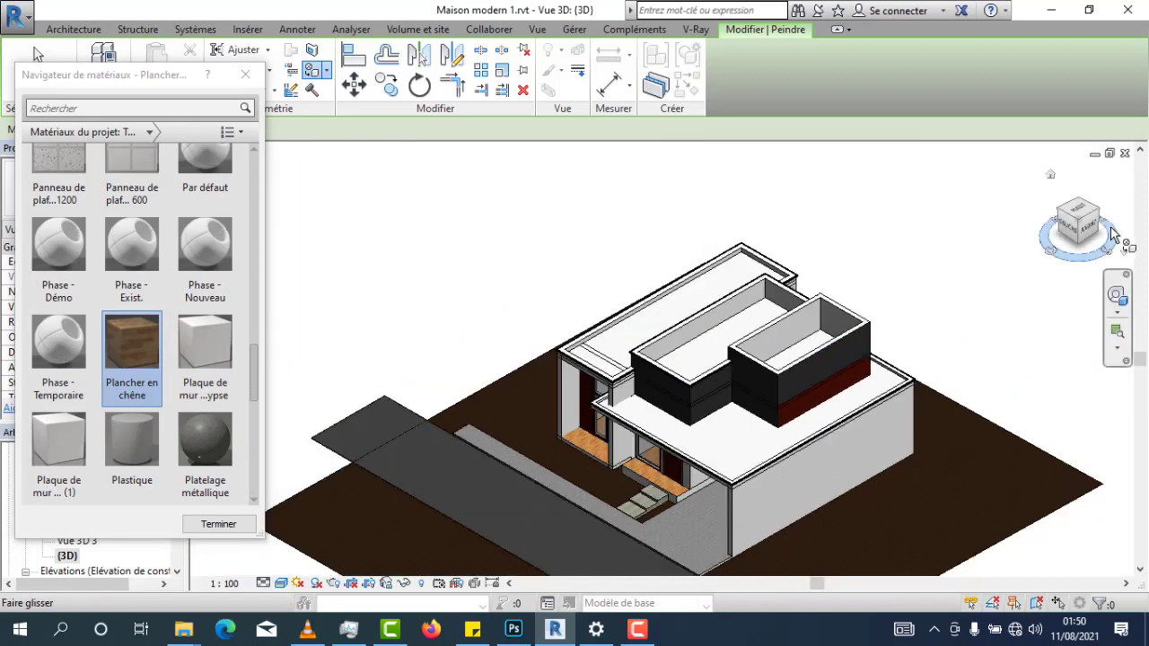
click(1074, 231)
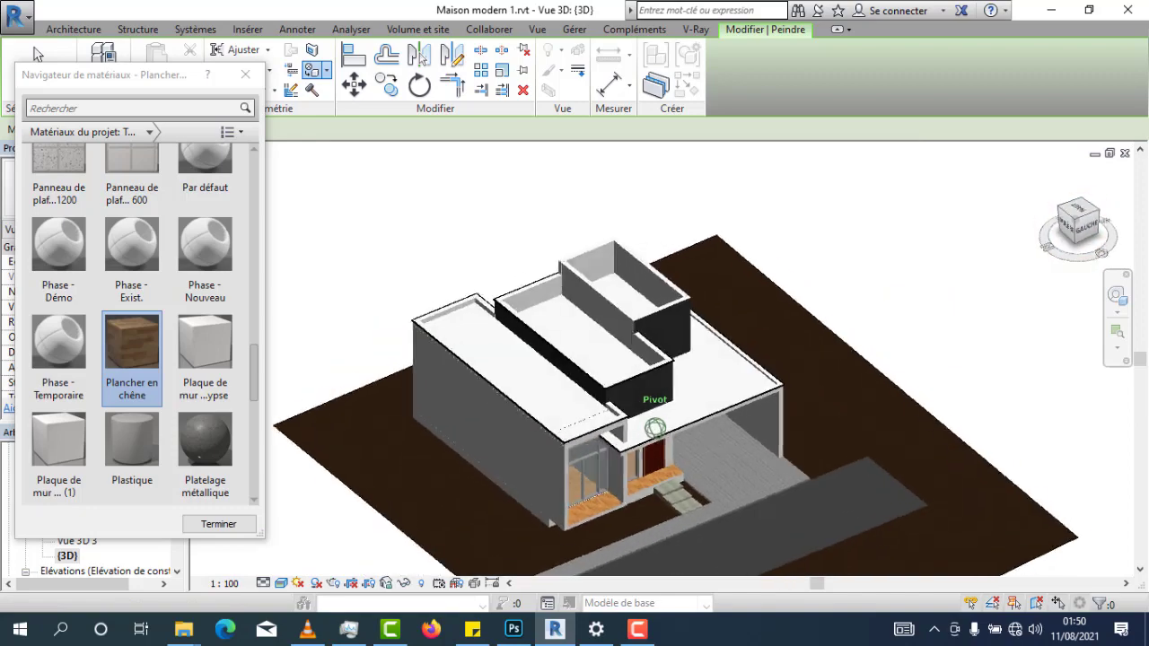
shift+middle_drag(700, 364, 859, 354)
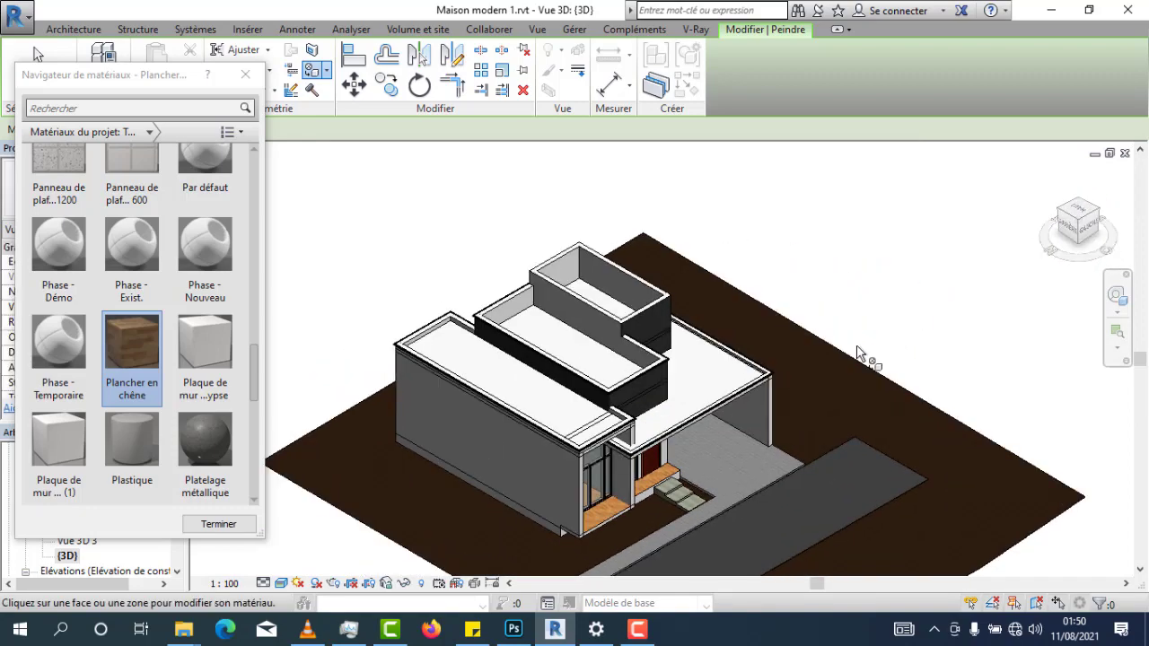
scroll(620, 514, up, 3)
mouse_move(620, 514)
middle_down()
mouse_move(556, 368)
mouse_move(629, 429)
middle_up()
scroll(555, 368, up, 3)
scroll(561, 368, down, 6)
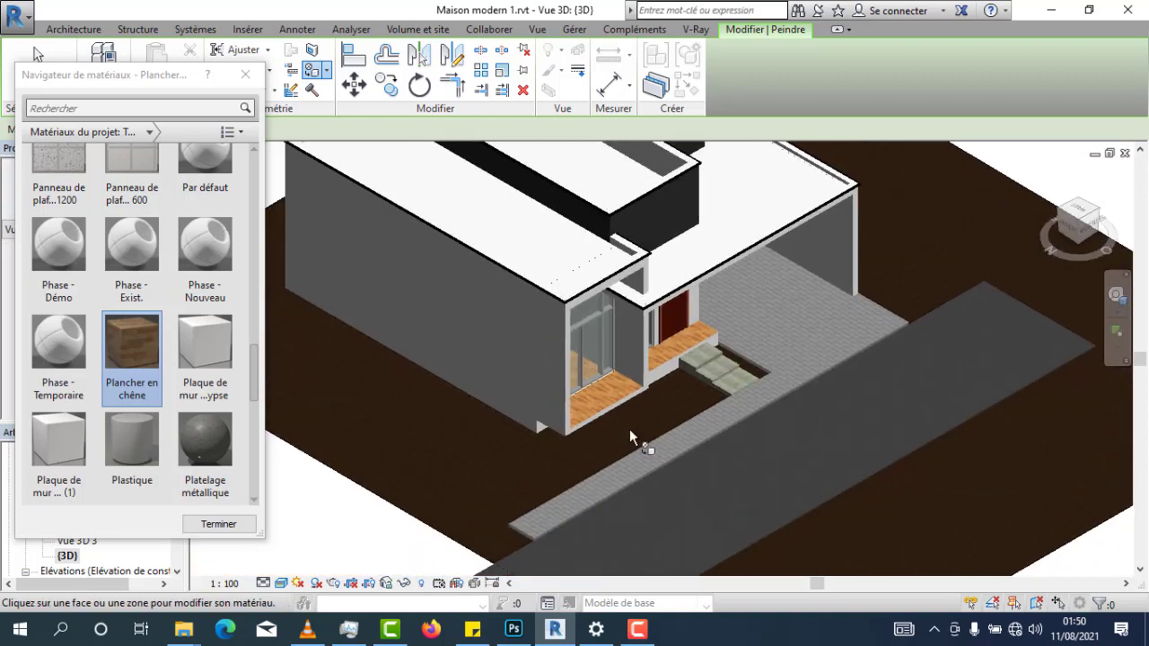
scroll(634, 426, up, 1)
scroll(636, 435, down, 3)
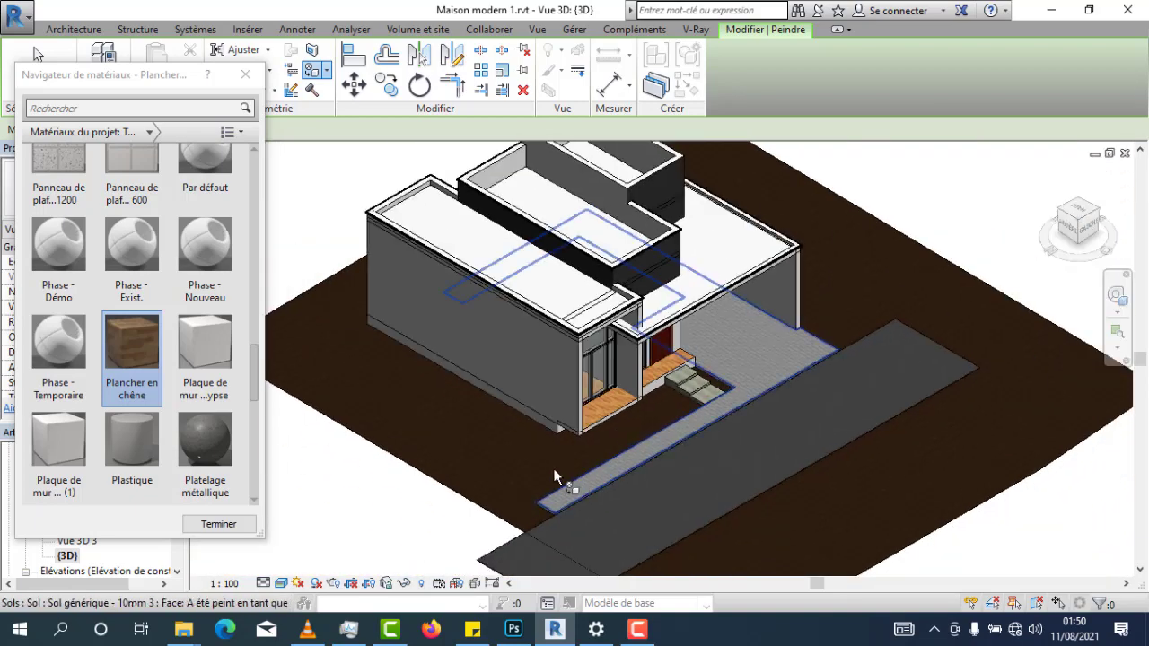
scroll(606, 478, up, 2)
scroll(636, 435, down, 3)
right_click(635, 436)
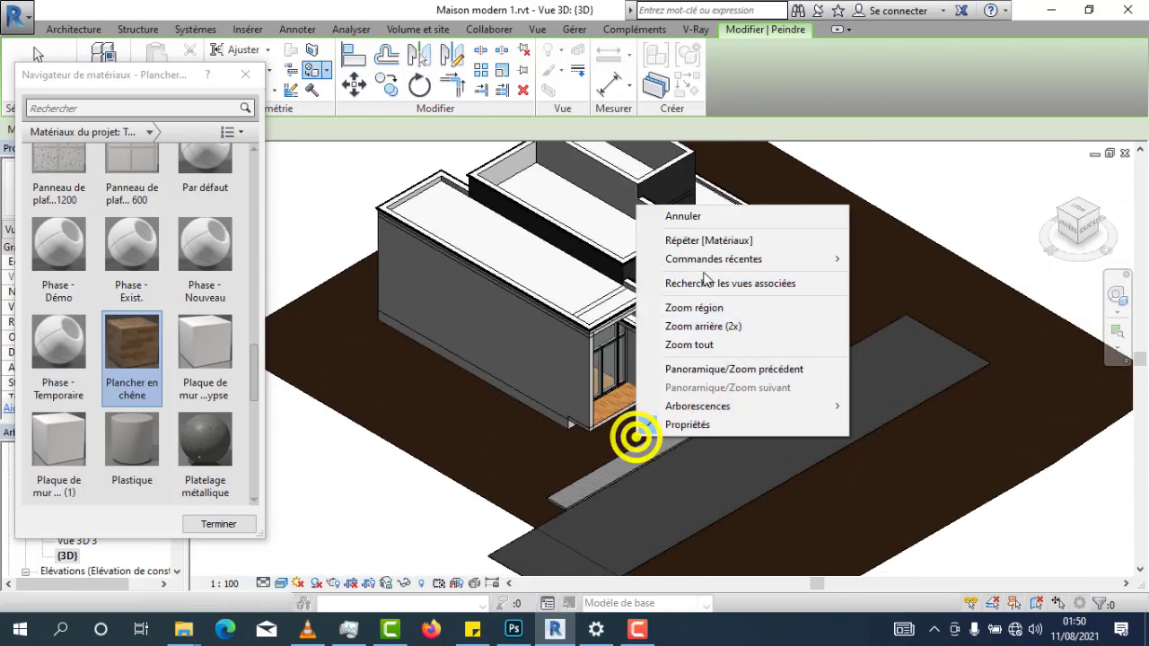
click(712, 219)
scroll(690, 338, up, 4)
scroll(482, 446, down, 4)
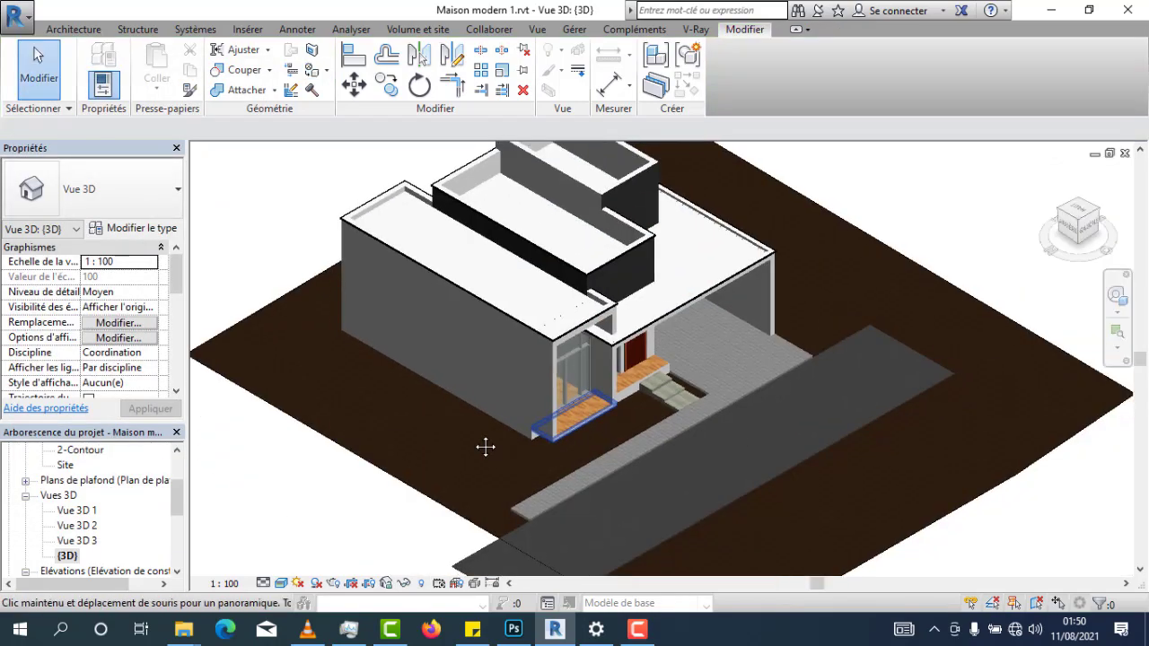
scroll(507, 429, up, 2)
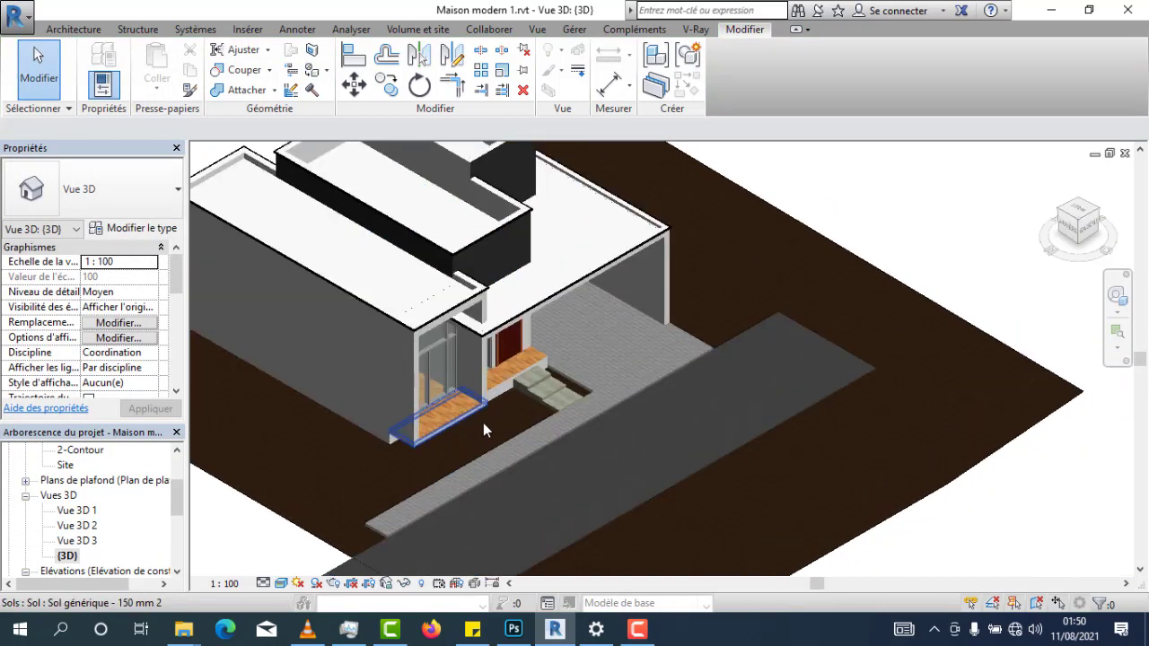
Select the topography surface surrounding the house
click(842, 259)
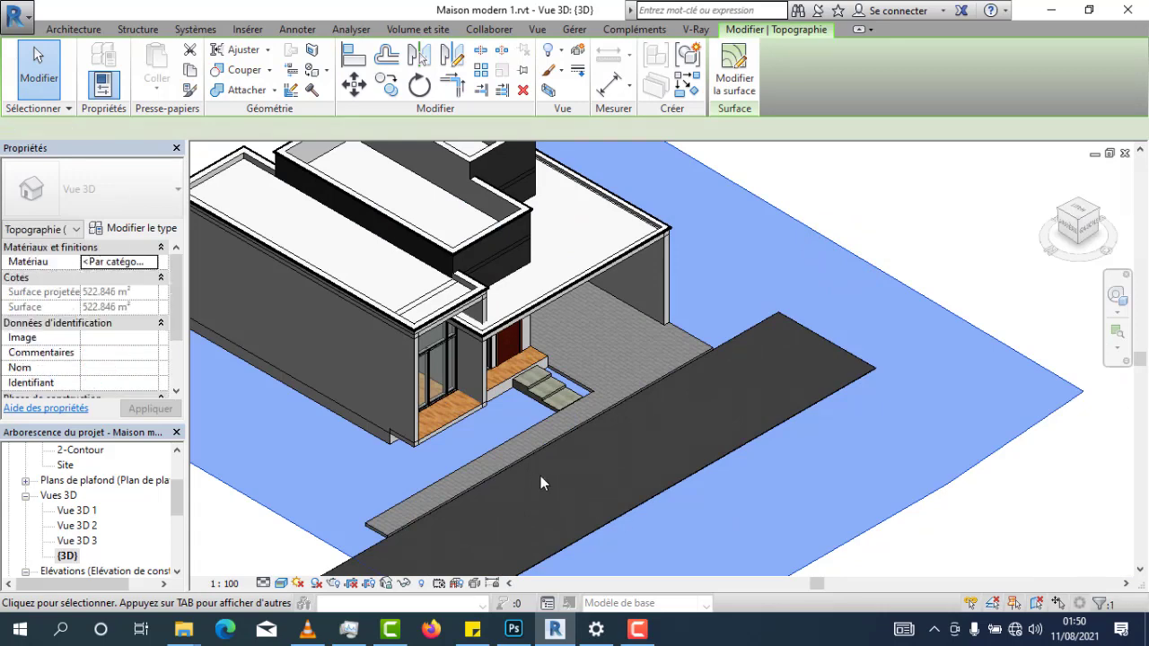
middle_drag(449, 482, 543, 471)
click(246, 476)
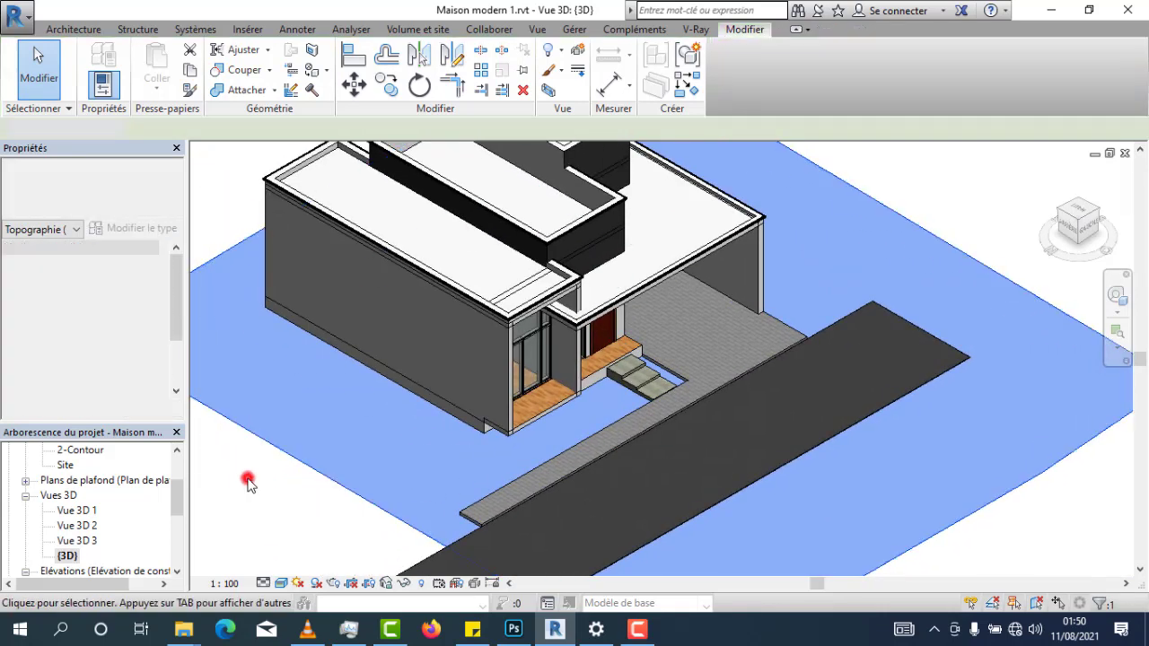
click(271, 442)
scroll(639, 423, up, 3)
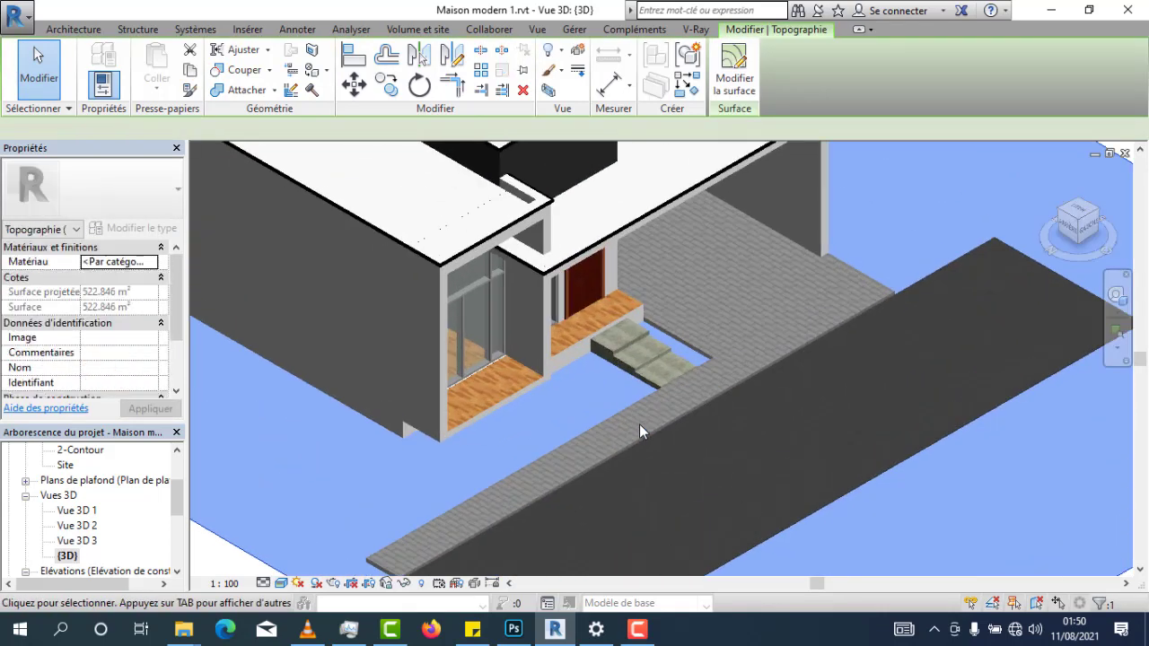
Duplicate the Terre material in the project materials and name the copy gazon
click(575, 29)
click(103, 58)
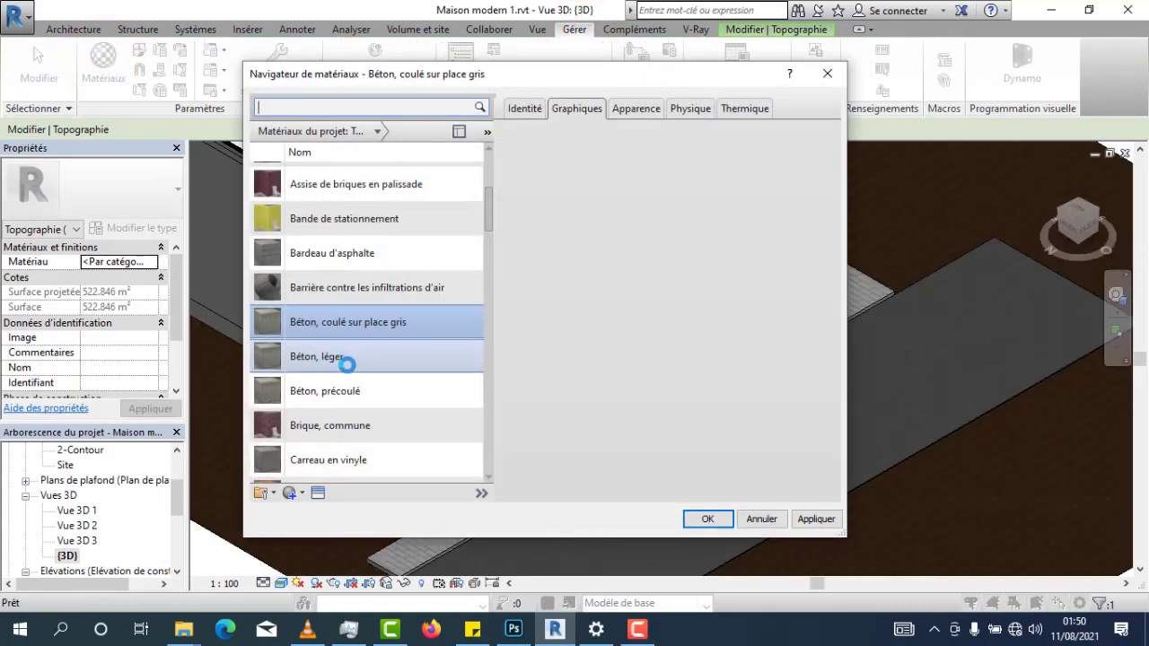
scroll(357, 381, down, 15)
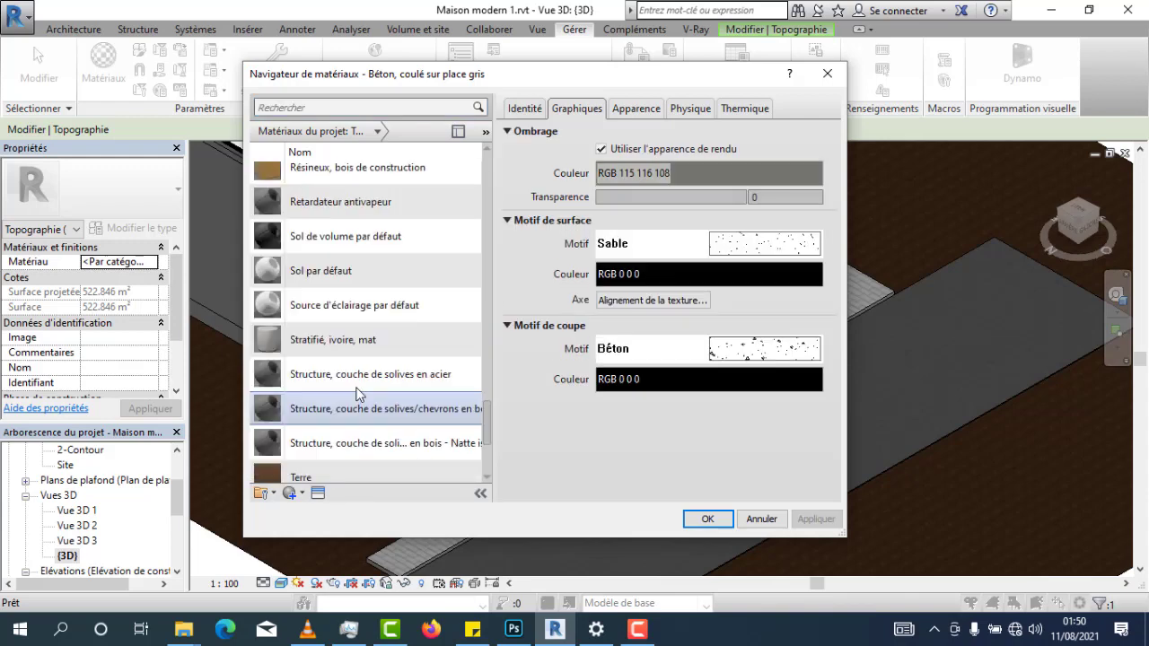
scroll(357, 393, down, 3)
scroll(372, 371, up, 20)
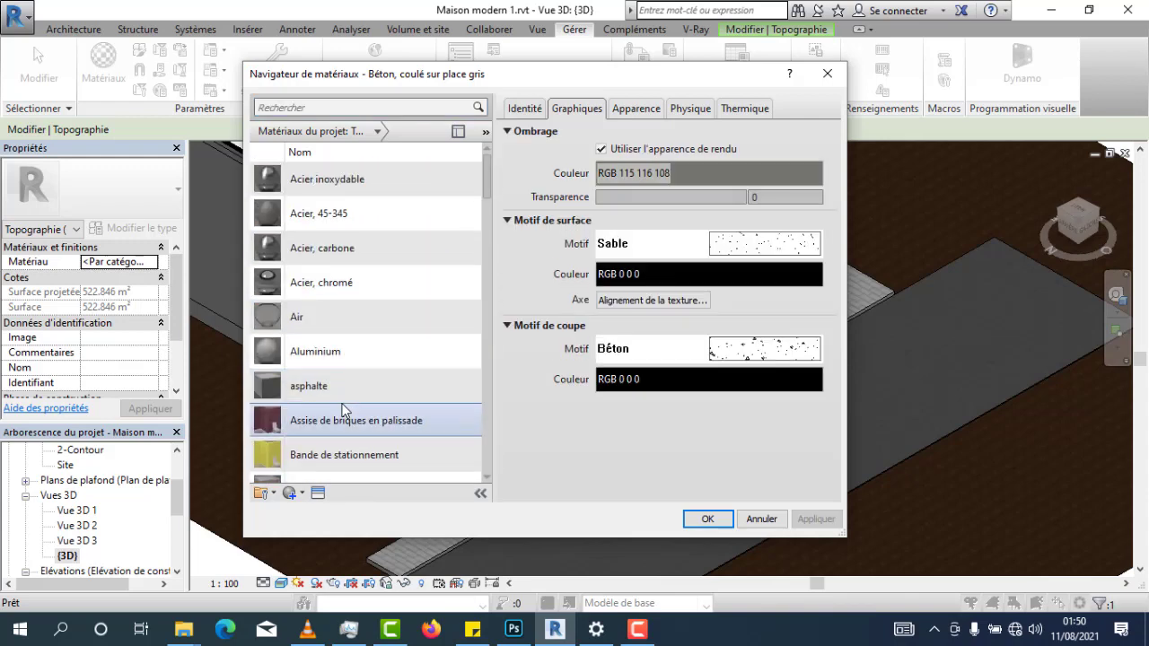
scroll(332, 387, down, 3)
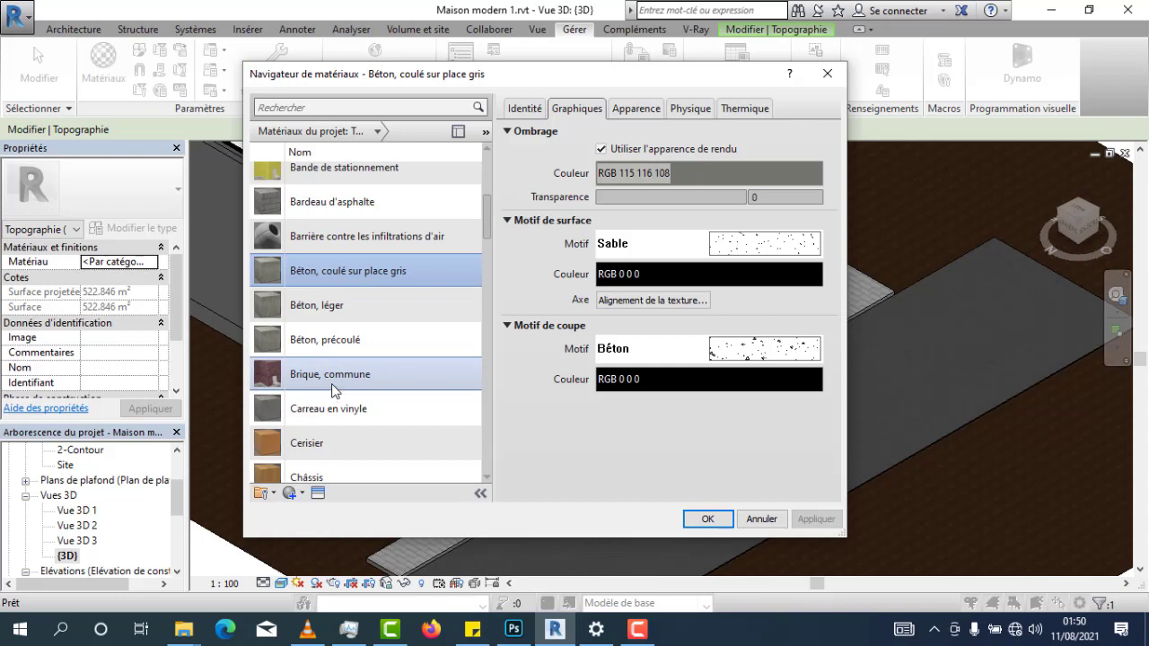
scroll(331, 387, down, 4)
scroll(332, 386, down, 12)
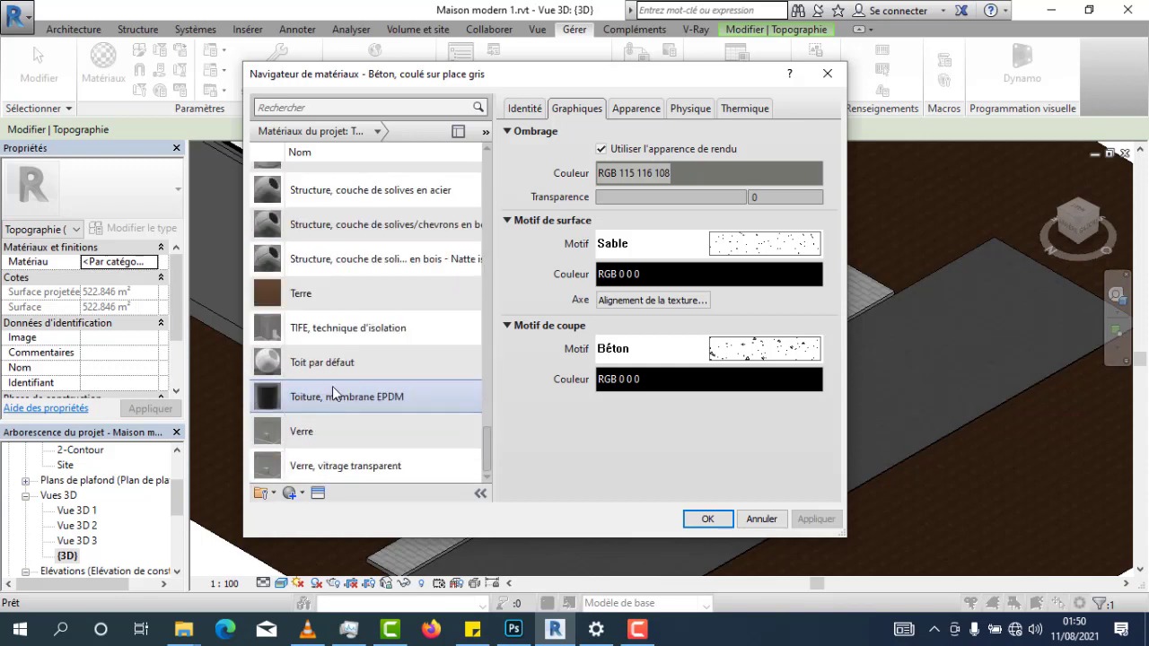
click(332, 294)
right_click(334, 294)
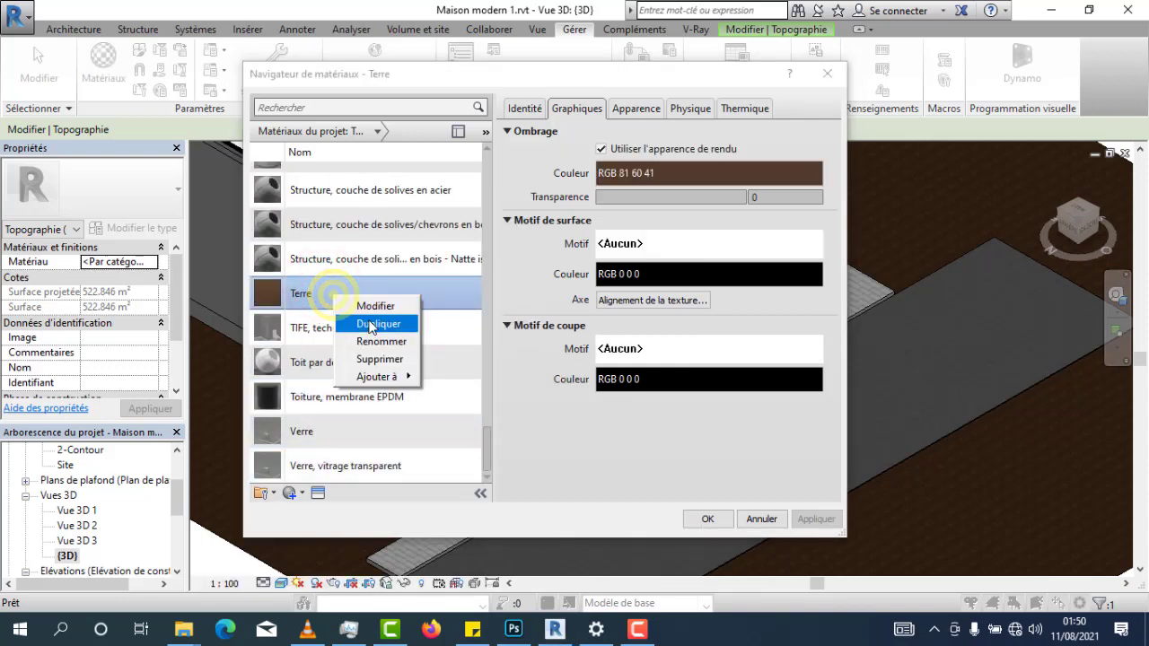
click(374, 324)
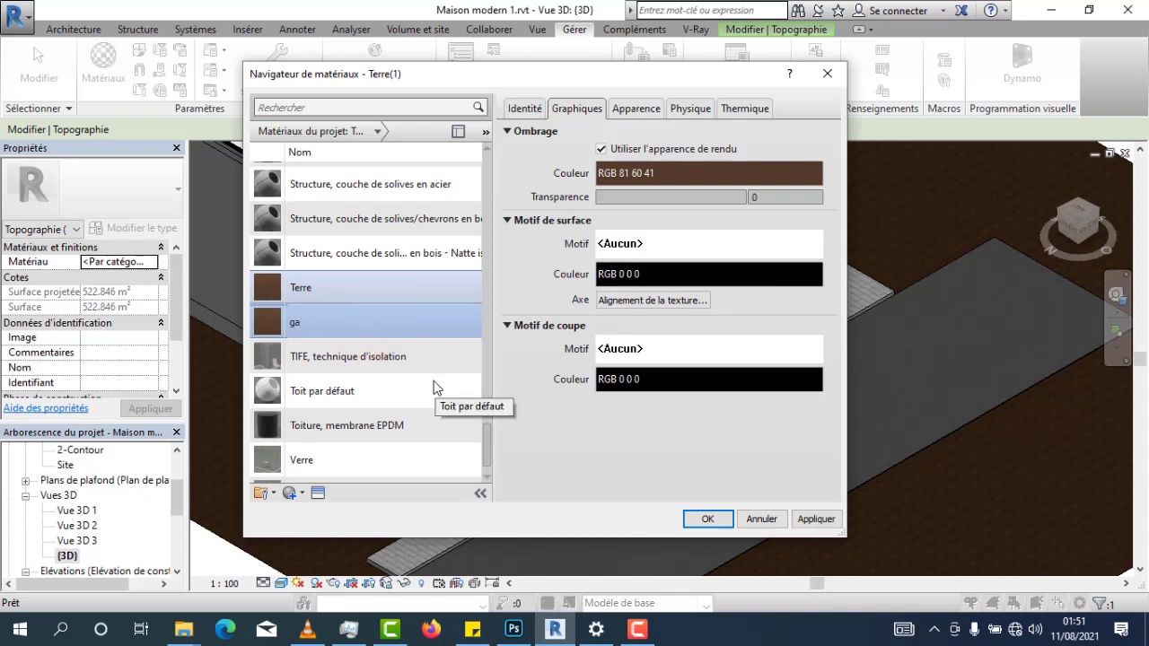
text(gazon)
click(388, 322)
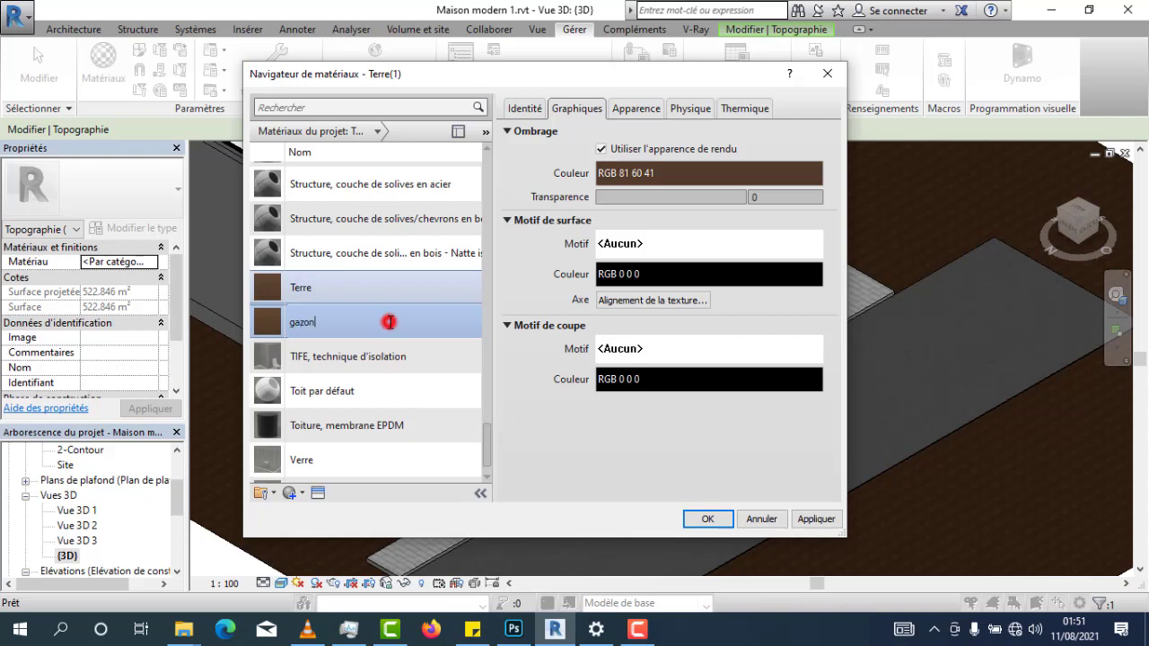
Duplicate the appearance asset of the gazon material and open its image in the texture editor
click(636, 108)
click(827, 134)
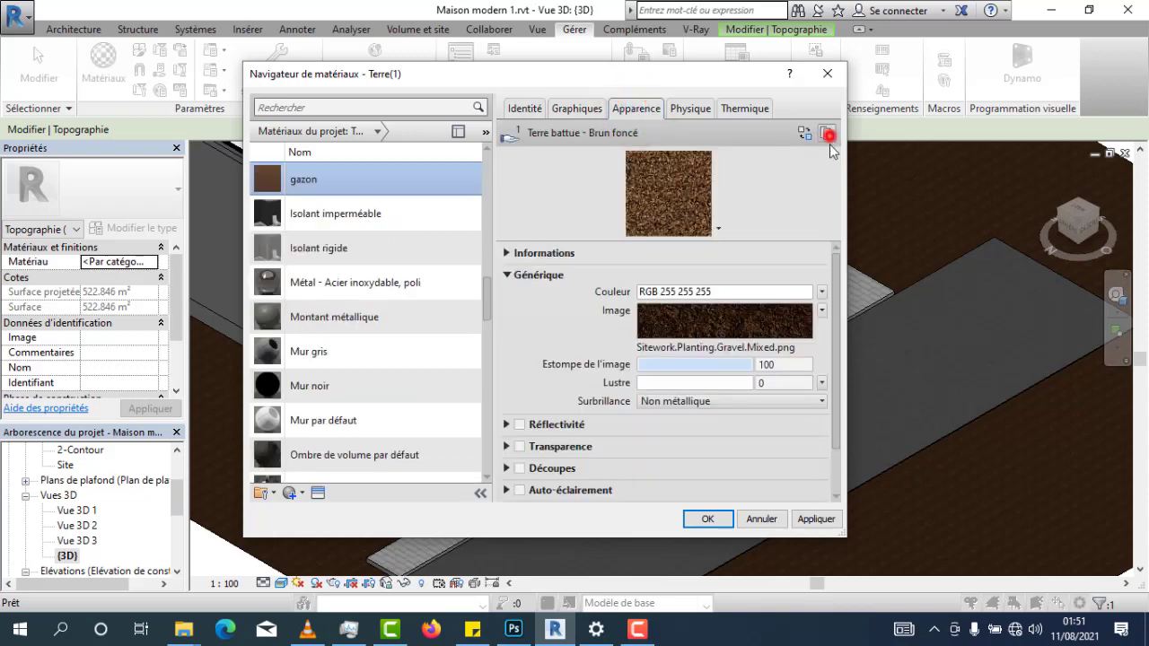
click(742, 320)
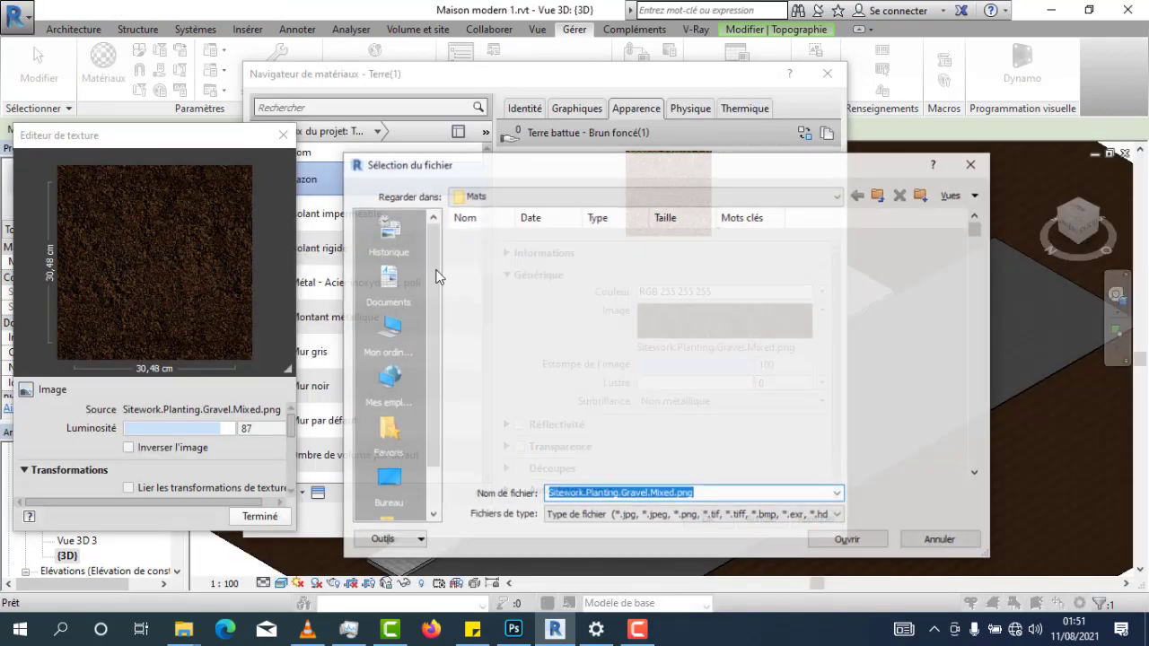
Load Sitework.Planting.Grass.Thick.png as the image of the gazon material's appearance
click(488, 249)
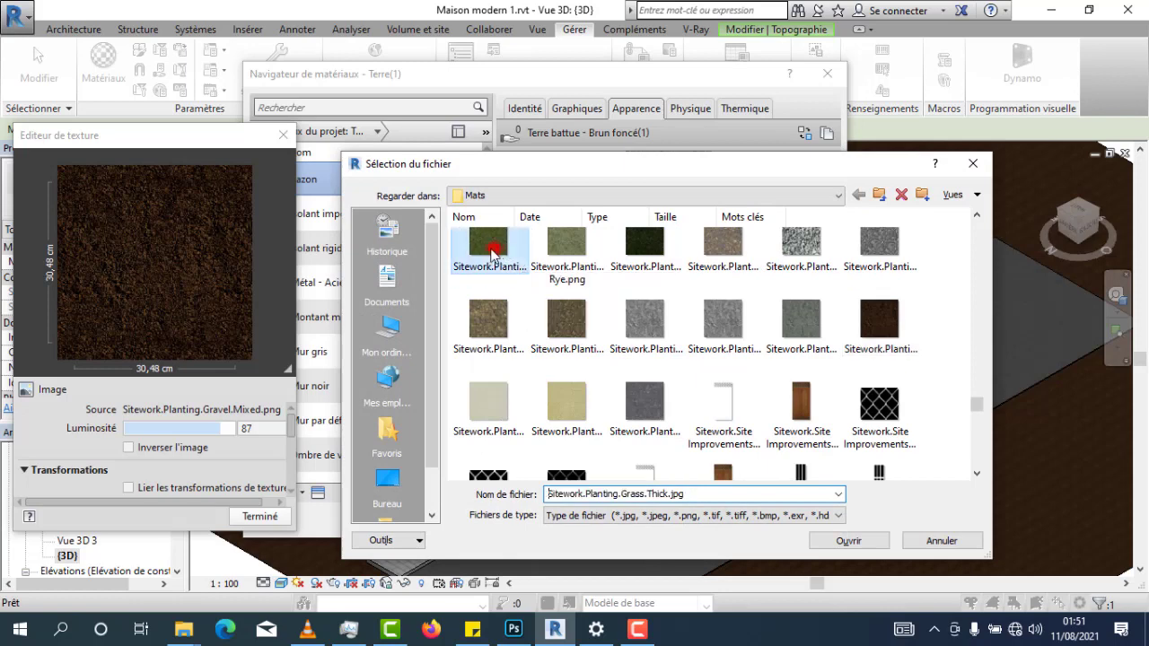
scroll(536, 342, up, 2)
click(642, 371)
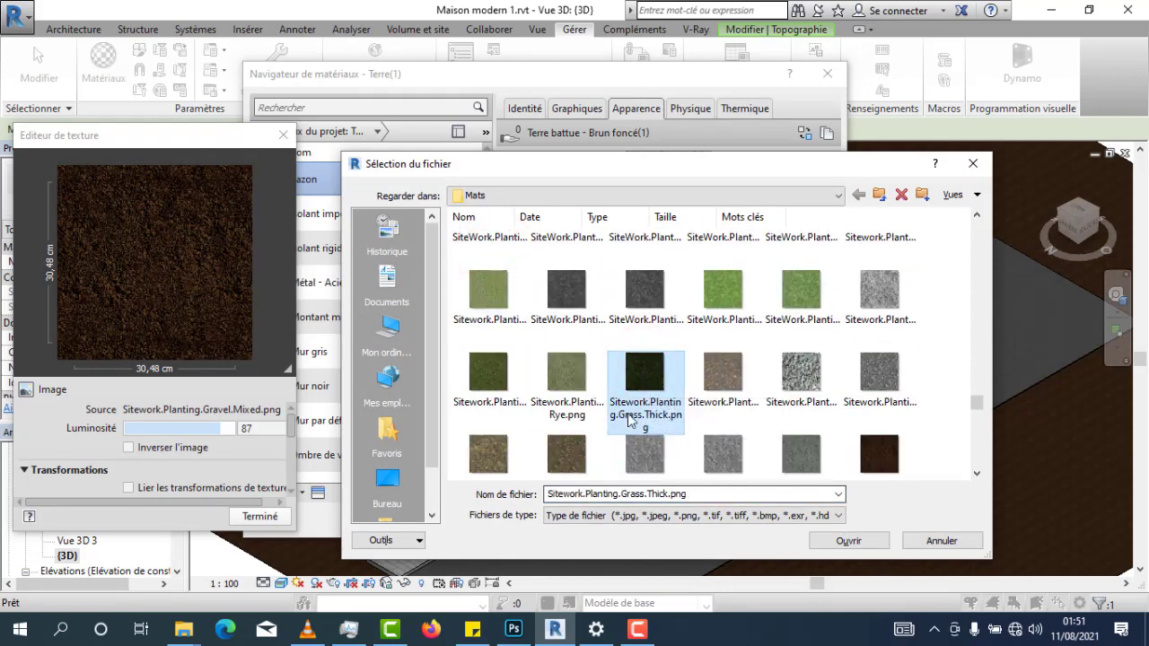
double_click(643, 371)
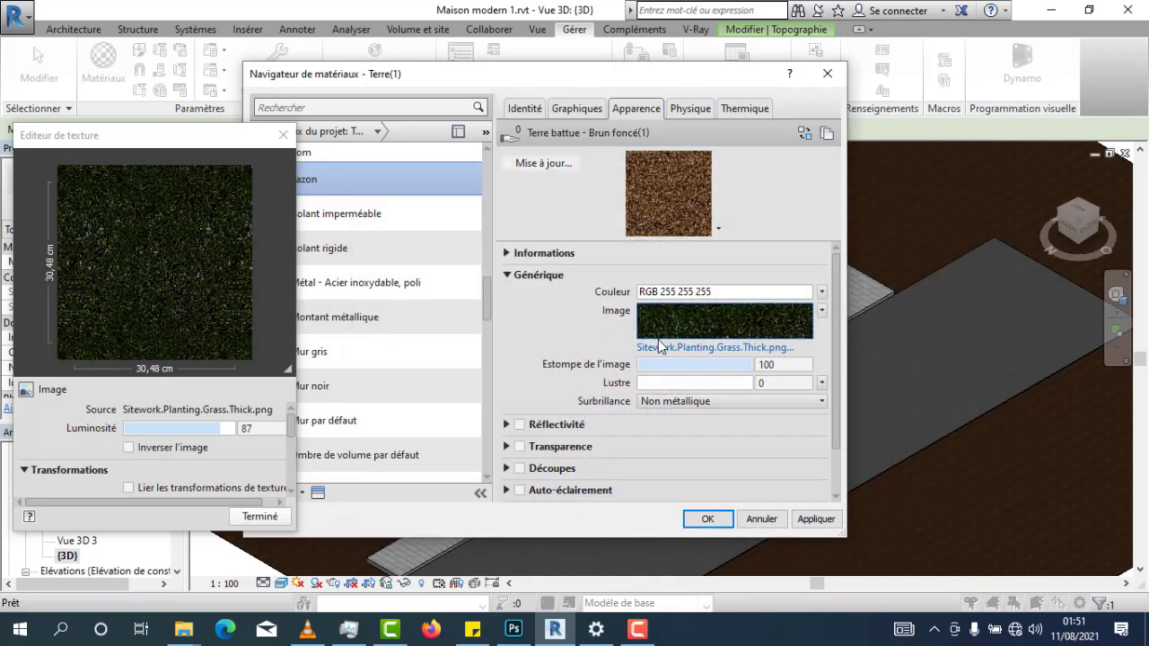
Replace the gazon appearance image with the lighter grass texture SiteWork.Planting.Grass.Bermuda2.jpg
click(665, 354)
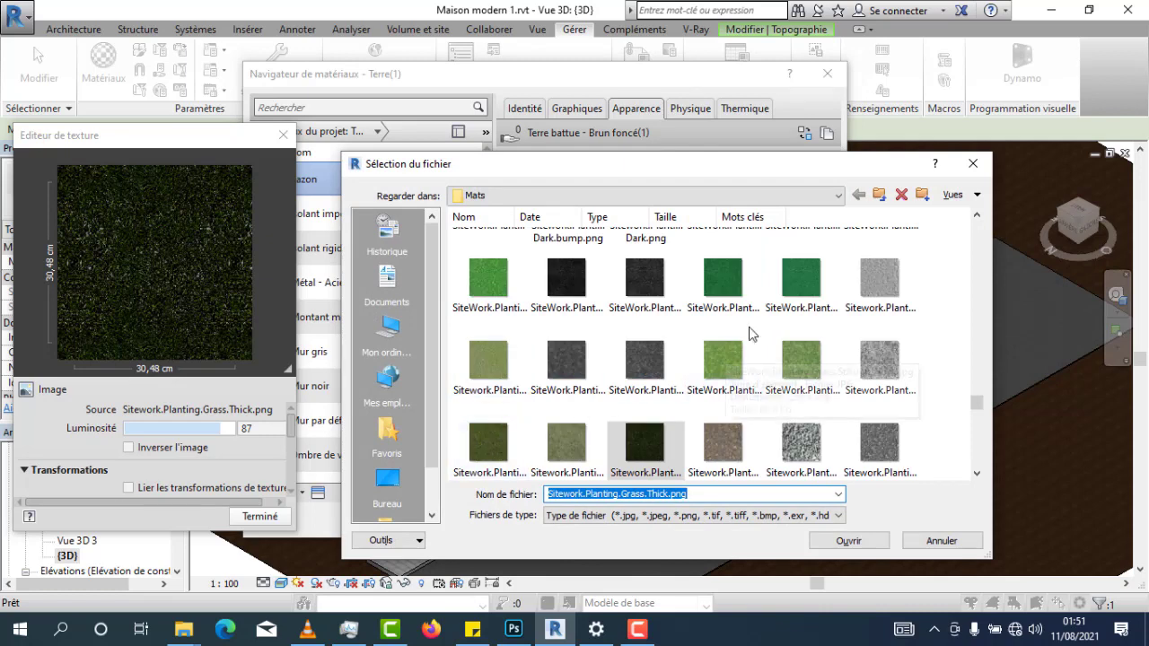
click(801, 284)
double_click(480, 279)
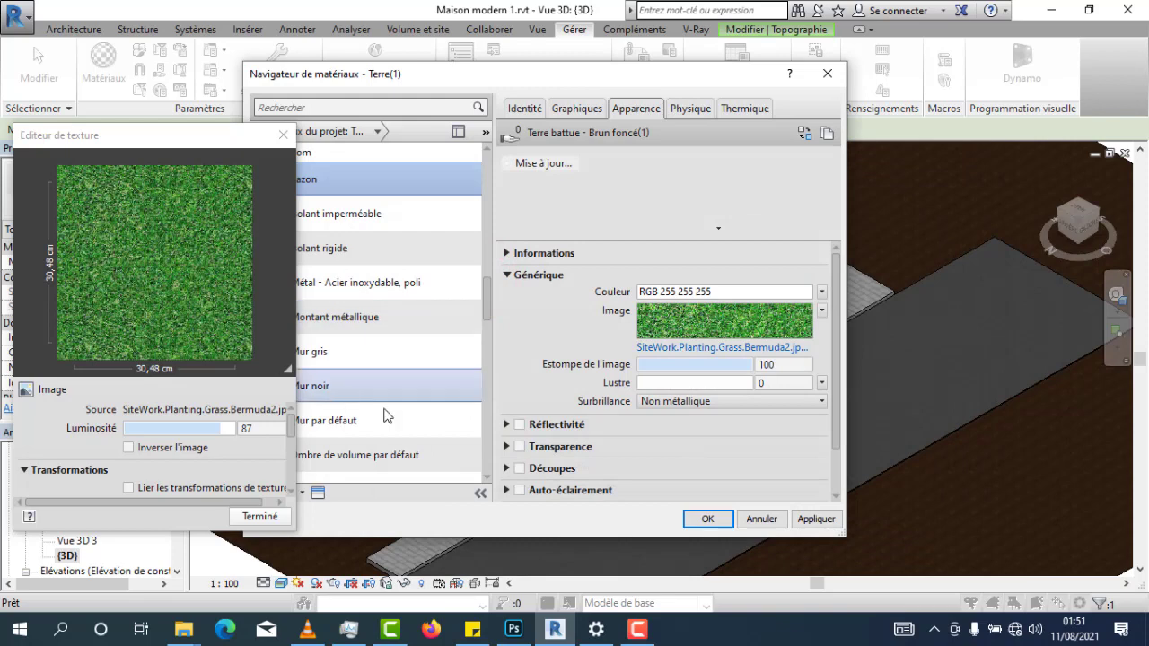
Set the grass image's Y offset to 0, its sample width to 100 cm and its linked sample height to 1000 cm
scroll(197, 459, down, 3)
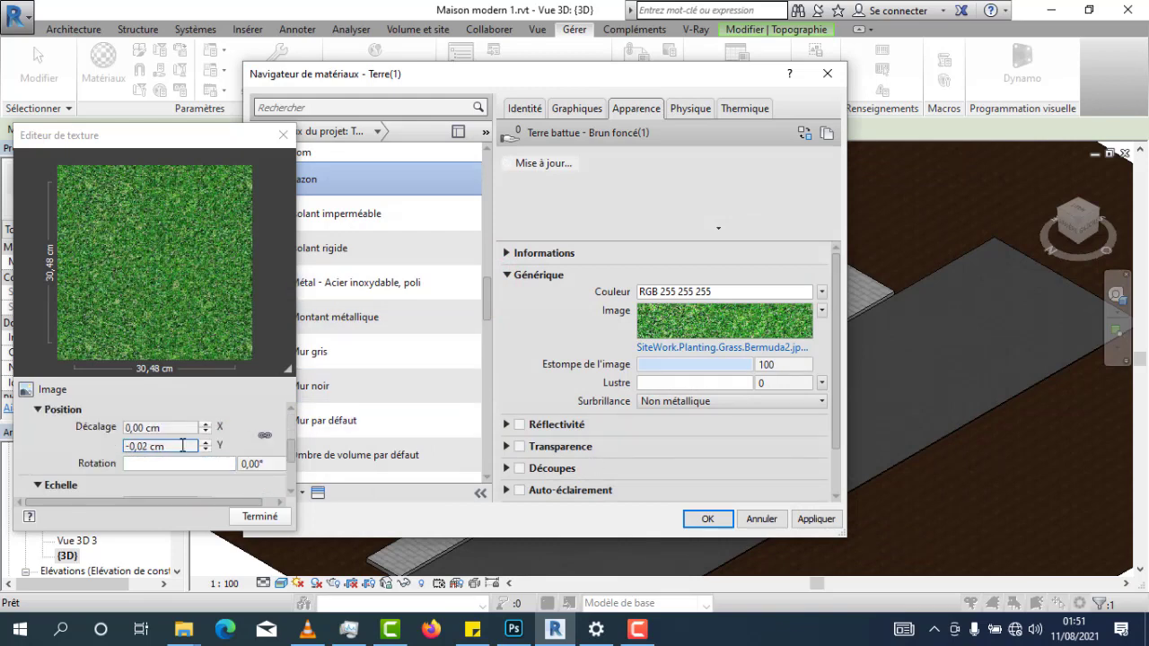
scroll(182, 446, up, 1)
double_click(185, 446)
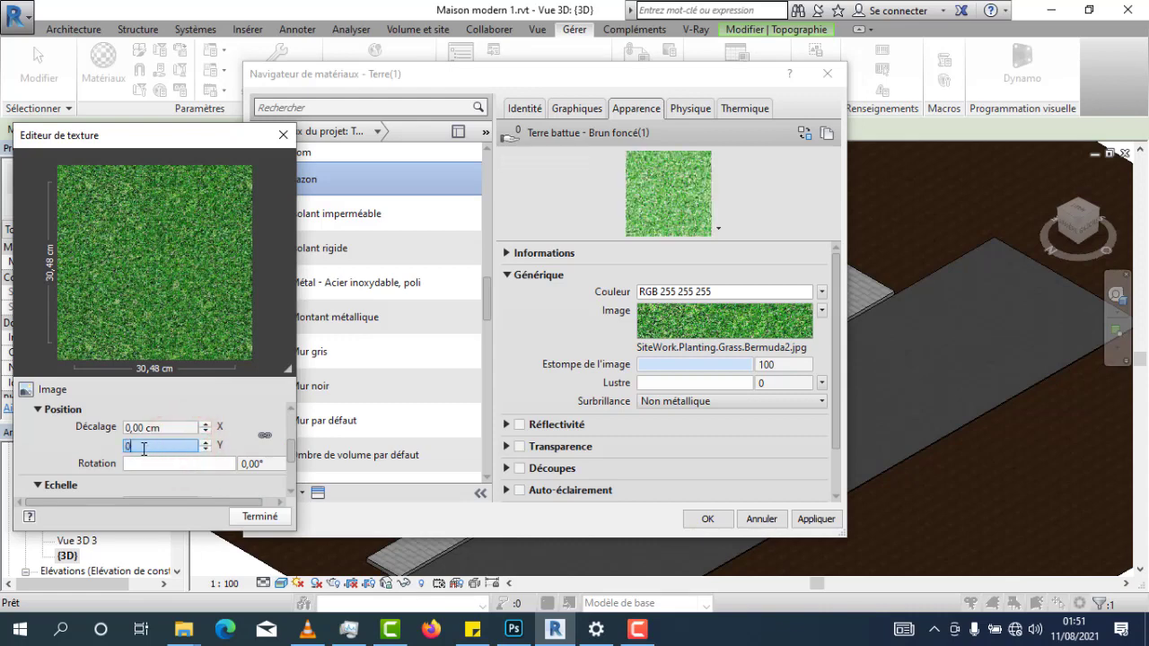
drag(292, 449, 293, 468)
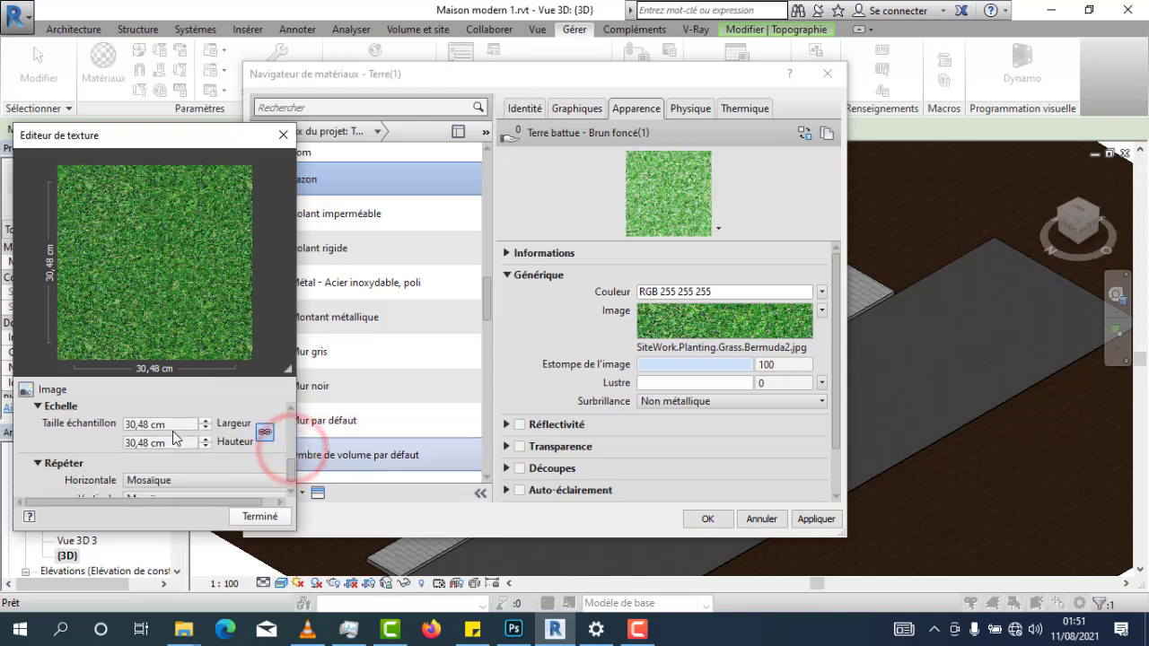
click(174, 430)
text(100)
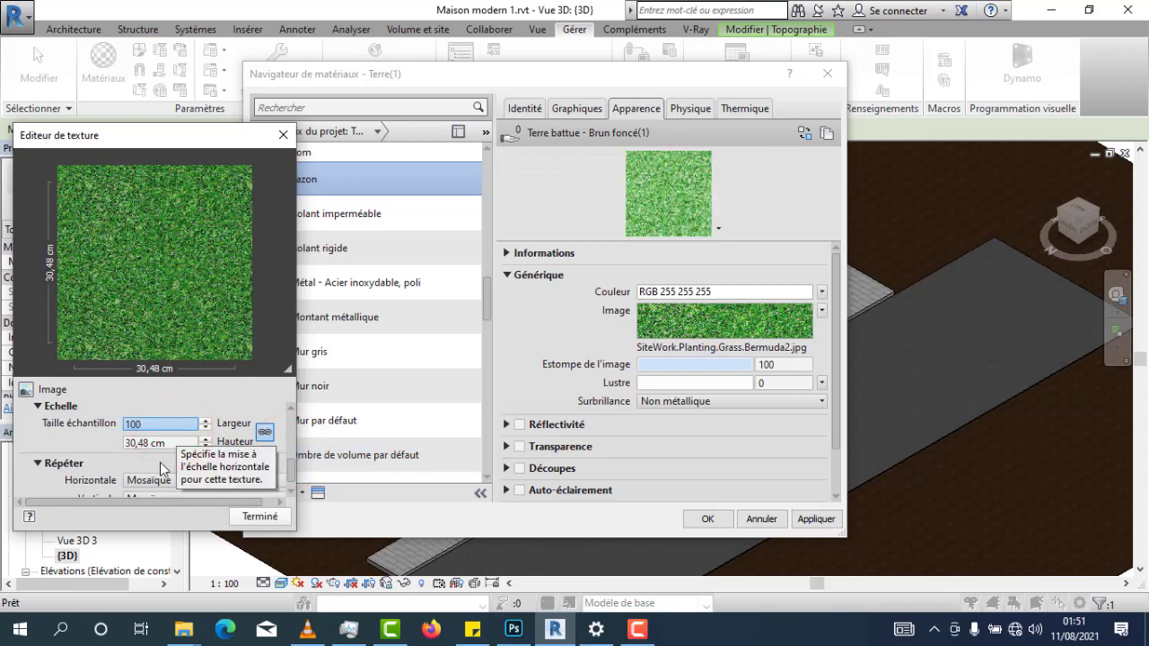
click(160, 443)
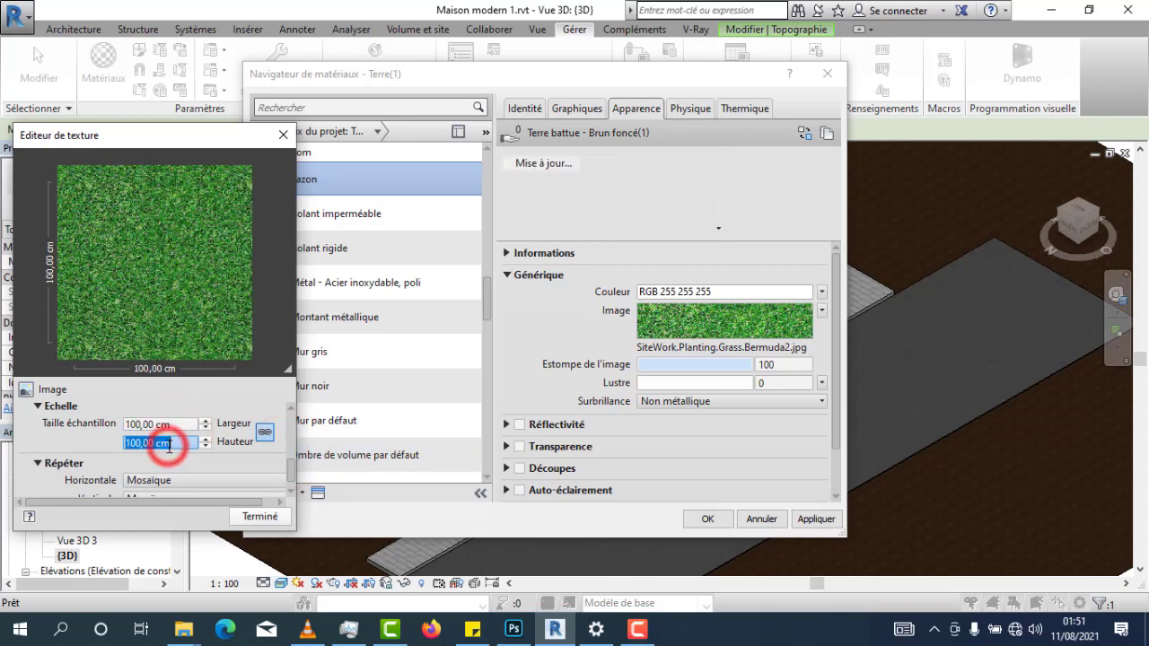
text(1000)
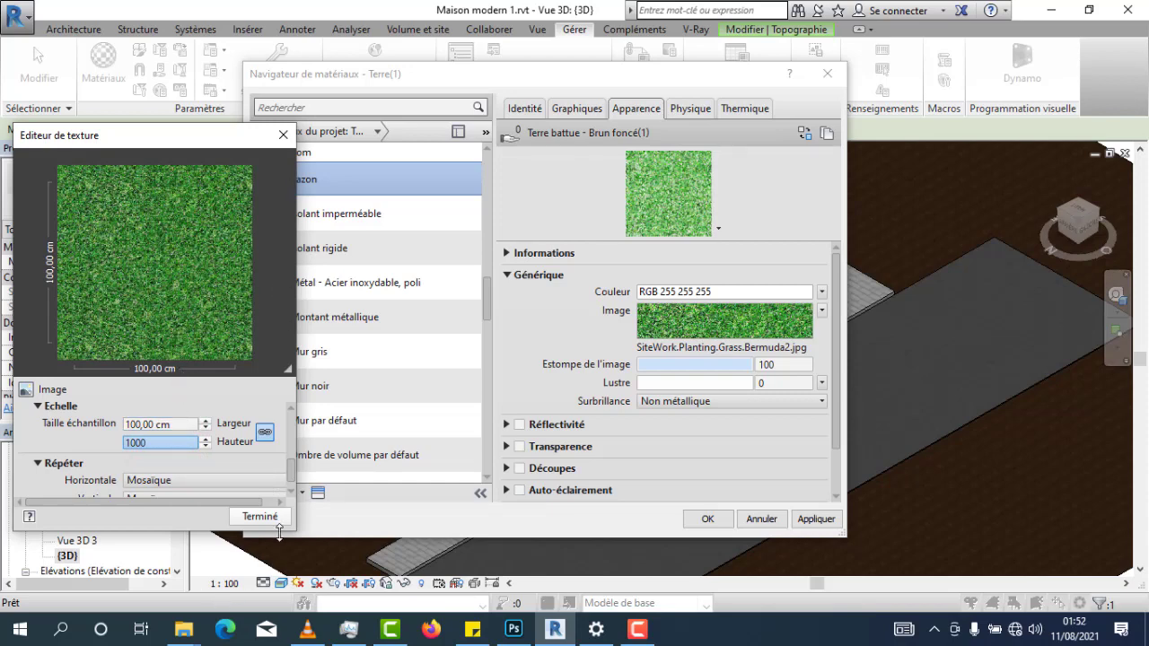
click(258, 517)
Set the sample width and height of the gazon material's relief image to 100 cm and accept the material changes
scroll(403, 436, down, 1)
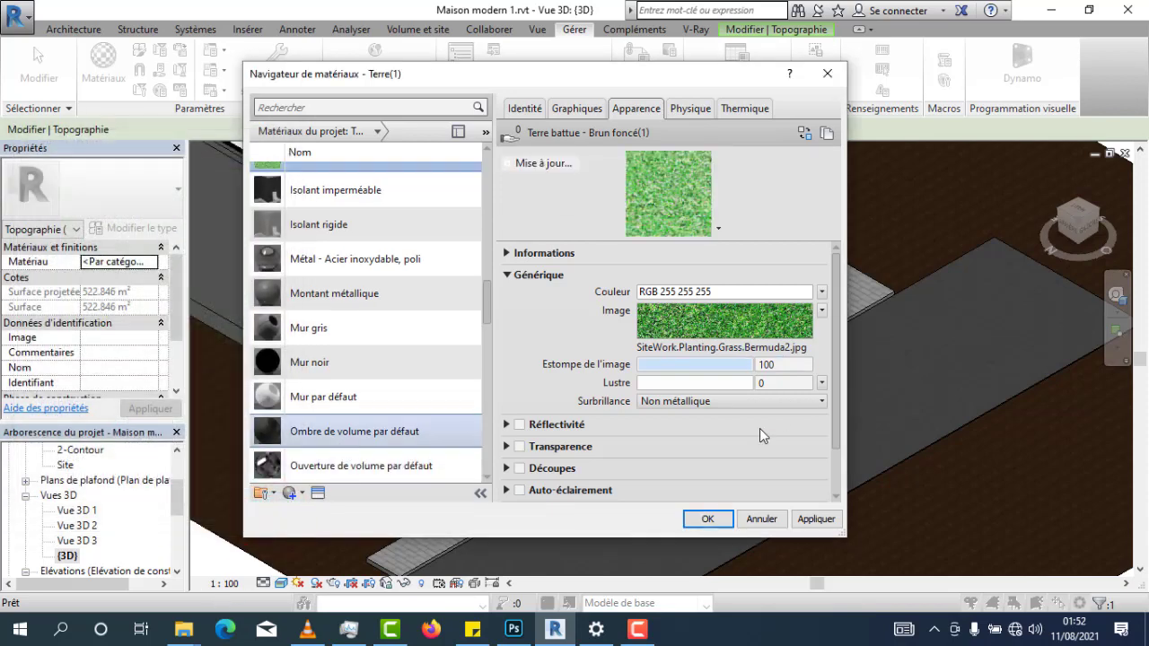
drag(837, 413, 831, 453)
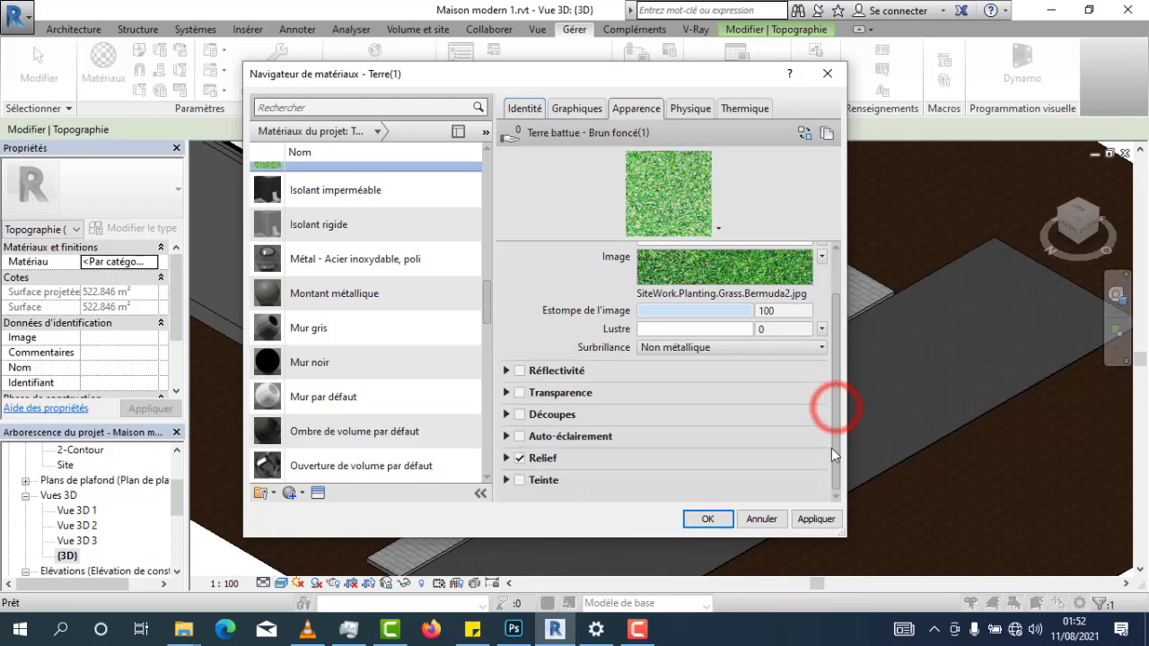
click(550, 458)
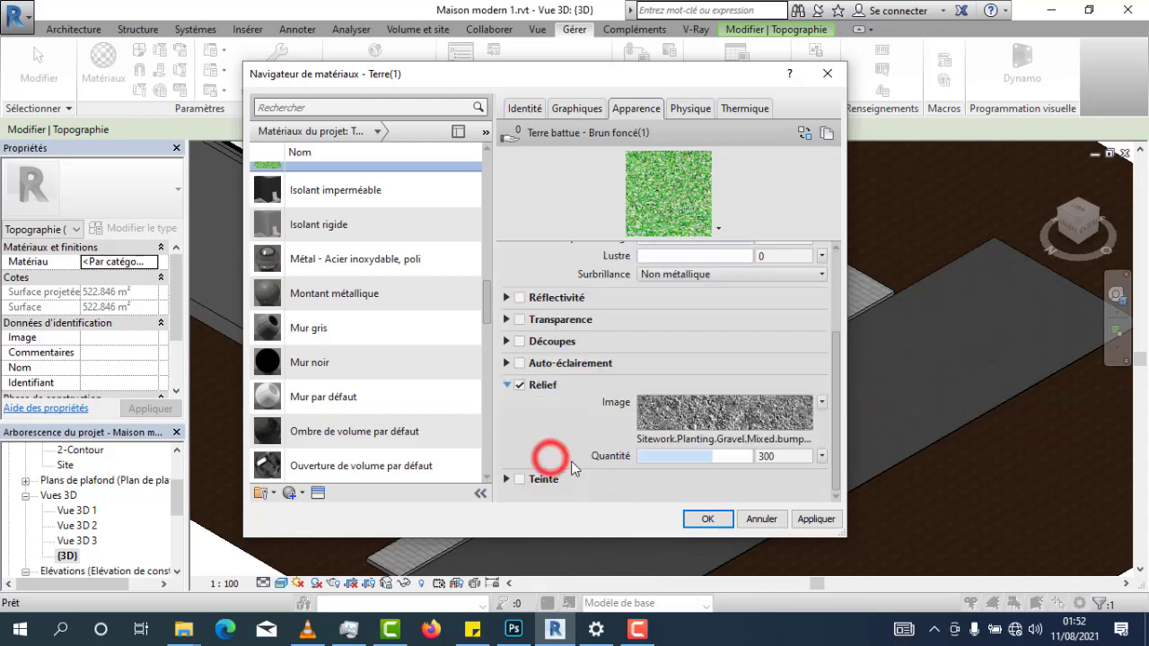
click(733, 414)
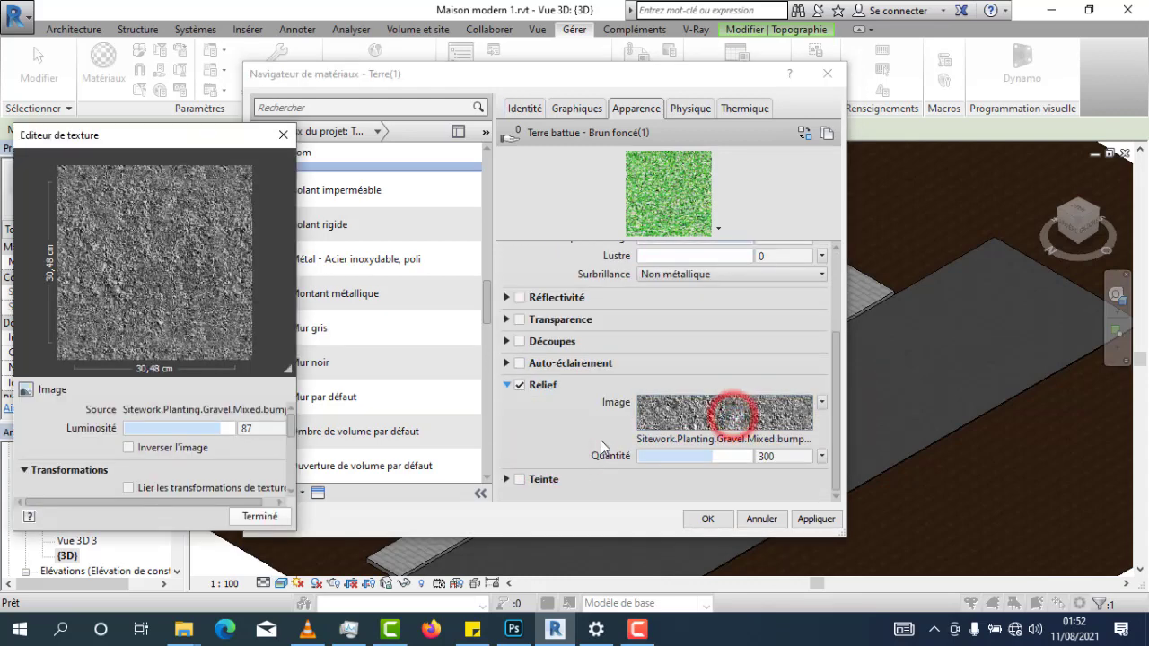
click(292, 424)
drag(292, 426, 287, 473)
double_click(183, 421)
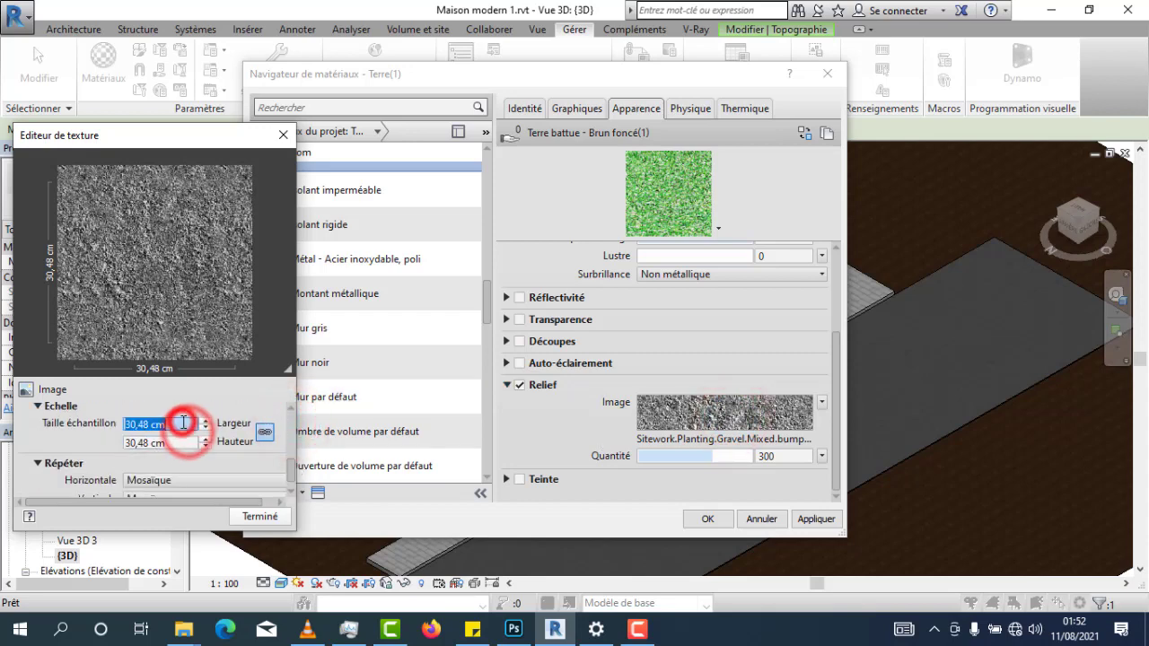
text(100)
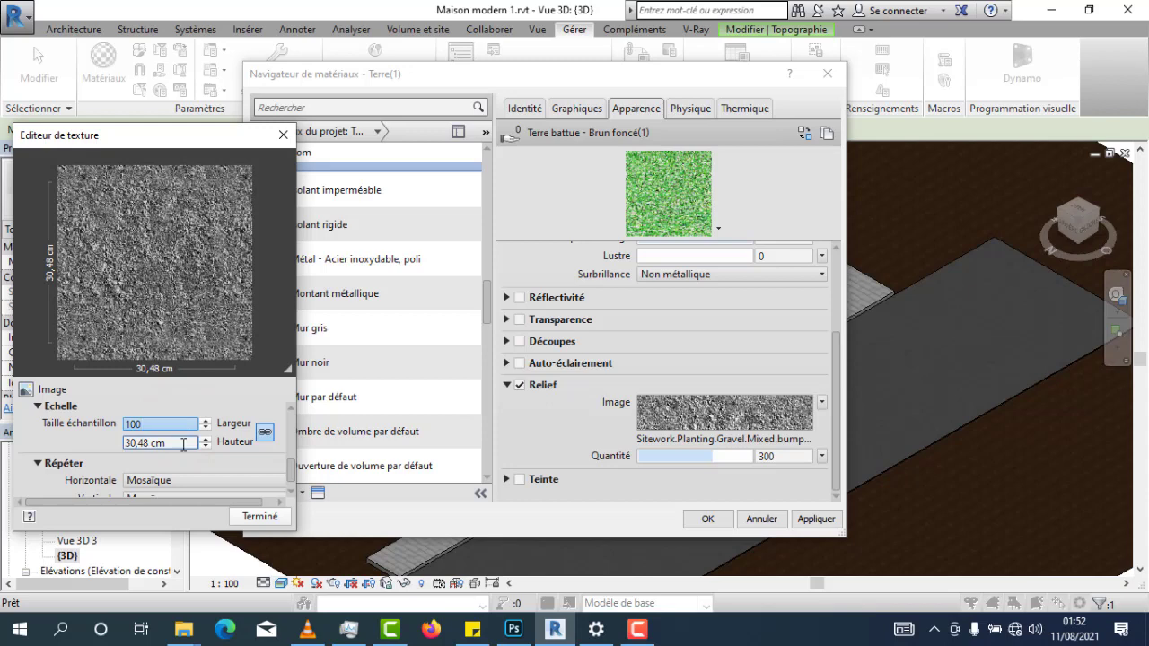
text(100)
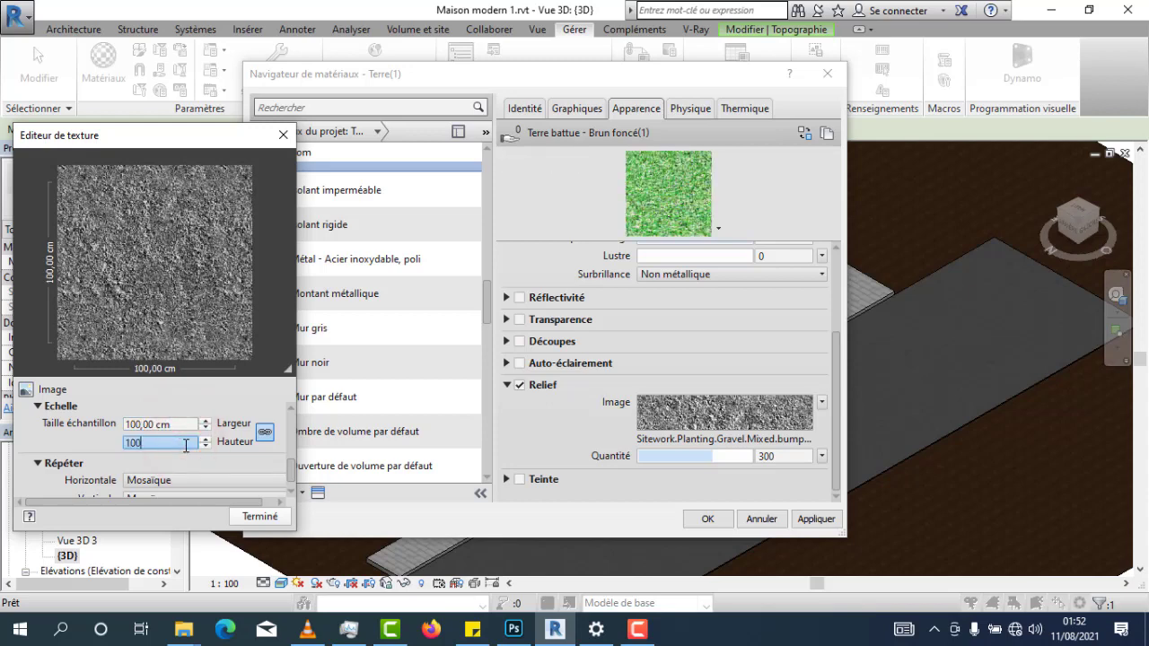
click(258, 517)
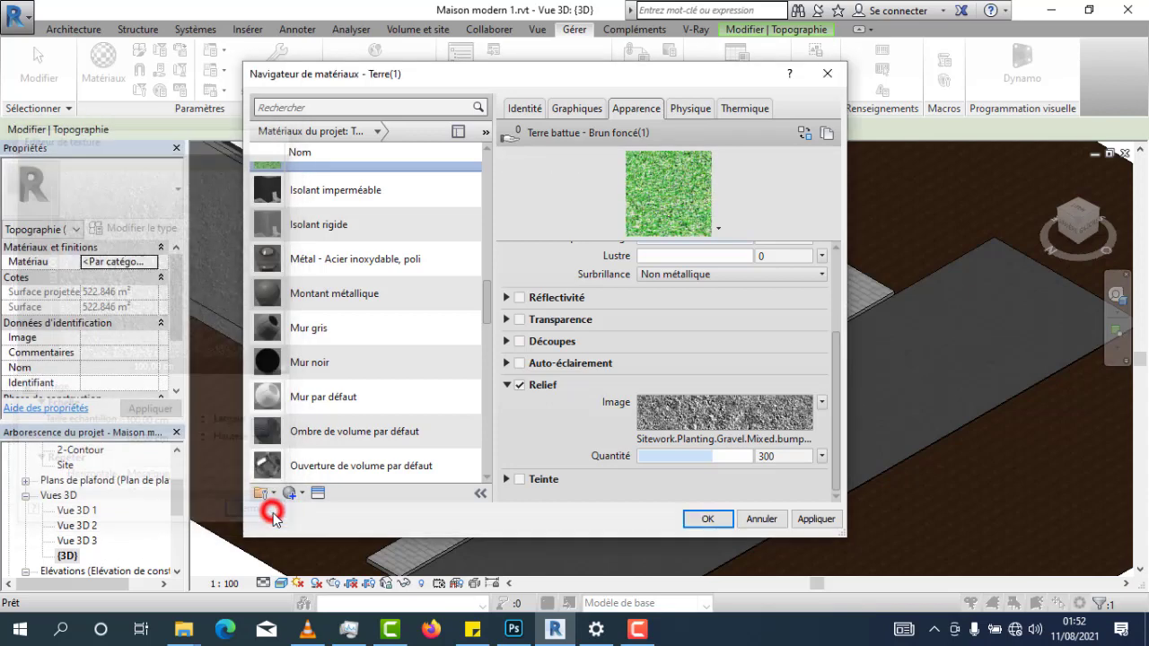
click(707, 518)
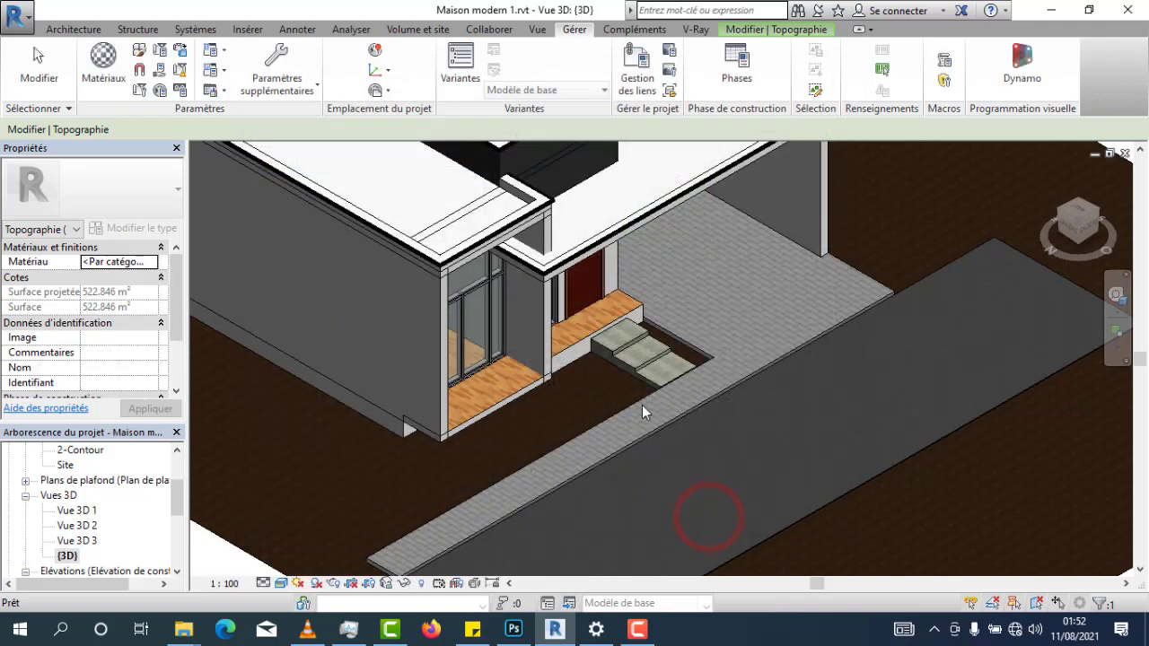
Open the topography surface around the house for editing and assign it the gazon material
scroll(642, 405, up, 3)
click(327, 514)
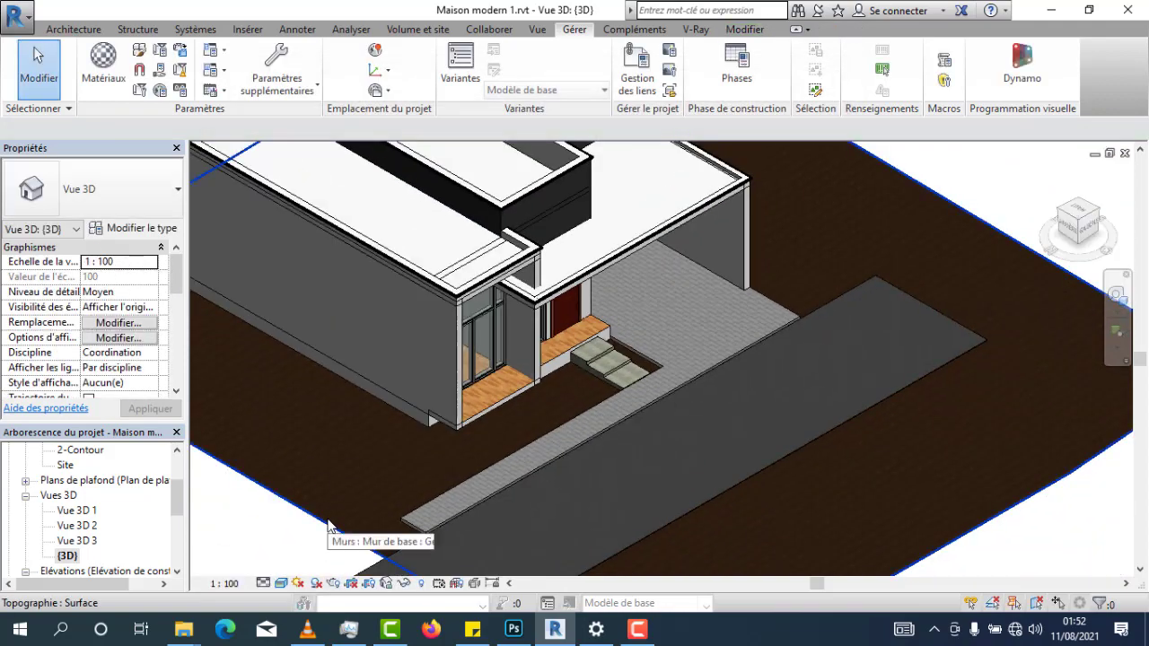
click(328, 521)
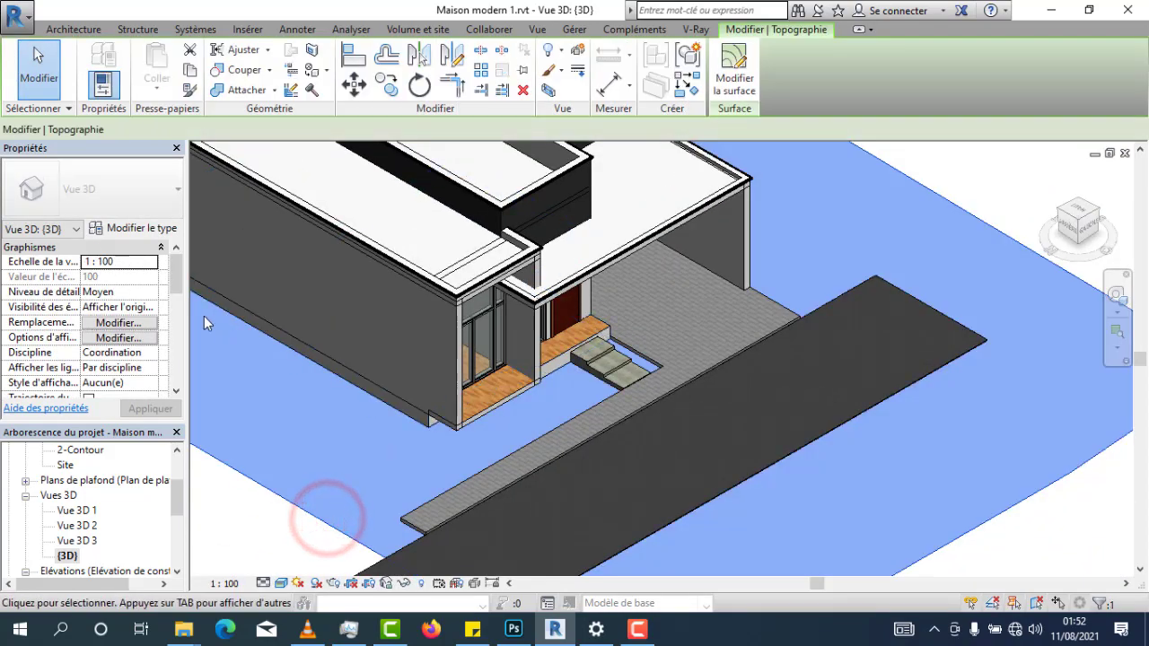
drag(179, 282, 198, 237)
scroll(628, 341, down, 5)
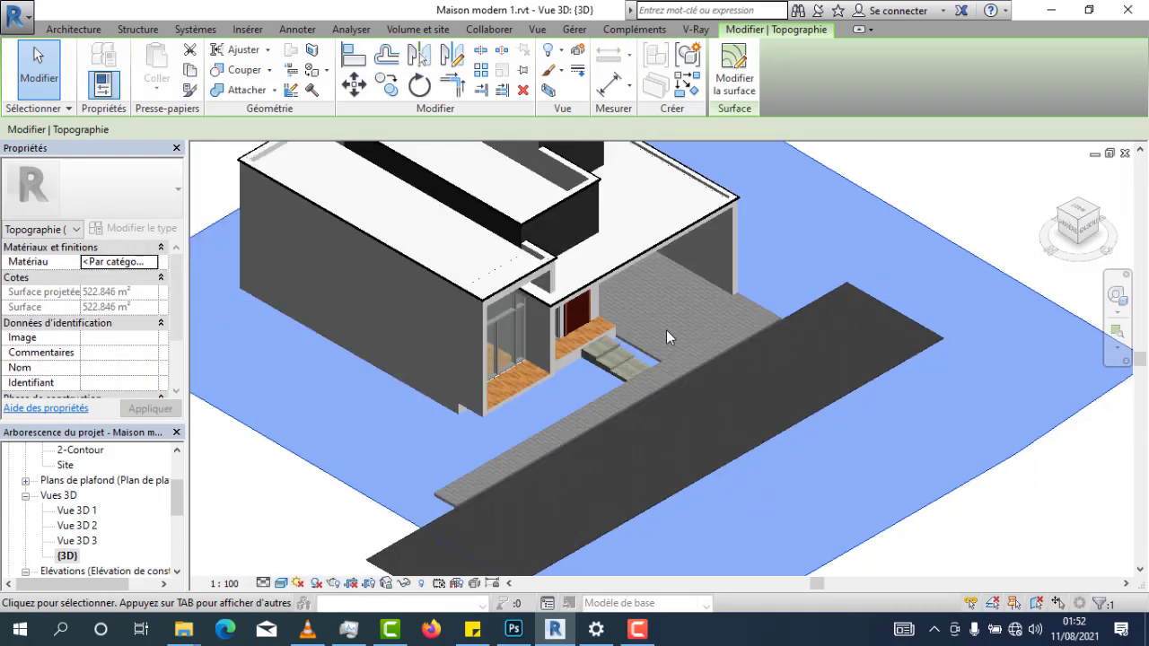
scroll(898, 328, up, 3)
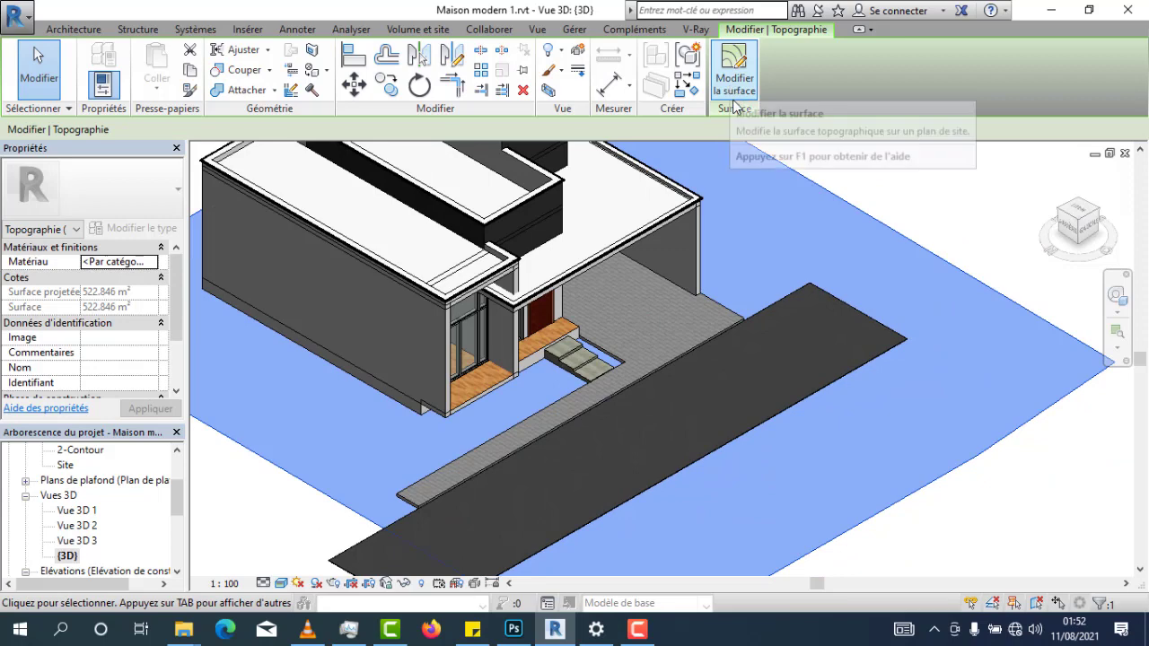
scroll(687, 270, up, 3)
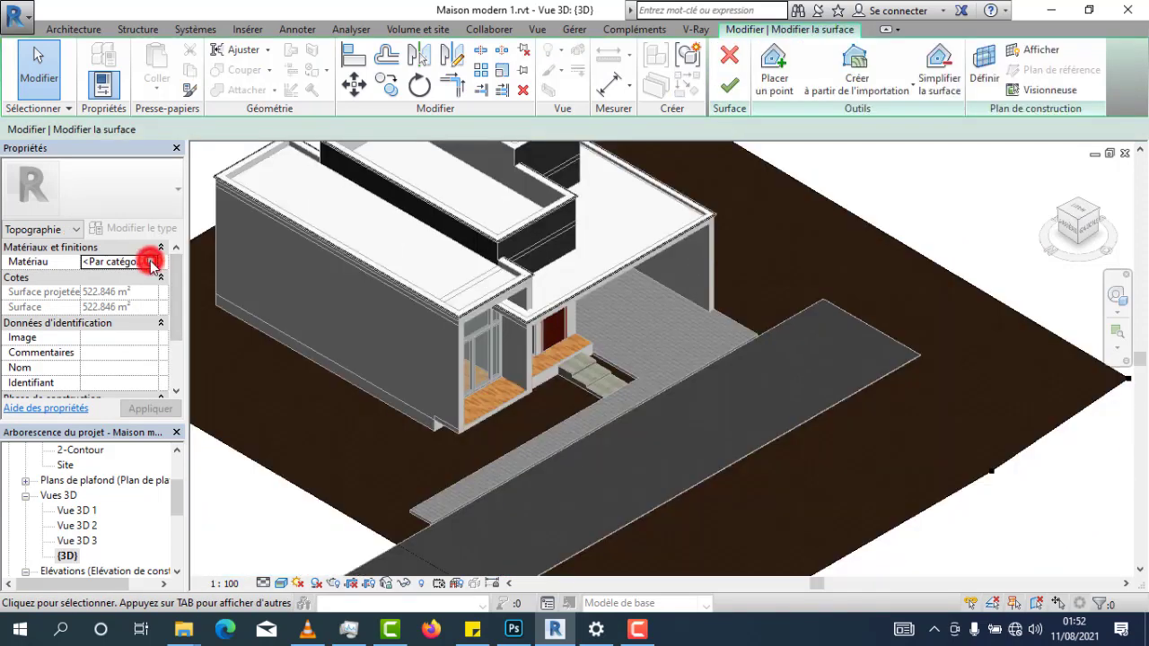
click(151, 261)
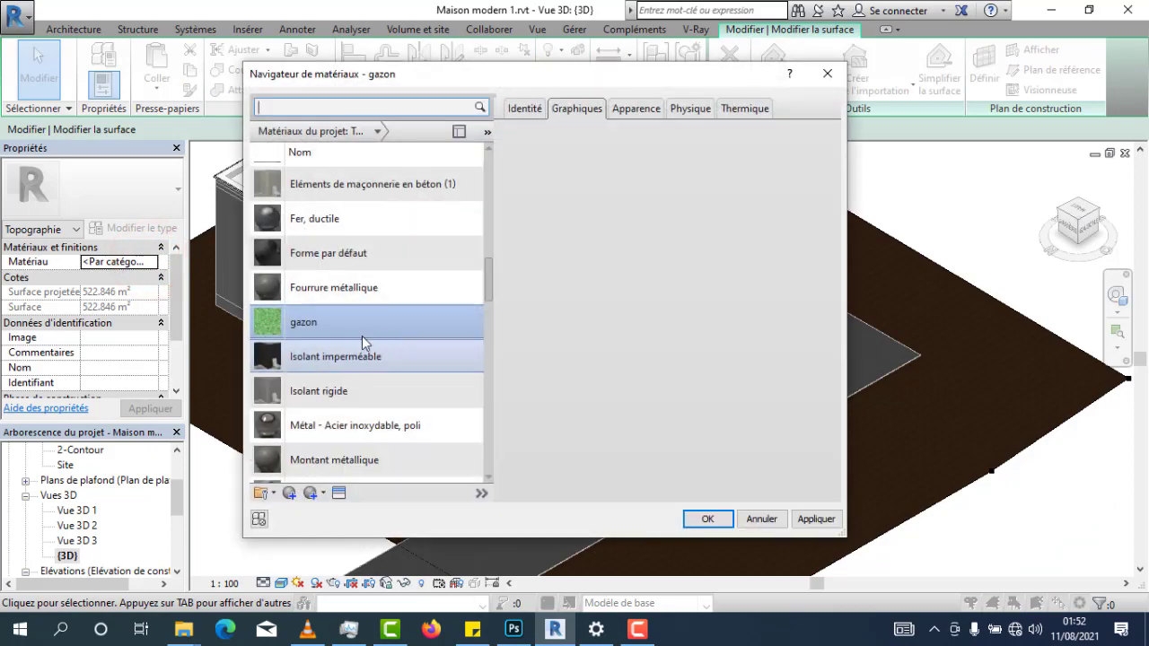
click(362, 335)
double_click(332, 321)
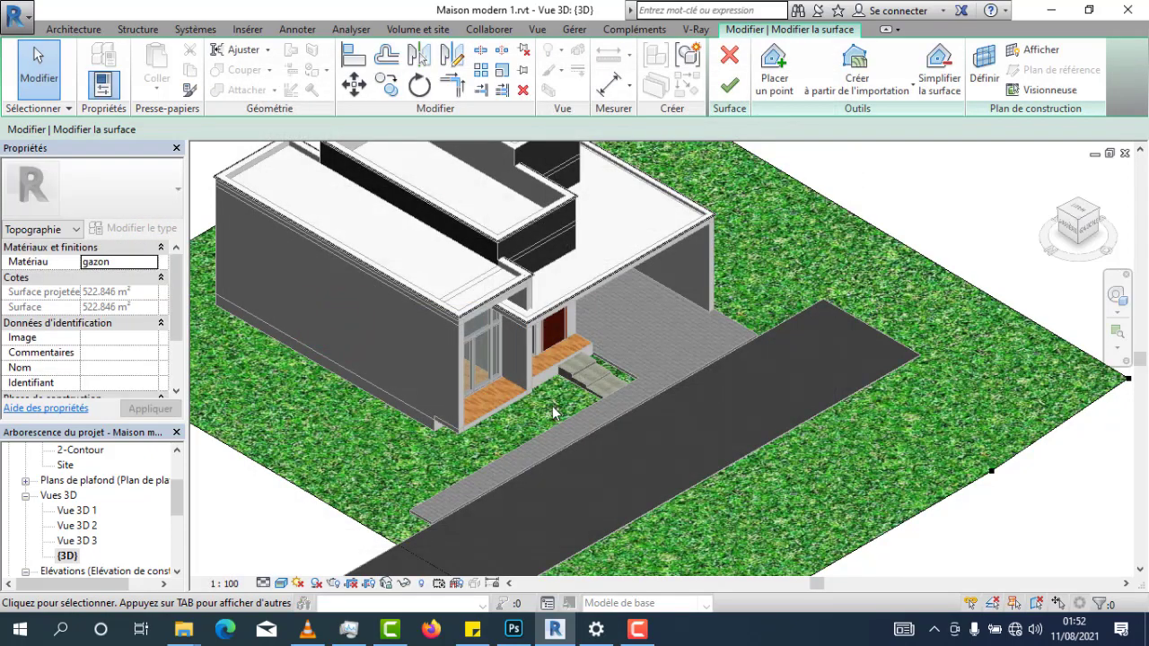
Examine the grass beside the porch steps and finish editing the topography surface
scroll(553, 413, up, 5)
scroll(565, 380, up, 2)
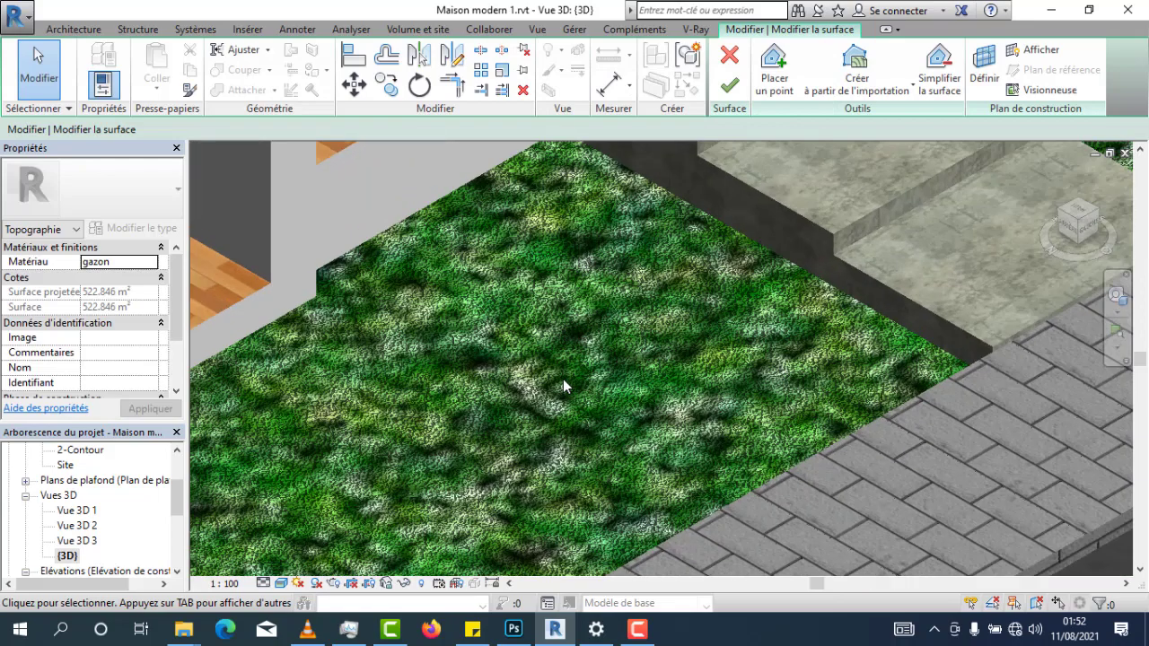
scroll(563, 378, down, 6)
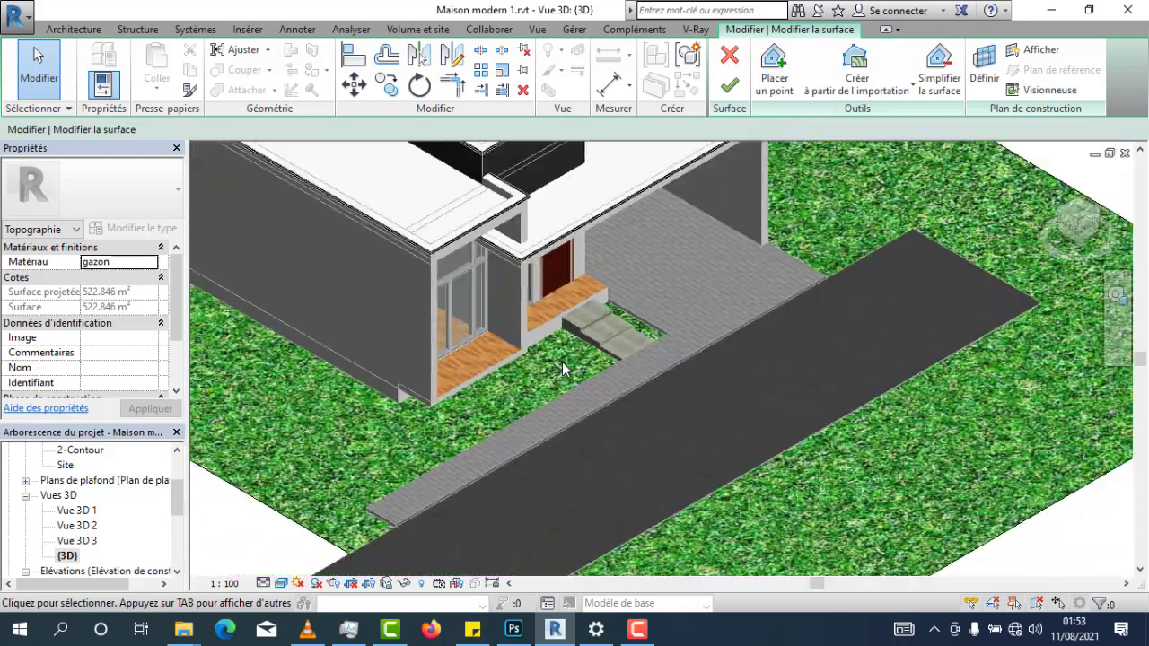
scroll(549, 362, up, 2)
scroll(554, 365, down, 5)
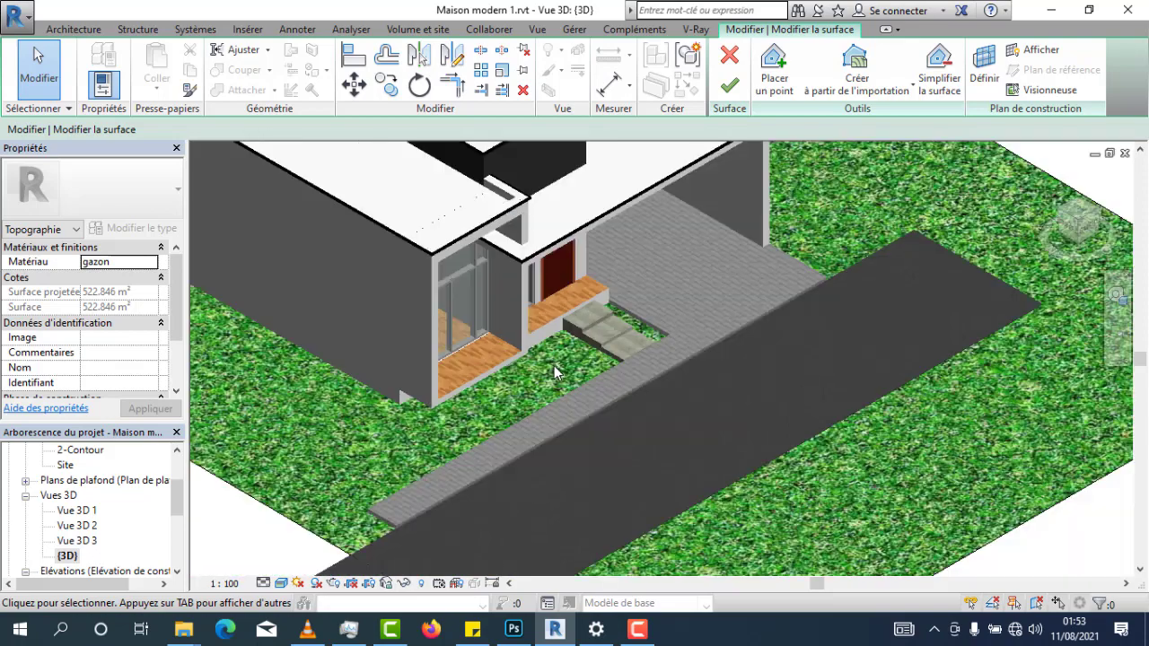
scroll(555, 363, up, 5)
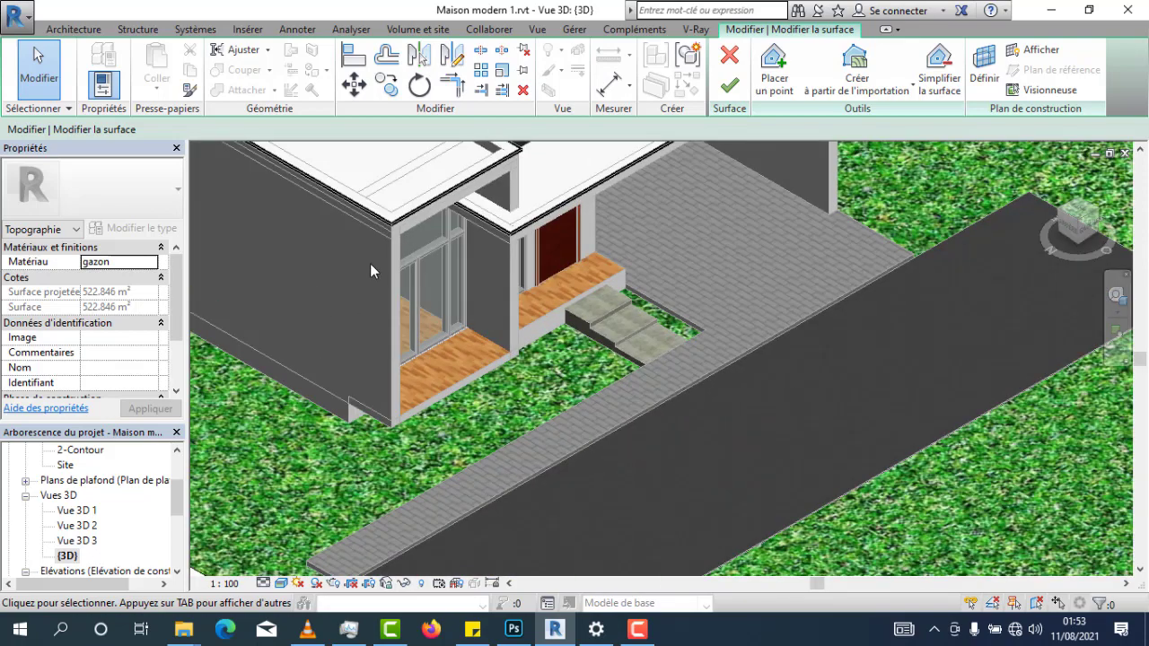
click(729, 85)
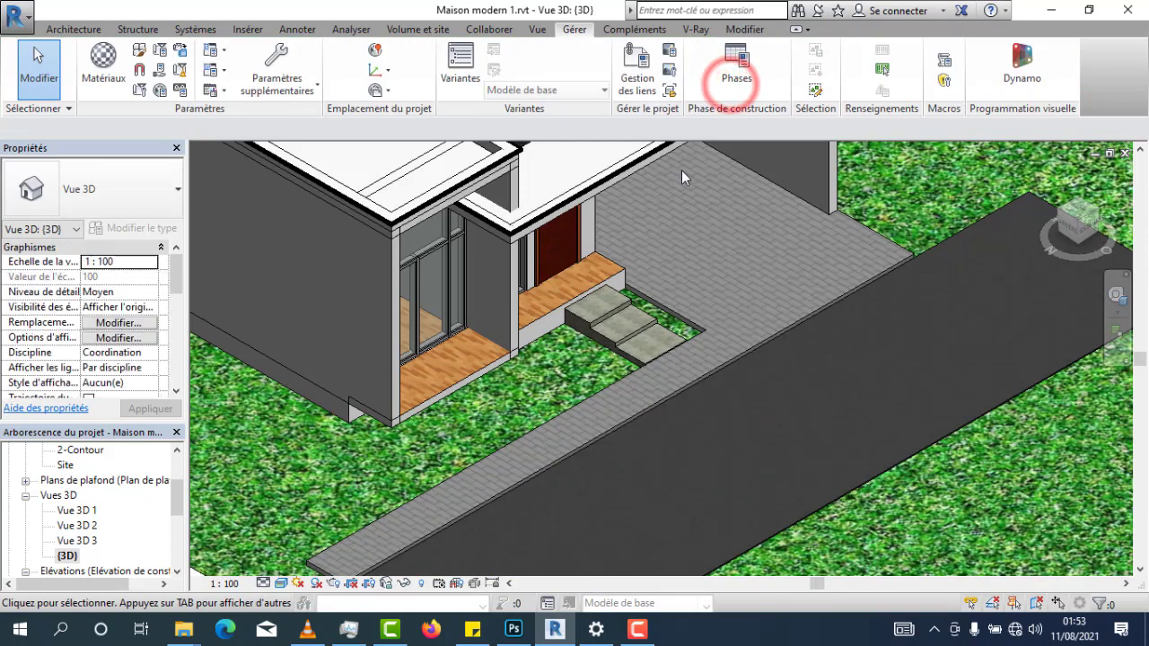
scroll(629, 333, down, 3)
scroll(562, 436, up, 5)
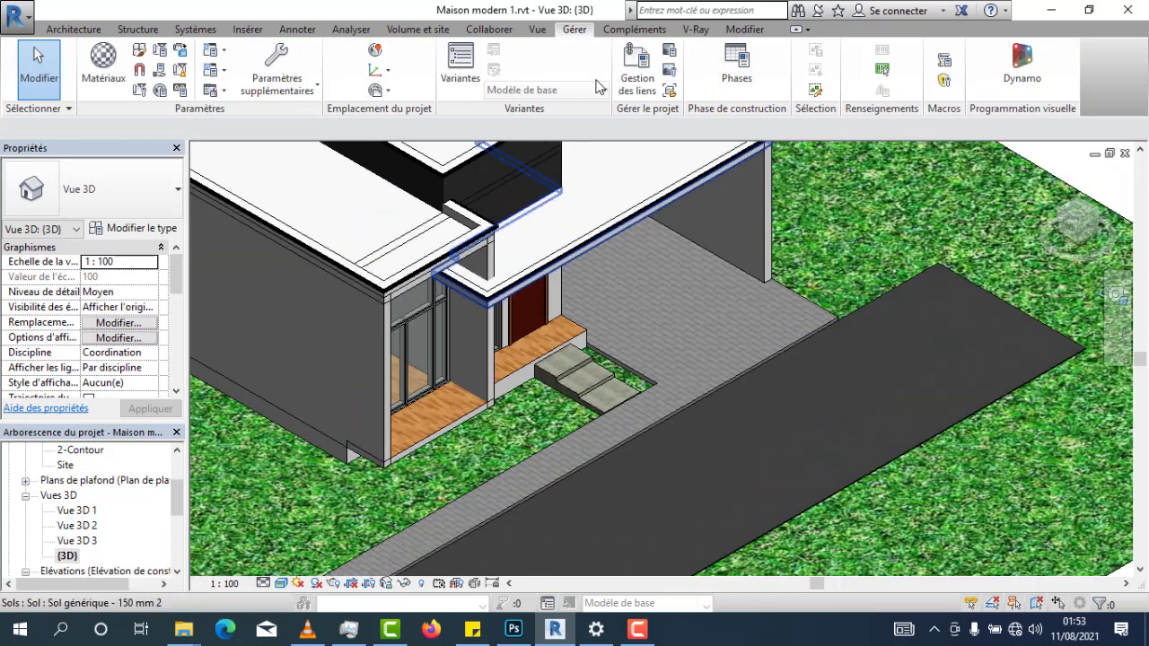
Set the sample width and height of the gazon material's grass appearance image to 100 cm
click(103, 58)
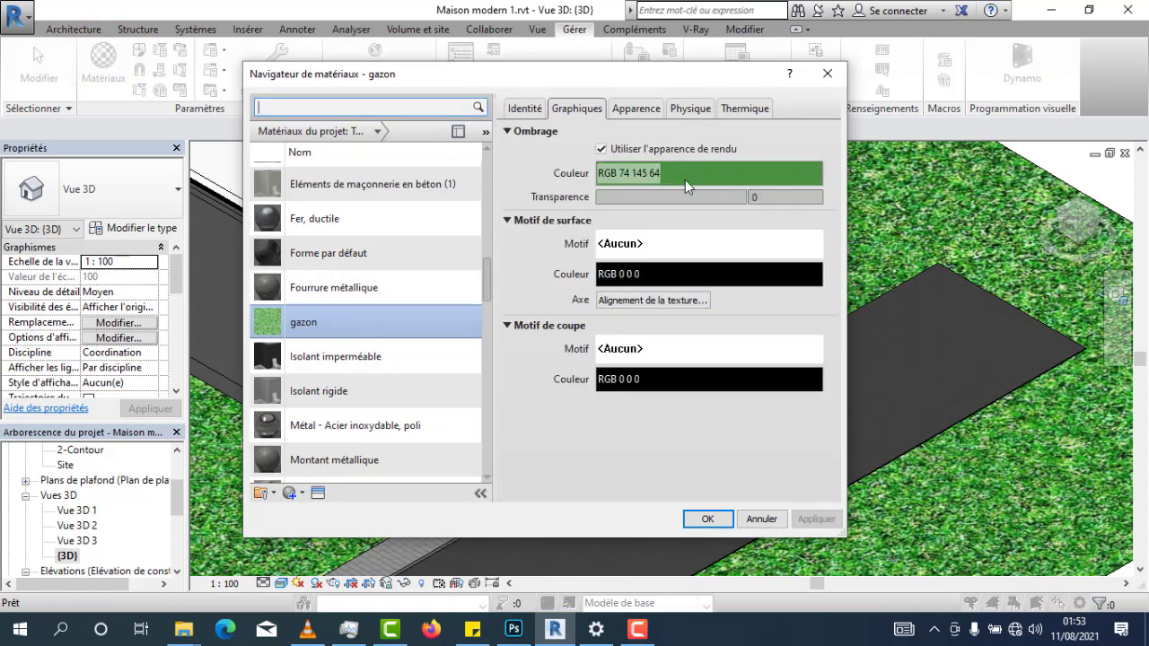
click(644, 108)
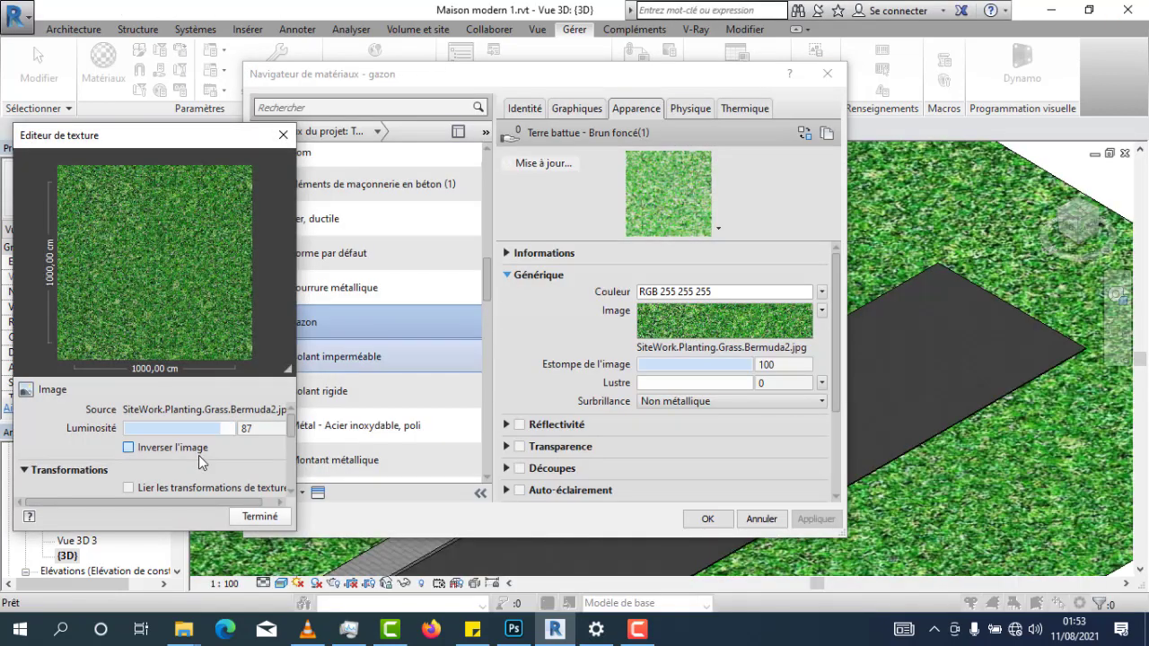
scroll(199, 455, down, 4)
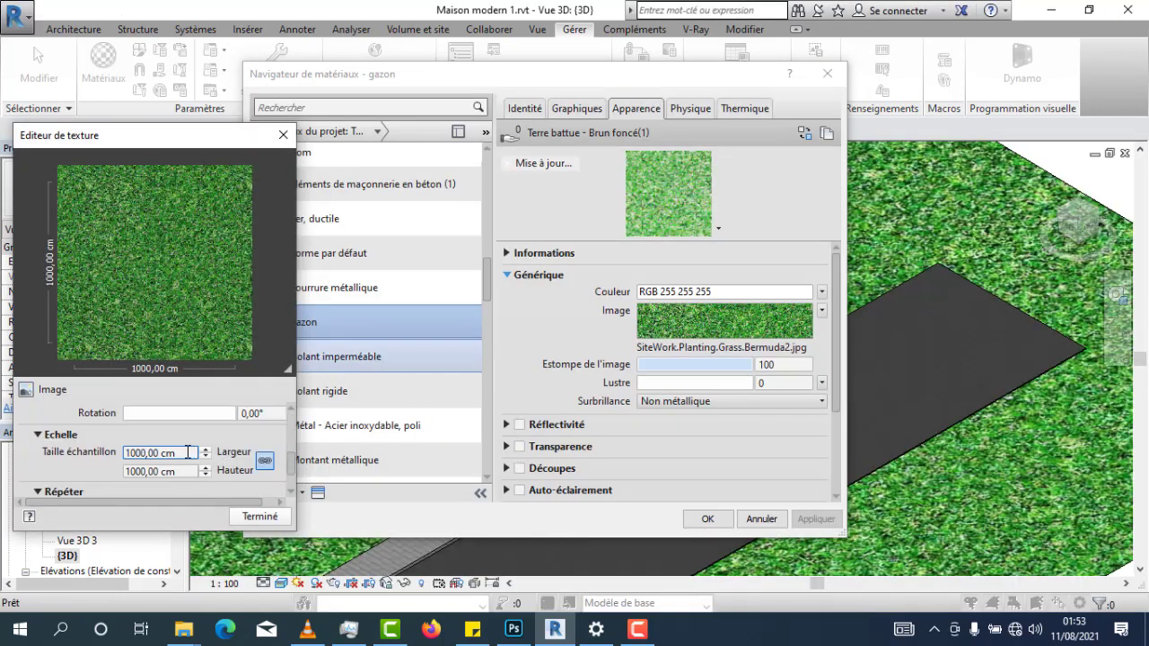
click(206, 474)
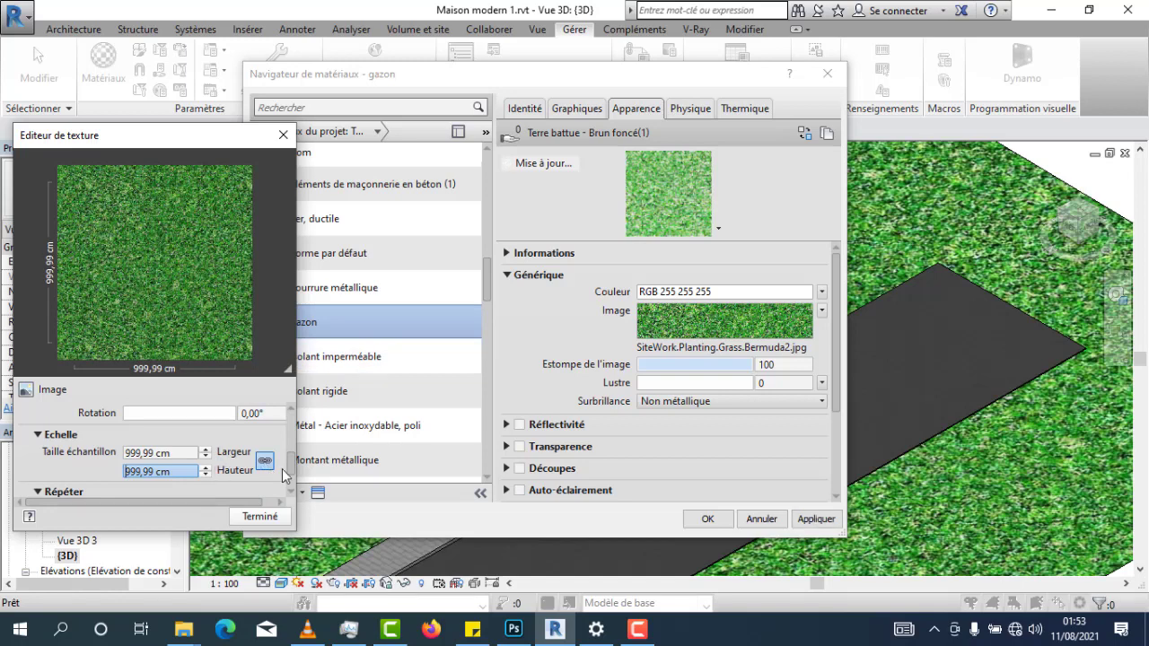
mouse_move(290, 459)
mouse_down()
mouse_move(290, 469)
mouse_move(290, 458)
mouse_up()
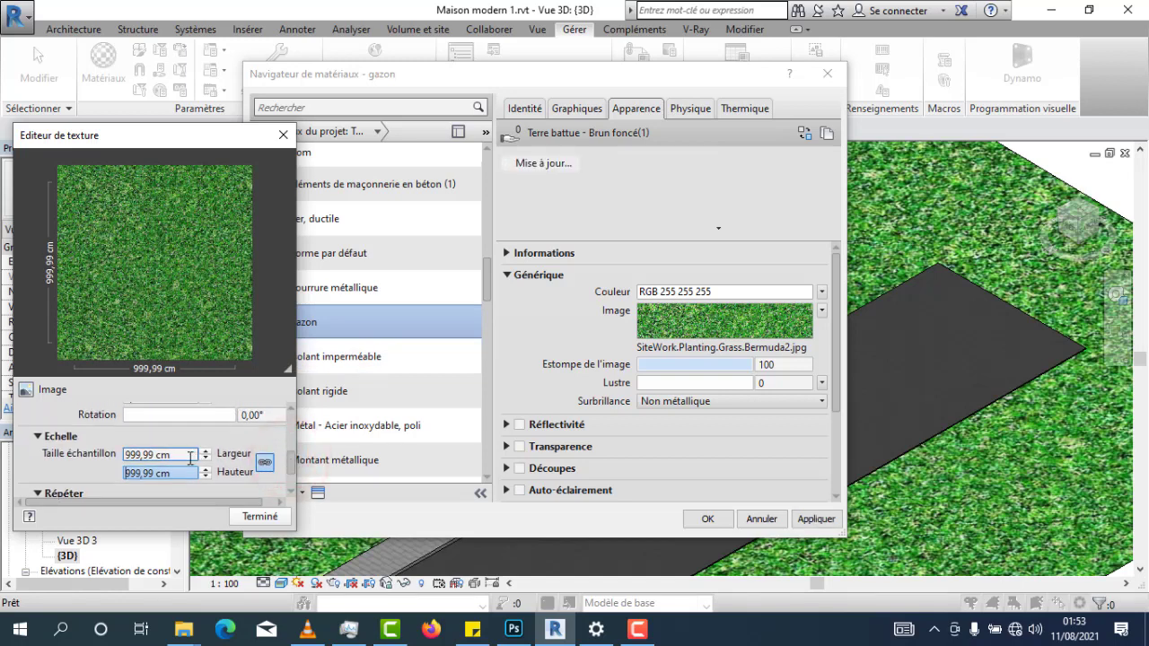
click(189, 458)
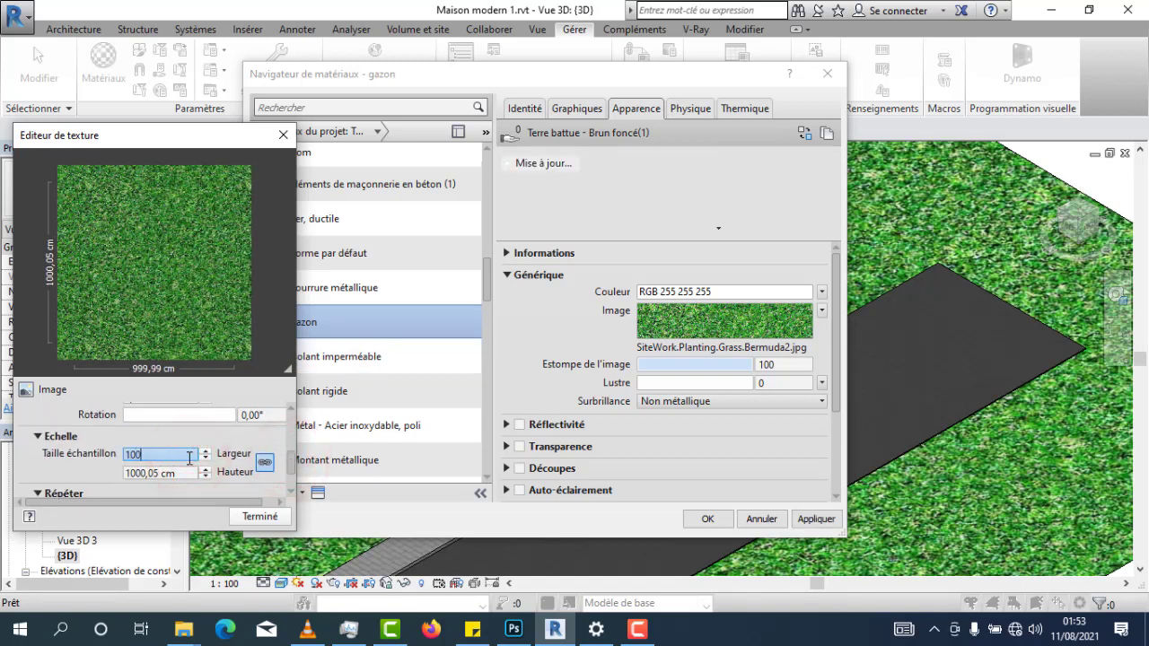
text(100)
click(184, 474)
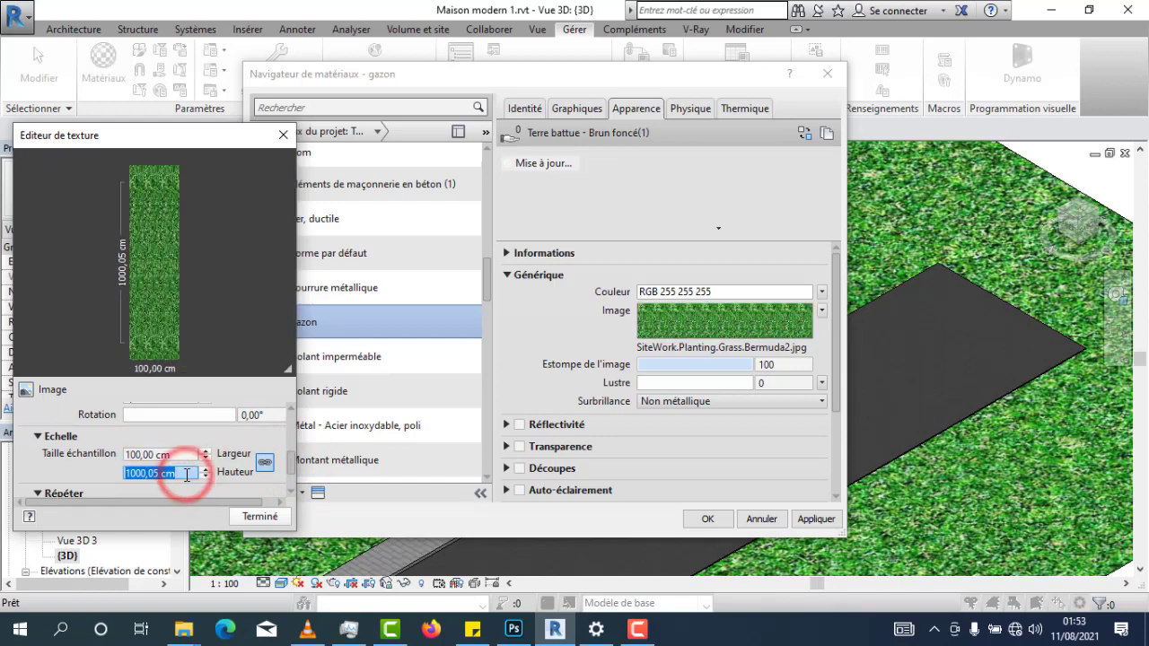
text(100)
key(Return)
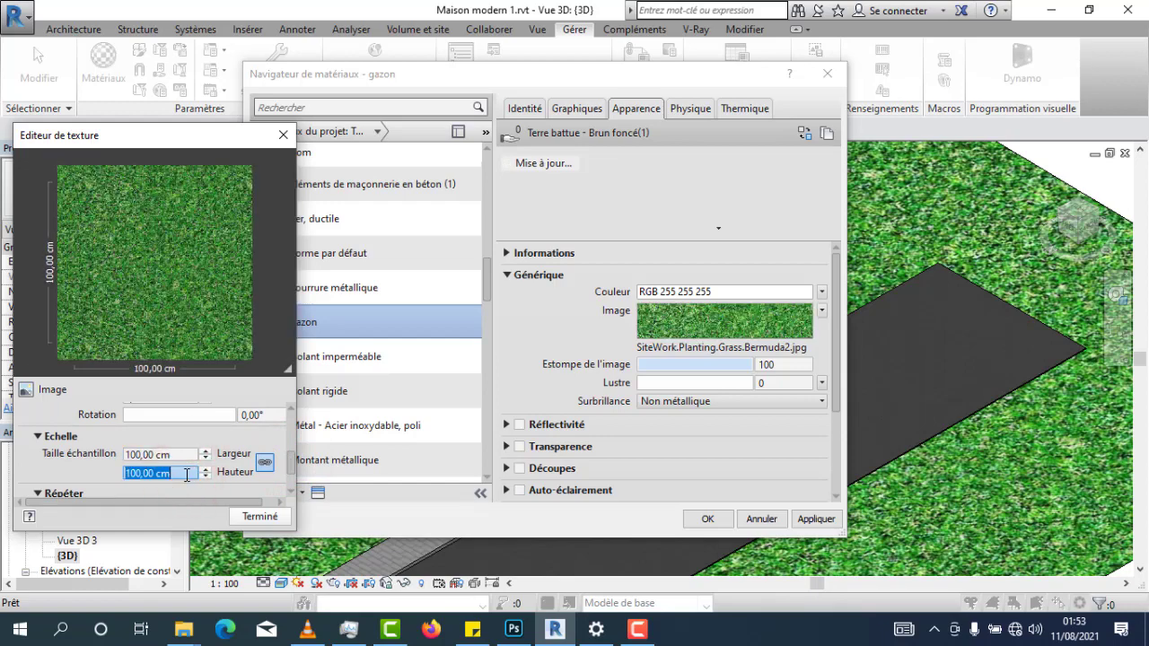
click(254, 520)
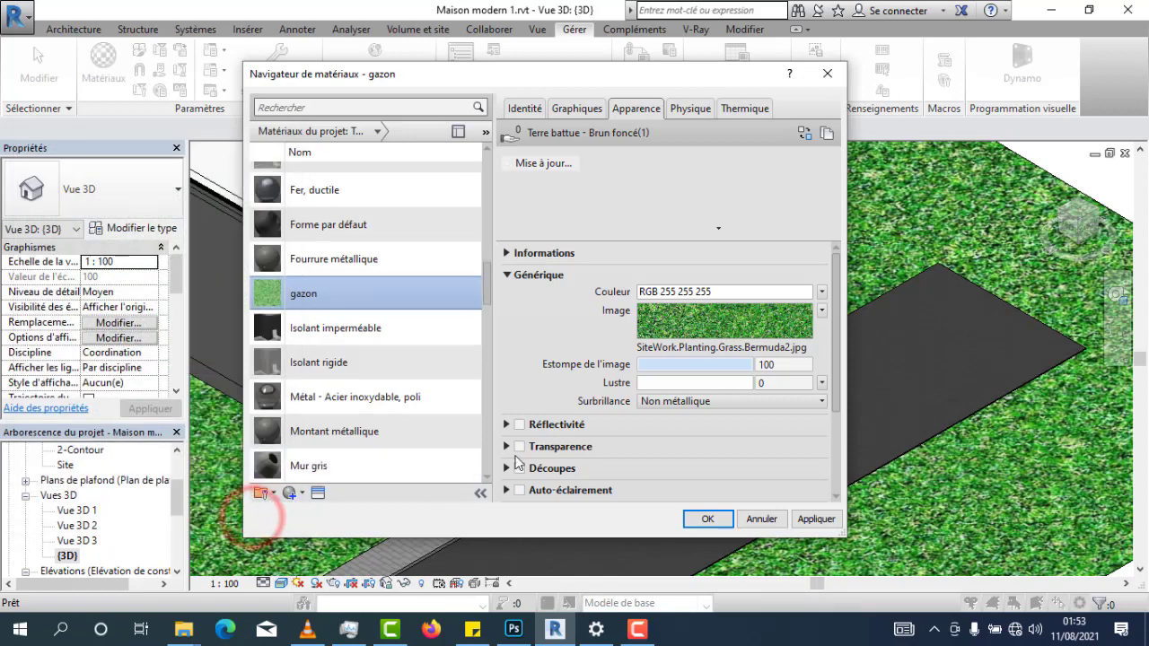
Check the sample size of the gazon material's relief image, then apply and accept the material changes
drag(839, 371, 833, 446)
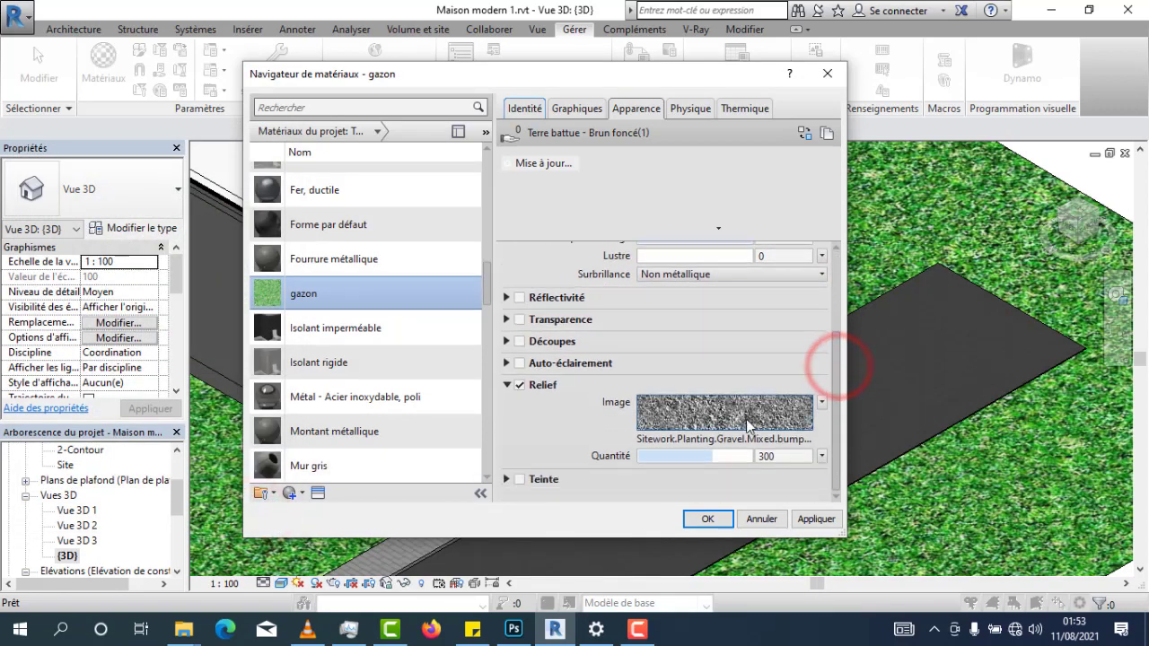
click(712, 422)
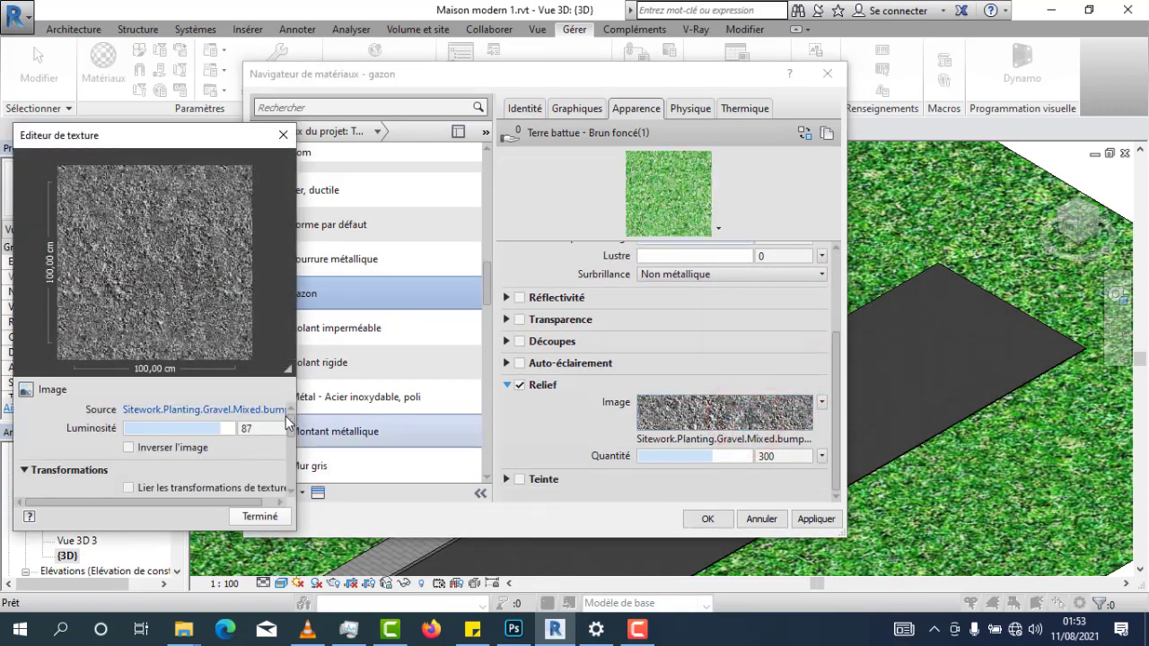
click(274, 521)
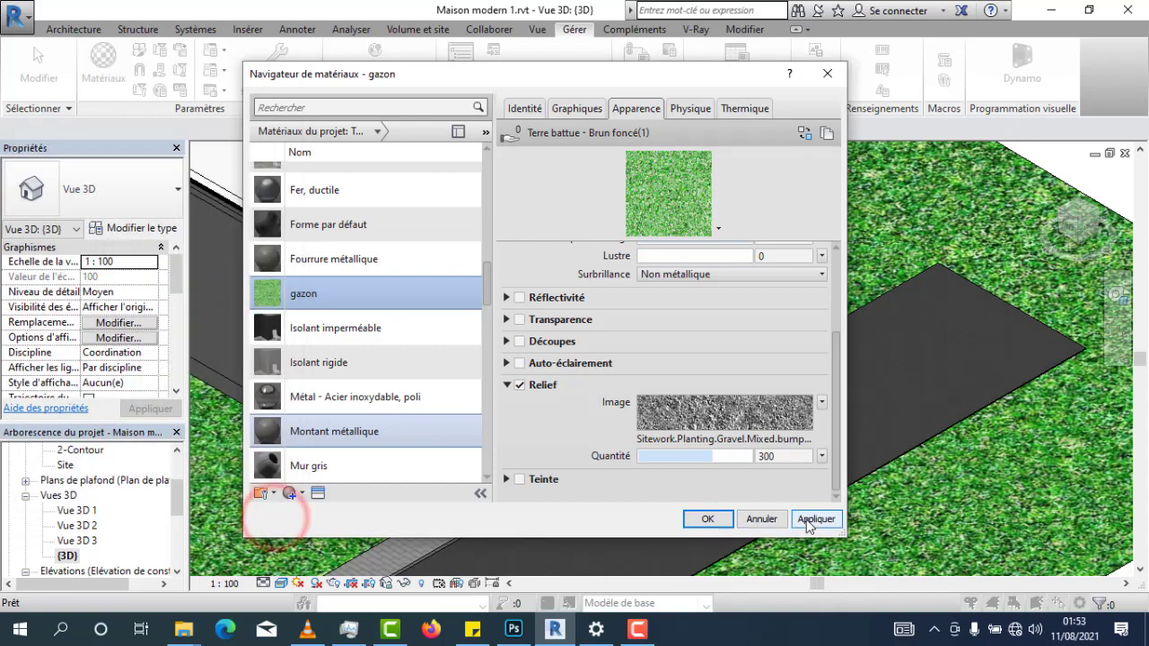
click(806, 520)
click(707, 519)
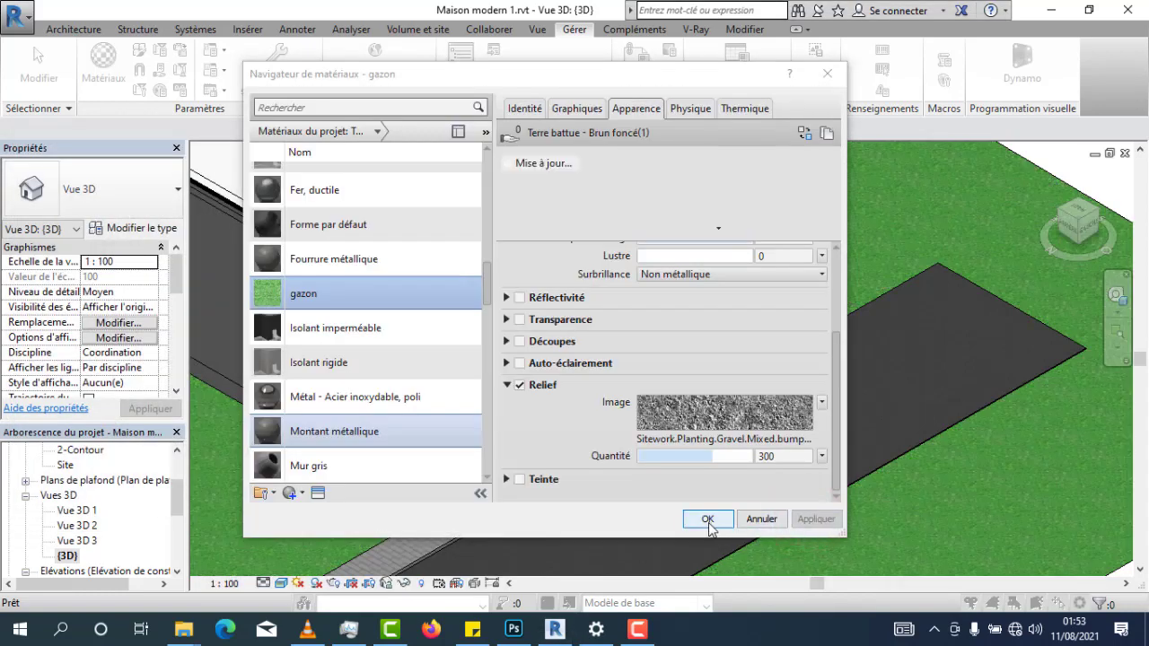
scroll(649, 377, up, 3)
scroll(649, 378, up, 2)
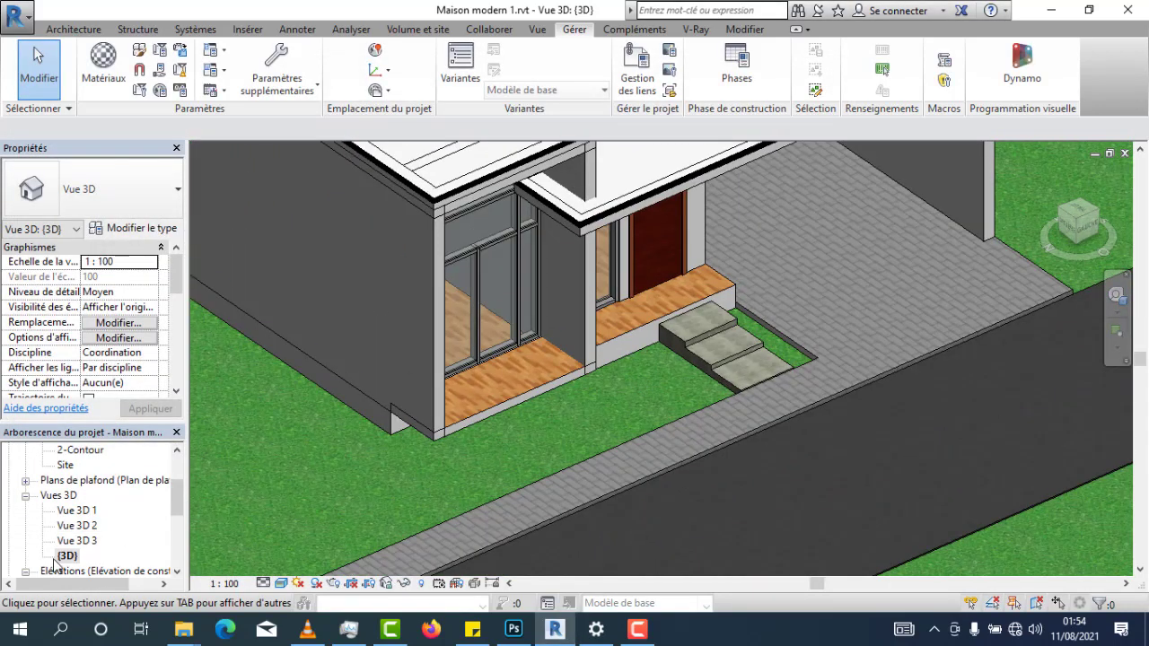
Open the perspective view Vue 3D 3 and examine the house's front facade and view frame
double_click(76, 541)
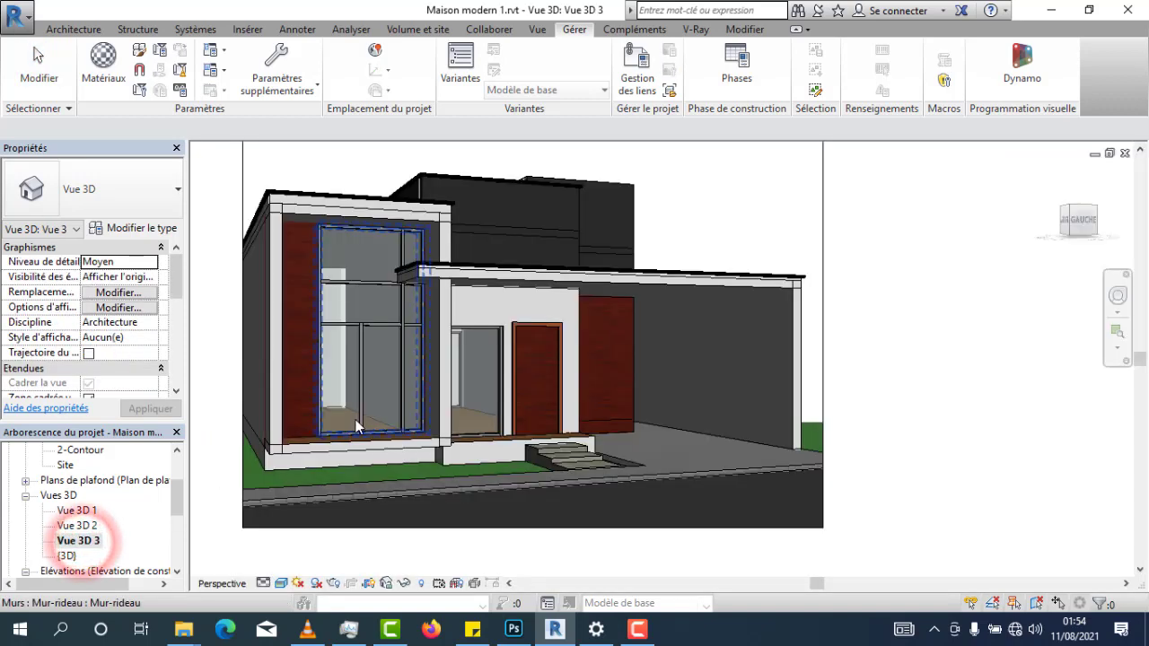
scroll(673, 523, down, 1)
scroll(369, 372, up, 2)
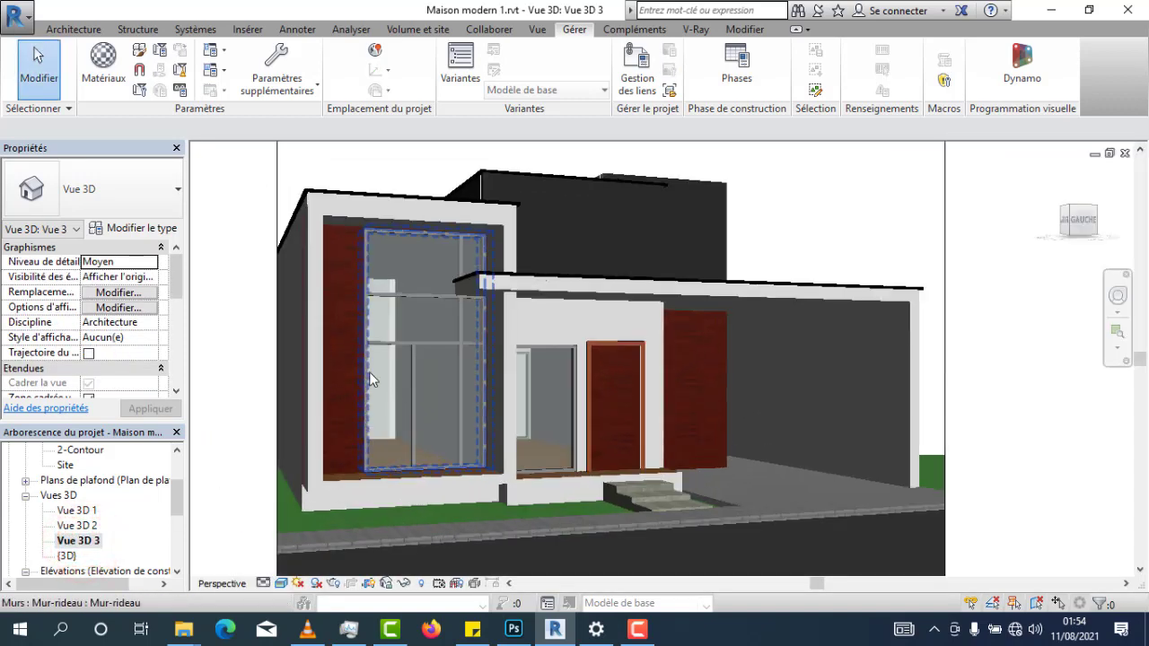
scroll(431, 418, down, 3)
scroll(460, 455, up, 1)
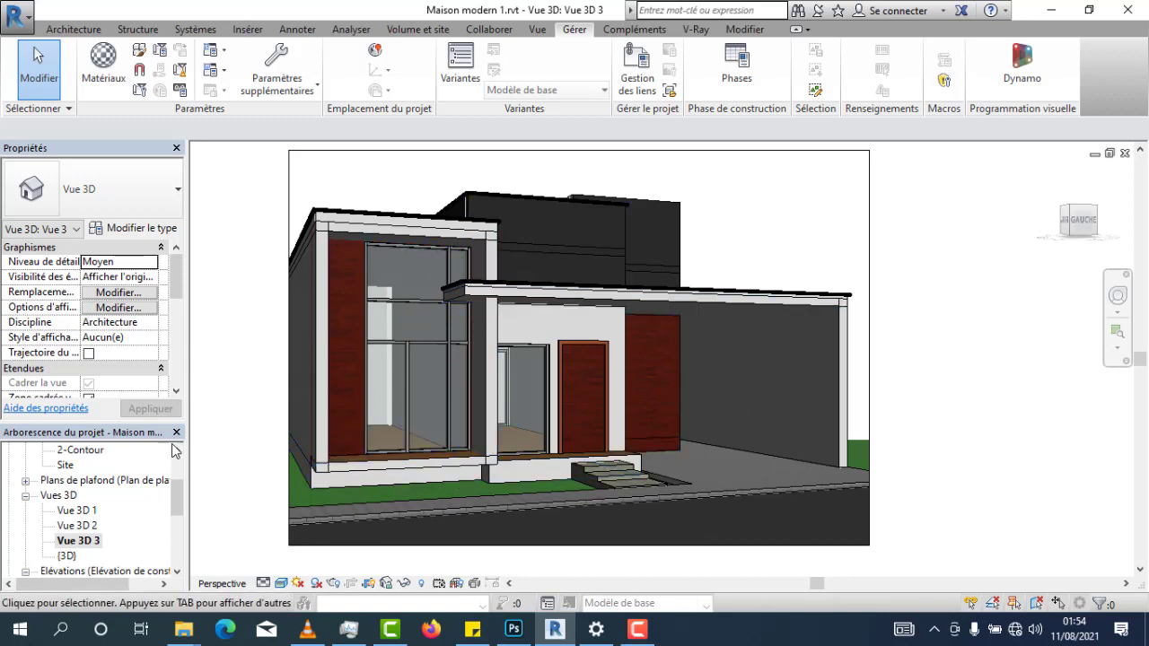
click(78, 541)
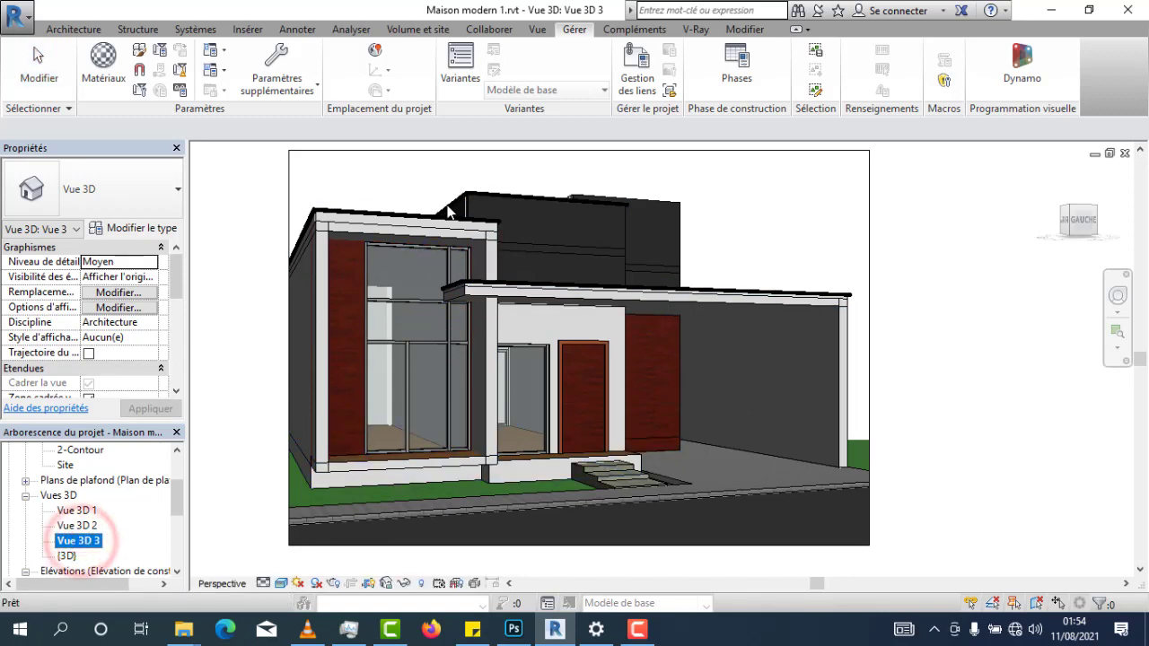
click(585, 293)
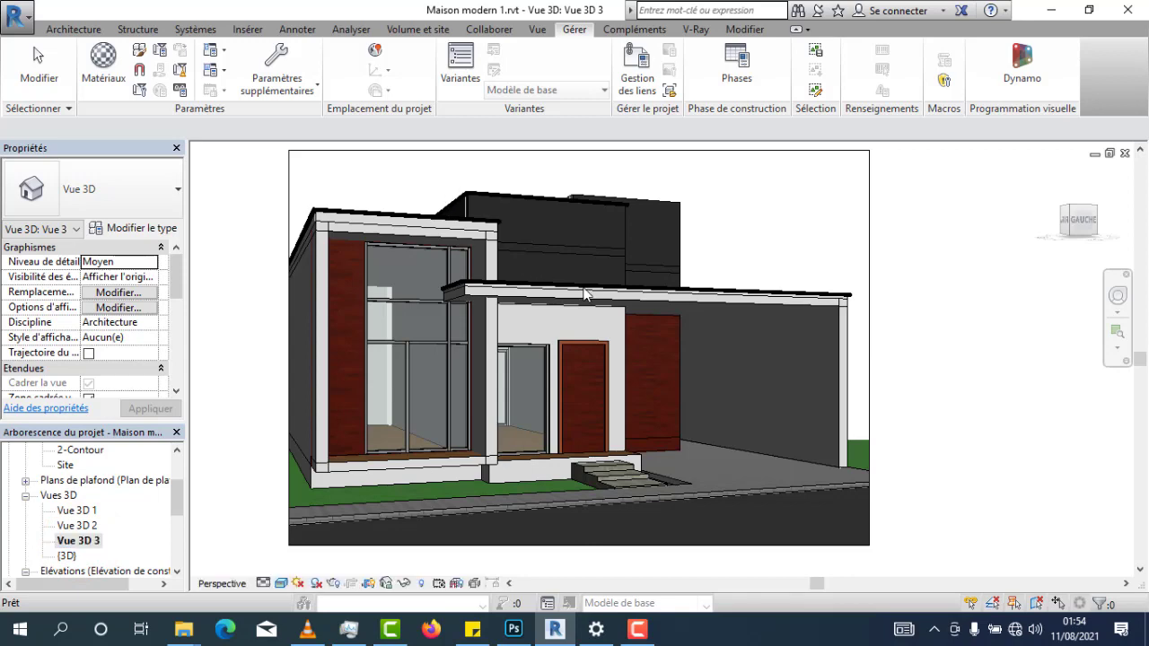
scroll(598, 301, down, 3)
scroll(455, 242, up, 3)
scroll(455, 243, down, 2)
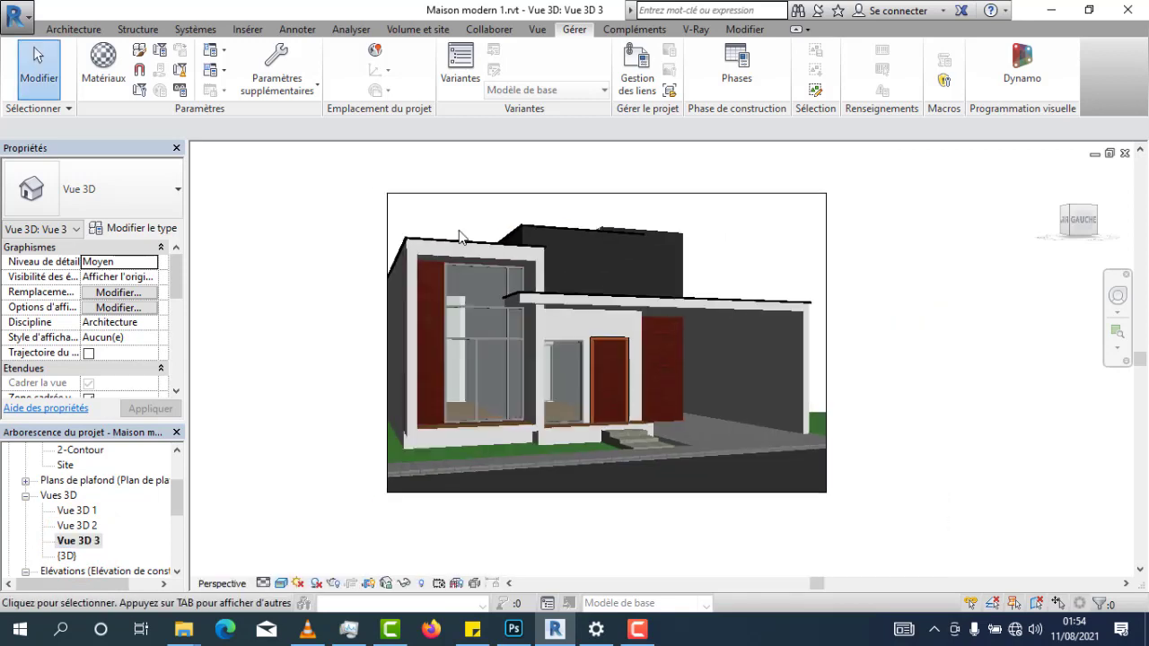
click(829, 255)
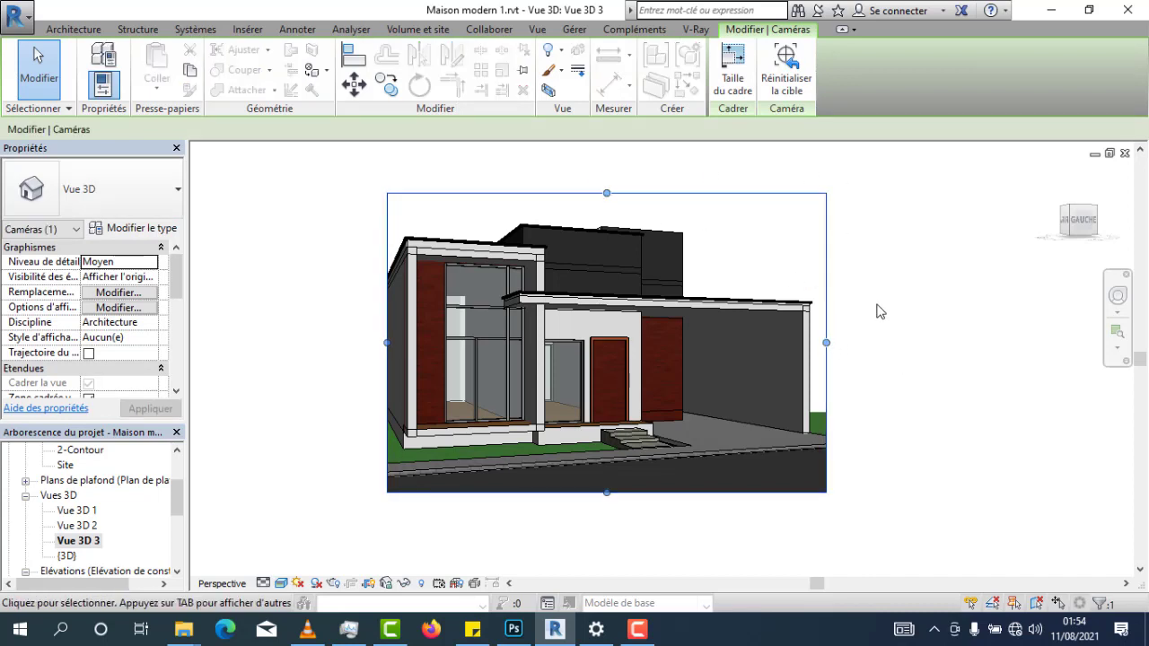
click(382, 154)
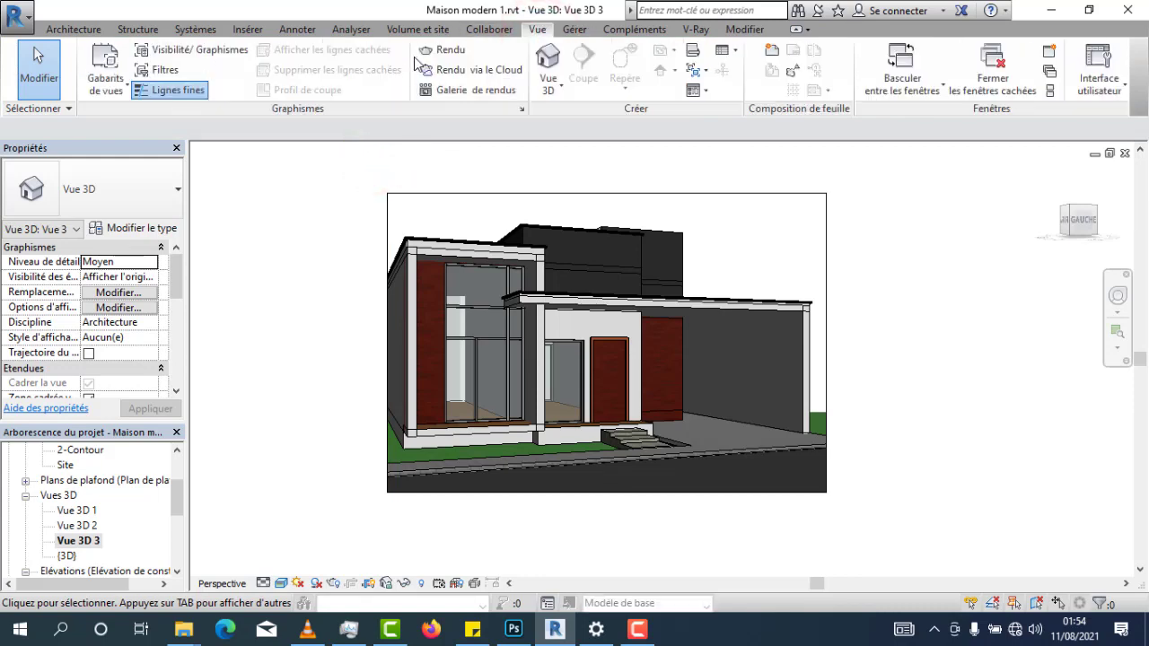
Render the perspective view at Qualité moyenne with screen resolution, then close the render settings
click(450, 56)
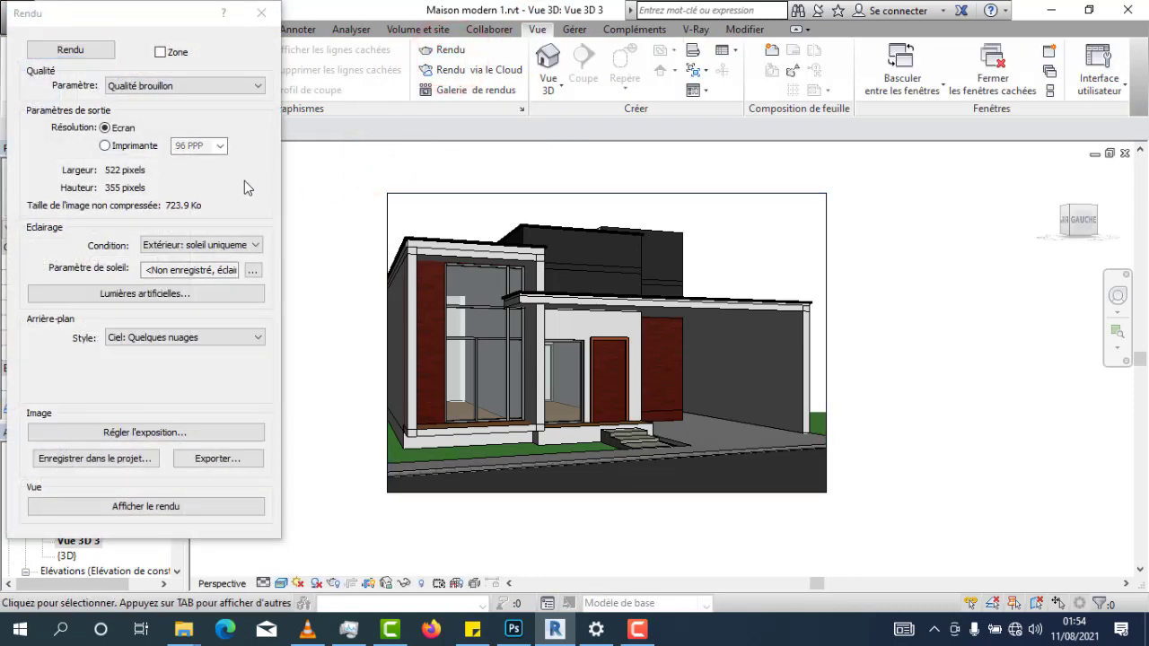
click(154, 89)
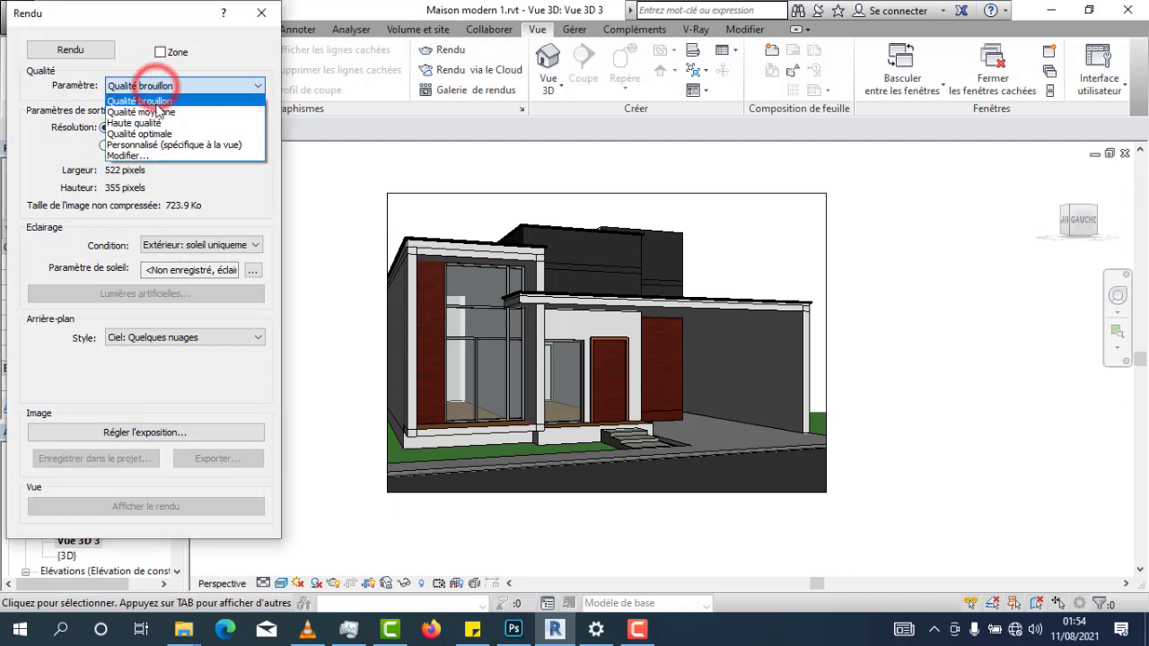
click(169, 112)
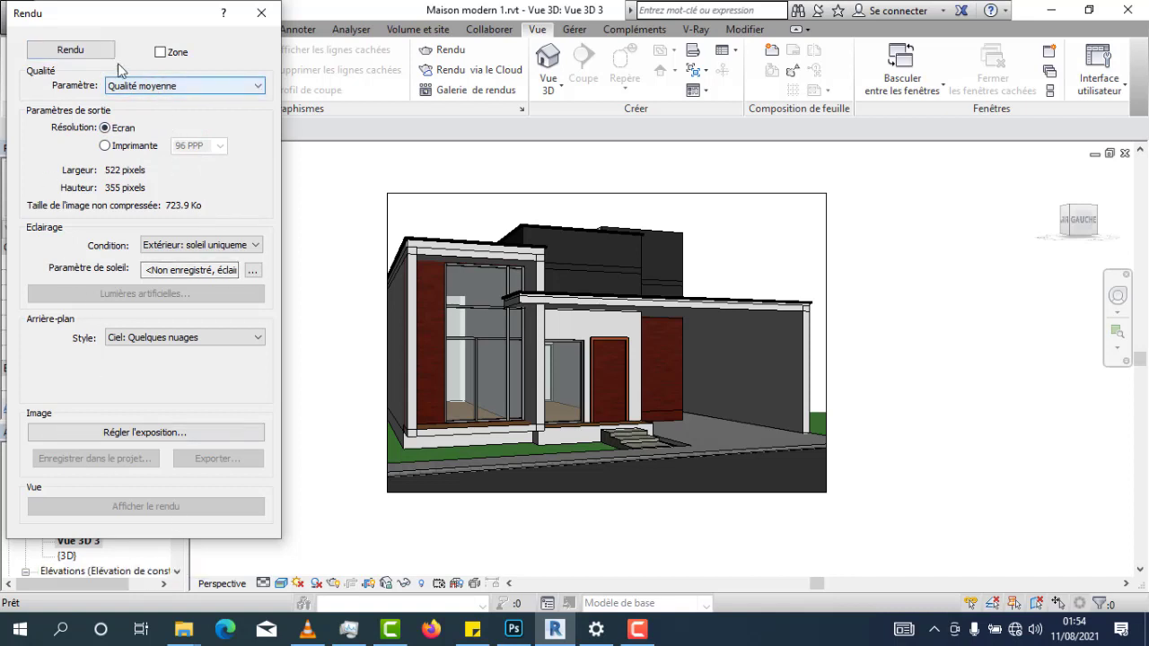
click(139, 91)
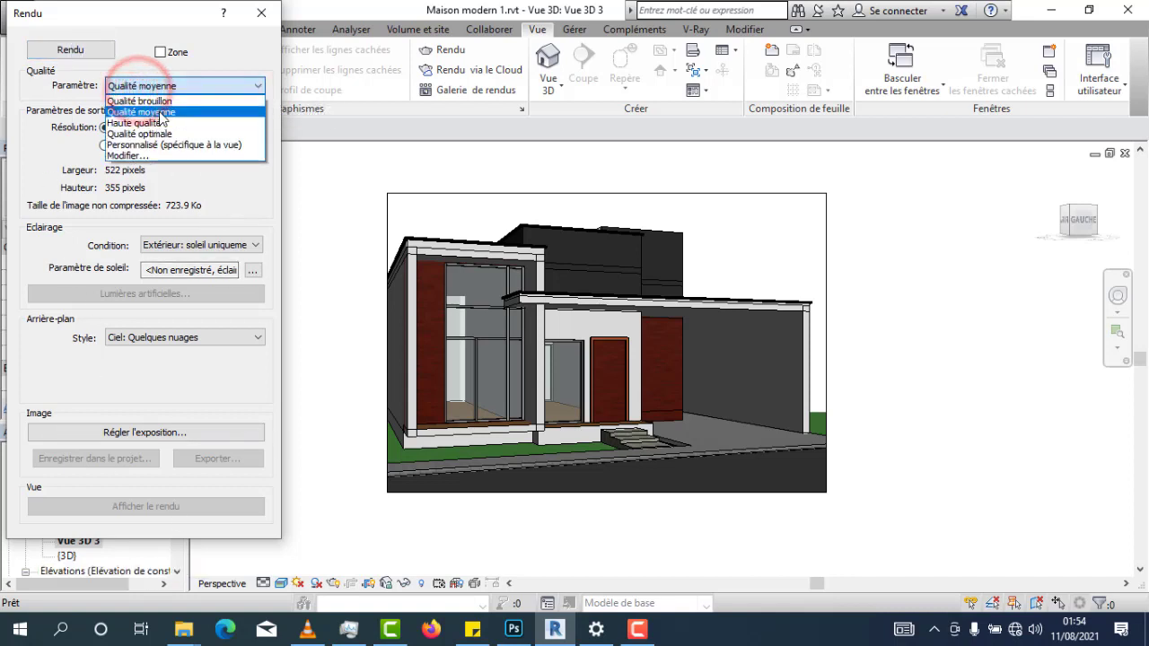
click(160, 107)
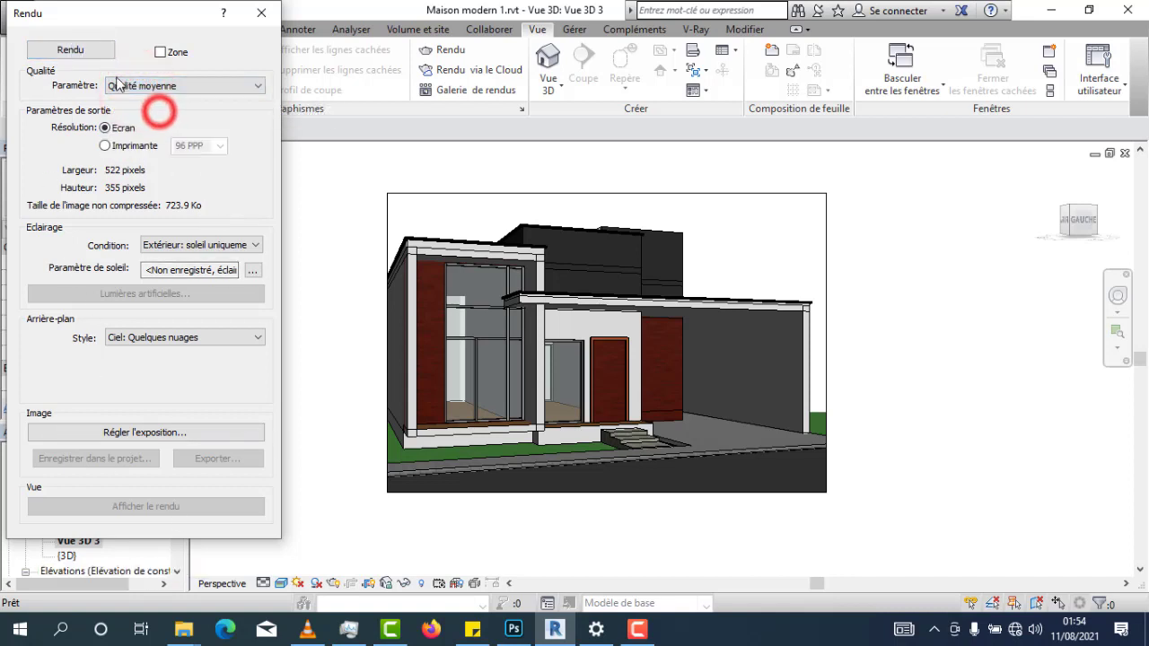
click(69, 51)
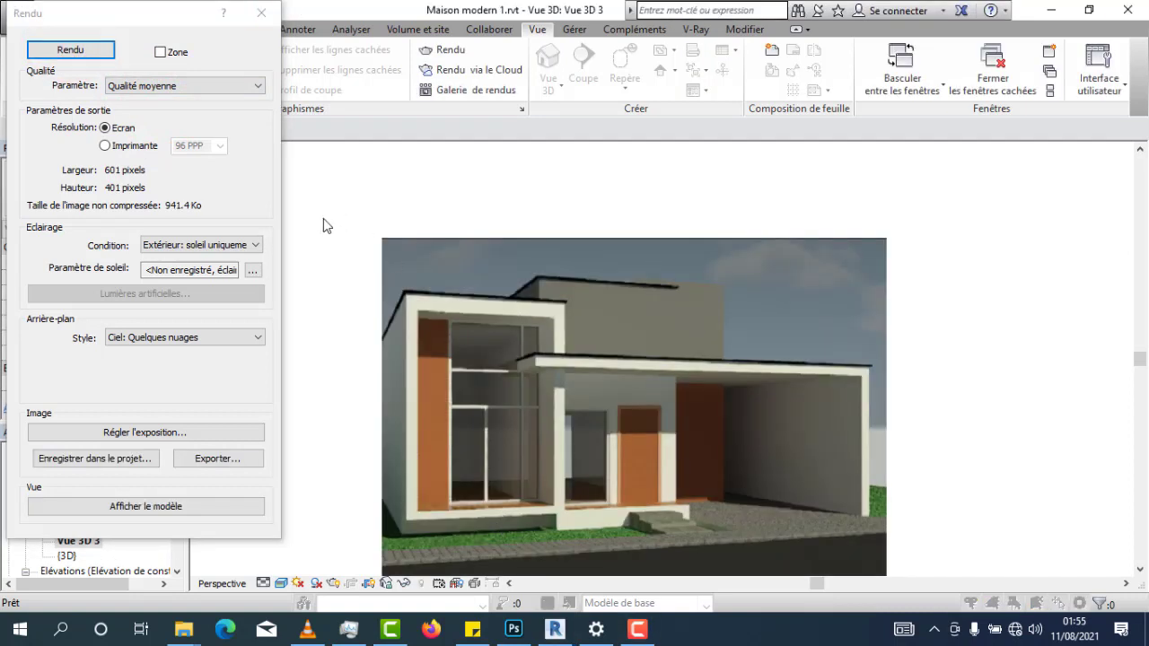
click(260, 13)
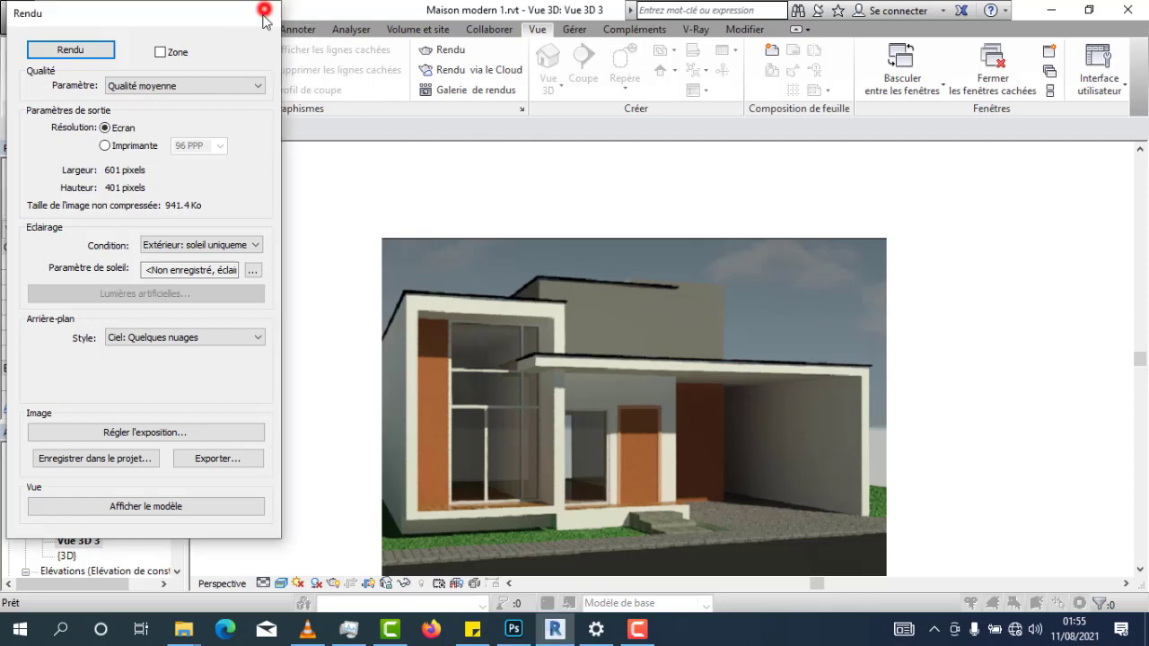
Open the project's material browser and display the appearance settings of the Mur gris material
scroll(618, 340, up, 1)
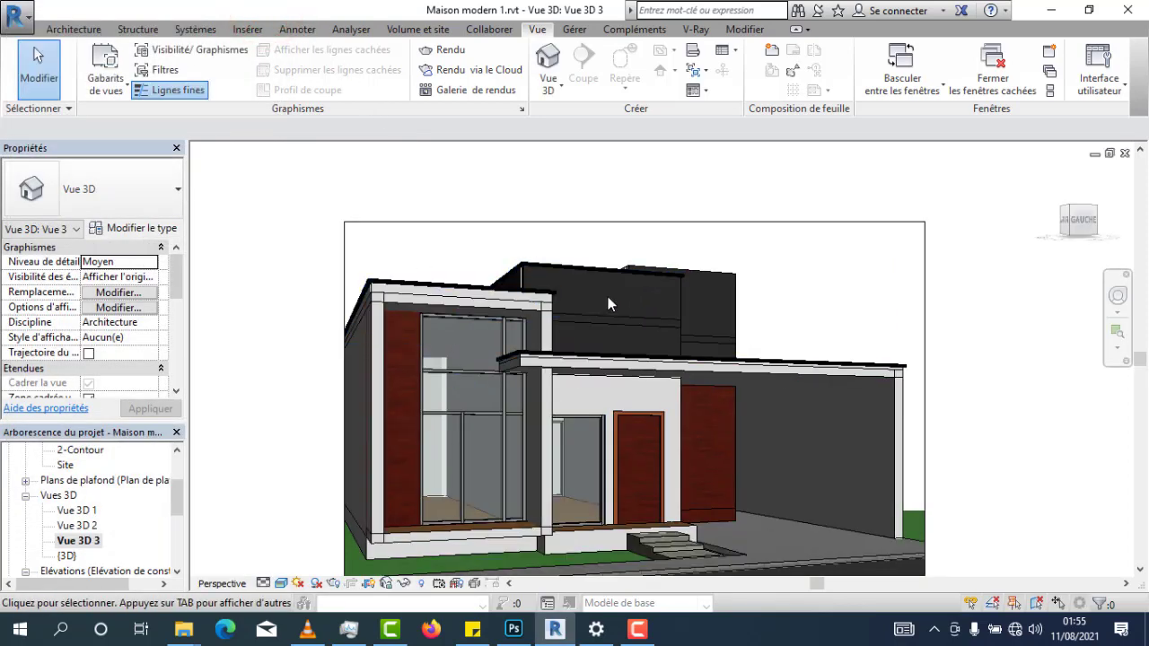
scroll(608, 304, down, 1)
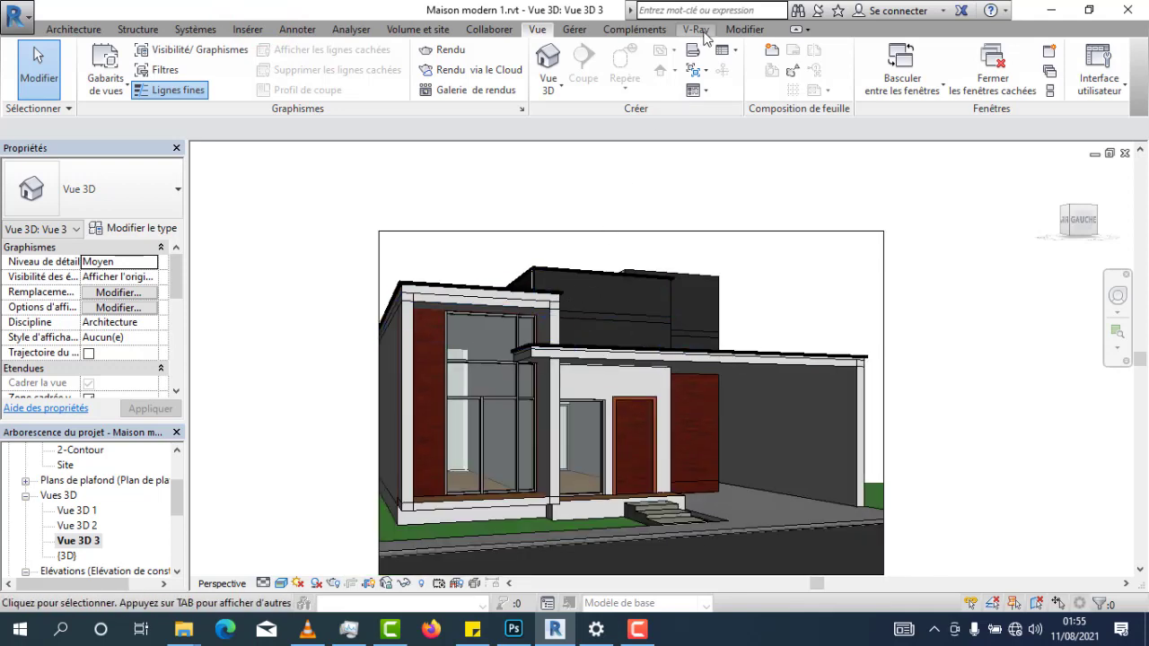
click(743, 28)
click(575, 29)
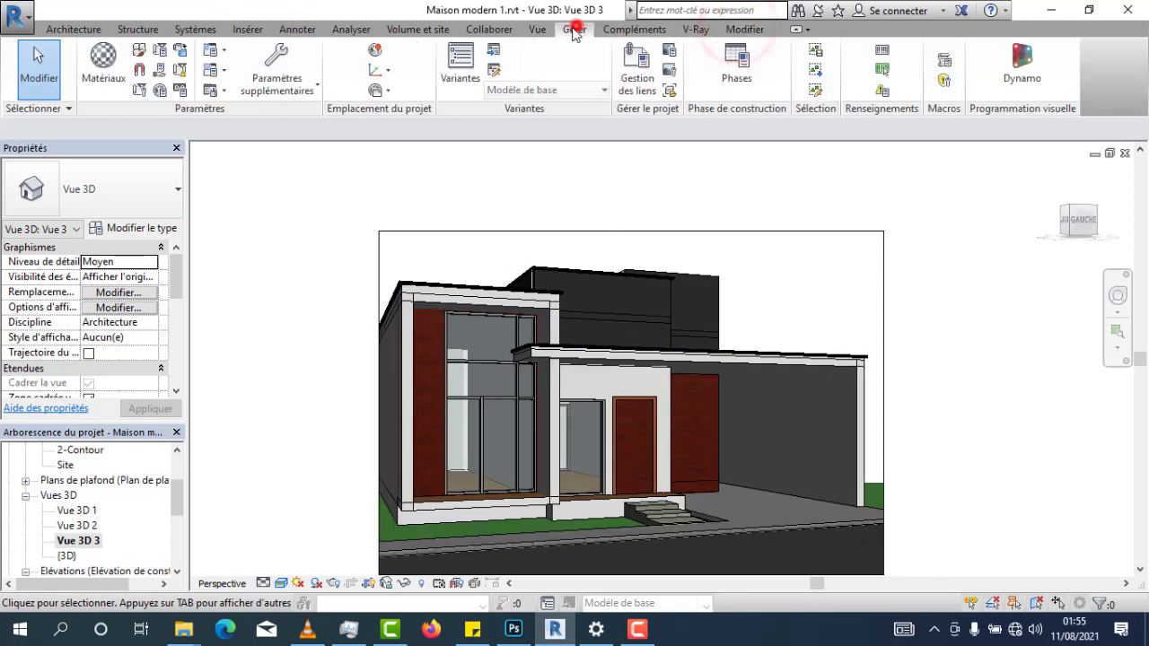
click(108, 67)
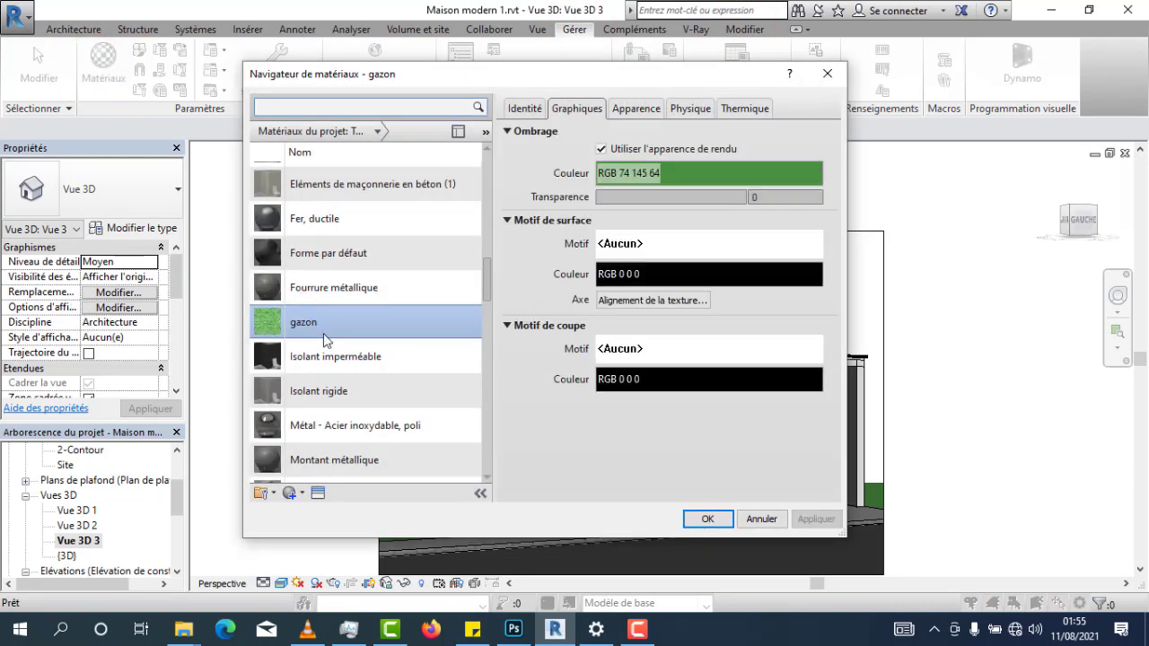
scroll(321, 343, down, 4)
scroll(321, 343, up, 1)
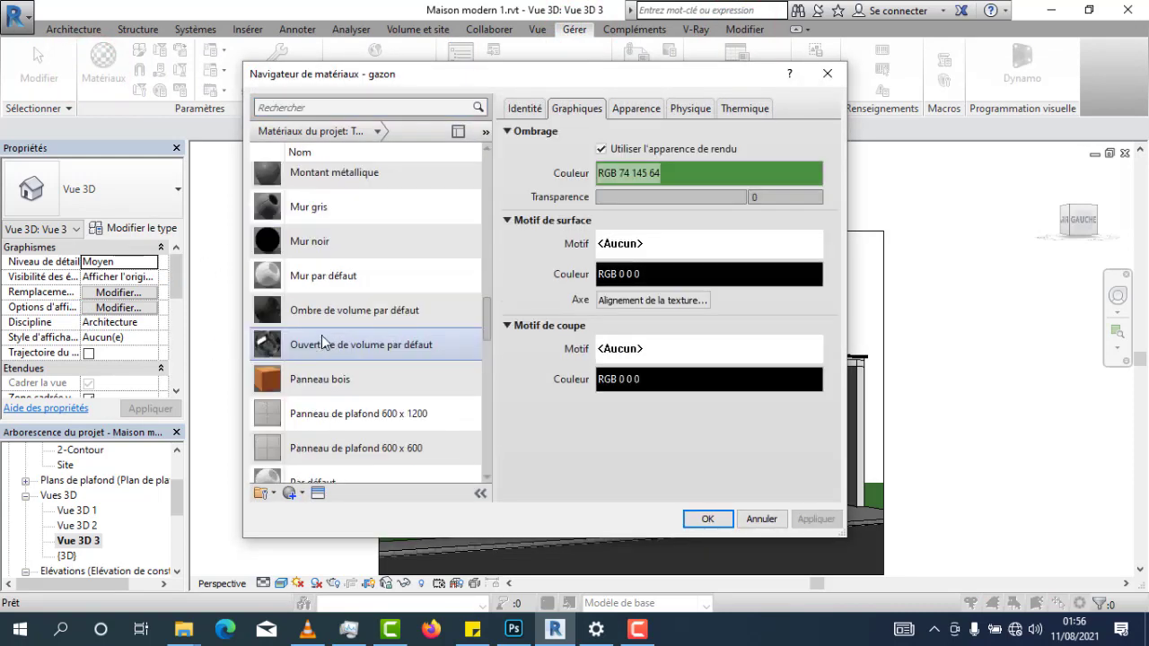
click(334, 208)
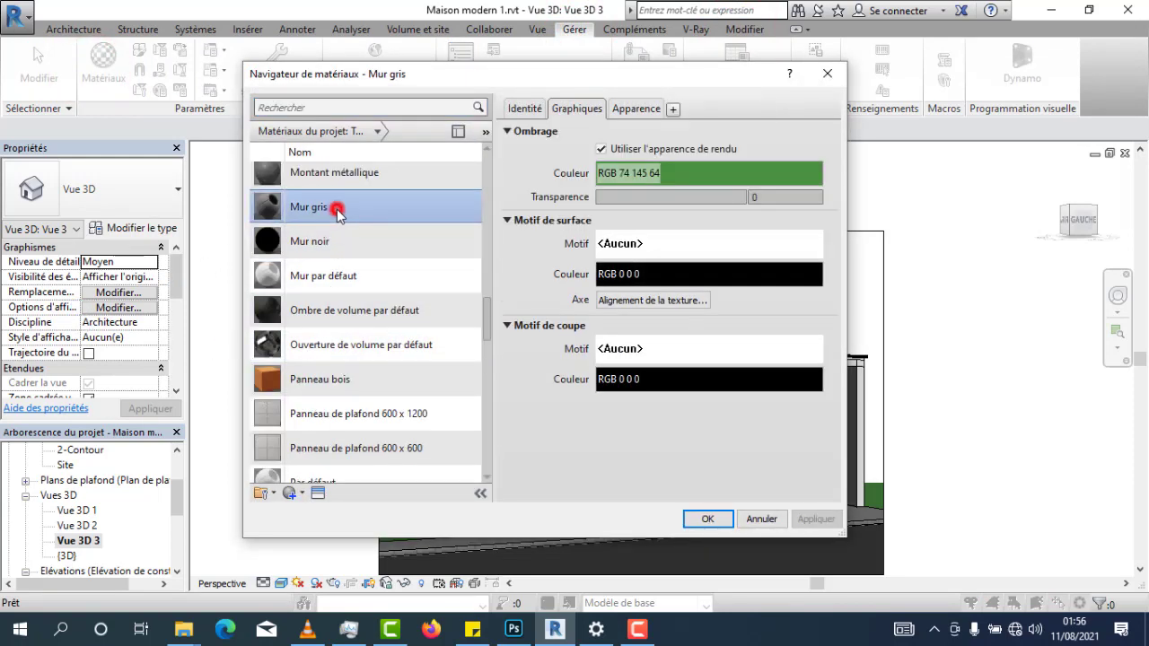
click(640, 108)
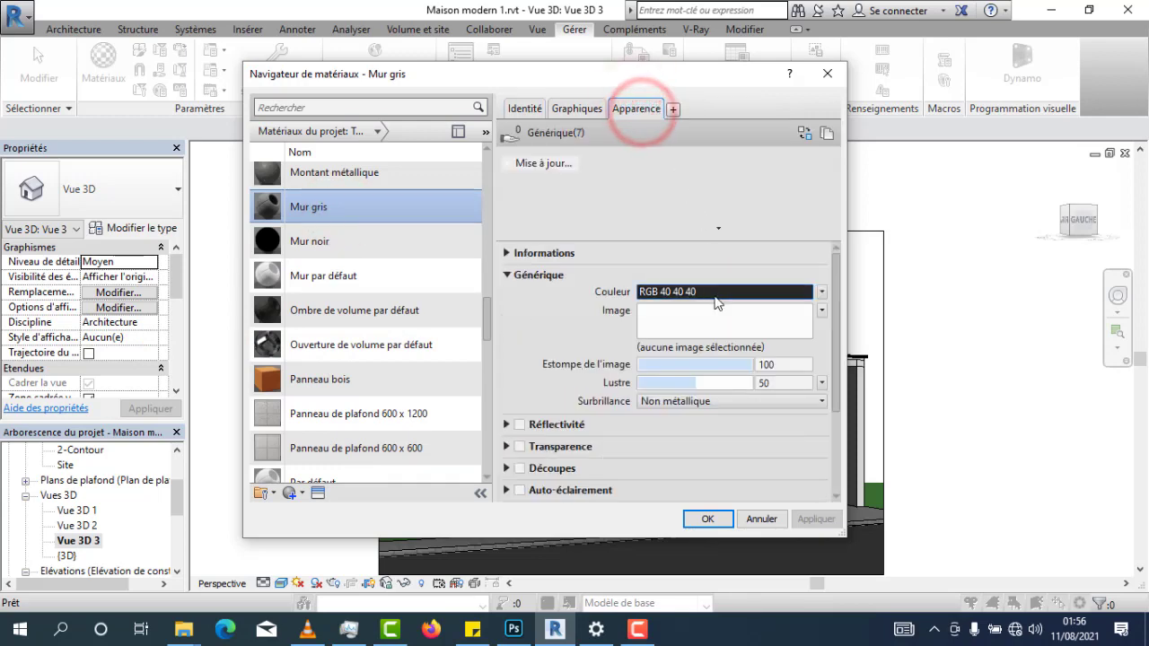
Darken the Mur gris material's appearance colour to RGB 25 25 25, then apply and accept the material changes
click(713, 294)
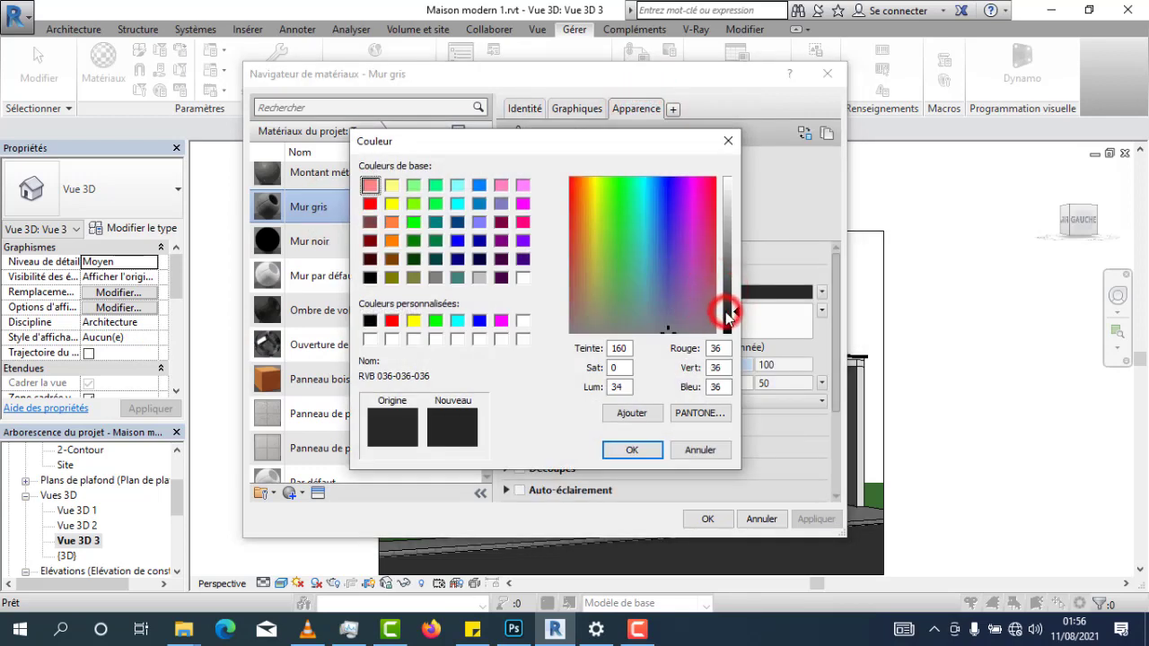
drag(735, 314, 735, 317)
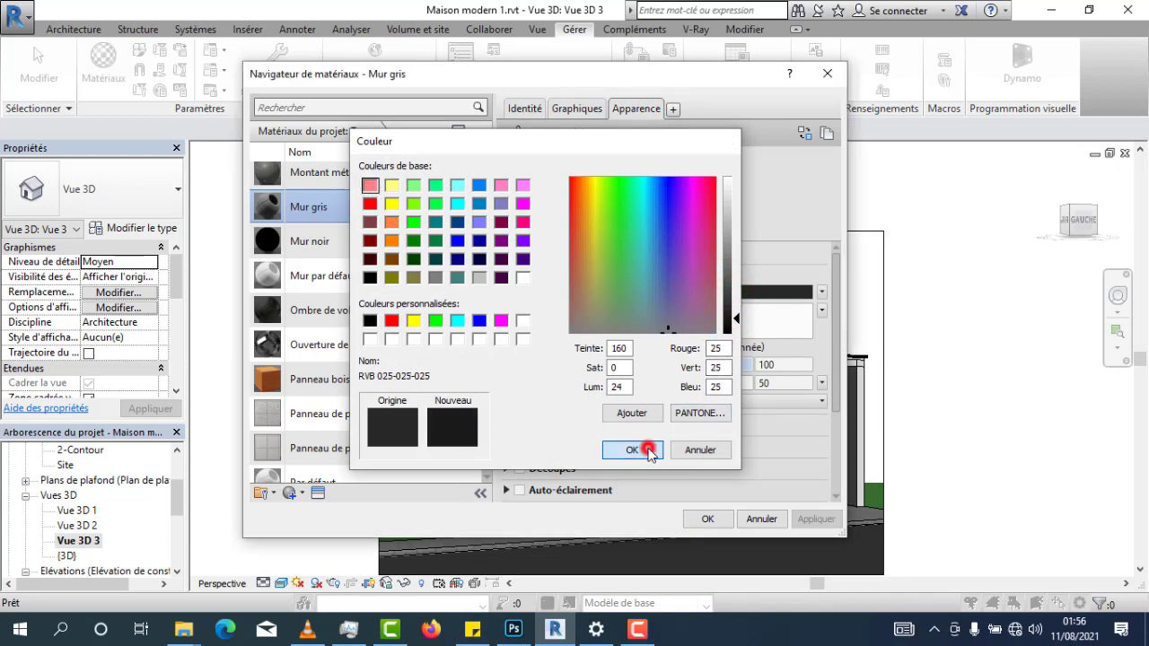
click(633, 450)
click(815, 520)
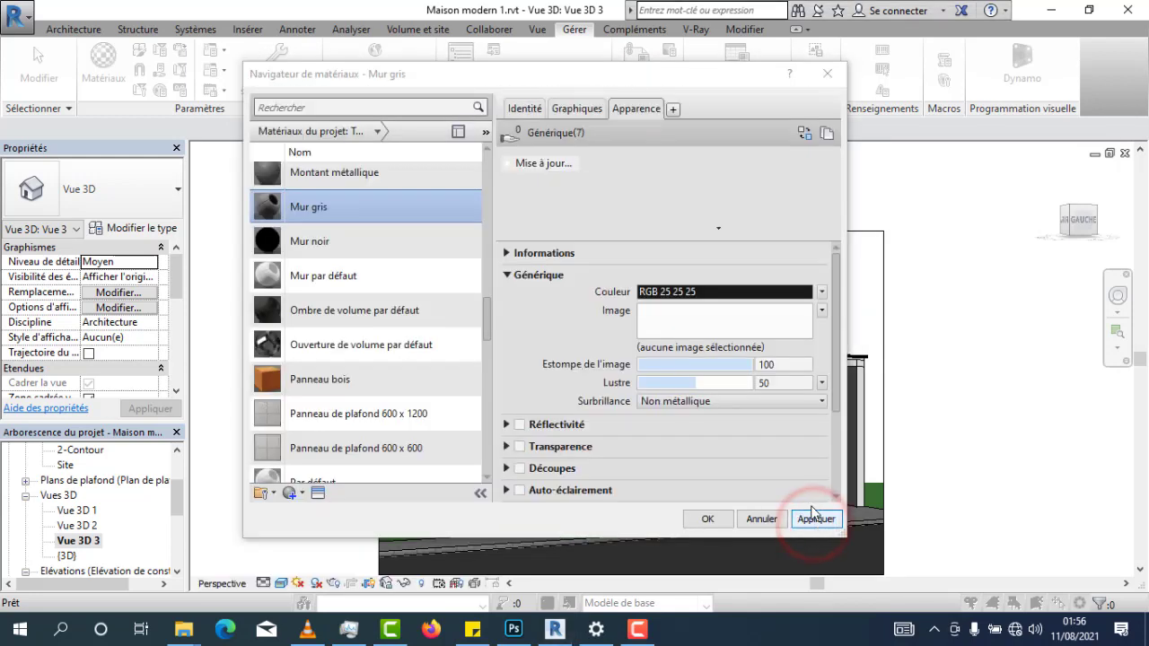
drag(637, 81, 768, 54)
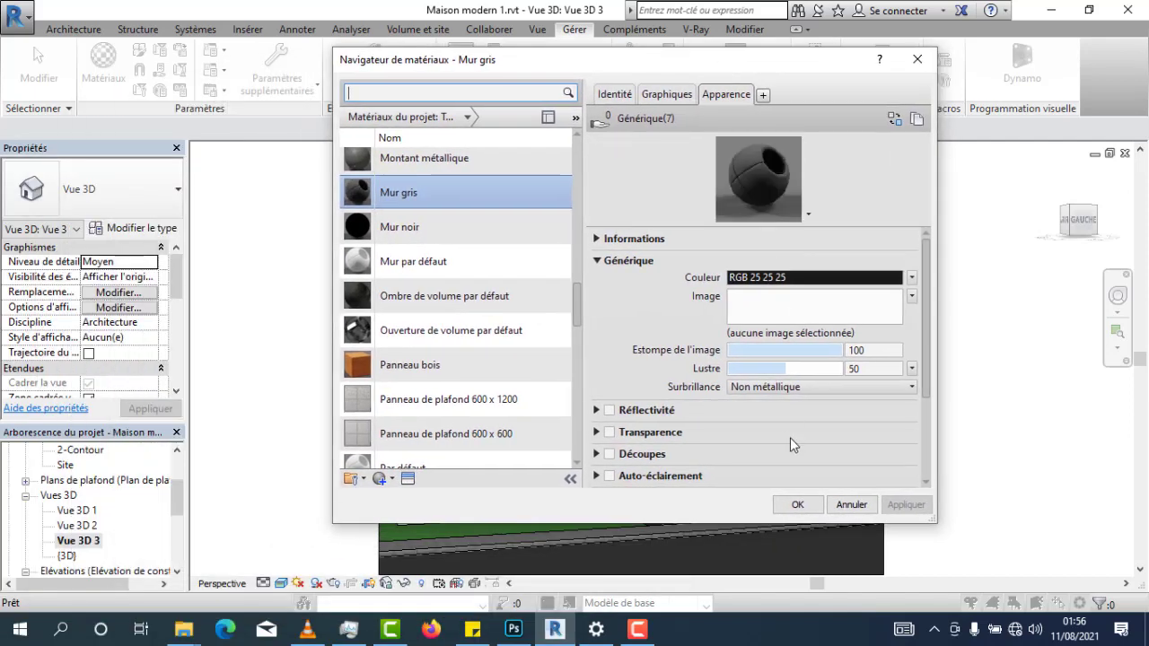
click(798, 505)
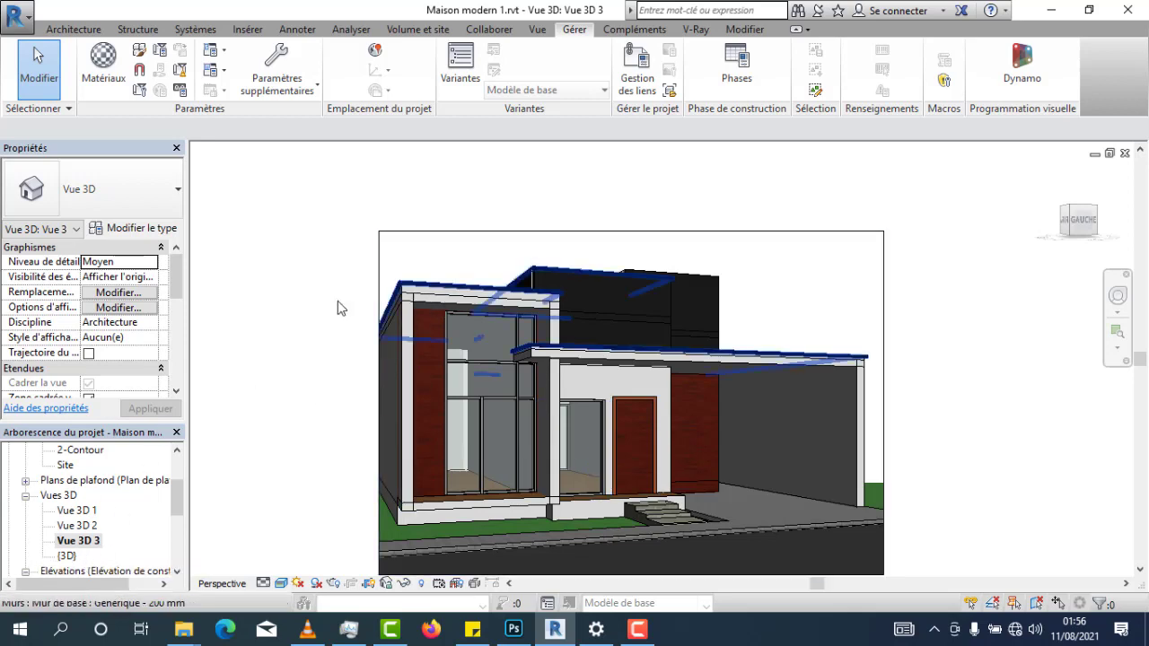
Inspect the facade's wood panel up close, then display the appearance settings of the Panneau bois material
scroll(431, 381, up, 4)
scroll(428, 382, up, 3)
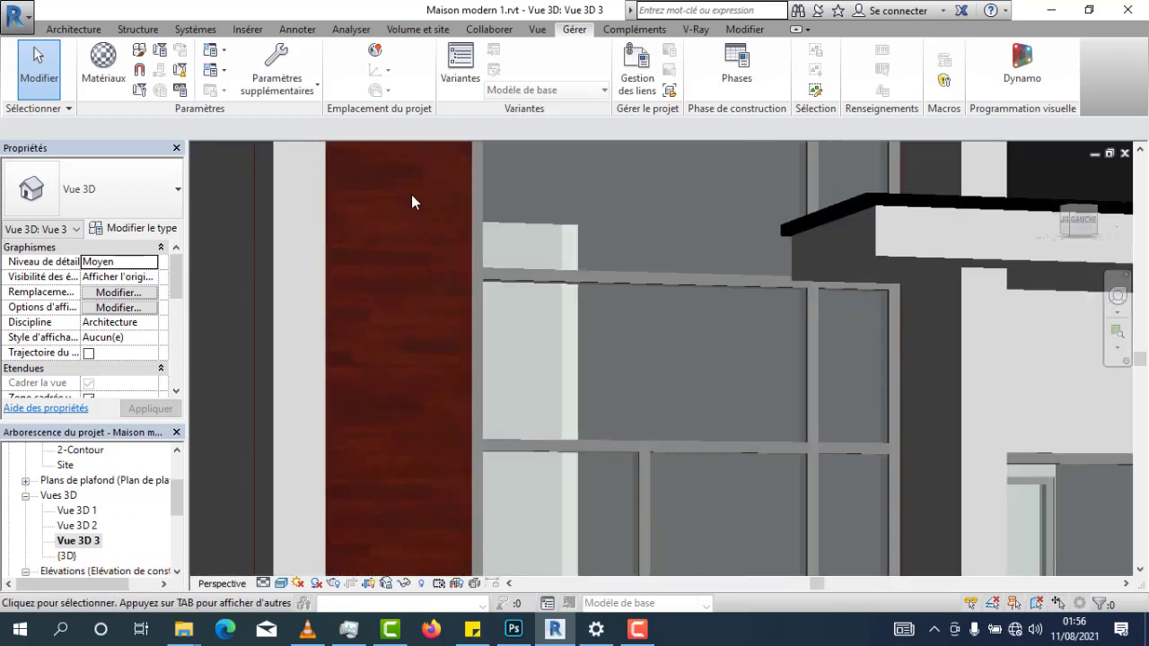
scroll(403, 416, down, 4)
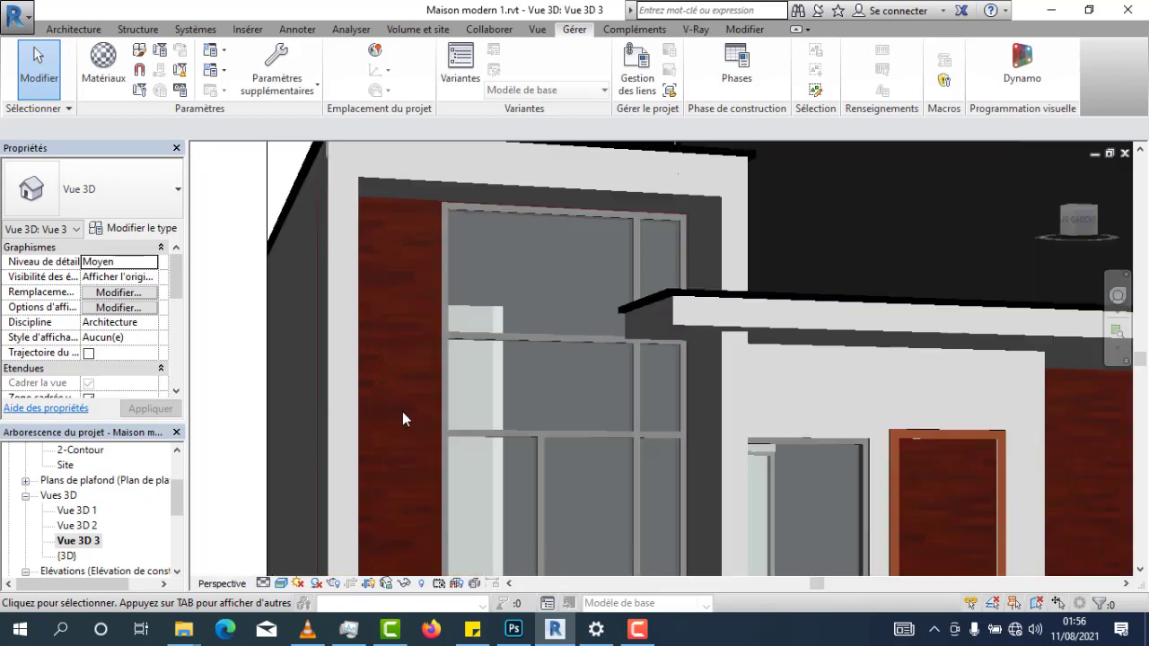
scroll(407, 268, up, 2)
scroll(406, 263, up, 2)
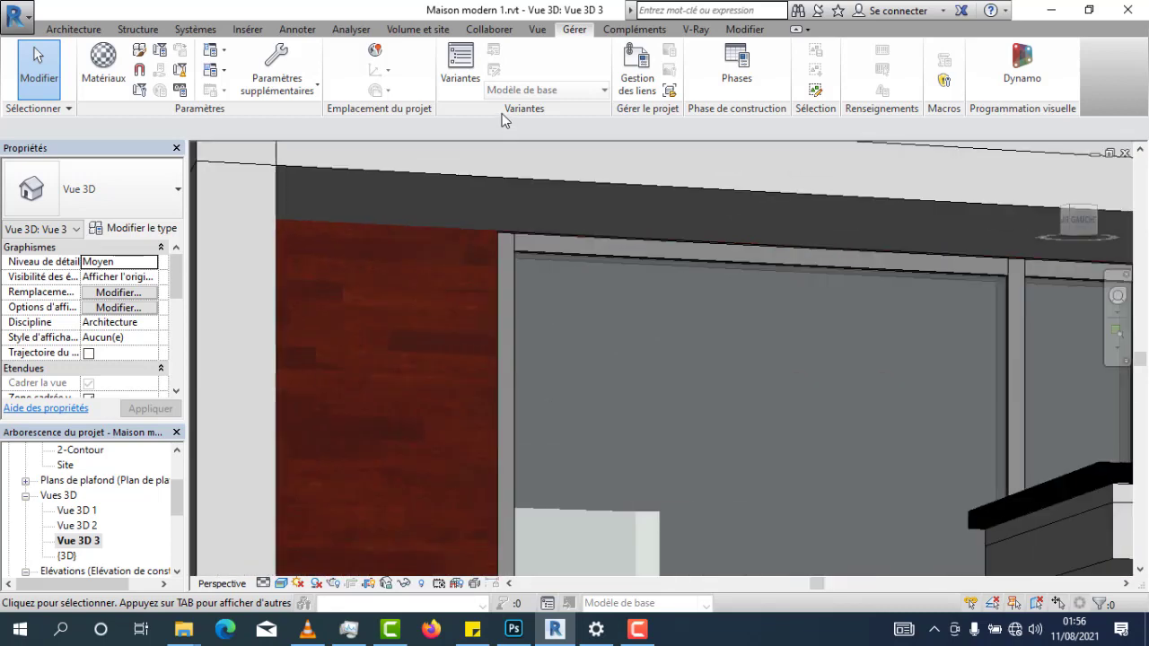
click(743, 30)
click(572, 29)
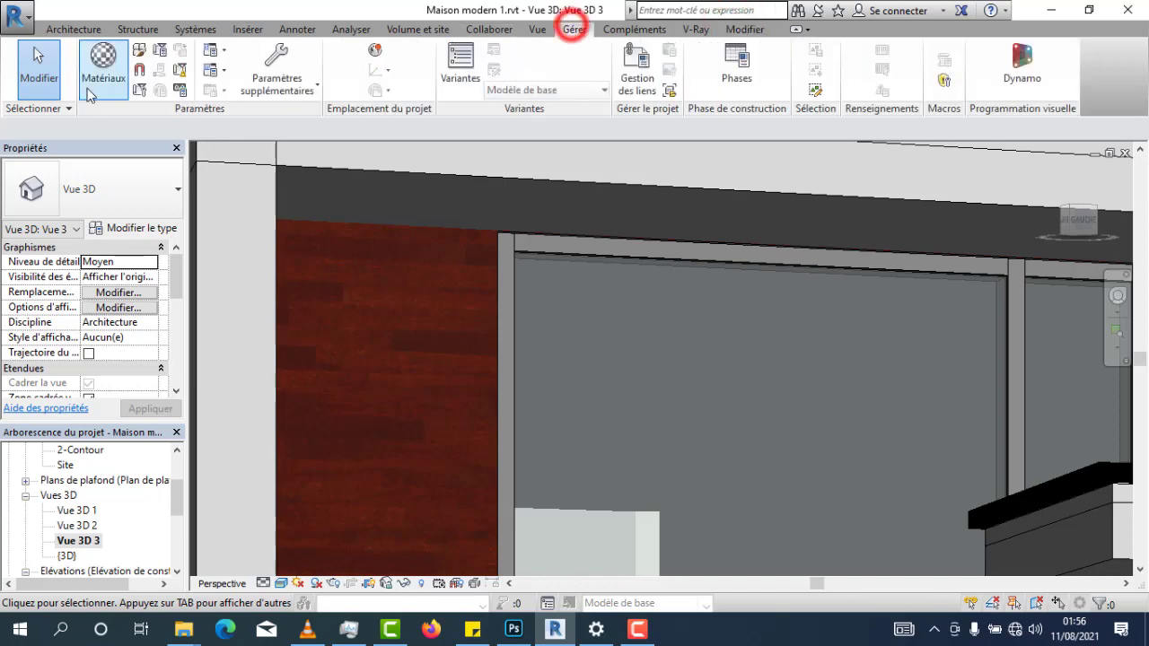
click(97, 75)
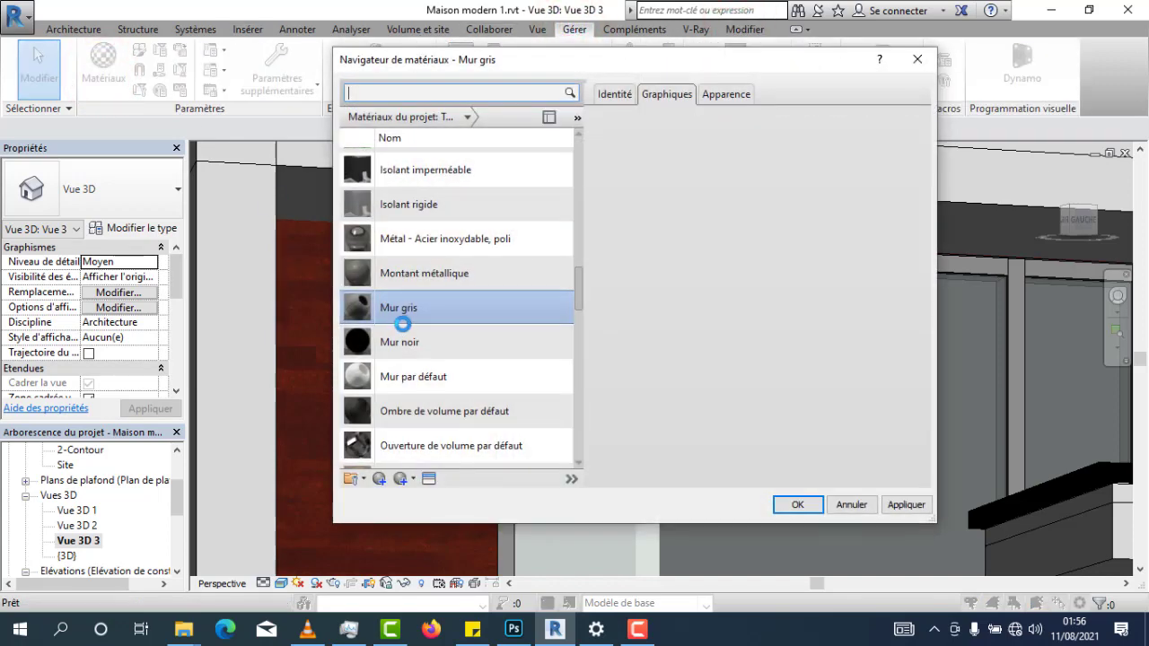
click(414, 319)
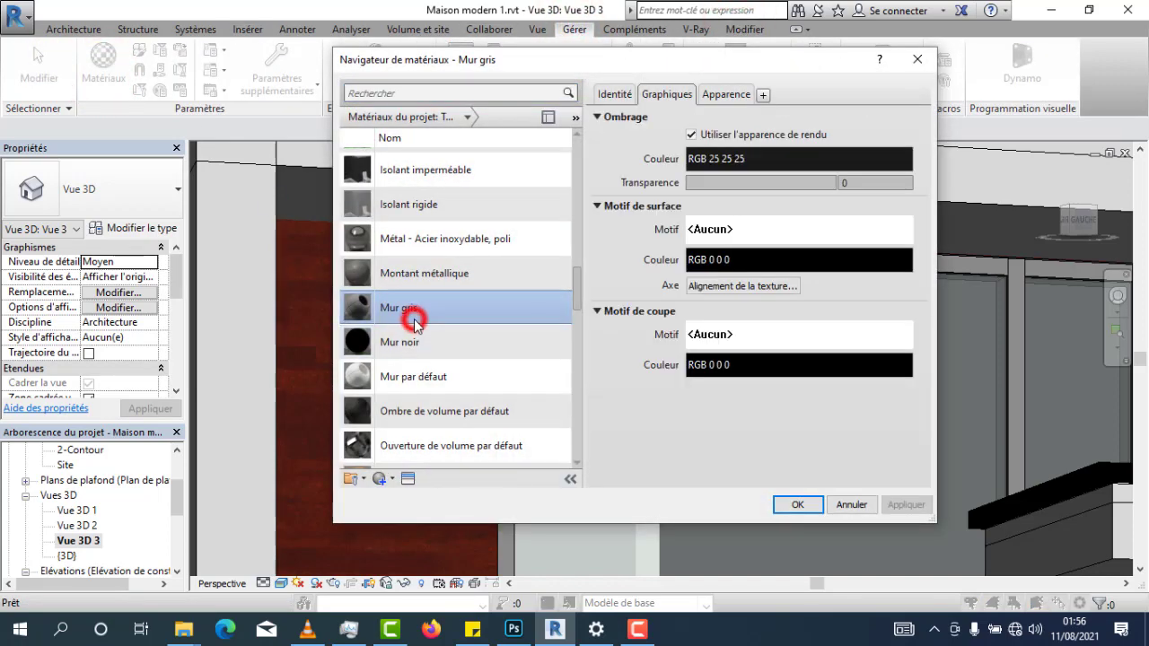
key(p)
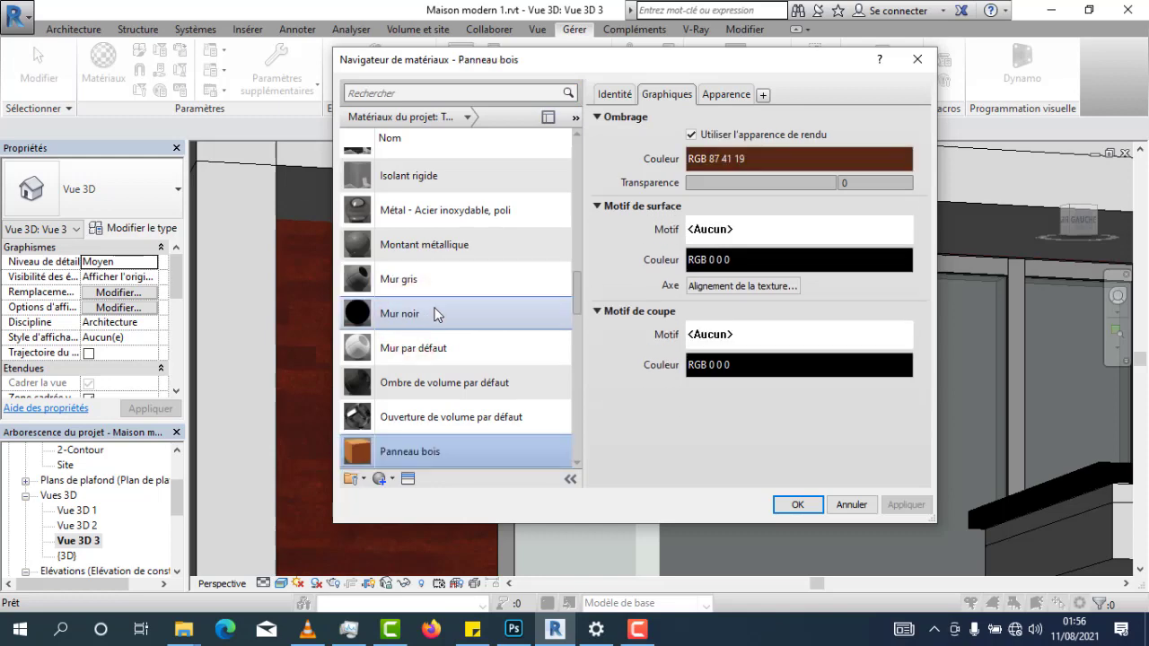
click(724, 95)
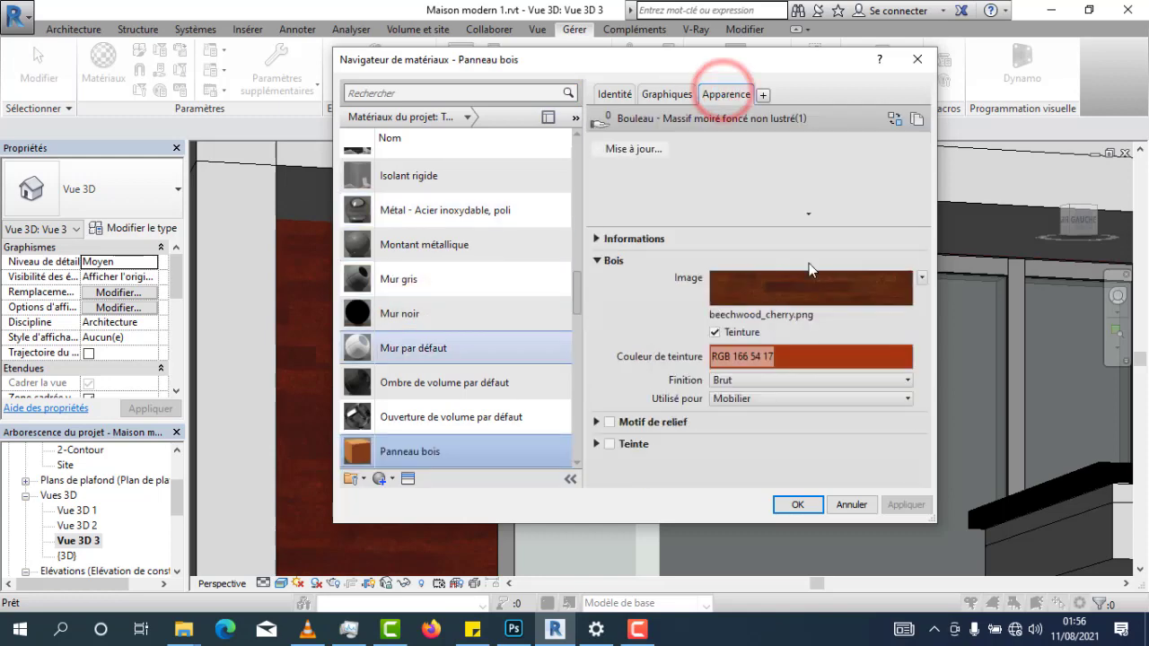
Set the Panneau bois material's tint colour to a muted brown, RGB 119 70 38
click(827, 360)
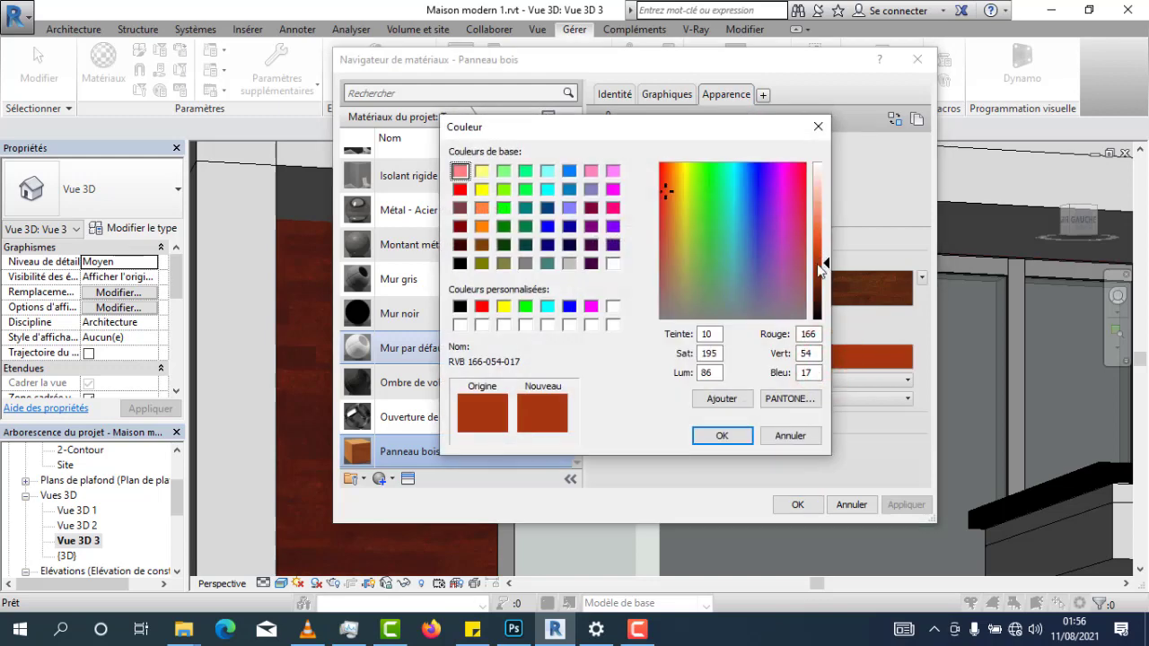
drag(667, 198, 669, 240)
drag(817, 265, 825, 275)
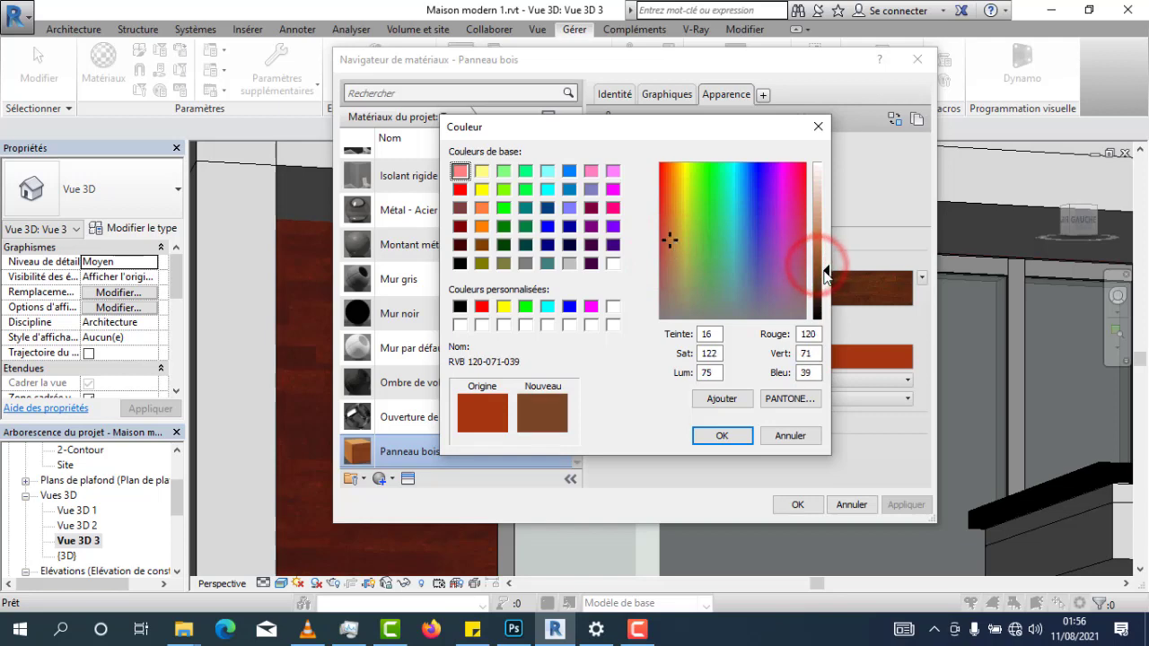
click(714, 436)
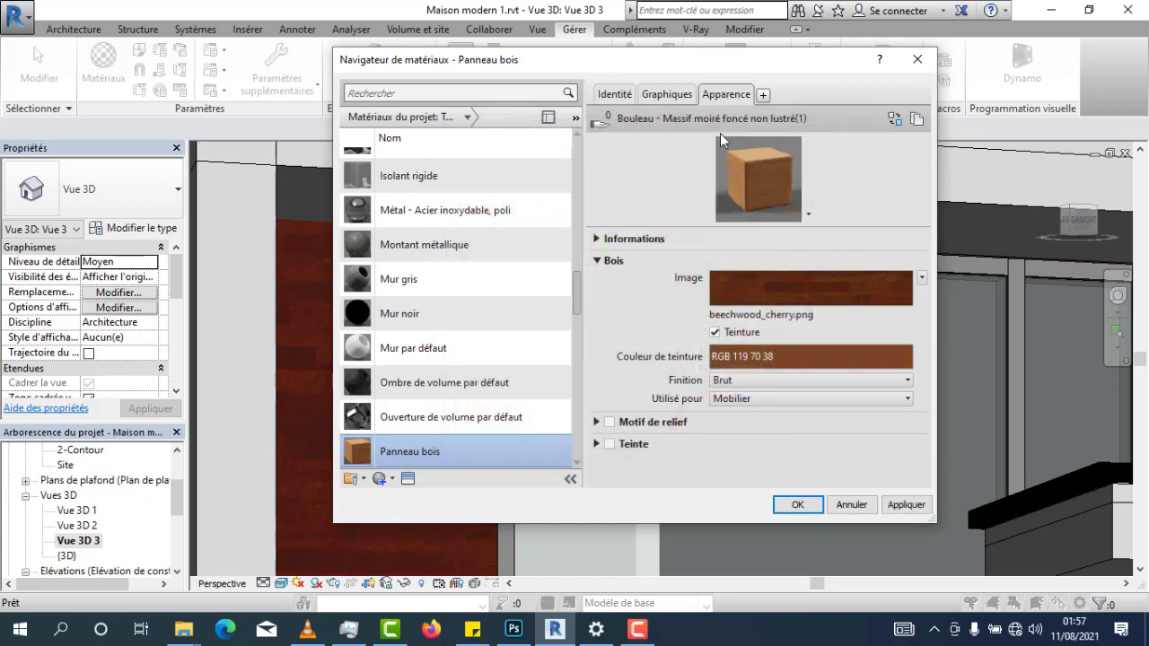
Set the sample width and height of the Panneau bois texture beechwood_cherry.png to 200 cm and accept the material changes
click(765, 279)
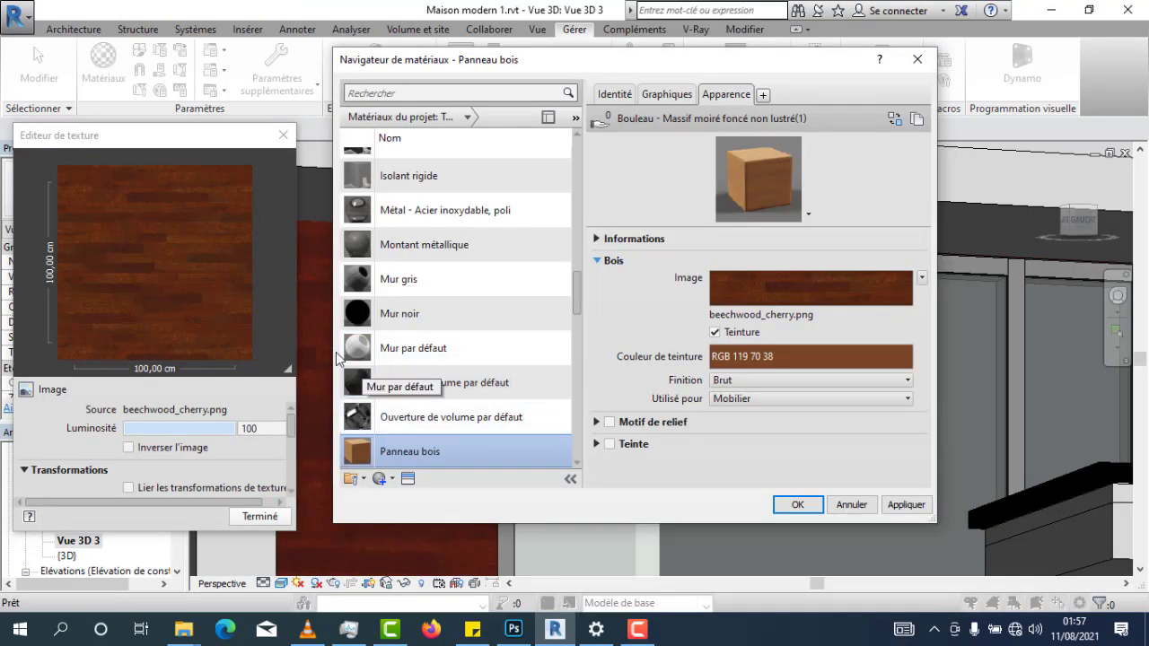
scroll(567, 313, down, 3)
scroll(568, 313, down, 6)
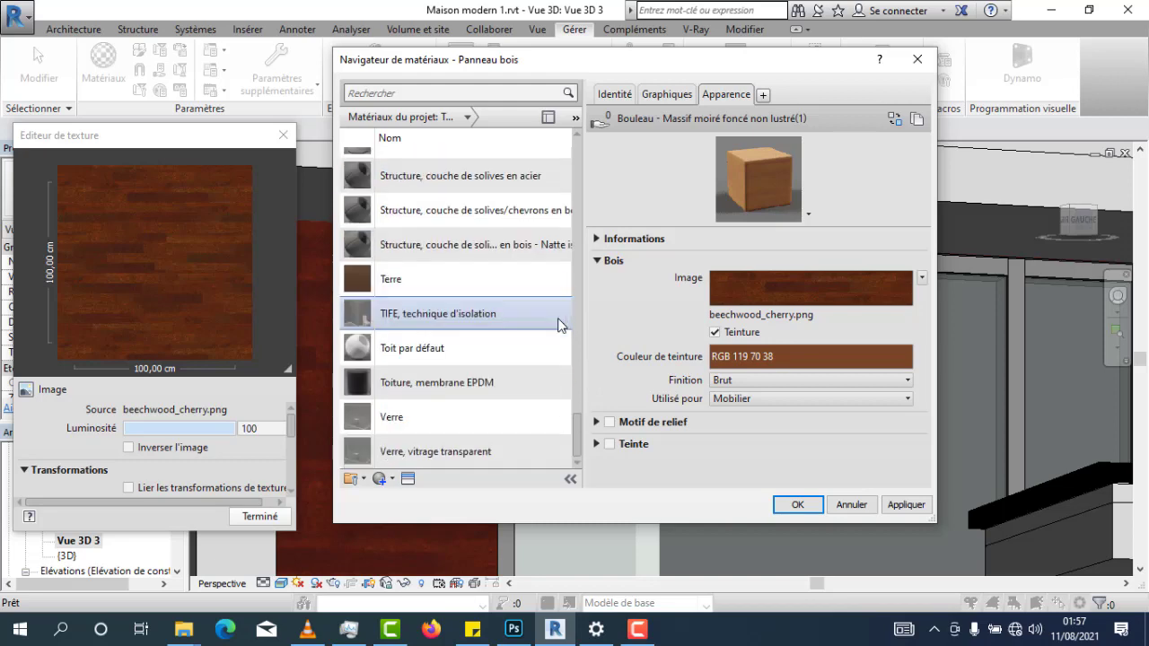
scroll(512, 349, up, 1)
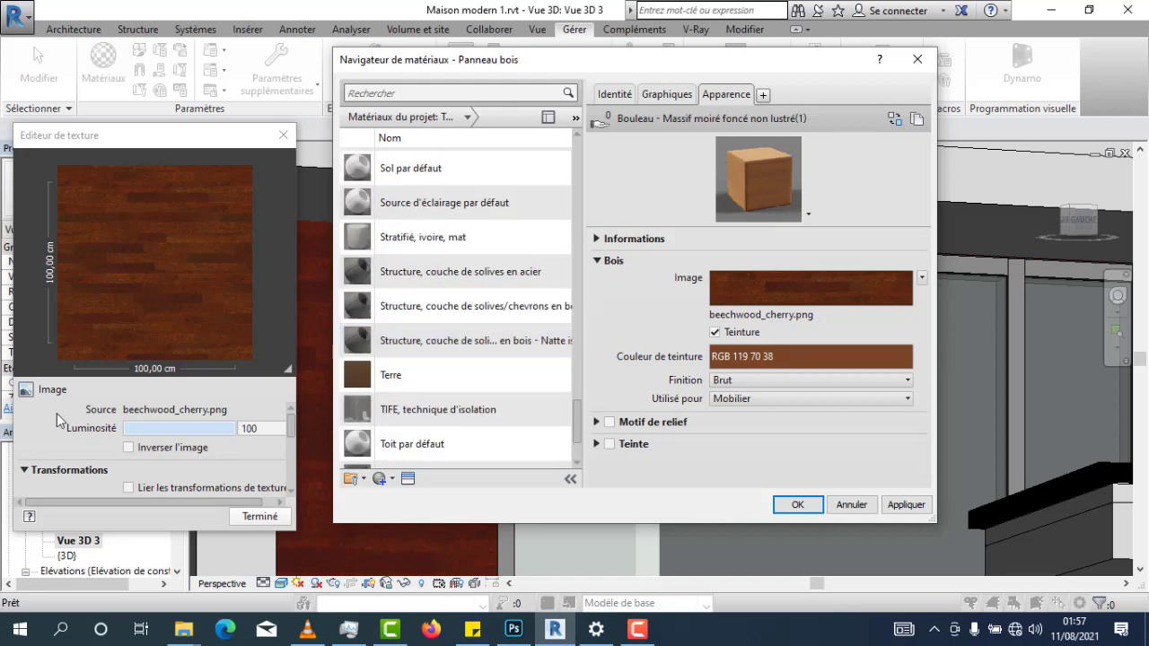
scroll(157, 386, down, 3)
click(170, 452)
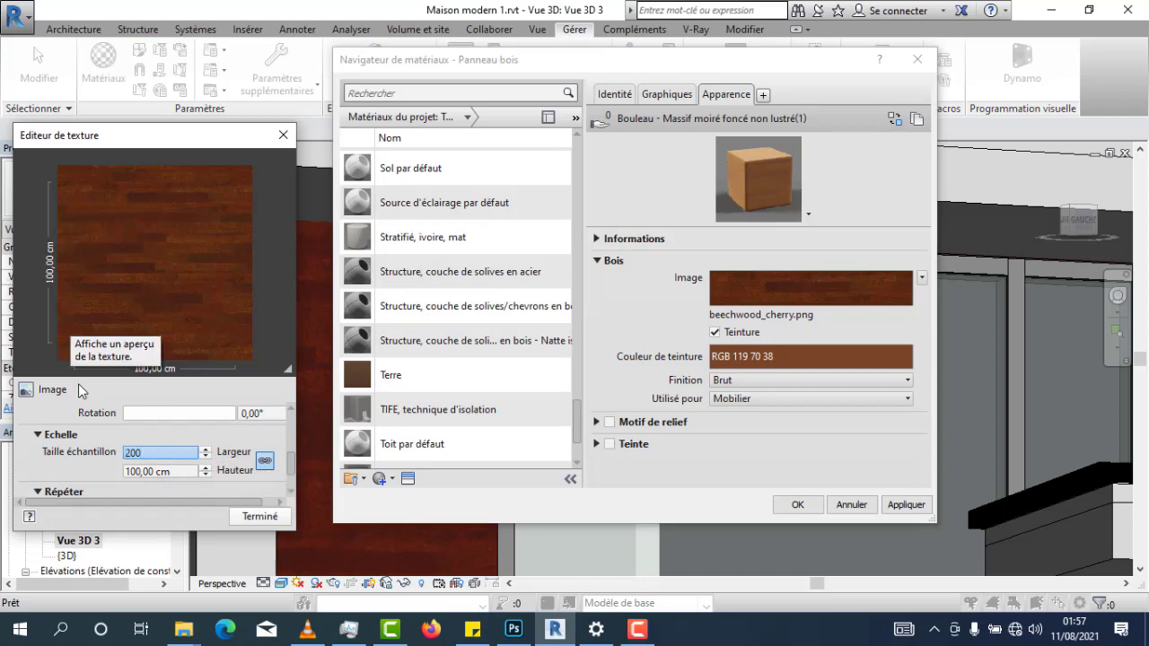
text(200)
click(170, 471)
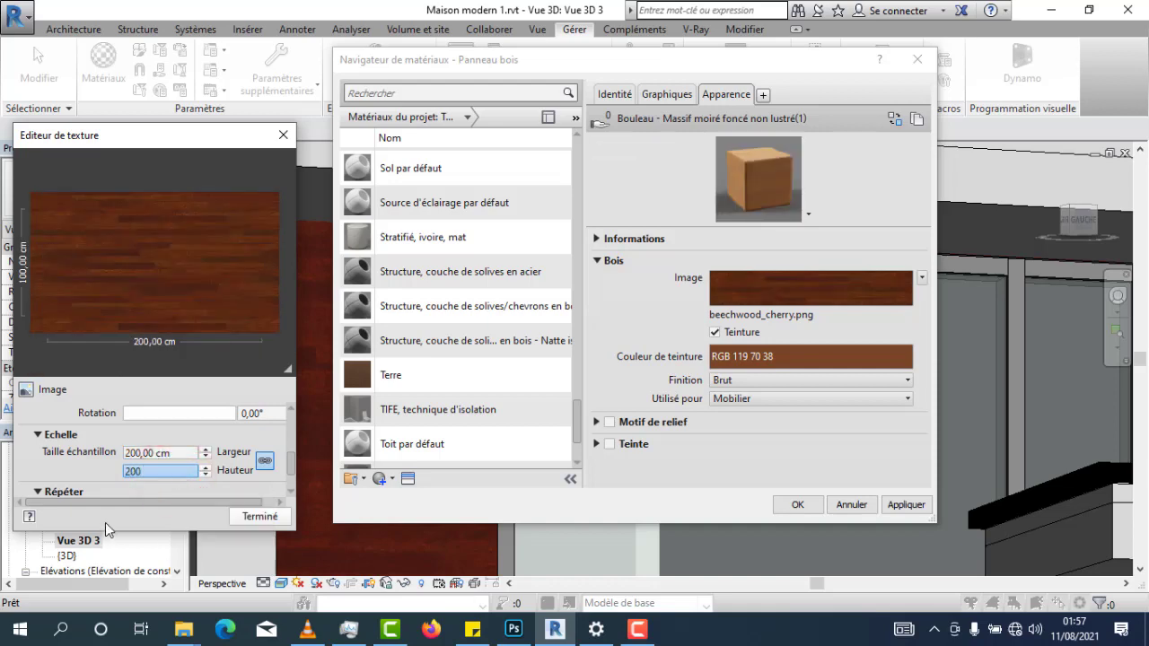
click(102, 475)
click(260, 516)
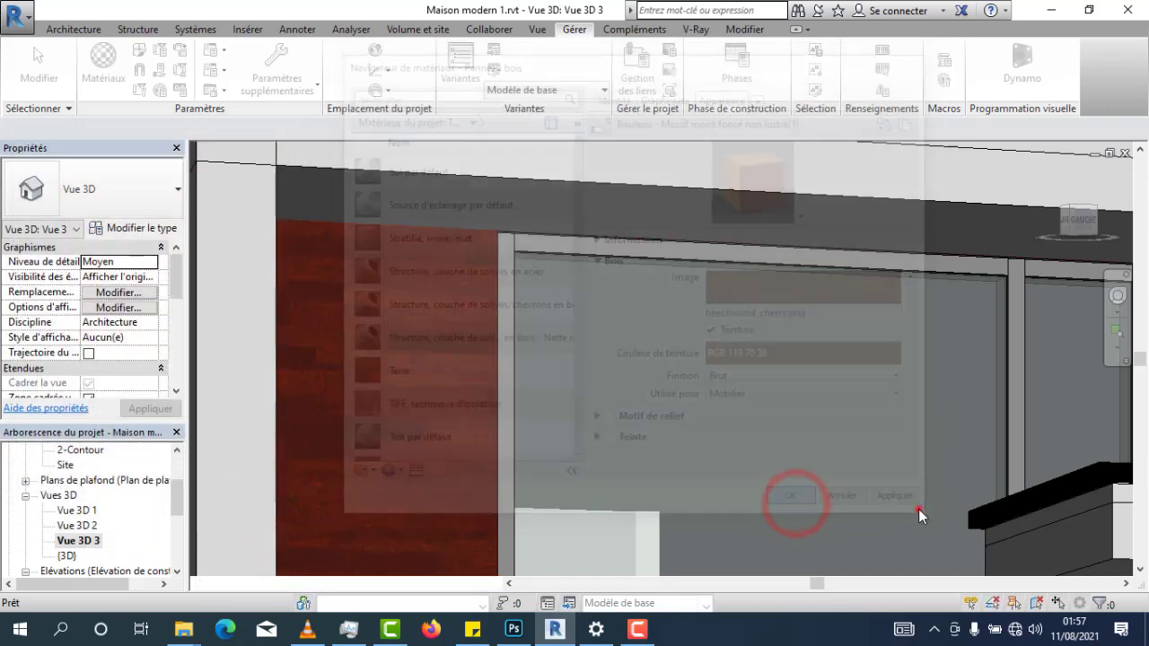
click(918, 509)
scroll(483, 359, down, 5)
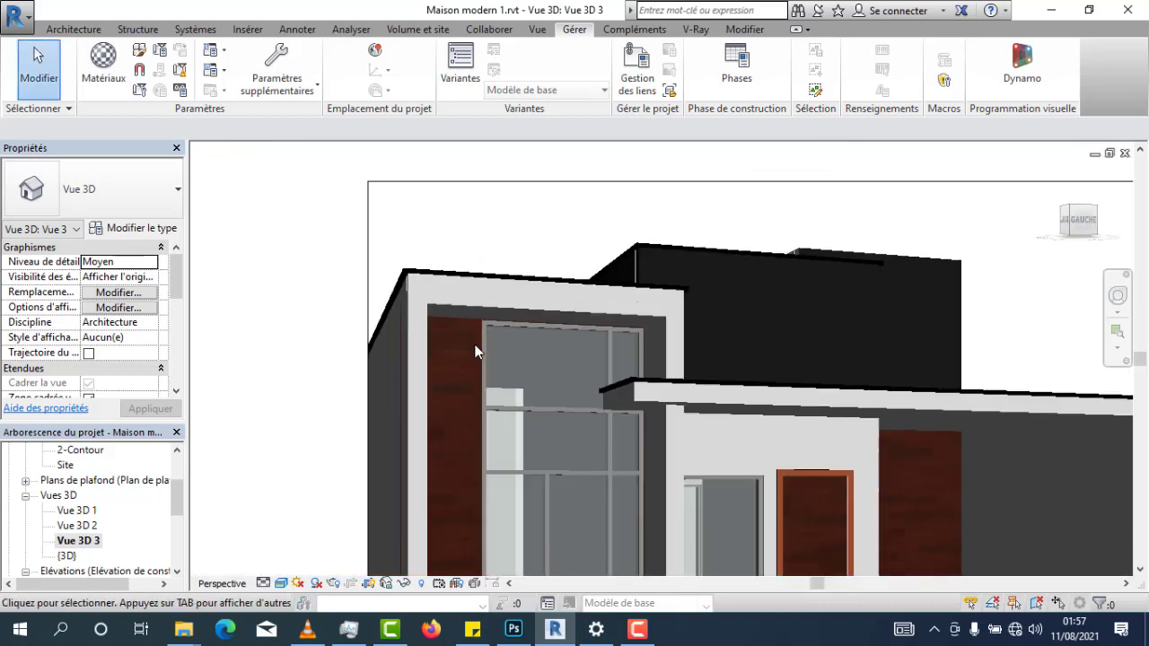
scroll(586, 556, up, 2)
scroll(588, 548, up, 2)
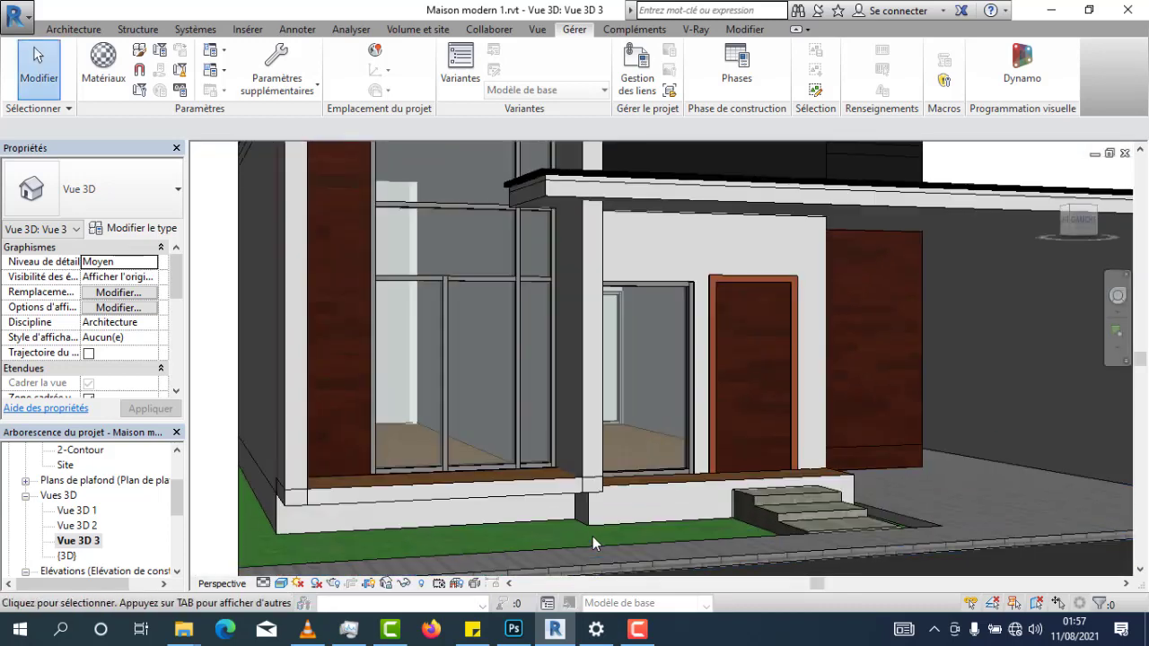
scroll(553, 507, down, 3)
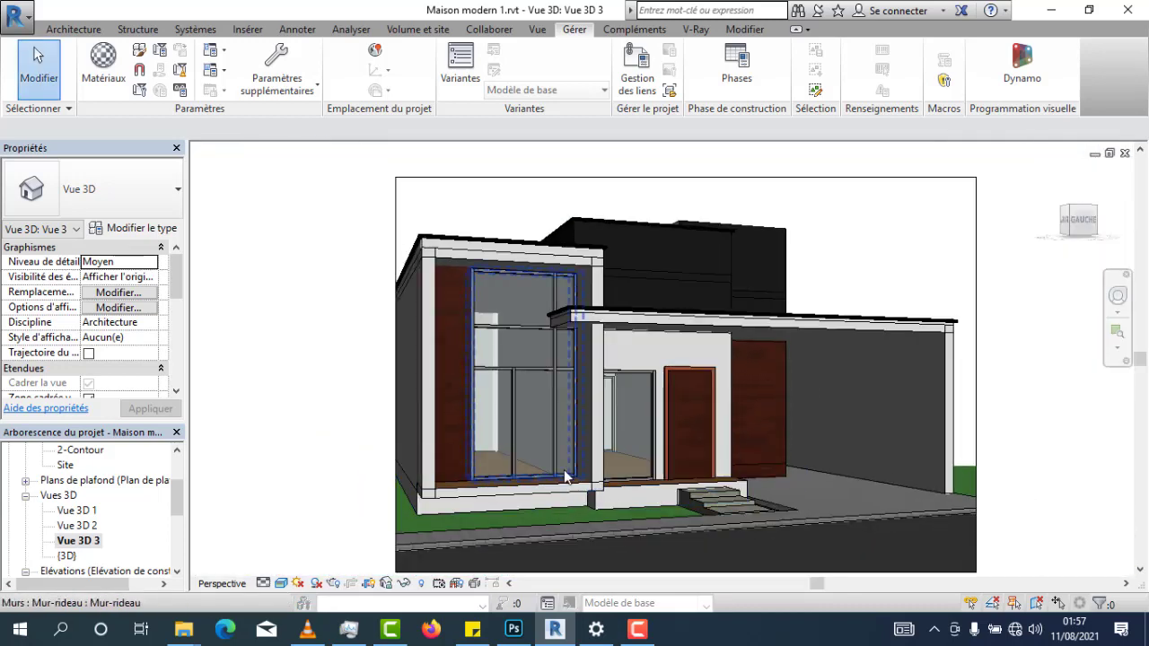
scroll(94, 519, up, 2)
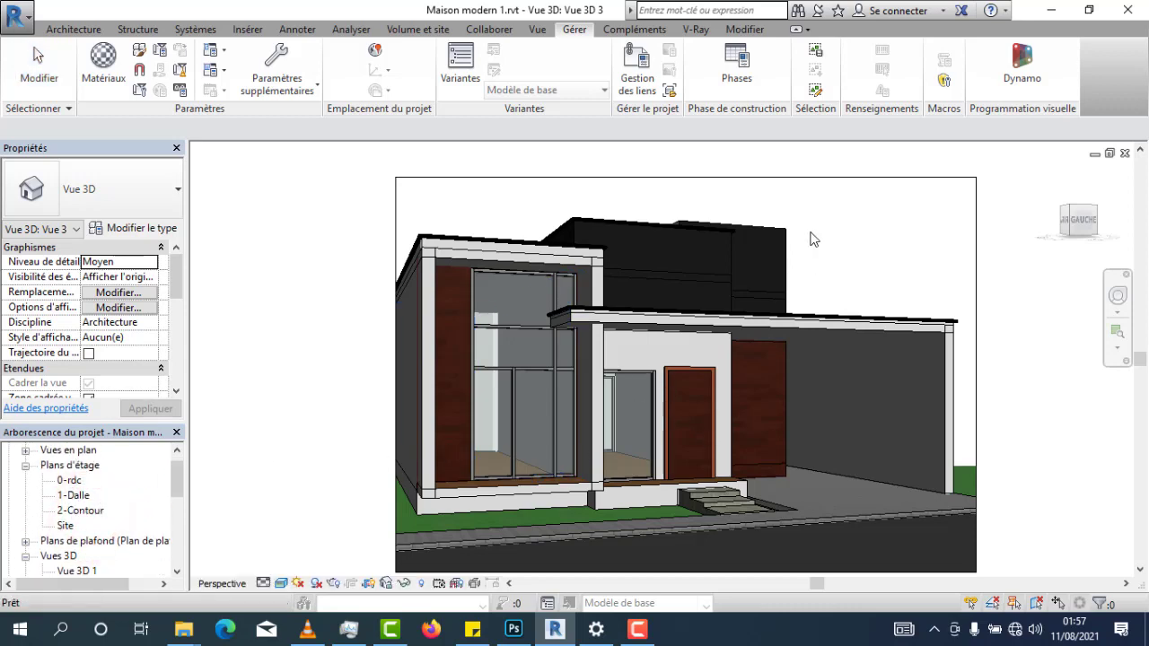
Open the Site floor plan and place two Chêne de Shumard - 9.1 mètres trees along the north side of the house
double_click(65, 525)
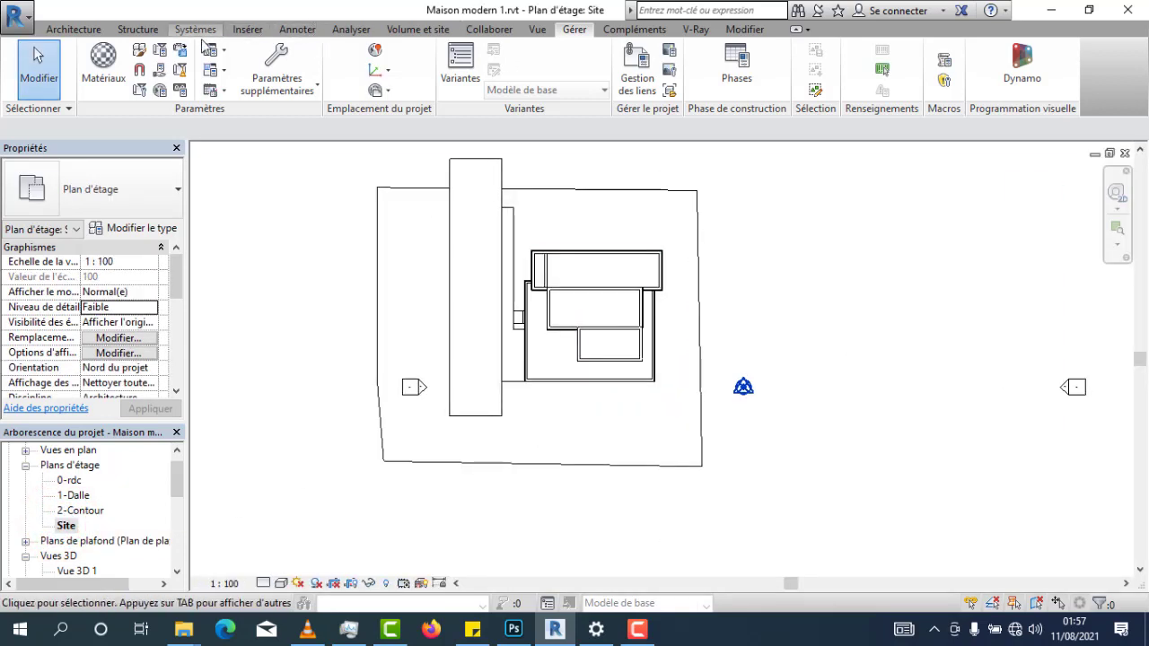
click(409, 32)
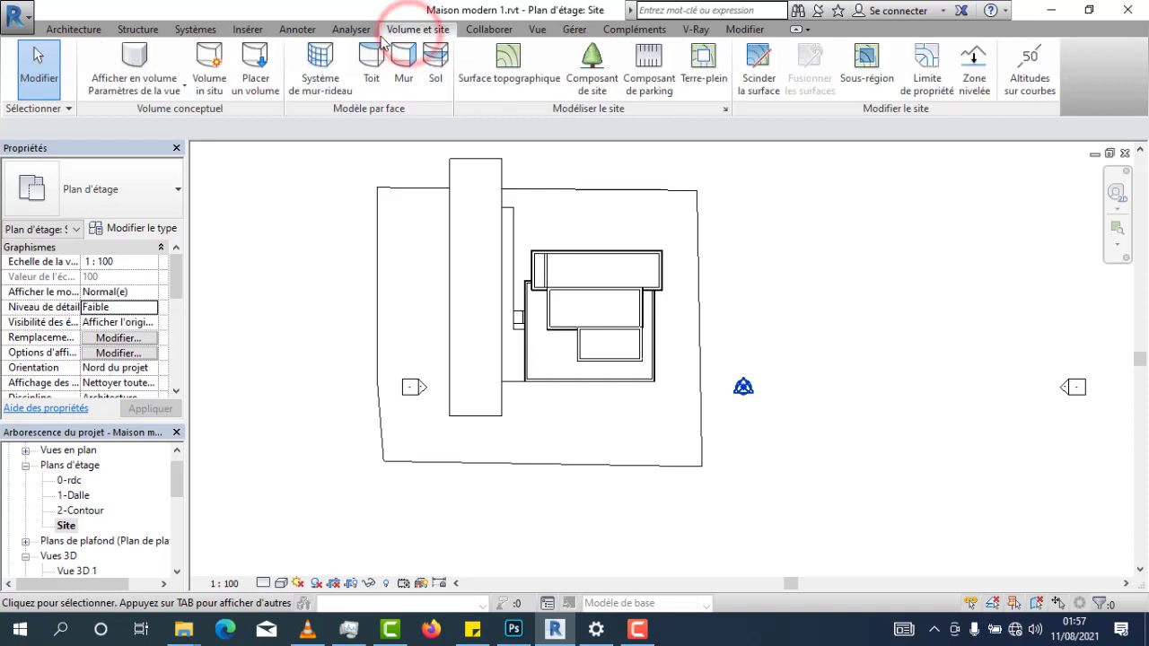
click(574, 79)
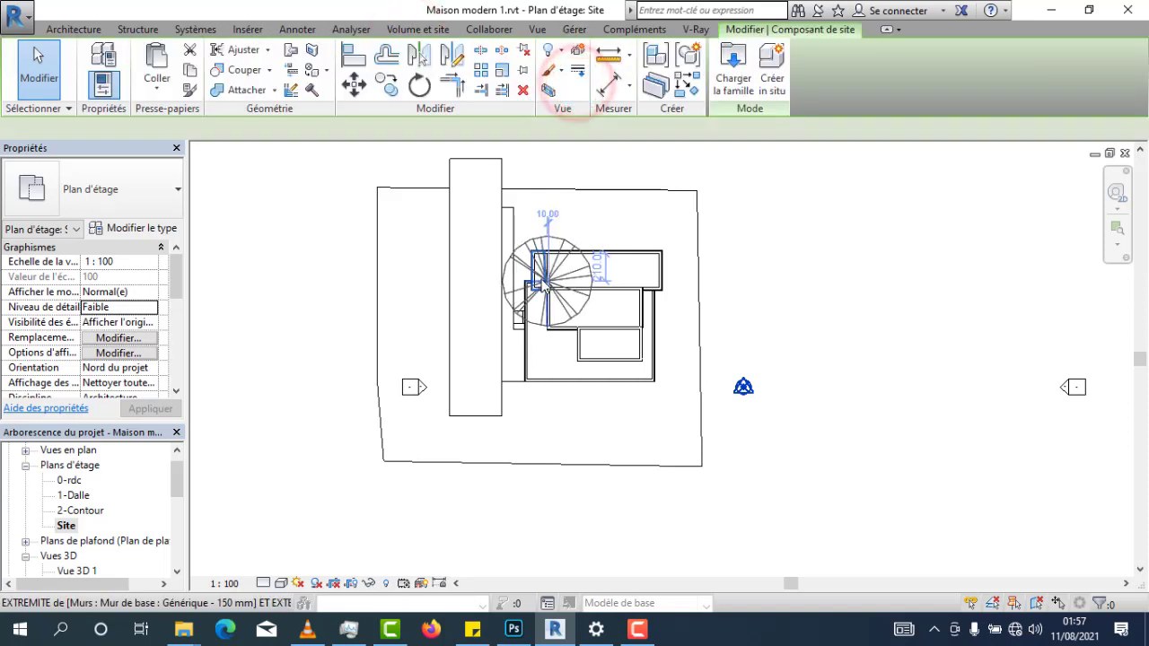
scroll(552, 222, up, 1)
scroll(552, 223, up, 1)
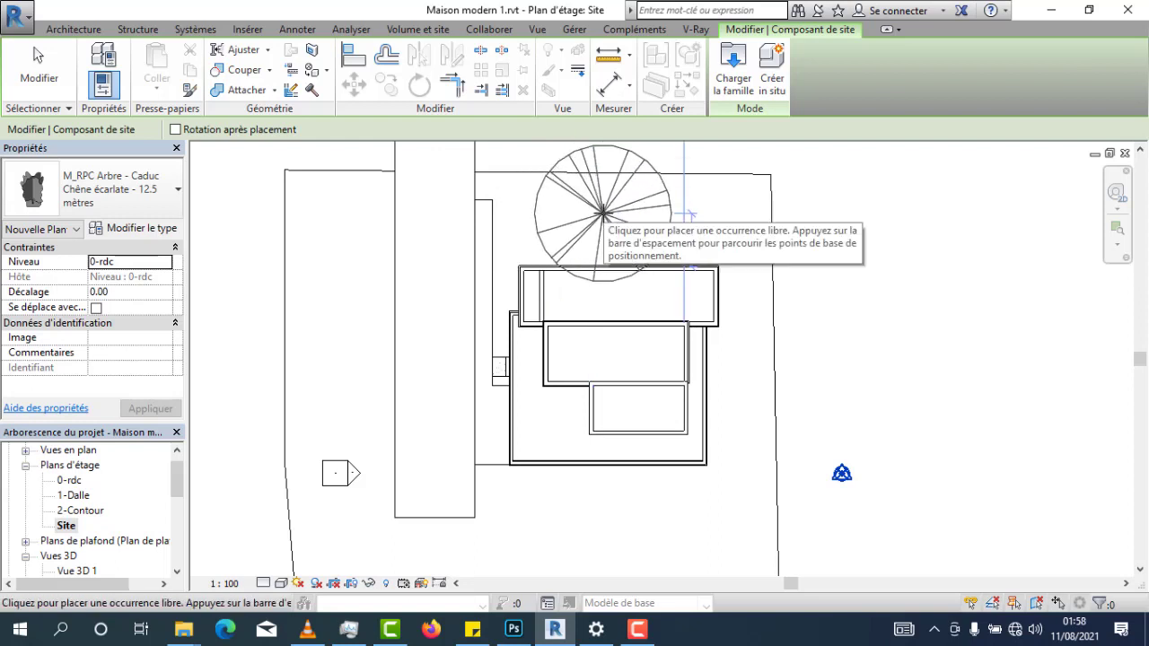
click(79, 206)
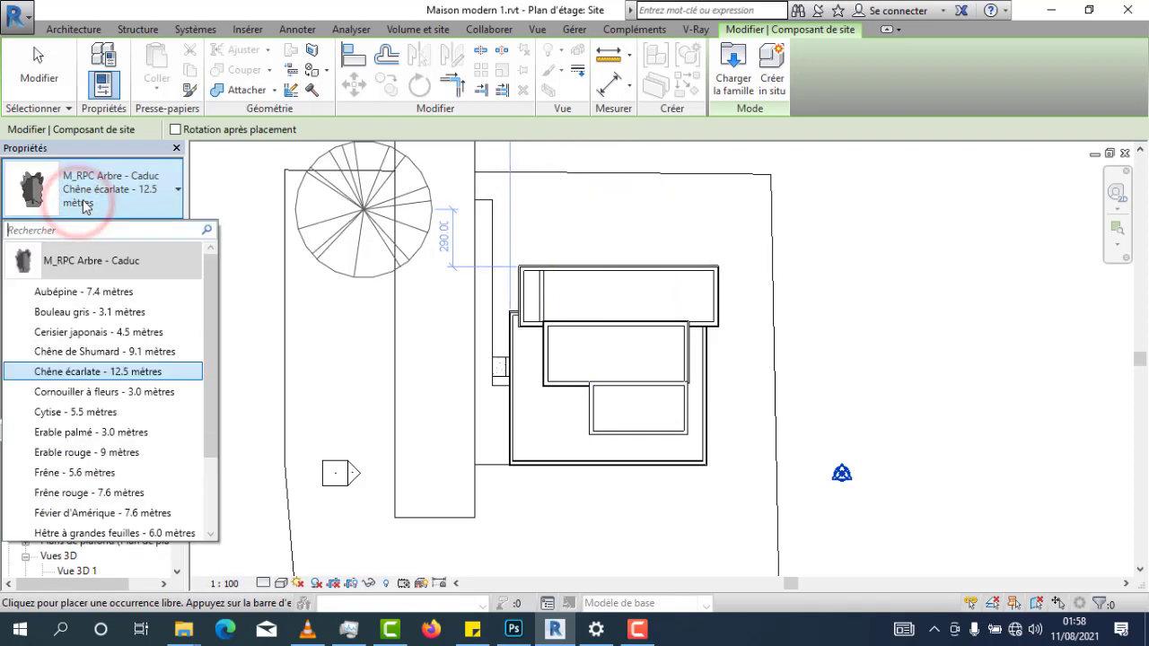
click(166, 351)
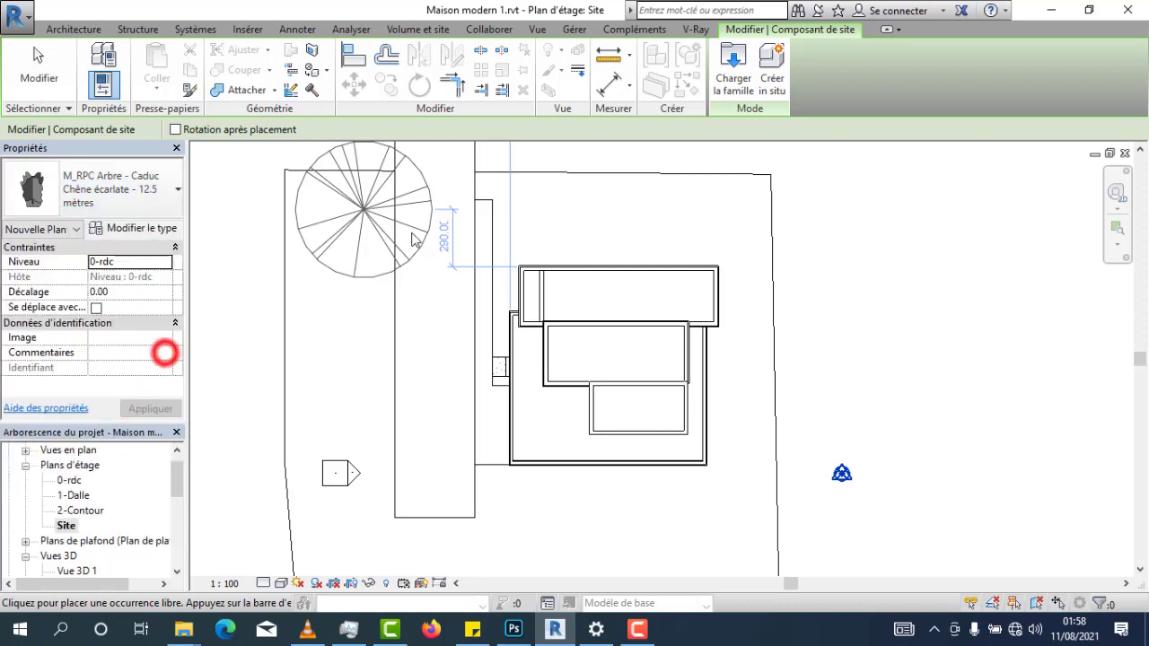
click(492, 218)
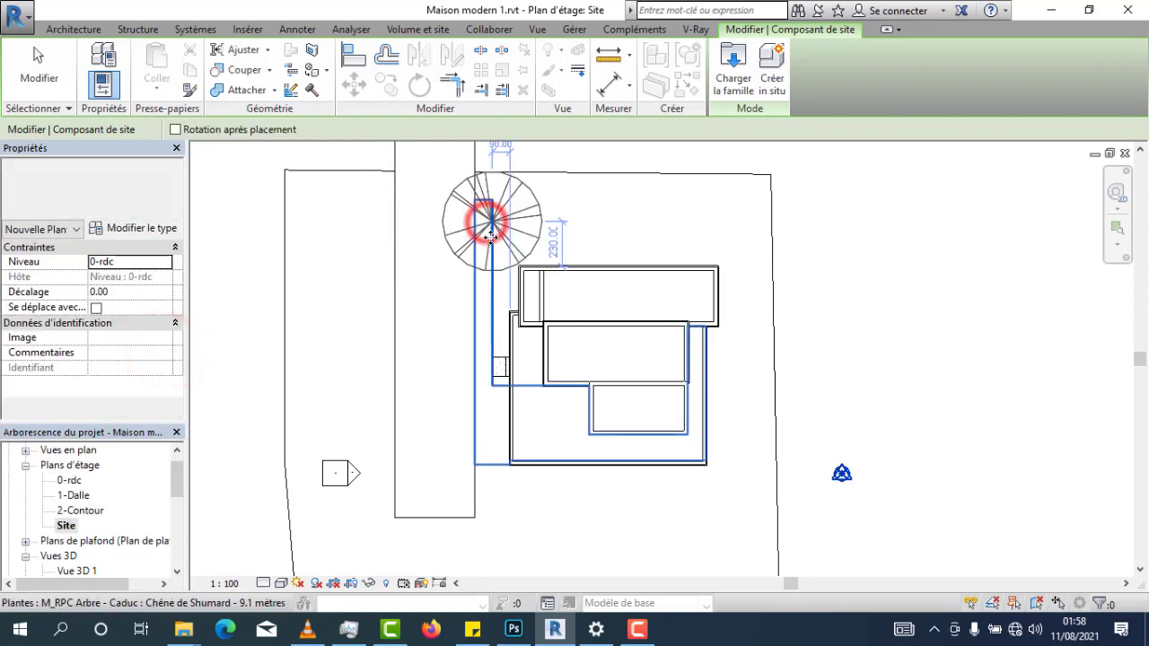
click(628, 193)
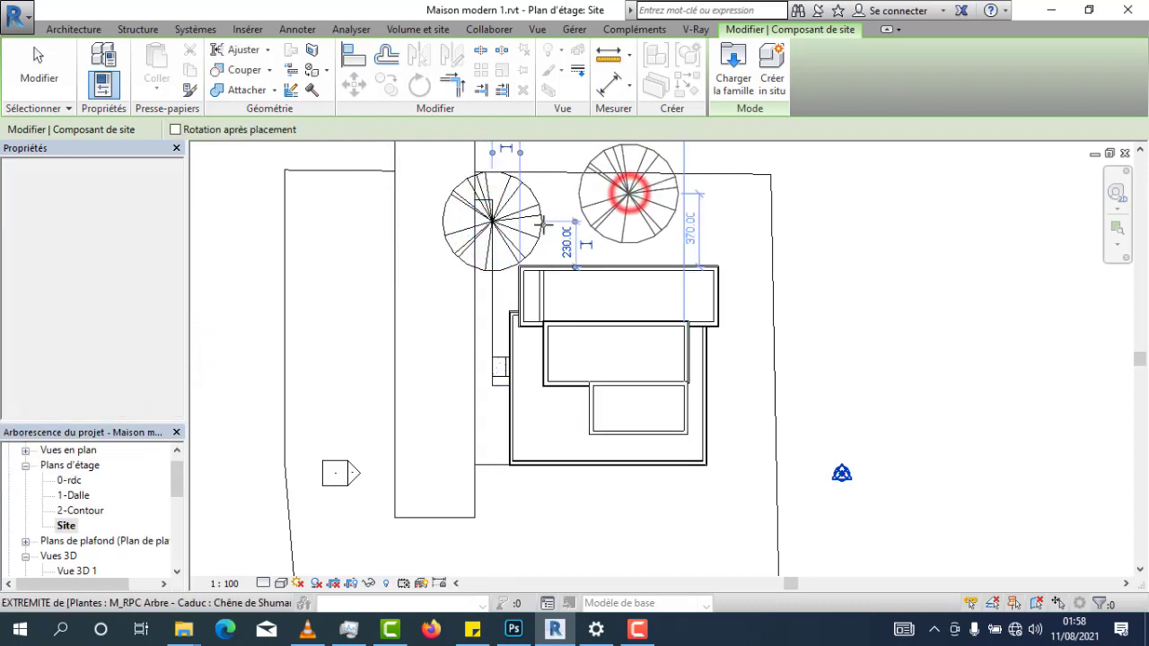
Place two more Chêne de Shumard trees along the south side of the house and one by the entrance steps
scroll(540, 184, down, 2)
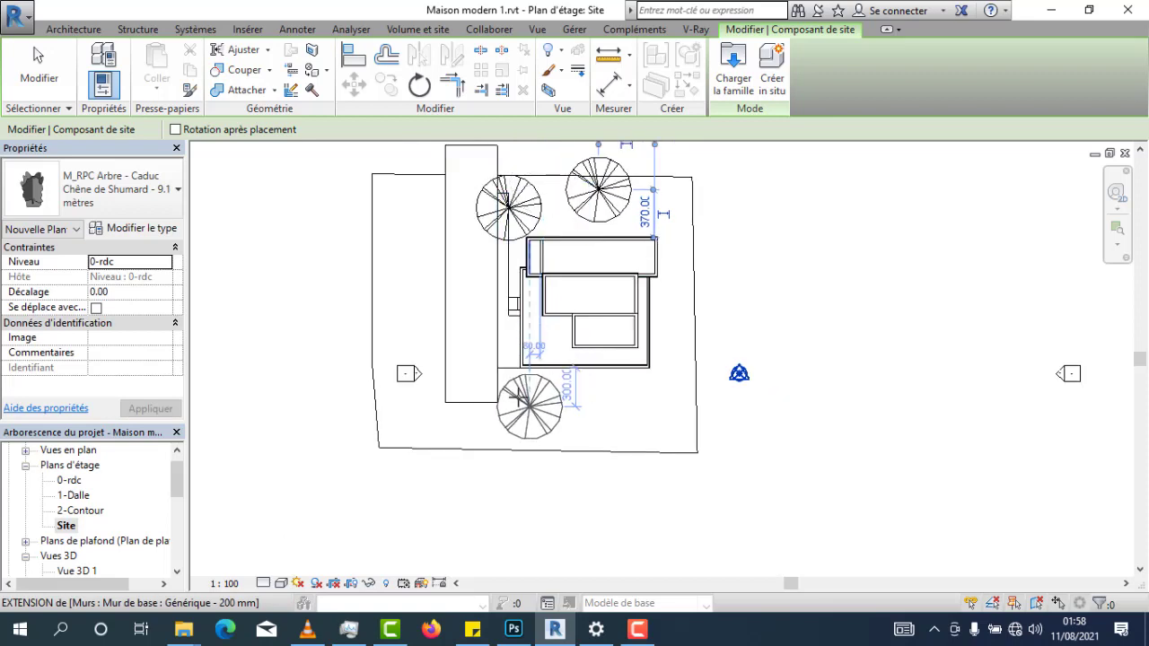
scroll(512, 396, up, 2)
click(503, 395)
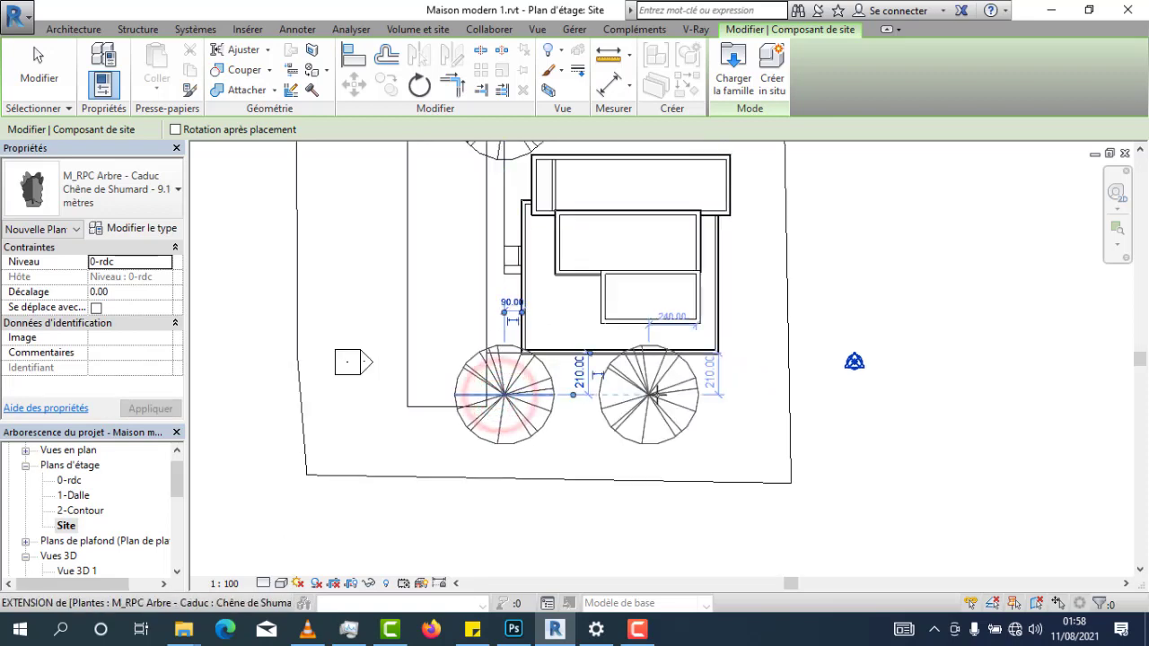
click(658, 395)
scroll(512, 211, up, 2)
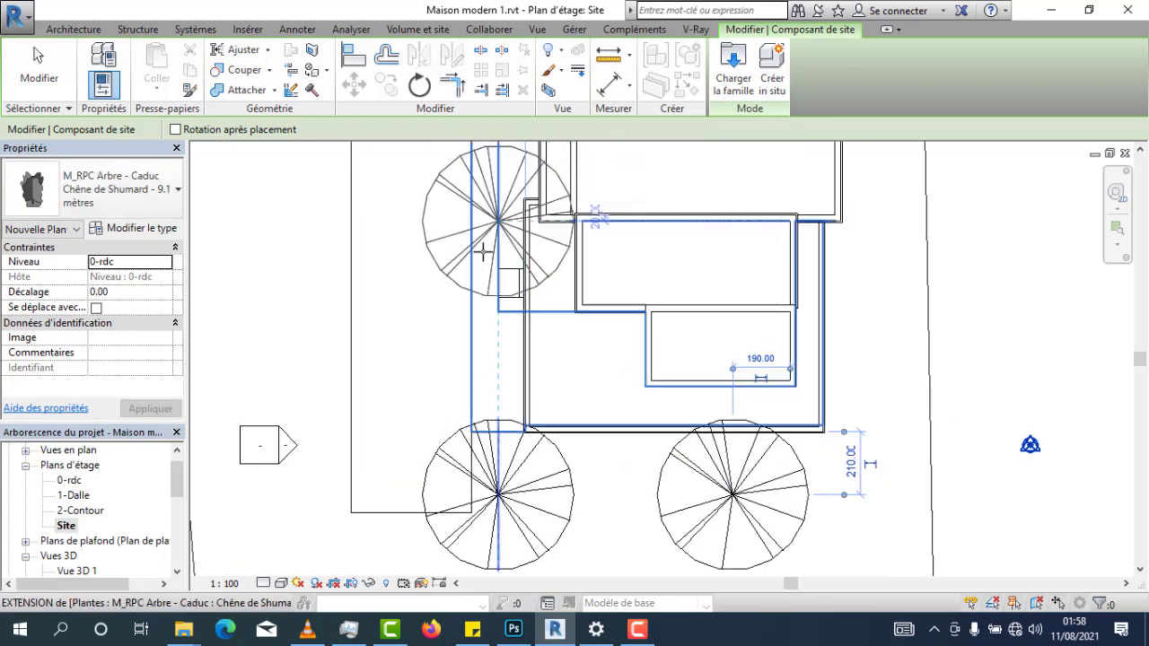
click(489, 251)
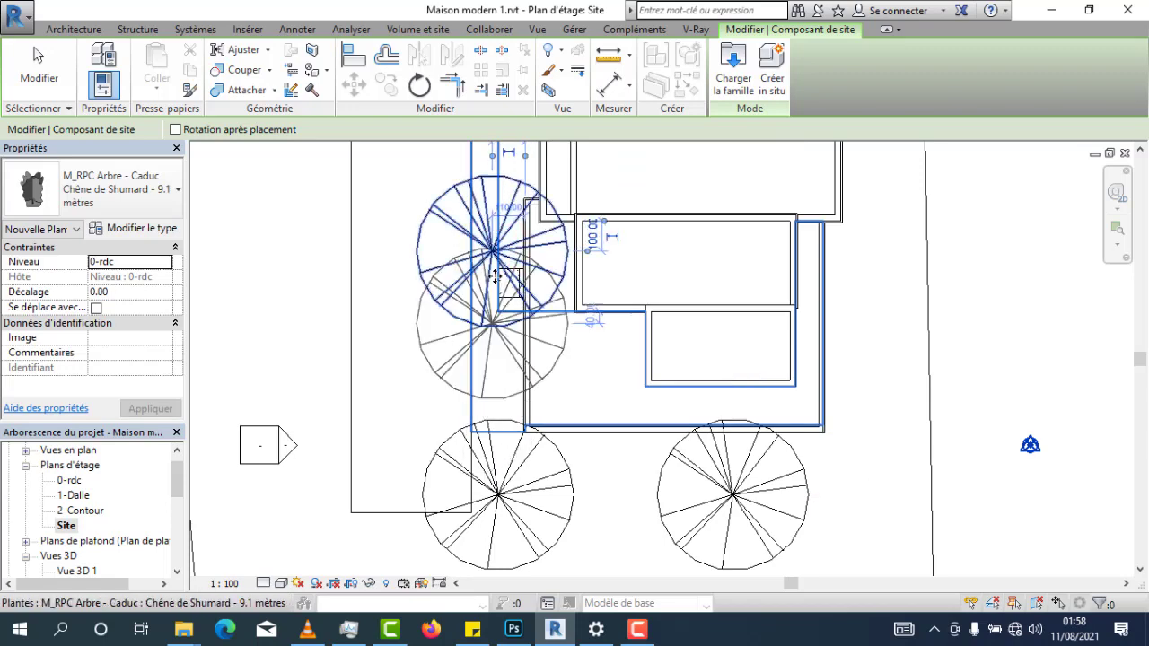
Open the {3D} view and change the tree beside the entrance steps to Erable palmé - 3.0 mètres
scroll(79, 575, down, 1)
double_click(71, 573)
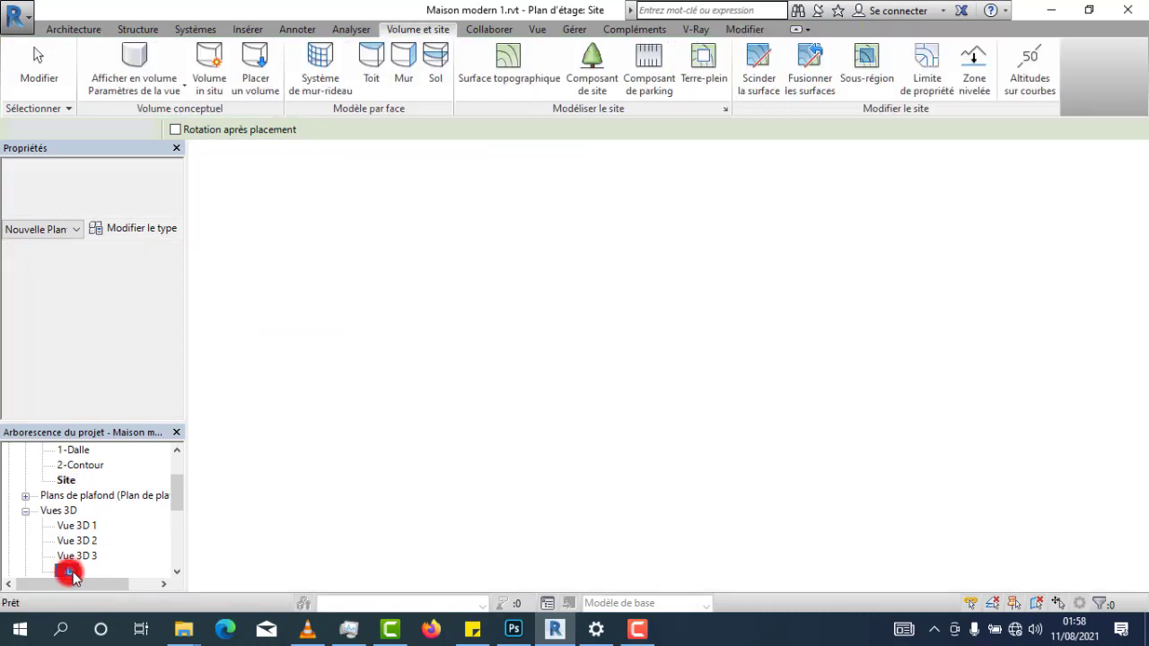
scroll(424, 482, down, 2)
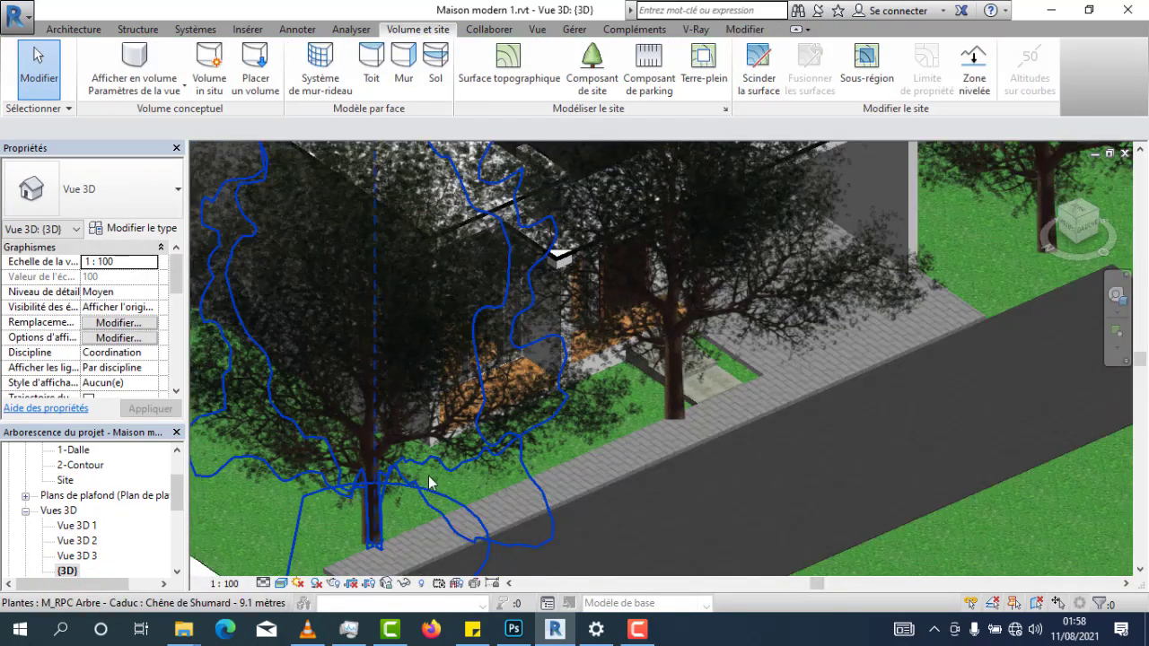
scroll(498, 415, down, 3)
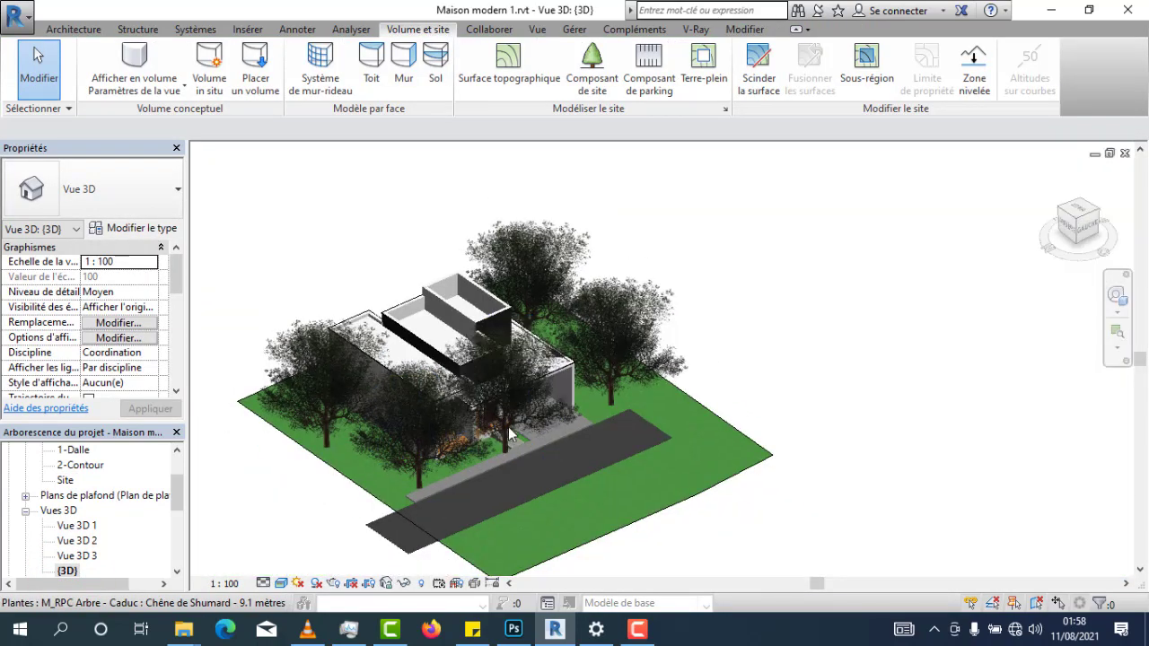
scroll(510, 442, up, 3)
scroll(509, 459, up, 1)
click(510, 459)
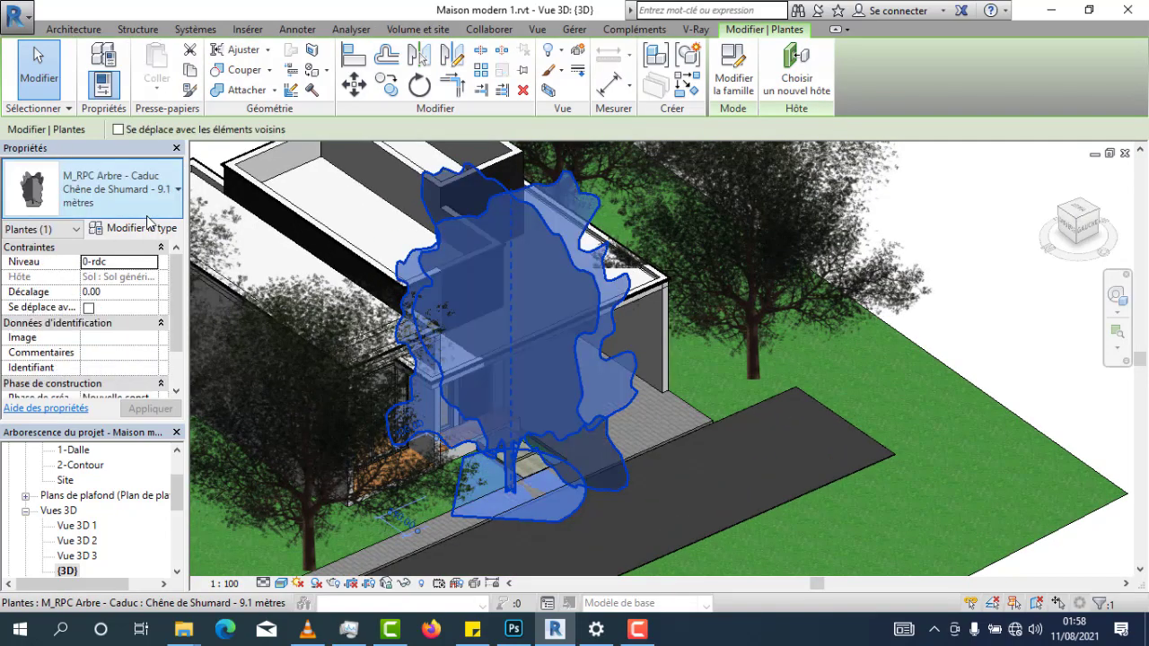
click(140, 208)
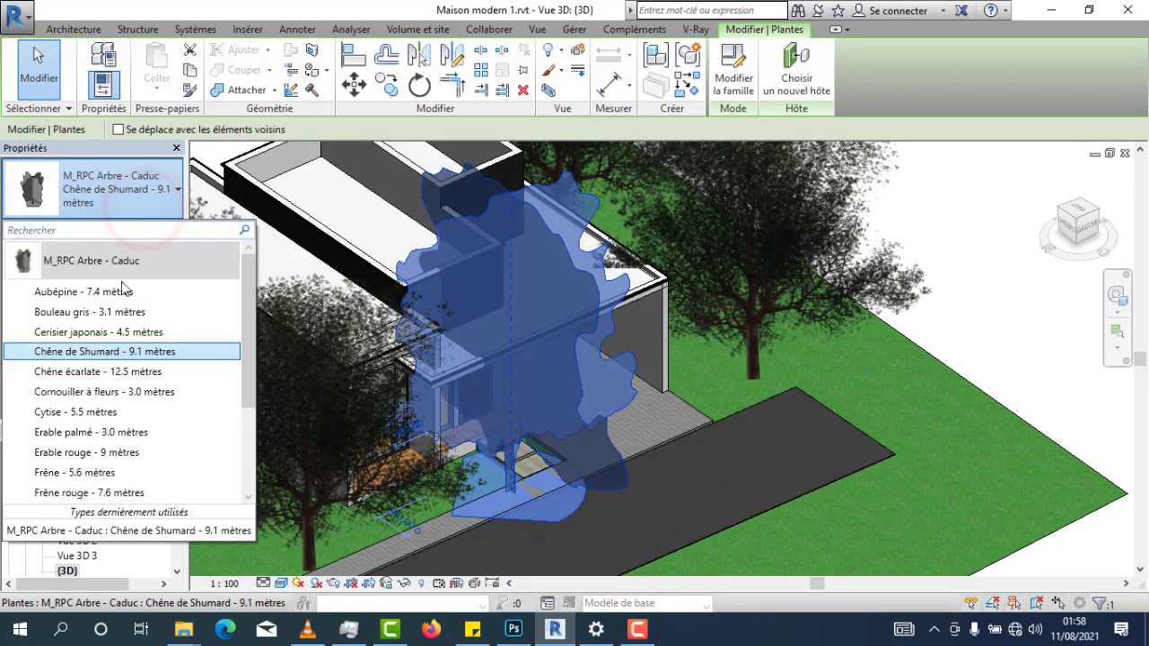
click(136, 433)
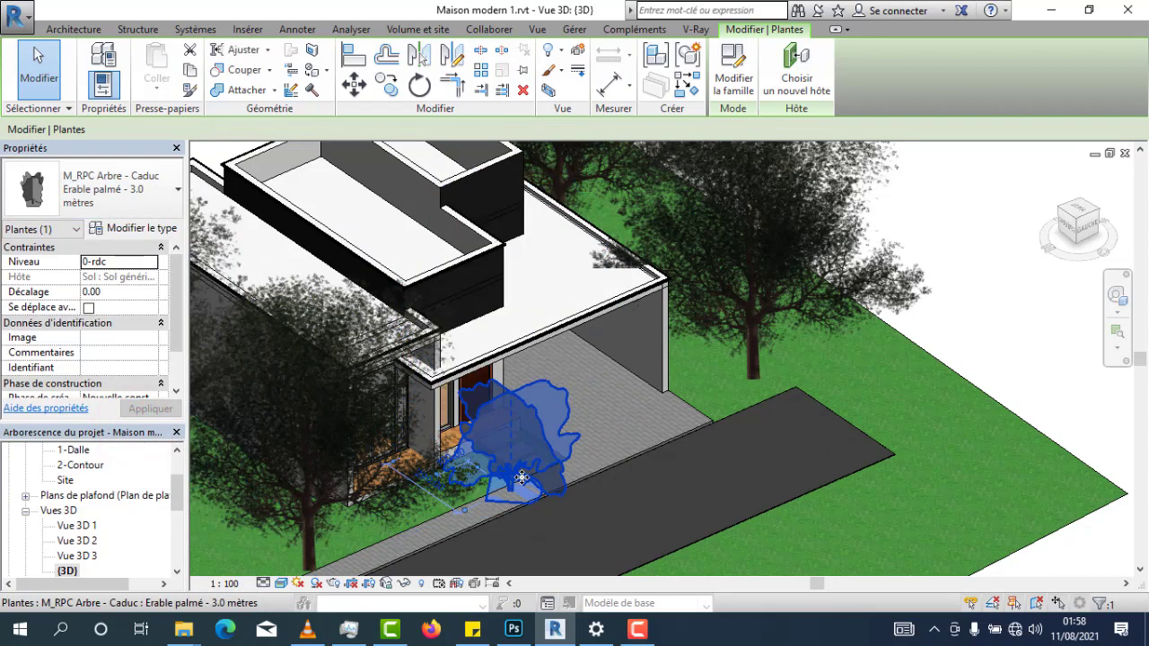
Move the Erable palmé tree onto the small grass strip between the entrance steps and the paved driveway
scroll(539, 484, up, 4)
click(773, 367)
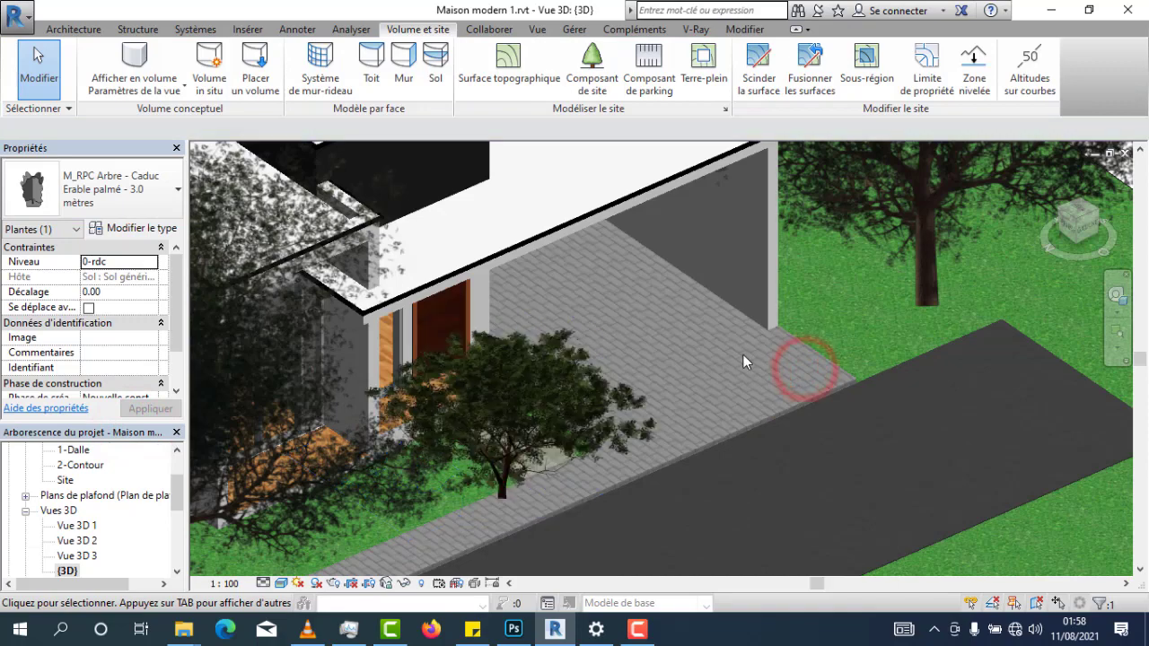
click(502, 482)
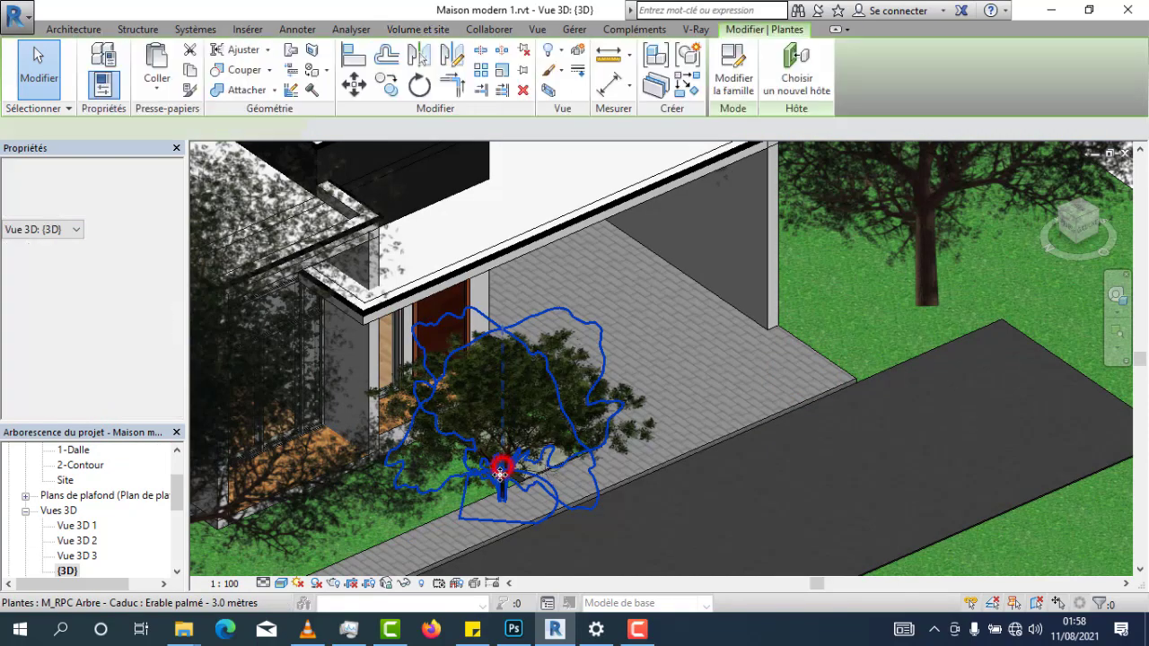
drag(503, 482, 558, 446)
scroll(588, 429, up, 4)
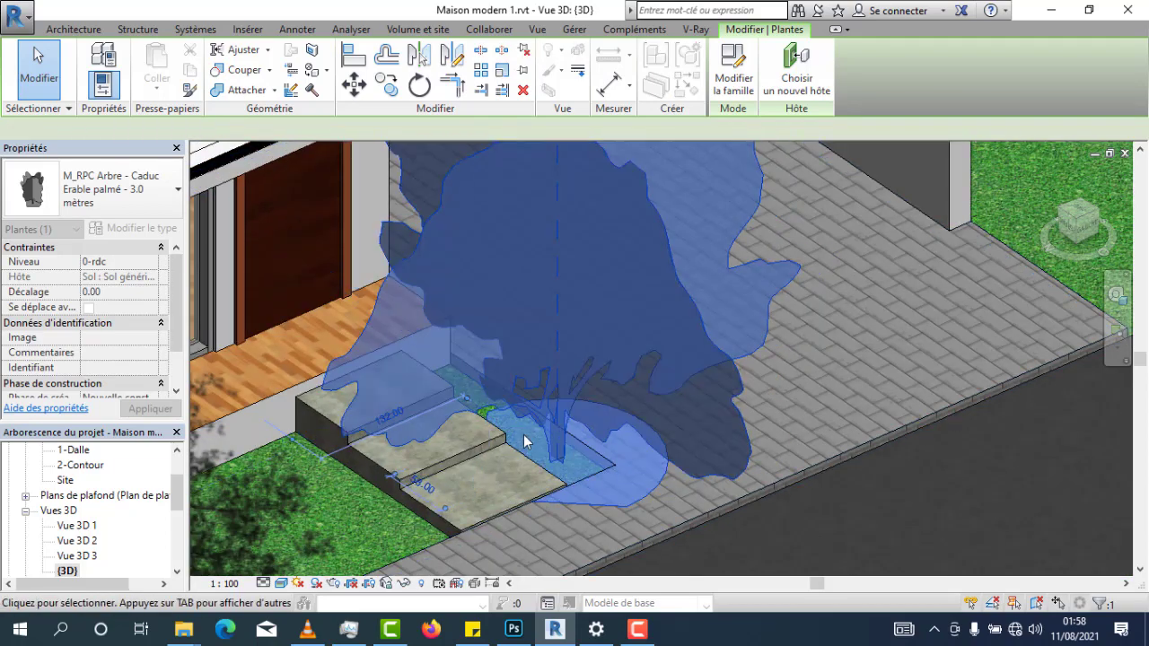
click(552, 454)
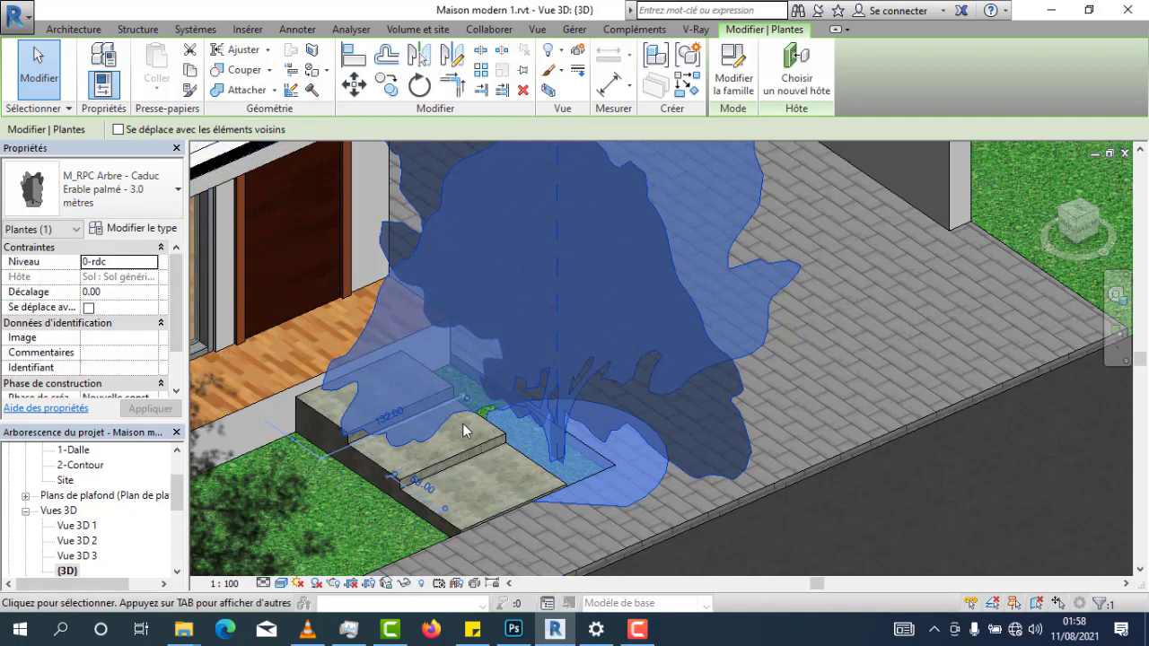
Set the render appearance of the Erable palmé - 3.0 mètres type to Chinese Juniper and accept the type properties
scroll(491, 439, down, 1)
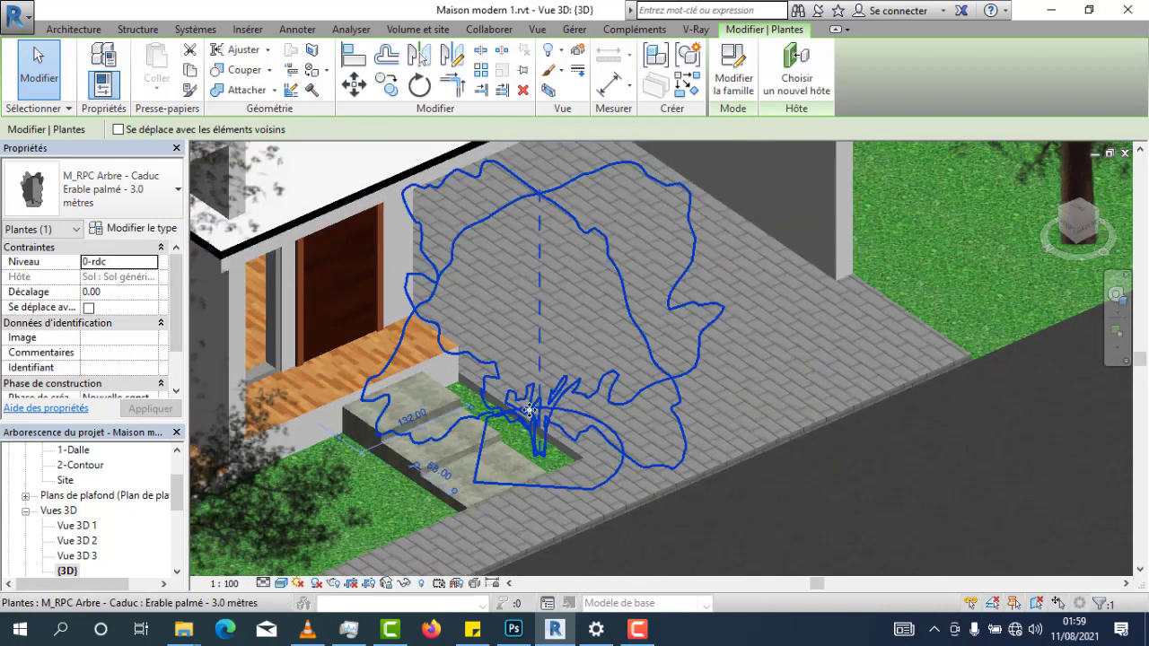
scroll(530, 411, up, 2)
click(133, 228)
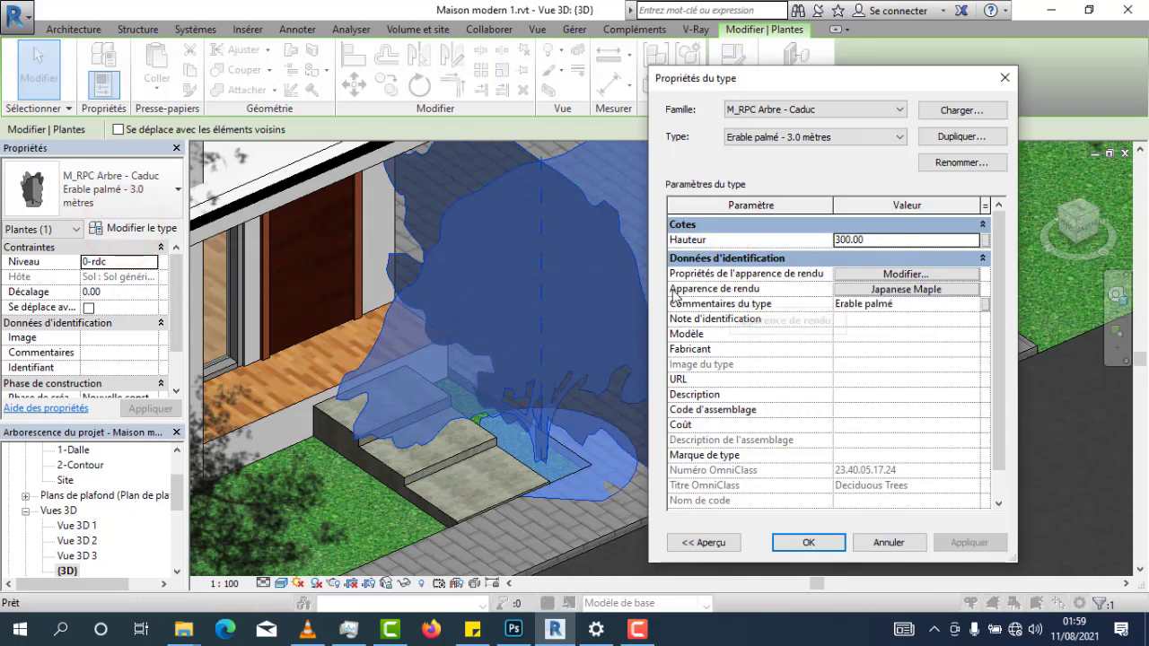
click(947, 293)
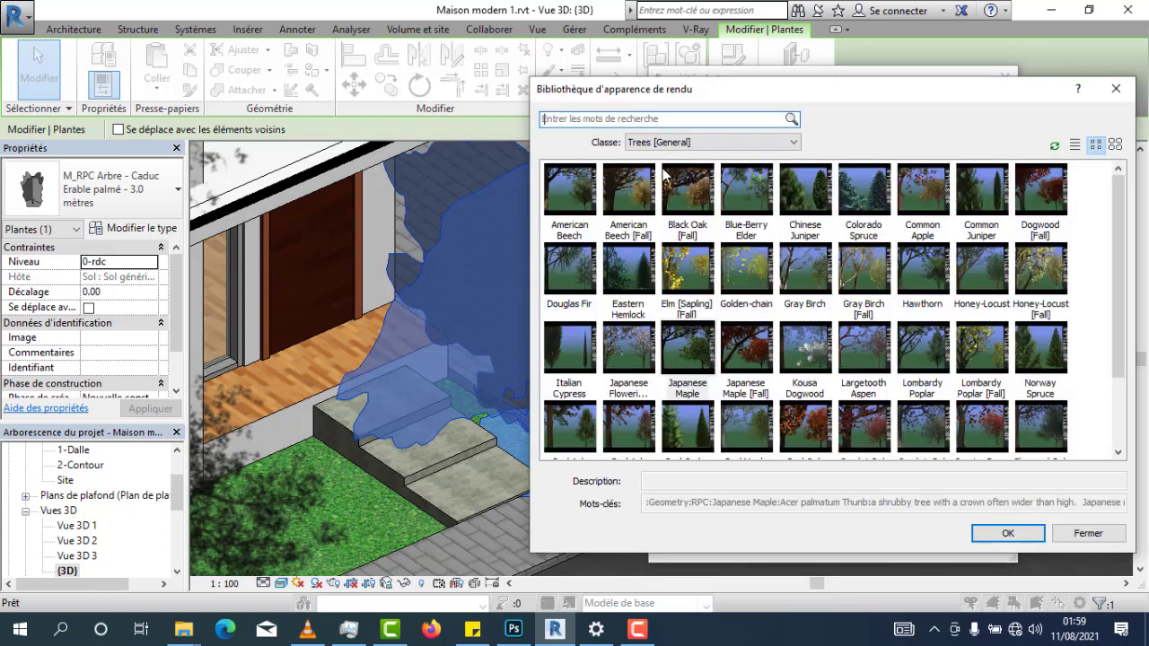
click(815, 206)
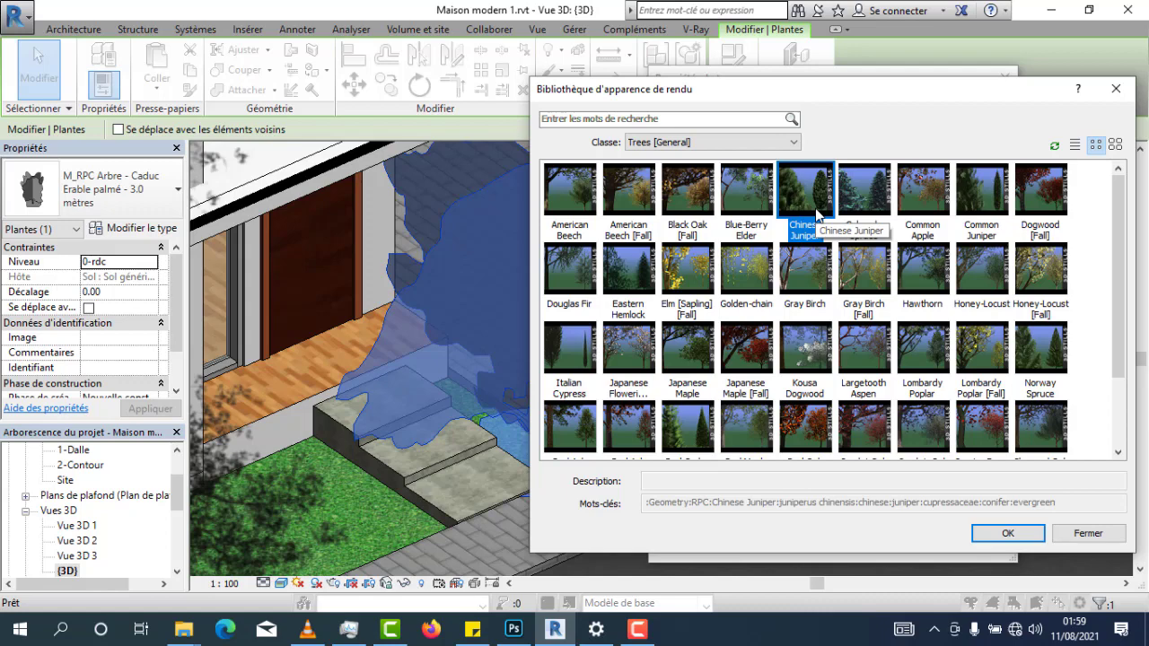
double_click(815, 206)
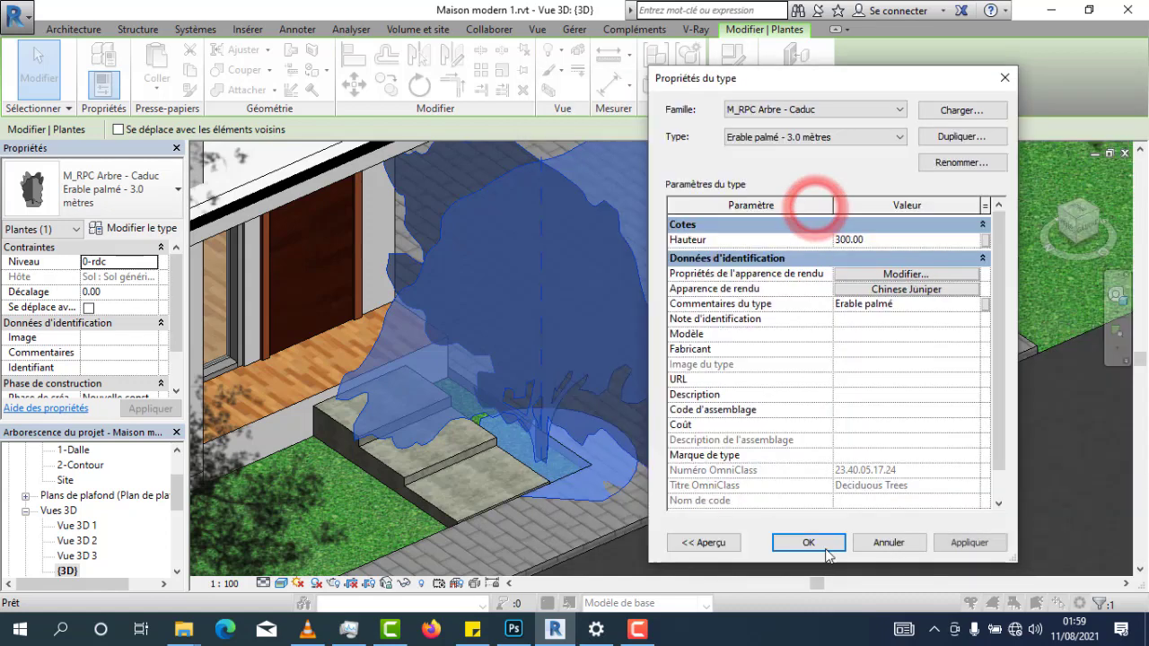
click(949, 542)
click(818, 543)
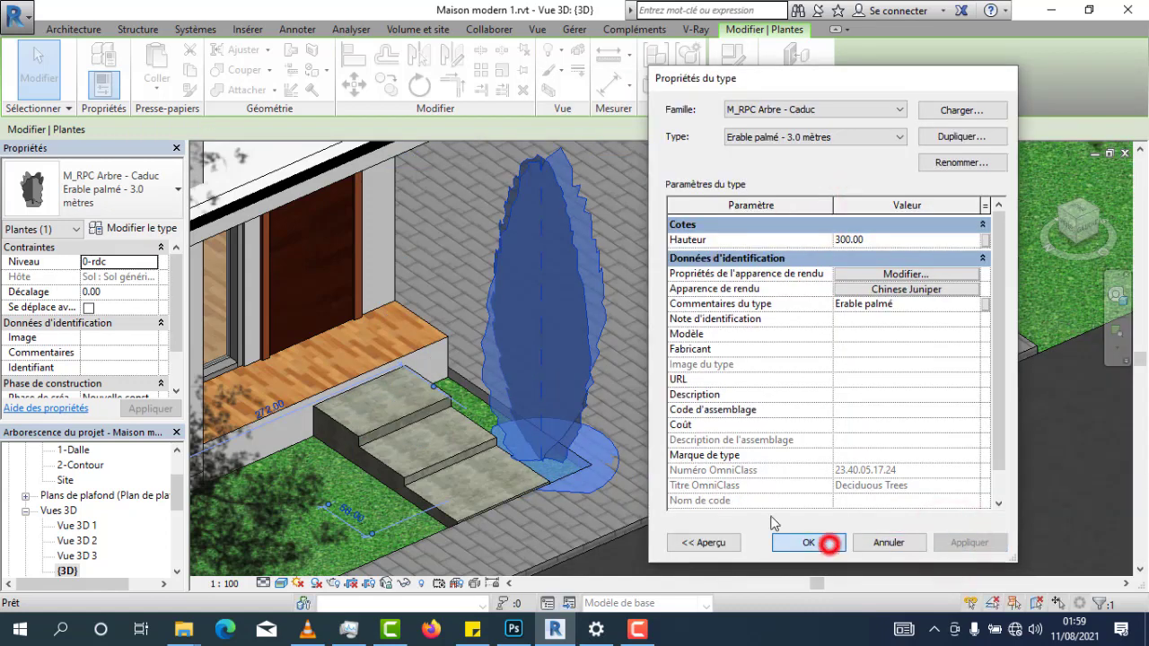
click(323, 508)
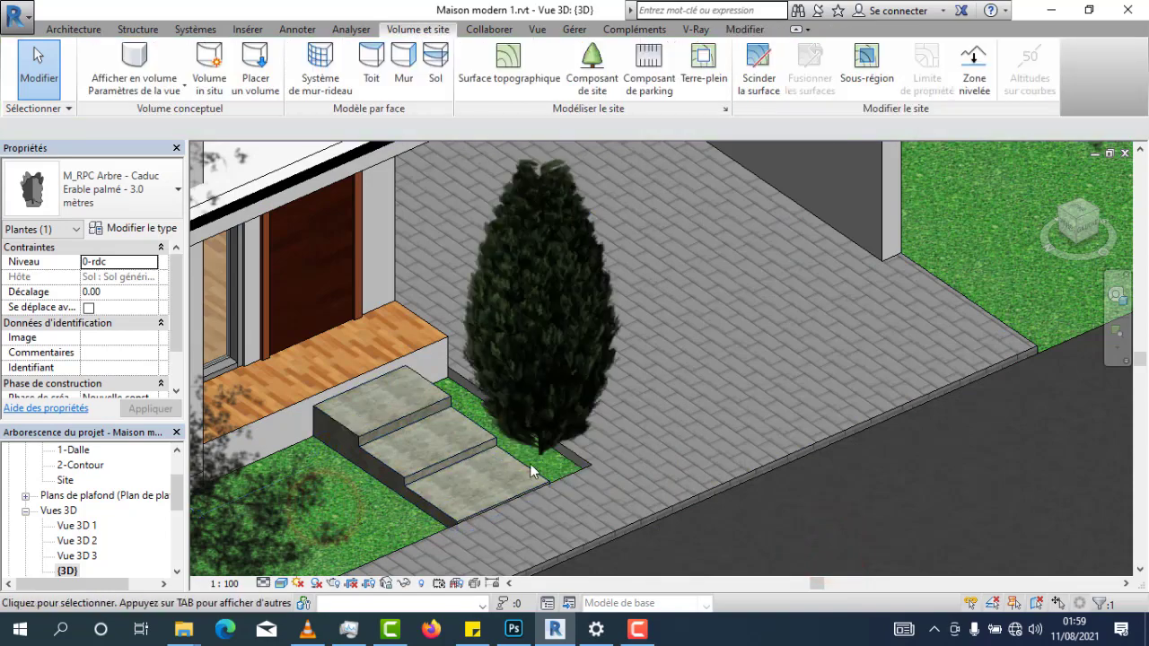
scroll(543, 467, down, 2)
scroll(597, 442, down, 5)
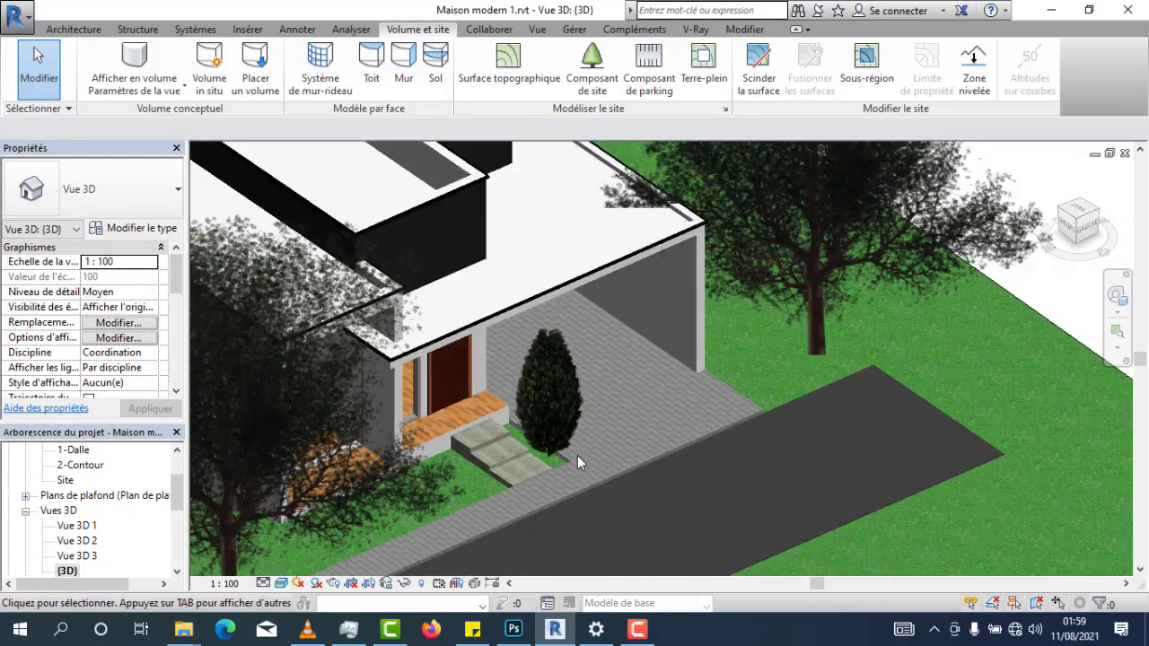
scroll(543, 460, up, 4)
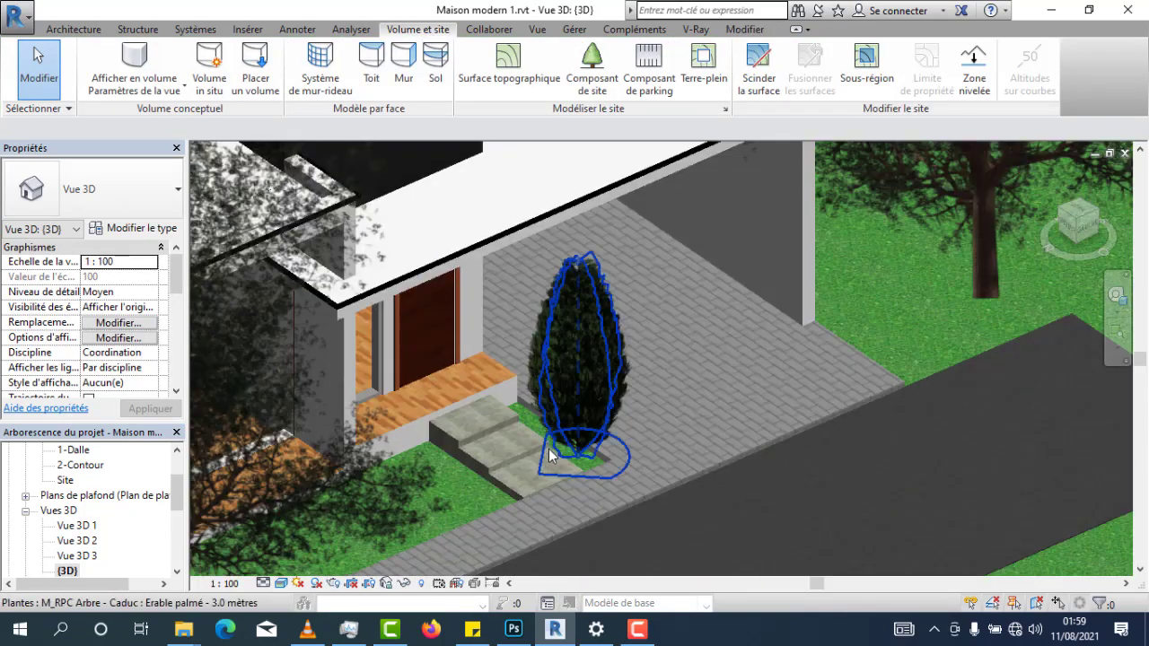
Copy the Erable palmé tree beside the entrance steps onto the grass on the other side of the steps
click(575, 452)
drag(575, 452, 592, 402)
middle_drag(591, 402, 464, 456)
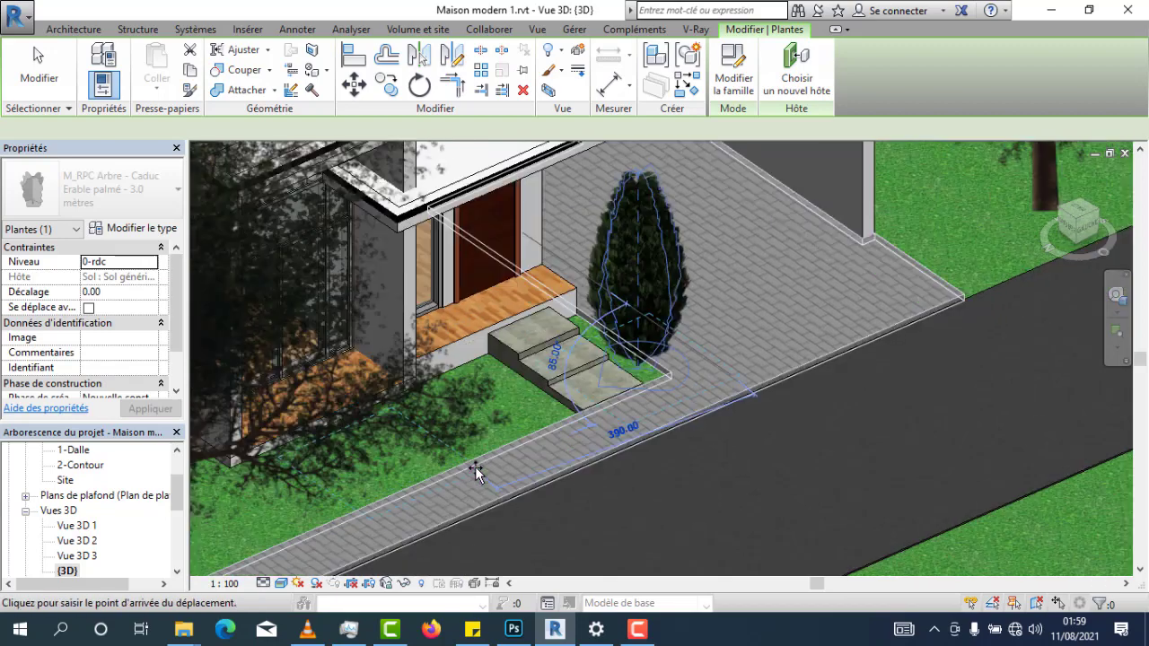
click(483, 437)
click(484, 438)
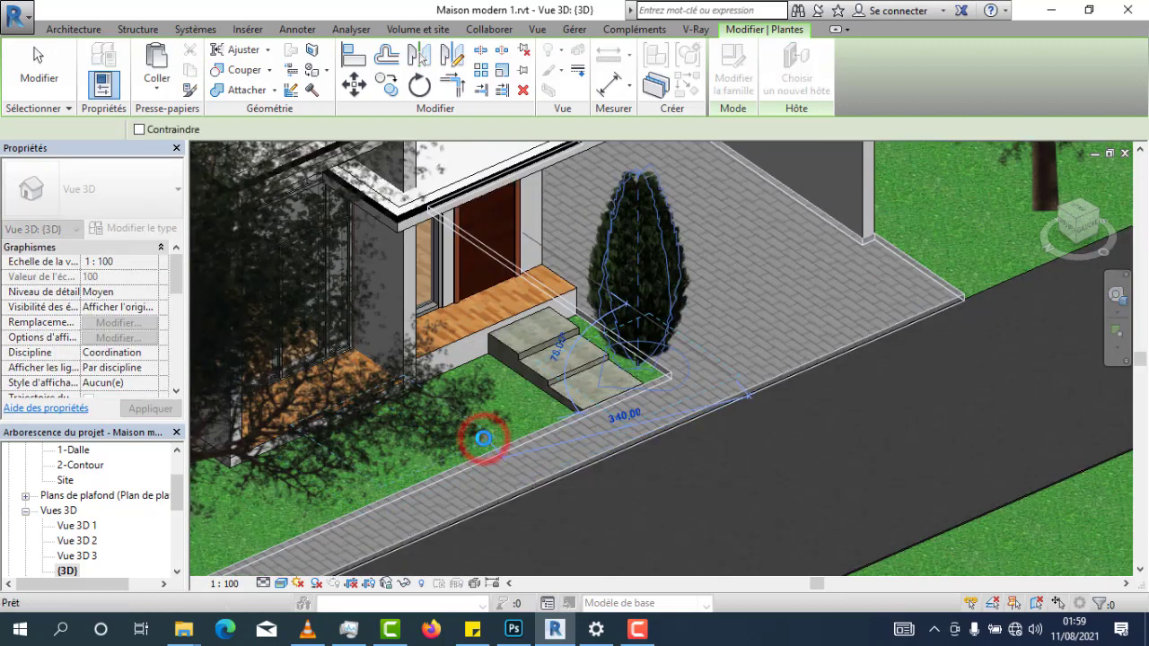
scroll(505, 431, down, 2)
click(590, 464)
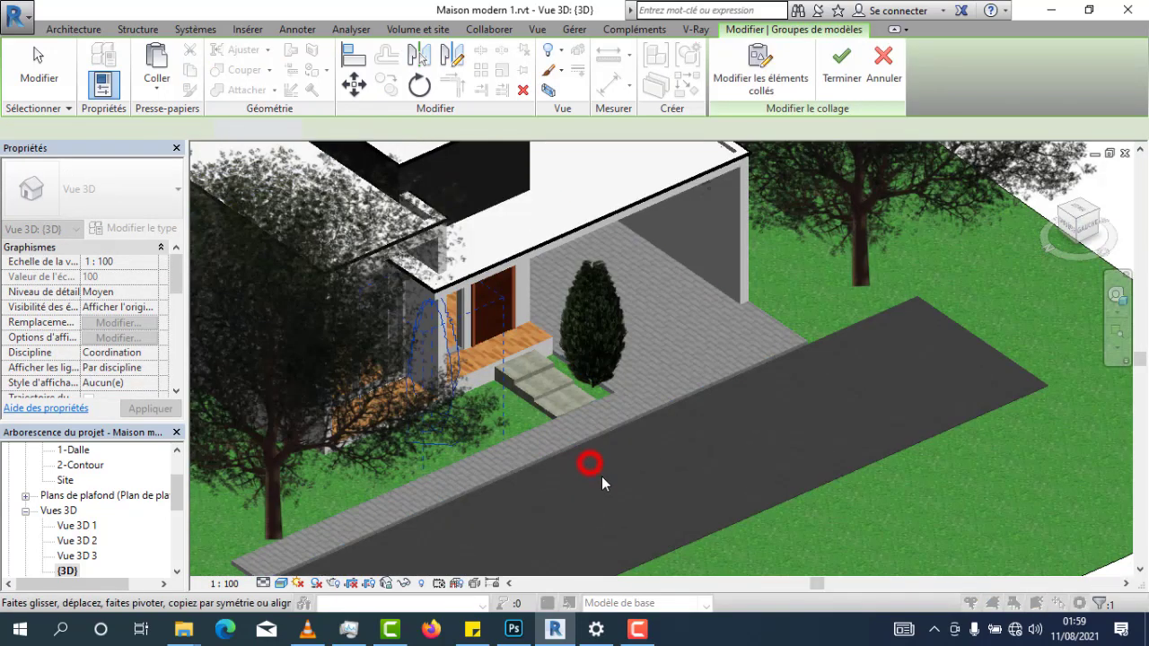
scroll(588, 477, down, 2)
scroll(481, 473, down, 1)
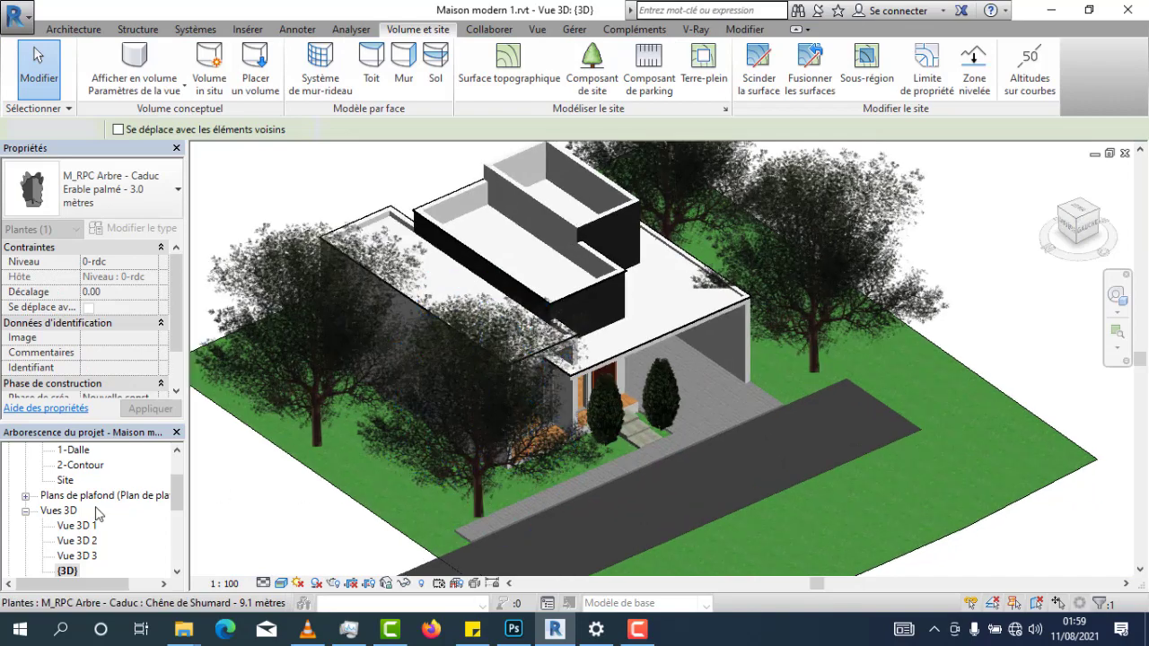
Open Vue 3D 3 and set the level offset of both Erable palmé trees flanking the entrance steps to -40.00
double_click(65, 556)
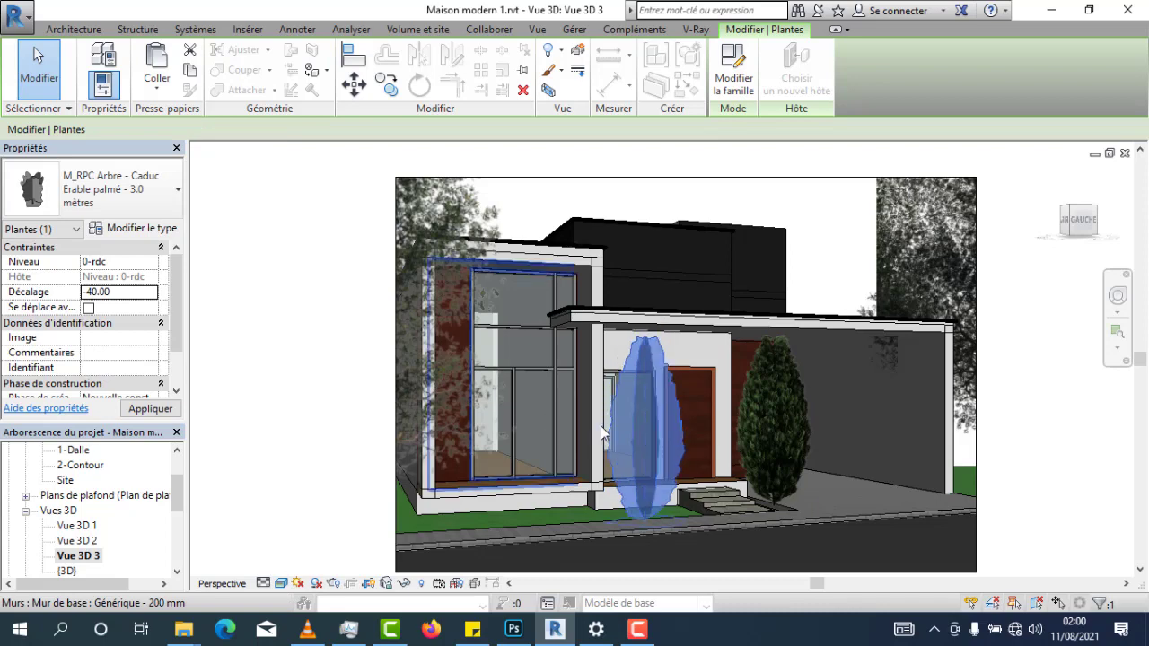
click(551, 508)
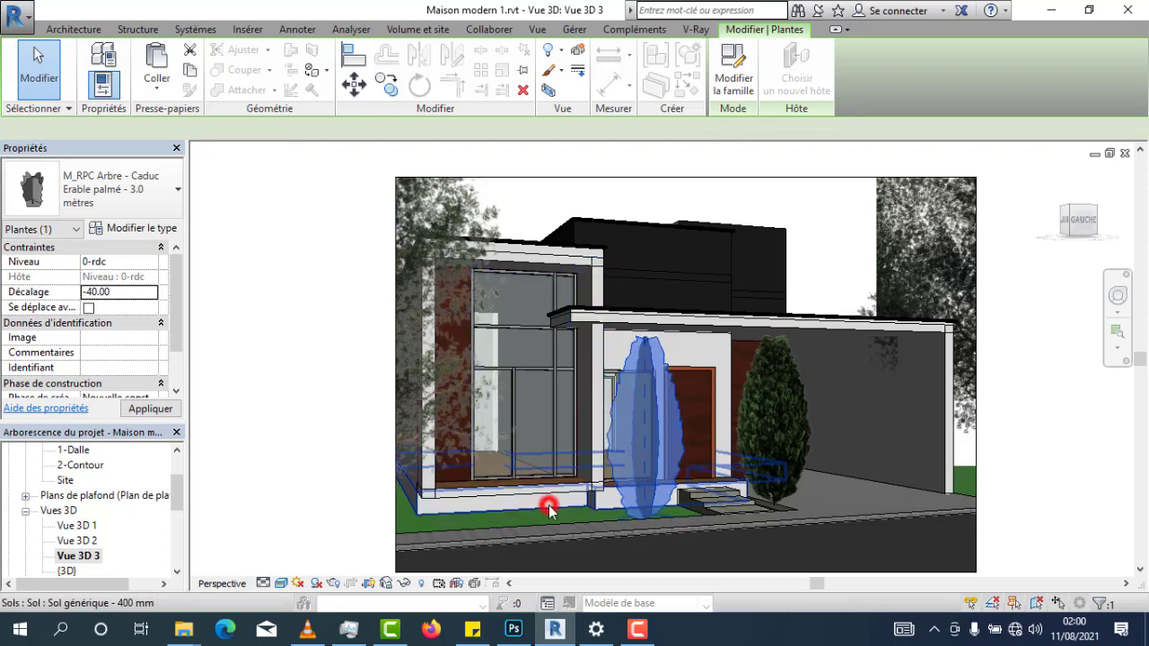
click(772, 406)
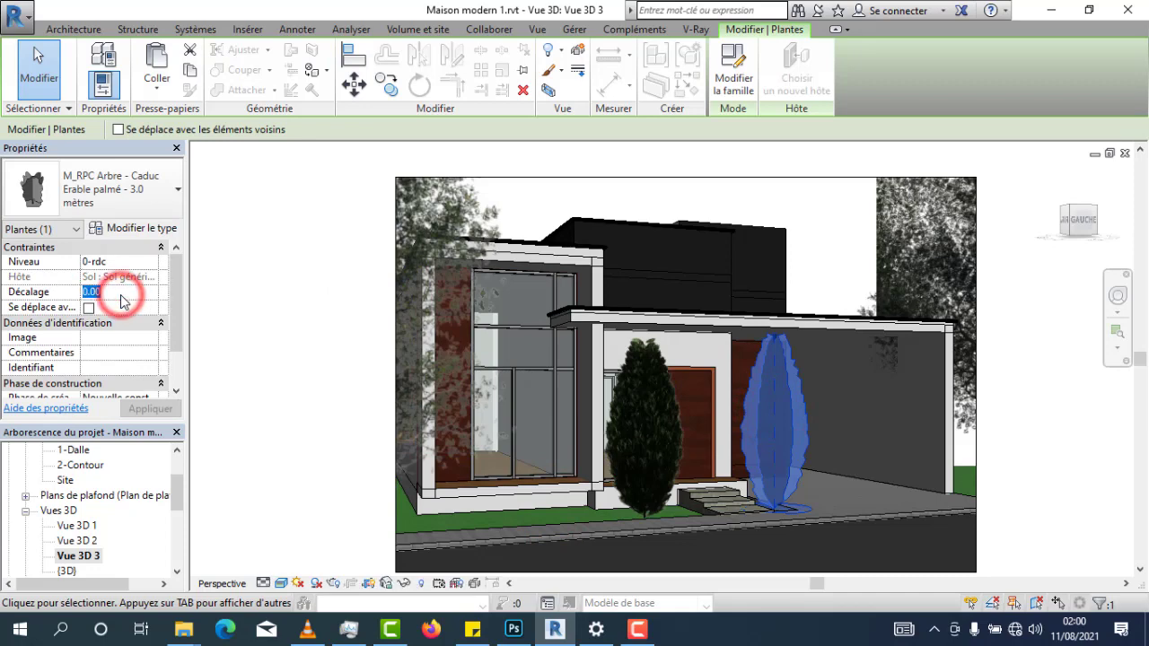
text(-4)
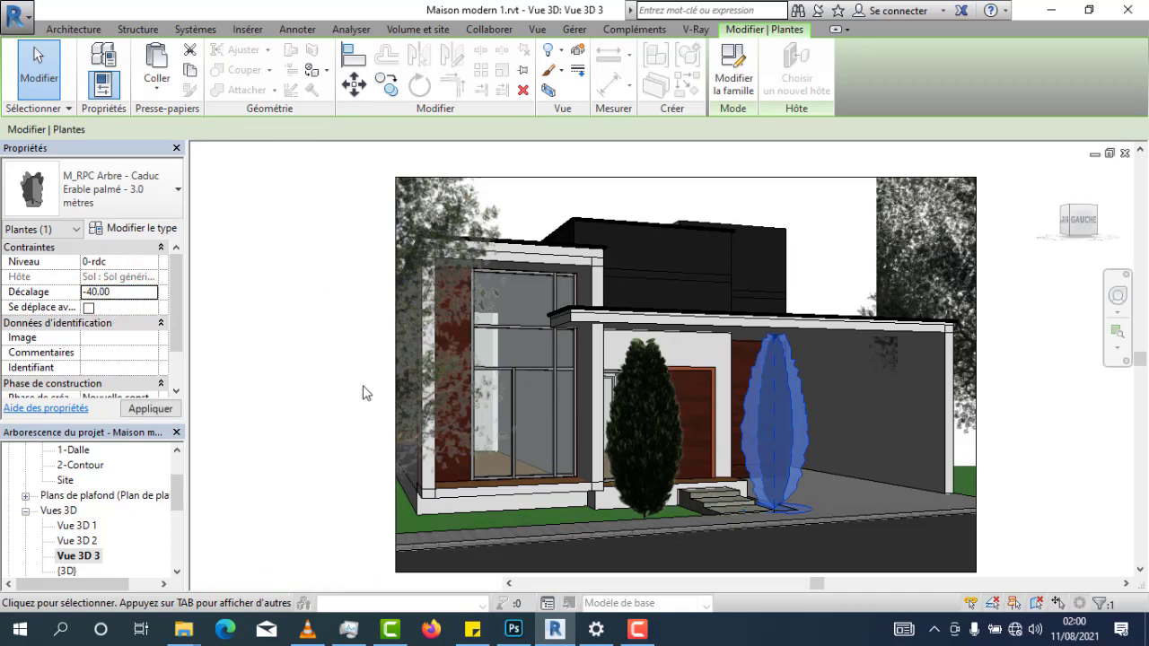
click(598, 516)
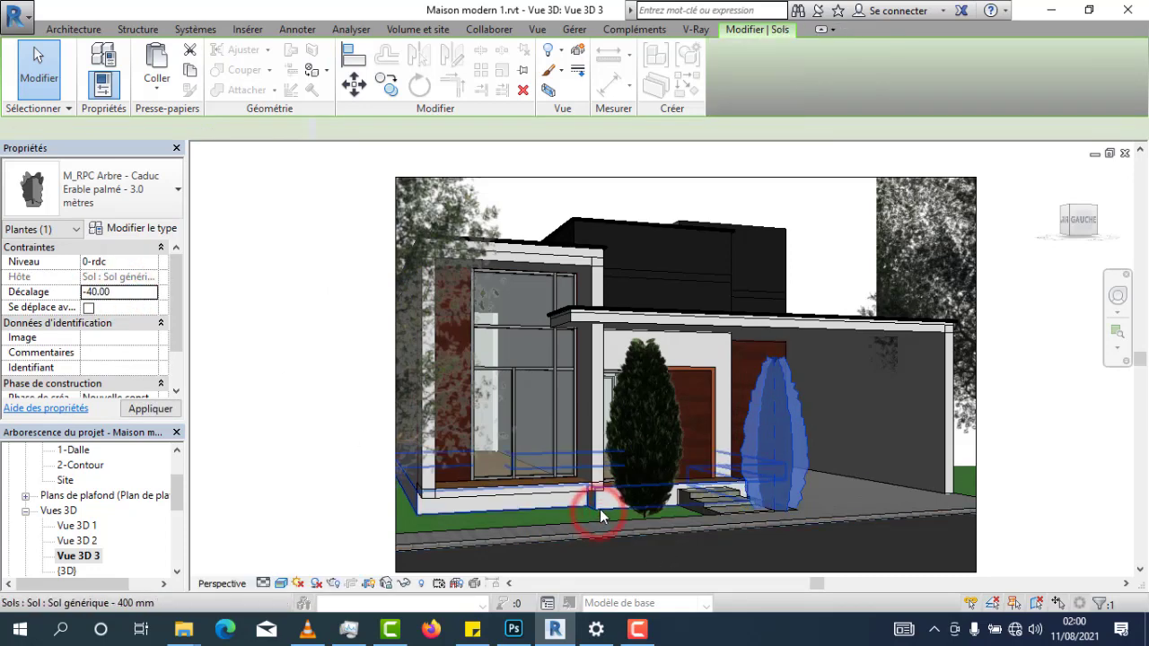
drag(177, 290, 177, 335)
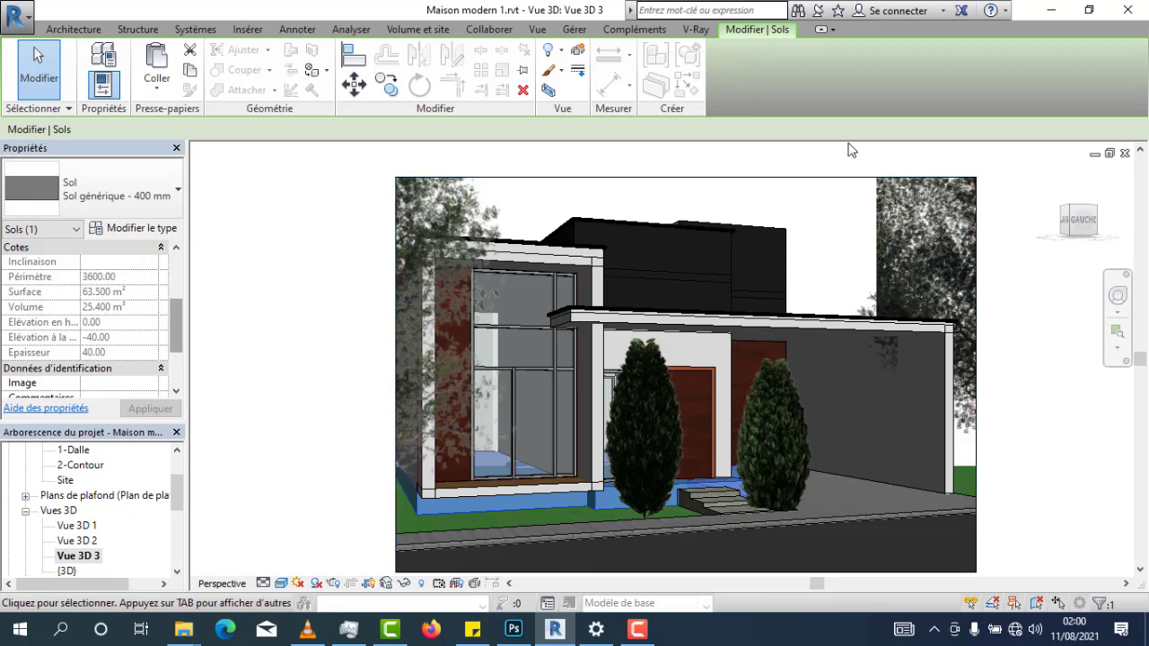
click(239, 310)
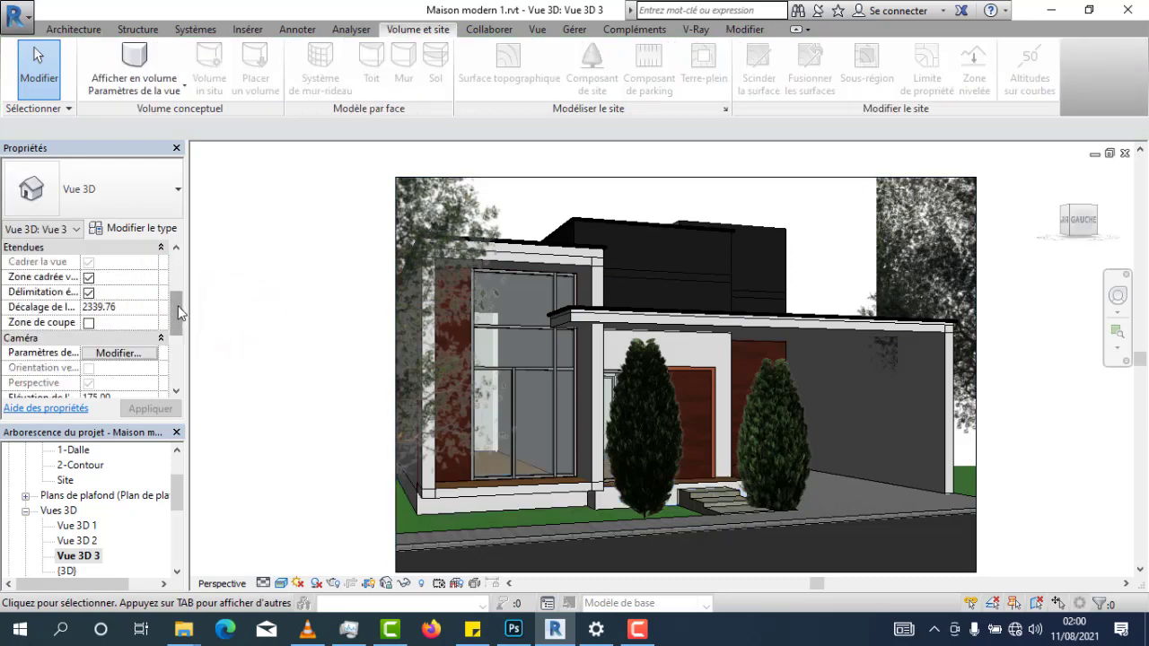
Set the far clip offset of Vue 3D 3 to 3000.00
mouse_move(178, 307)
mouse_down()
mouse_move(182, 358)
mouse_move(182, 309)
mouse_up()
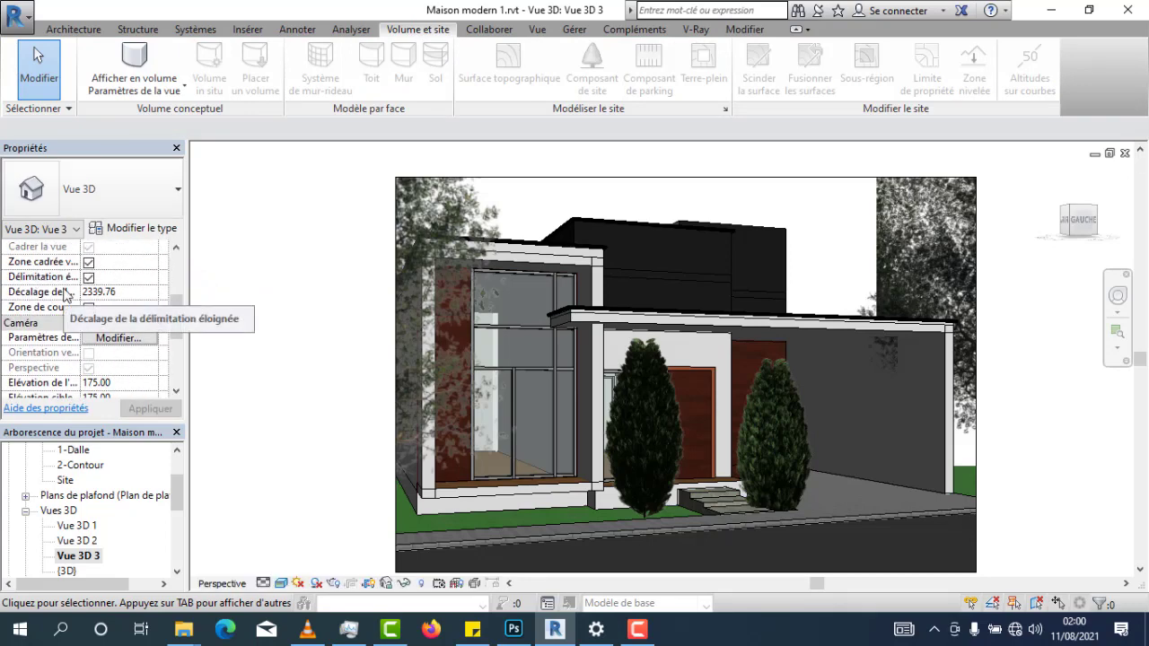
click(143, 299)
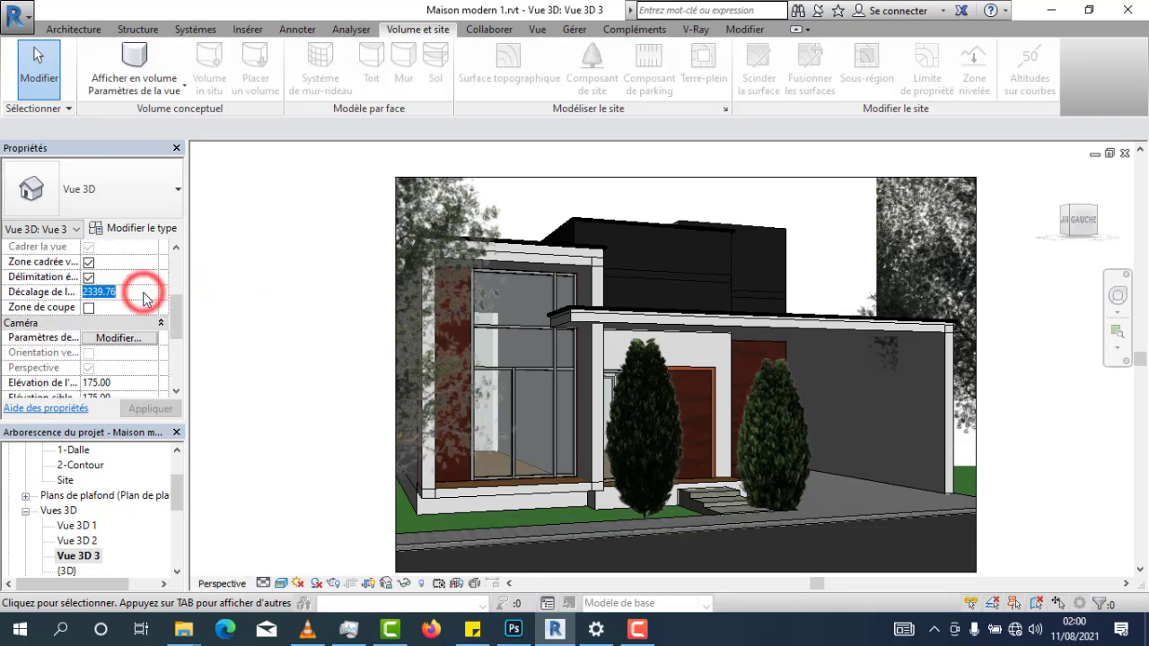
text(3000.00)
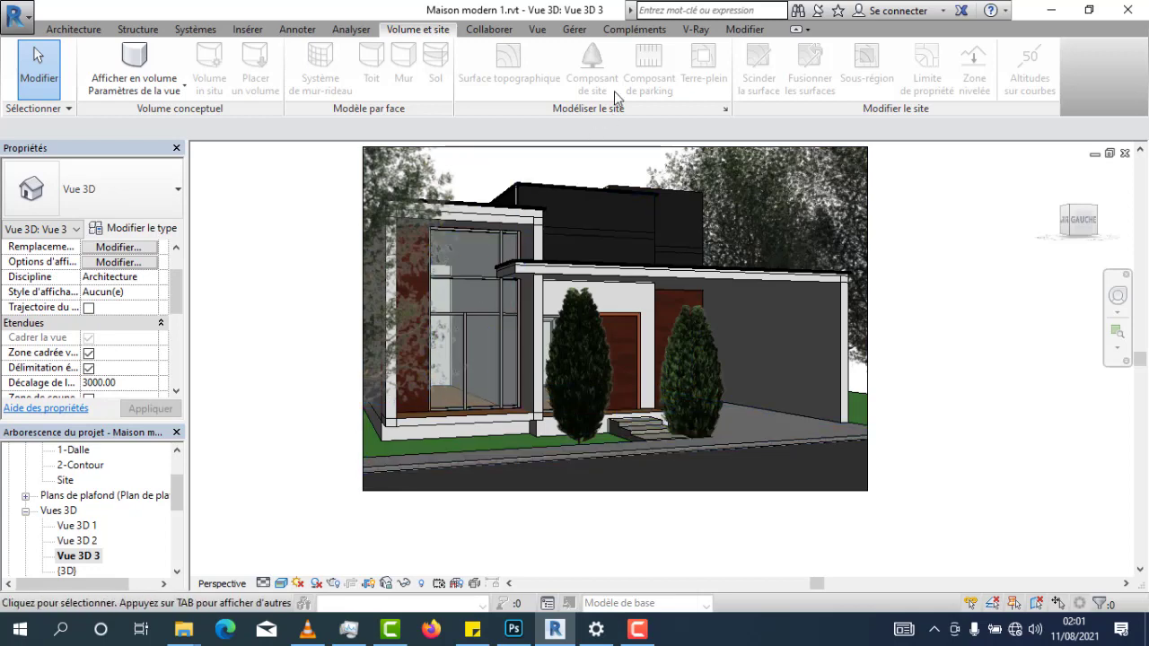
Render the Vue 3D 3 perspective with the quality set to Qualité optimale
click(538, 29)
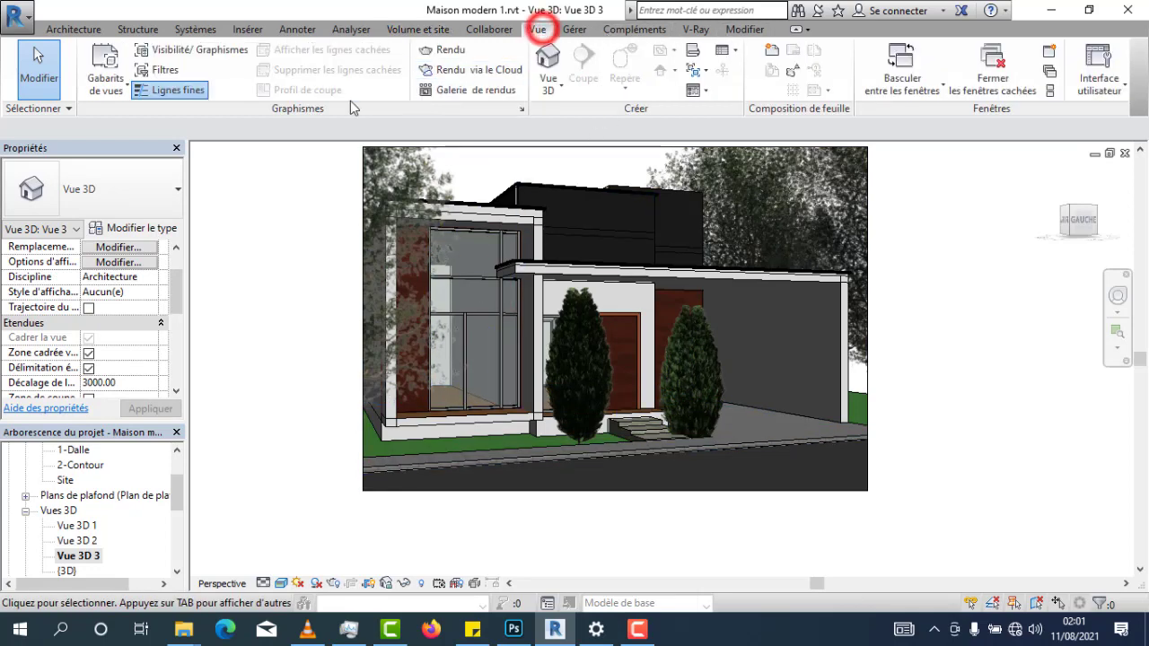
click(449, 49)
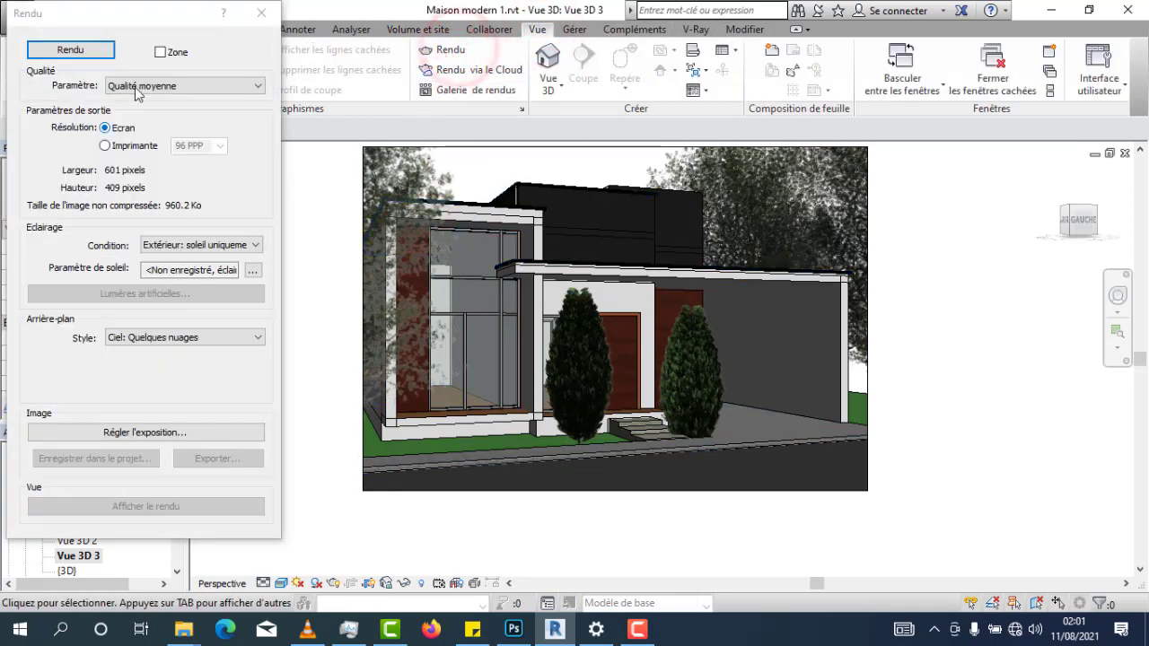
click(204, 85)
click(149, 134)
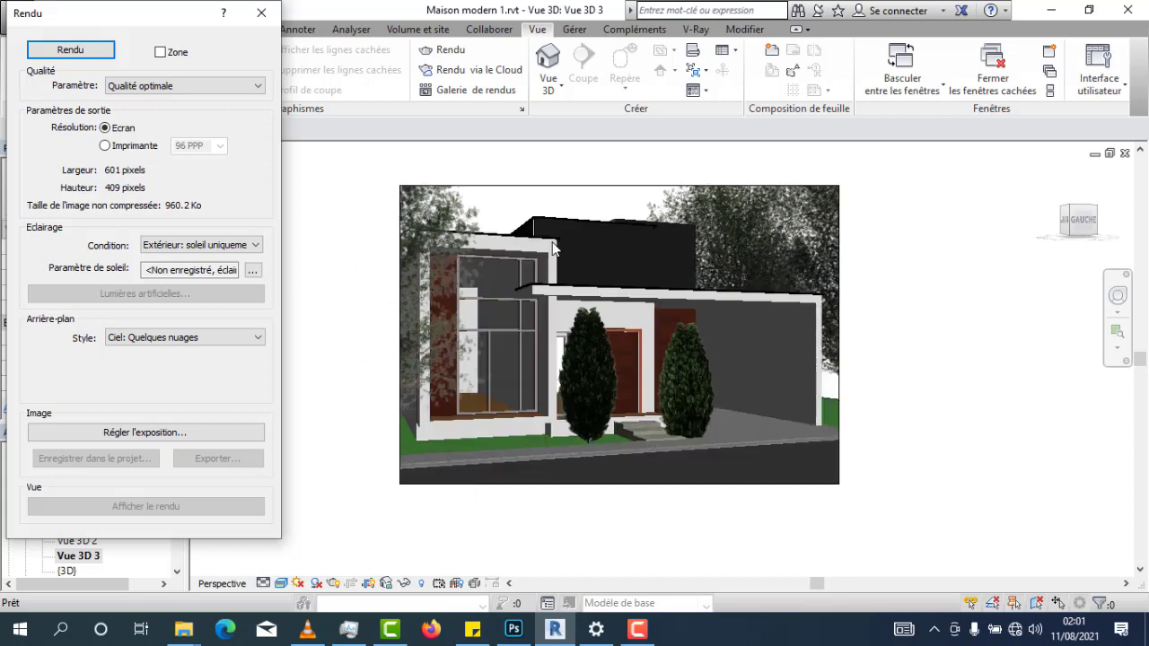
scroll(566, 215, up, 1)
click(70, 49)
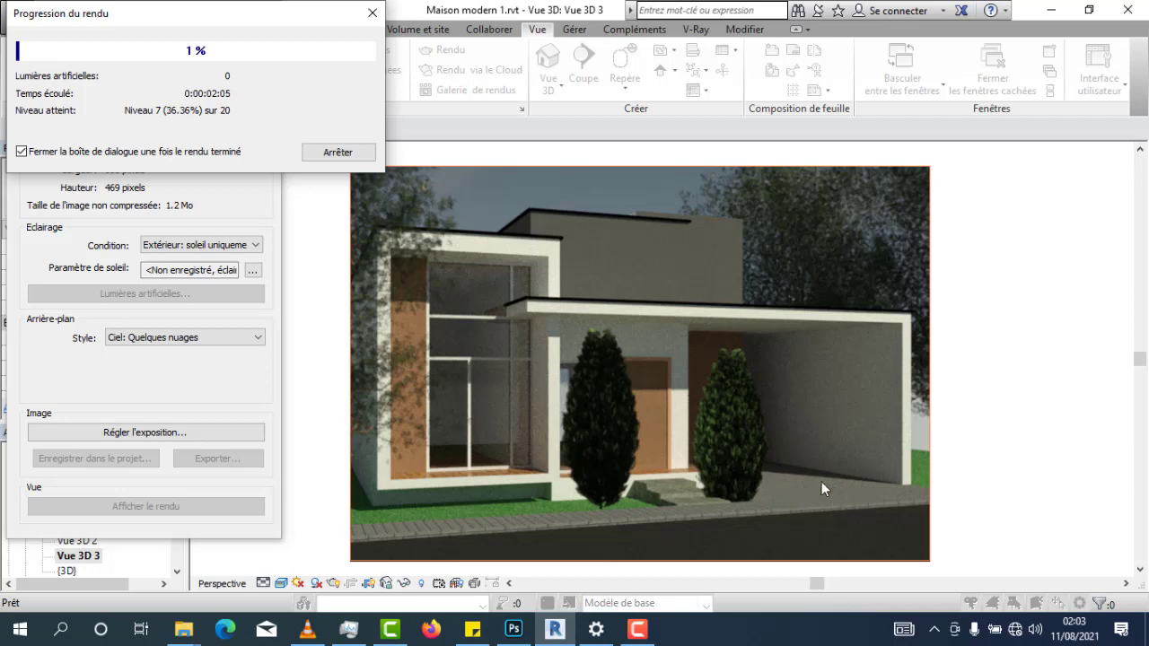
Stop the running render, confirm the interruption and close the render settings
click(341, 151)
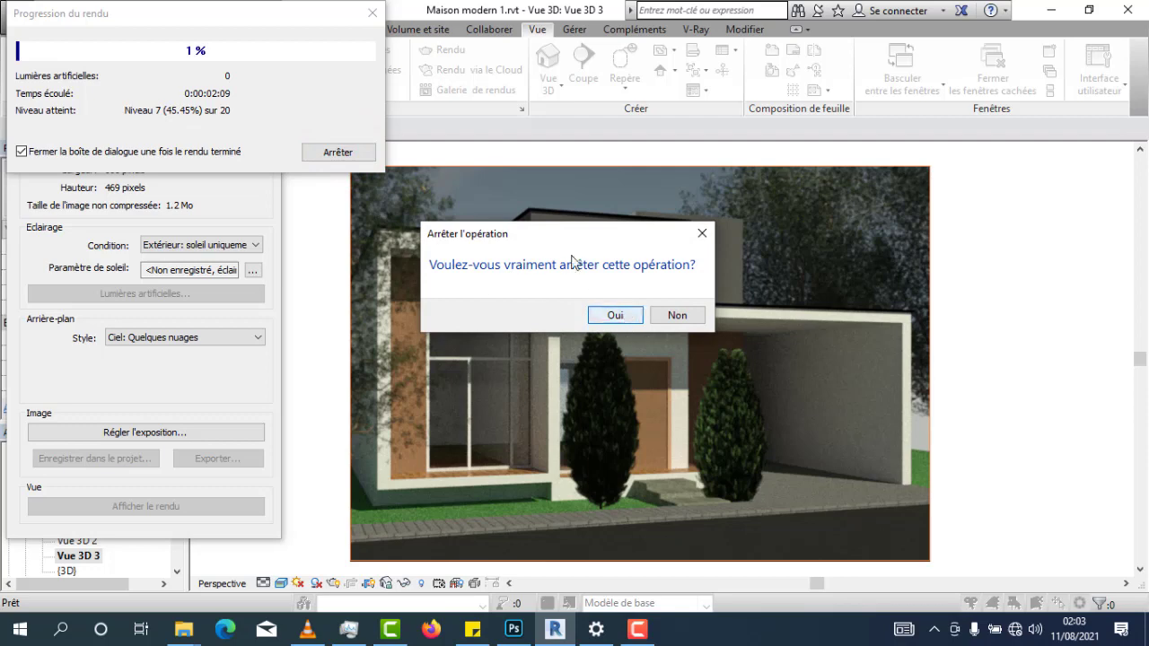
click(628, 315)
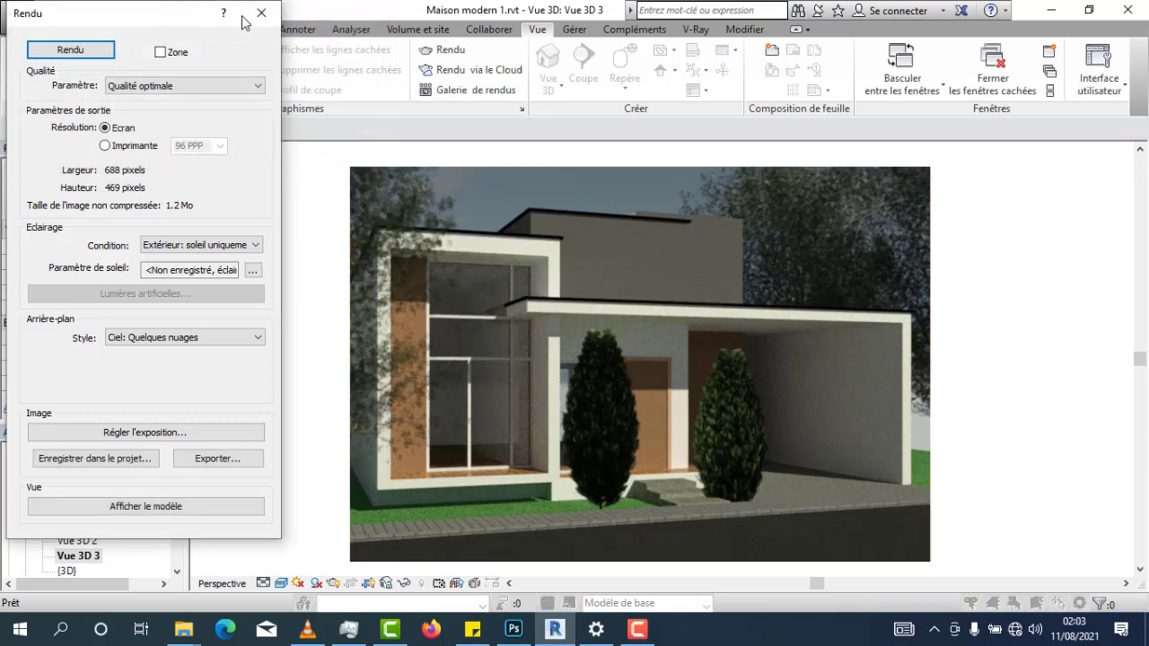
click(262, 13)
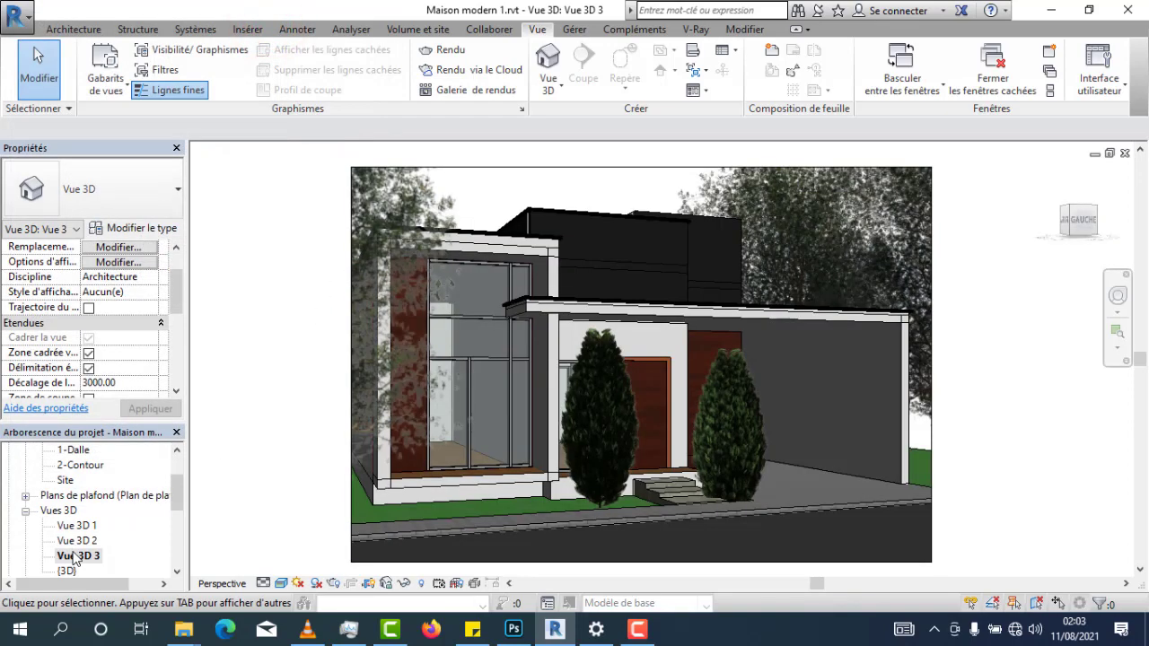
Open the {3D} view and choose the Aubépine - 7.4 mètres type for a new site component
double_click(67, 571)
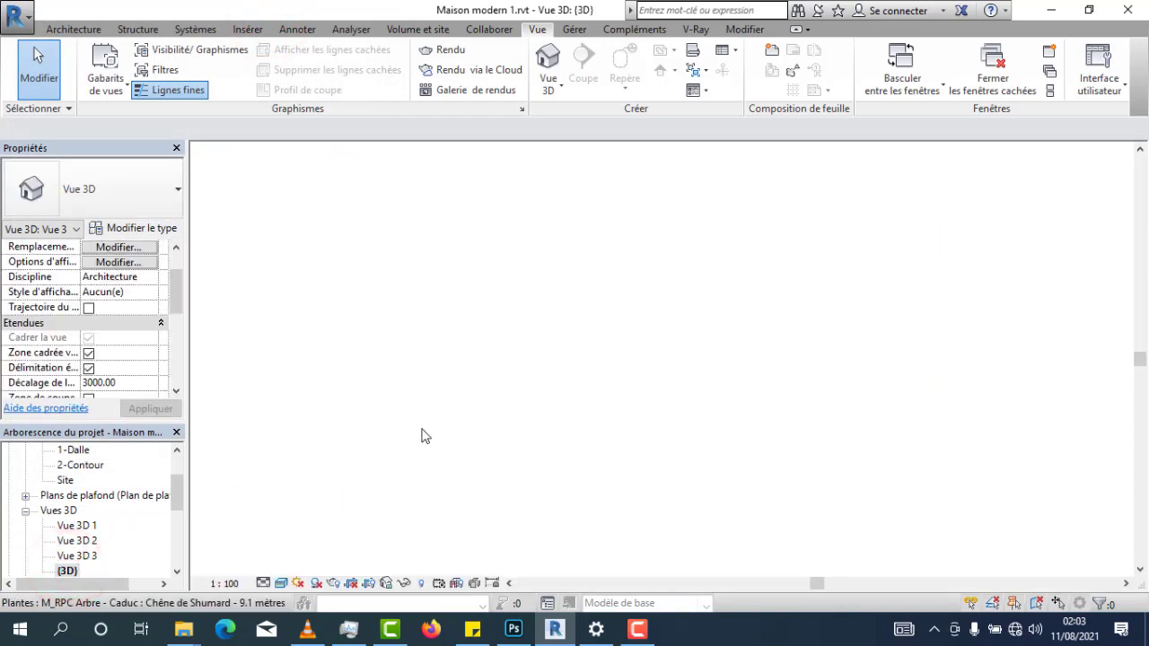
scroll(765, 375, up, 3)
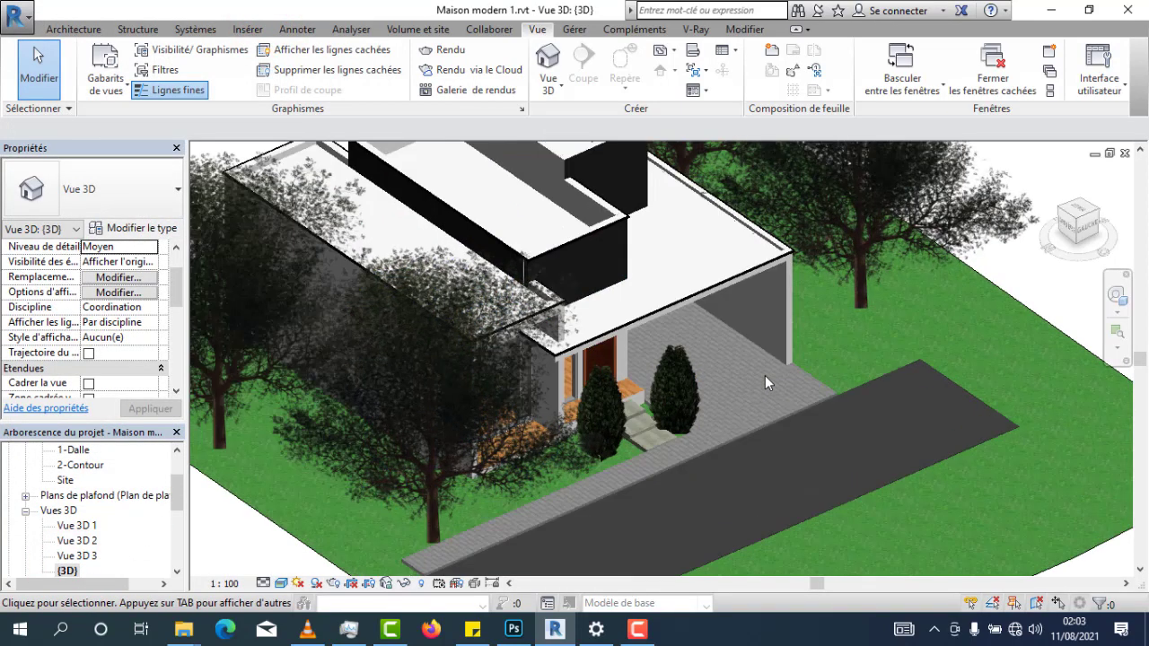
scroll(765, 375, up, 1)
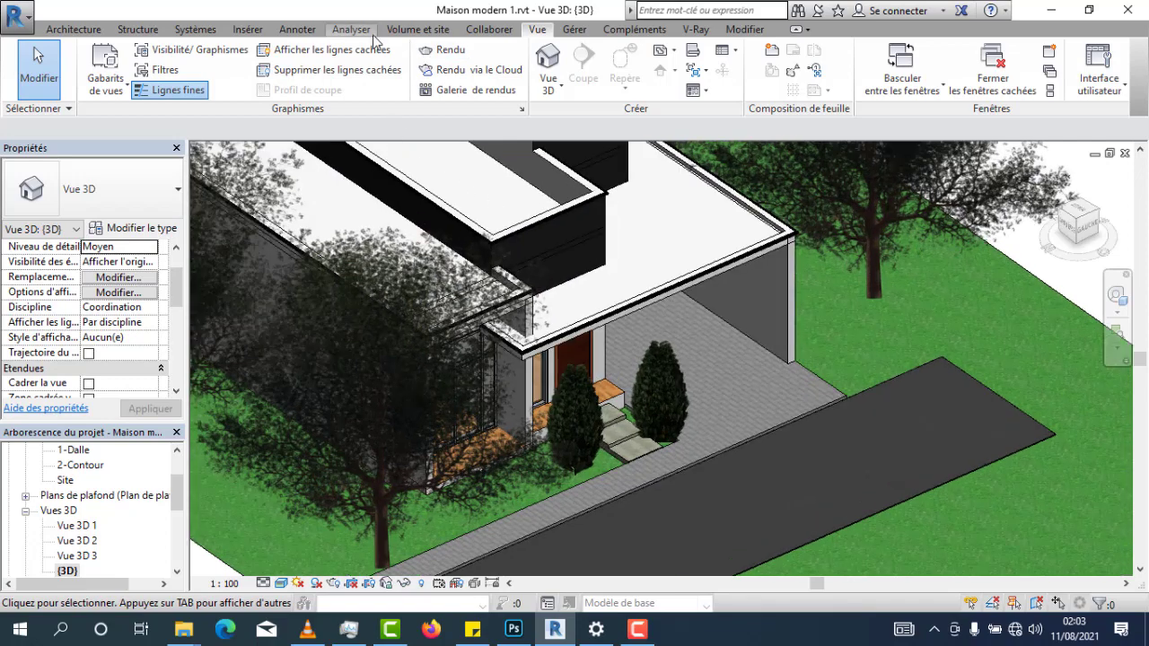
click(418, 29)
click(588, 67)
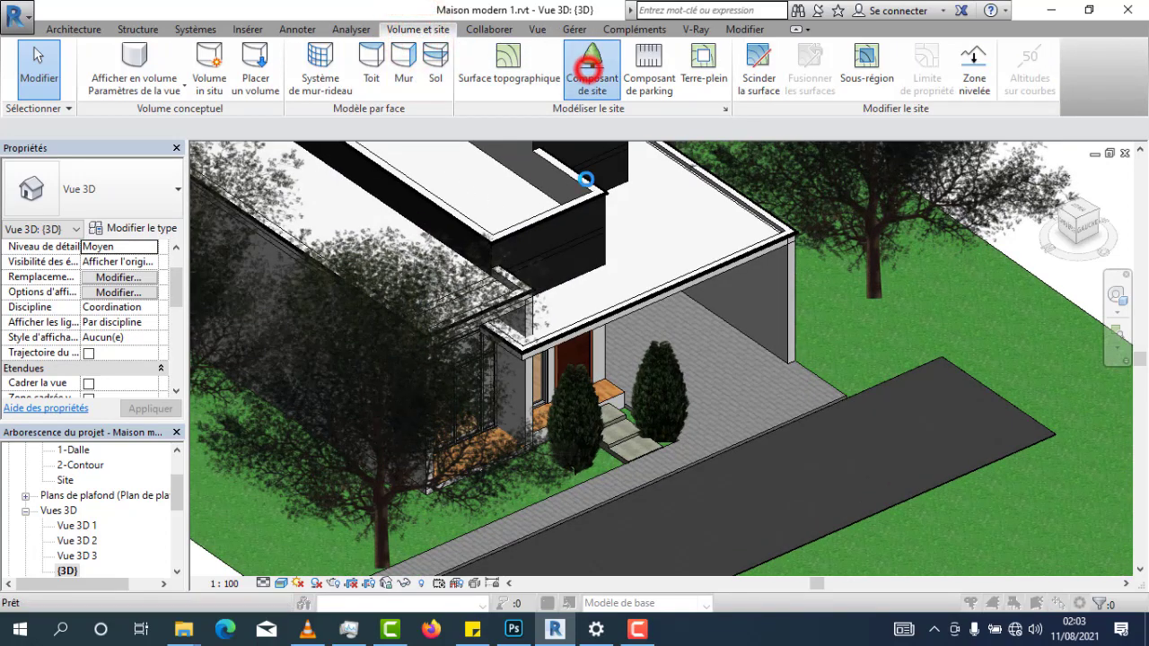
click(731, 150)
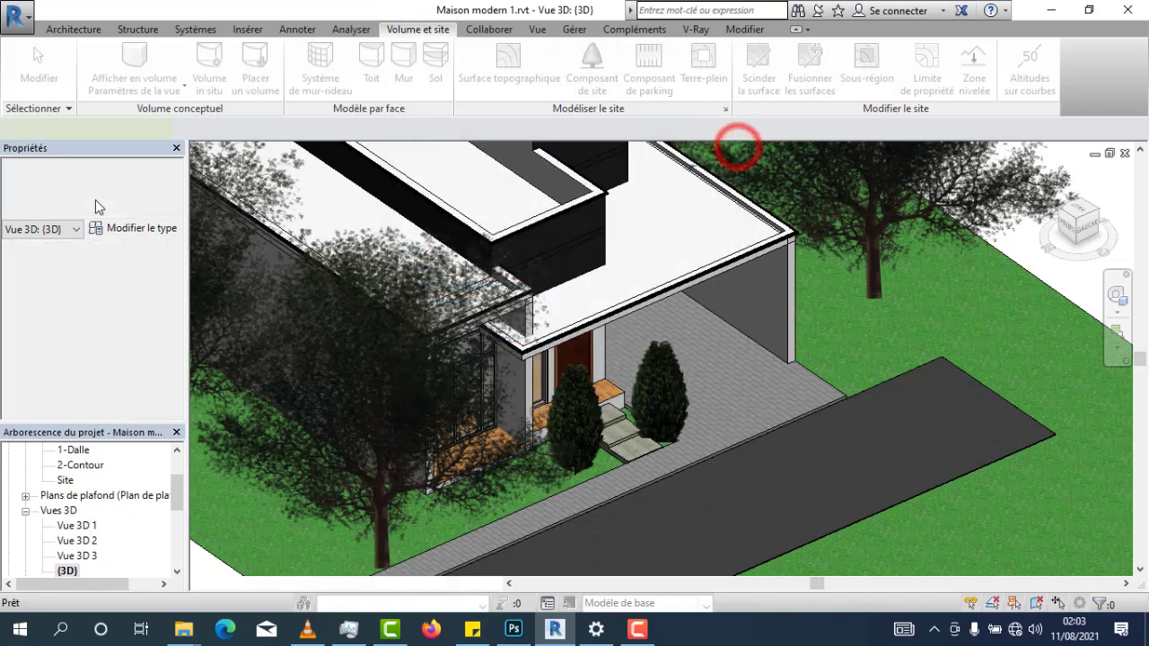
click(99, 207)
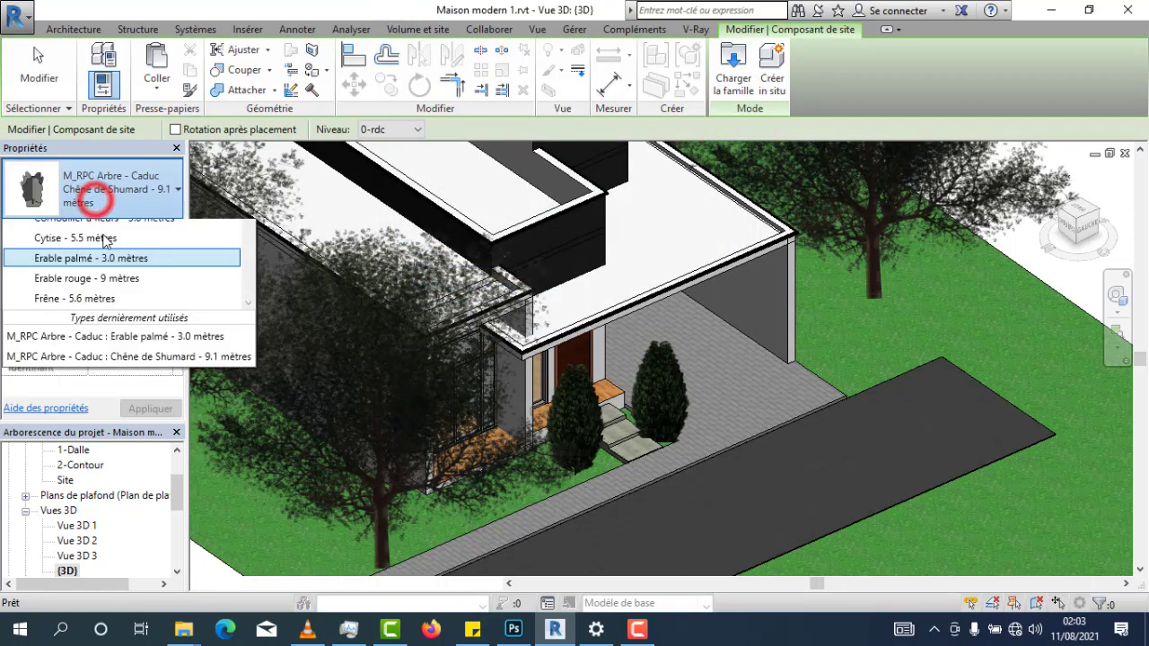
scroll(104, 306, down, 2)
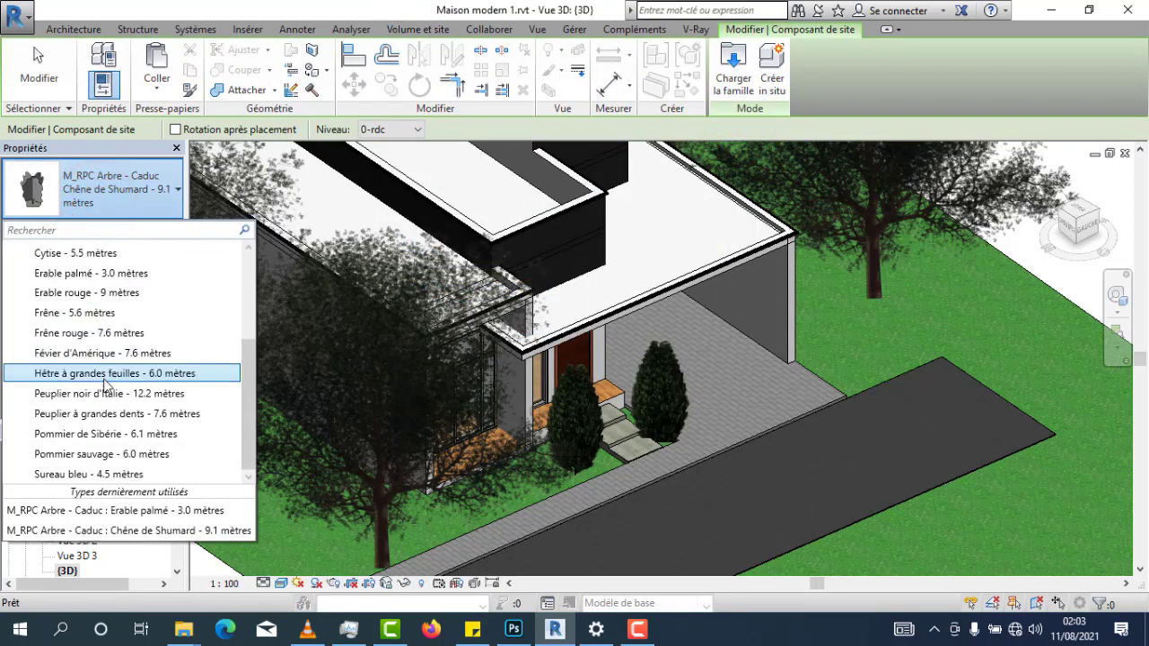
scroll(85, 332, up, 3)
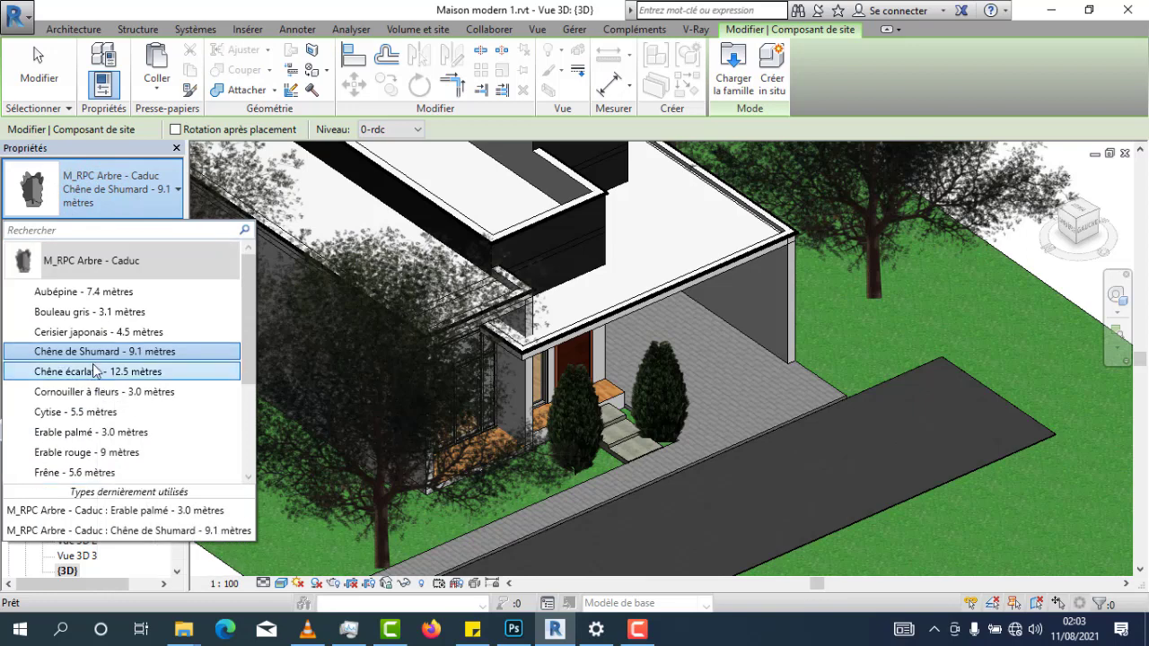
click(110, 295)
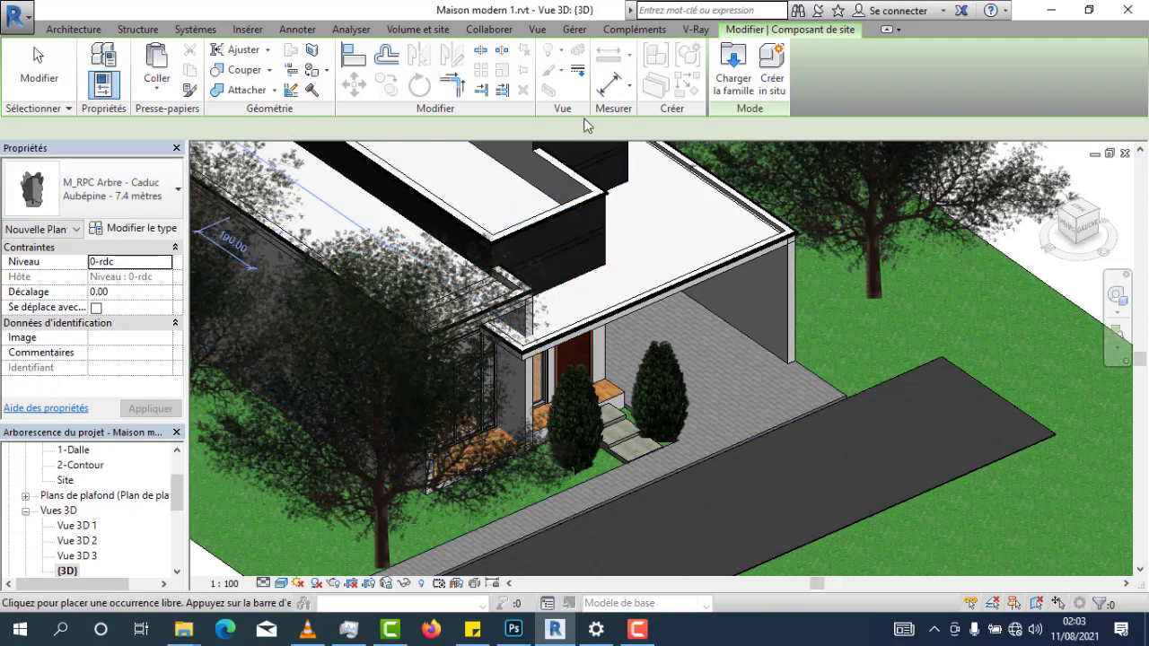
Open the Site plan and place an Aubépine - 7.4 mètres tree in front of the house, just south of the Erable palmé trees
double_click(66, 482)
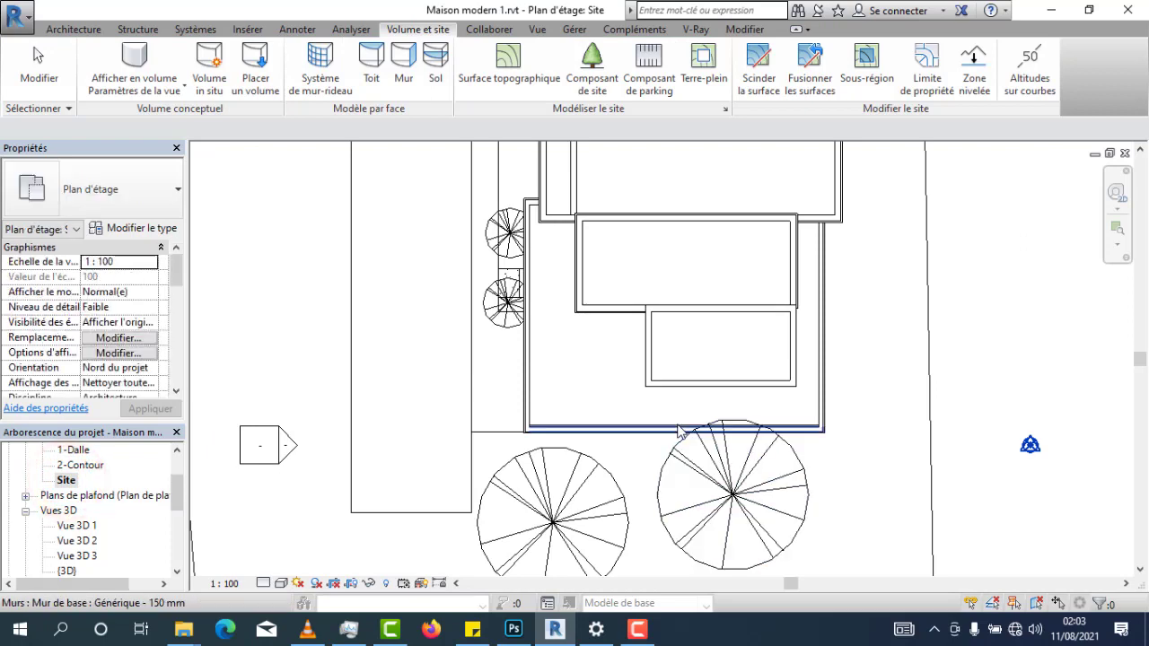
middle_drag(579, 356, 573, 348)
click(574, 63)
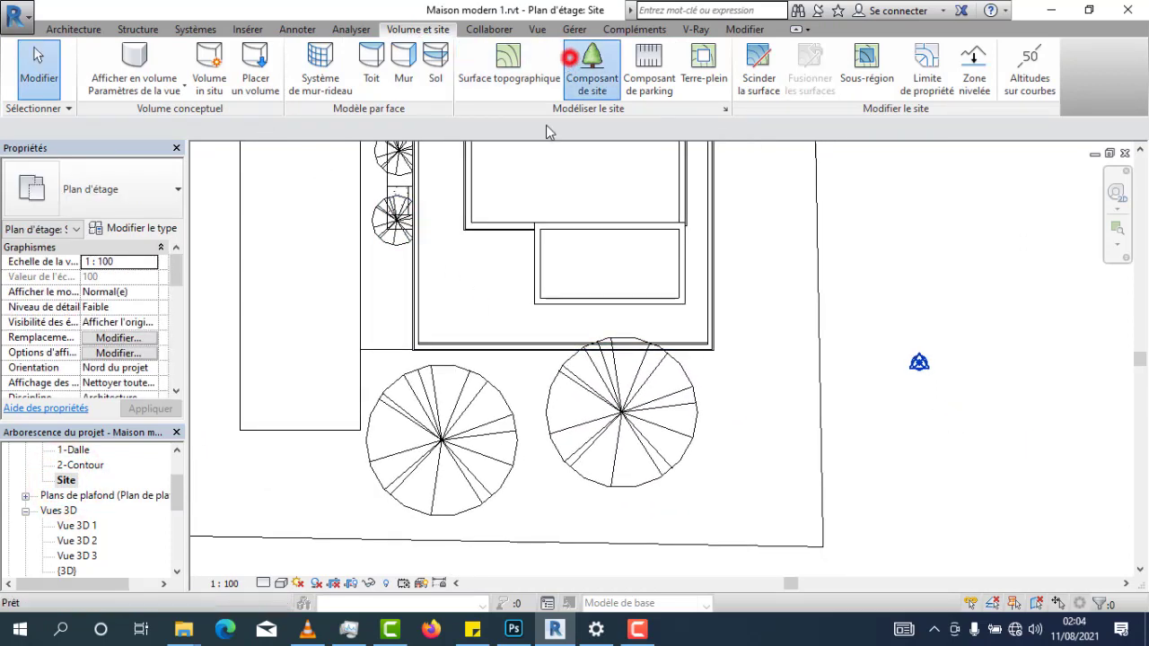
scroll(394, 288, up, 2)
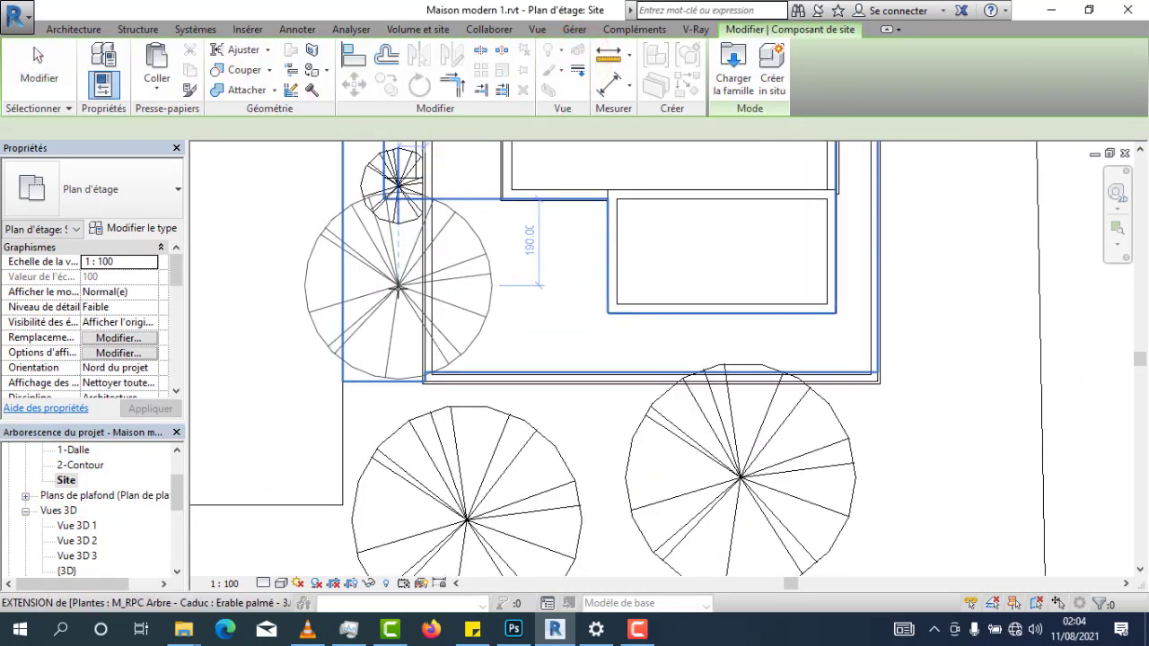
click(379, 293)
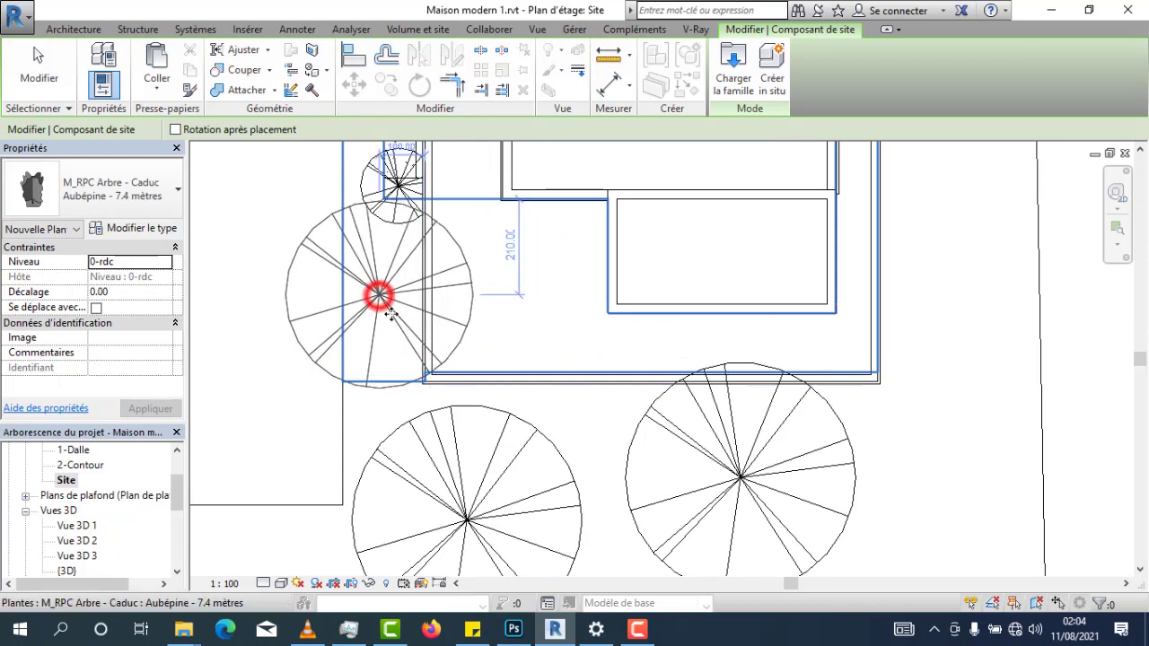
right_click(327, 300)
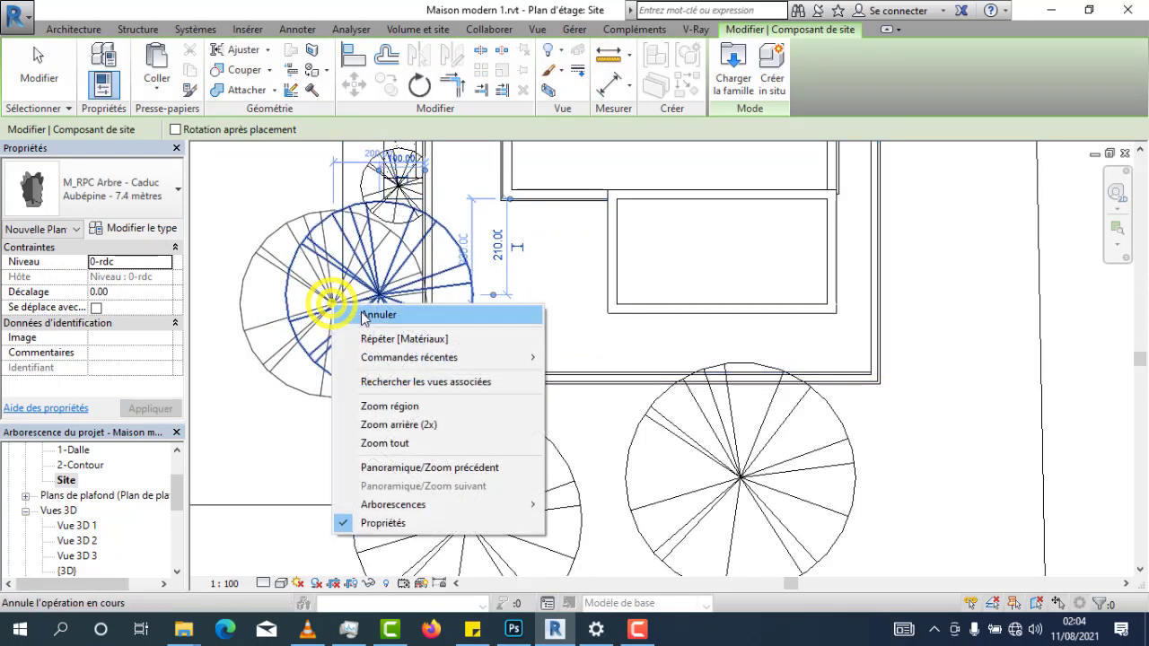
End the tree placement and move the new Aubépine tree east onto the paved carport area beside the house entrance
click(362, 312)
right_click(380, 296)
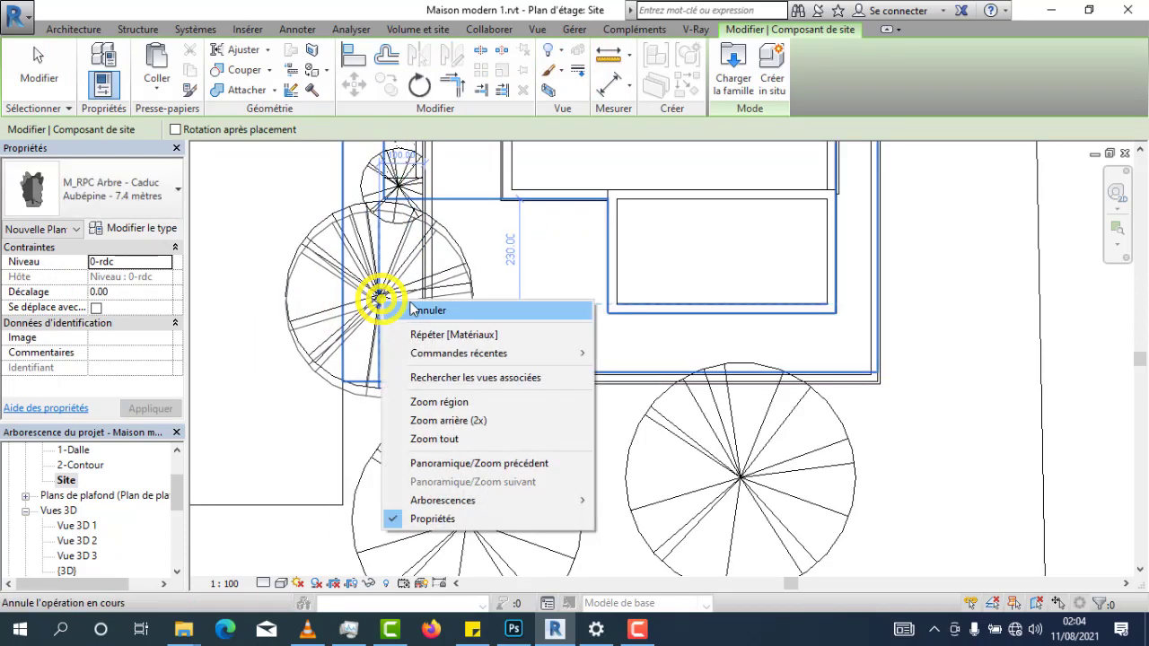
click(412, 303)
click(381, 294)
drag(382, 293, 447, 291)
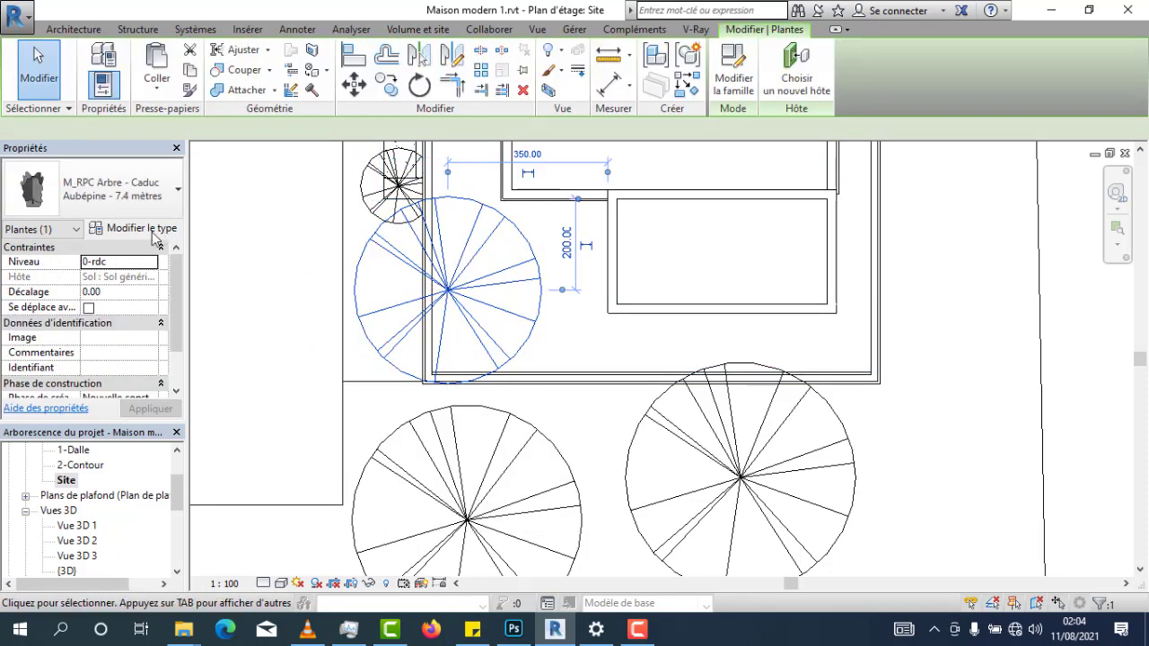
In the {3D} view, duplicate the carport tree's type as voiture and set its height (Hauteur) to 160
double_click(67, 570)
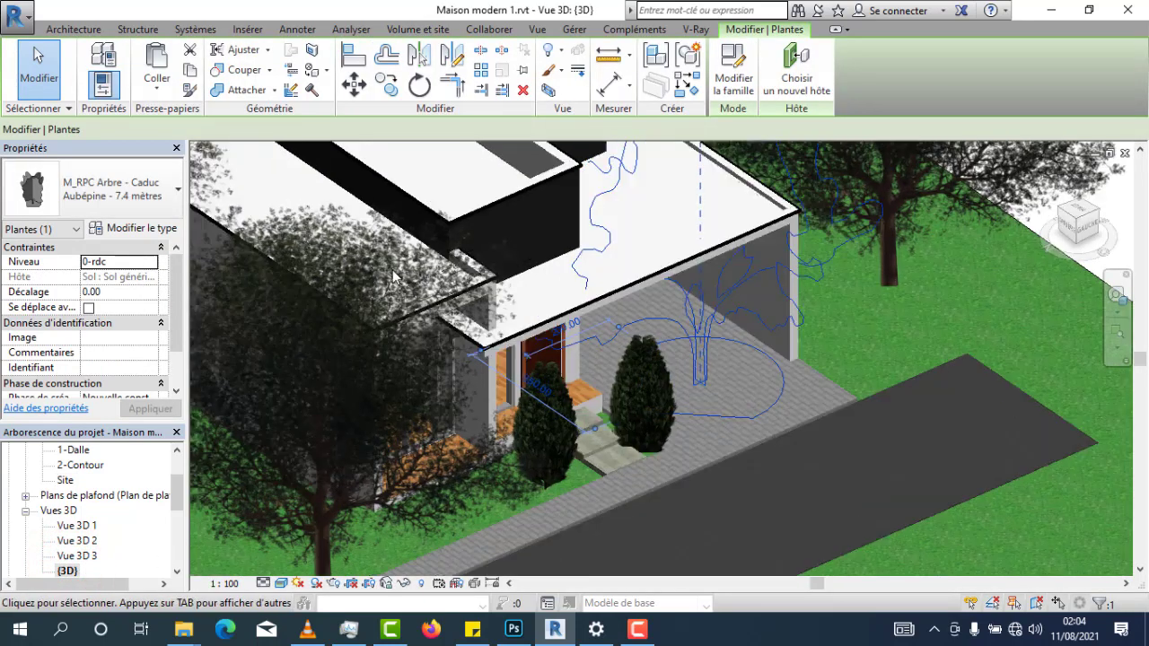
click(144, 227)
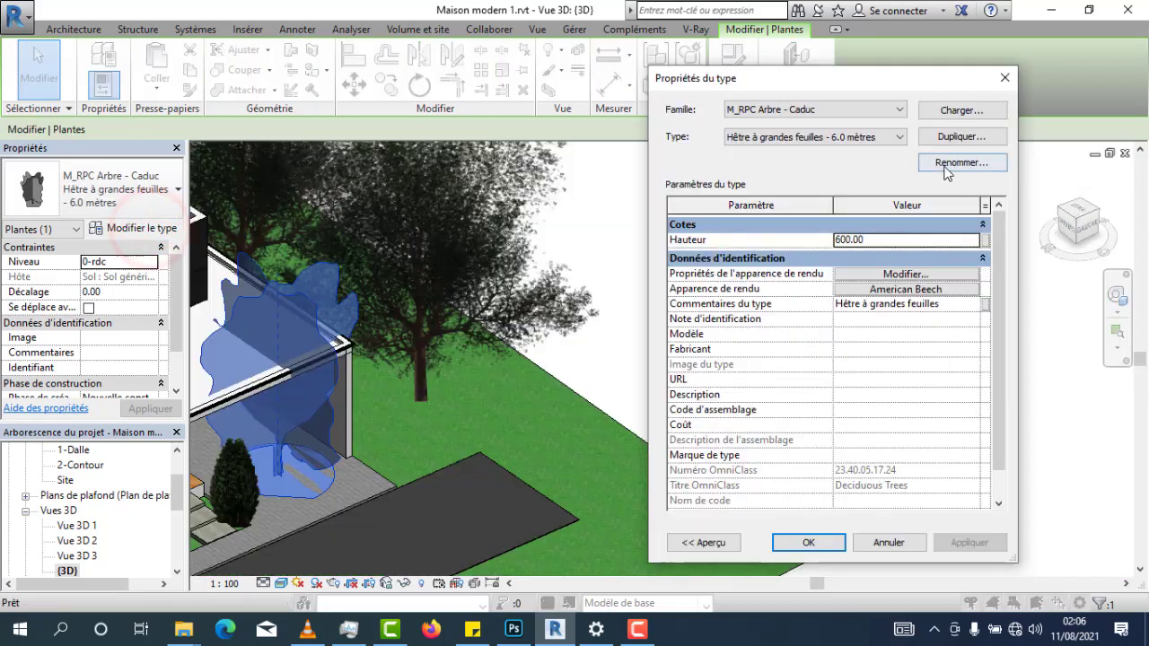
click(950, 141)
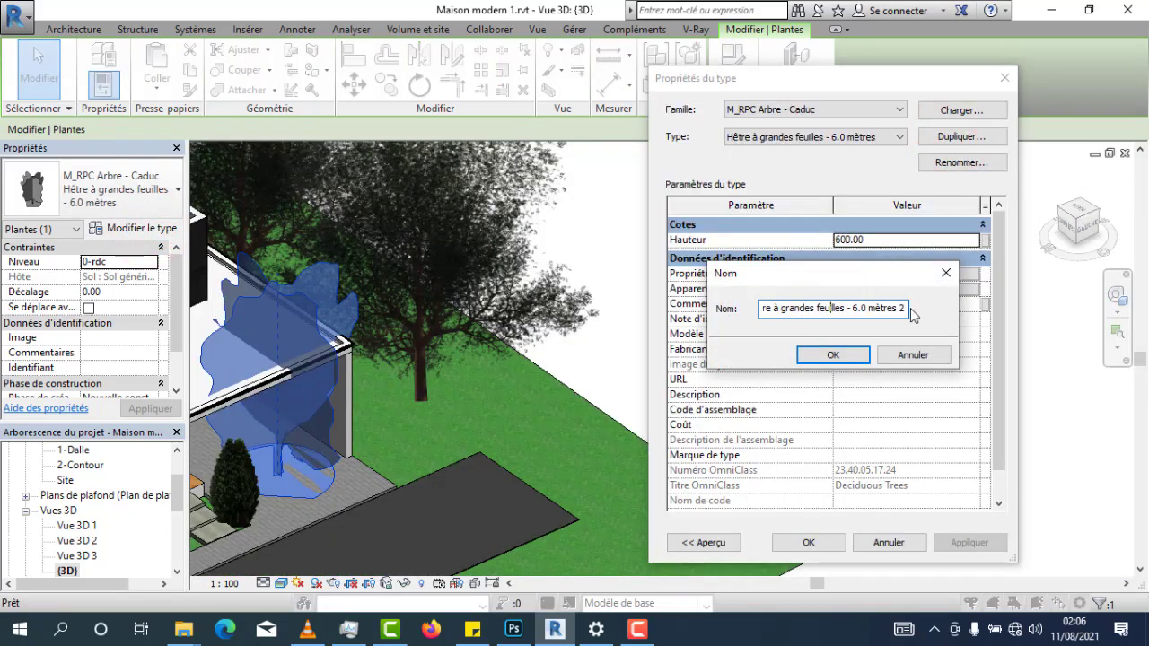
drag(907, 308, 675, 305)
text(voiture)
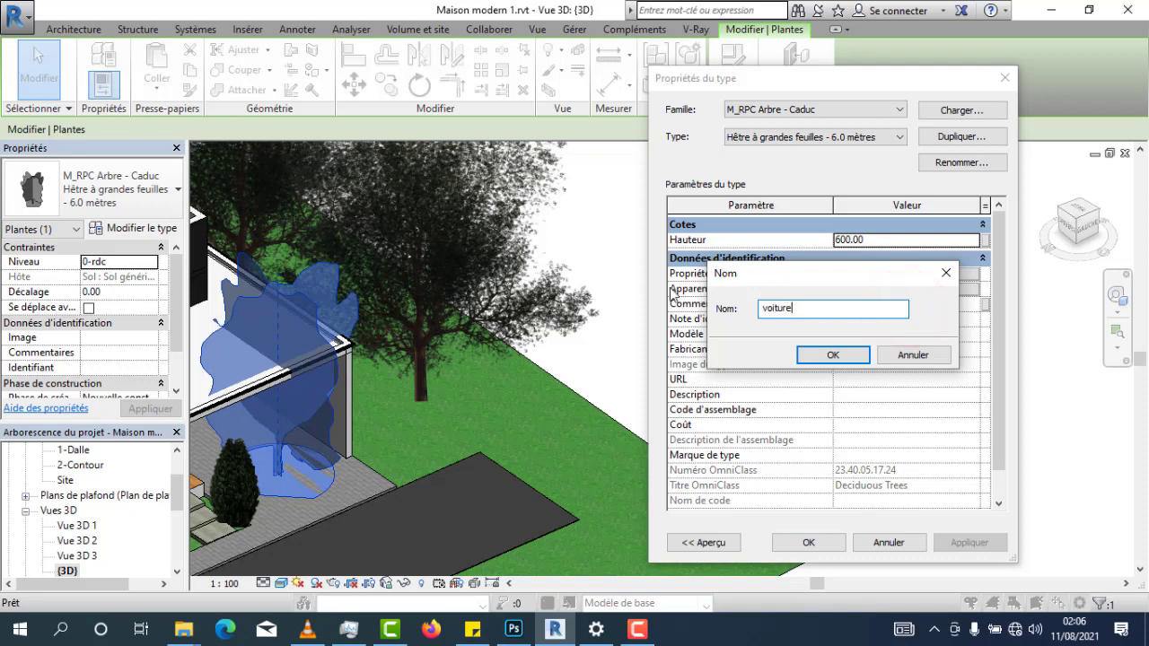
double_click(825, 239)
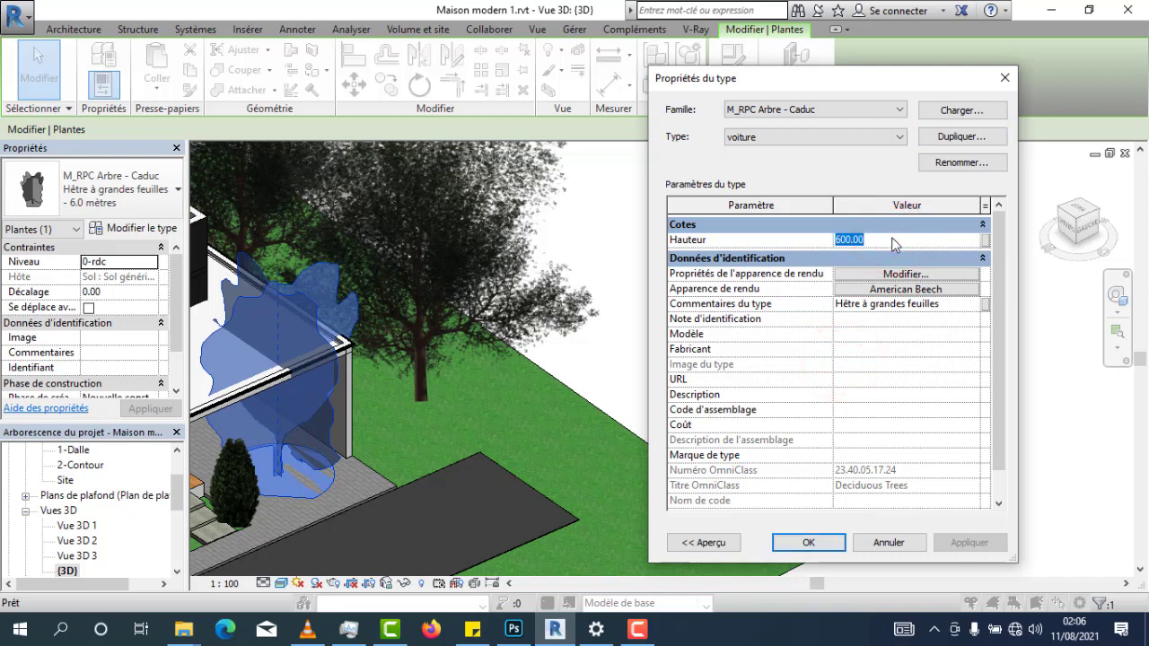
text(160)
Set the voiture type's render appearance to VW Beetle [4] from the Auto_Economy/Midsize class and apply the type changes
click(928, 290)
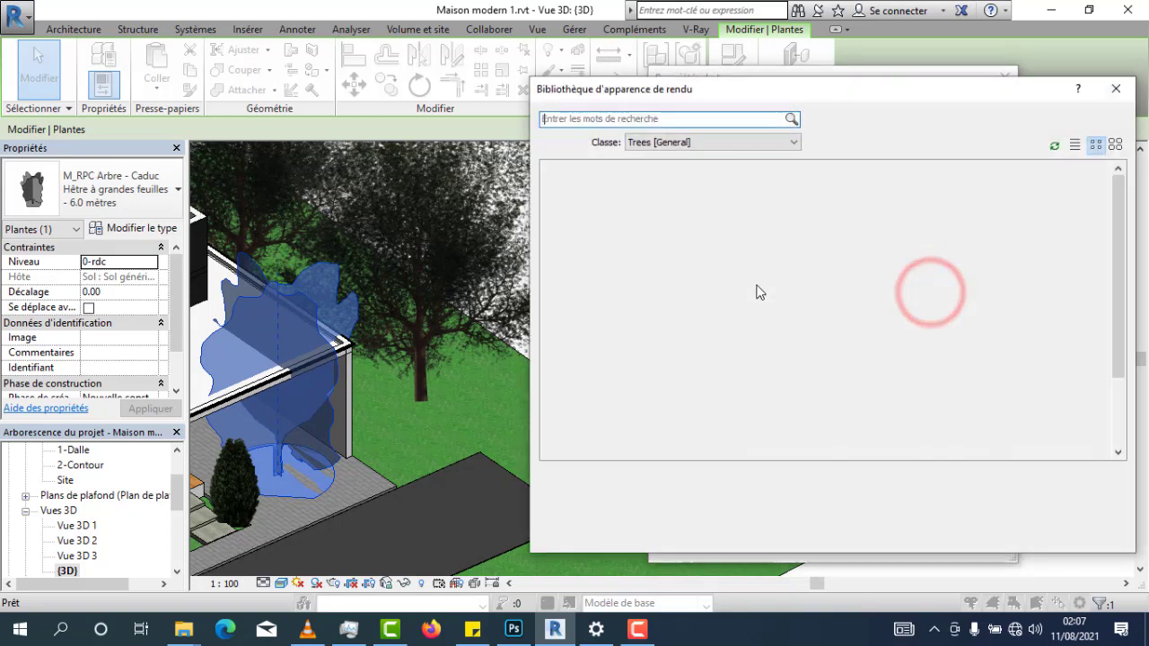
click(720, 142)
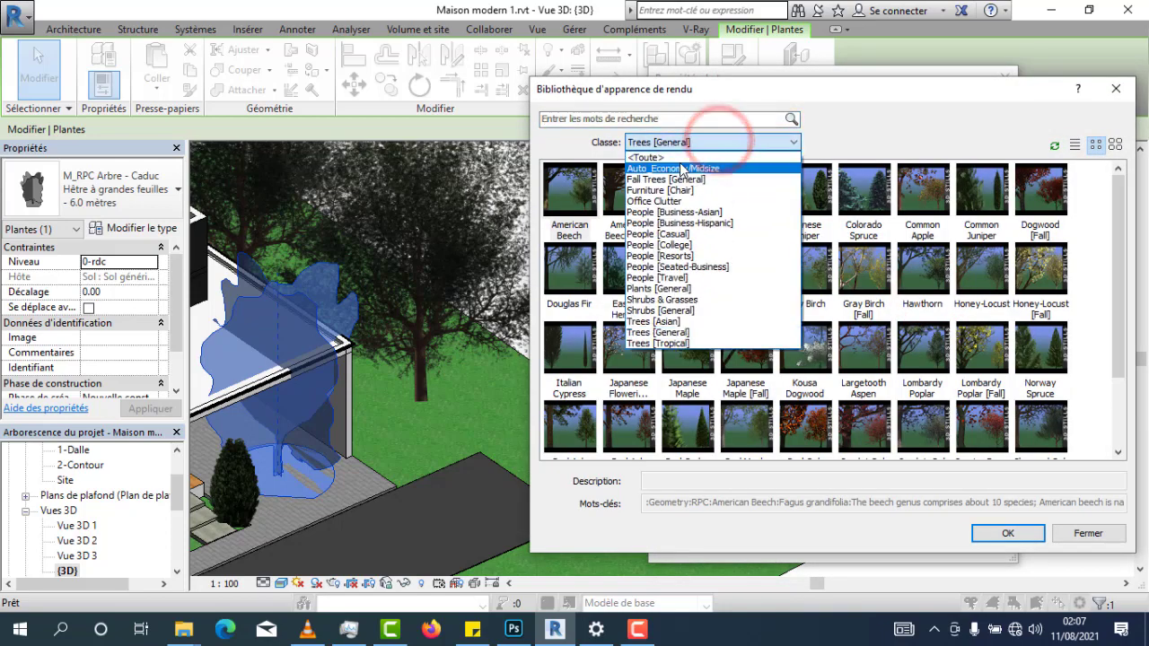
click(691, 169)
double_click(584, 186)
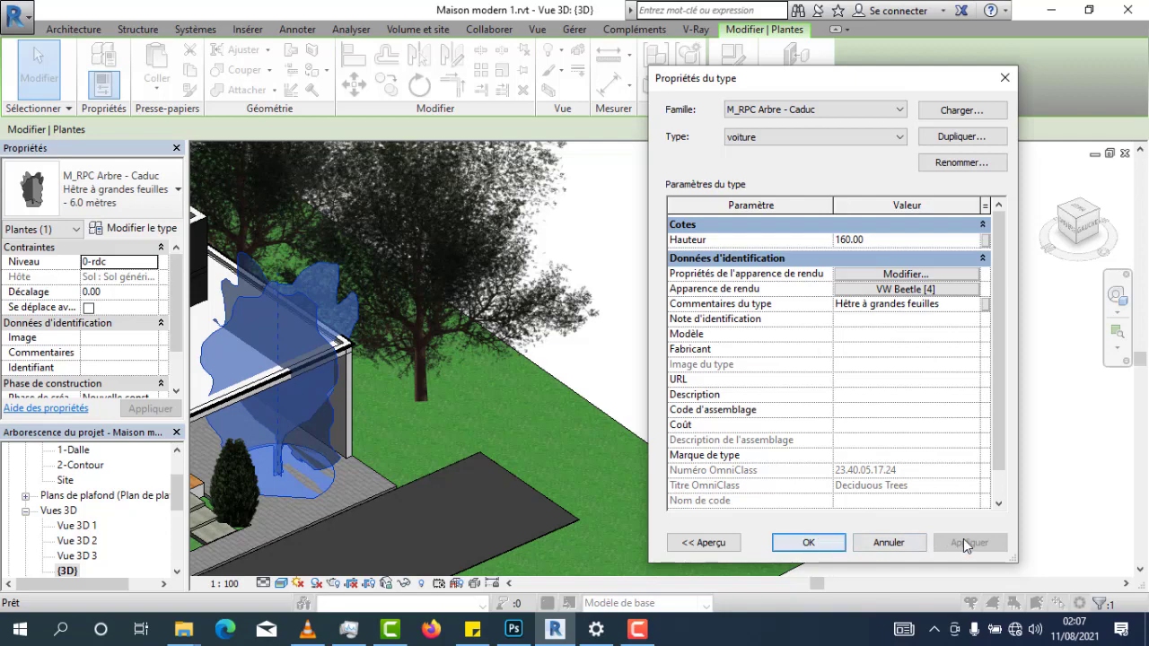
click(837, 544)
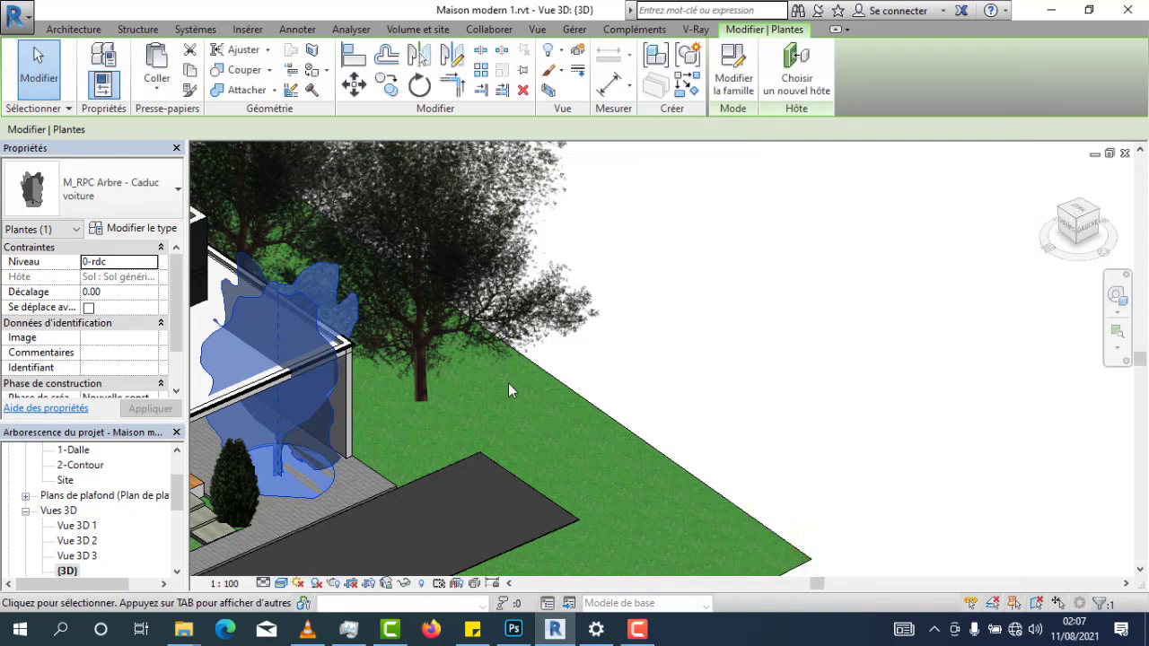
Rotate the car about a quarter turn so that its front faces the driveway
scroll(509, 383, down, 2)
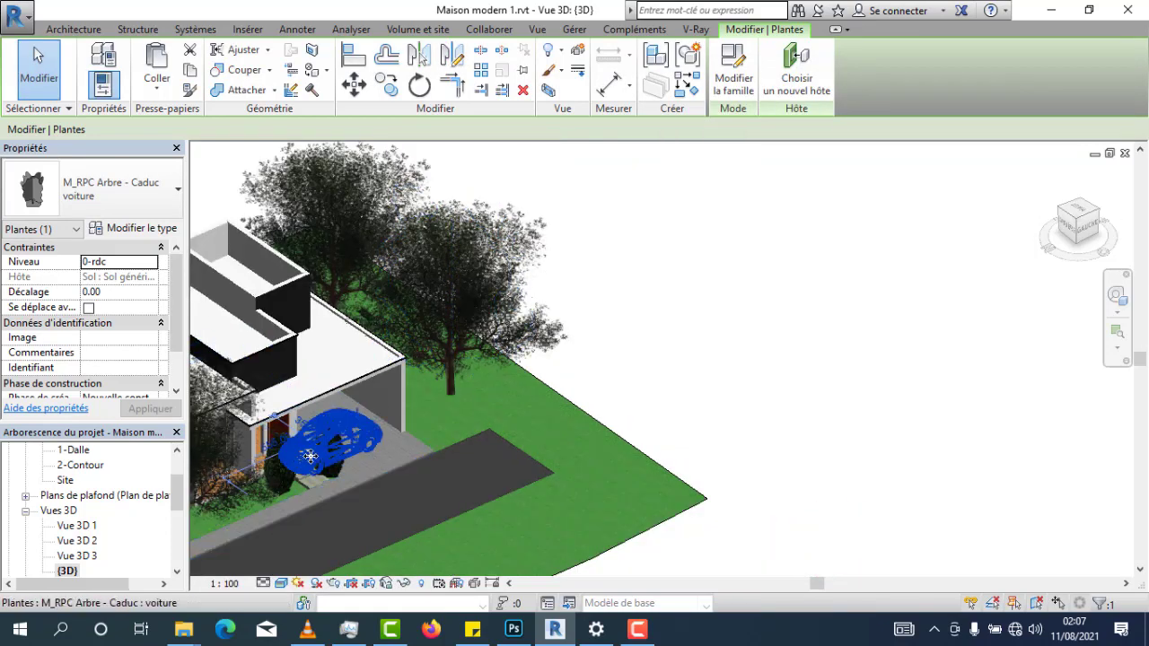
scroll(348, 437, up, 1)
scroll(348, 437, up, 1)
scroll(354, 437, up, 2)
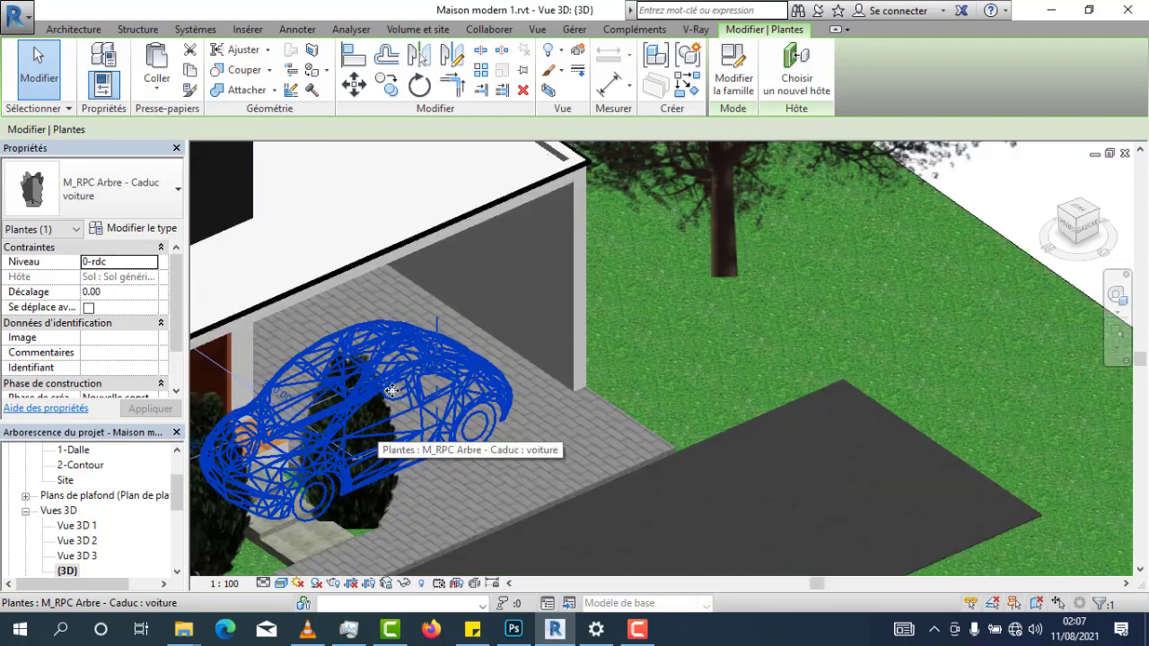
click(419, 85)
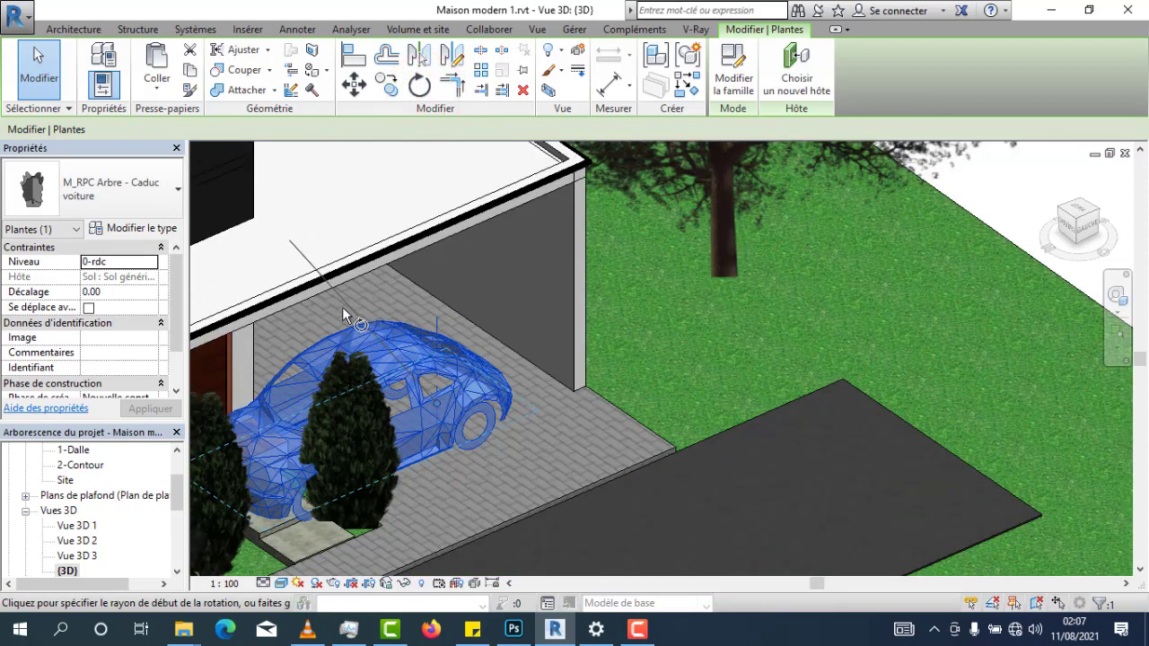
click(313, 313)
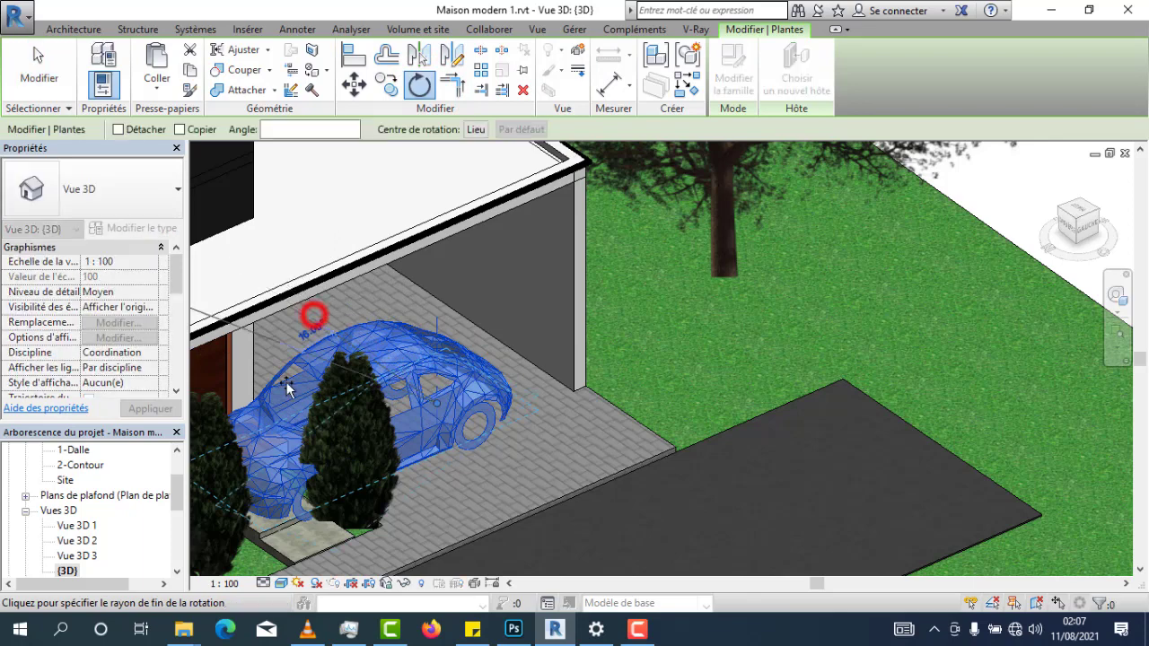
click(272, 472)
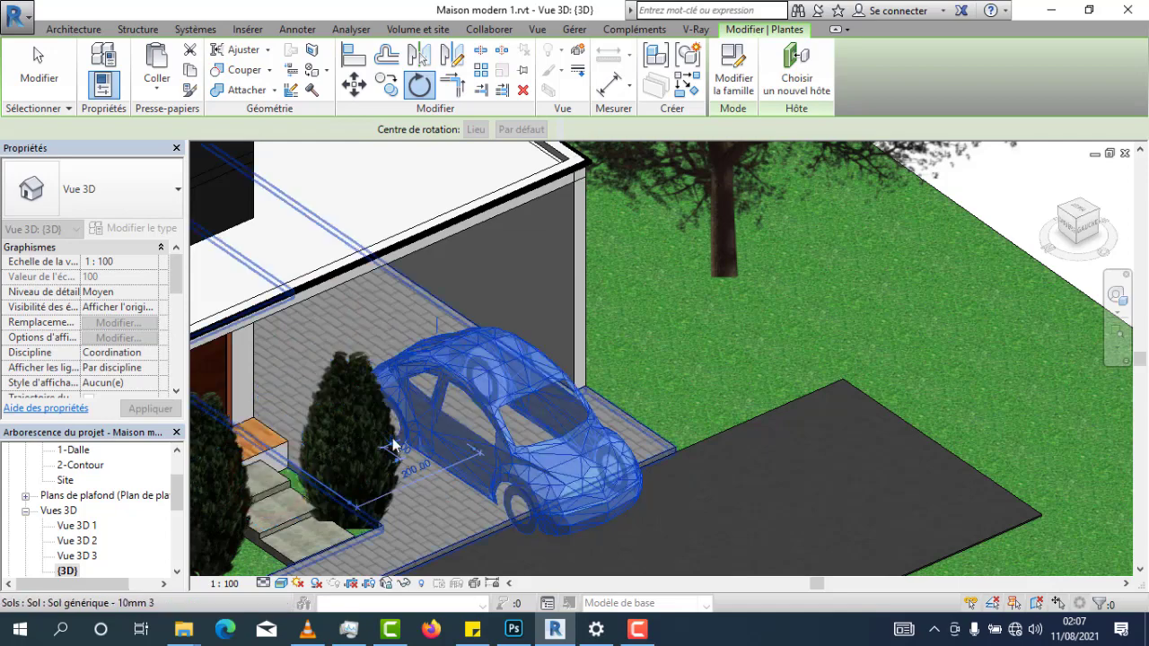
Move the car back under the carport roof and deselect it
drag(507, 429, 378, 343)
click(668, 344)
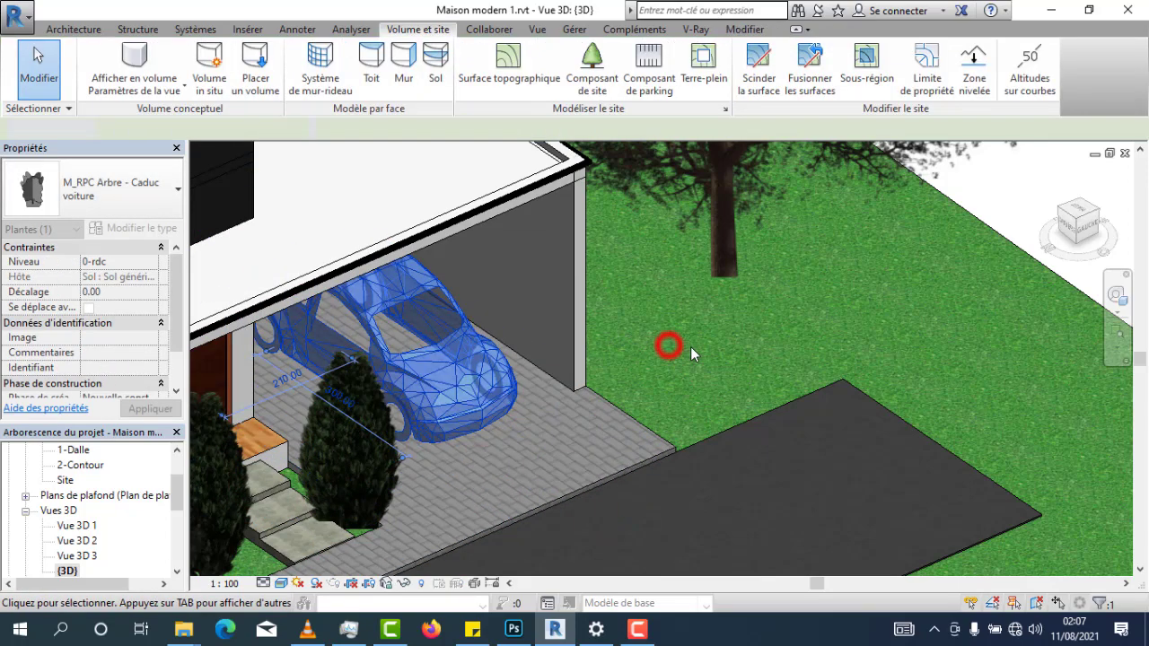
scroll(692, 347, down, 3)
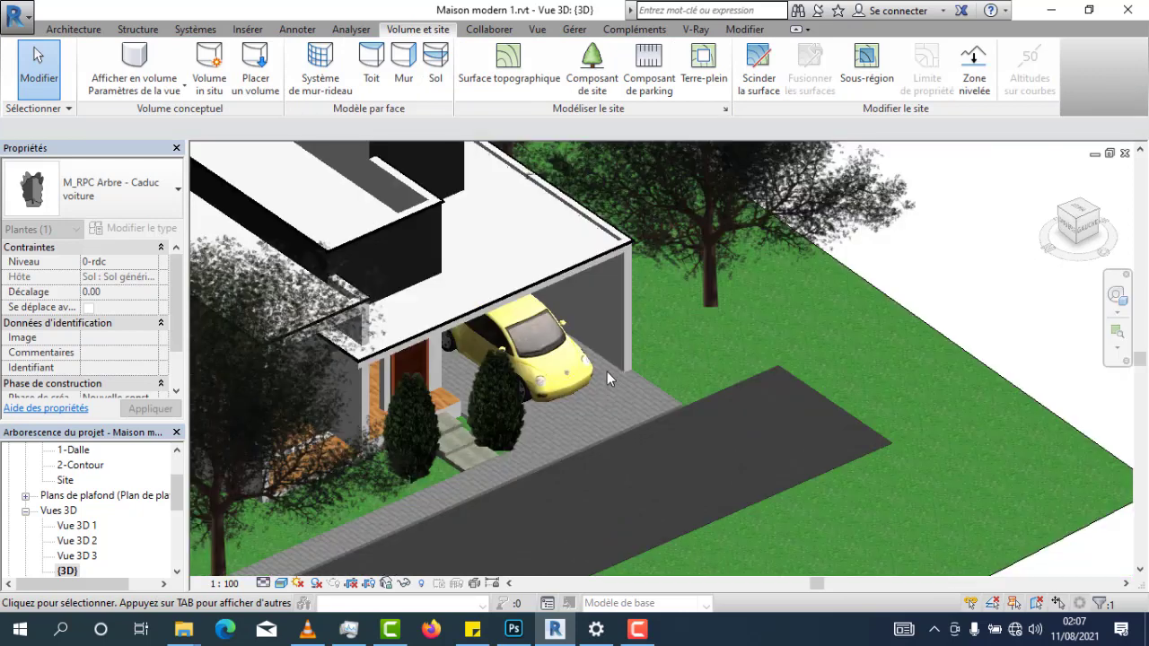
Open the Vue 3D 3 perspective and start its render with the quality set to Qualité optimale
double_click(77, 556)
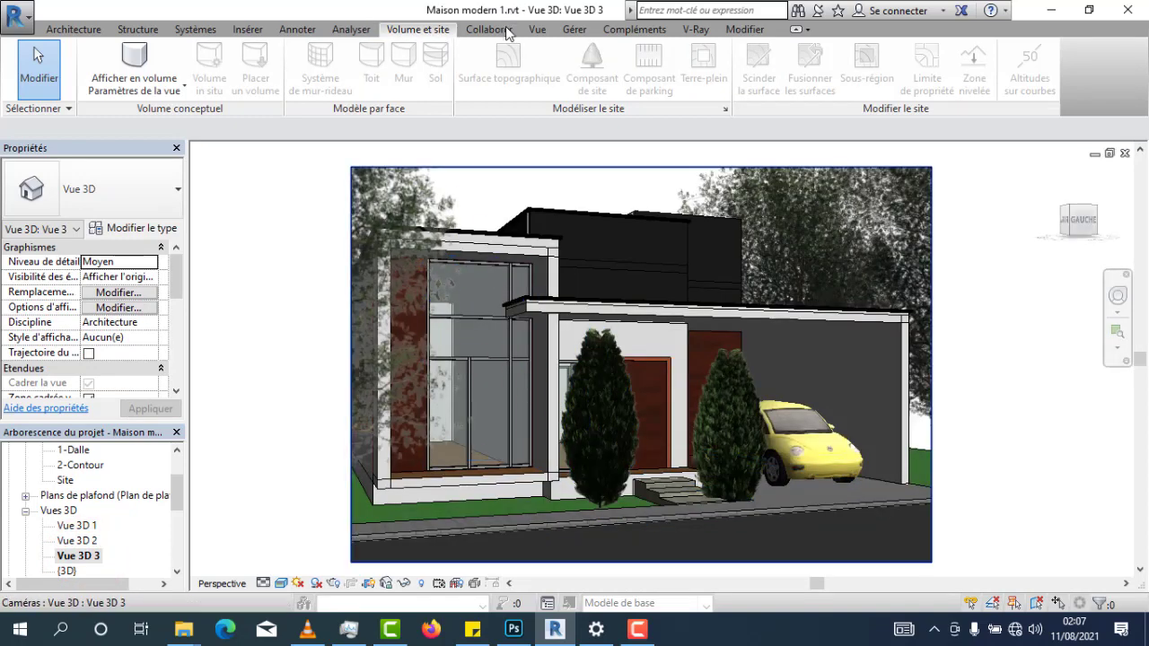
click(537, 29)
click(434, 50)
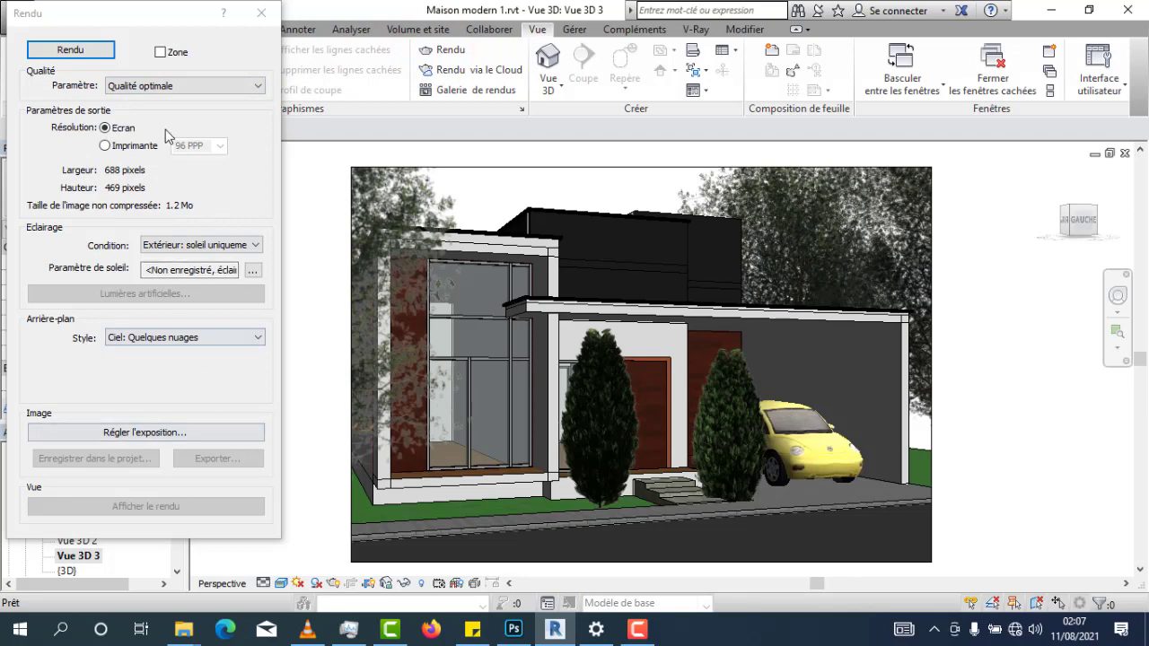
click(257, 86)
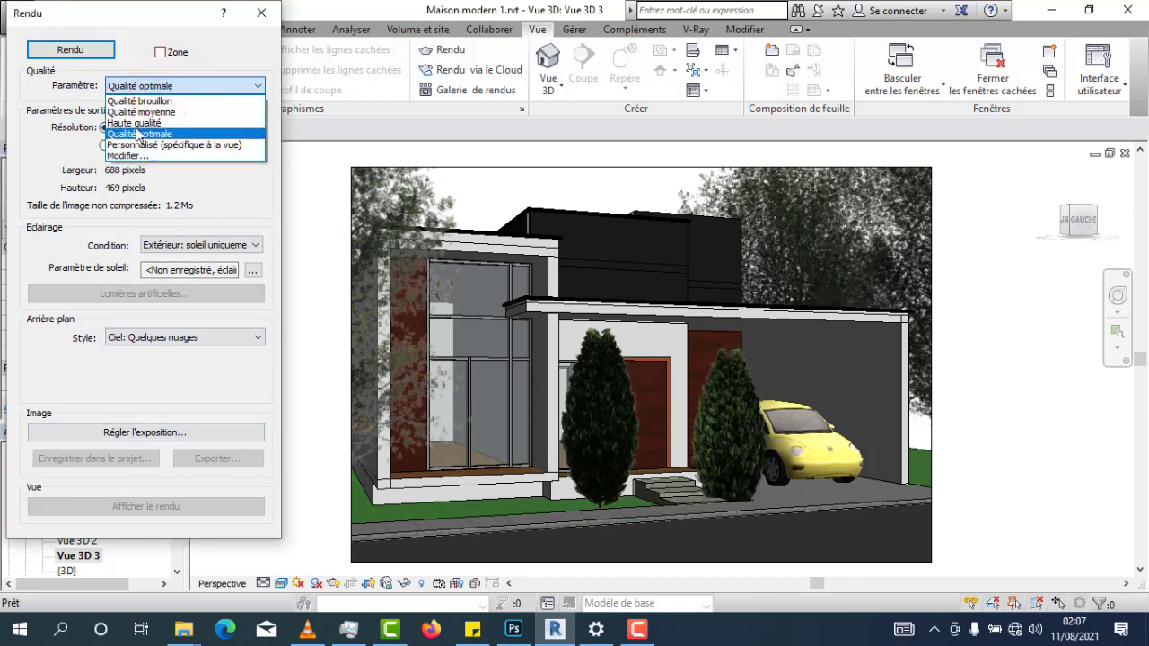
click(153, 135)
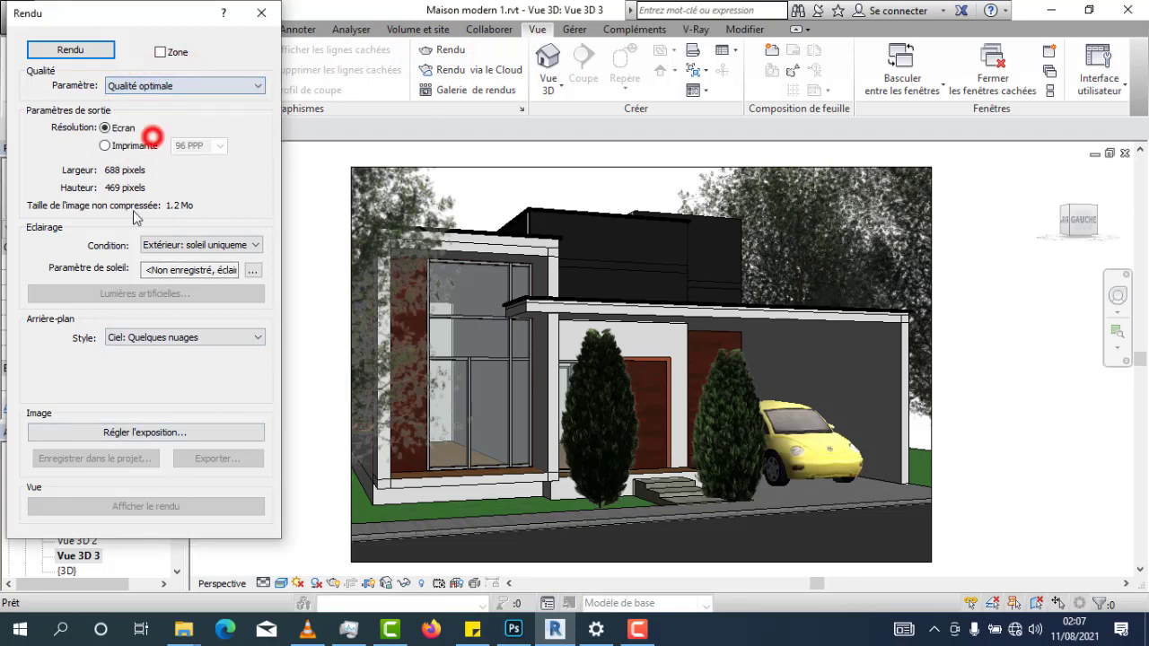
click(72, 51)
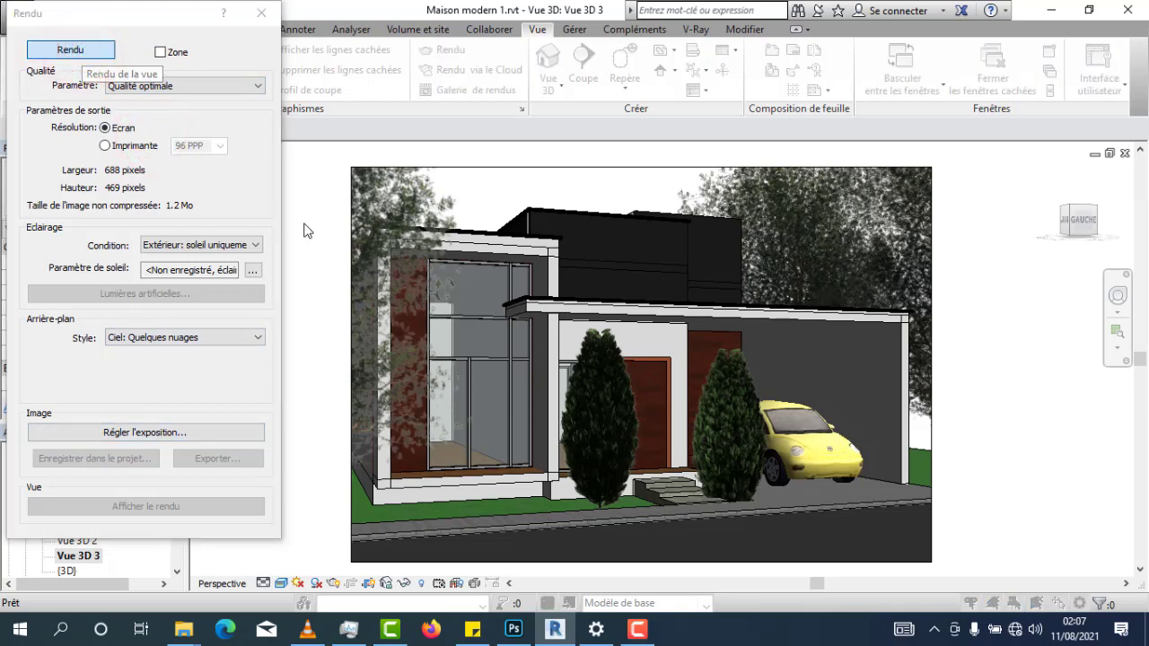